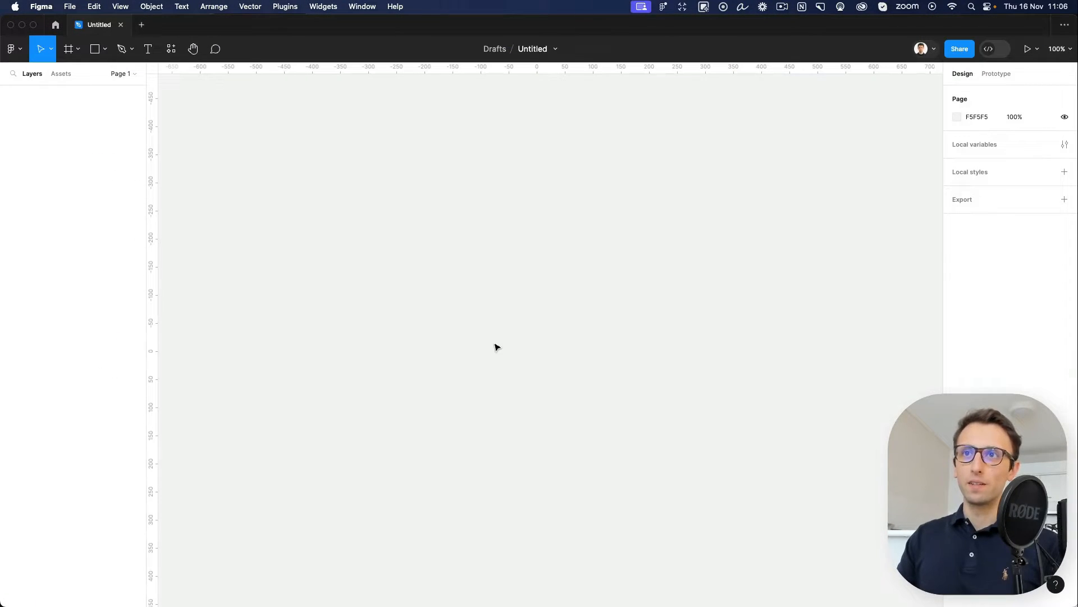
Step: Create a 1440 × 1024 Desktop frame on the empty canvas
left_click(68, 49)
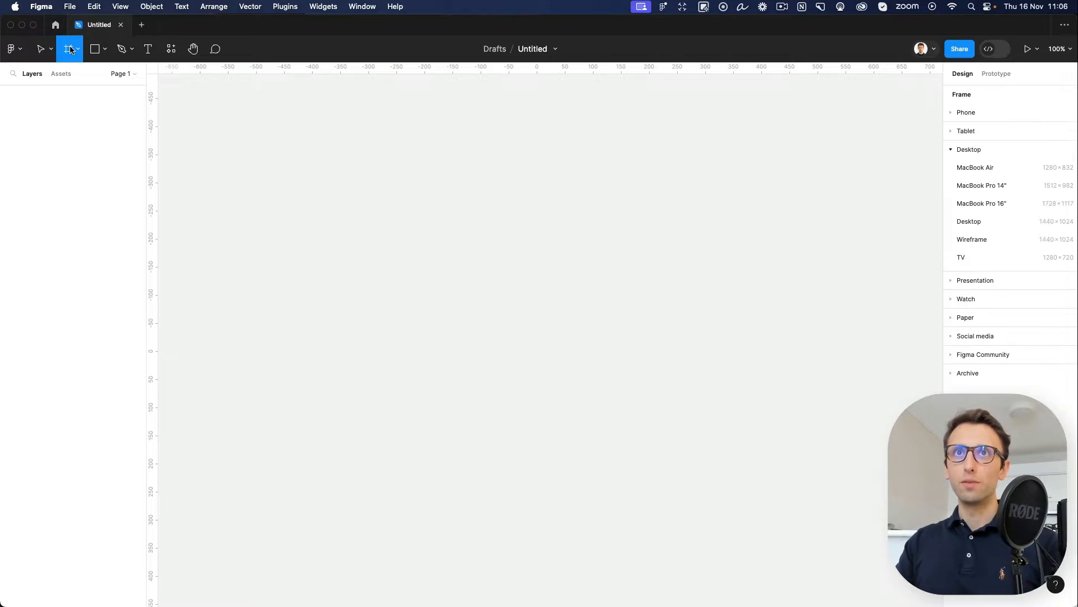
left_click(985, 219)
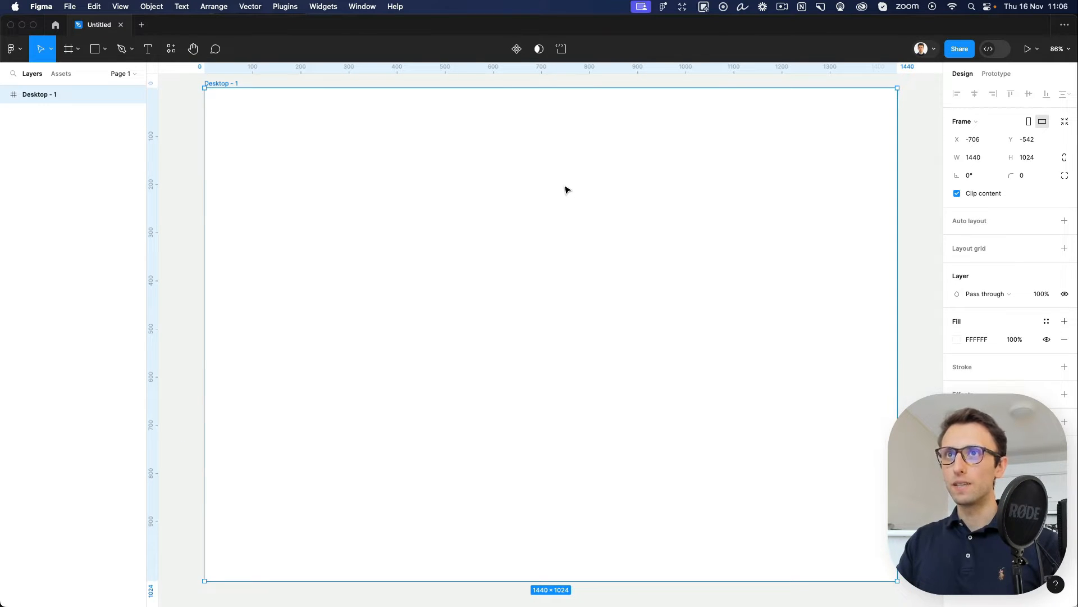
scroll(607, 193, "down", 1)
scroll(606, 194, "up", 1)
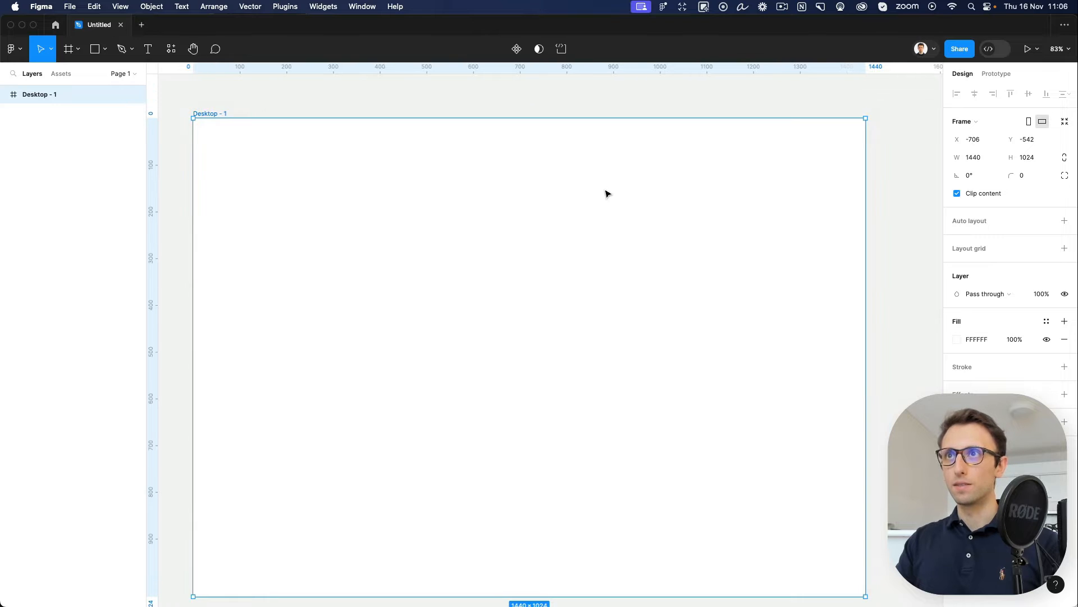
scroll(605, 194, "left", 1)
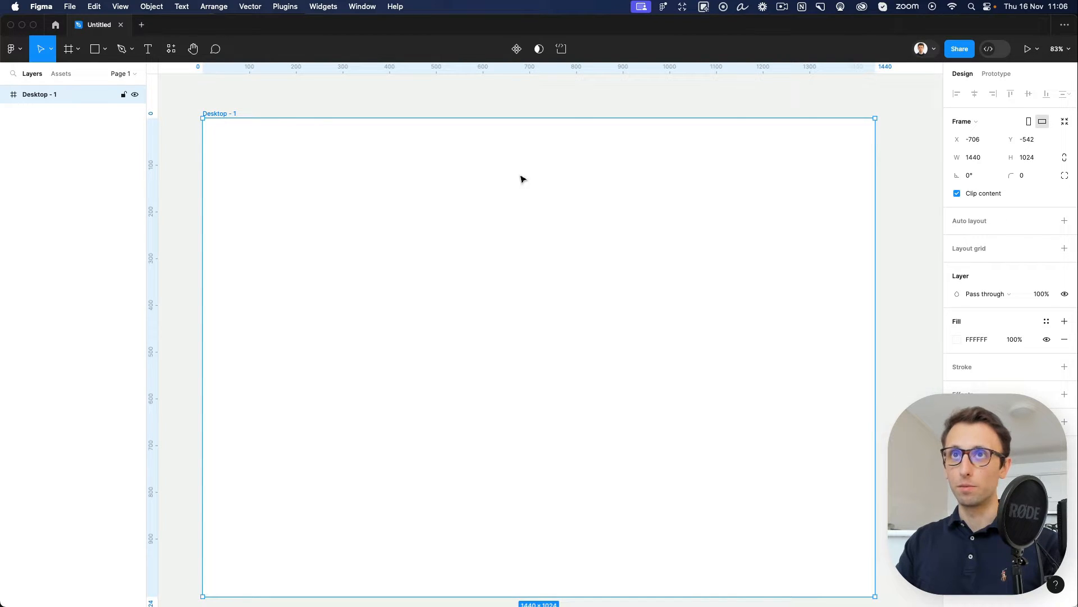
Step: Draw a header rectangle across the full width of the frame's top edge, about 1440 × 74
key("r")
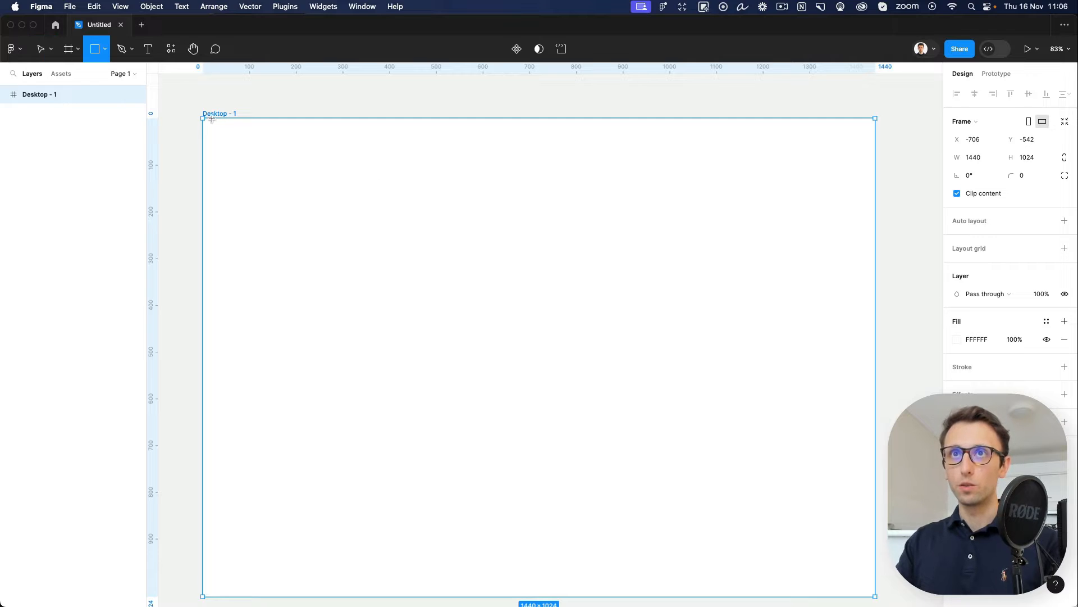
mouse_move(203, 117)
left_mouse_down()
mouse_move(423, 156)
mouse_move(875, 155)
left_mouse_up()
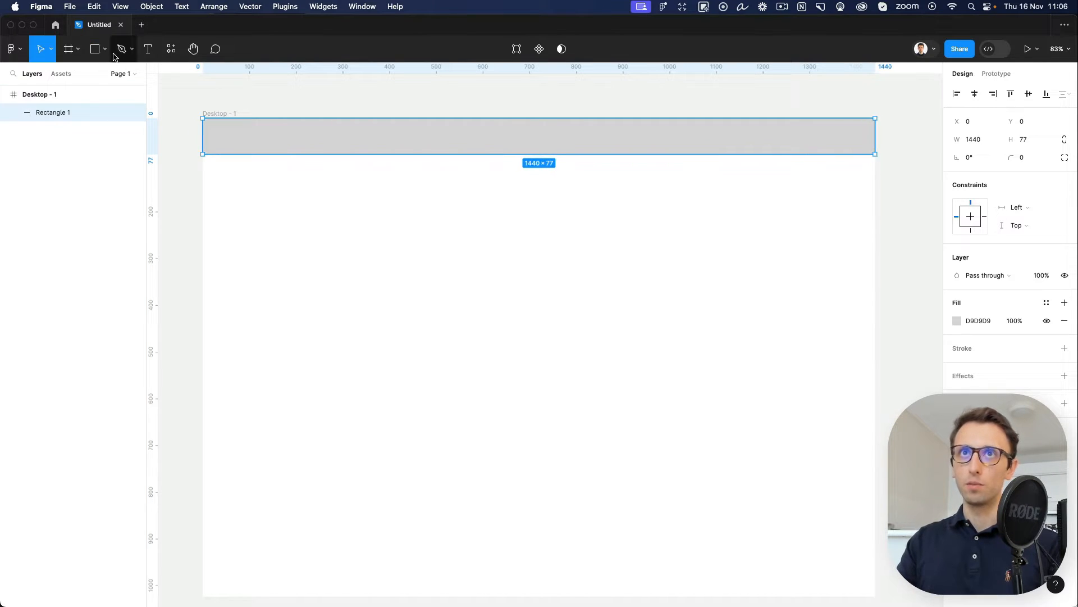
left_click(107, 51)
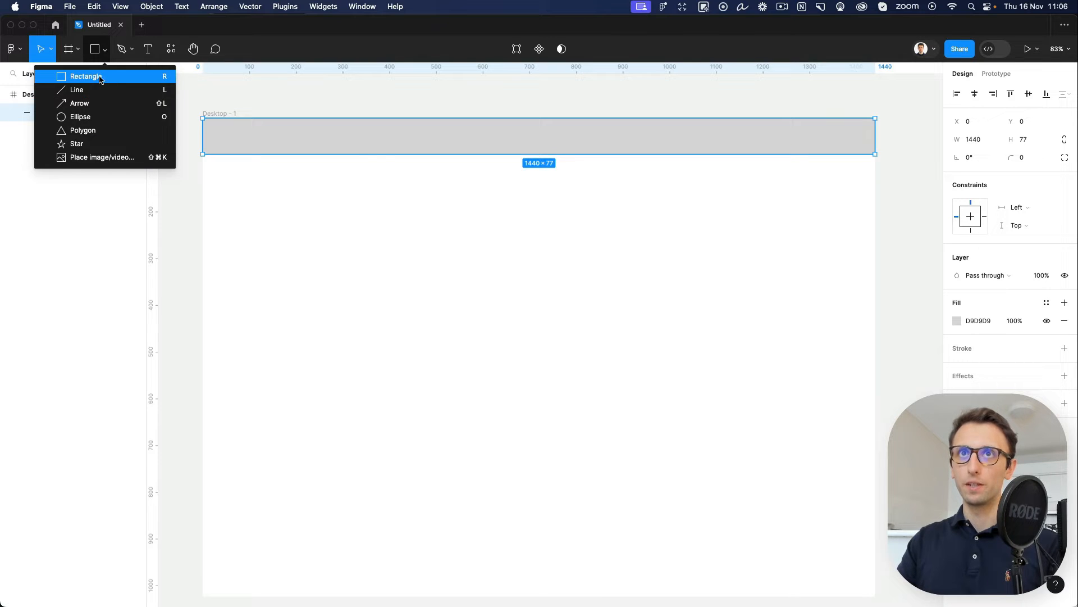
left_click(100, 80)
key("v")
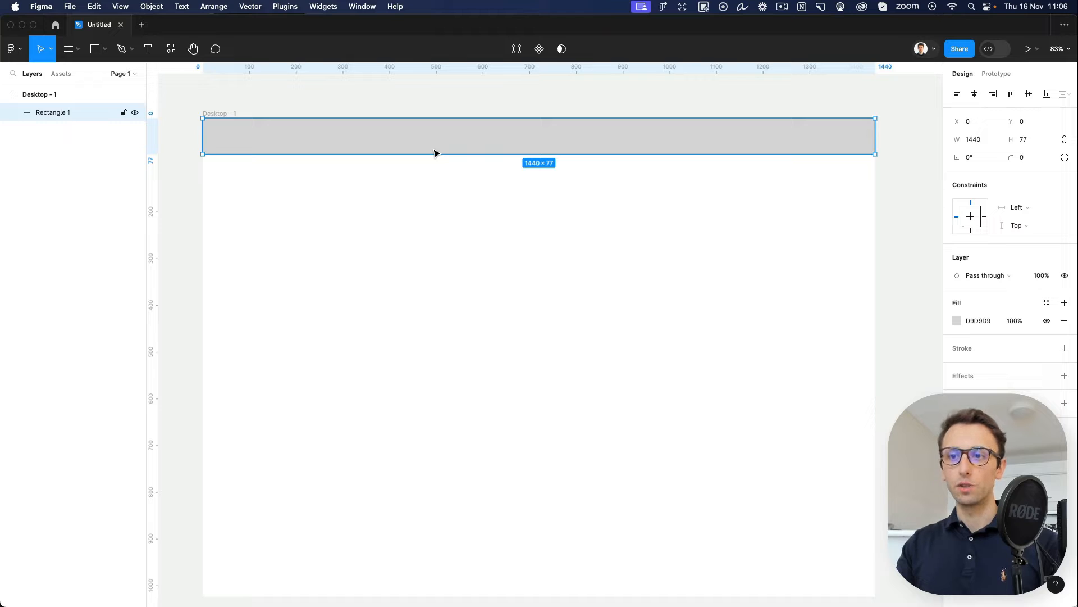
left_click_drag(430, 154, 431, 153)
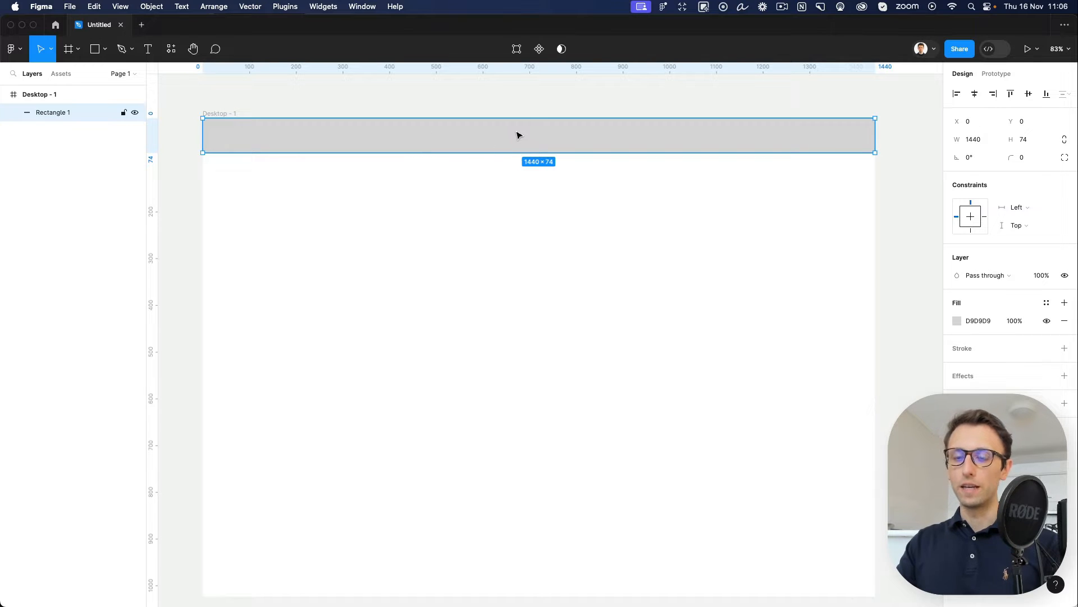
Step: Duplicate the header rectangle and reshape the copy into a left sidebar of about 263 × 950, from below the header to the frame's bottom edge
key("super+d")
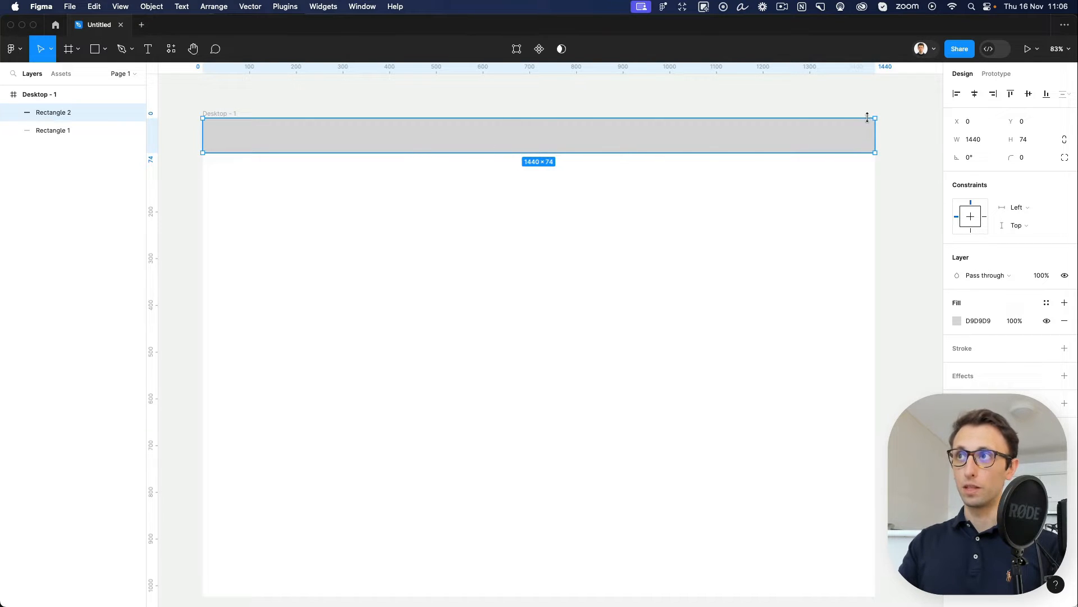
left_click_drag(877, 118, 347, 566)
scroll(353, 535, "down", 3)
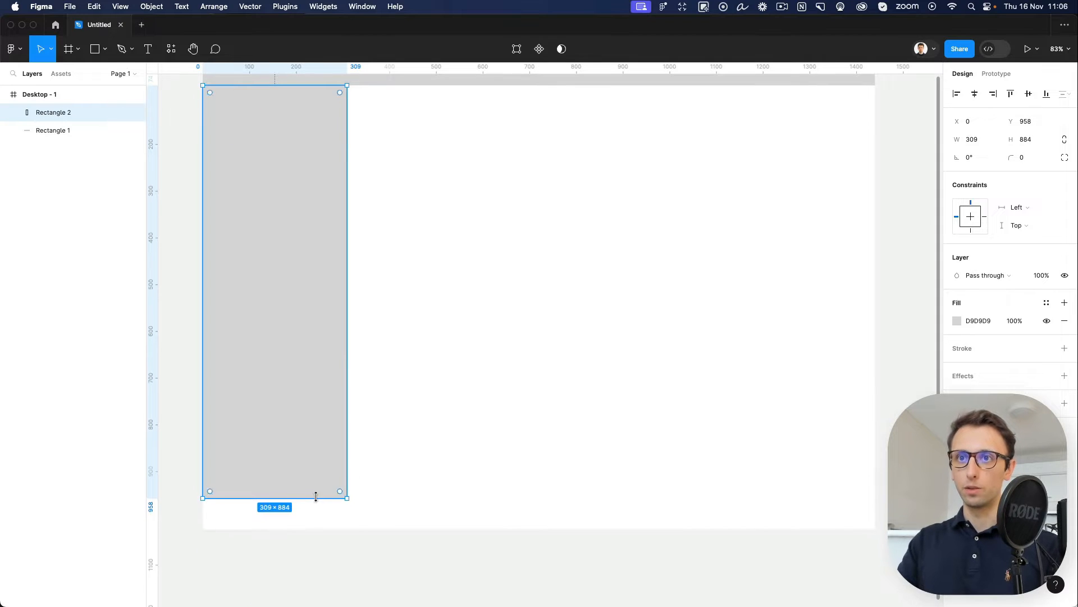
left_click_drag(315, 498, 316, 529)
scroll(316, 526, "up", 3)
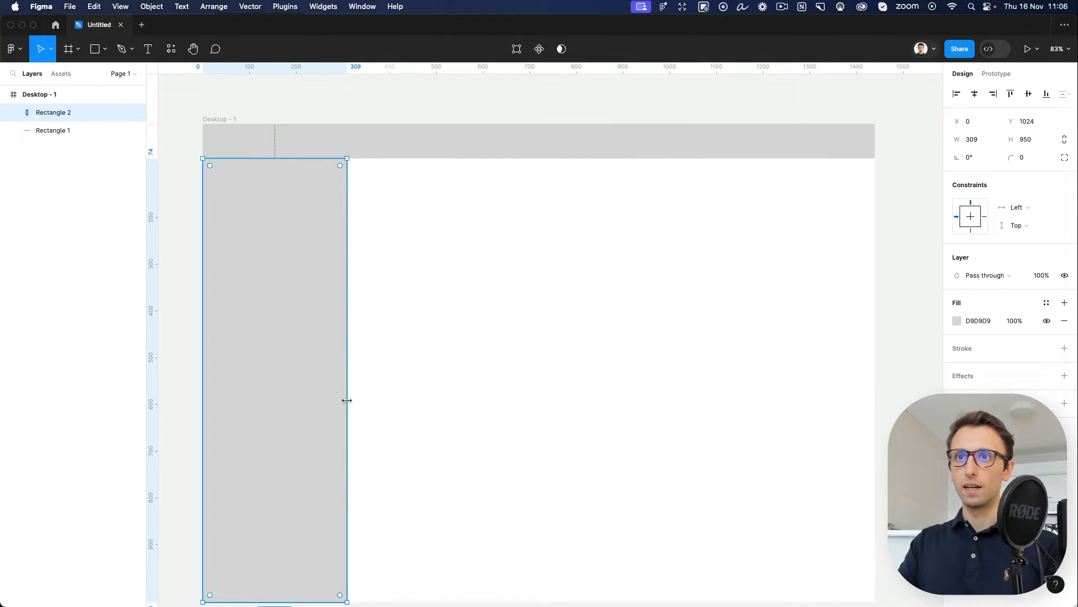
left_click_drag(346, 400, 326, 403)
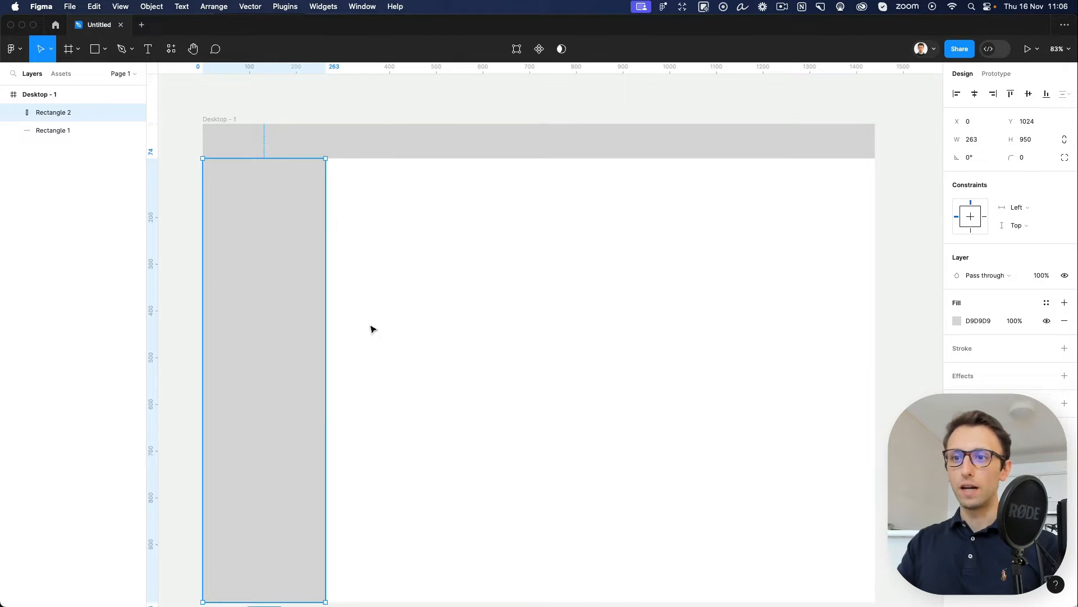
Step: Copy the sidebar rectangle into the content area and reshape it into a wide card of about 1131 × 198 below the header
left_click_drag(259, 248, 388, 257)
scroll(390, 260, "down", 1)
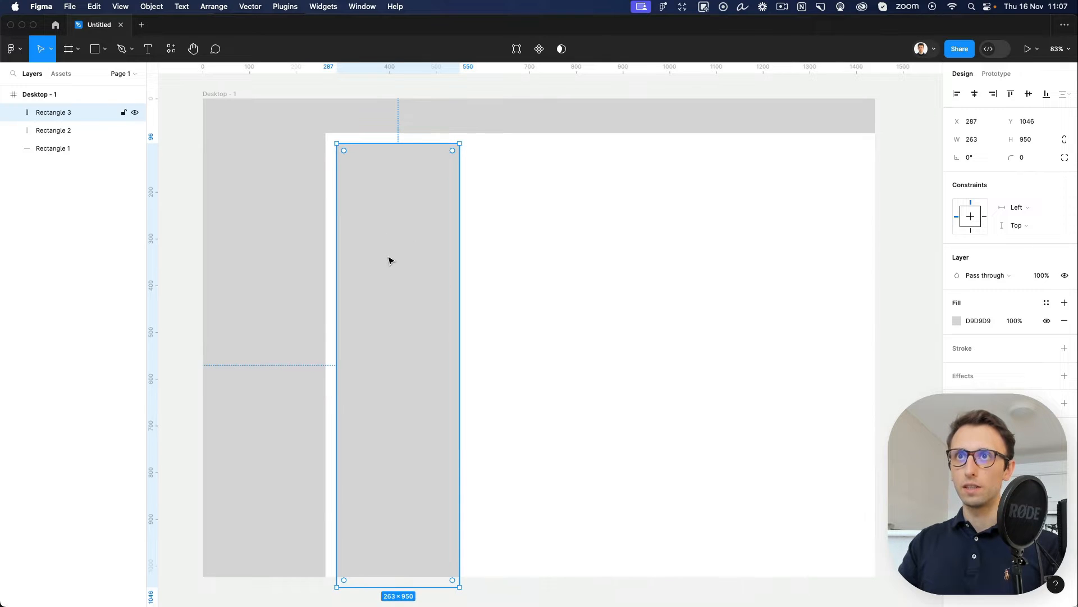
scroll(394, 260, "down", 1)
left_click_drag(456, 560, 829, 237)
left_click_drag(760, 219, 762, 237)
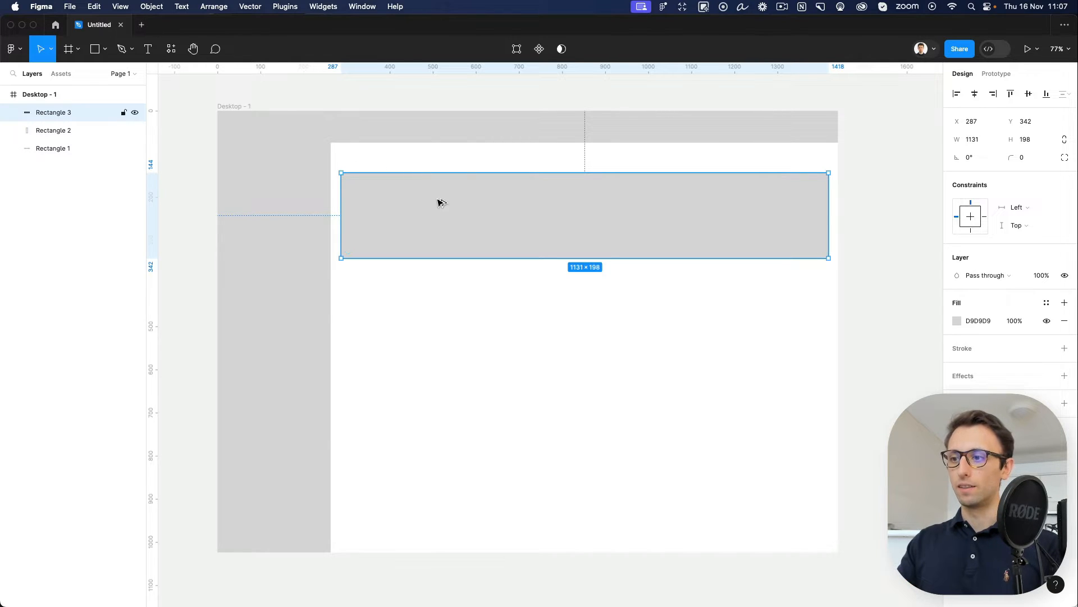
Step: Copy the card below itself at about 1131 × 390, and place another copy of that taller card beneath it
left_click_drag(440, 202, 447, 299)
left_click_drag(464, 357, 473, 441)
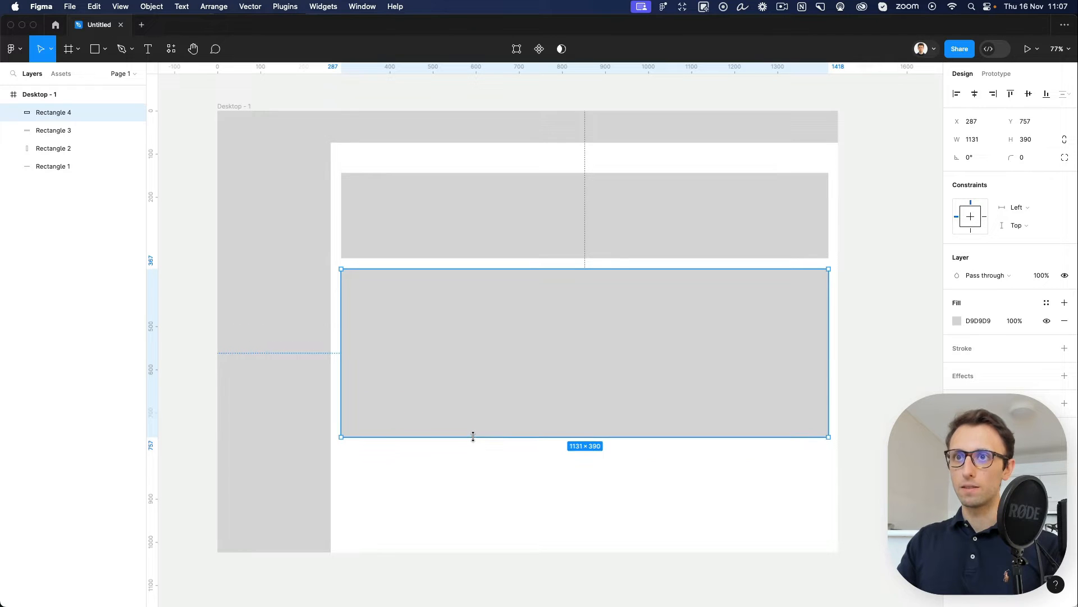
left_click_drag(556, 302, 556, 479)
left_click(859, 312)
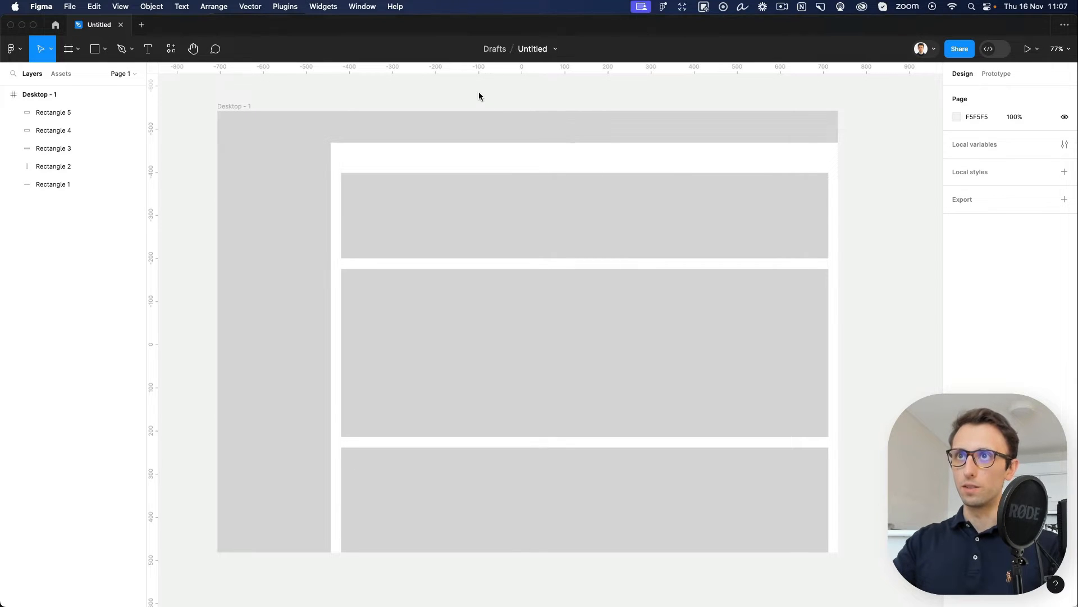
Step: Set the Desktop frame's fill colour to FAFAFB
left_click(218, 106)
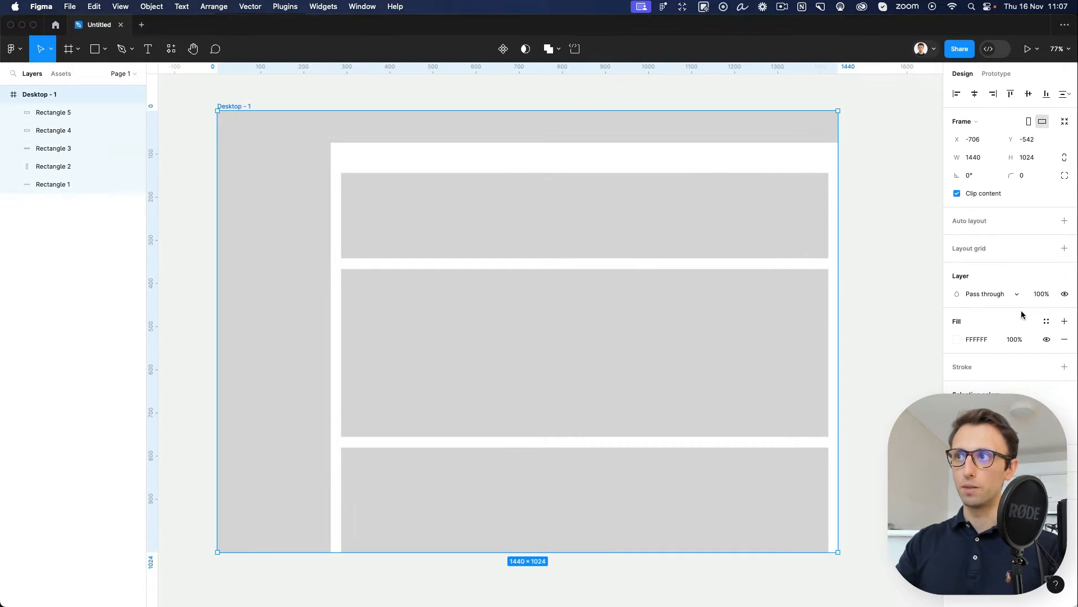
left_click(957, 339)
type("FAFAFB")
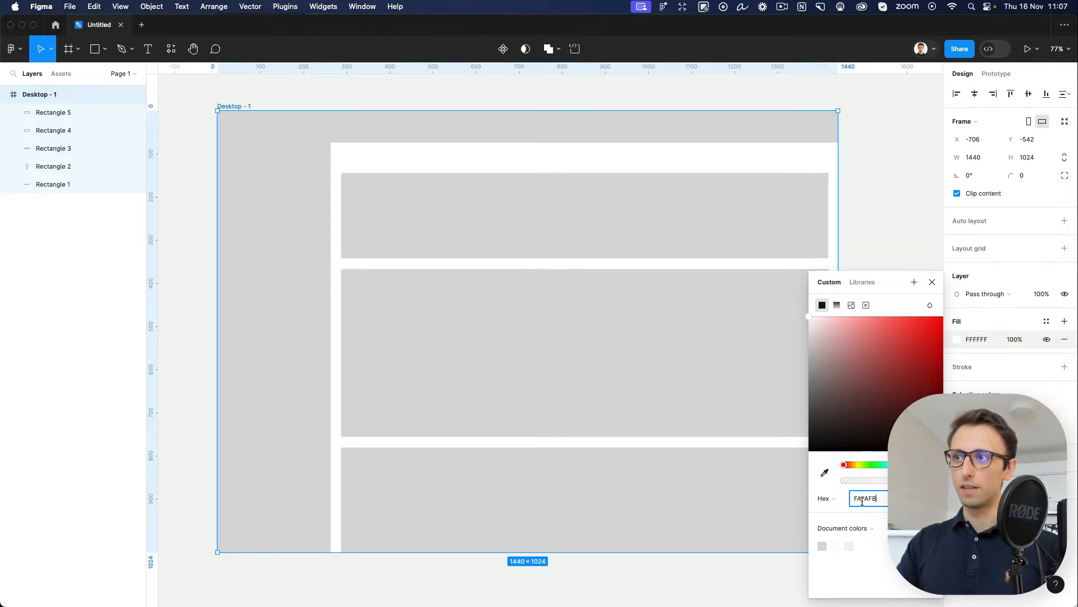
key("Return")
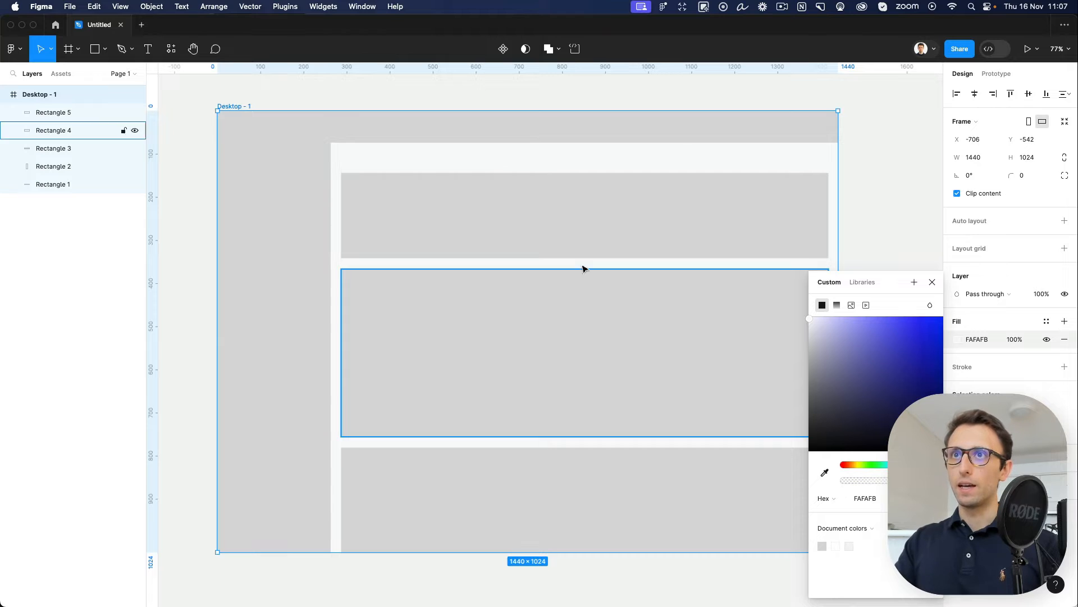
Step: Select the header, sidebar and all three card rectangles and set their fill to FFFFFF
left_click(354, 133)
left_click(313, 170, "shift")
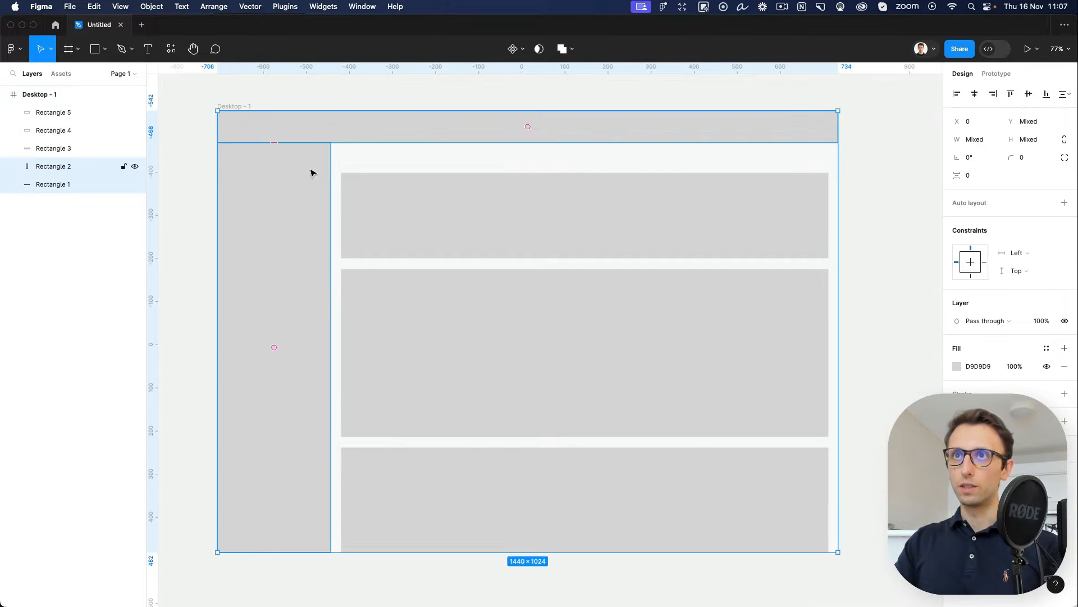
left_click(446, 248, "shift")
left_click(436, 432, "shift")
left_click(436, 449, "shift")
key("i")
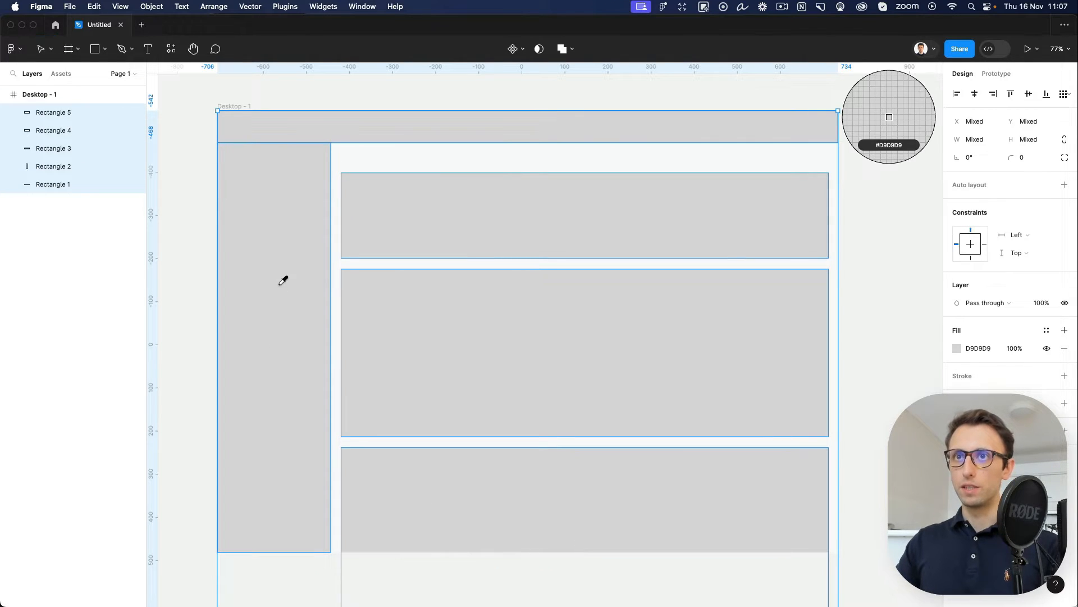
key("Escape")
left_click(956, 348)
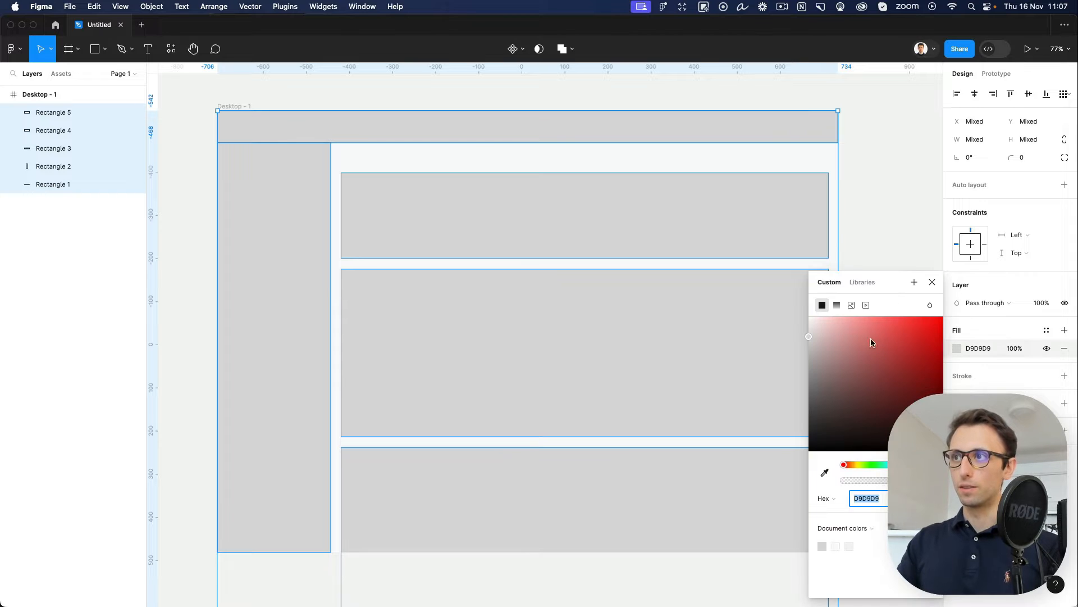
type("FFFFFF")
key("Return")
left_click(879, 135)
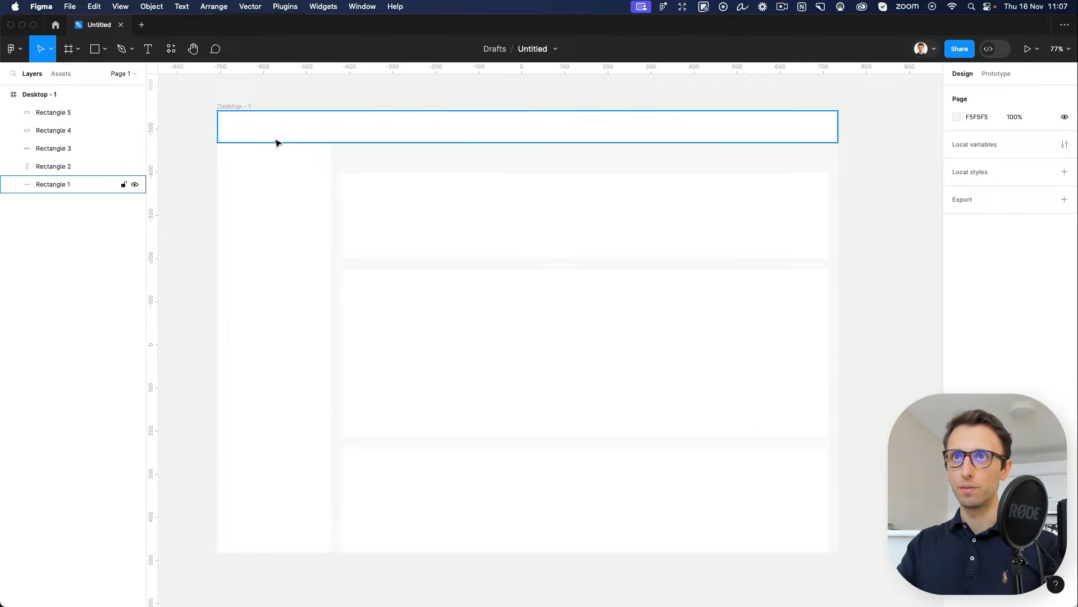
Step: Draw a vertical line 950 long on the sidebar's right edge, from the header down to the frame's bottom edge
scroll(321, 154, "up", 5)
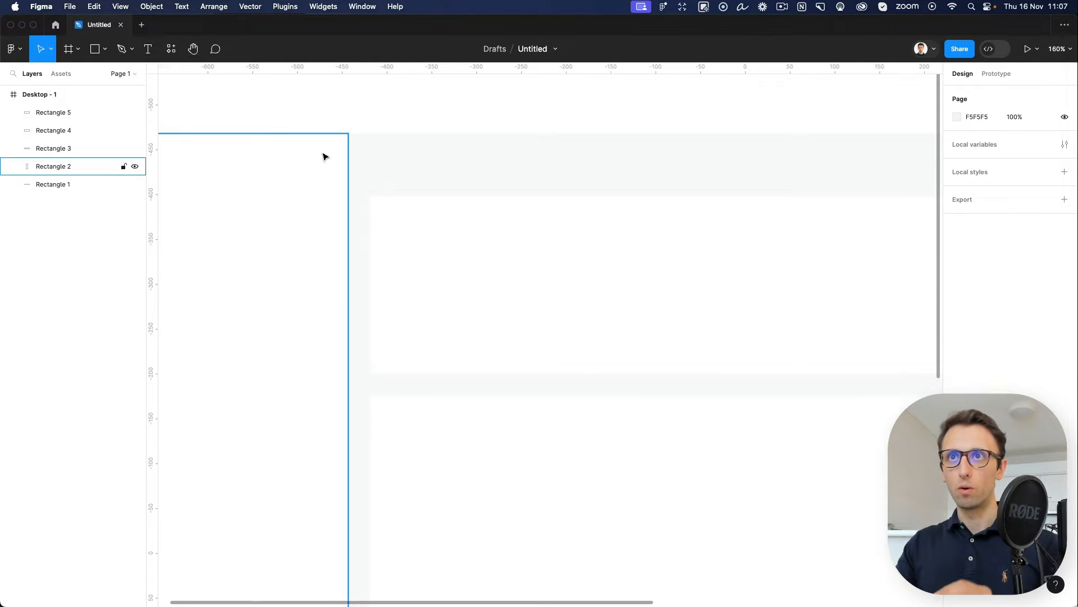
scroll(446, 145, "down", 2)
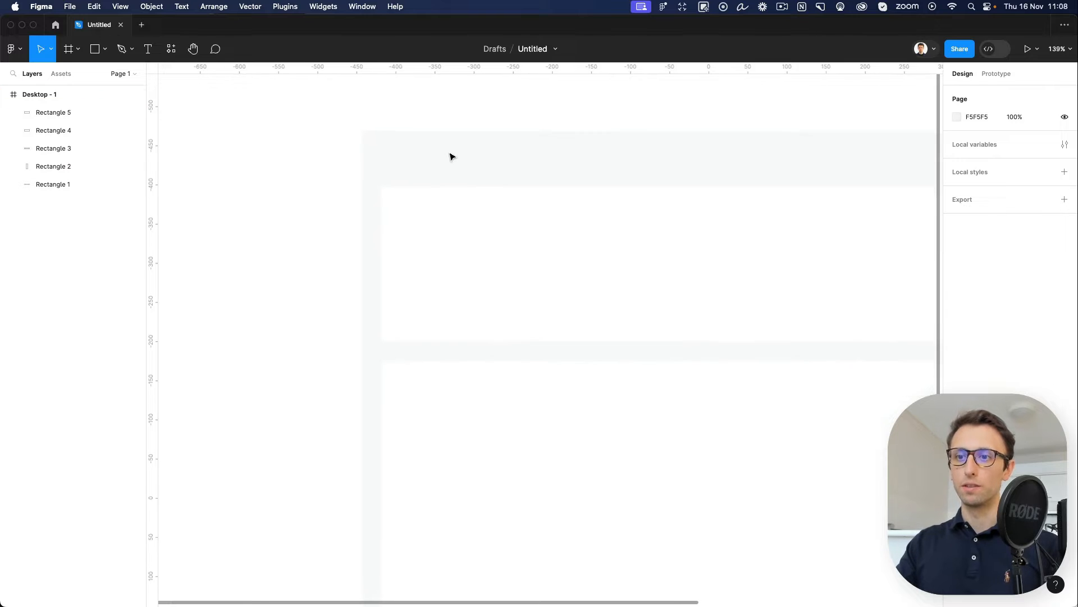
key("l")
scroll(343, 130, "down", 2)
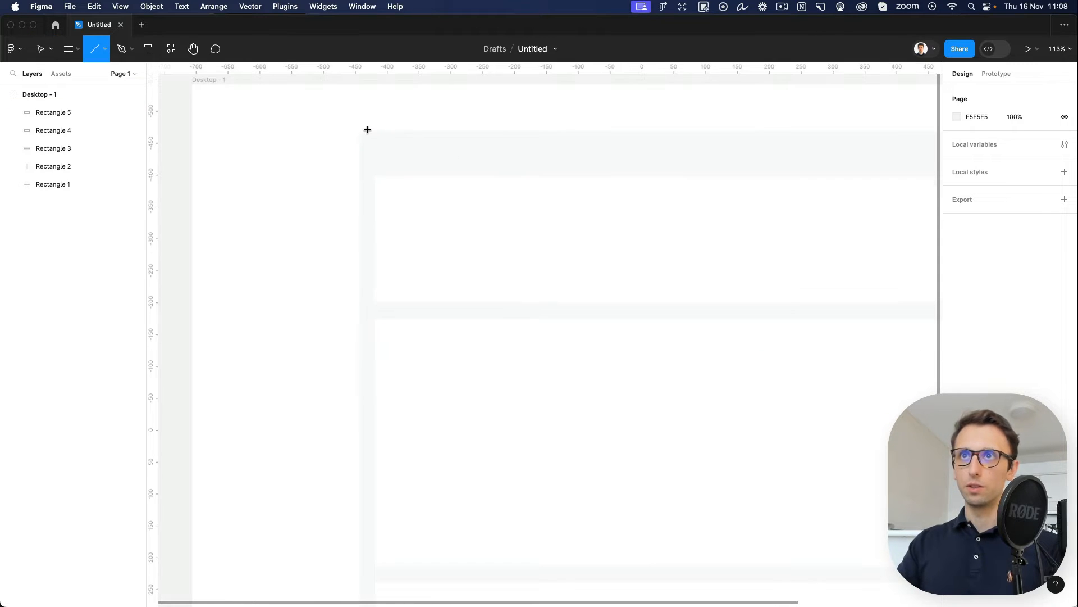
mouse_move(359, 132)
left_mouse_down()
mouse_move(378, 484)
mouse_move(363, 606)
mouse_move(361, 369)
mouse_move(359, 444)
left_mouse_up()
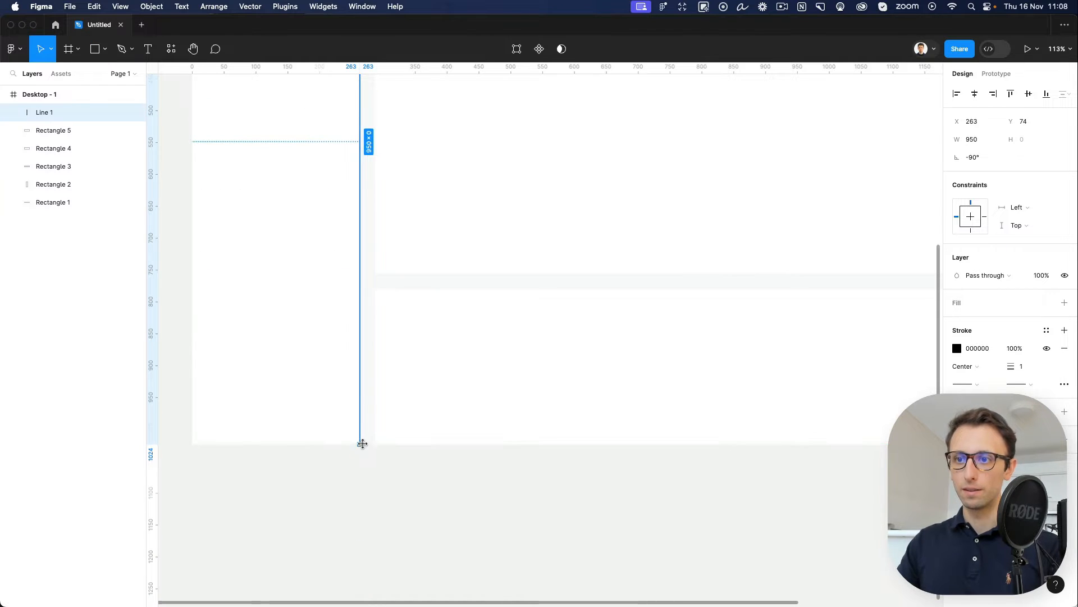
scroll(436, 309, "up", 5)
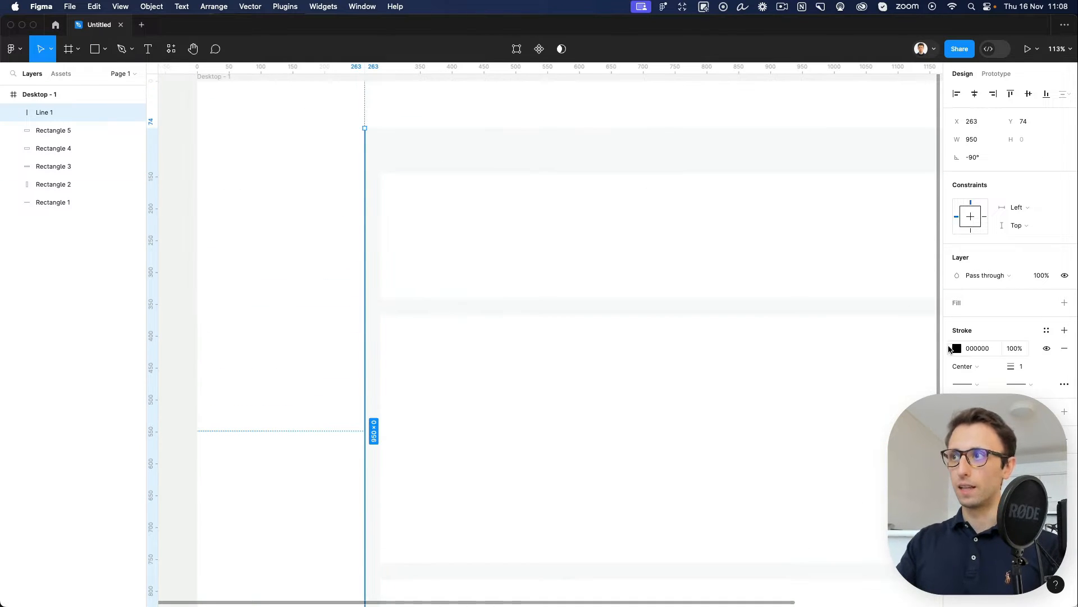
Step: Change the vertical divider line's stroke colour to light grey DBDBDB
left_click(957, 348)
type("D4D4D4")
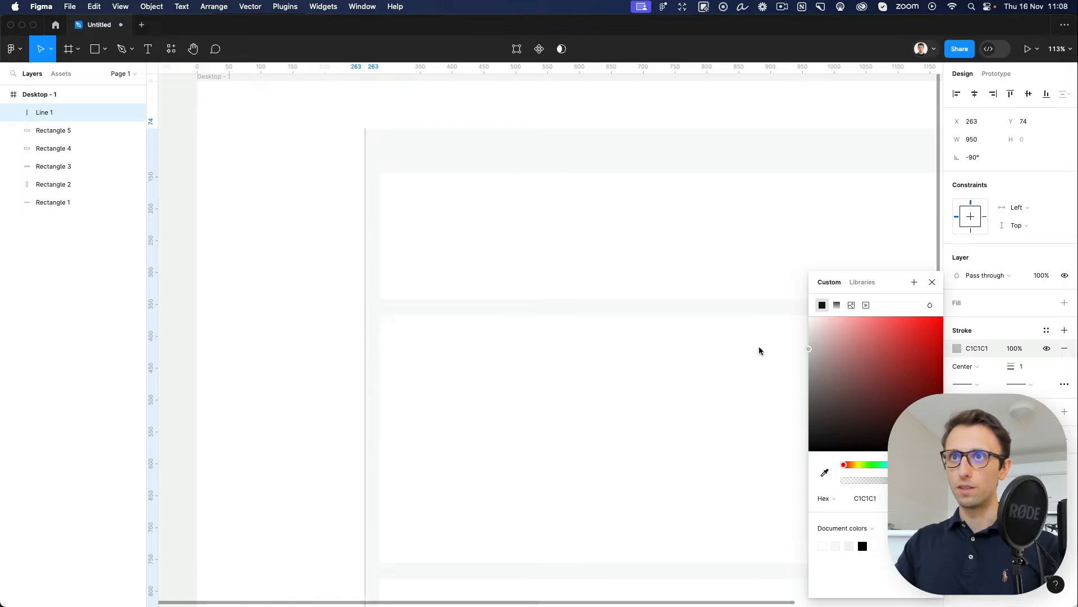
key("Return")
left_click_drag(750, 341, 748, 338)
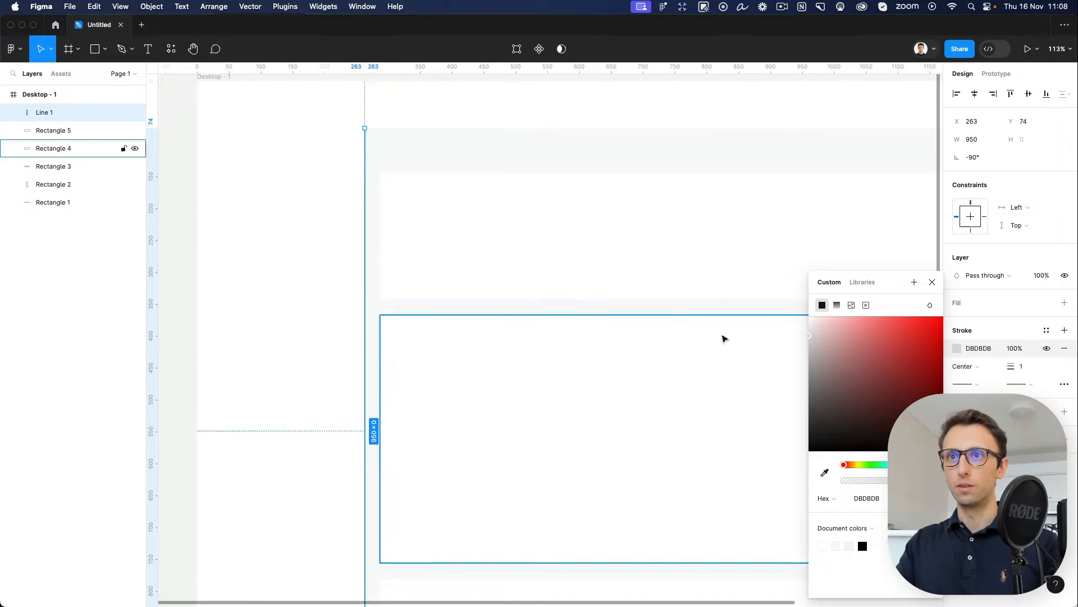
left_click(443, 154)
Step: Duplicate the divider line and reshape the copy into a horizontal line along the header's bottom edge, spanning the frame's full width
scroll(449, 151, "down", 3)
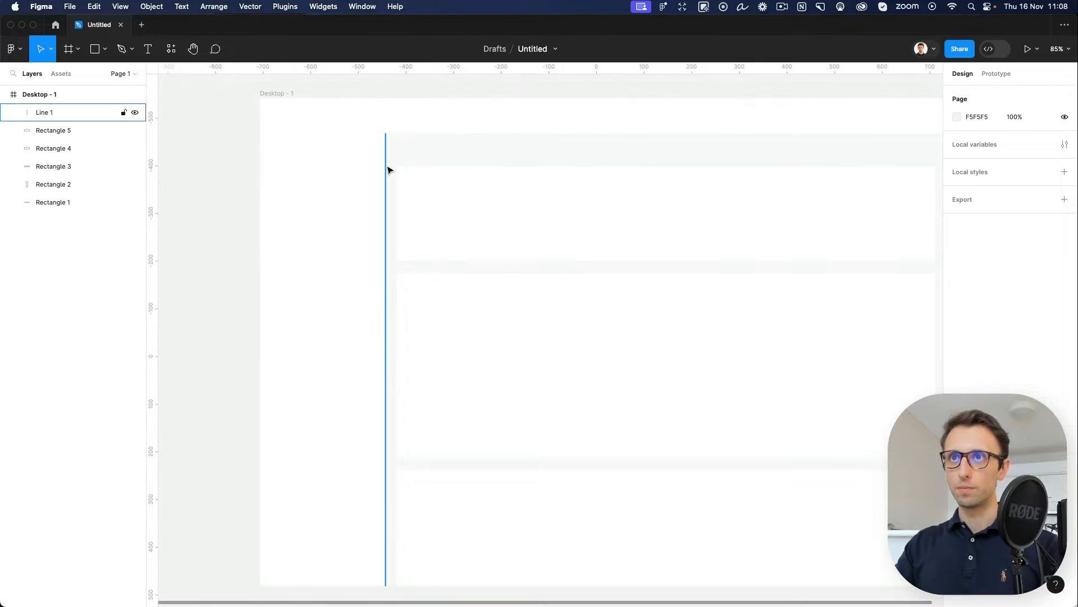
left_click(388, 168)
key("super+c")
key("super+v")
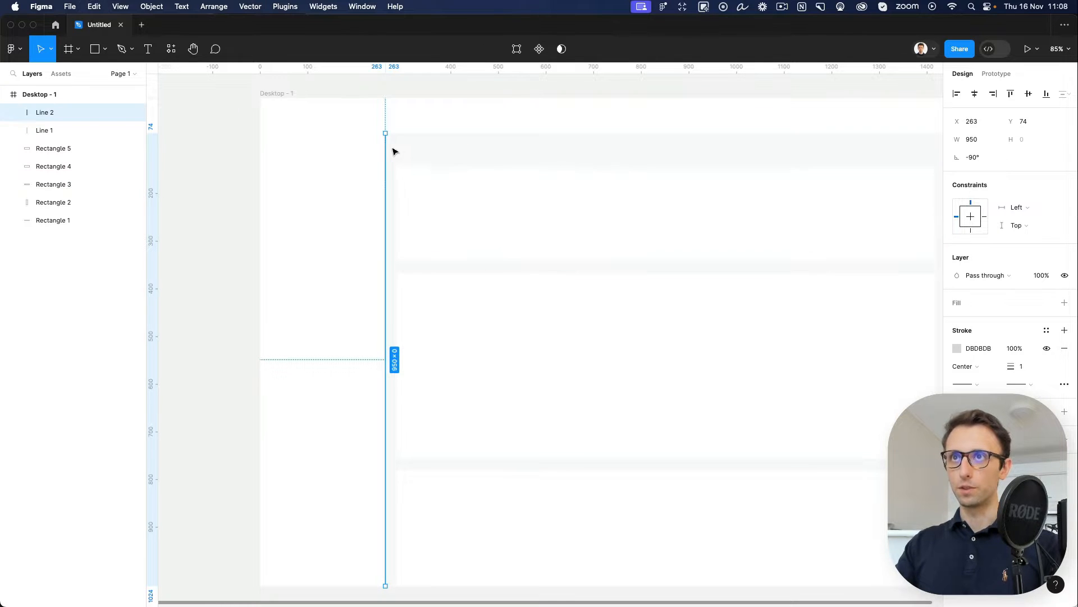
left_click_drag(385, 586, 857, 146)
scroll(810, 152, "left", 5)
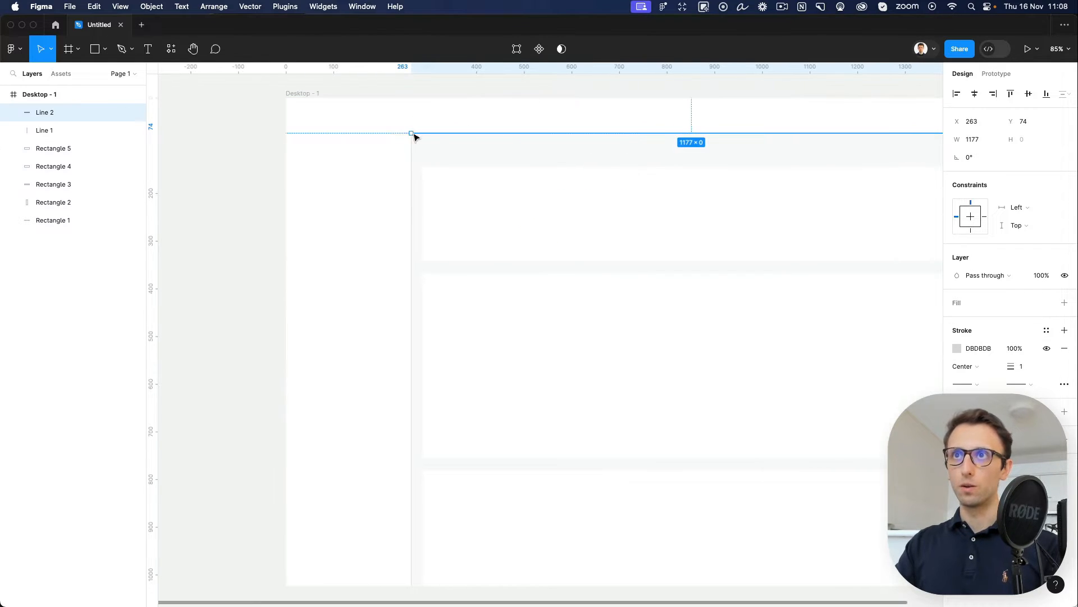
left_click_drag(413, 135, 281, 140)
left_click(236, 149)
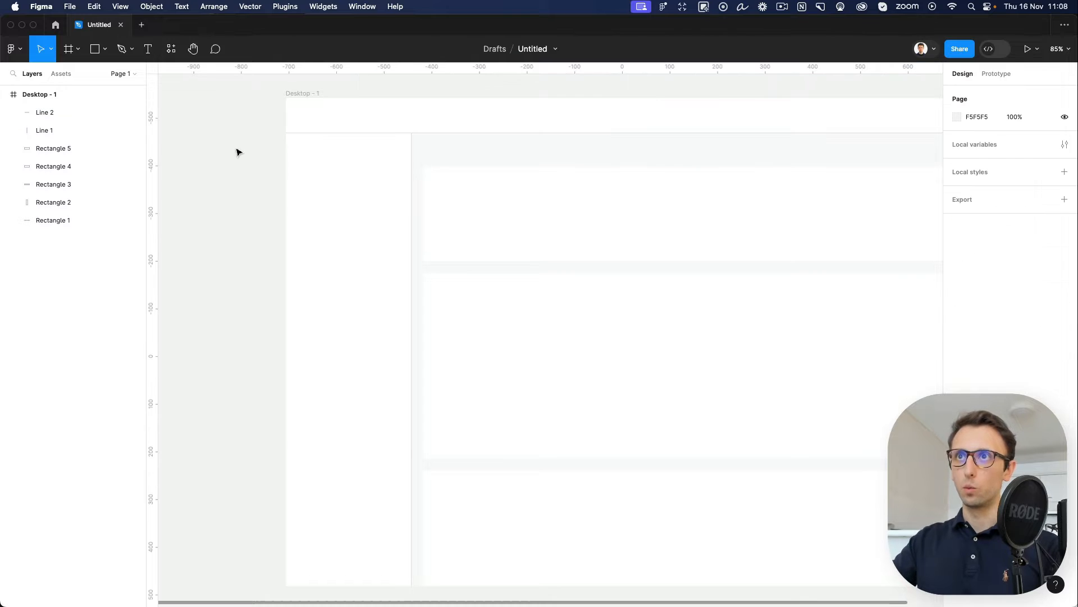
Step: Paste the Square logo into the Desktop - 1 frame so it sits at the header's left end
scroll(325, 167, "right", 1)
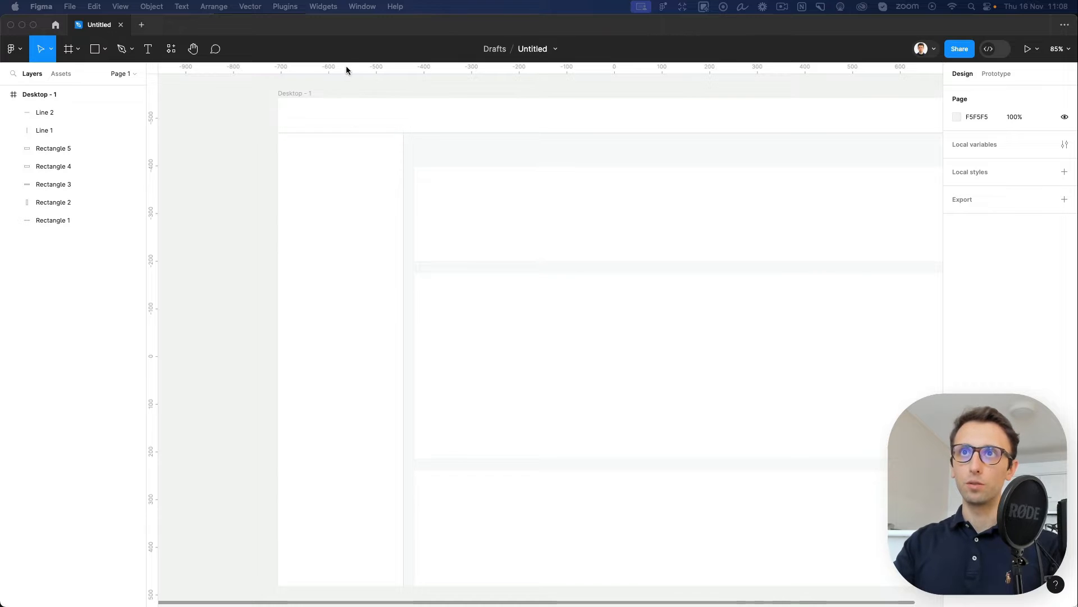
left_click(296, 93)
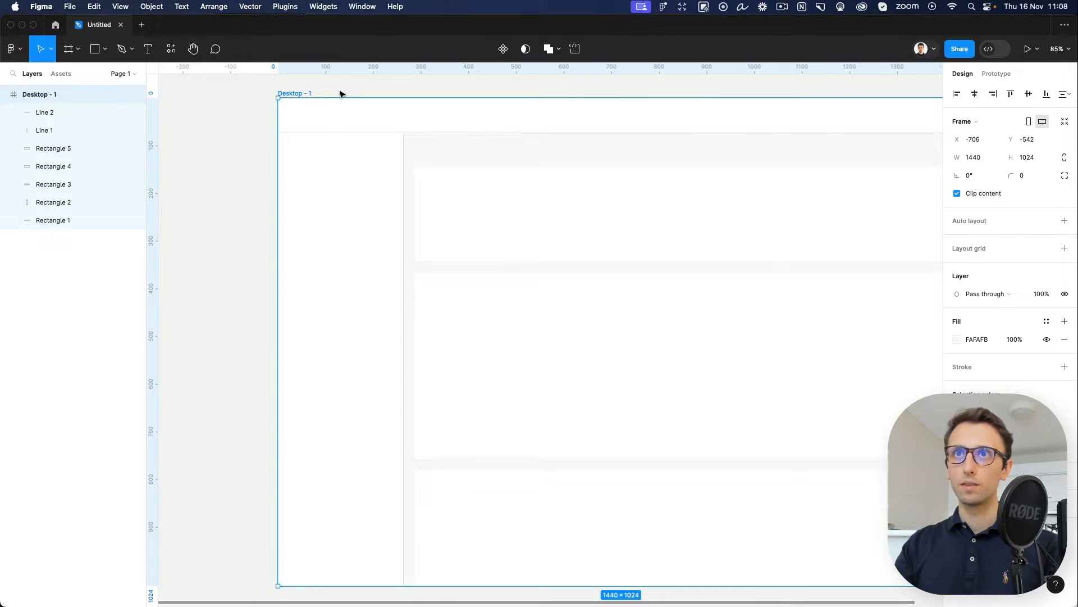
key("cmd+v")
left_click(365, 96)
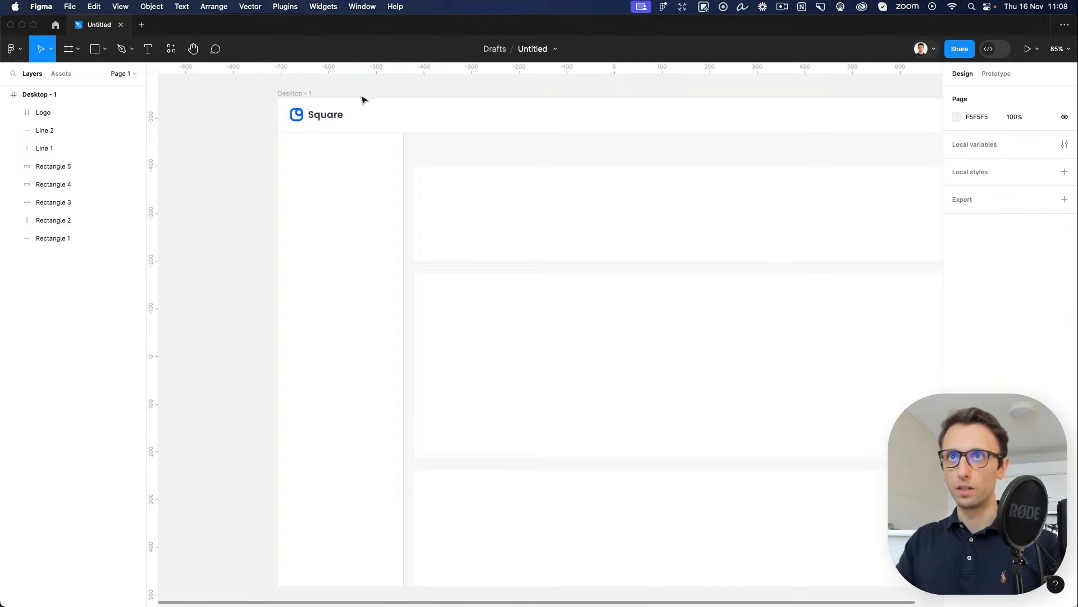
scroll(363, 99, "up", 3)
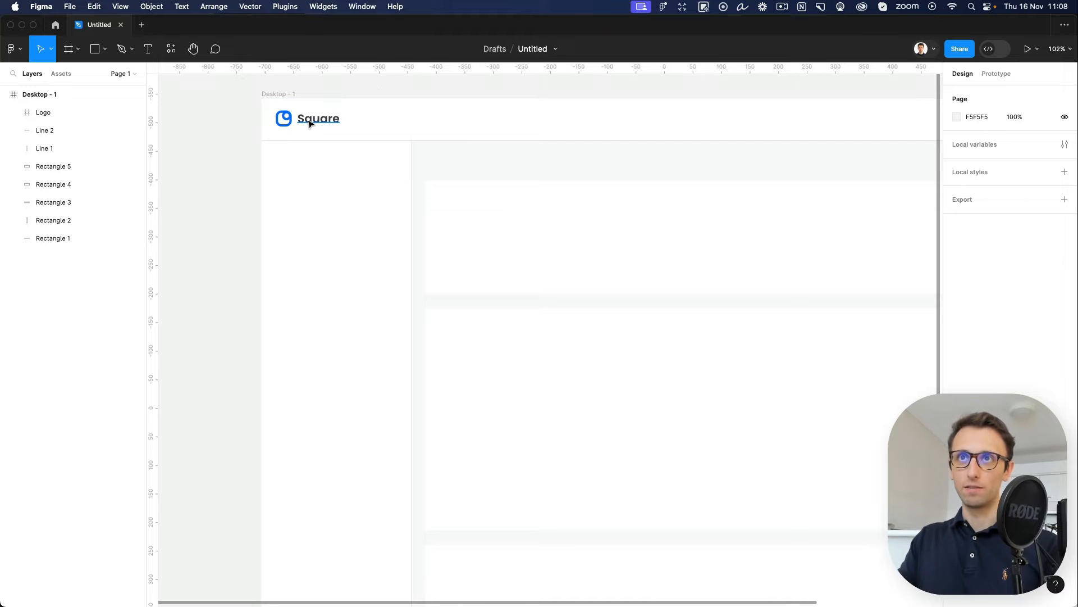
scroll(309, 123, "up", 1)
scroll(309, 120, "down", 3)
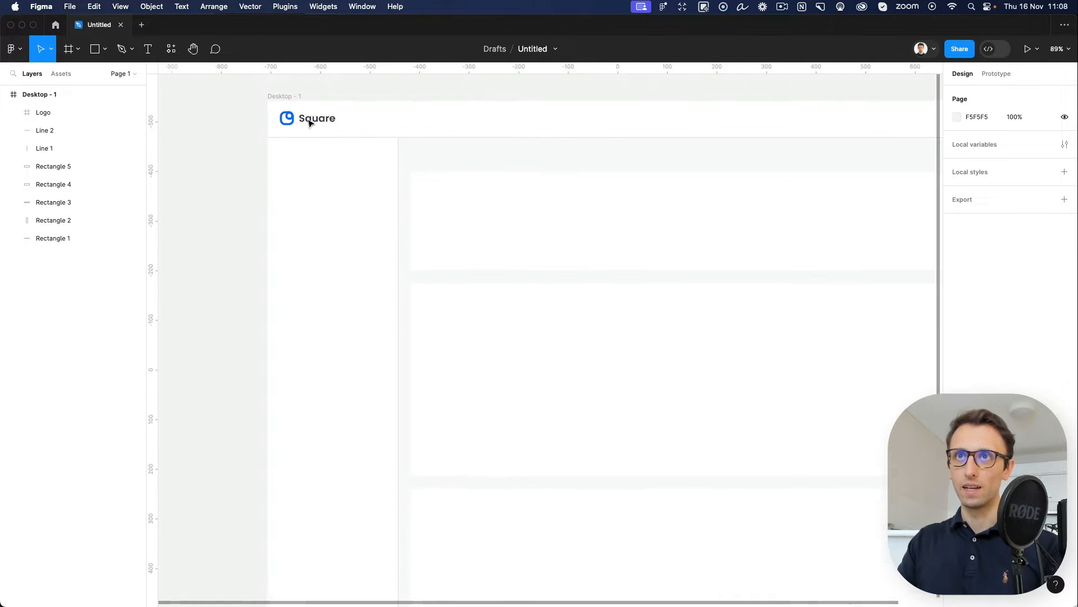
Step: Paste the grey "Search..." text into the header and move it right of the logo to X 314, Y 24, vertically centred
scroll(453, 87, "right", 2)
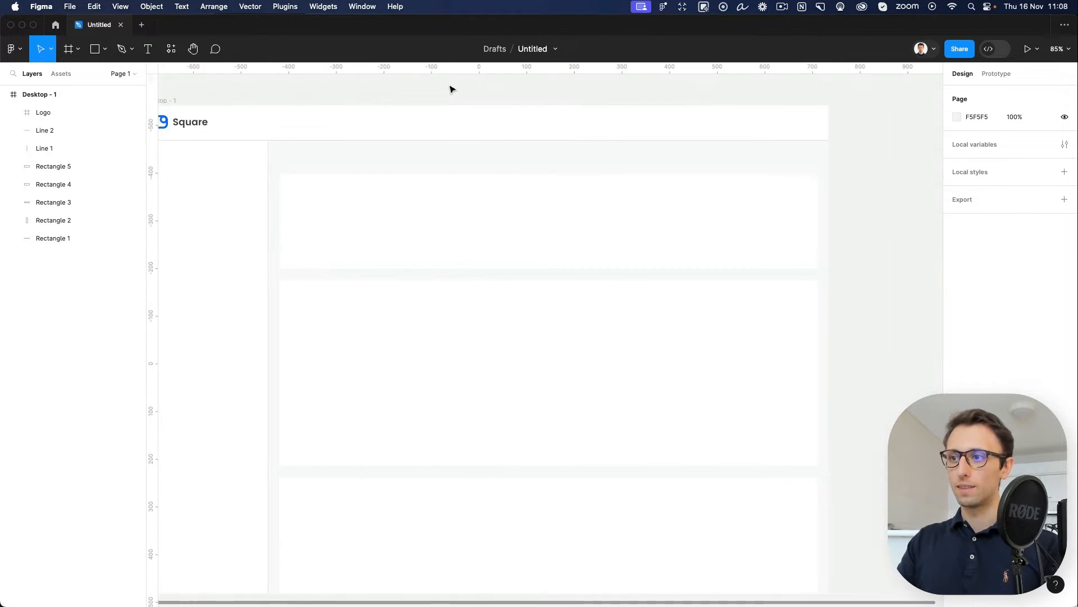
scroll(453, 87, "up", 2)
scroll(285, 138, "up", 5)
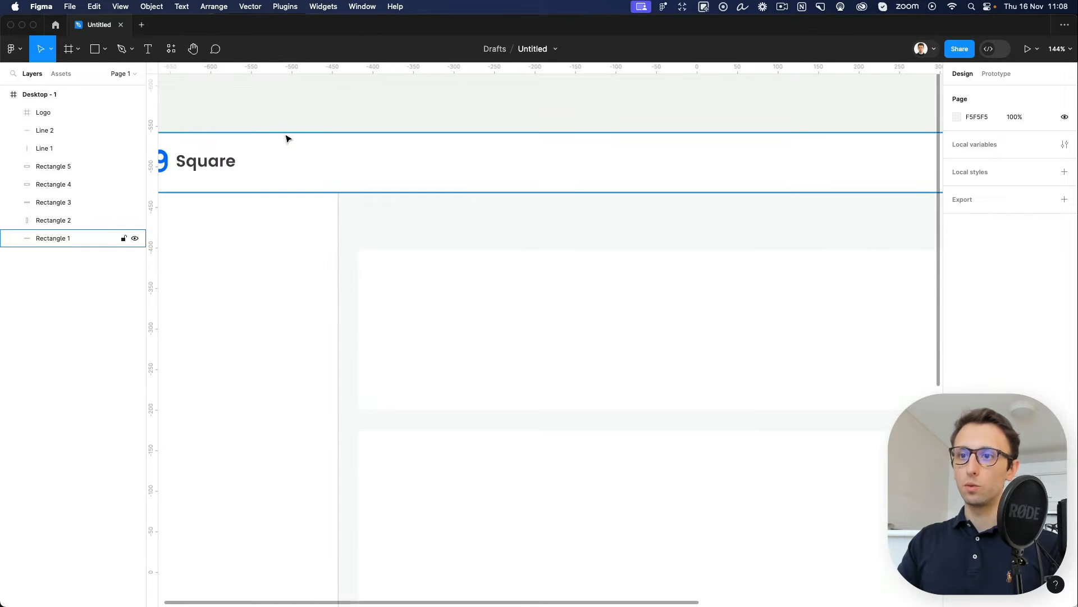
scroll(382, 169, "up", 2)
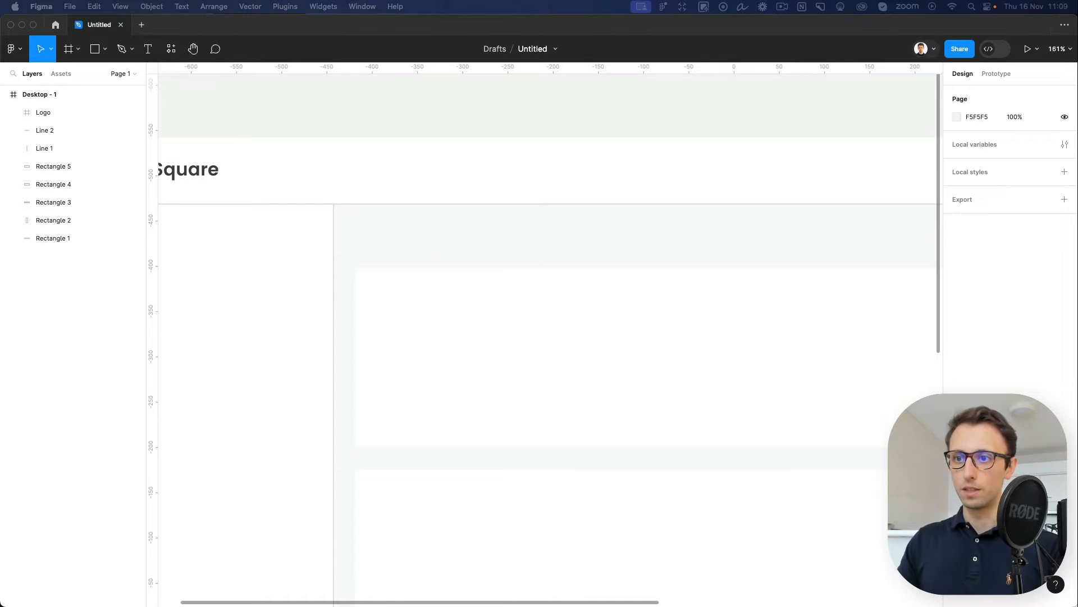
left_click(348, 160)
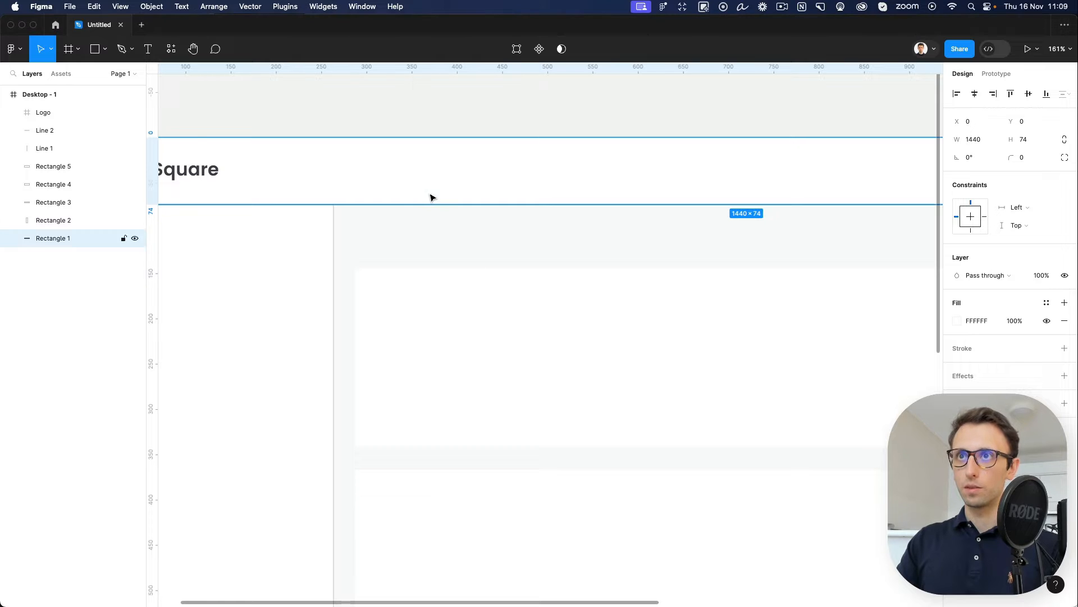
key("super+v")
left_click_drag(216, 149, 475, 173)
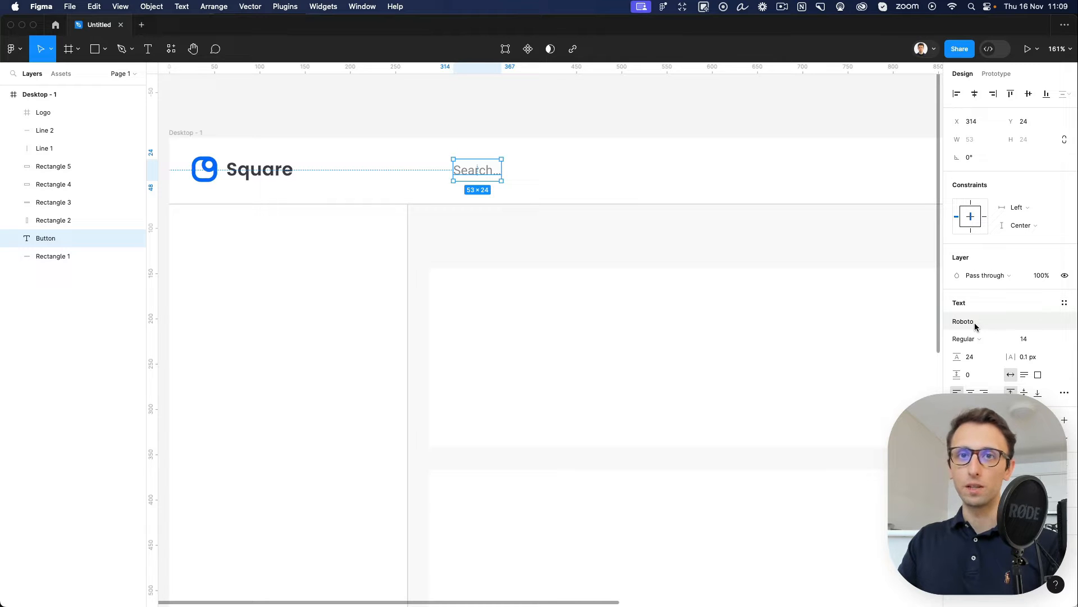
Step: Look up the Roboto typeface in a private Safari window, view its Google Fonts page, and return to the design
mouse_move(4, 141)
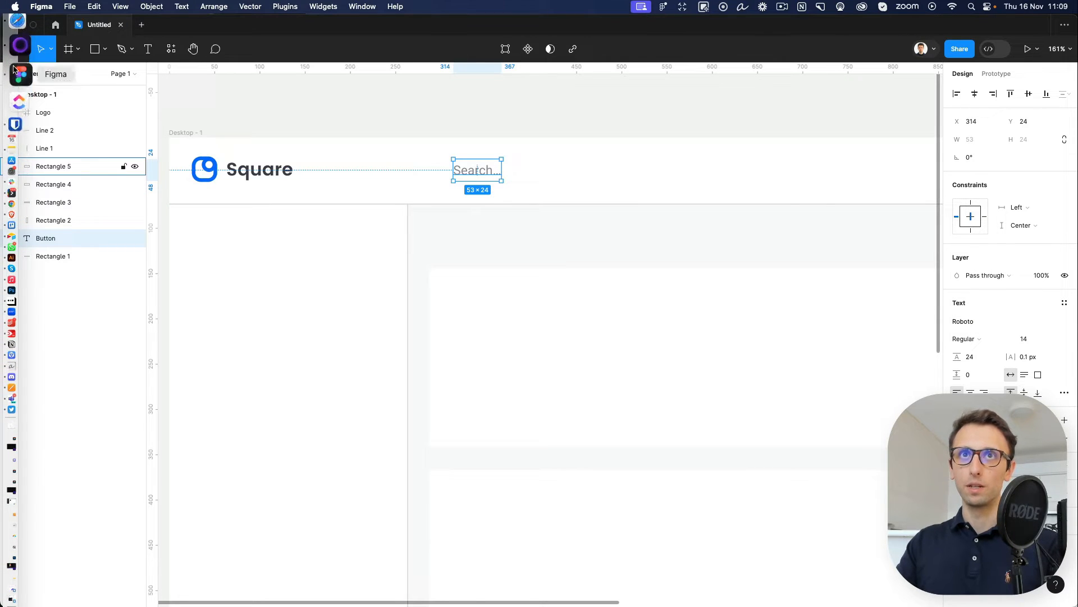
right_click(18, 43)
left_click(90, 73)
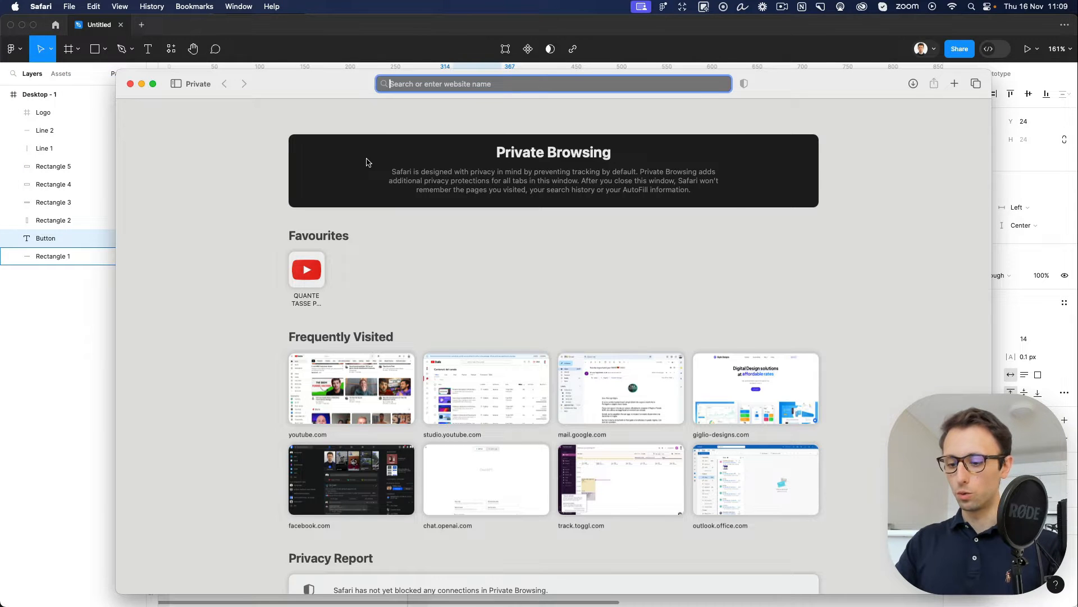
type("roboto")
key("Escape")
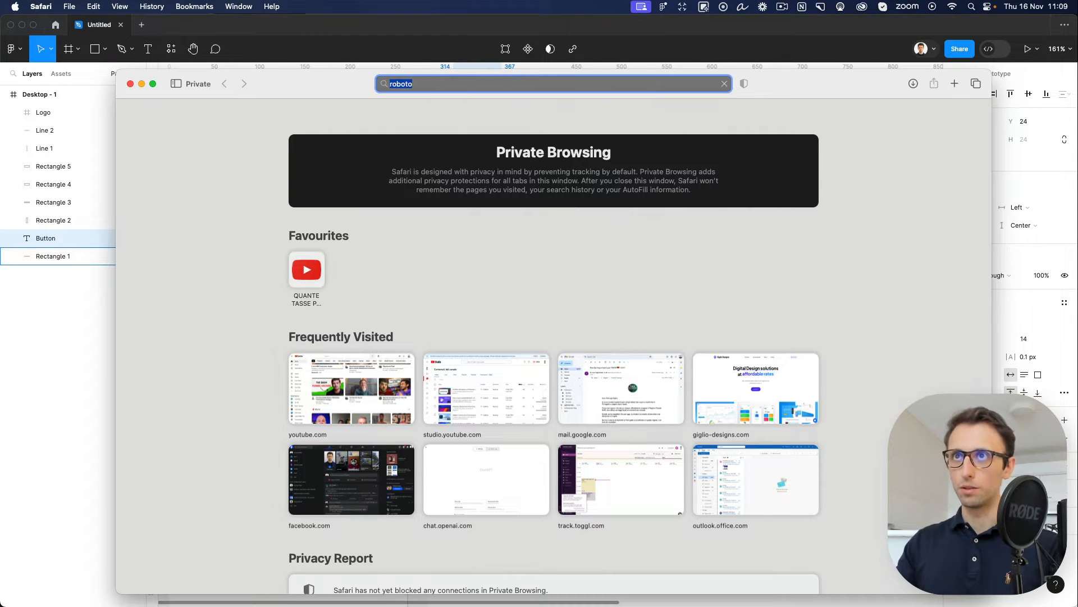
key("Return")
left_click(600, 513)
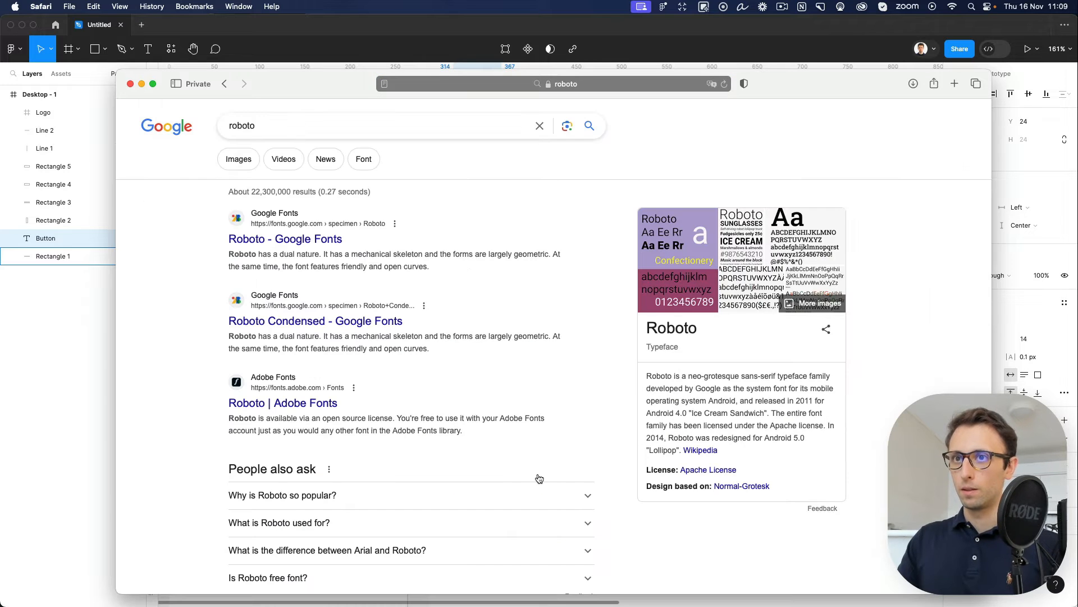
left_click(287, 240)
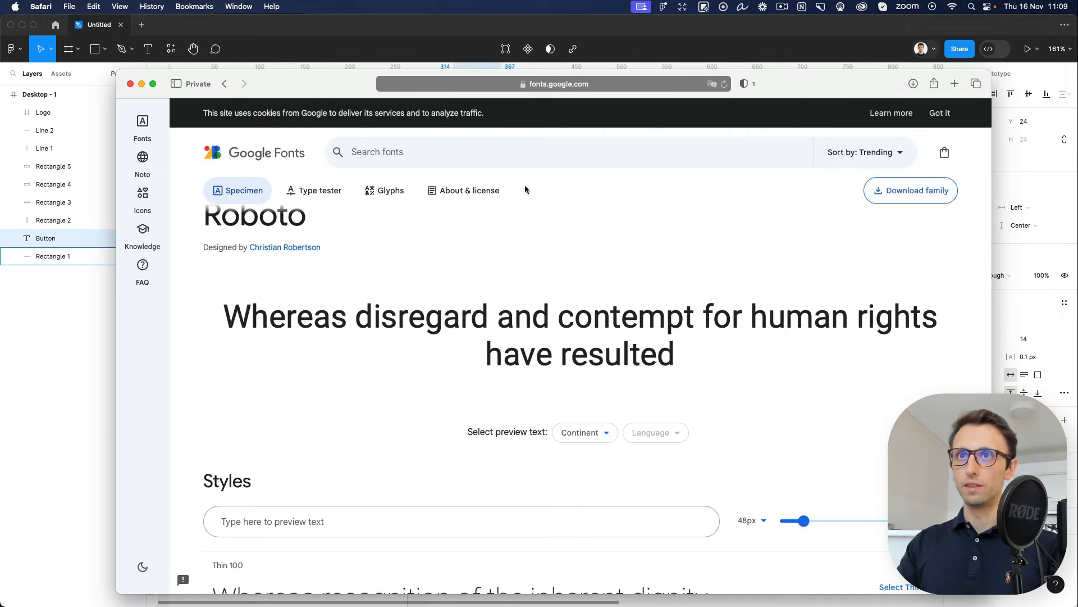
left_click(130, 85)
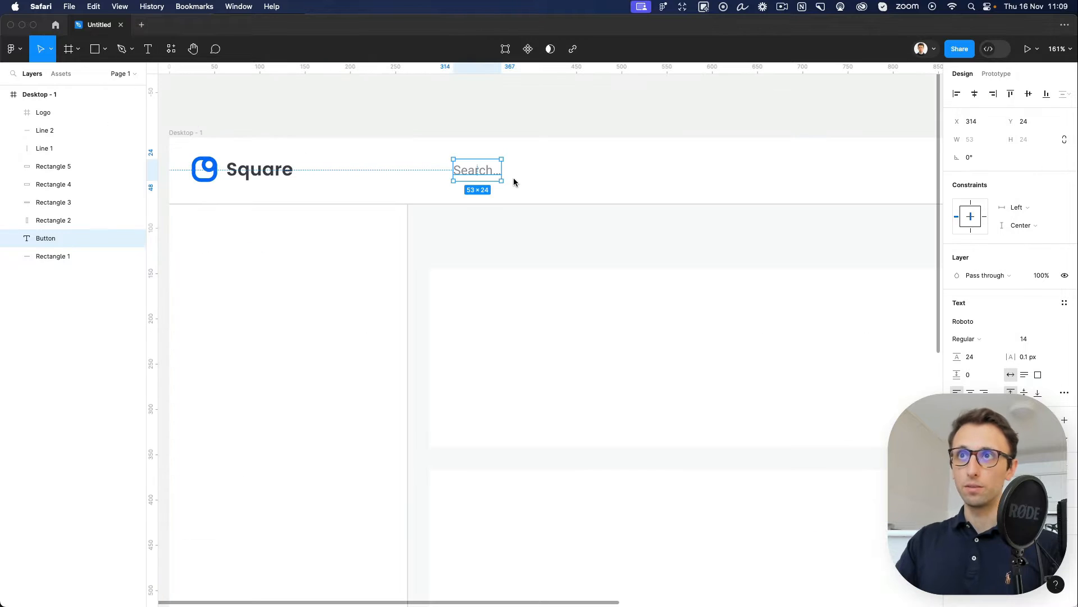
left_click(456, 117)
left_click(456, 116)
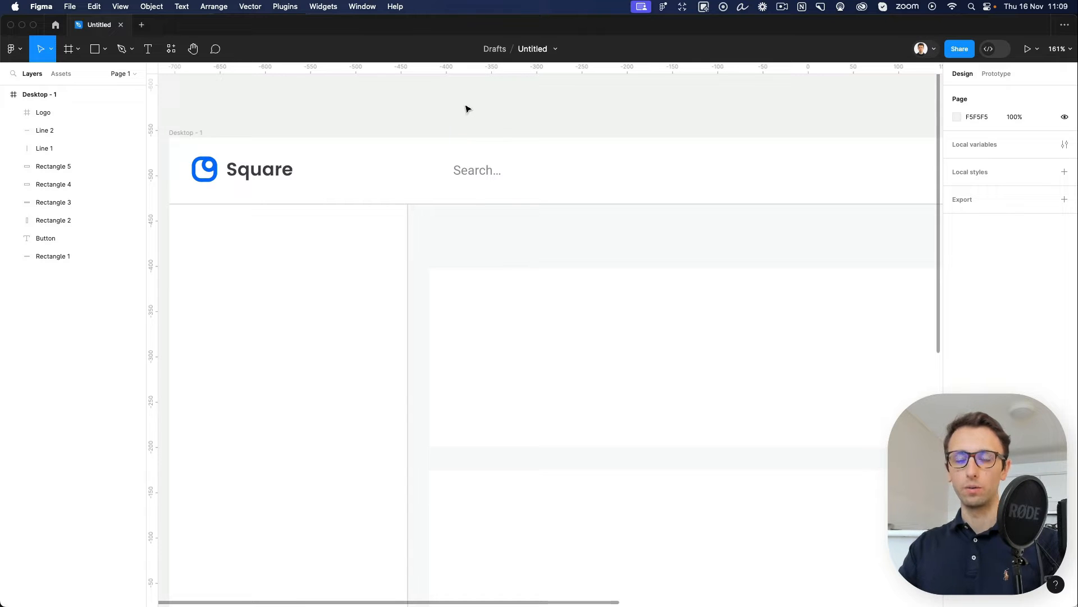
Step: Switch to Nucleo and search the Google Material Icons set for "search"
key("super+space")
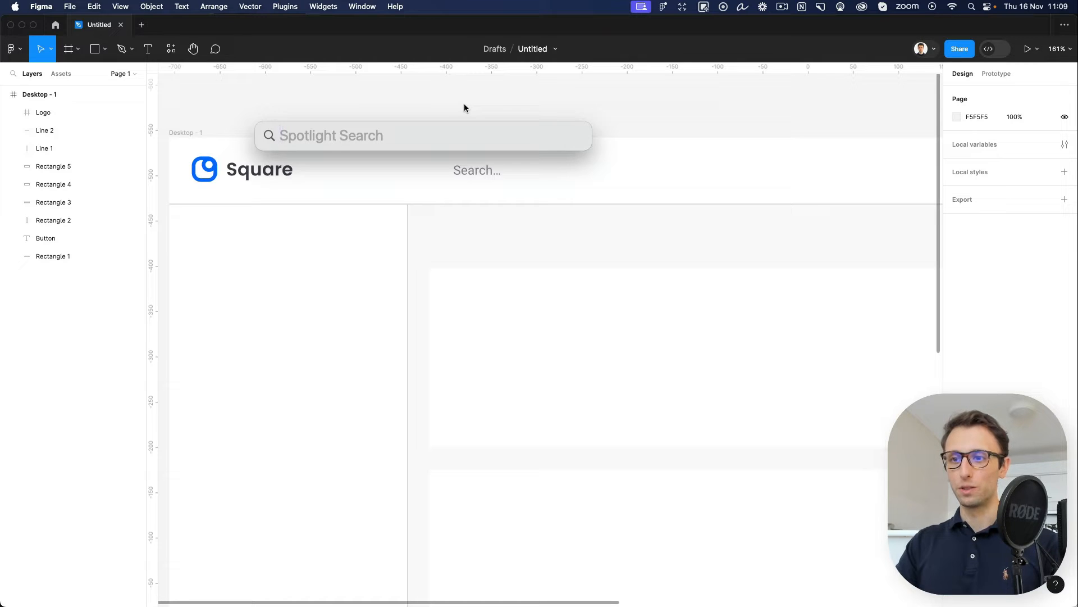
type("nucleo")
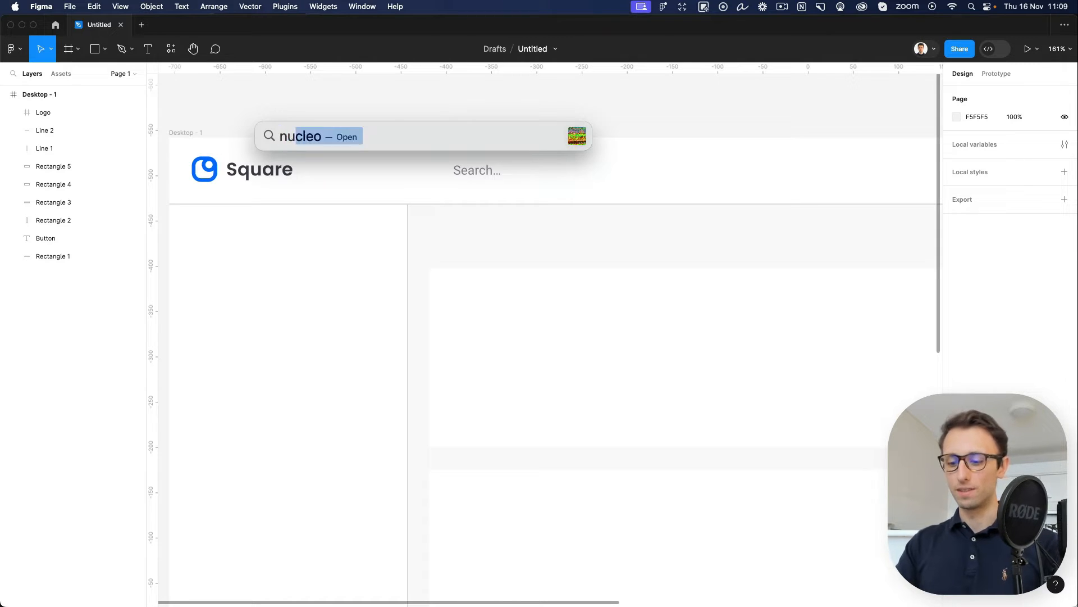
key("Return")
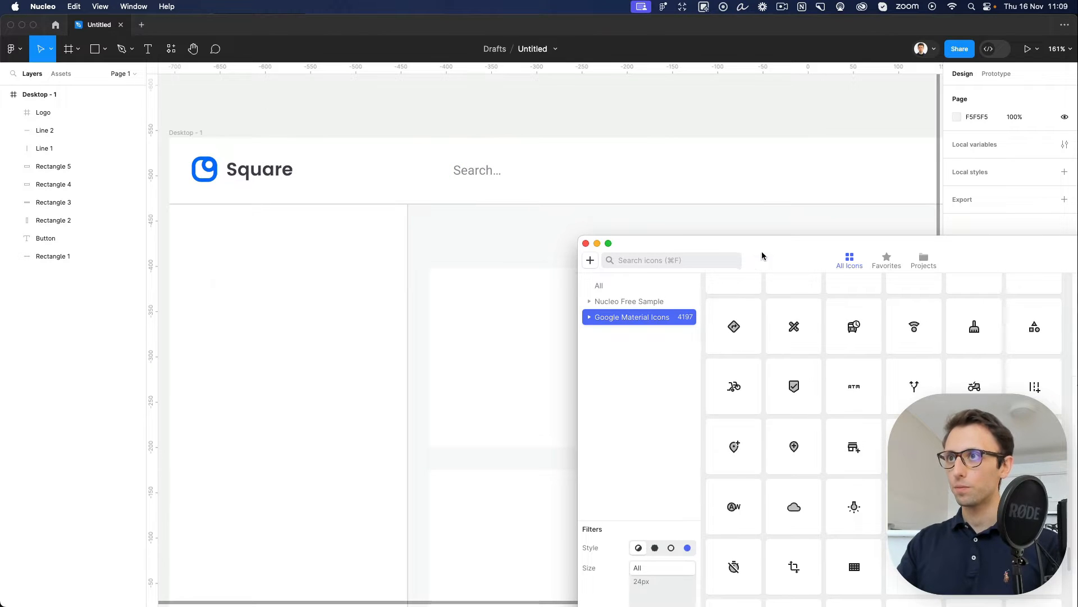
left_click_drag(762, 251, 421, 269)
left_click(306, 274)
type("se")
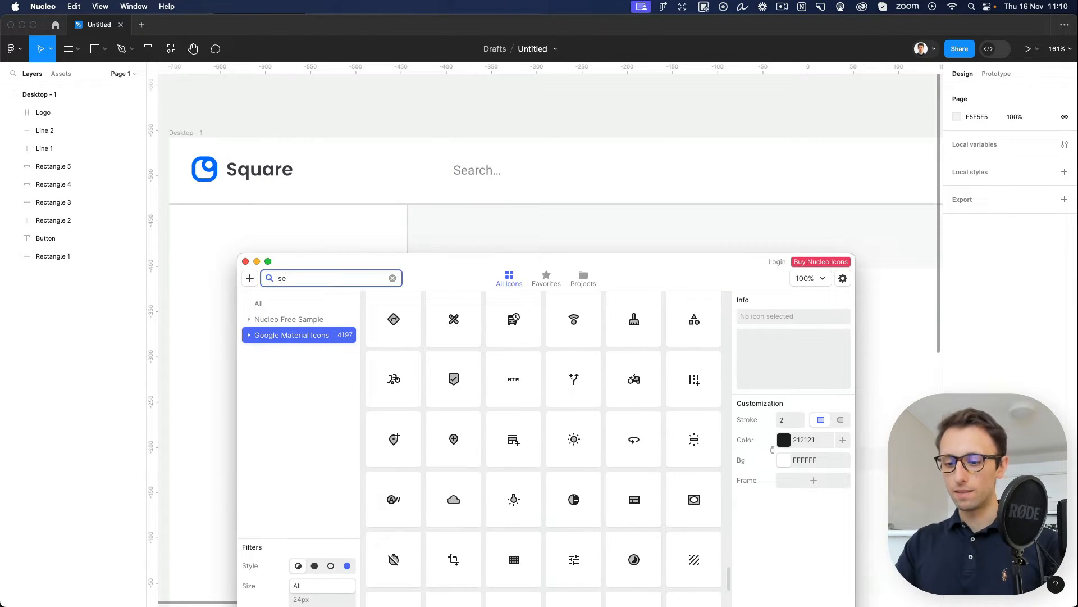
type("arch")
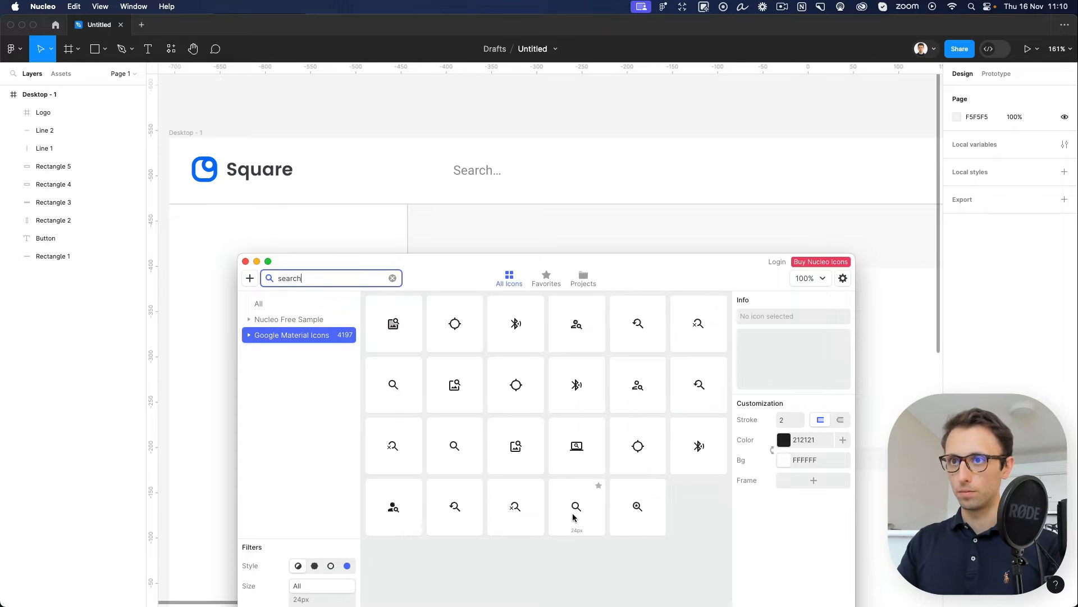
Step: Place the 24px magnifier icon in the Figma header, left of the "Search..." text, and ungroup it
left_click_drag(576, 506, 435, 176)
scroll(430, 160, "up", 3)
key("shift+super+g")
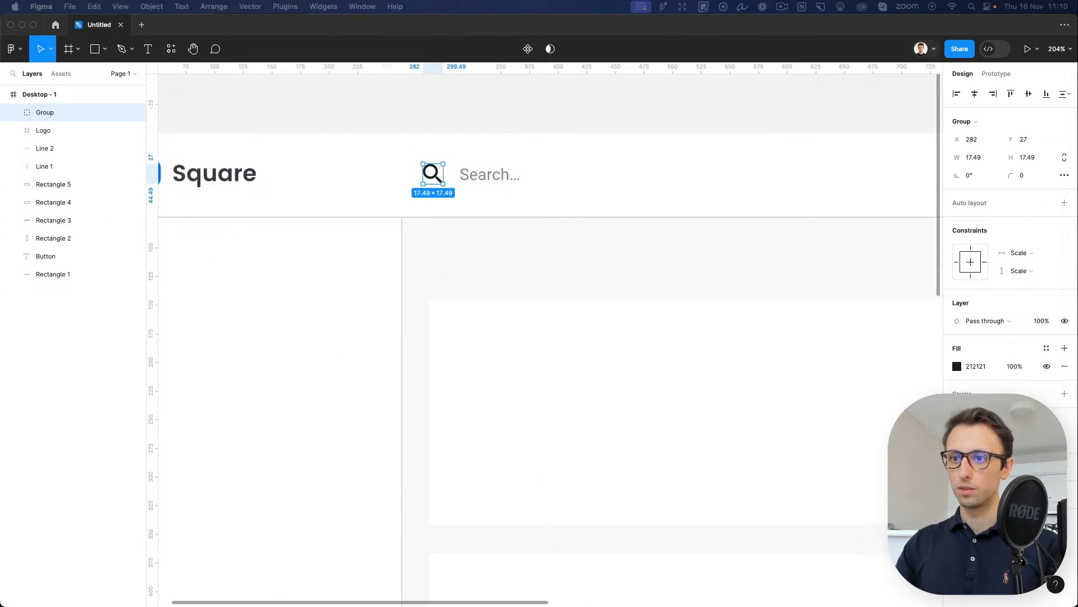
Step: Scale the magnifier icon up to 24 × 24 and recolour it with the grey sampled from the "Search..." text
key("k")
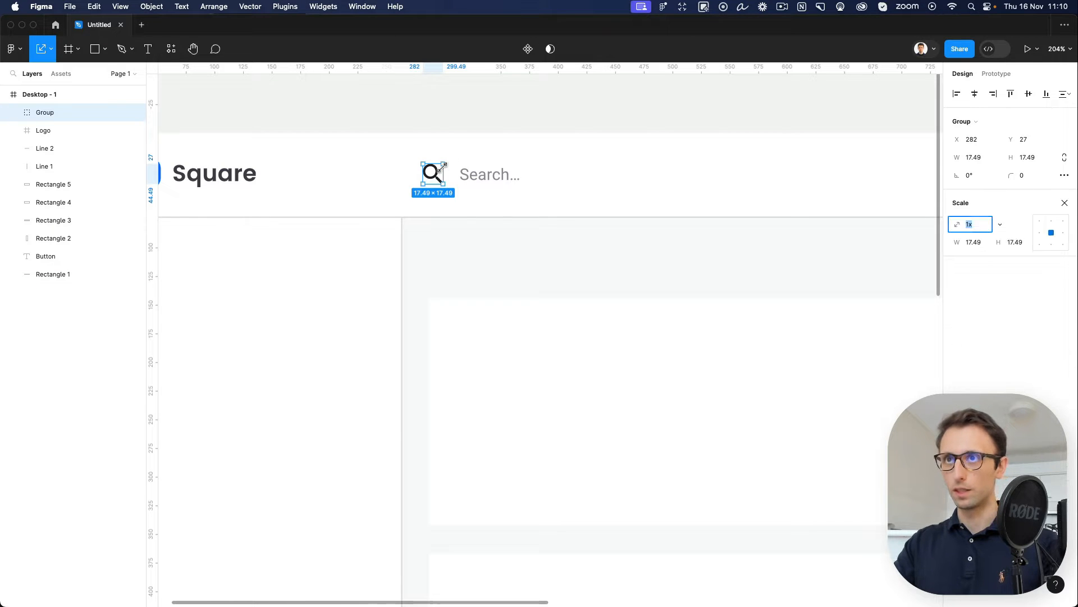
left_click_drag(443, 163, 462, 178)
key("i")
left_click(467, 178)
Step: Scale the magnifier icon down slightly and nudge the "Search..." text a little closer to it
left_click(419, 173)
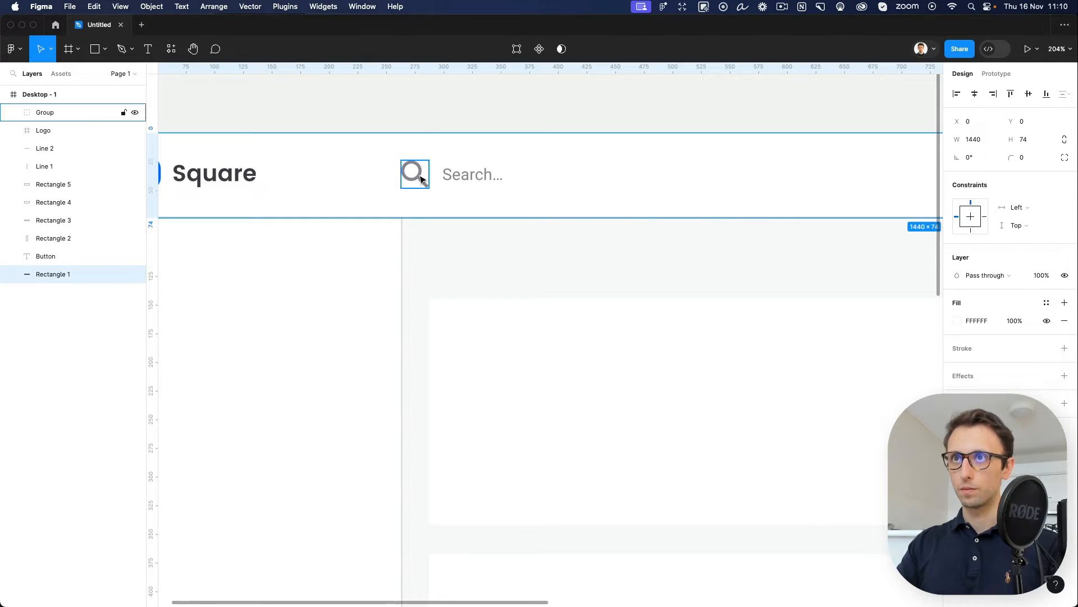
left_click(421, 177)
key("k")
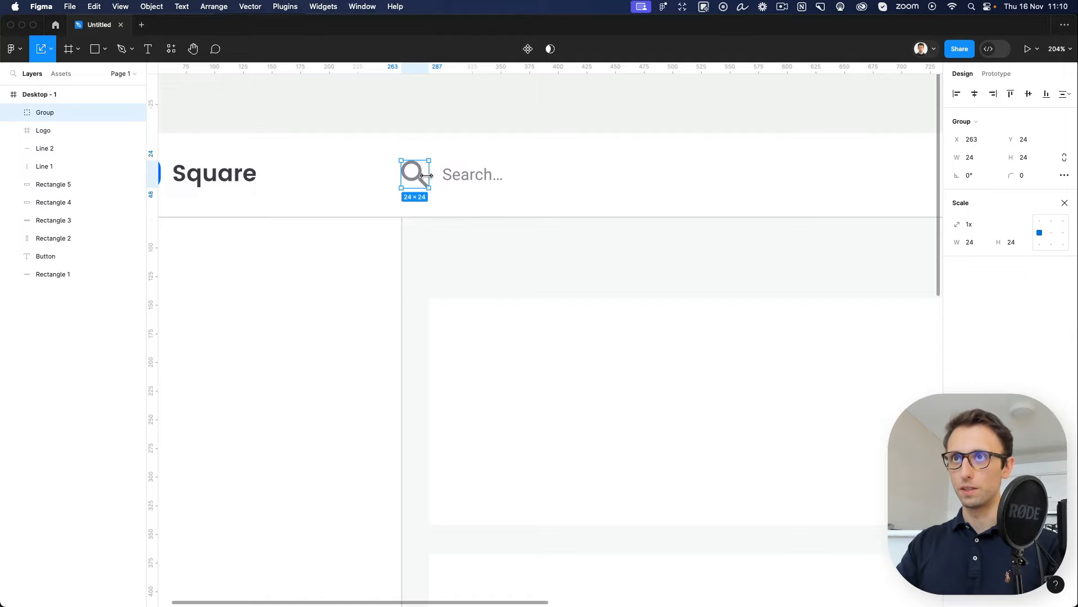
left_click_drag(427, 175, 423, 175)
left_click(460, 179)
key("shift+Left")
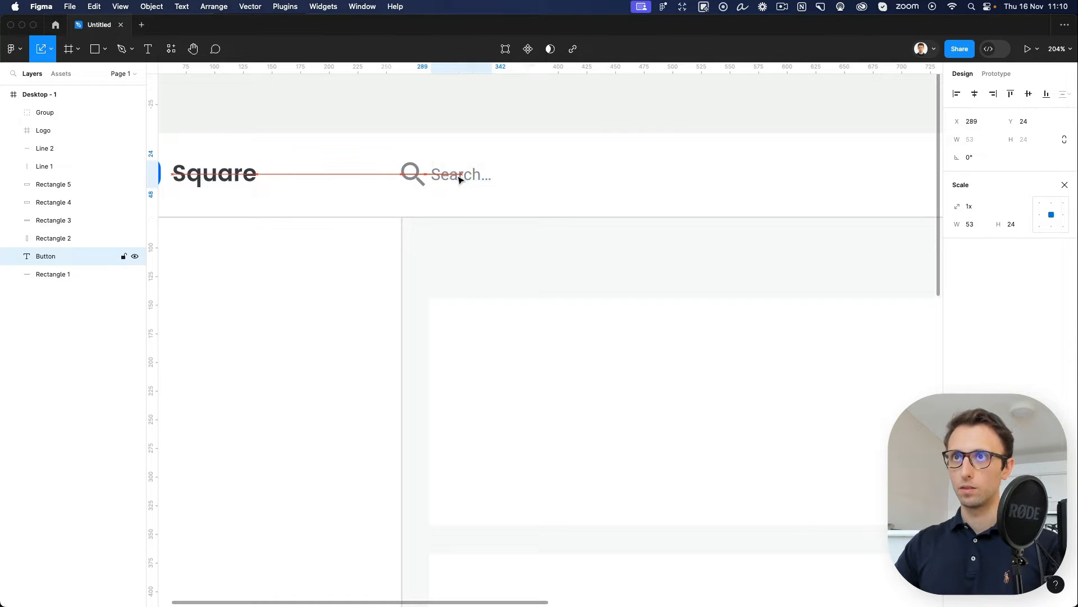
key("Right")
key("Right")
key("Right")
key("Right")
key("Right")
key("Right")
key("Right")
left_click(478, 122)
Step: Paste the notification bell icon and move it near the header's right end at X 1295, Y 27, vertically centred
scroll(483, 118, "down", 2)
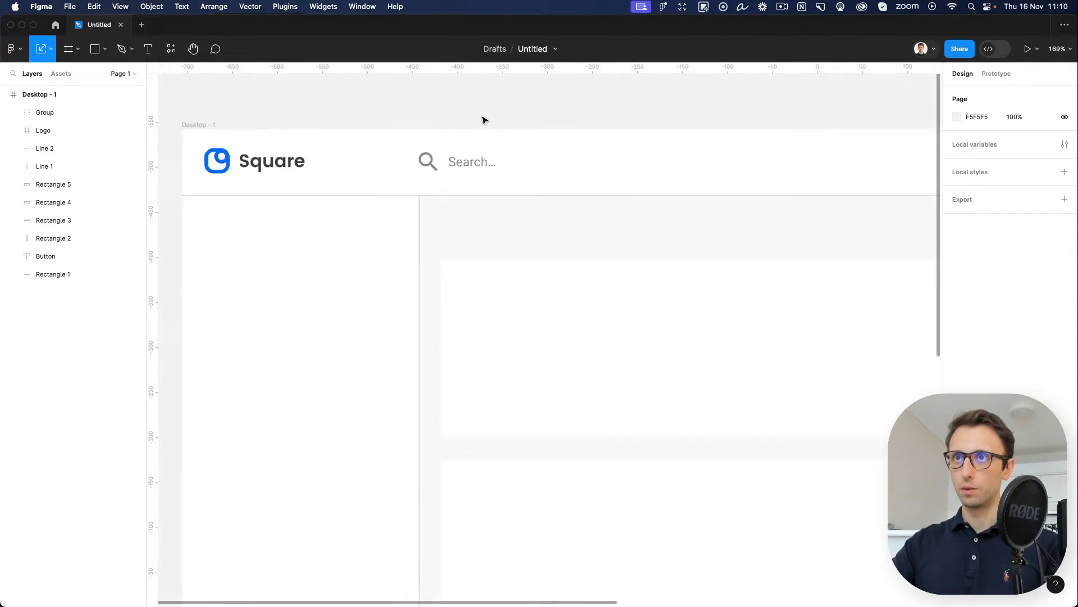
scroll(486, 118, "down", 3)
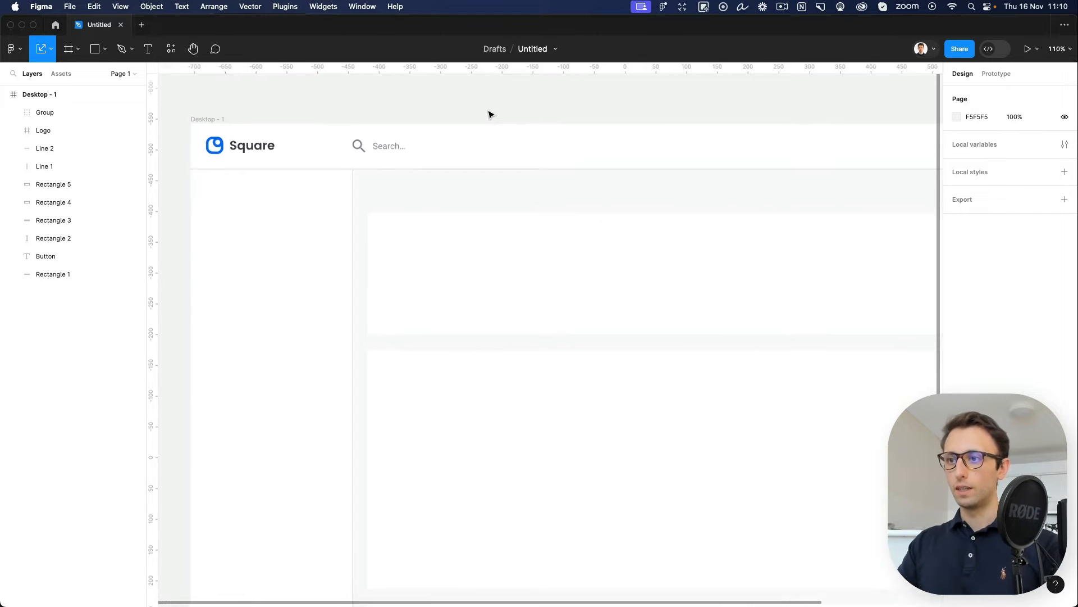
scroll(489, 115, "down", 2)
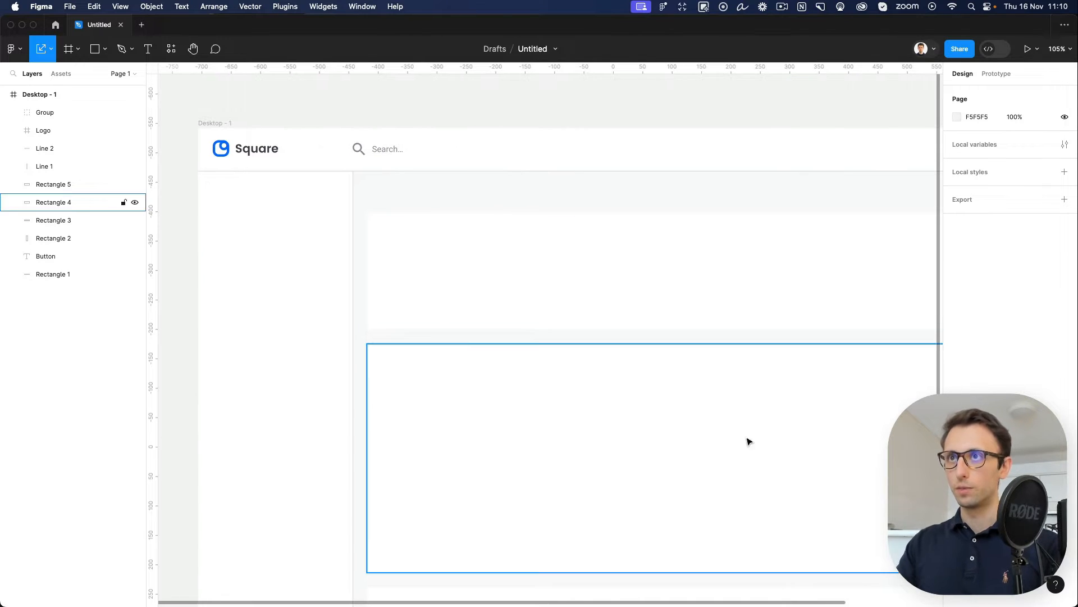
scroll(698, 241, "right", 5)
scroll(678, 120, "up", 5)
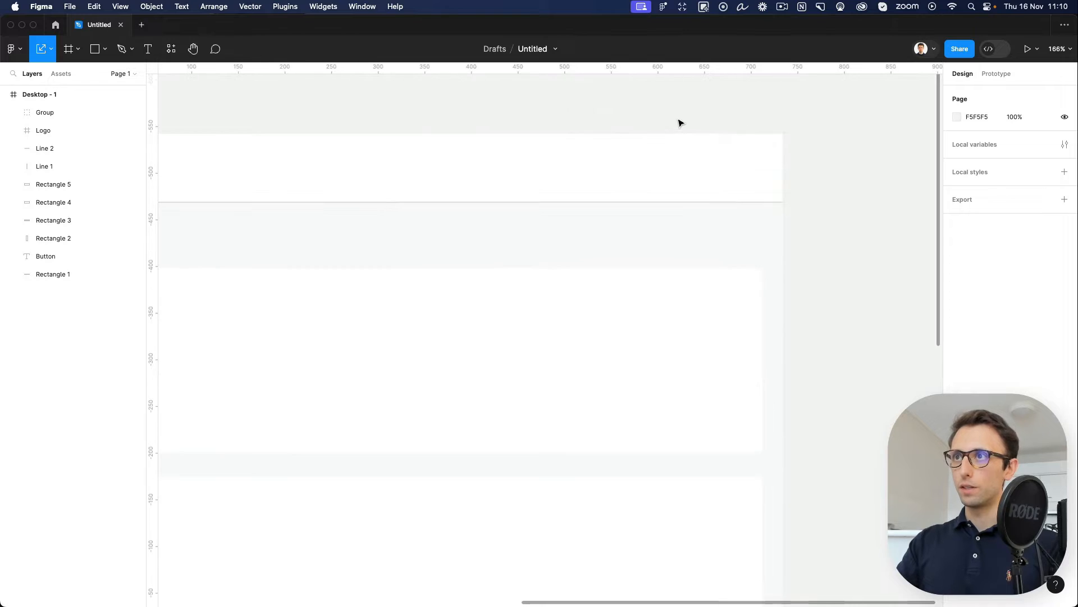
key("super+Tab")
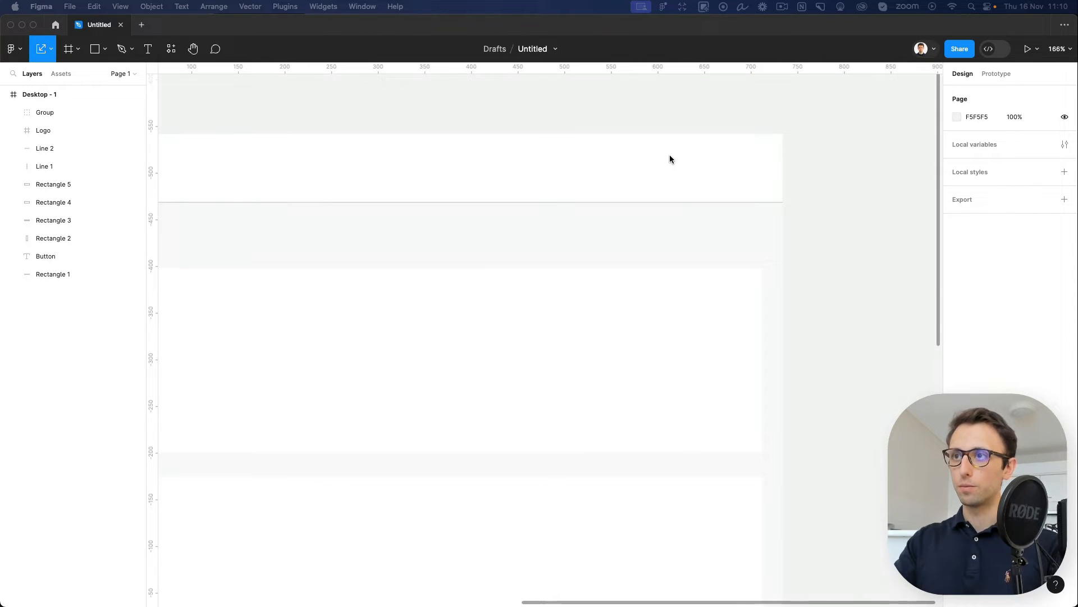
left_click(681, 221)
scroll(682, 222, "up", 3)
key("super+v")
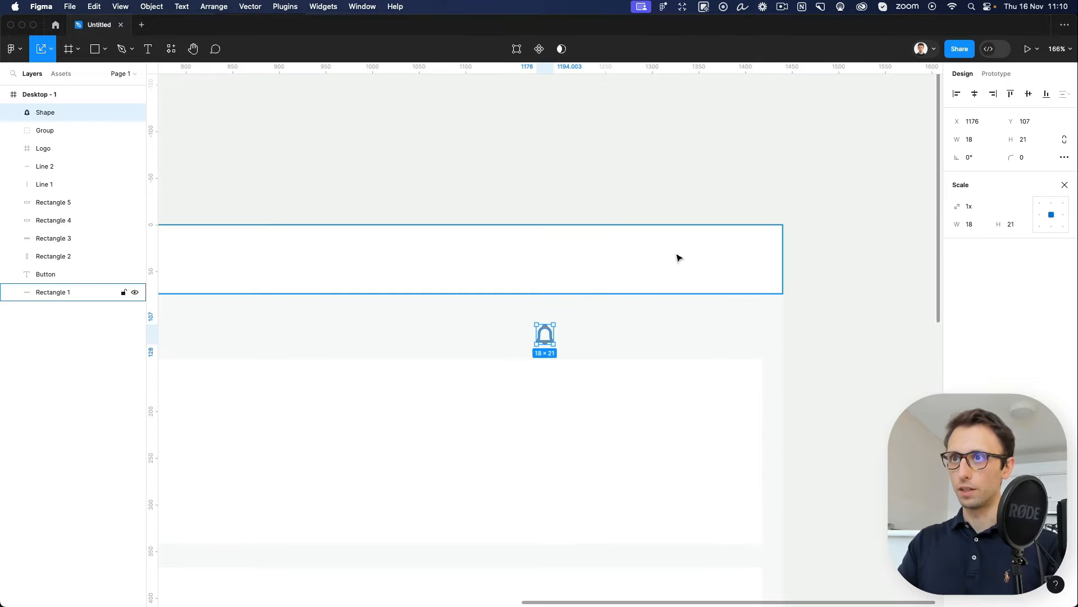
left_click_drag(552, 340, 663, 265)
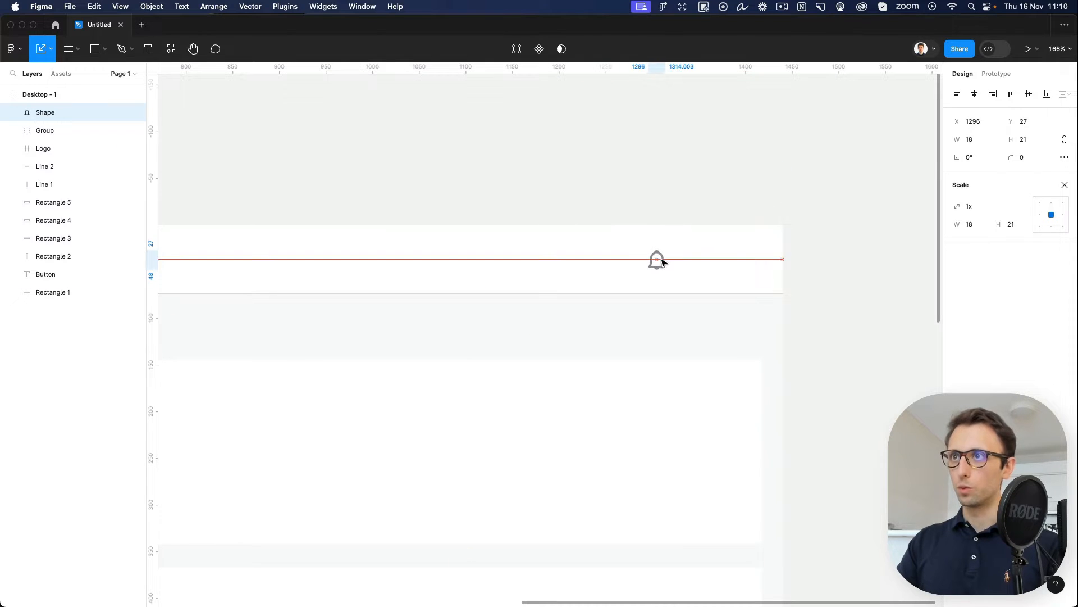
scroll(677, 259, "up", 3)
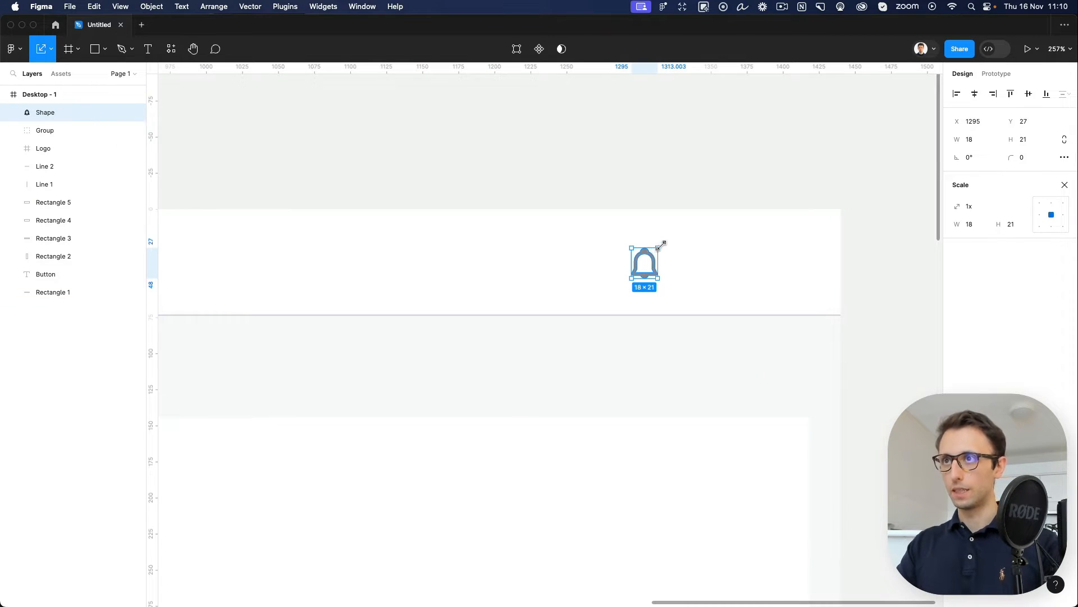
Step: Draw an 8 × 8 circle at the bell icon's upper-right corner, at X 1313, Y 23, and fill it with red
left_click(681, 175)
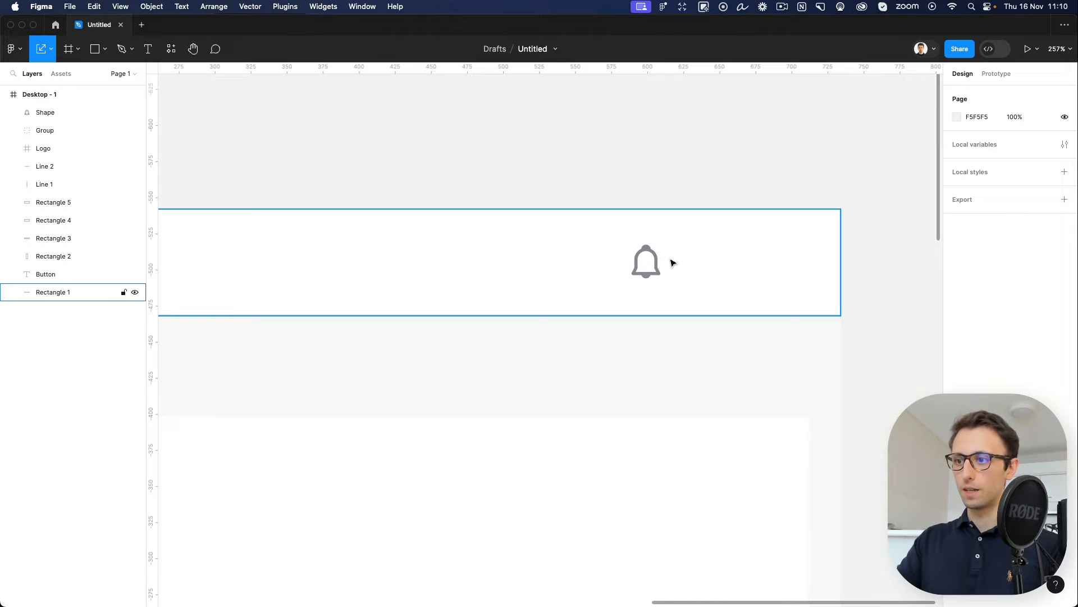
key("o")
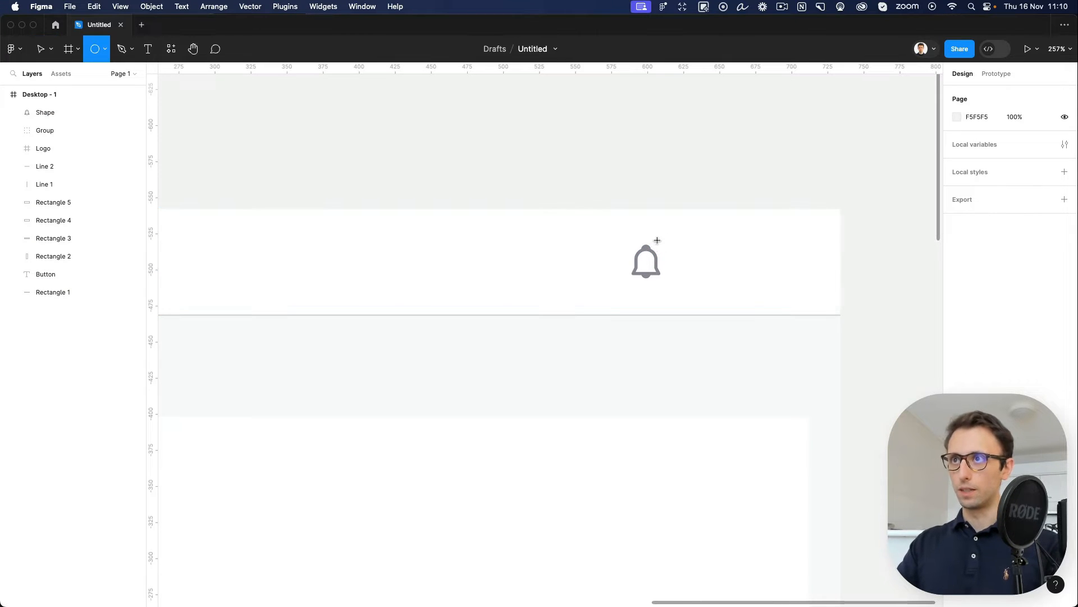
left_click_drag(656, 240, 664, 249)
left_click(958, 321)
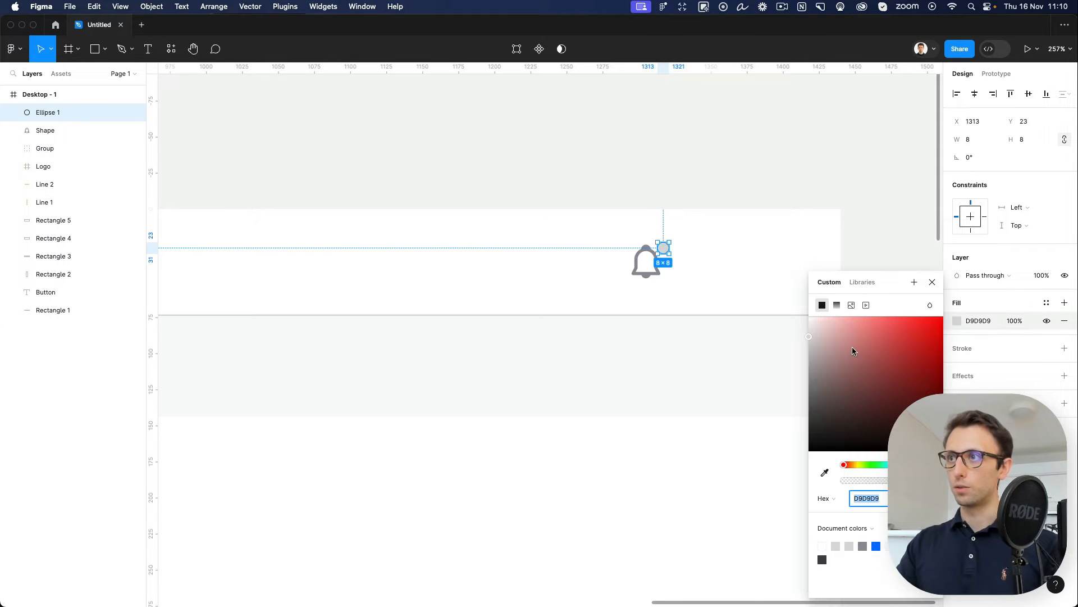
left_click_drag(833, 321, 888, 310)
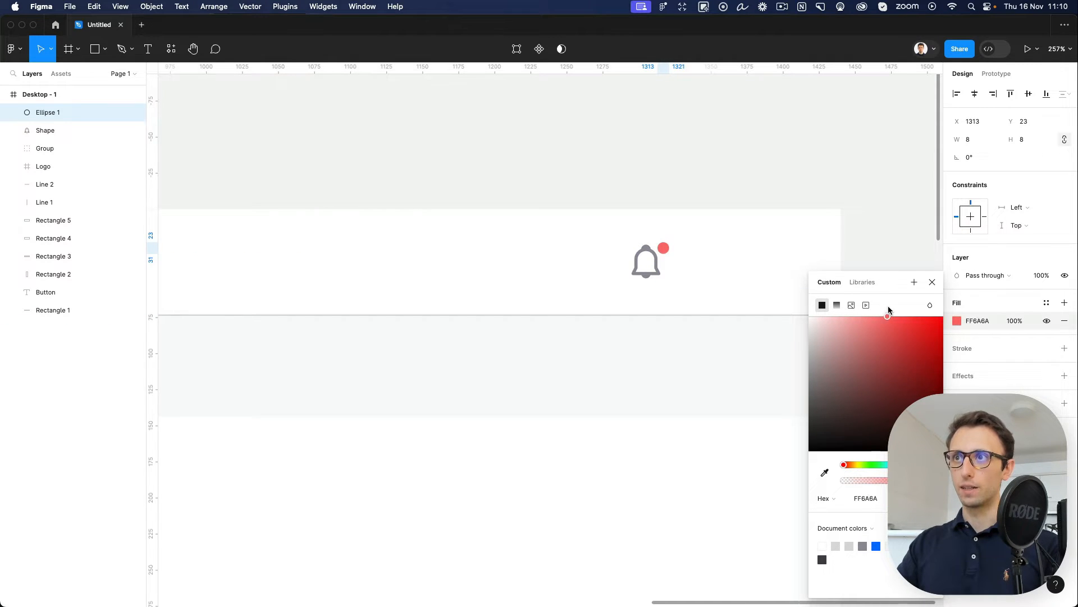
left_click(650, 151)
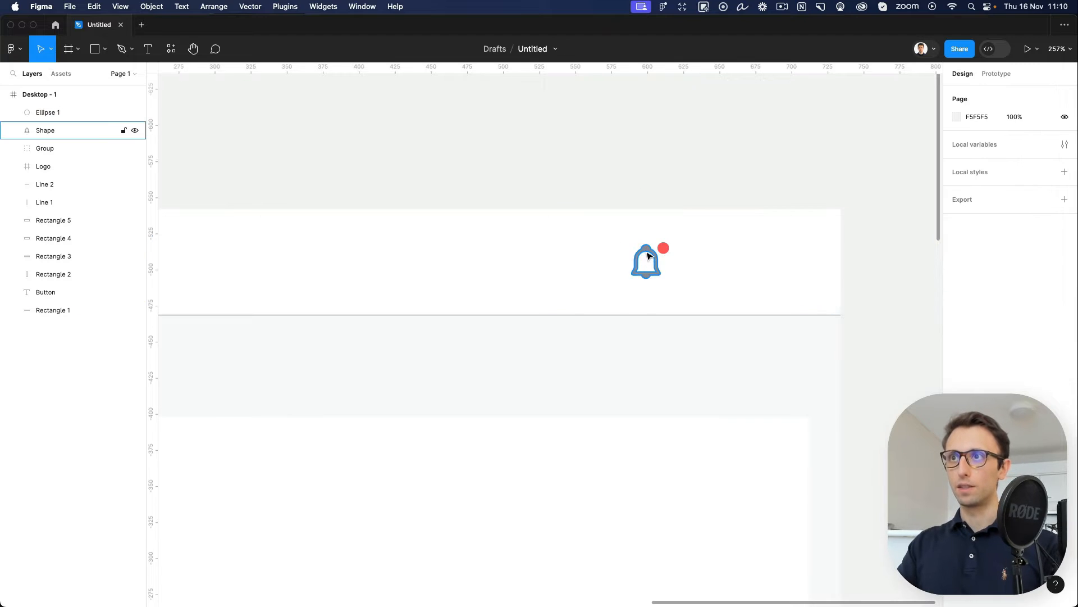
Step: Group the bell icon with its red notification dot
left_click(647, 256)
left_click(665, 248, "shift")
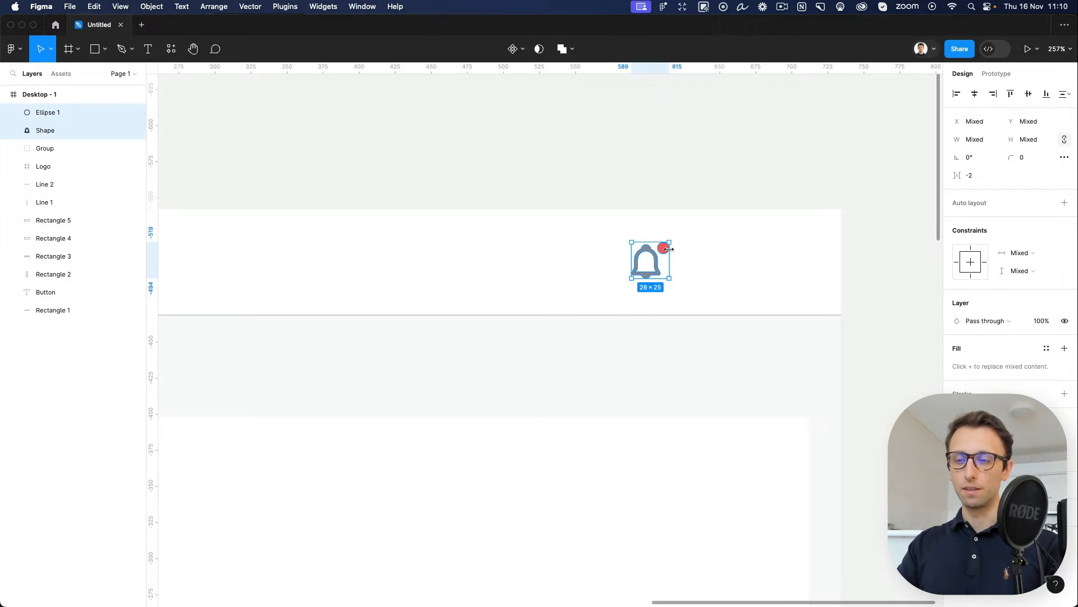
key("super+g")
left_click(725, 249)
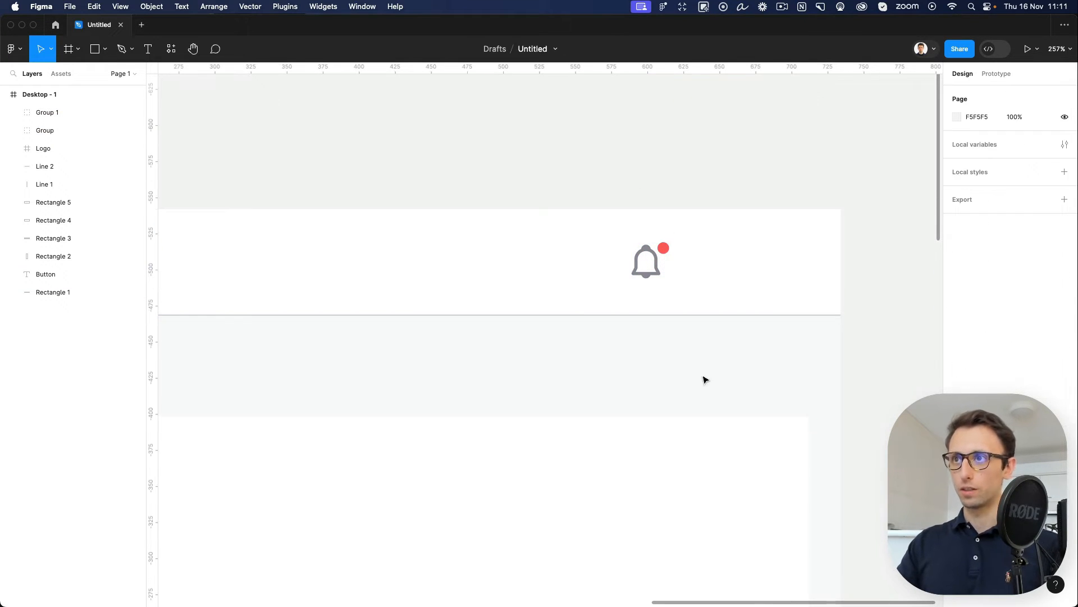
Step: Draw a 34 × 34 avatar circle right of the bell at X 1331, Y 19, vertically centred in the header
key("o")
mouse_move(684, 237)
left_mouse_down()
mouse_move(732, 285)
mouse_move(708, 265)
left_mouse_up()
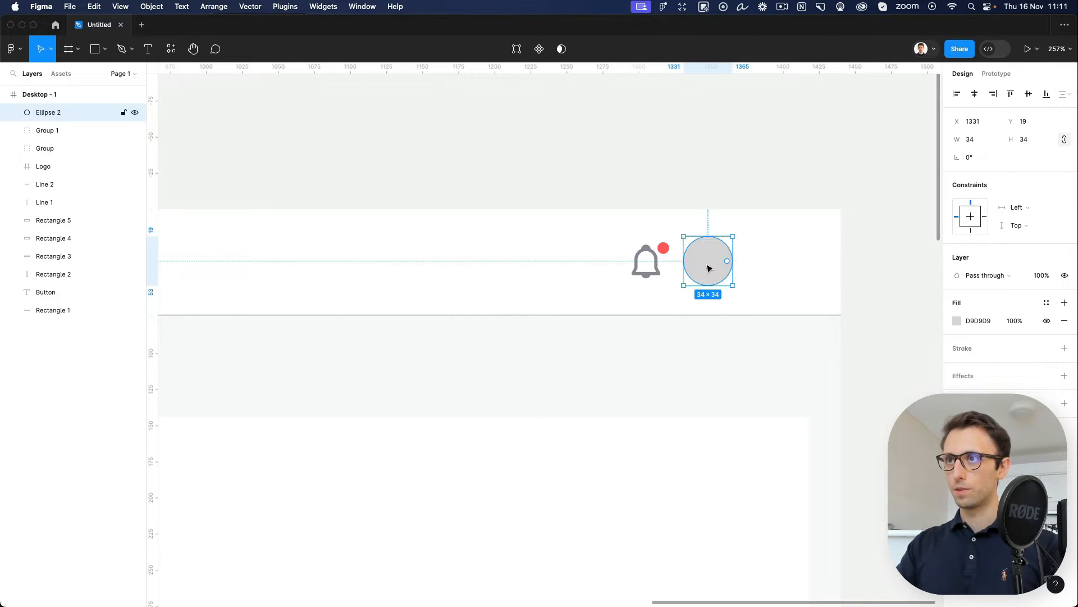
key("alt")
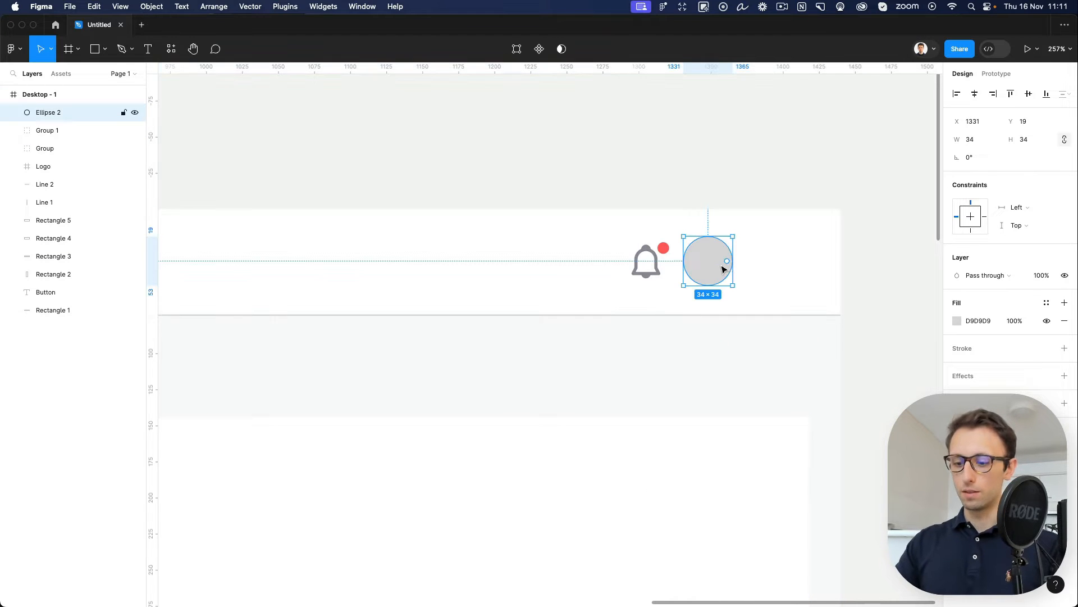
left_click(692, 191)
left_click(690, 241)
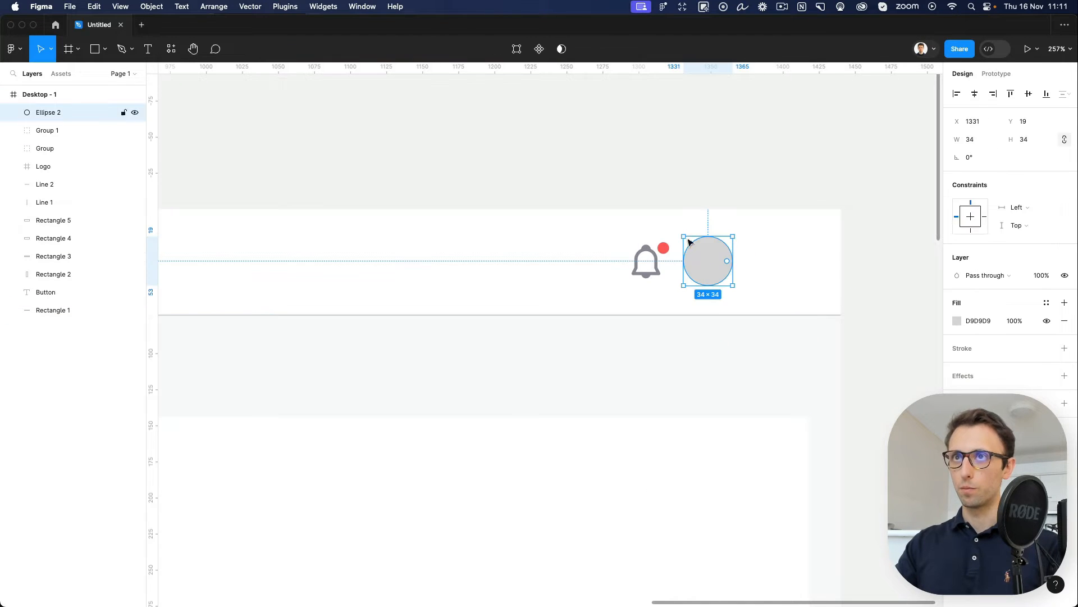
Step: Fill the avatar circle with a portrait photo from the Unsplash plugin's "portrait" category
left_click(14, 49)
mouse_move(62, 208)
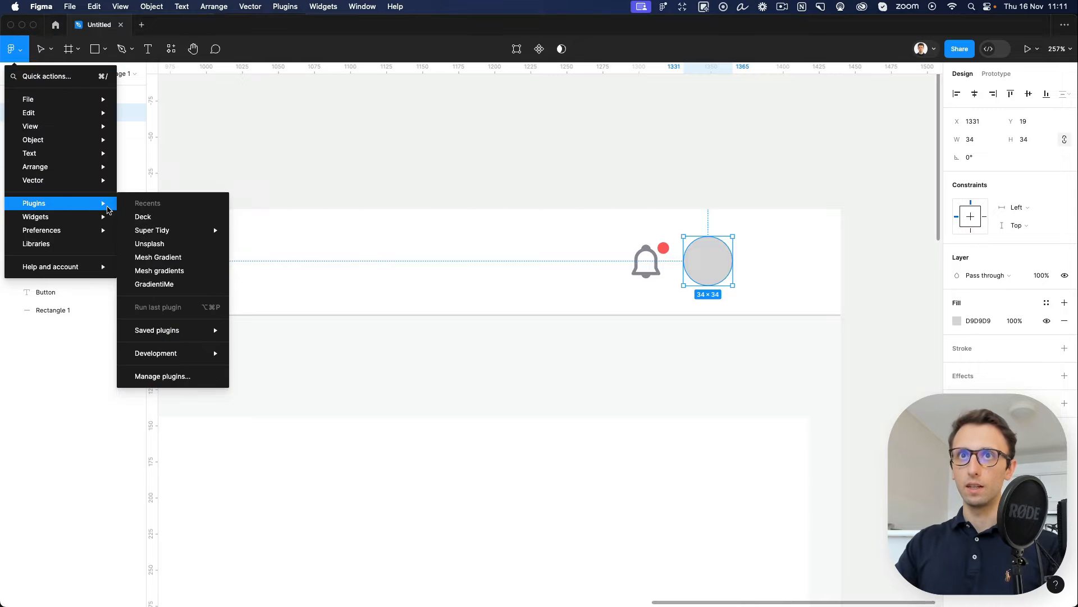
left_click(157, 243)
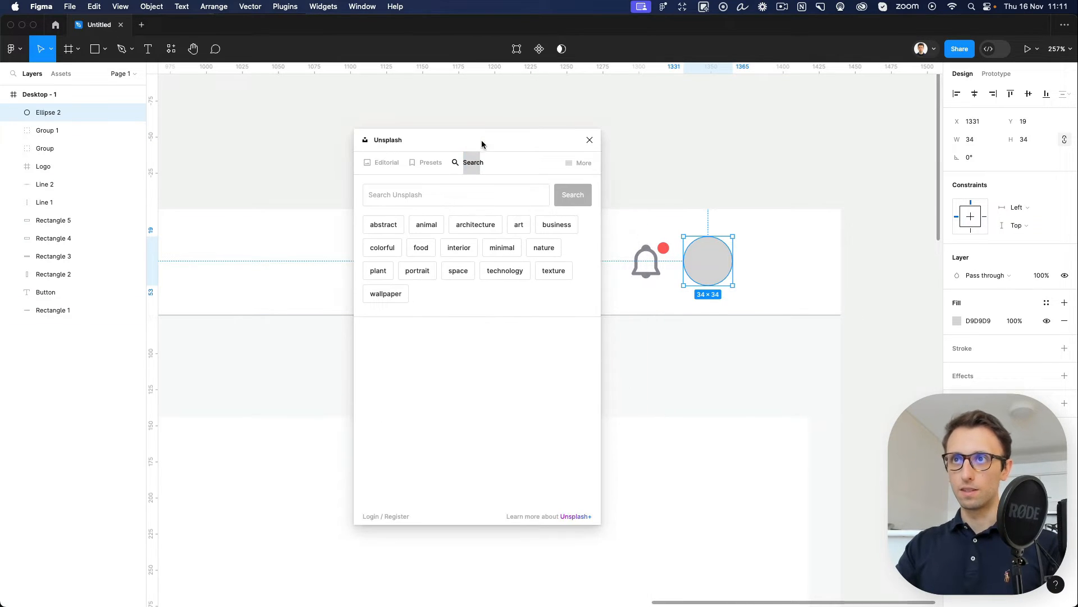
left_click(421, 272)
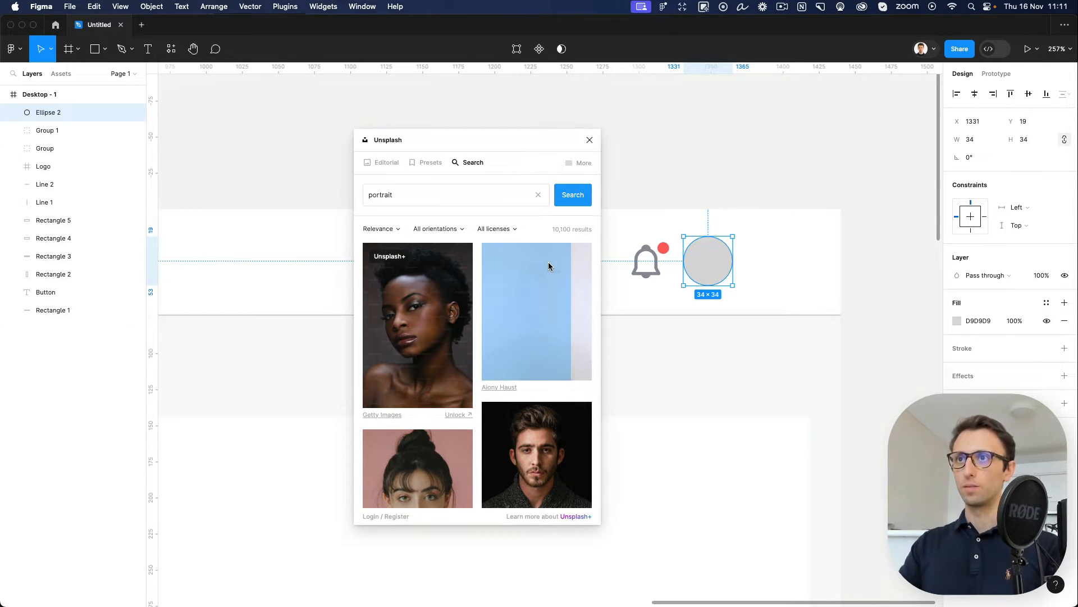
left_click(589, 140)
Step: Move the bell group and the avatar further left in the header, keeping them vertically centred
left_click(660, 262)
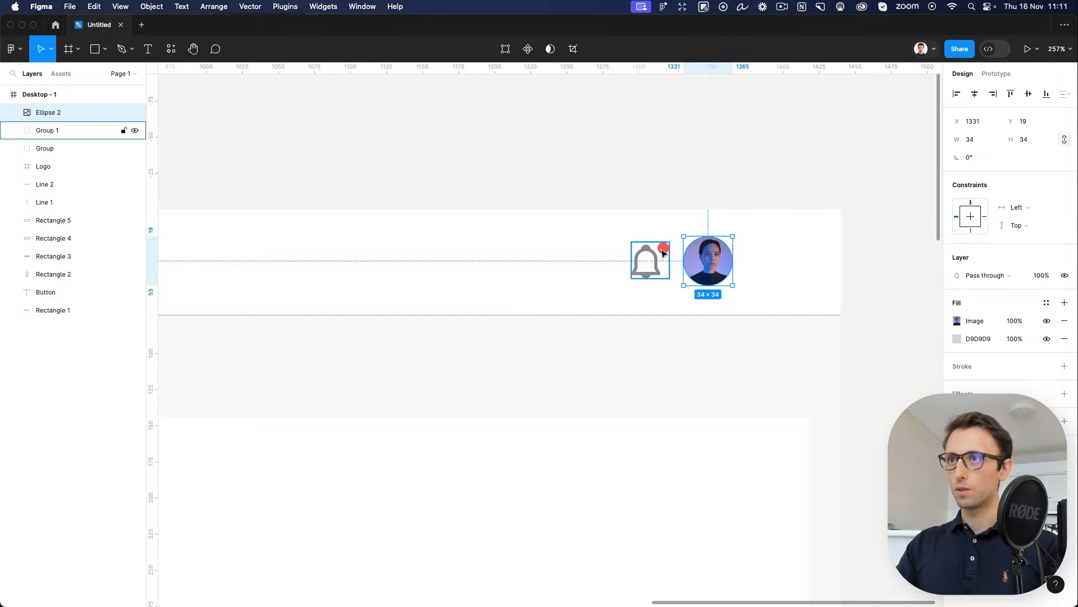
left_click_drag(660, 262, 651, 261)
left_click(719, 264, "shift")
left_click_drag(719, 264, 681, 264)
left_click(722, 176)
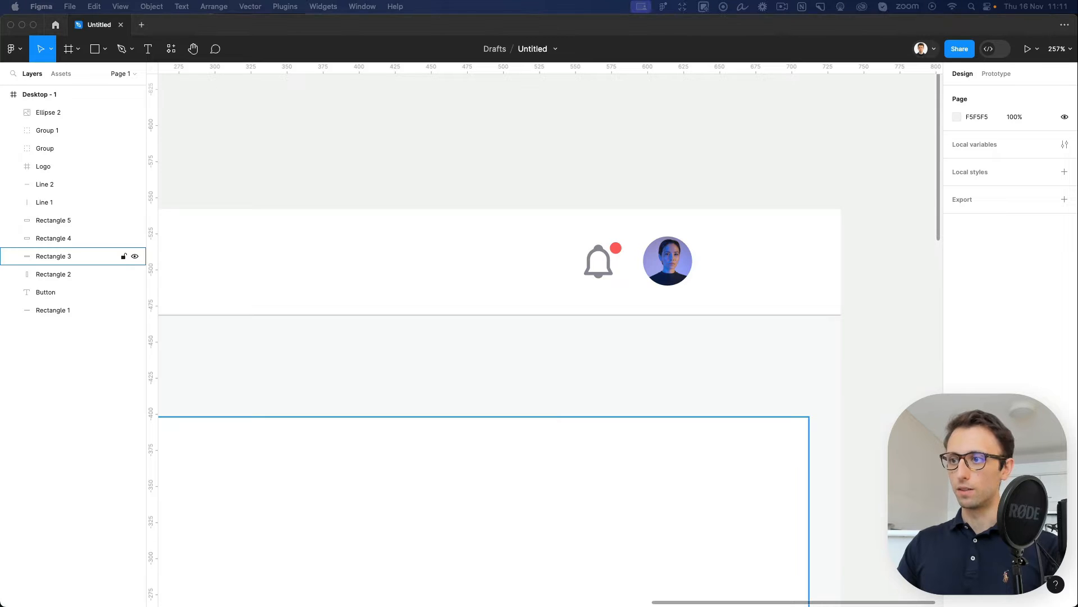
Step: Paste the profile name text, replace its first name, and place it right of the avatar at X 1350, Y 22
key("cmd+v")
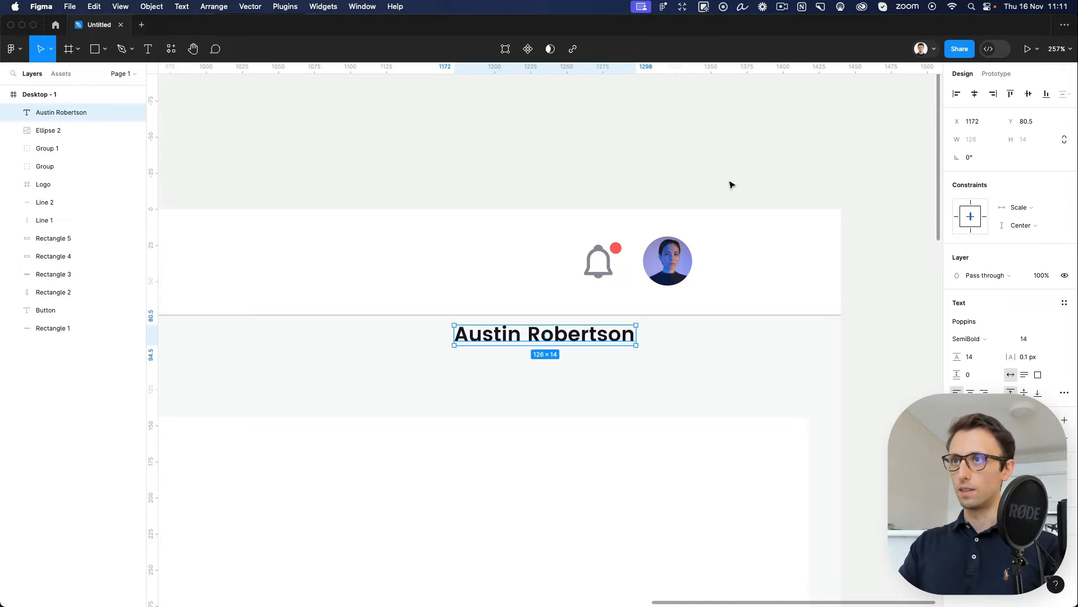
double_click(530, 327)
double_click(487, 333)
type("Anna")
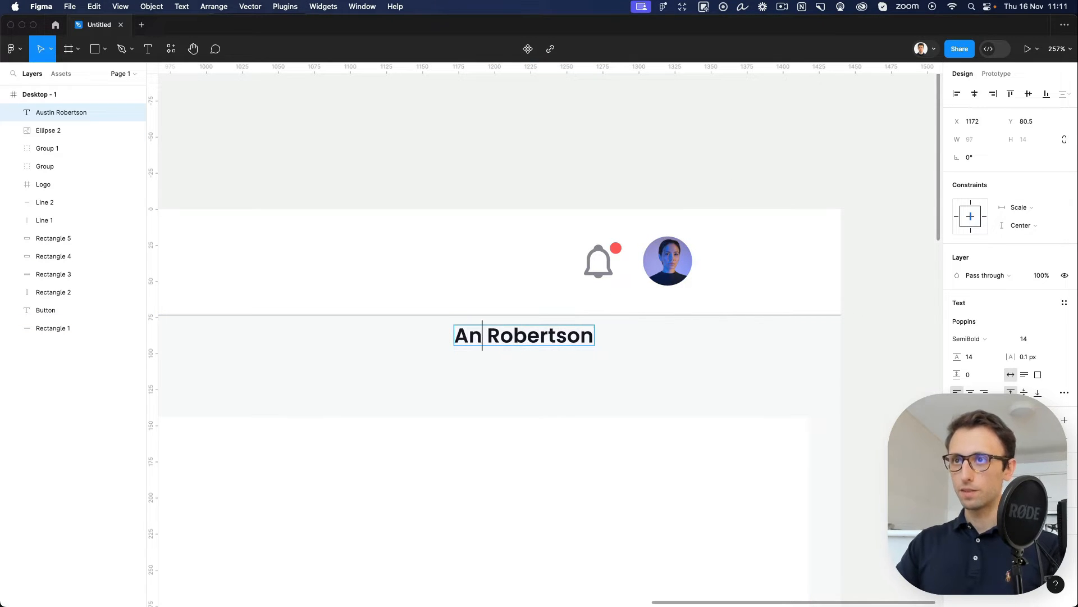
key("Escape")
left_click_drag(549, 344, 805, 258)
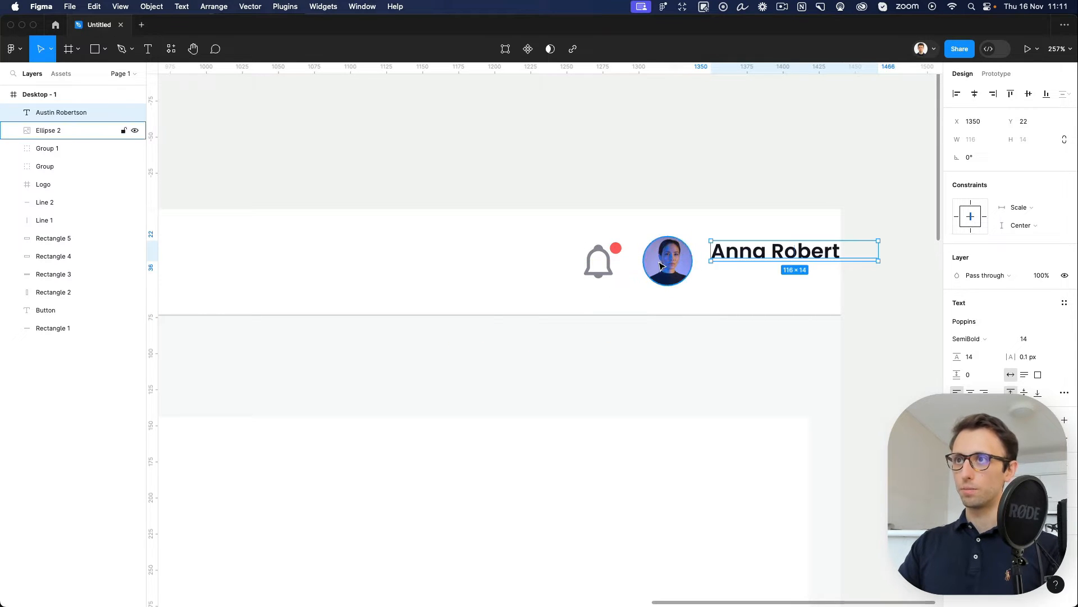
Step: Move the bell group, avatar and name together to the left until the name starts at X 1280 inside the header
left_click(48, 131, "shift")
left_click(53, 328, "shift")
left_click(609, 264, "shift")
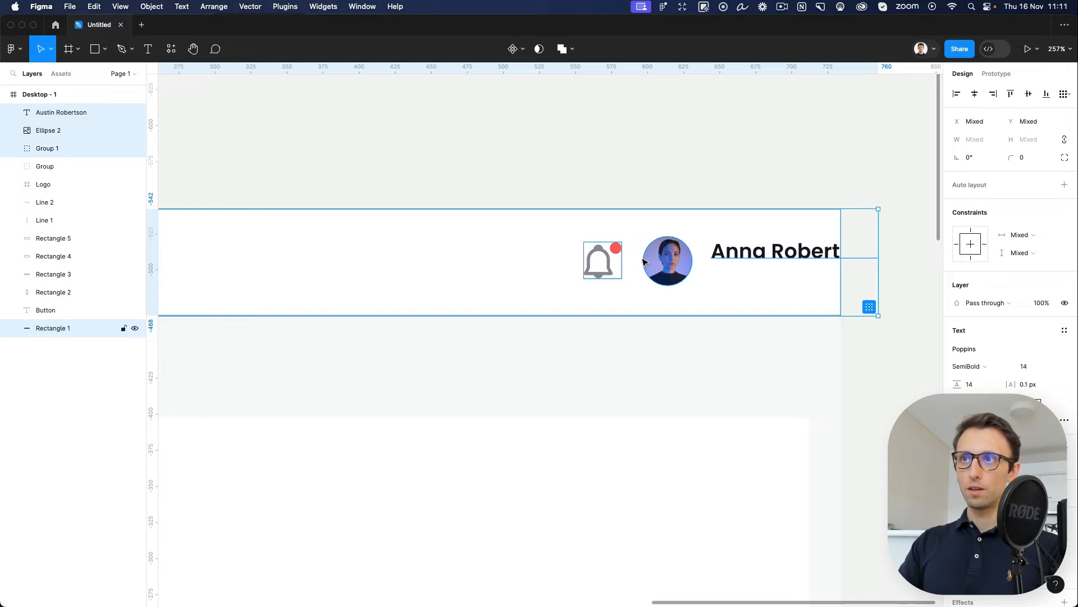
left_click(654, 230, "shift")
left_click_drag(675, 265, 575, 268)
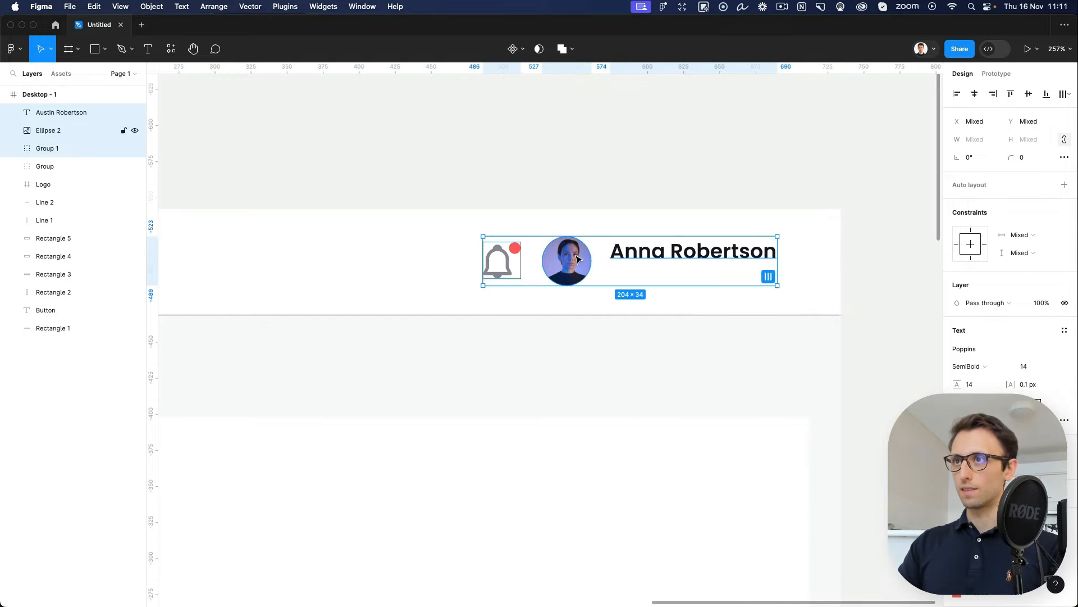
key("Escape")
Step: Copy the "Search..." text and place the duplicate beneath the profile name at X 1280, Y 34
left_click(696, 251)
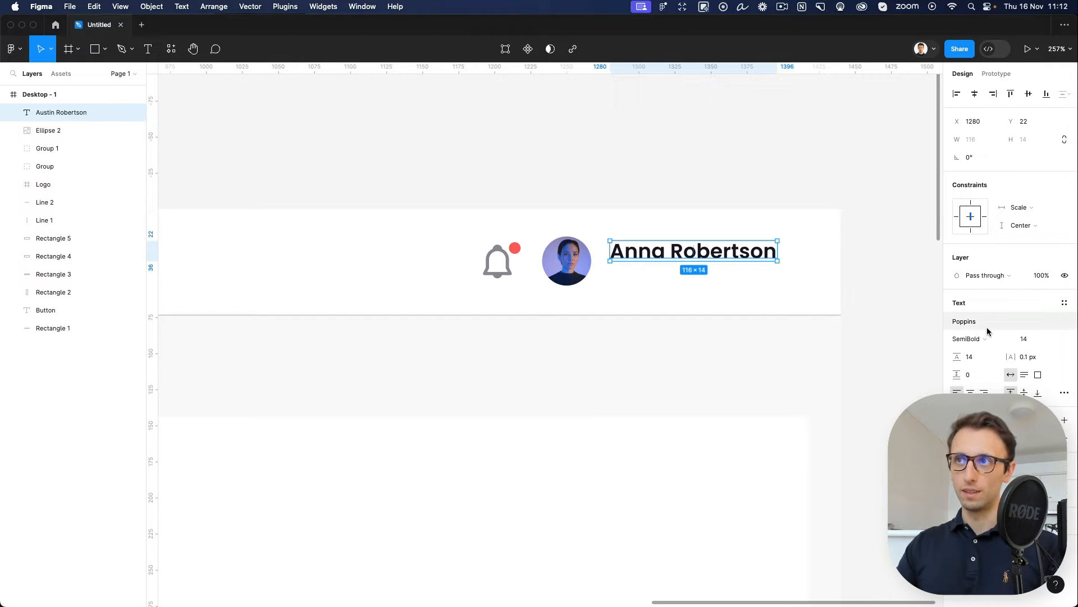
scroll(621, 329, "down", 6)
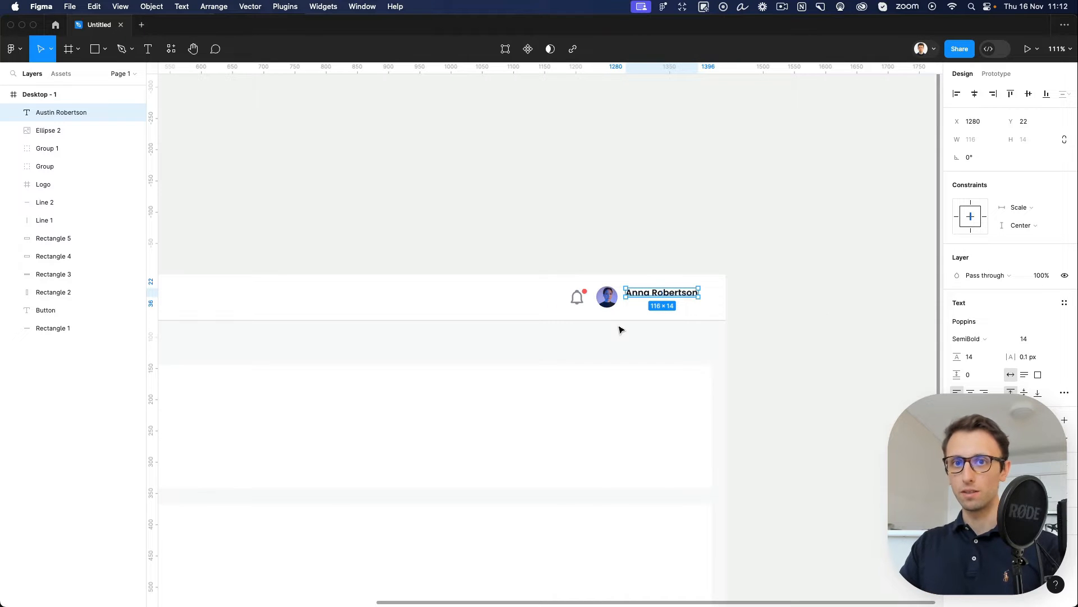
scroll(620, 329, "left", 10)
left_click(595, 209)
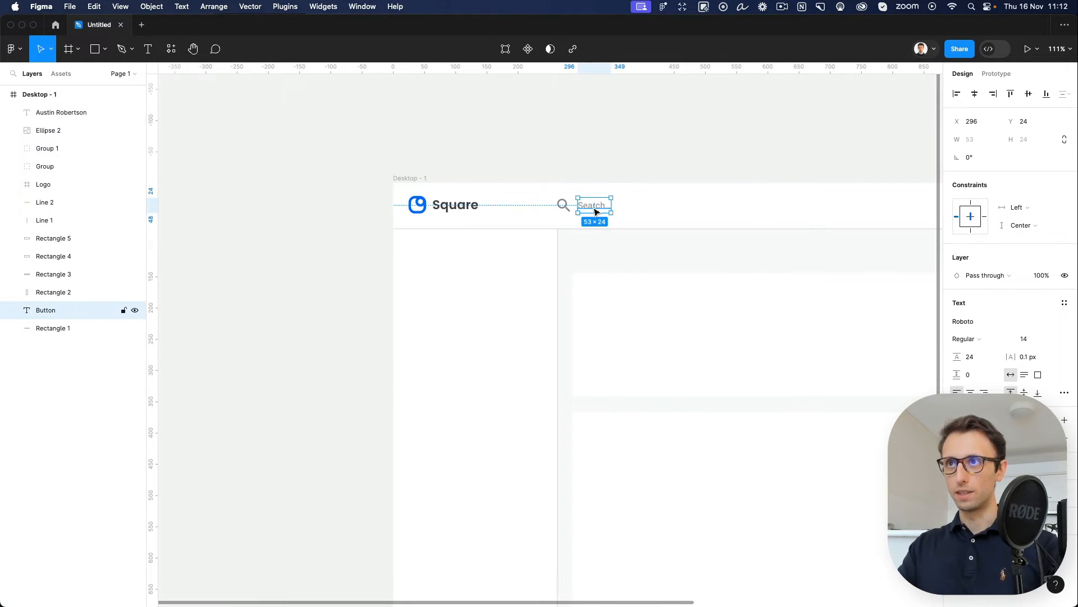
scroll(595, 210, "right", 10)
scroll(581, 208, "up", 5)
key("super+v")
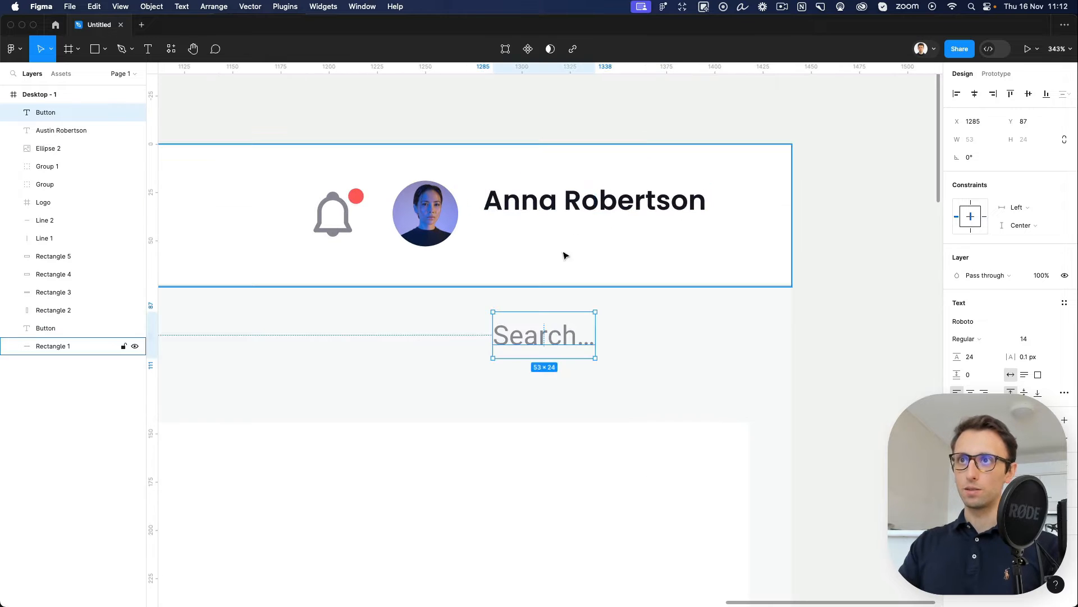
left_click_drag(529, 341, 520, 241)
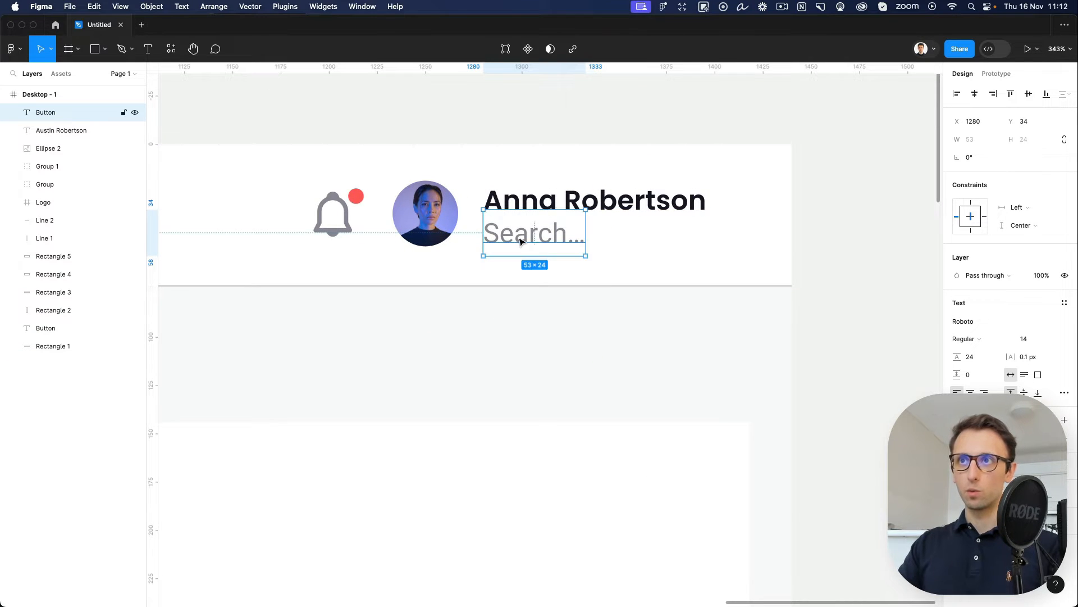
Step: Replace the copied text beneath the profile name with "Marketing Administrator"
double_click(519, 237)
type("Ma")
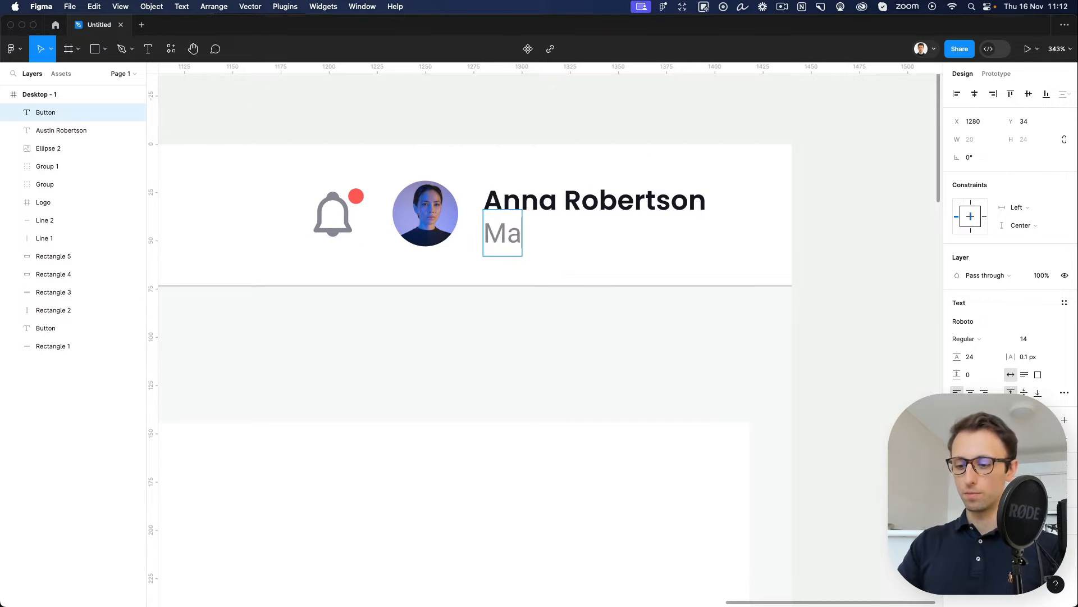
type("rketing Adm")
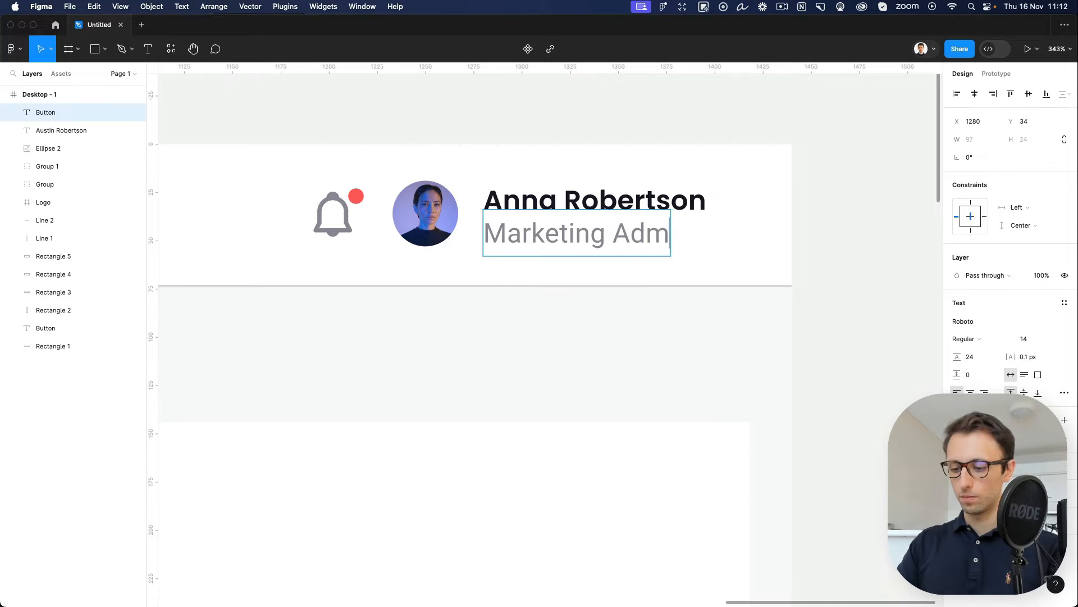
type("inistrator")
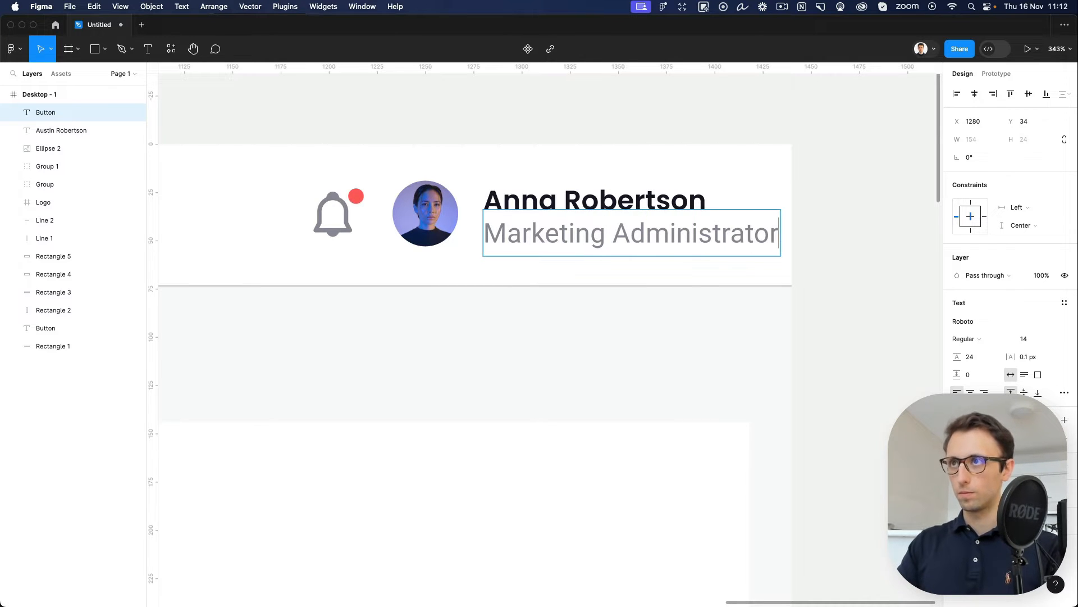
scroll(504, 231, "right", 8)
scroll(504, 231, "down", 3)
key("Escape")
scroll(669, 194, "up", 3)
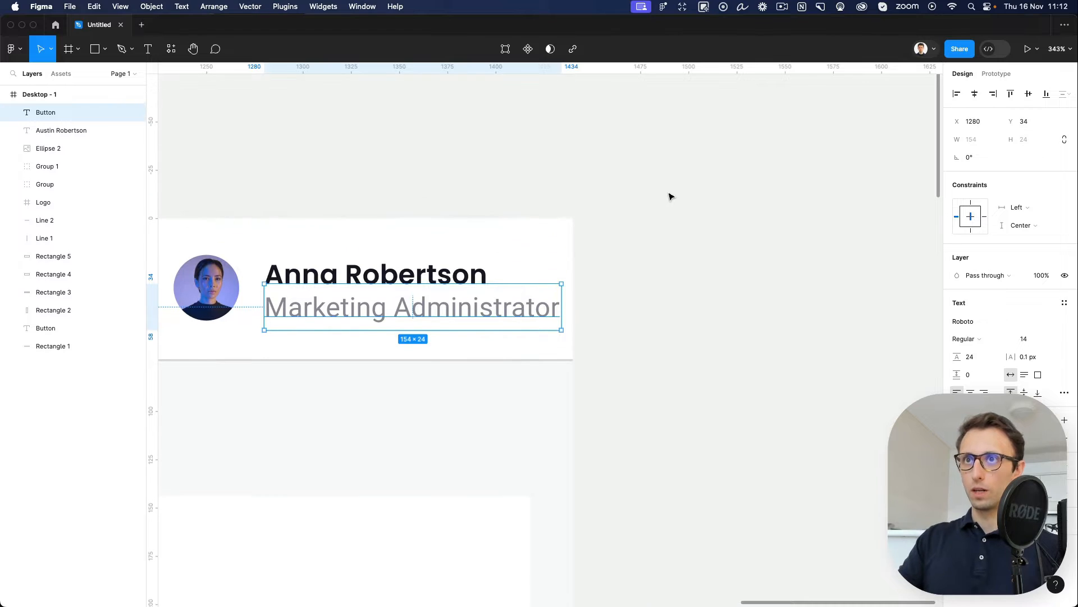
Step: Move the profile name slightly up from the job title and fine-tune the vertical position of both texts beside the avatar
scroll(672, 195, "left", 5)
left_click(598, 266)
left_click_drag(600, 280, 600, 276)
left_click(599, 310, "shift")
key("Up")
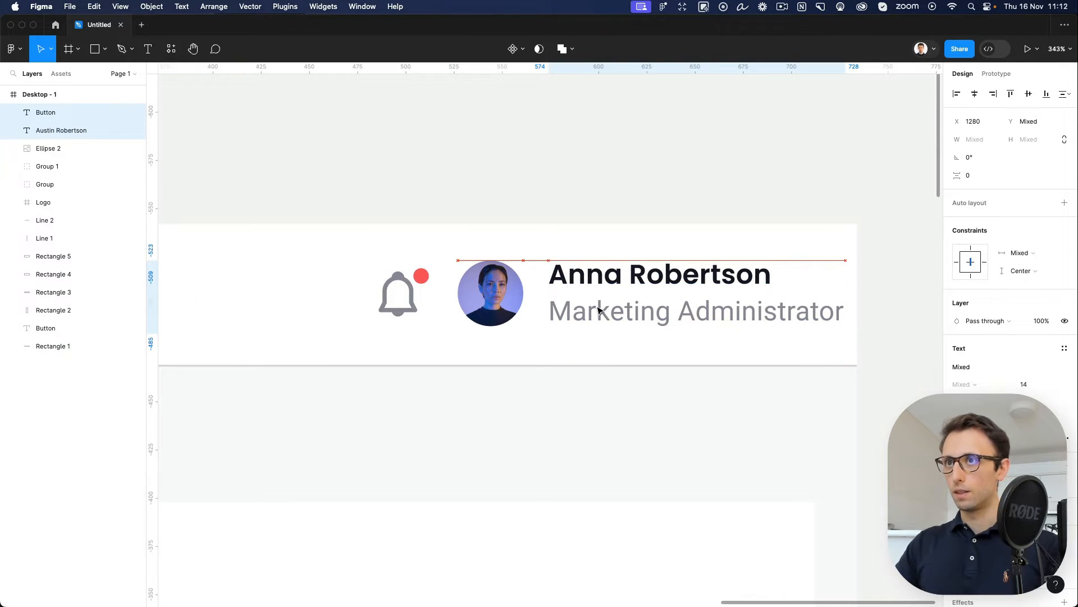
key("Down")
Step: Shift the bell group, avatar, name and job title together 50 px left, so the texts start at X 1230
left_click(483, 295, "shift")
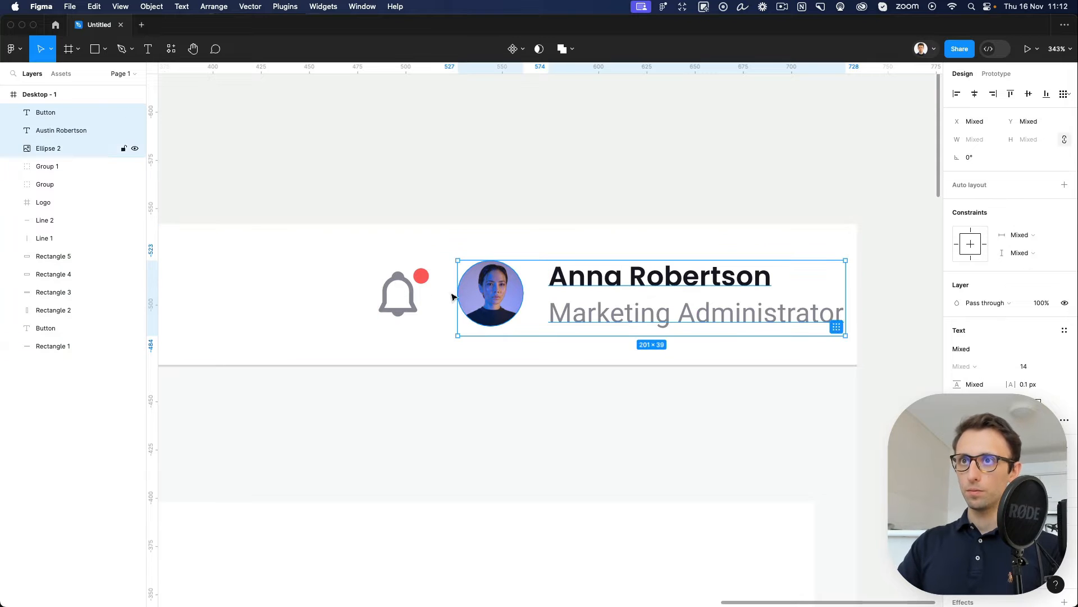
left_click(397, 295, "shift")
left_click_drag(449, 295, 410, 295)
key("shift+Left")
key("shift+Left")
key("shift+Left")
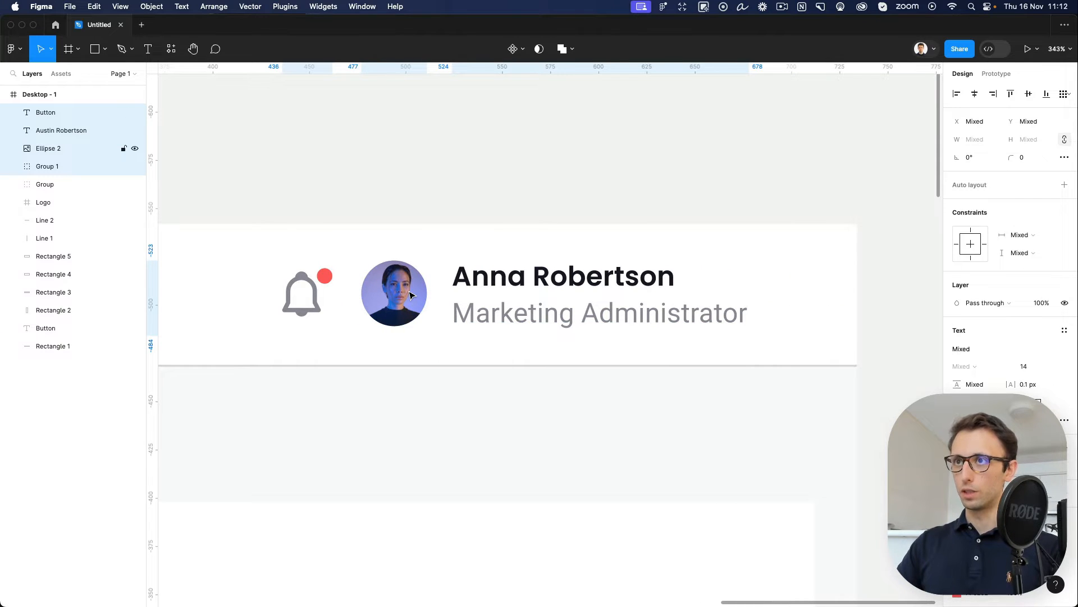
left_click(607, 152)
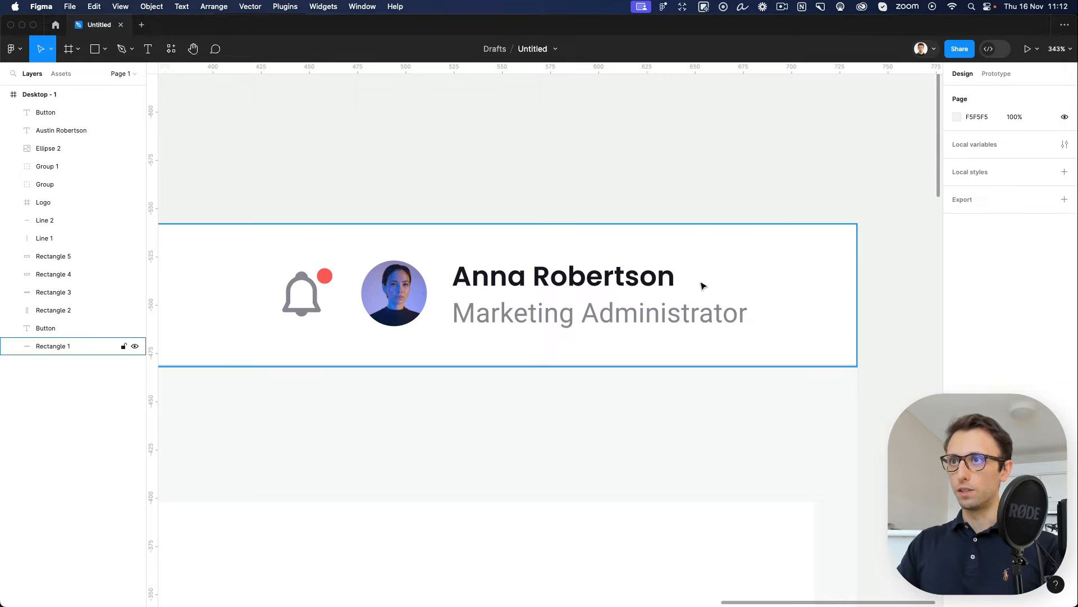
Step: Paste the dropdown arrow icon and place it right of the job title near the header's right end, vertically centred
left_click(695, 306)
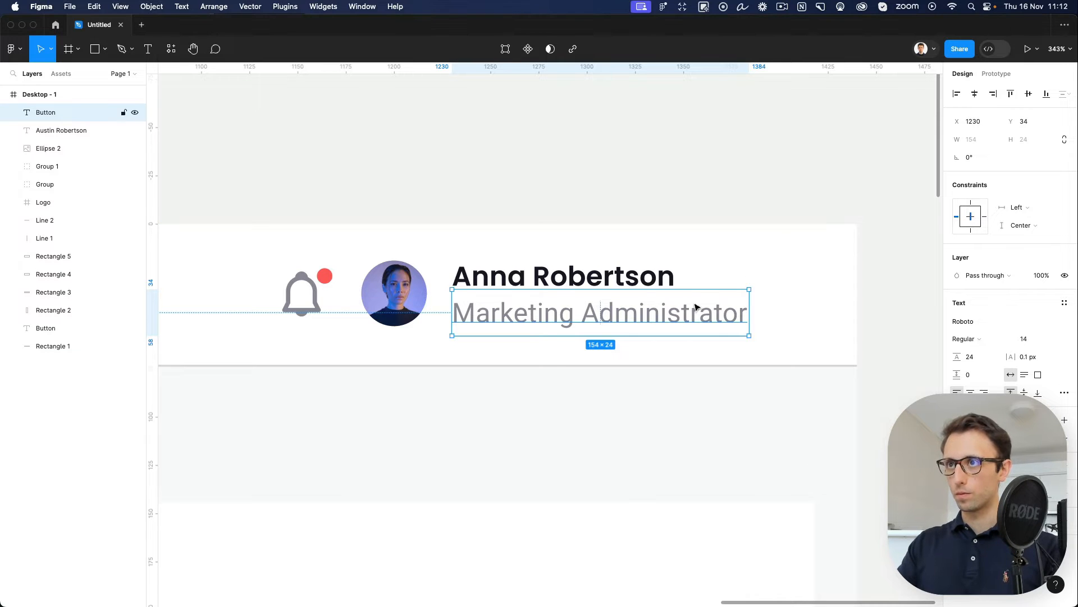
key("super+v")
left_click_drag(557, 339, 795, 296)
scroll(795, 296, "down", 5)
left_click(800, 245)
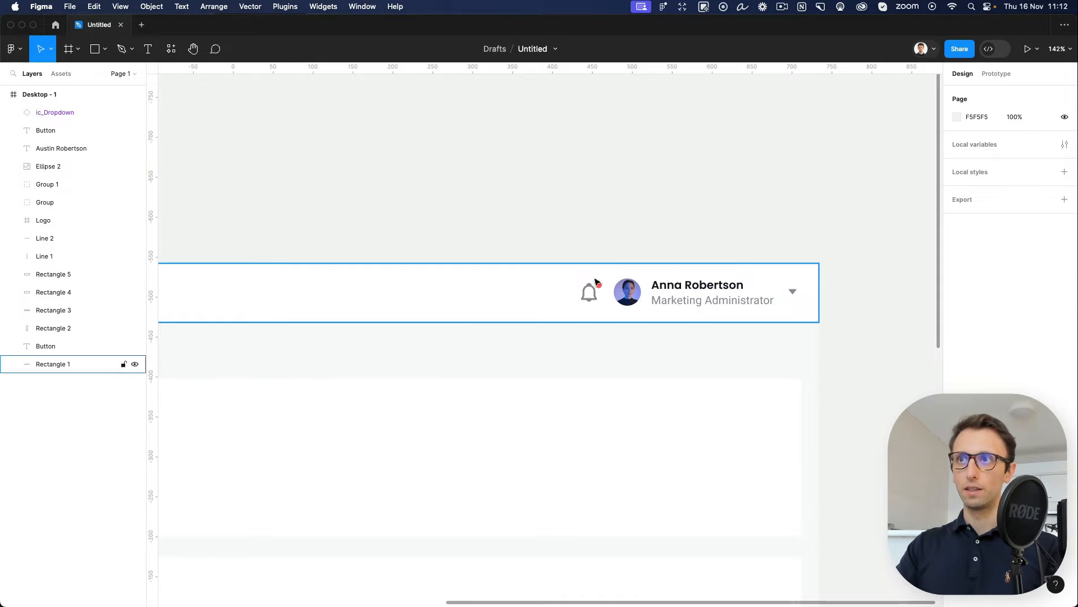
Step: Copy the header's search placeholder text into the top of the sidebar, aligned with the logo at X 25, Y 102
scroll(785, 294, "down", 3)
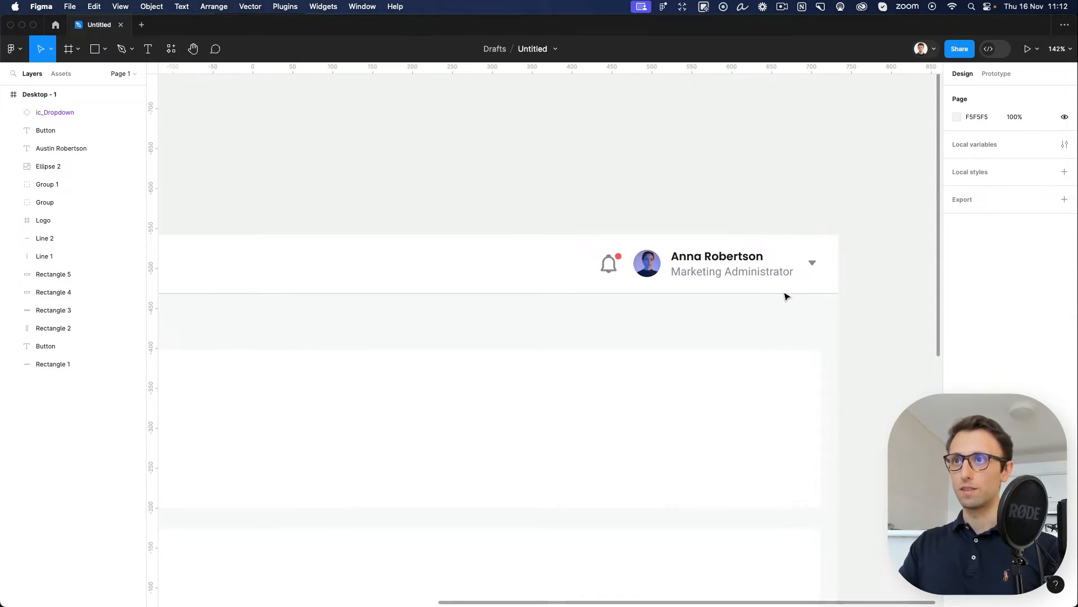
scroll(785, 296, "down", 5)
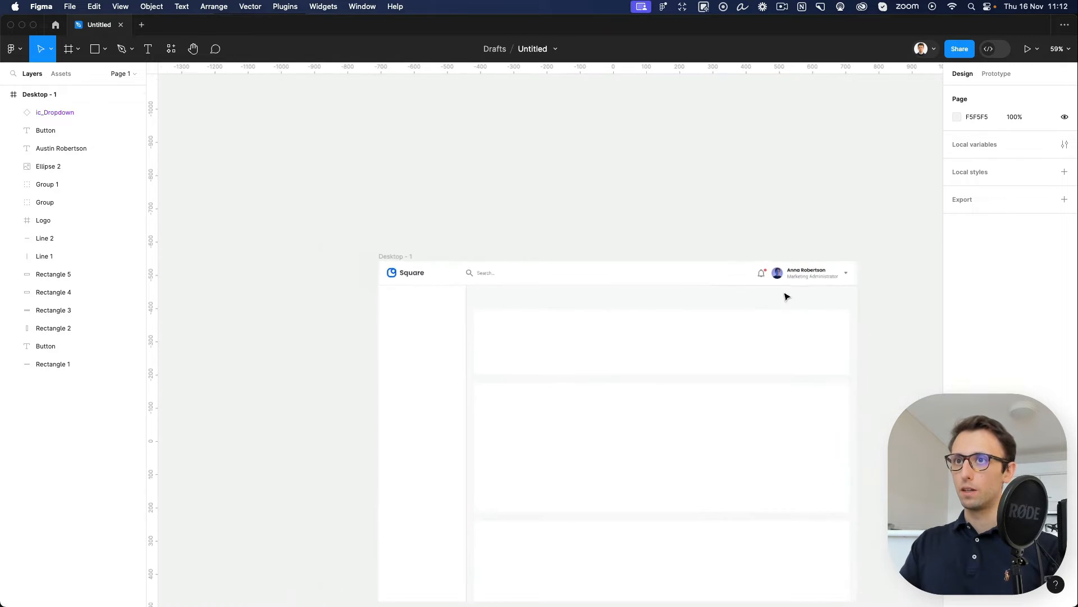
scroll(623, 288, "up", 2)
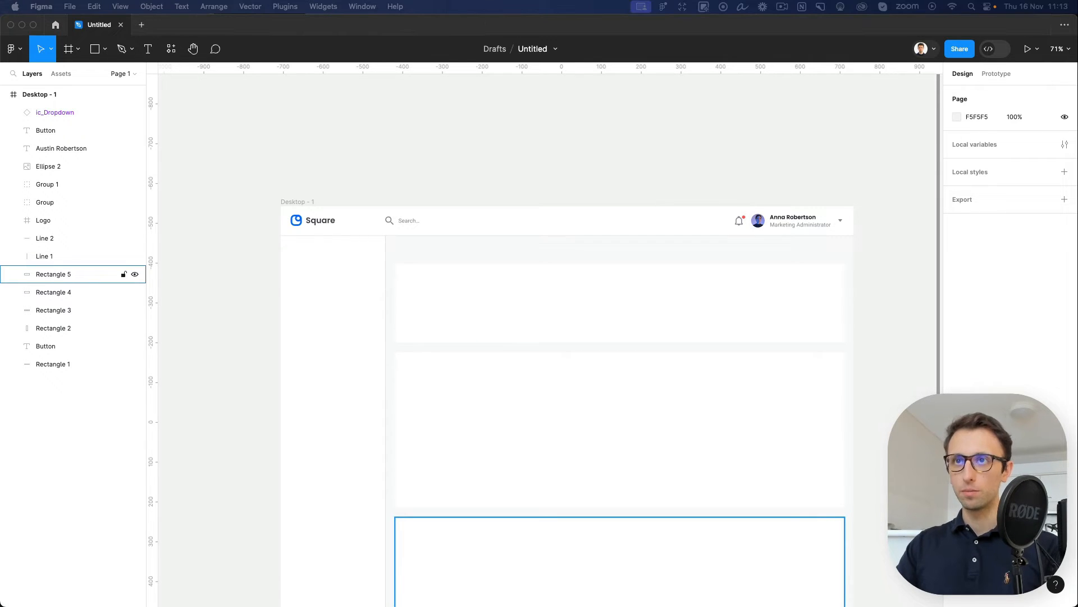
left_click(362, 271)
scroll(313, 234, "up", 3)
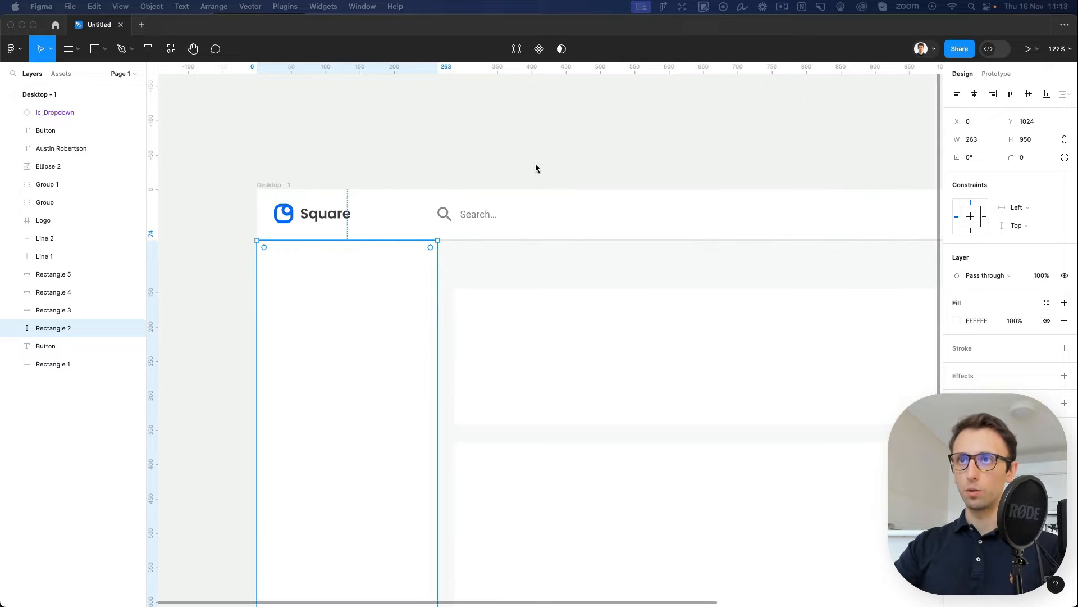
left_click(480, 218)
left_click(286, 258)
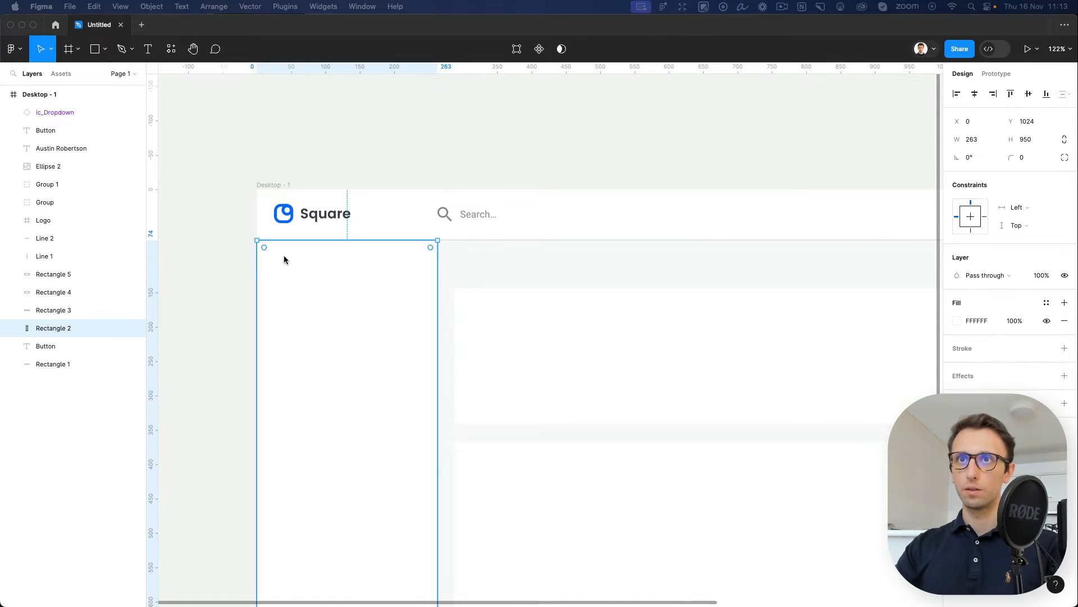
scroll(285, 260, "up", 3)
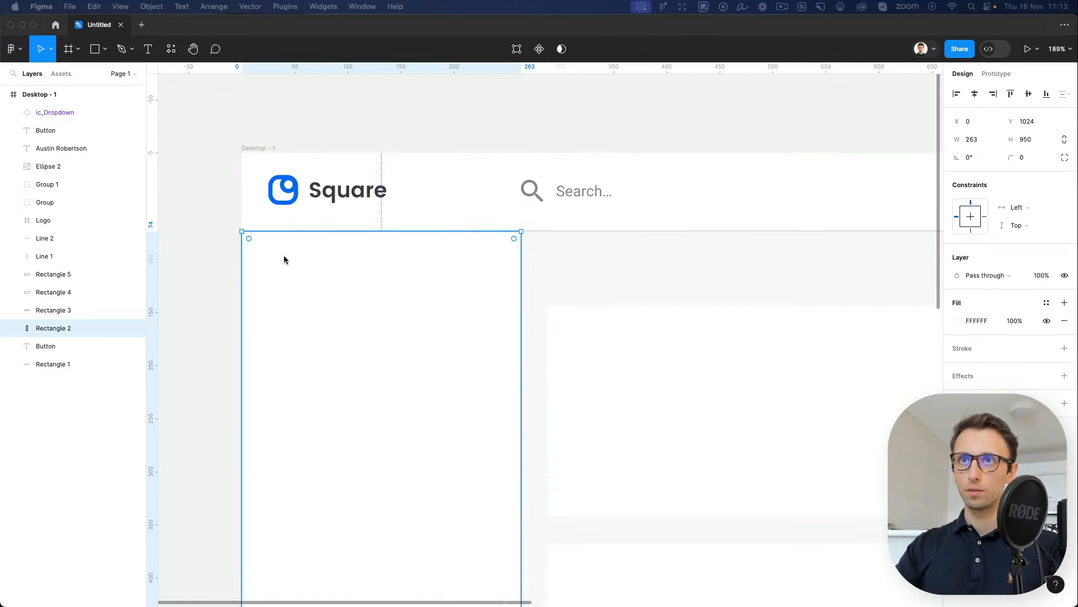
left_click(584, 195)
key("super+c")
left_click(289, 286)
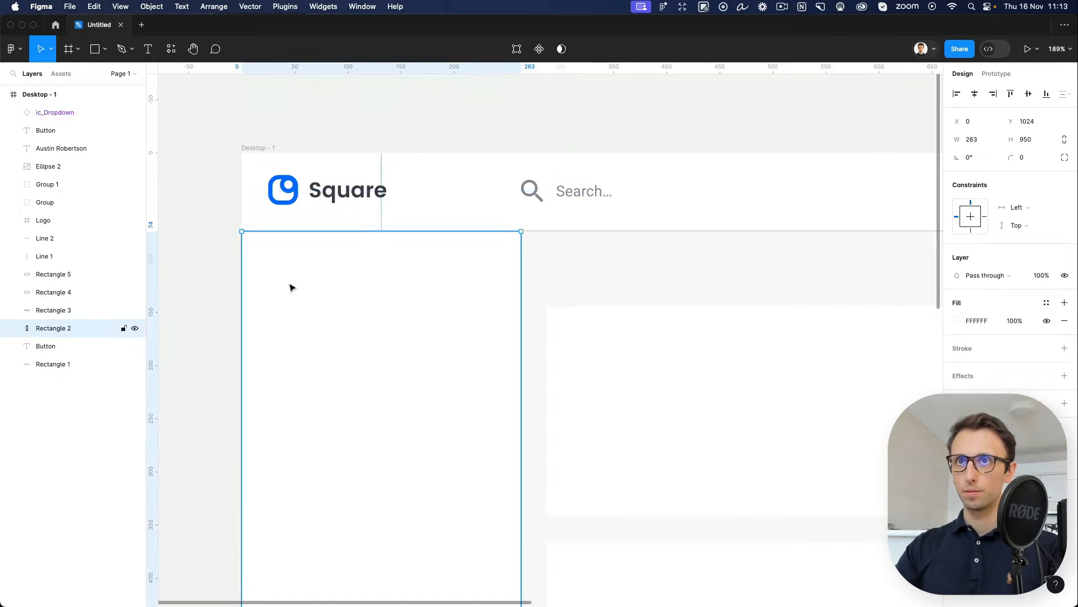
key("super+v")
left_click_drag(573, 199, 286, 282)
Step: Change the copied sidebar text to "MAIN" and set its font weight to Medium
double_click(286, 279)
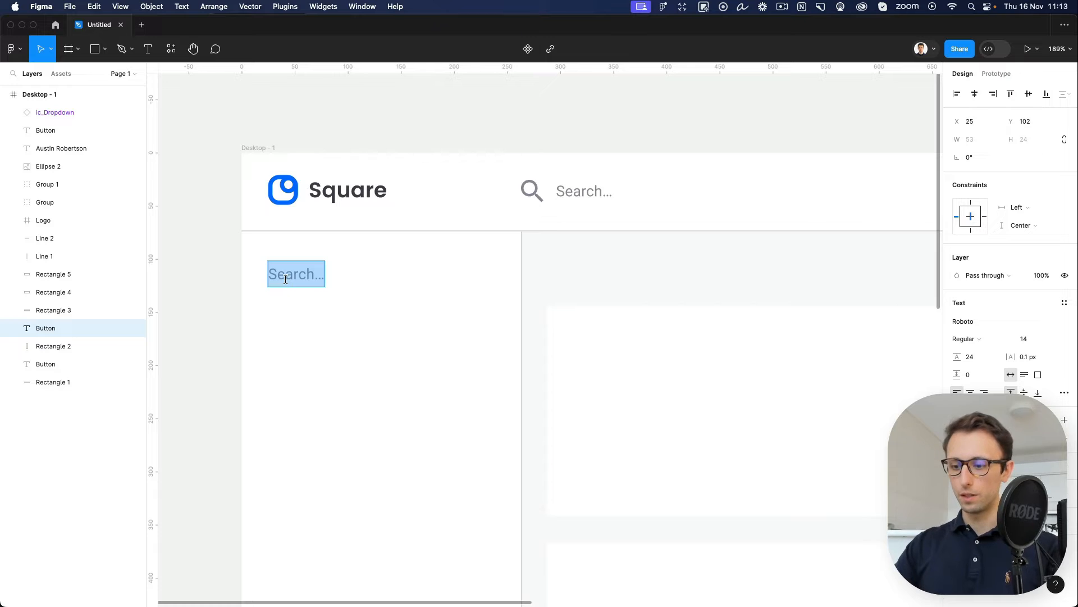
type("MAIN")
key("Escape")
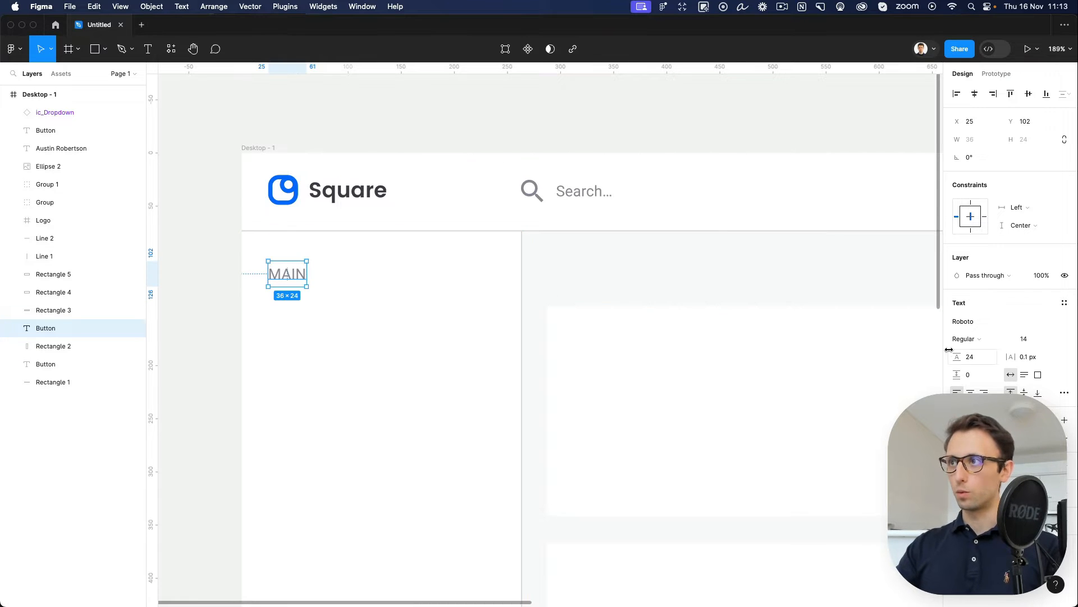
left_click(972, 339)
left_click(979, 352)
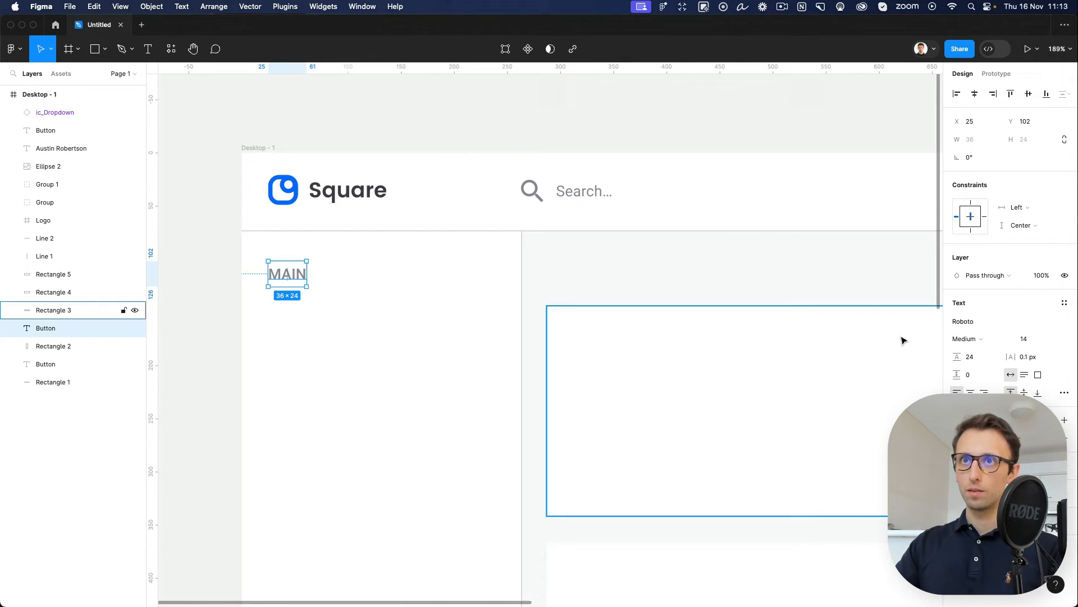
left_click(660, 270)
scroll(501, 345, "left", 5)
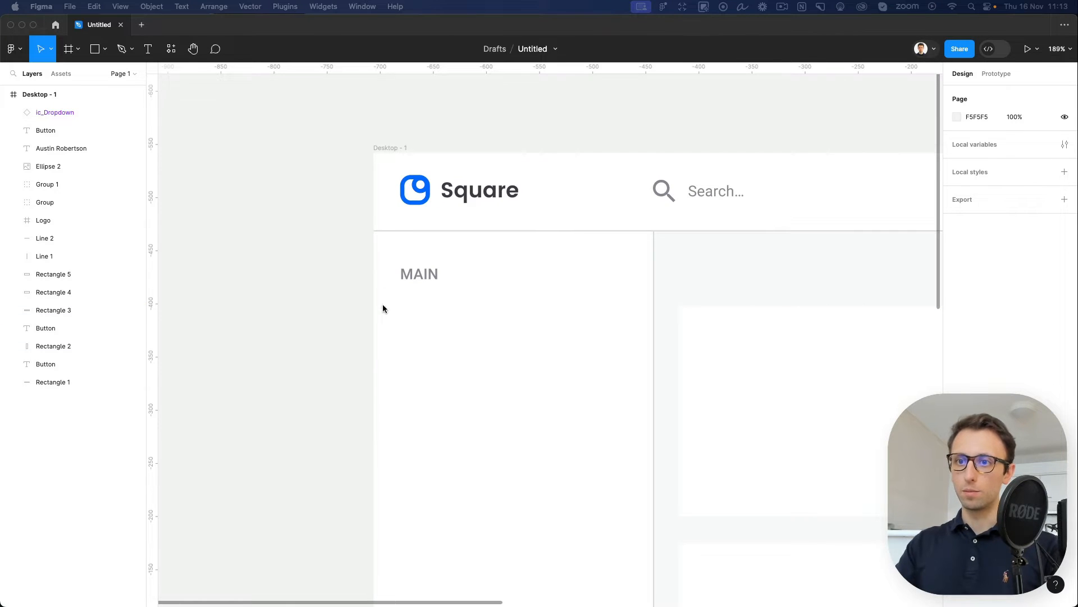
Step: Paste the blue four-tile overview icon into the sidebar below the MAIN heading, at X 25, Y 151
left_click(441, 278)
left_click(427, 274)
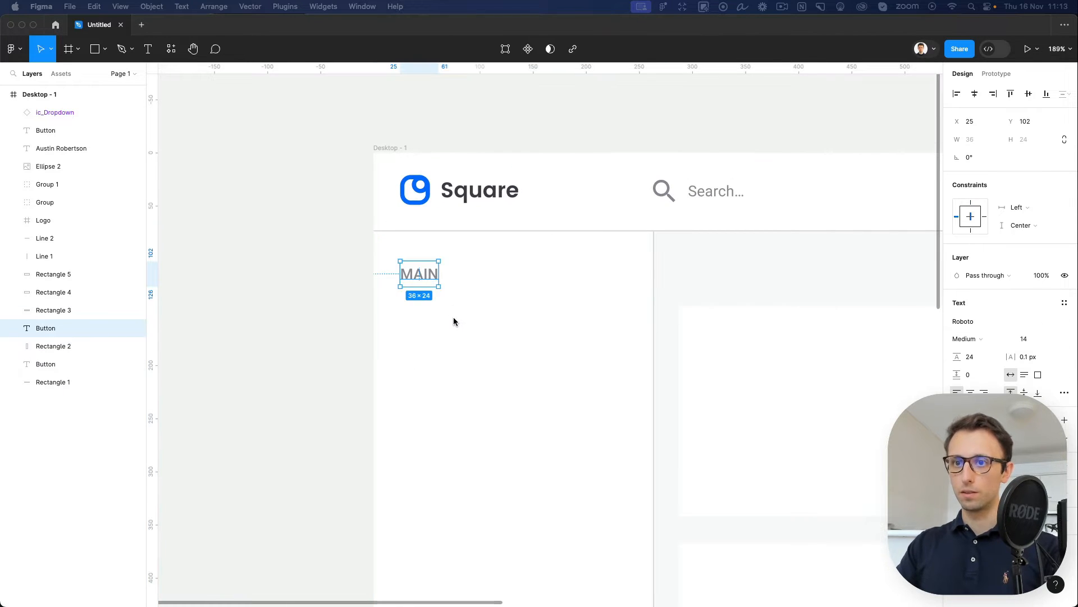
key("super+v")
left_click_drag(388, 169, 413, 331)
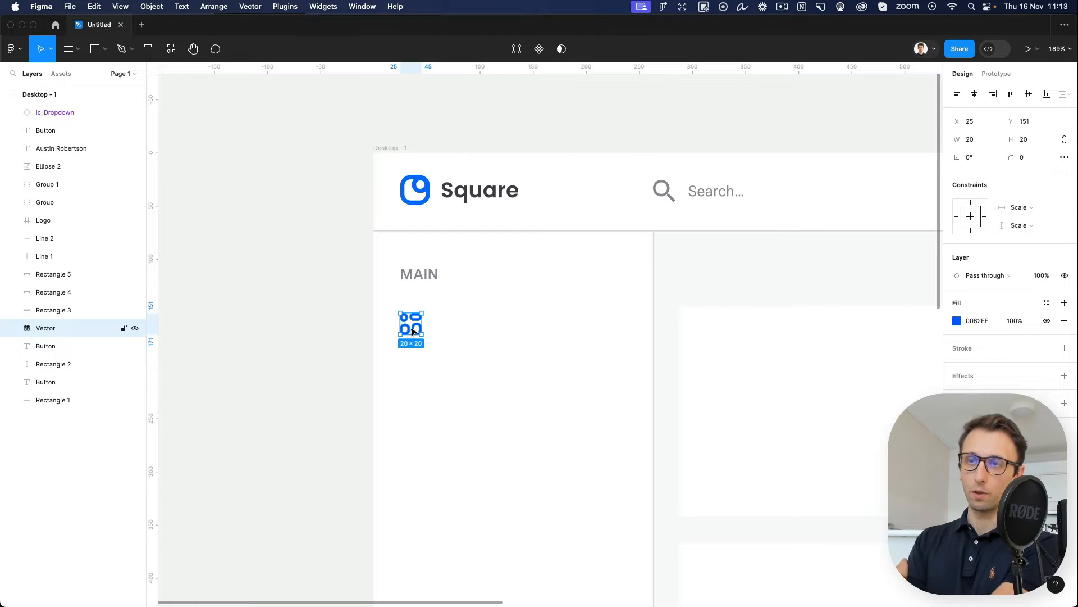
Step: Duplicate the MAIN text beside the overview icon at X 64, Y 149 and change the copy to "Overview"
left_click(420, 273)
left_click_drag(419, 273, 464, 329)
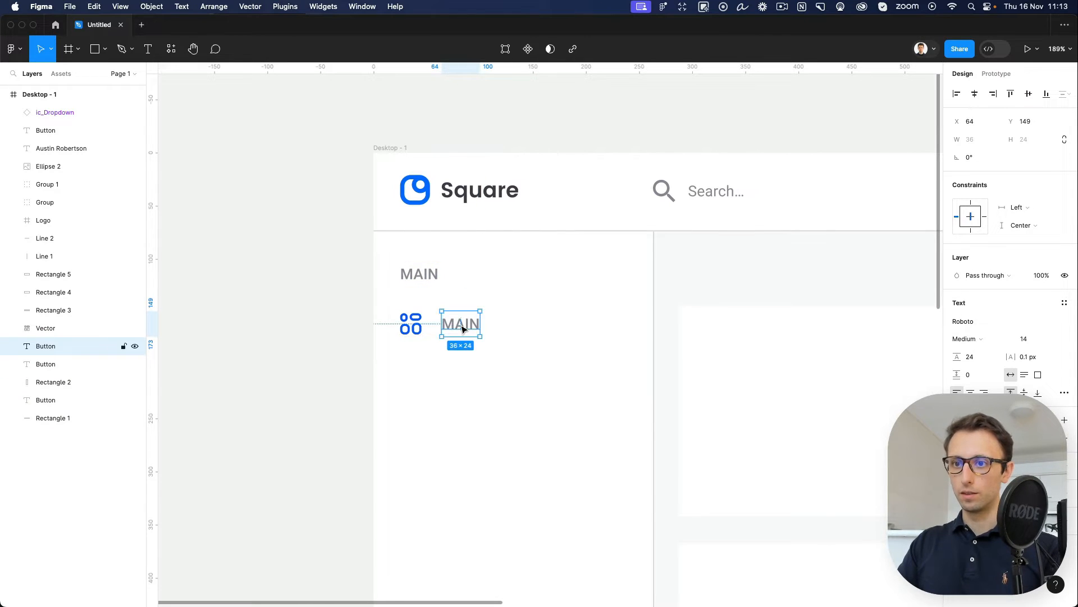
double_click(460, 325)
type("Overview")
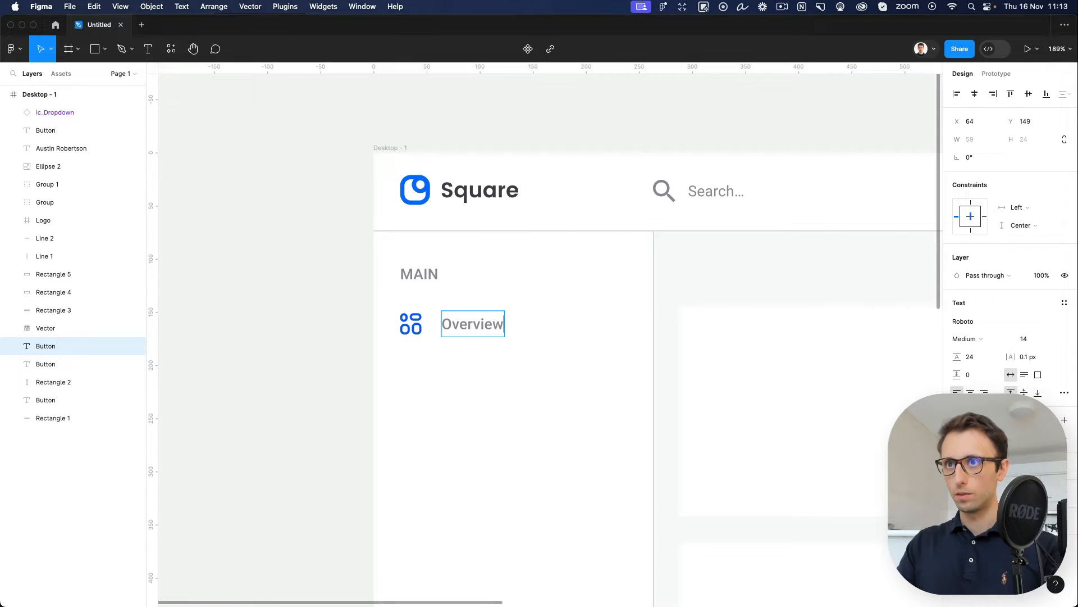
key("Escape")
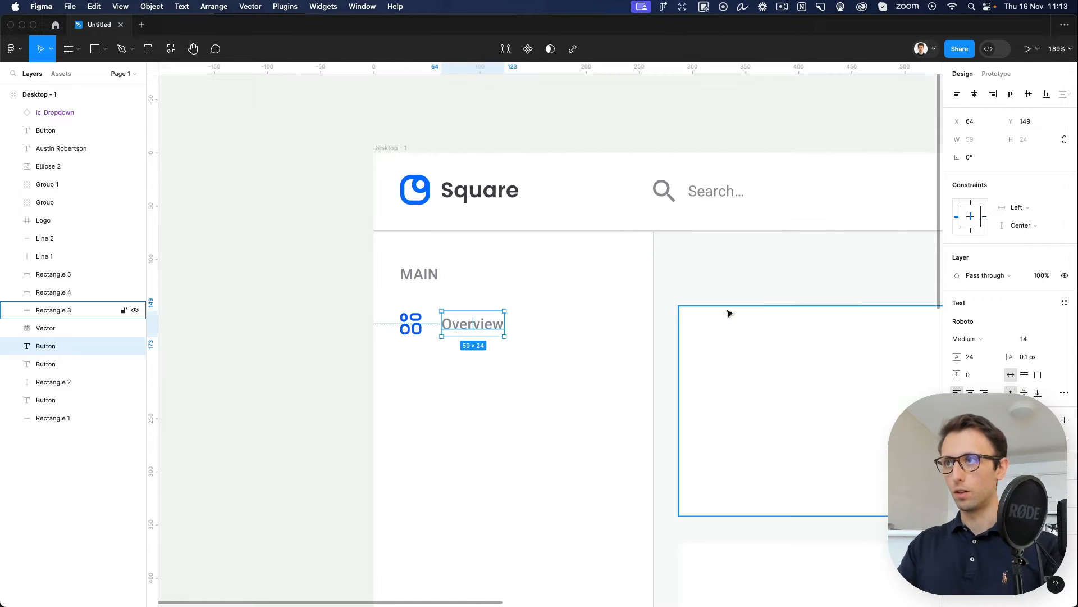
Step: Set the Overview label's font to Poppins and its fill to black, 000000
left_click(963, 321)
type("popp")
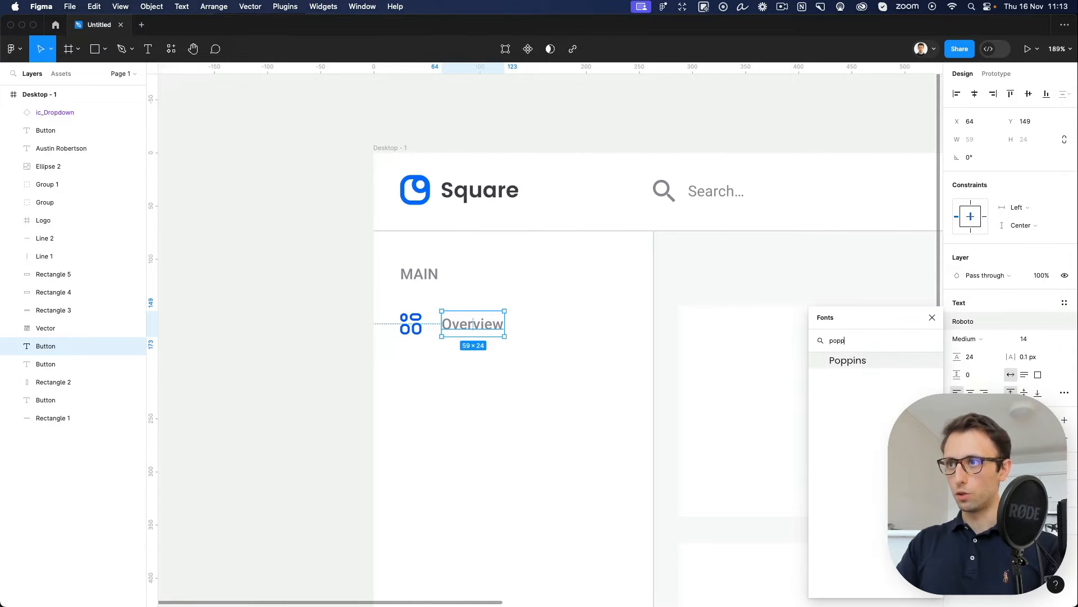
key("Return")
left_click(957, 438)
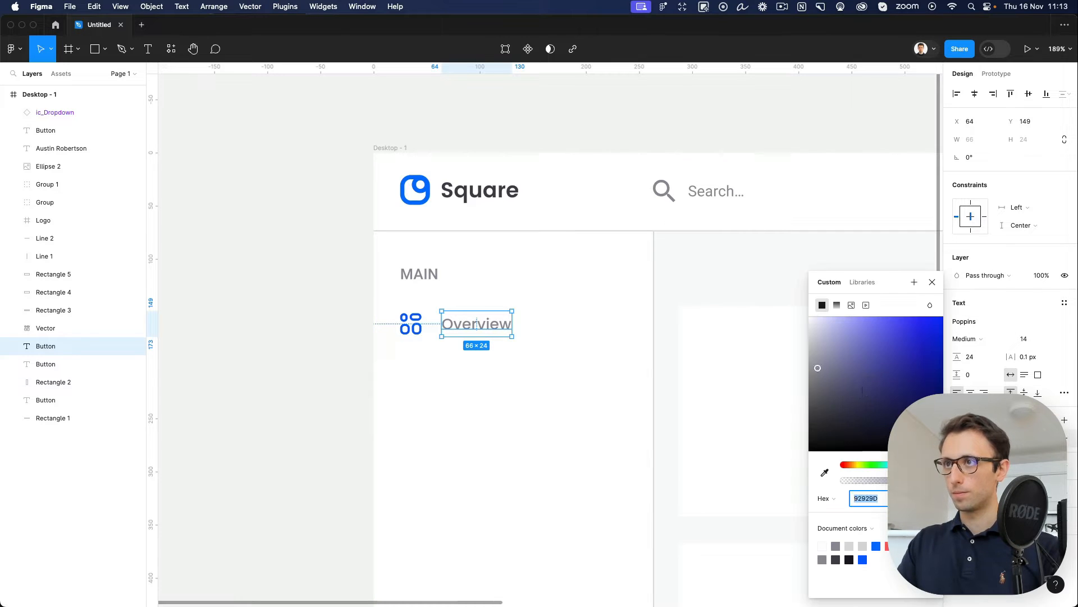
left_click_drag(833, 409, 808, 451)
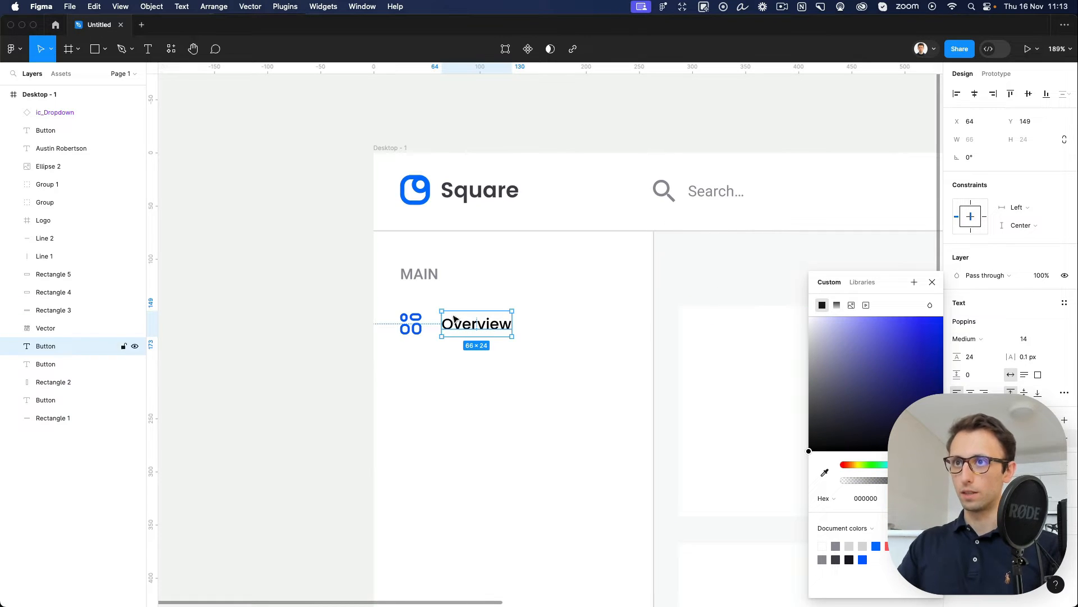
left_click(580, 305)
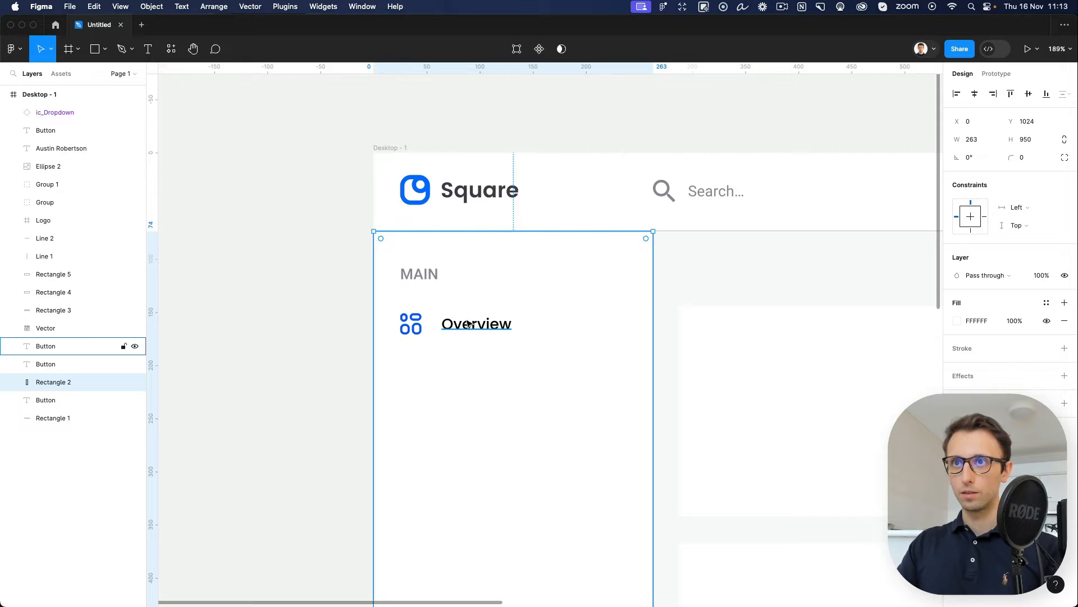
Step: Draw a 2 × 32 rectangle on the sidebar's outer edge beside the overview icon and fill it with the icon's blue, 0062FF
scroll(410, 325, "up", 5)
left_click(410, 324)
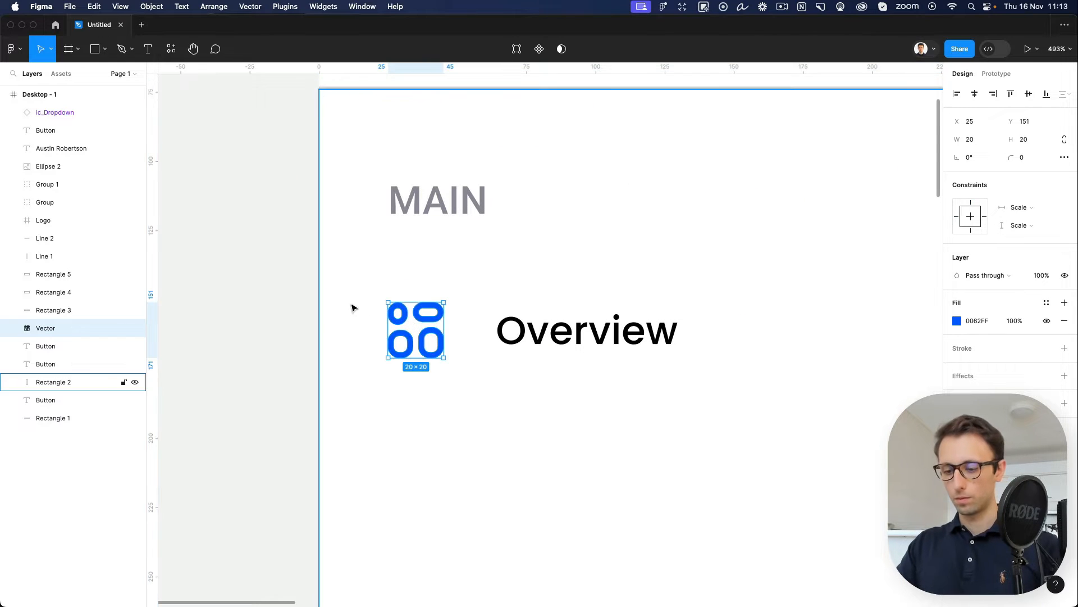
key("r")
left_click_drag(322, 289, 329, 377)
key("i")
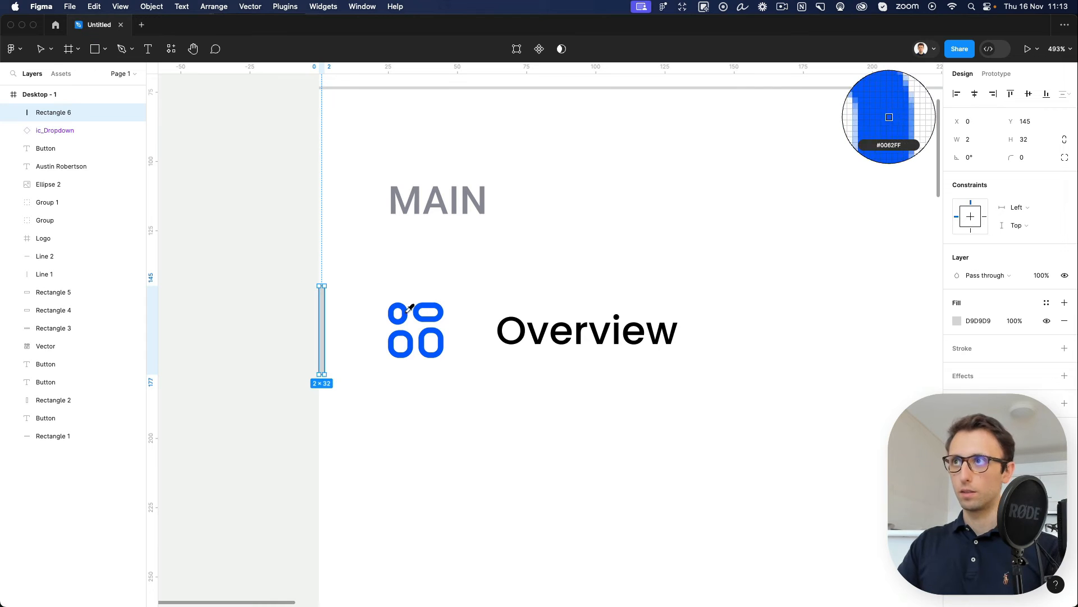
left_click(408, 316)
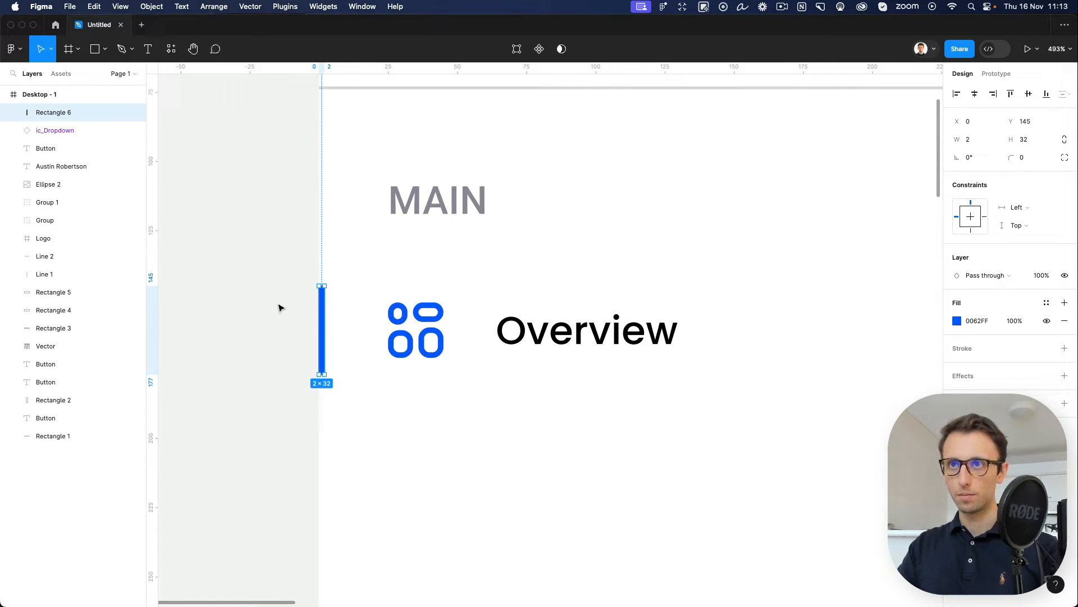
Step: Increase the blue indicator bar's height to 34, keeping it vertically centred on the Overview row
left_click_drag(323, 285, 323, 281)
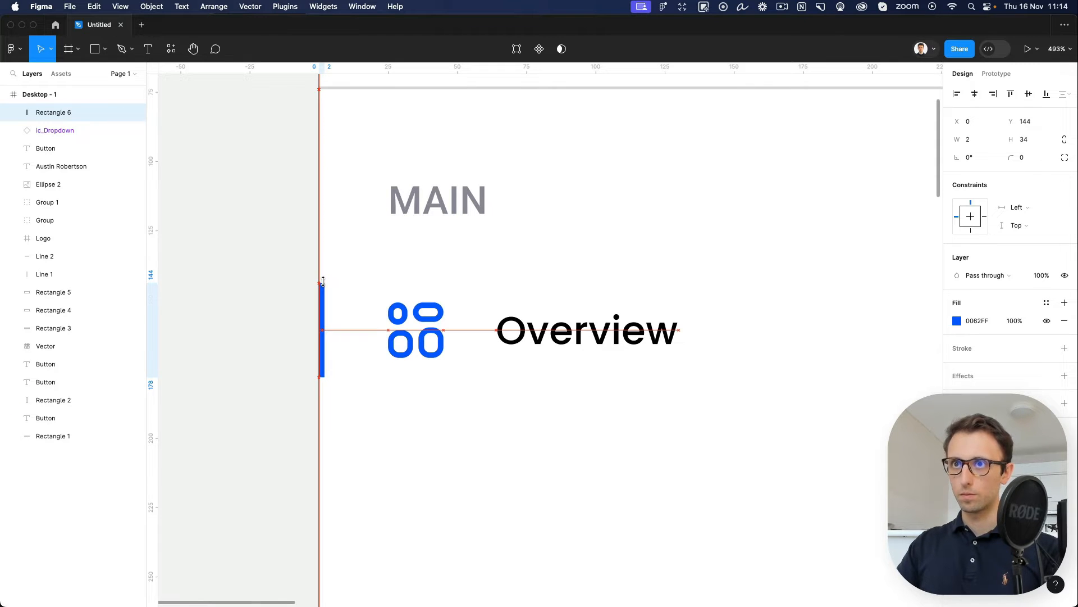
left_click(261, 298)
scroll(262, 298, "down", 5)
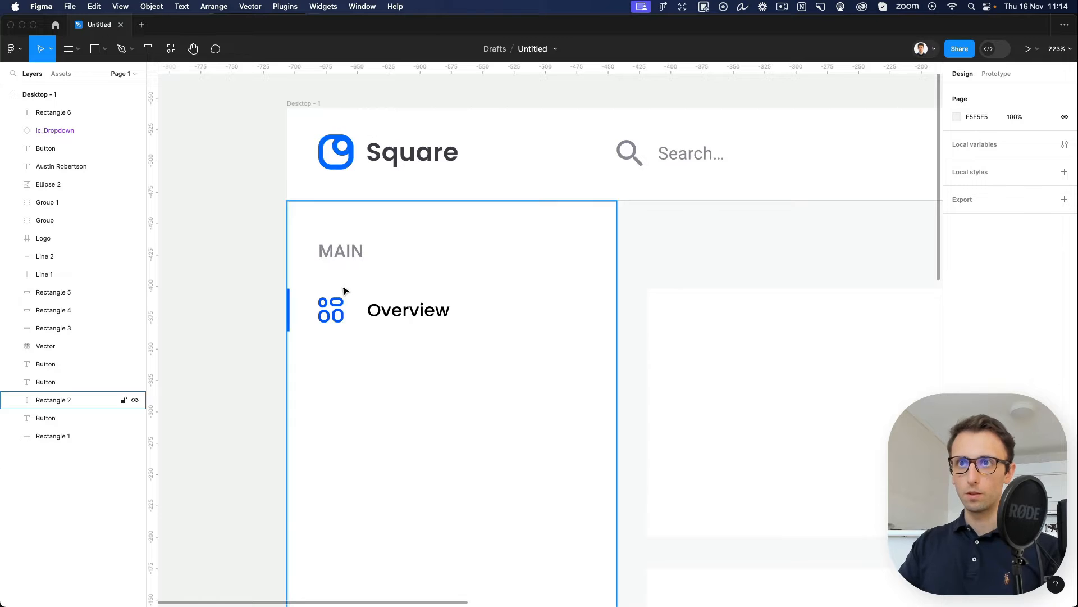
Step: Paste the column of five grey menu icons, from bar chart to calendar, and align it beneath the overview icon
scroll(348, 288, "down", 3)
scroll(348, 288, "left", 3)
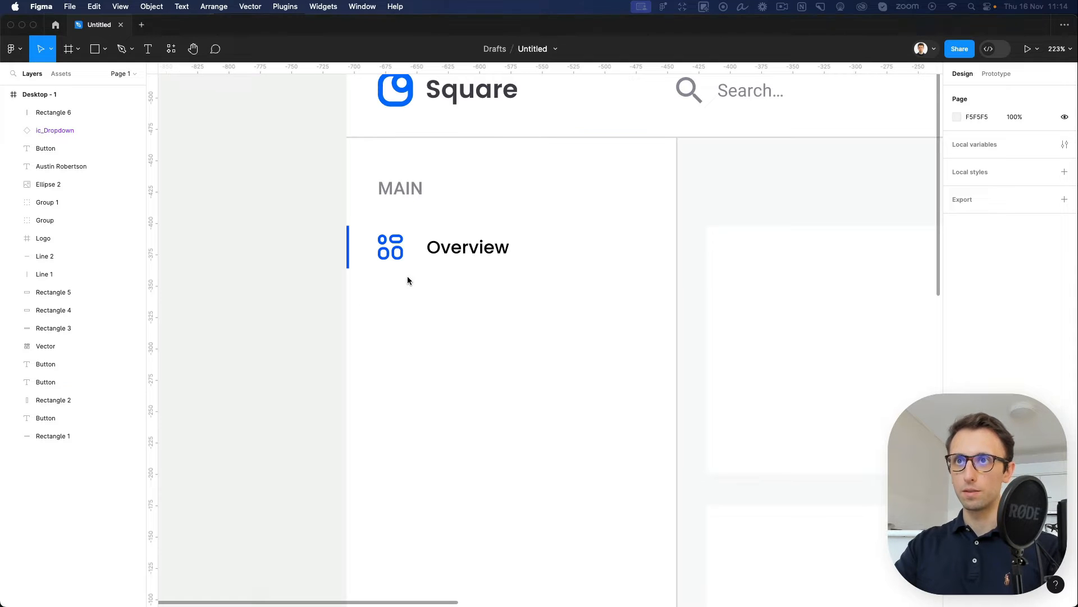
key("super+v")
left_click_drag(389, 242, 395, 403)
scroll(395, 403, "down", 3)
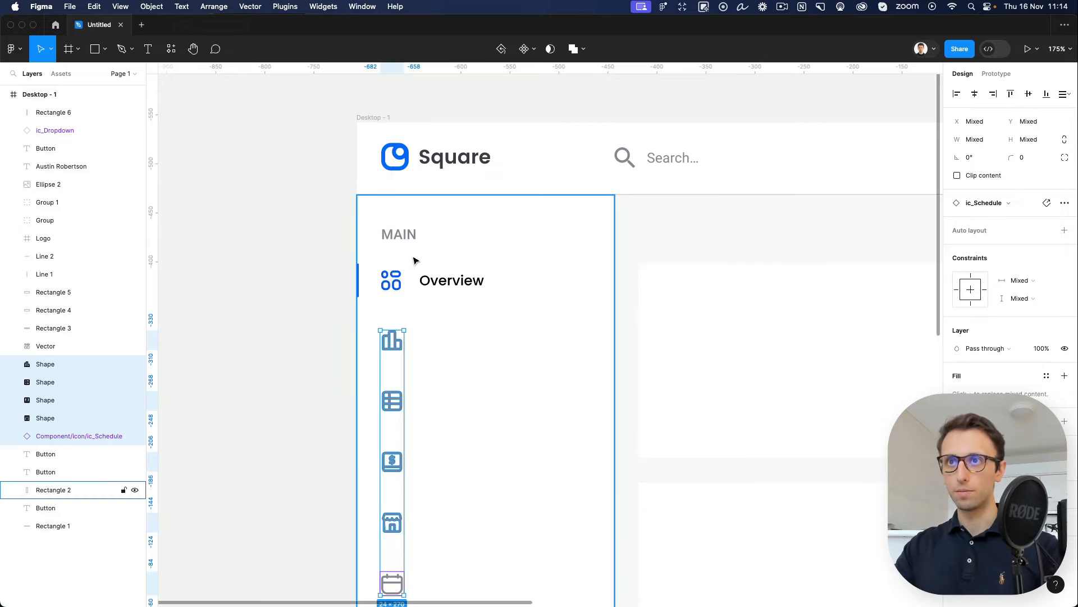
Step: Duplicate the Overview label beside each of the five grey icons, starting at Y 212 and spaced 63 px apart
scroll(427, 276, "down", 1)
left_click_drag(453, 272, 448, 337, "alt")
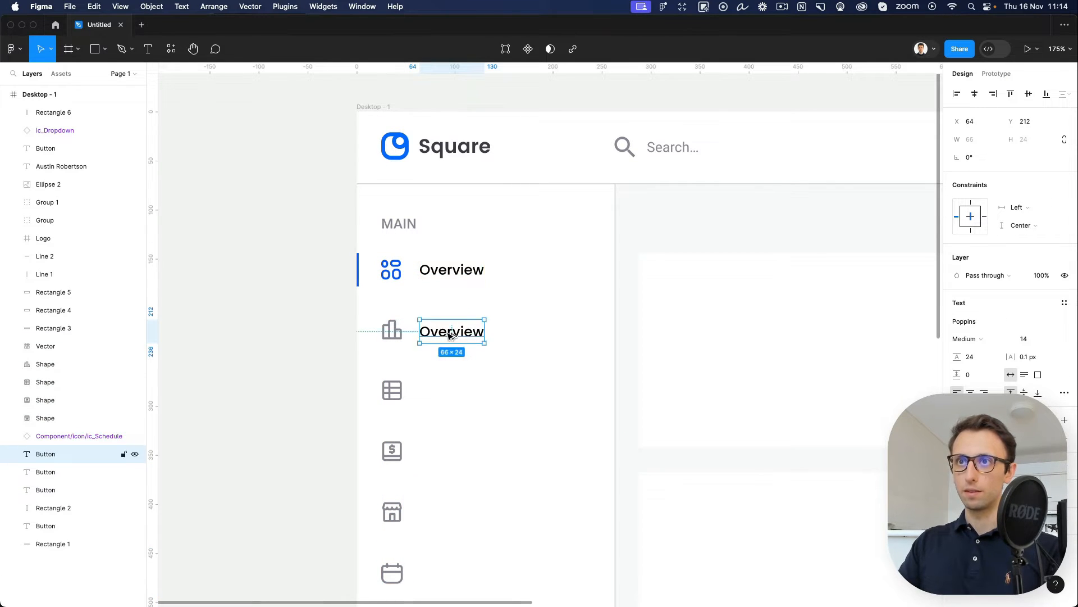
scroll(449, 273, "down", 3)
key("super+d")
key("super+d")
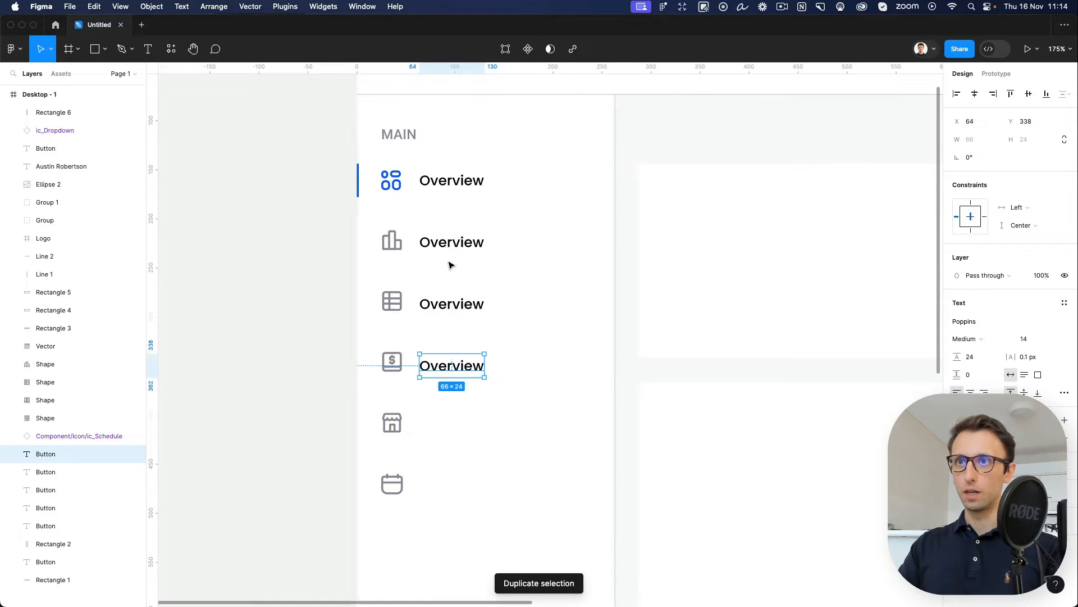
key("super+d")
key("super+d")
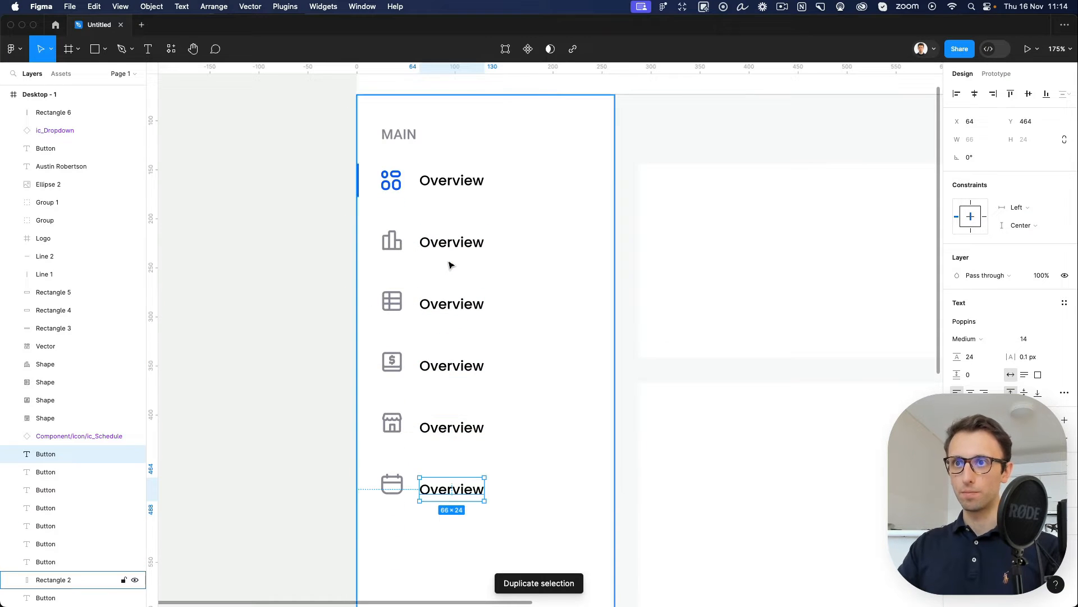
left_click(457, 190)
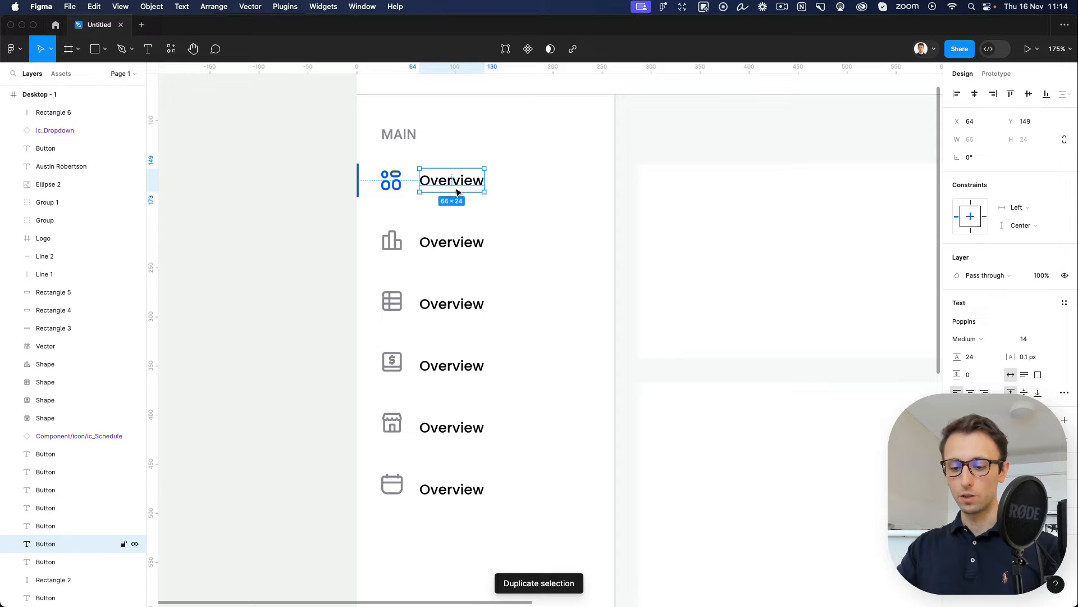
left_click_drag(457, 191, 537, 243, "alt")
key("super+d")
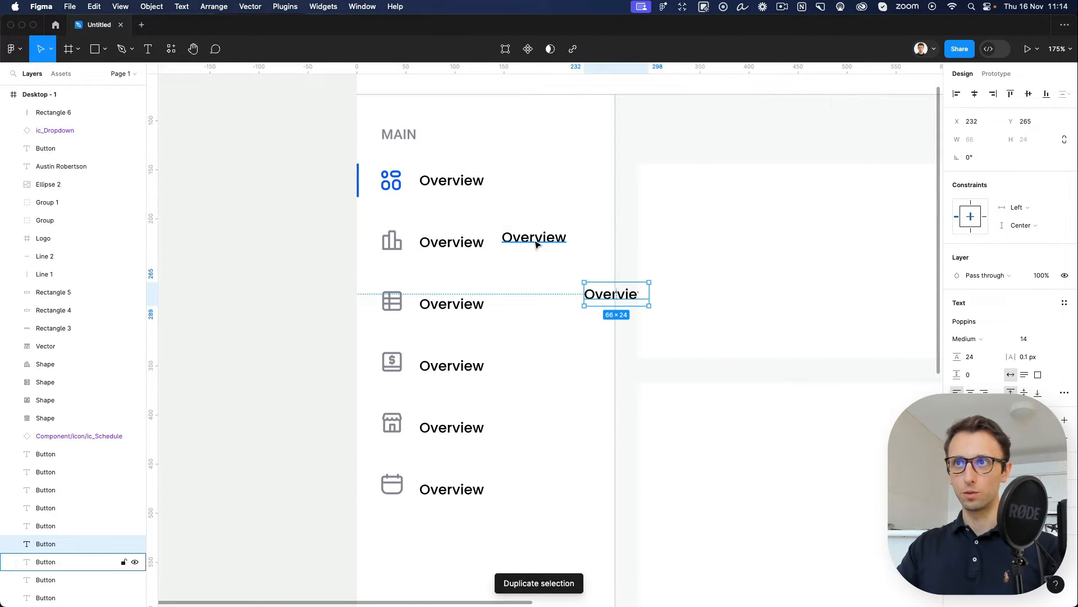
key("super+z")
key("super+z")
Step: Change the label beside the bar chart icon to "Leaderboard"
left_click(466, 246)
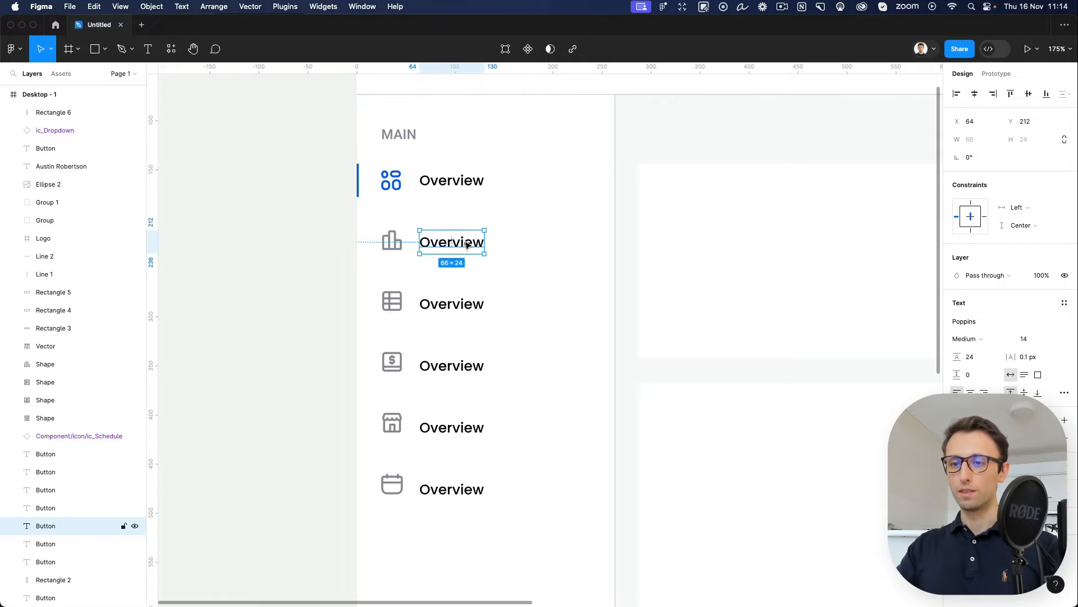
double_click(466, 243)
type("Leade")
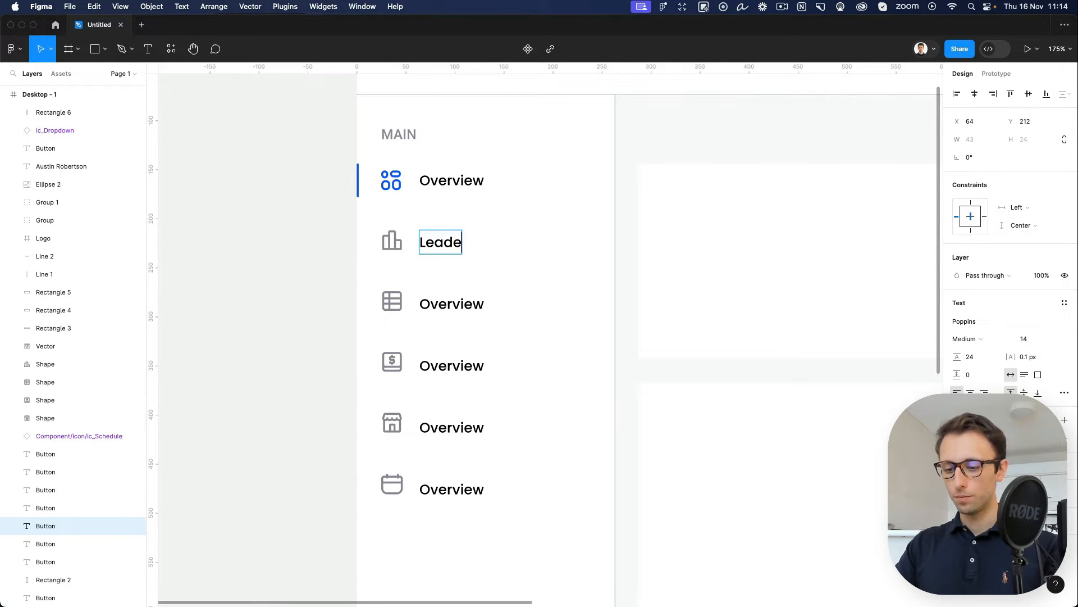
type("rboard")
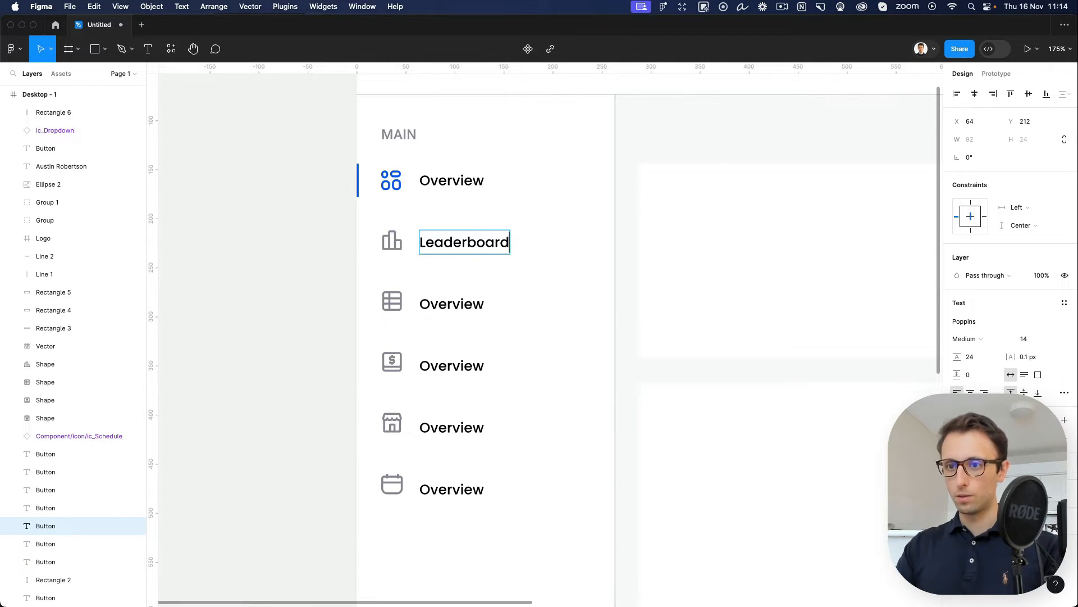
Step: Change the labels beside the table and dollar icons to "Spreadsheets" and "Administration"
double_click(459, 313)
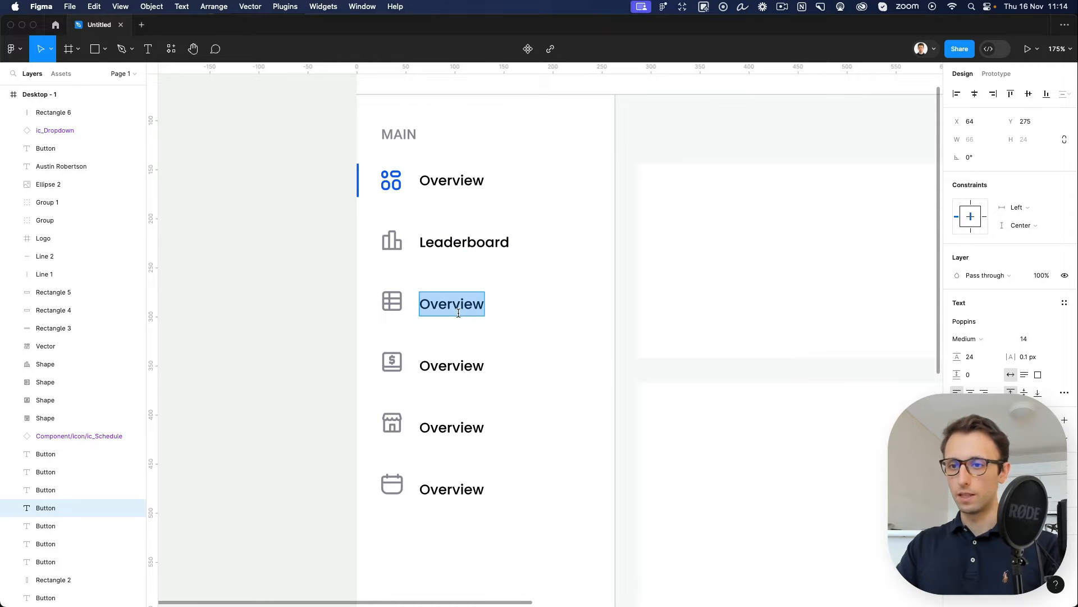
type("Spread")
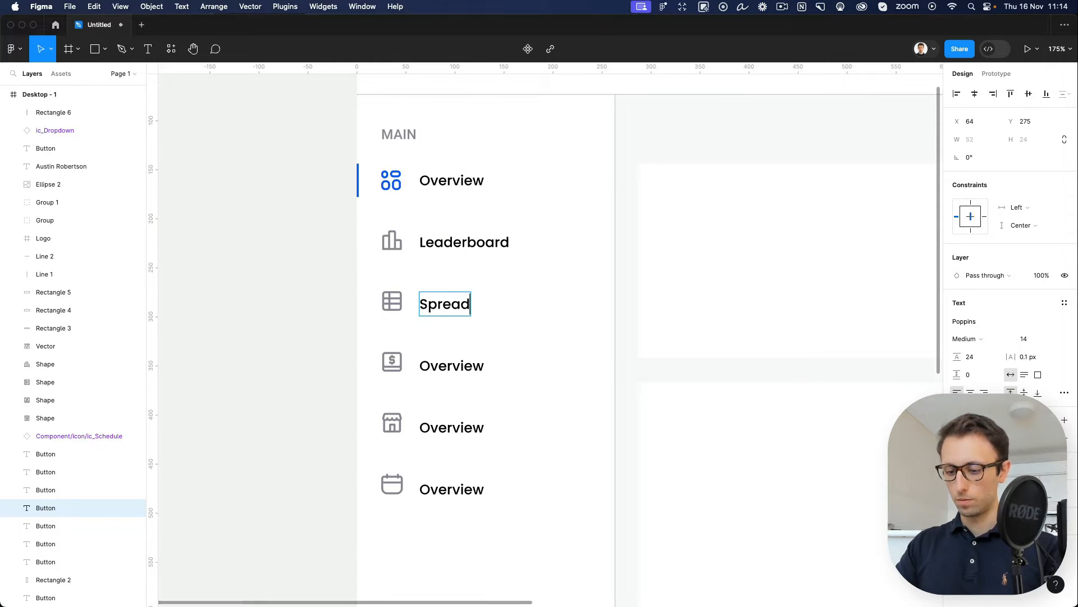
type("sheets")
double_click(448, 364)
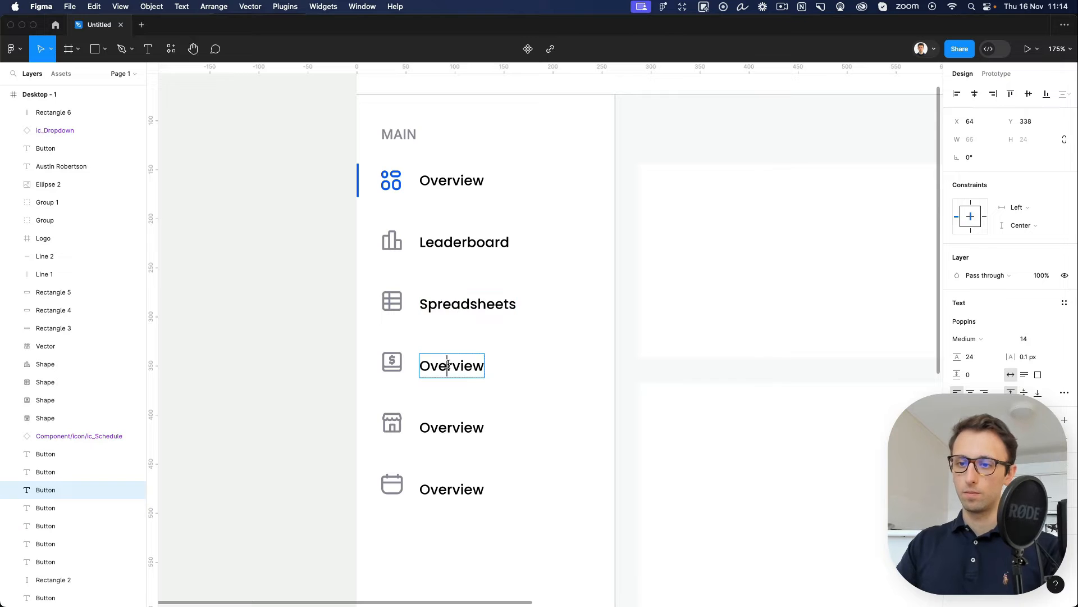
type("Admi")
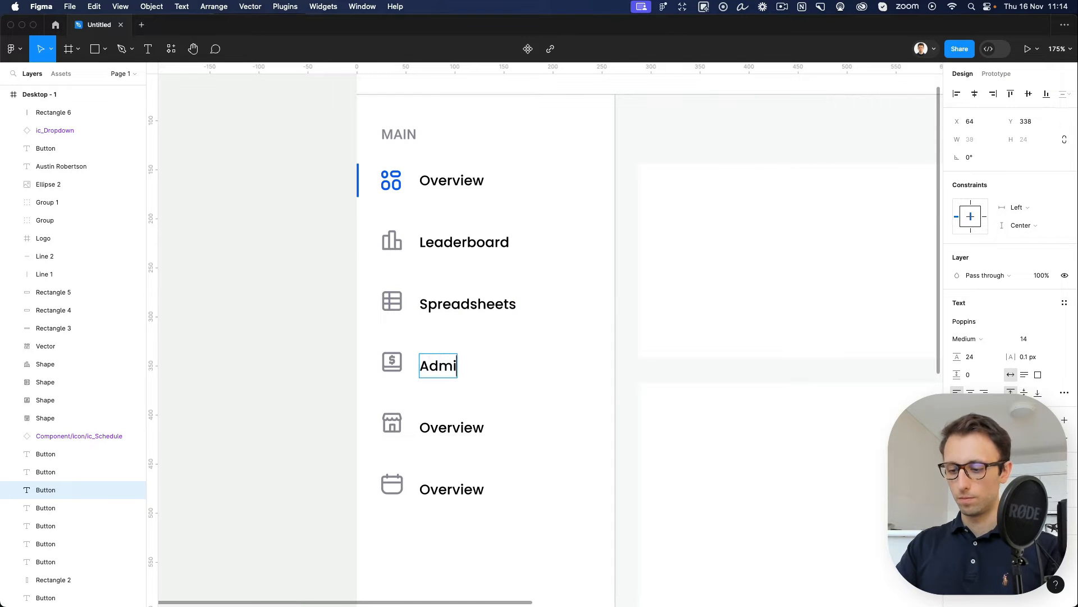
type("nistration")
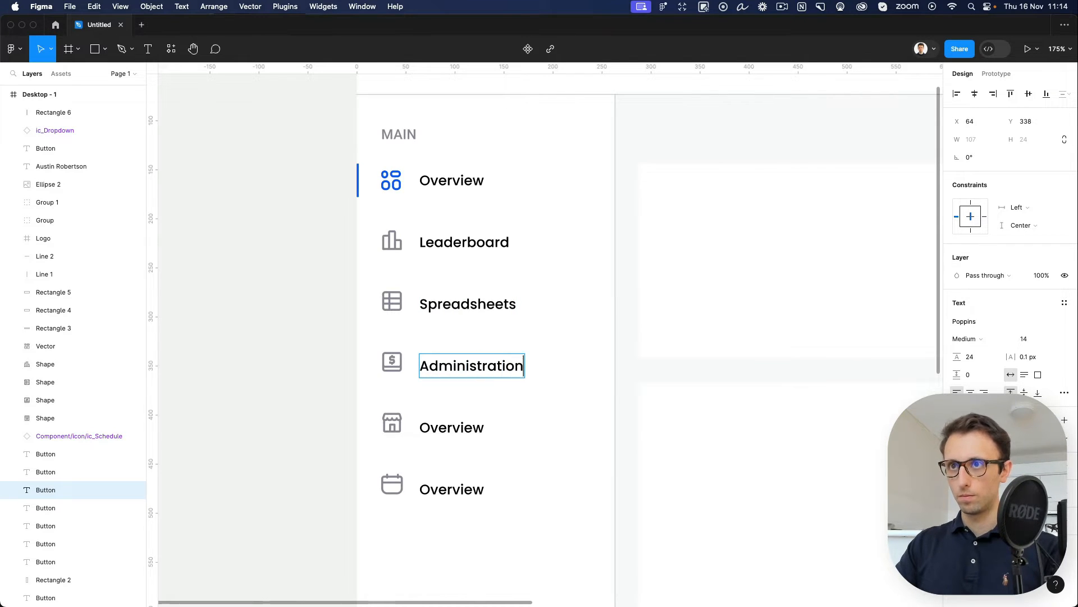
Step: Change the labels beside the shop and calendar icons to "Sales" and "Schedule"
double_click(458, 427)
type("S")
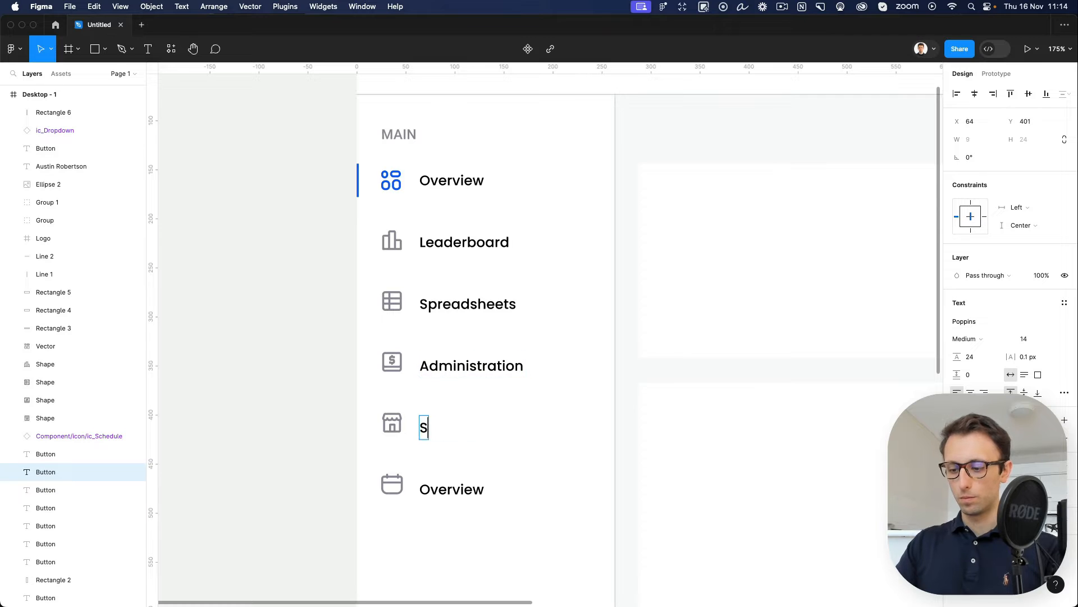
type("ales")
double_click(458, 491)
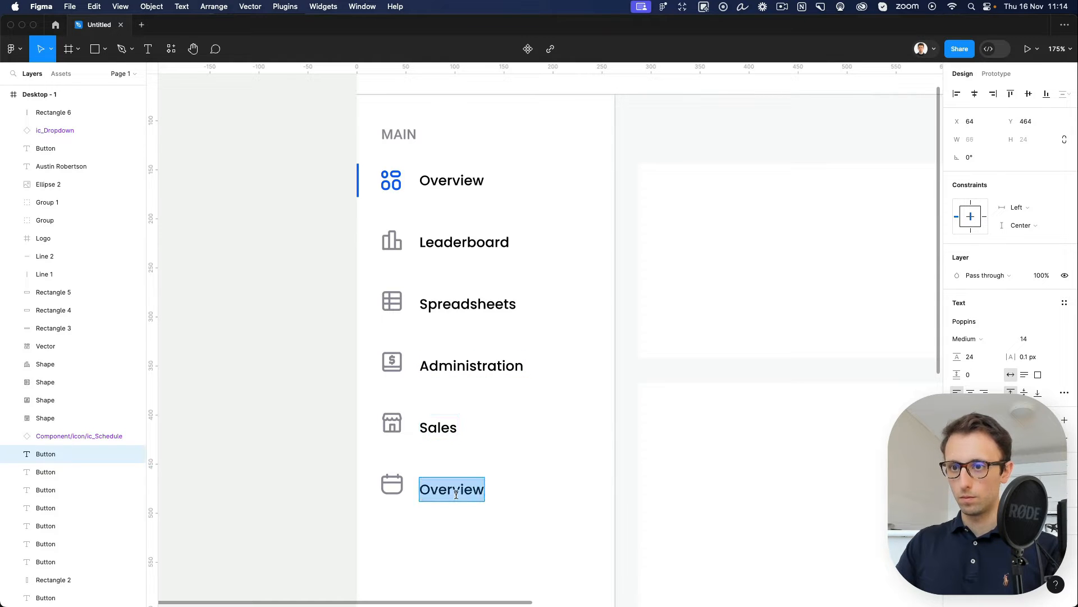
type("Schedule")
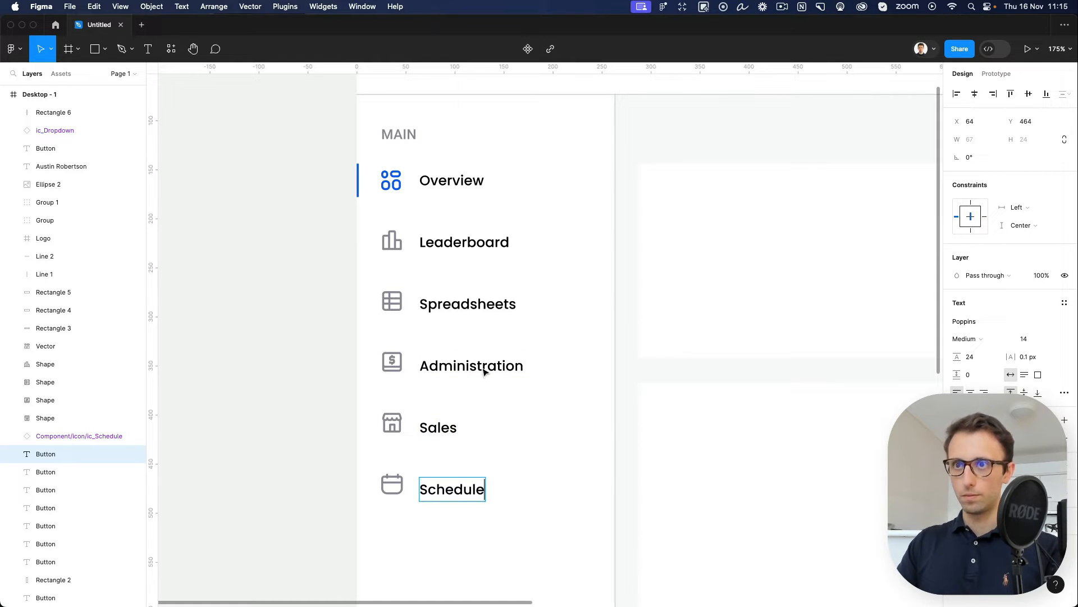
Step: Move the Schedule, Sales and Administration labels up slightly so each is vertically centred on its icon
double_click(490, 366)
key("Escape")
left_click(456, 491)
left_click_drag(456, 491, 459, 488)
left_click(439, 428)
left_click_drag(439, 428, 437, 424)
left_click(459, 362)
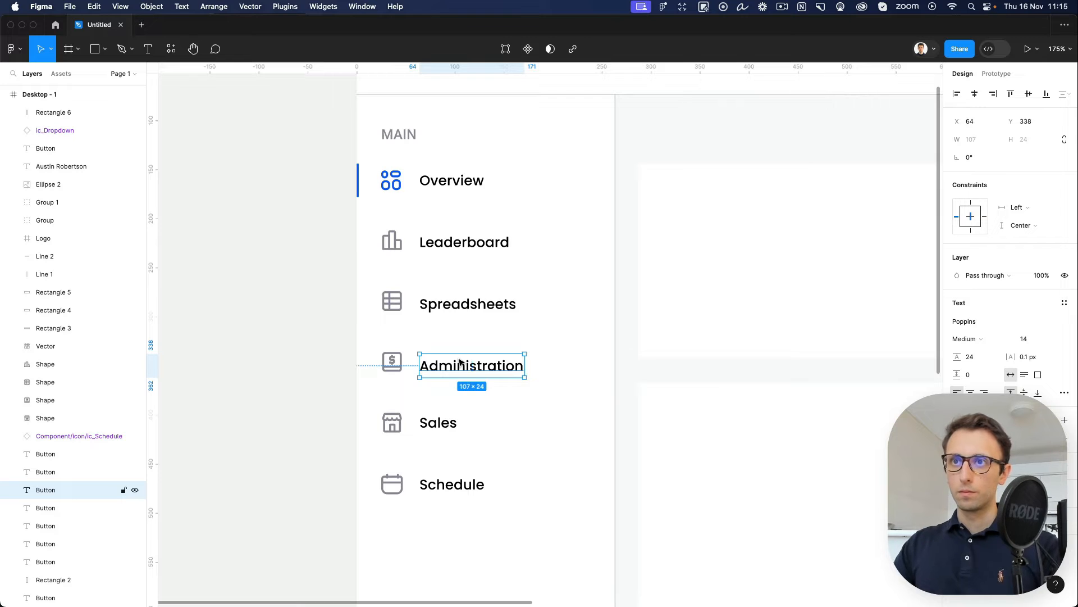
left_click_drag(460, 363, 458, 360)
Step: Align the Spreadsheets label with its icon at Y 272 and the Leaderboard label with its icon at Y 210
left_click(452, 308)
left_click_drag(453, 308, 450, 312)
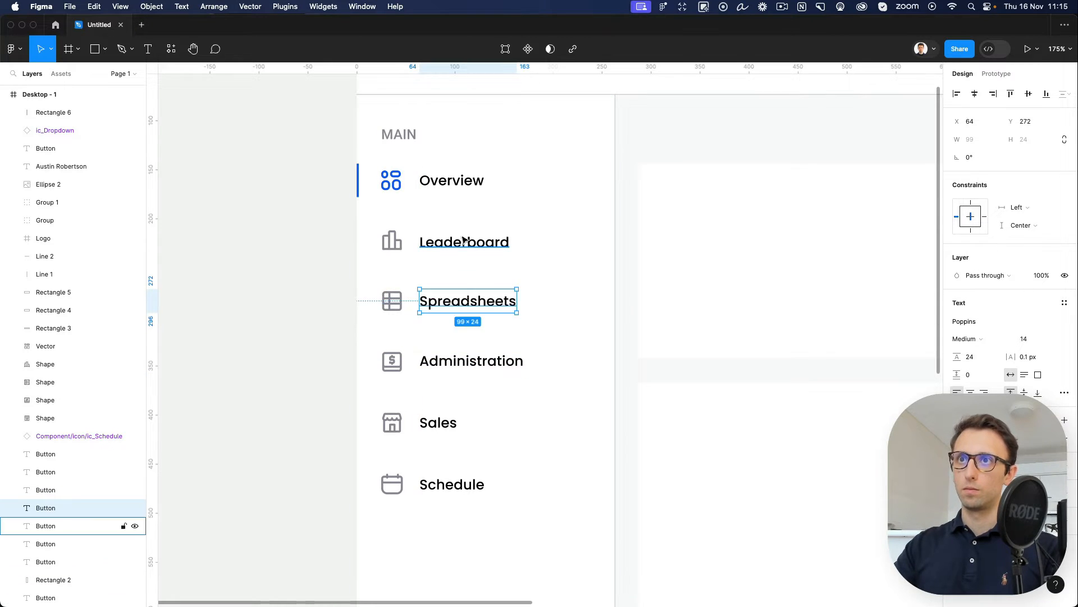
left_click(464, 240)
left_click_drag(464, 240, 465, 243)
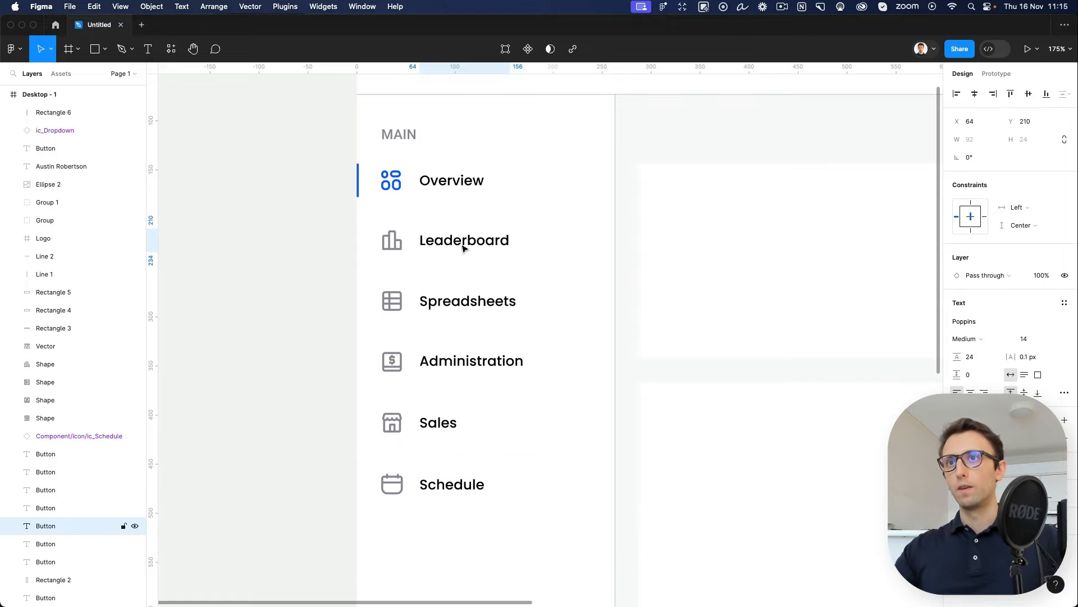
scroll(432, 238, "right", 2)
left_click(290, 249)
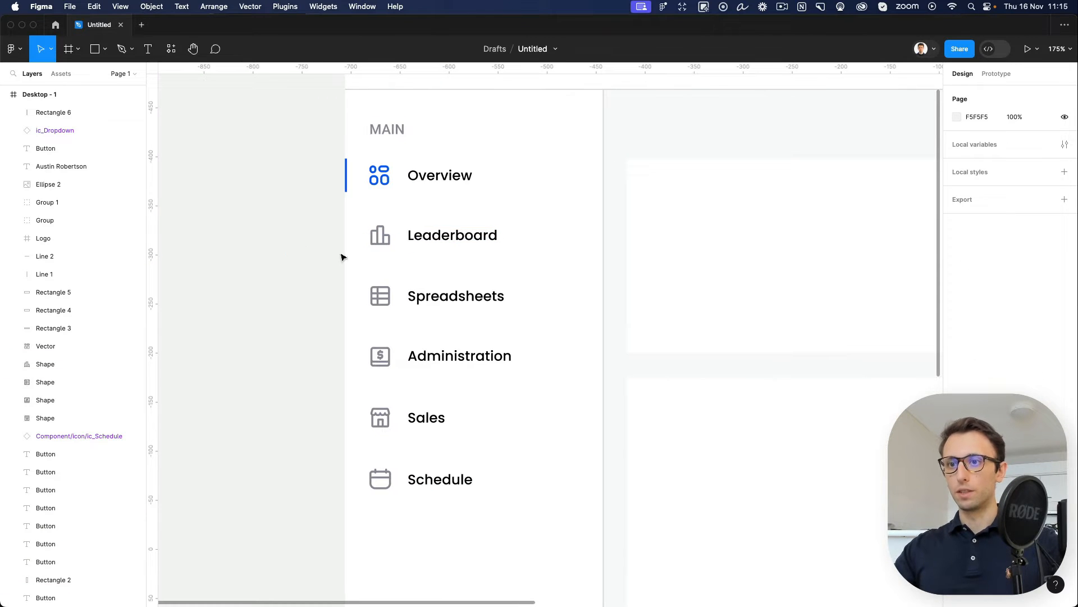
Step: Duplicate the MAIN heading below the Schedule row at X 25, Y 512, and change its text to "HELP"
scroll(479, 253, "left", 2)
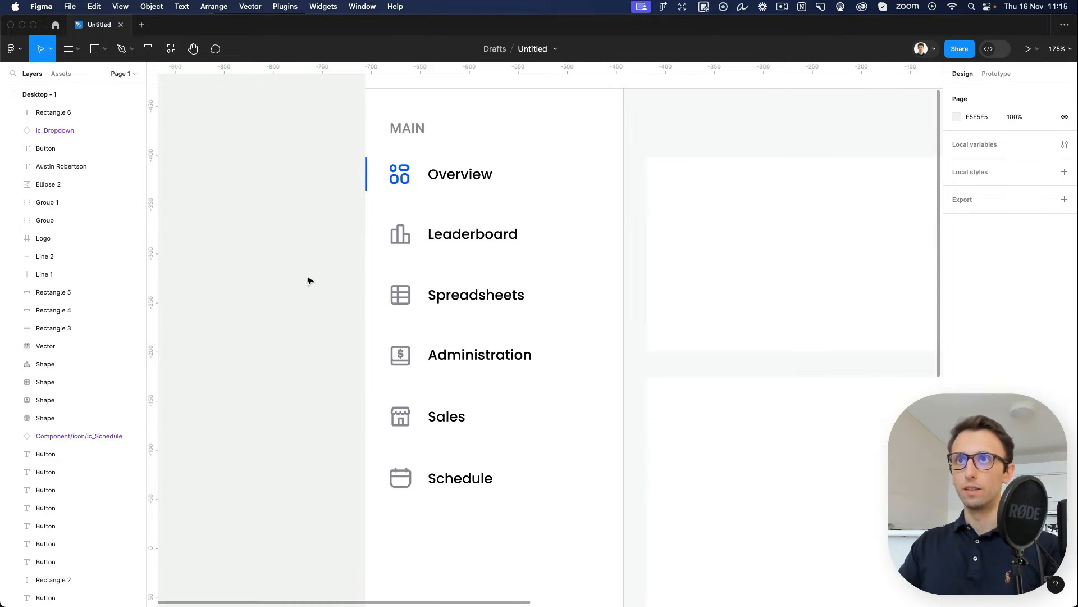
left_click(416, 131)
left_click_drag(416, 131, 407, 533, "alt")
scroll(438, 470, "down", 1)
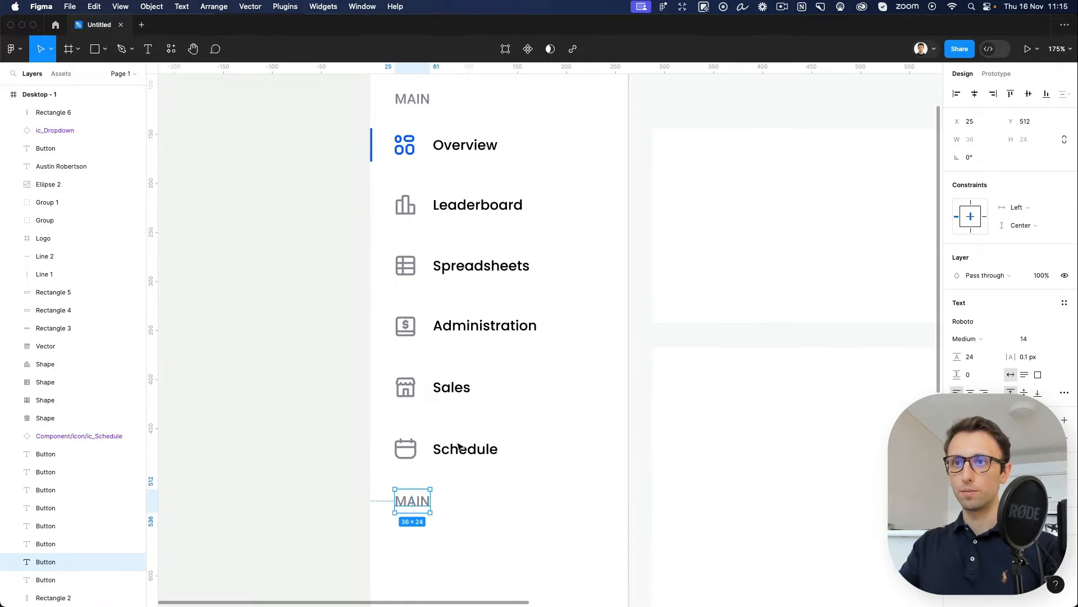
key("Return")
type("HELP")
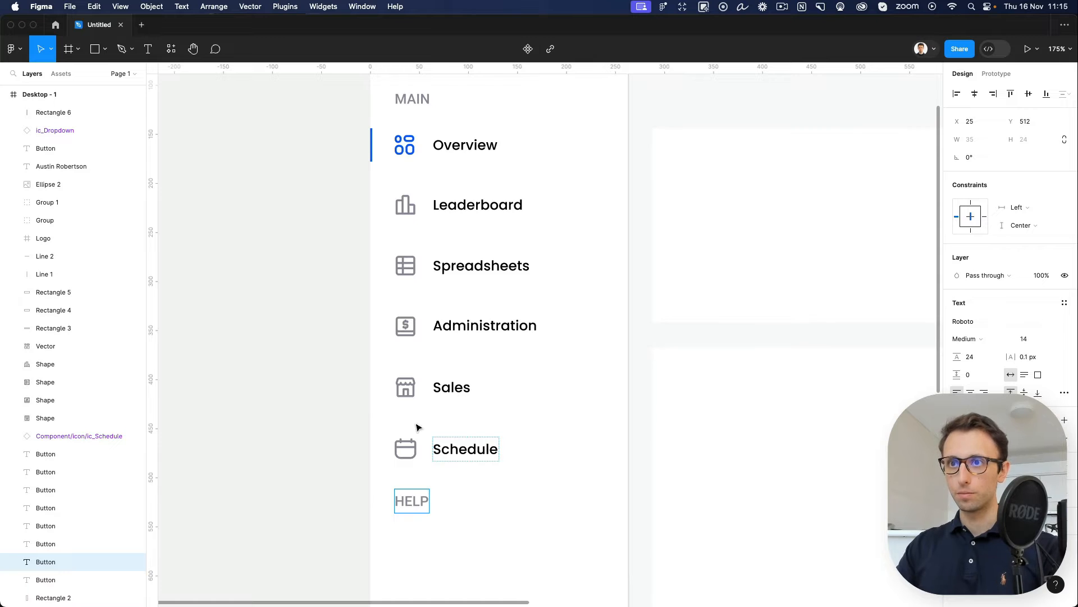
key("Escape")
Step: Paste the column of four grey icons (chat, document, gear and phone) and align it beneath the HELP heading
scroll(343, 390, "down", 3)
left_click(338, 388)
scroll(336, 388, "down", 3)
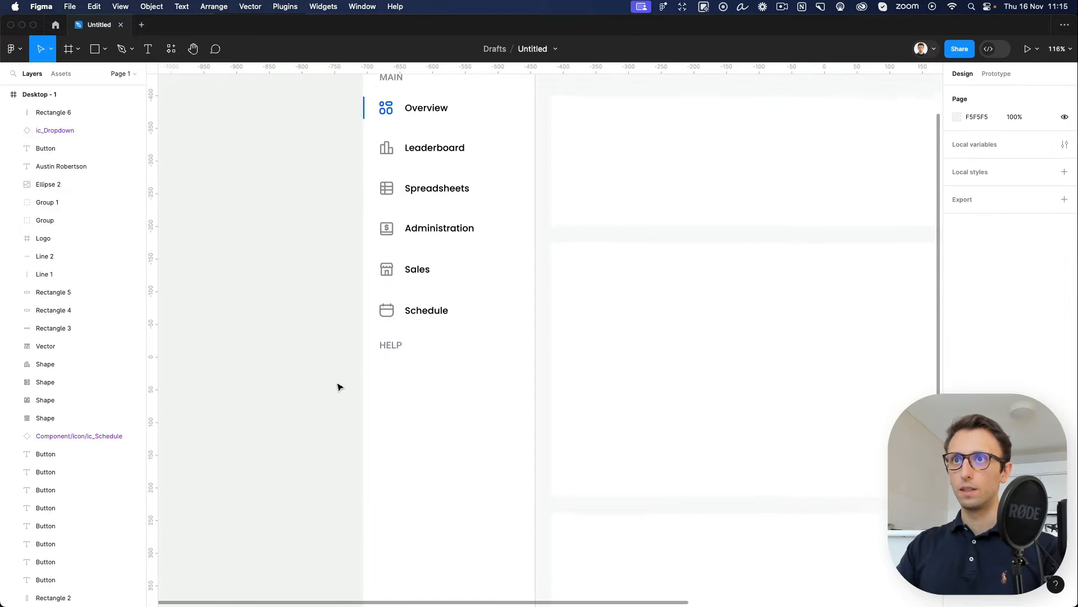
scroll(338, 387, "down", 1)
key("super+Tab")
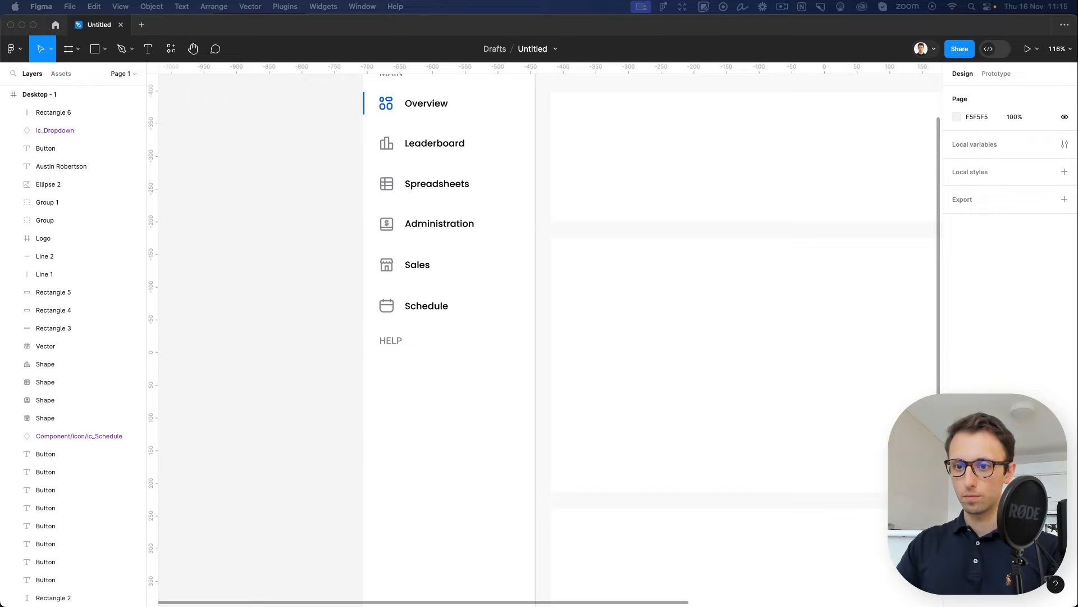
key("super+v")
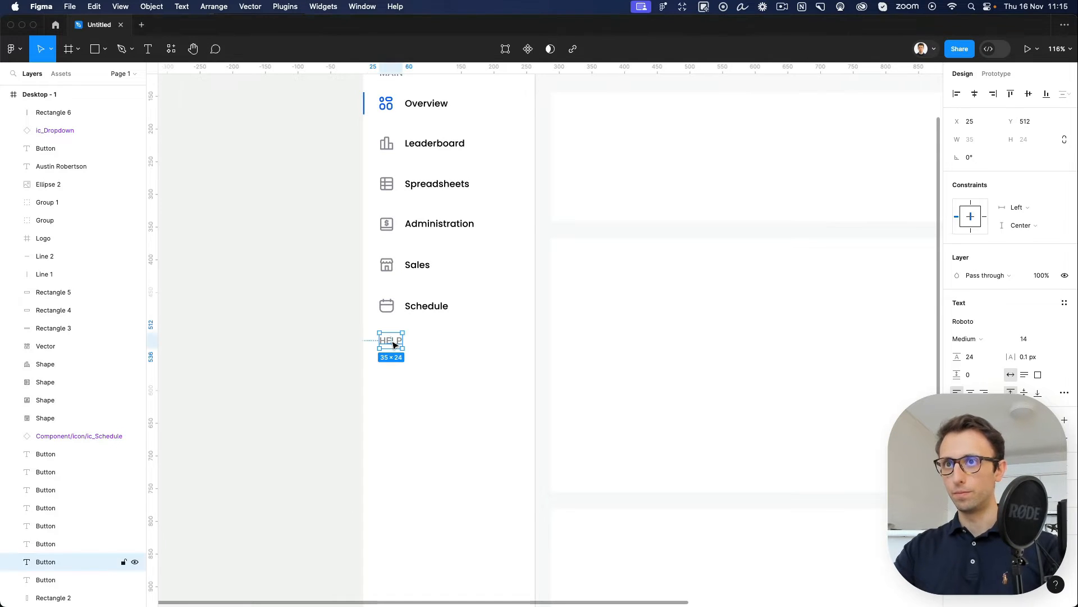
left_click_drag(393, 113, 387, 450)
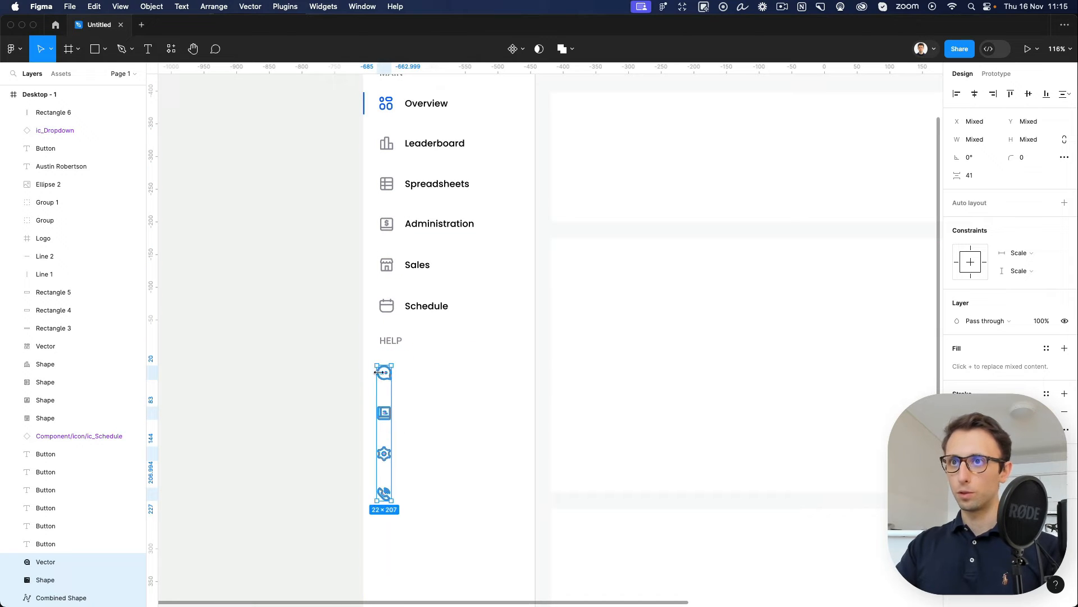
left_click_drag(385, 373, 387, 377)
Step: Duplicate the Spreadsheets, Administration, Sales and Schedule labels beside the four HELP icons at X 64
scroll(387, 381, "up", 3)
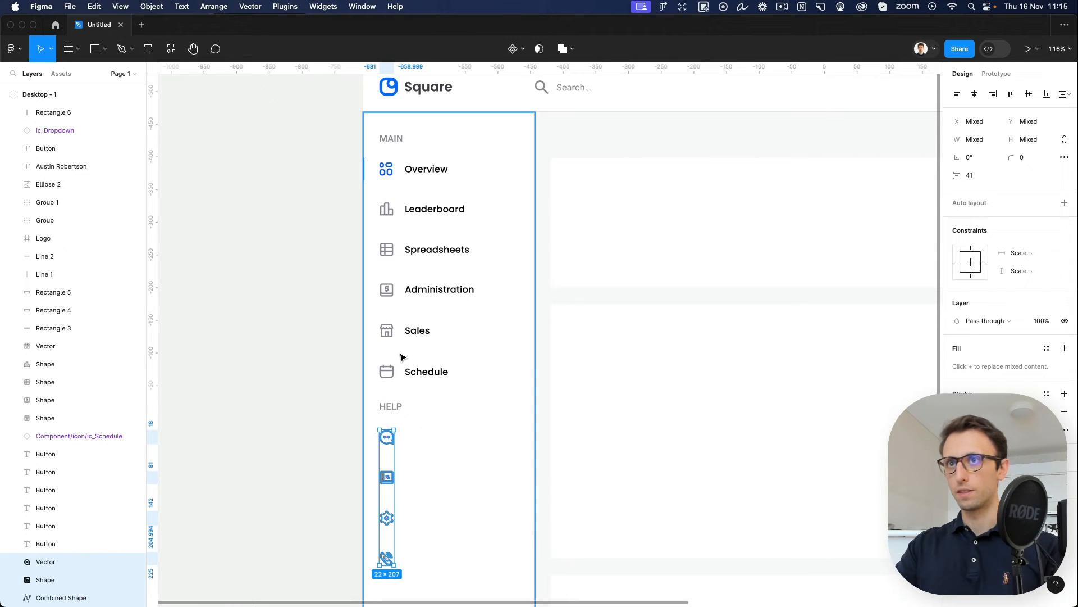
left_click(423, 372)
left_click(418, 331, "shift")
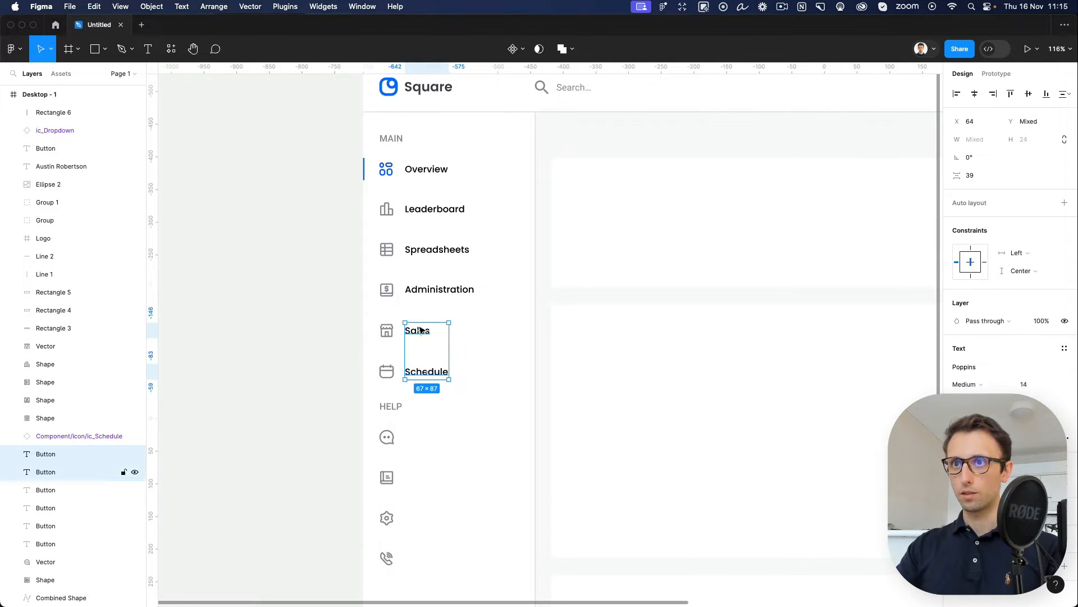
left_click(439, 289, "shift")
left_click(437, 250, "shift")
left_click_drag(440, 257, 424, 448)
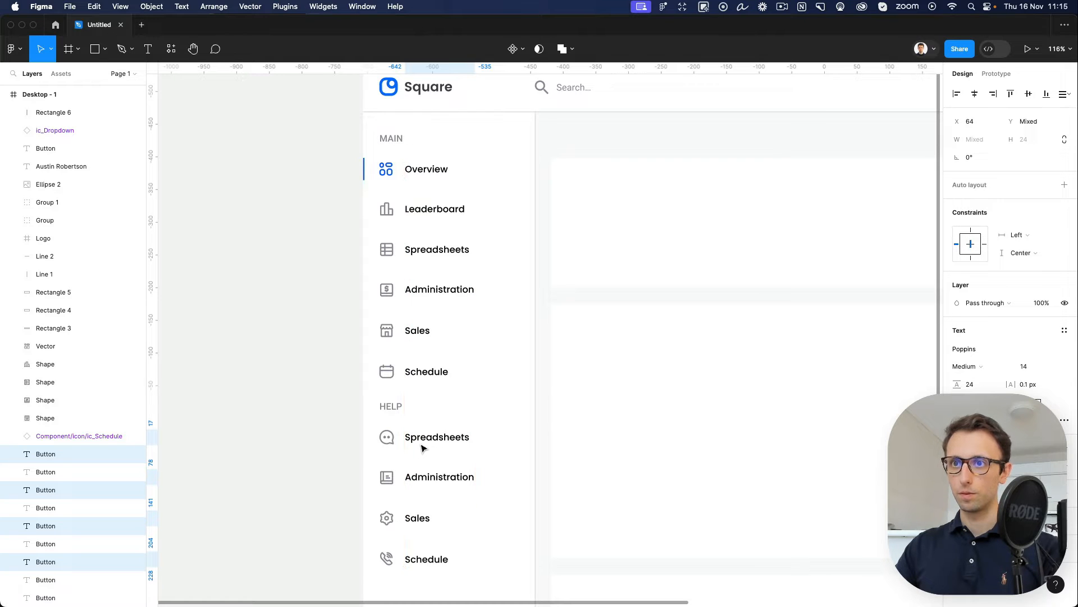
Step: Change the HELP labels beside the chat and document icons to "Messages" and "Library"
double_click(424, 447)
scroll(424, 444, "down", 3)
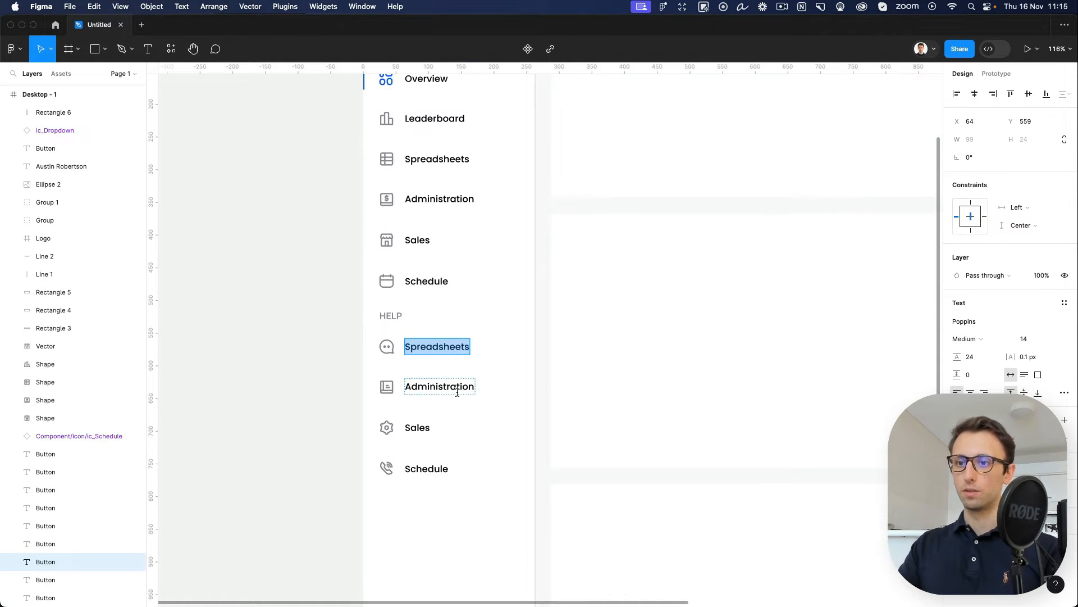
type("Messages")
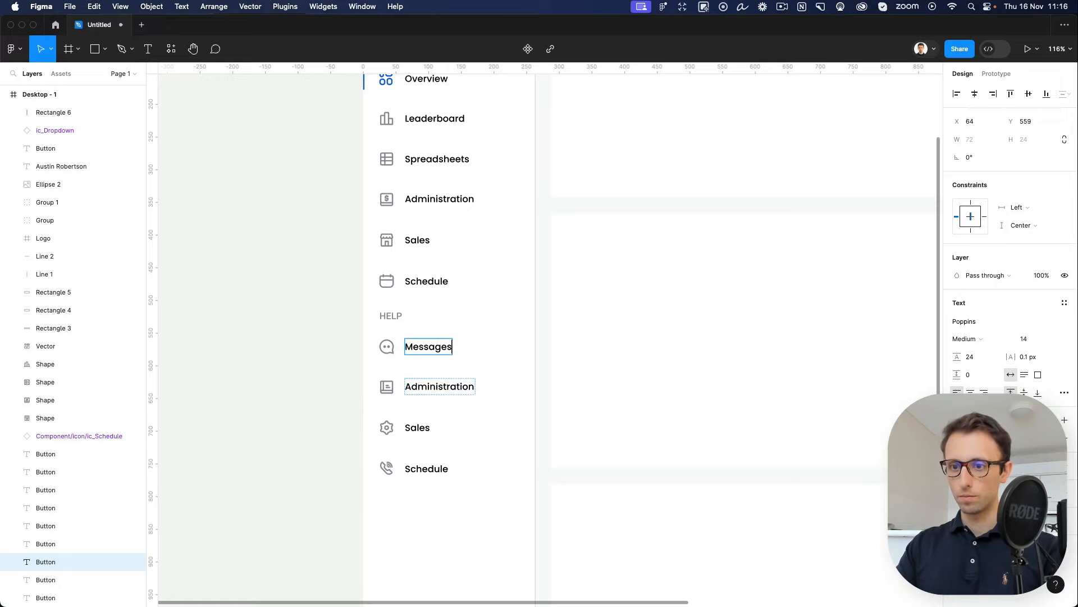
left_click(442, 387)
type("Library")
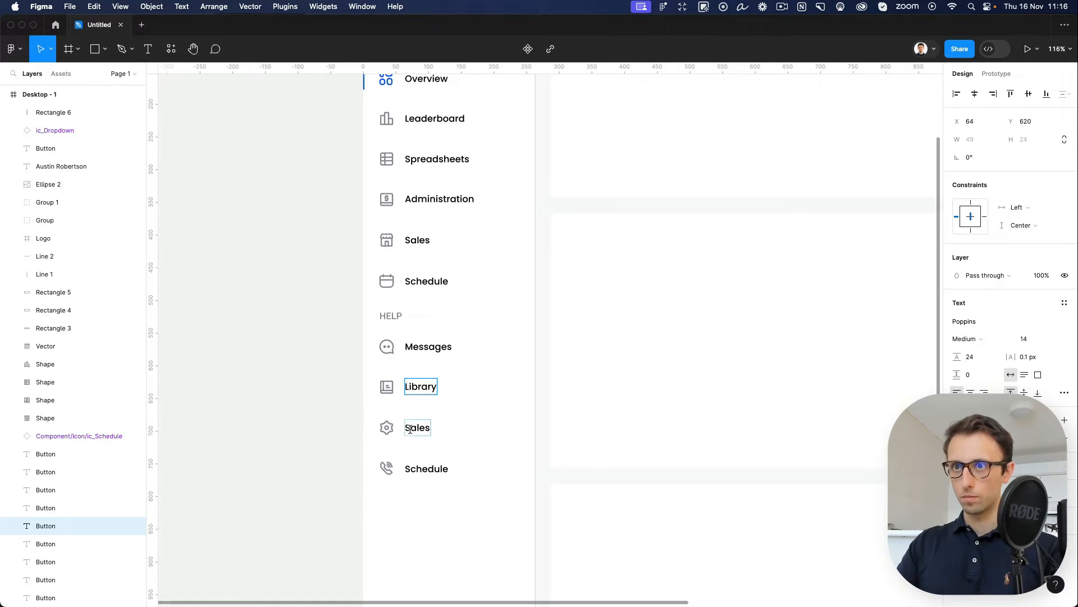
Step: Change the HELP labels beside the gear and phone icons to "Settings" and "Support"
double_click(410, 428)
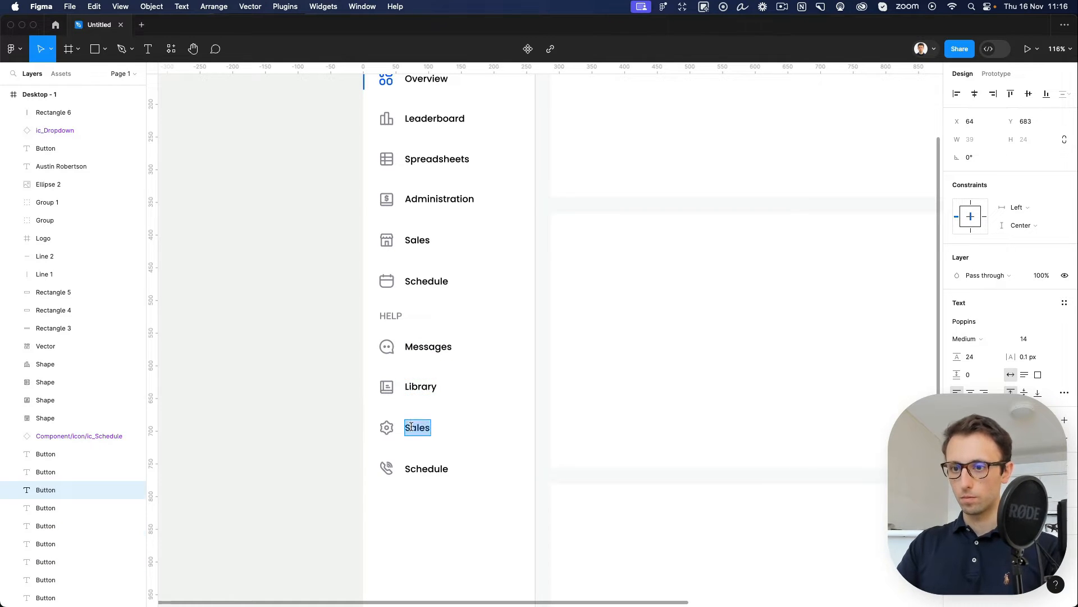
type("Se")
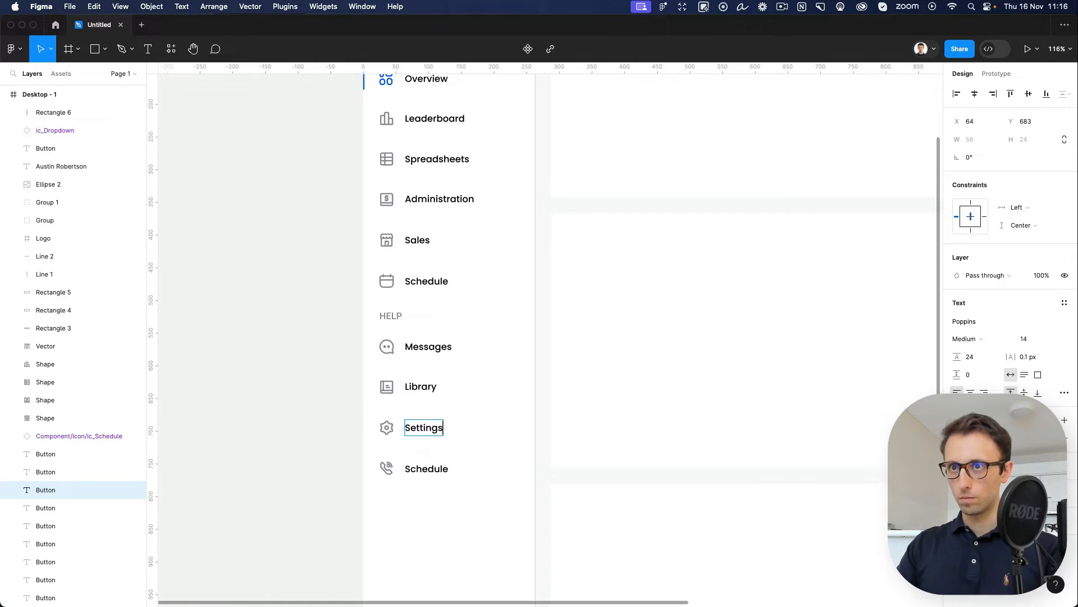
double_click(415, 463)
type("Support")
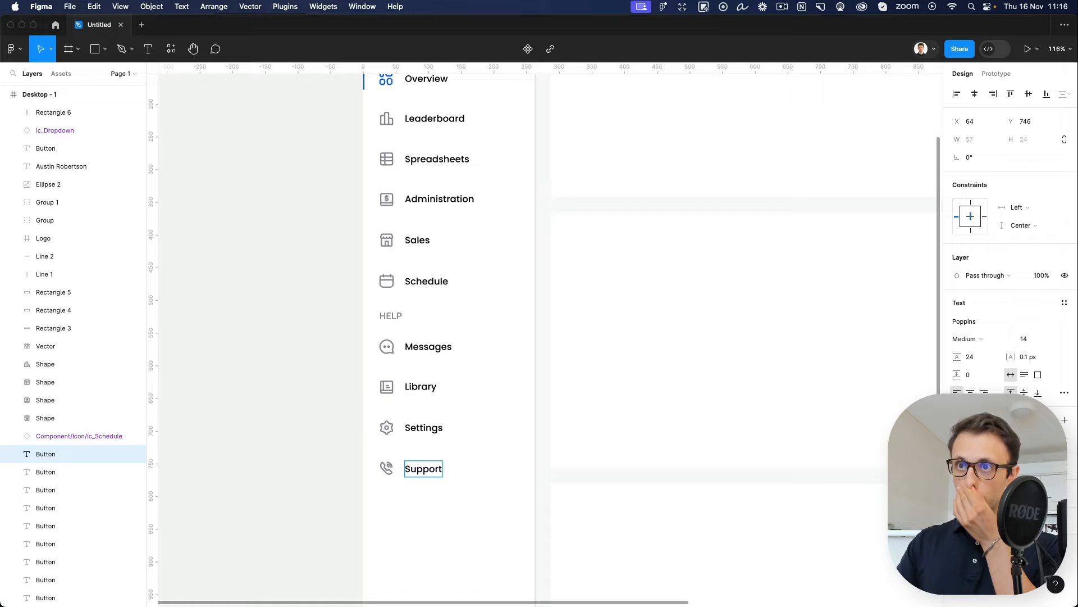
key("Escape")
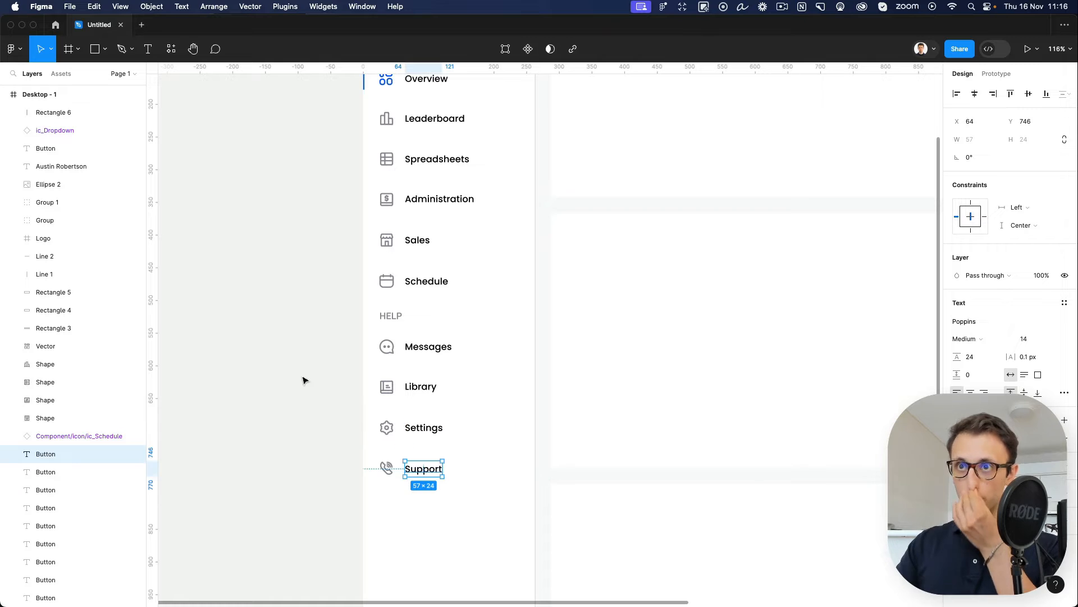
Step: Draw a circle about 21 × 21 just after the Messages label as a notification badge
scroll(457, 344, "up", 5)
left_click(430, 357)
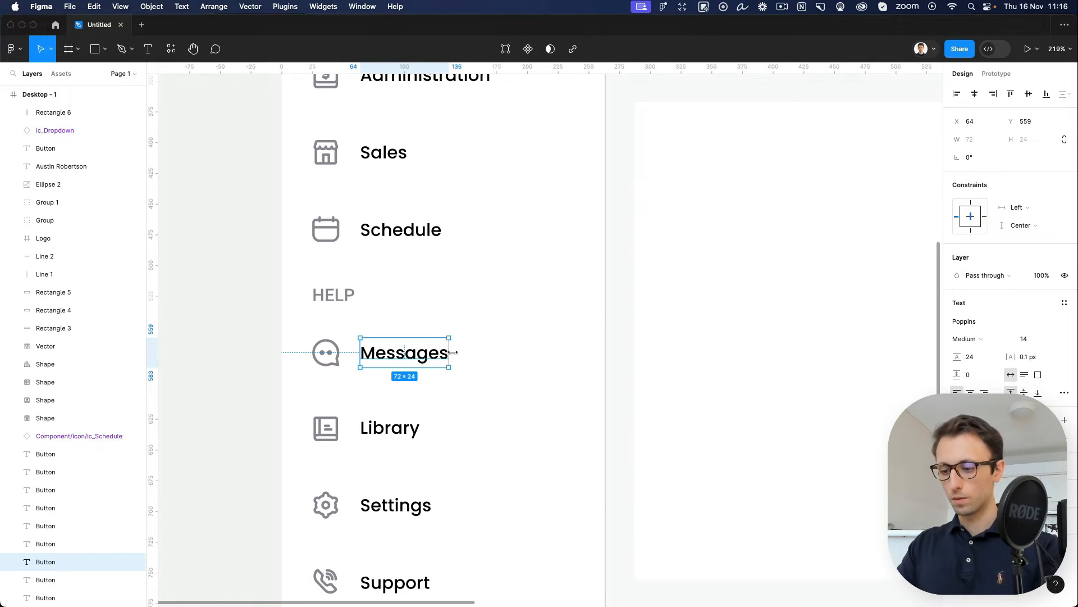
key("o")
left_click_drag(468, 341, 495, 371)
Step: Fill the badge circle with FF6262 sampled from the header bell's notification dot, and nudge the circle up 1 px
scroll(484, 354, "down", 4)
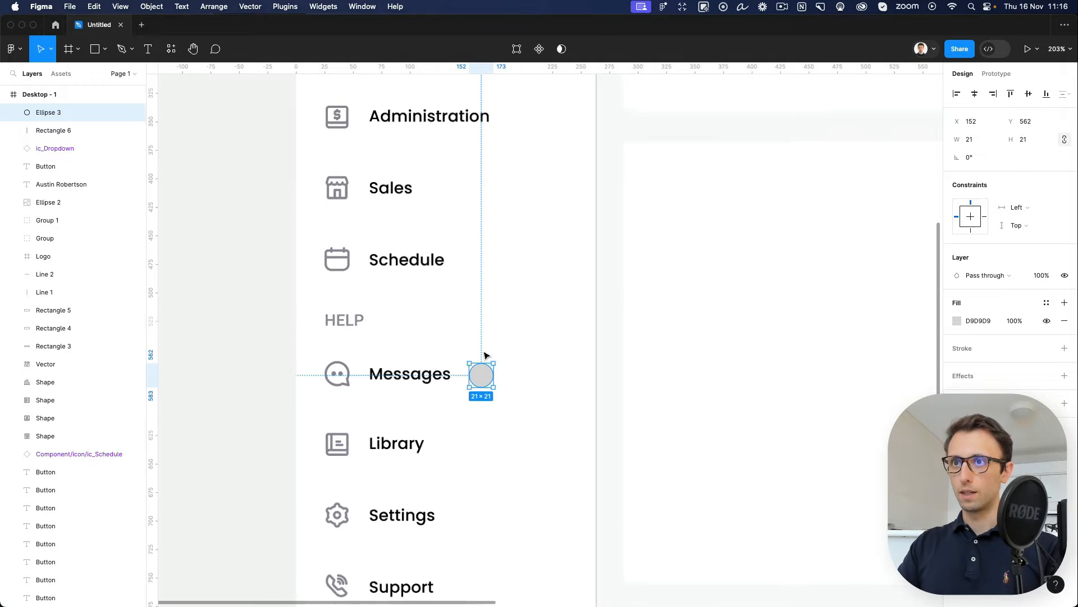
scroll(484, 354, "up", 6)
scroll(487, 353, "right", 8)
key("i")
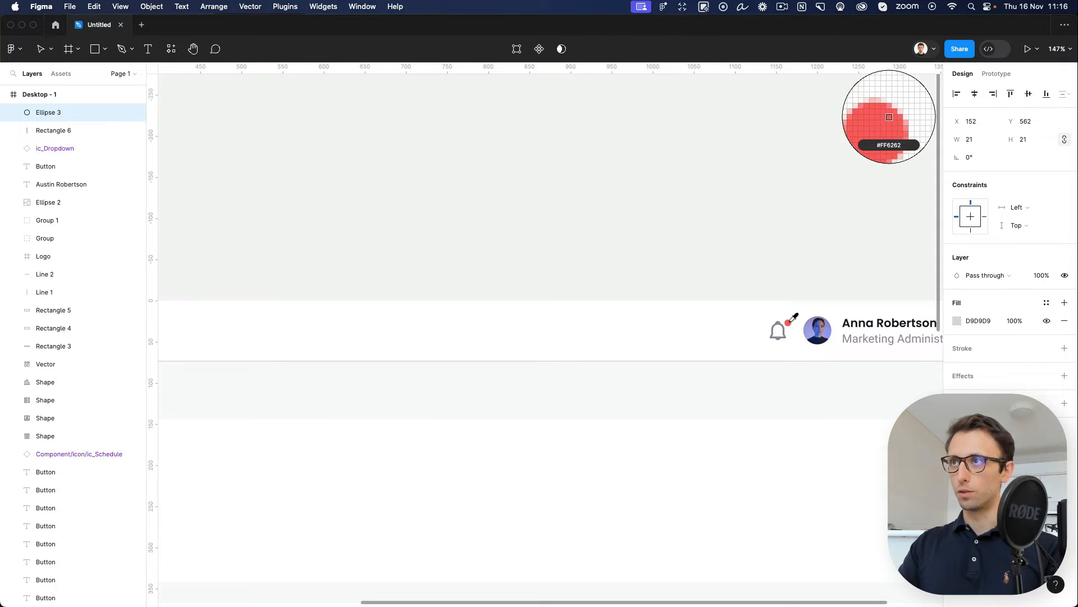
left_click(789, 323)
scroll(655, 309, "down", 8)
scroll(654, 309, "left", 7)
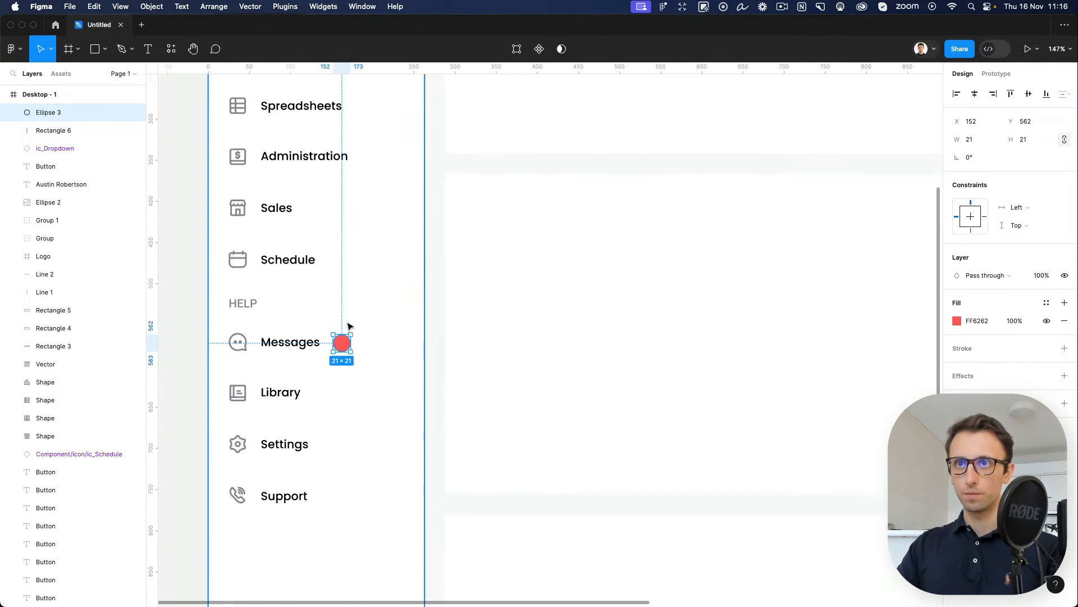
scroll(346, 326, "up", 5)
key("Up")
Step: Duplicate the Messages label onto the red badge circle and change the copy's text to "3"
left_click(262, 354)
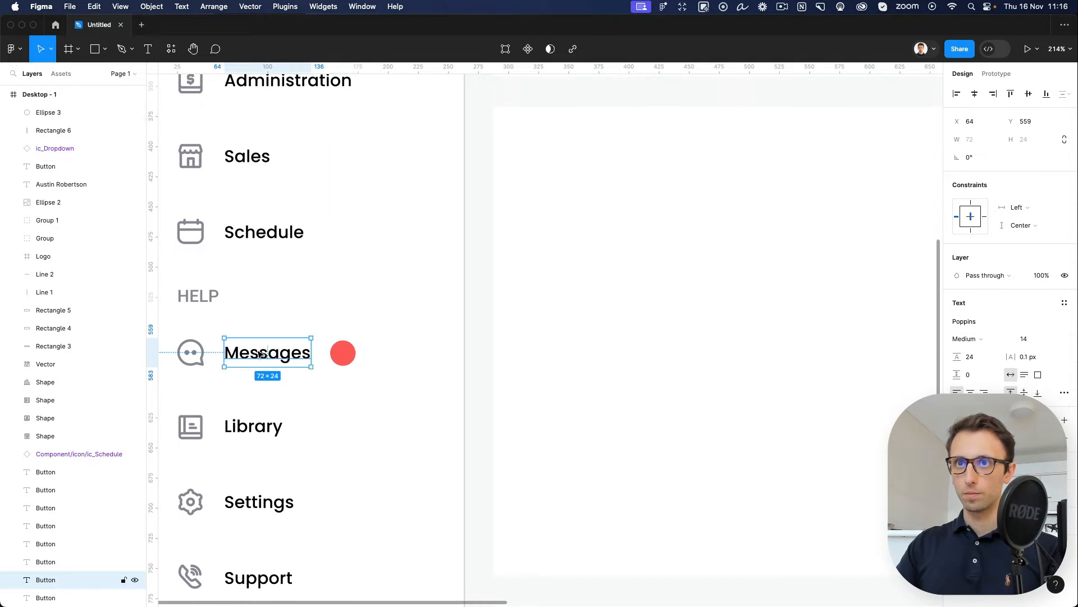
left_click_drag(261, 354, 358, 355)
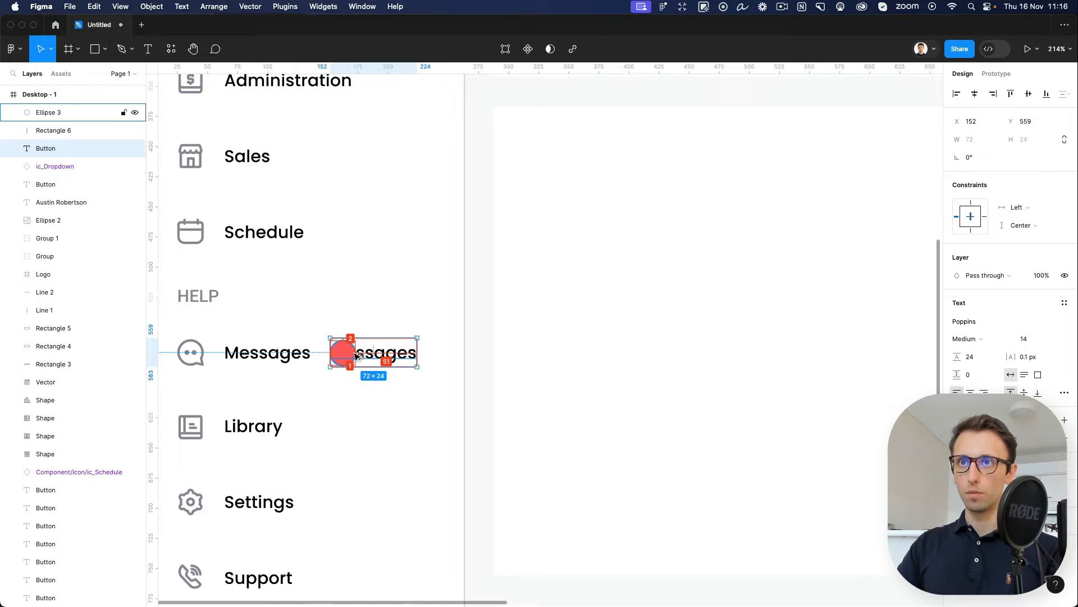
double_click(358, 355)
type("3")
scroll(362, 354, "left", 5)
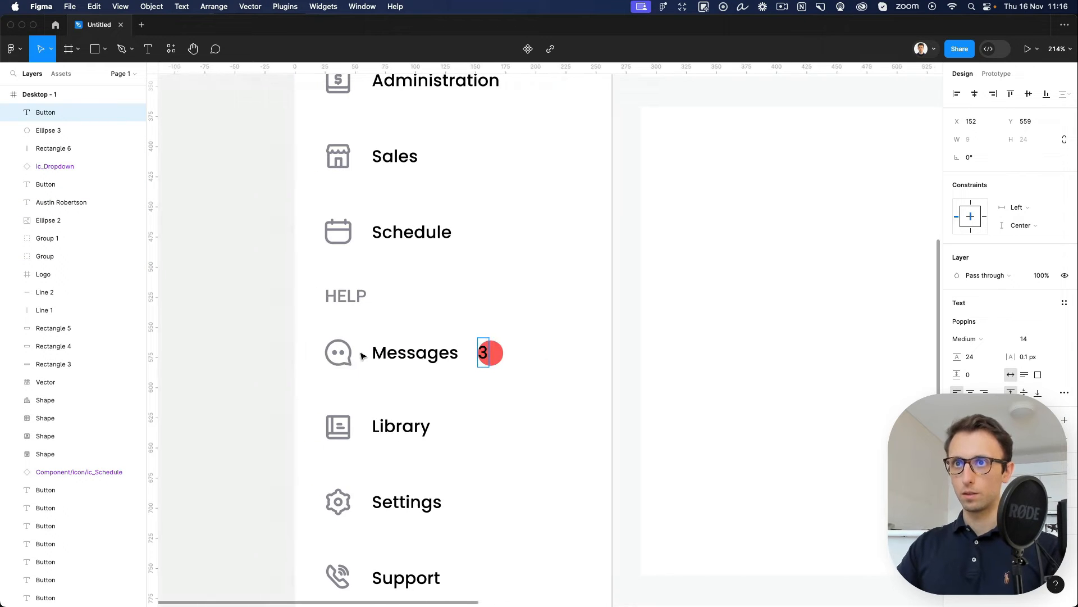
key("Escape")
Step: Make the badge number white and centre it in the red circle, reducing its text box to 18 px high
left_click_drag(483, 353, 482, 347)
scroll(549, 310, "down", 3)
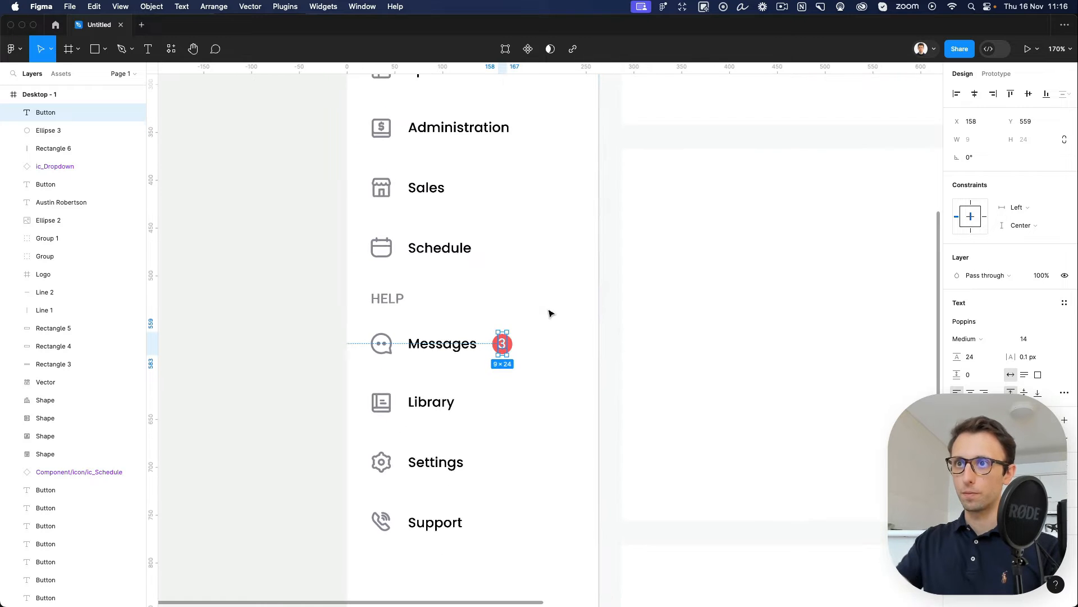
scroll(515, 347, "up", 10)
left_click_drag(482, 296, 485, 313)
key("Up")
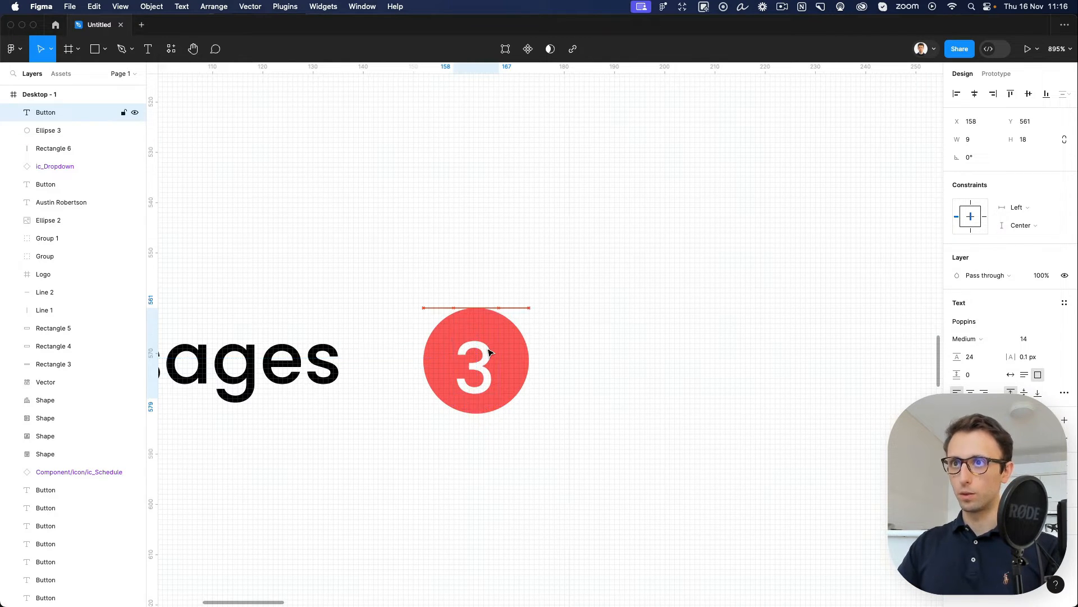
key("Up")
Step: Group the white number with its red badge circle
left_click(522, 352, "shift")
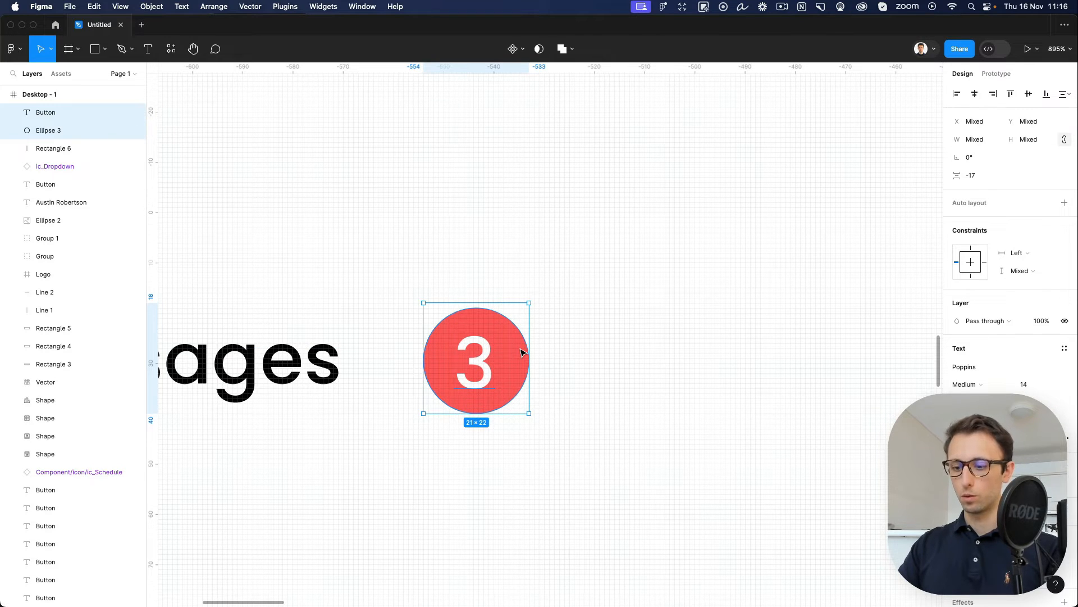
key("super+g")
scroll(522, 352, "down", 10)
left_click(269, 313)
scroll(269, 313, "down", 2)
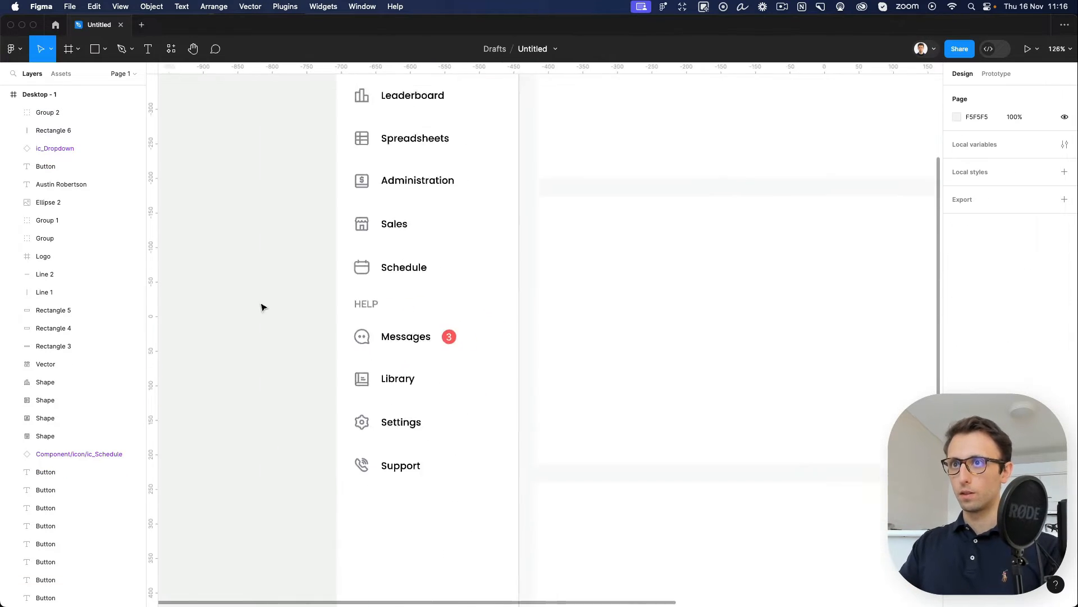
Step: Narrow the three white content cards evenly from both sides to 1113 px wide, starting at X 296
scroll(261, 307, "down", 2)
scroll(301, 299, "up", 2)
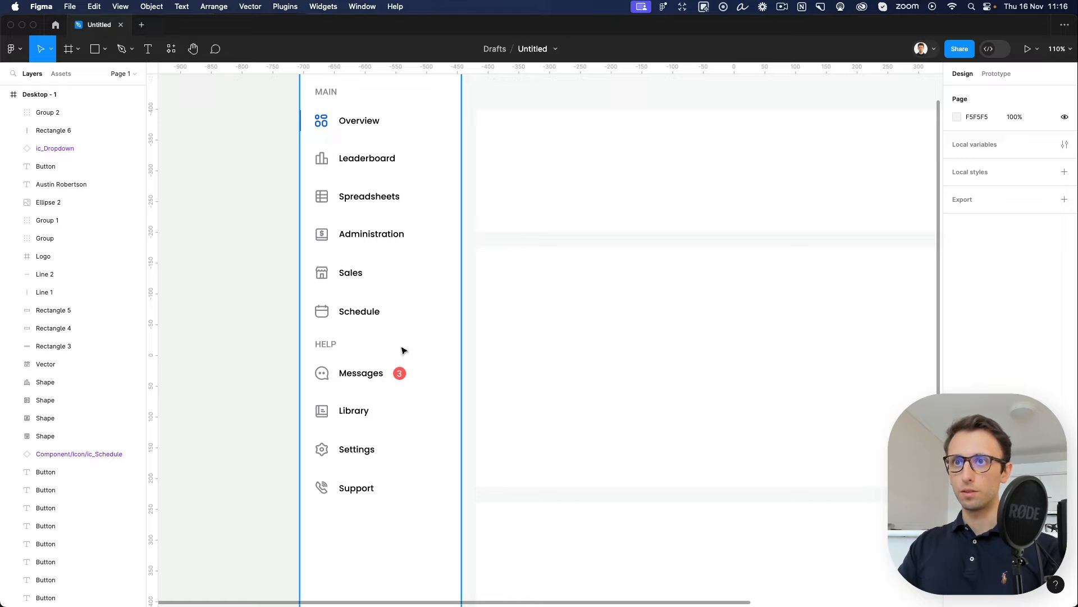
scroll(396, 350, "down", 2)
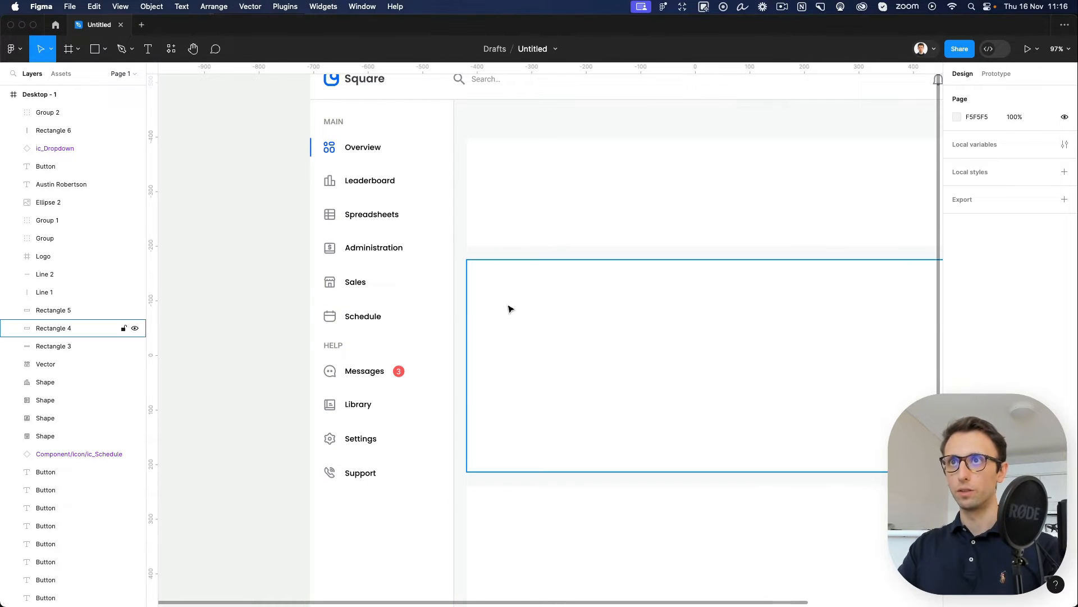
scroll(508, 306, "down", 3)
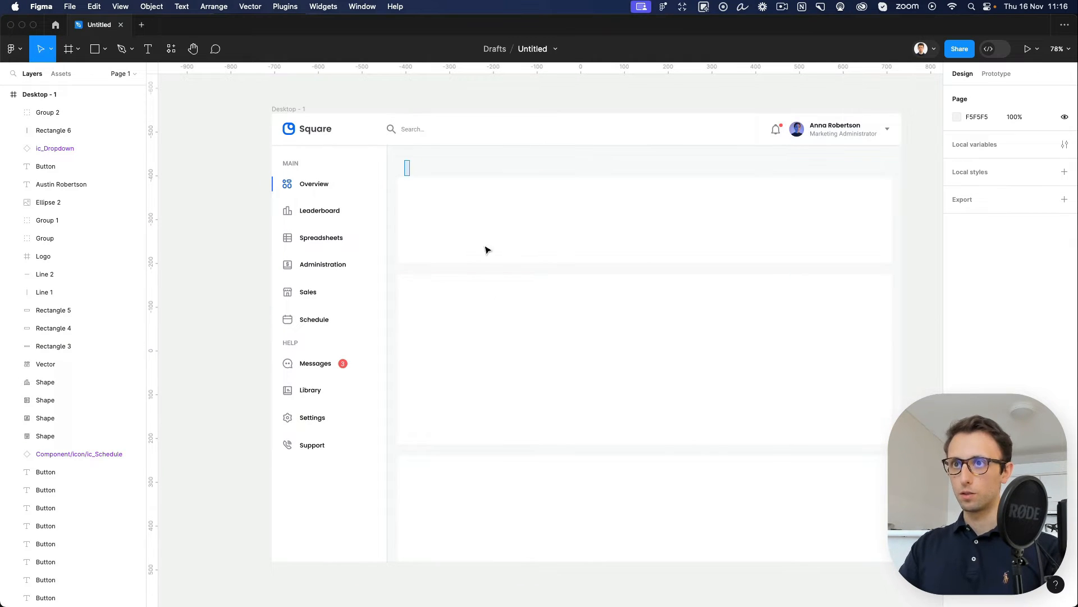
left_click_drag(405, 164, 863, 539)
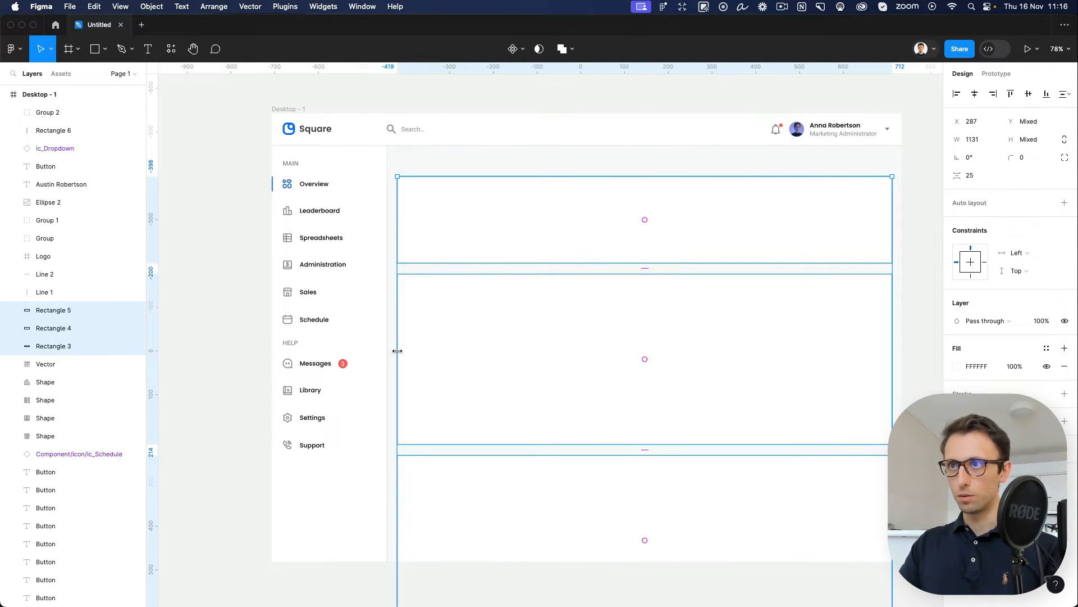
left_click_drag(398, 351, 400, 350)
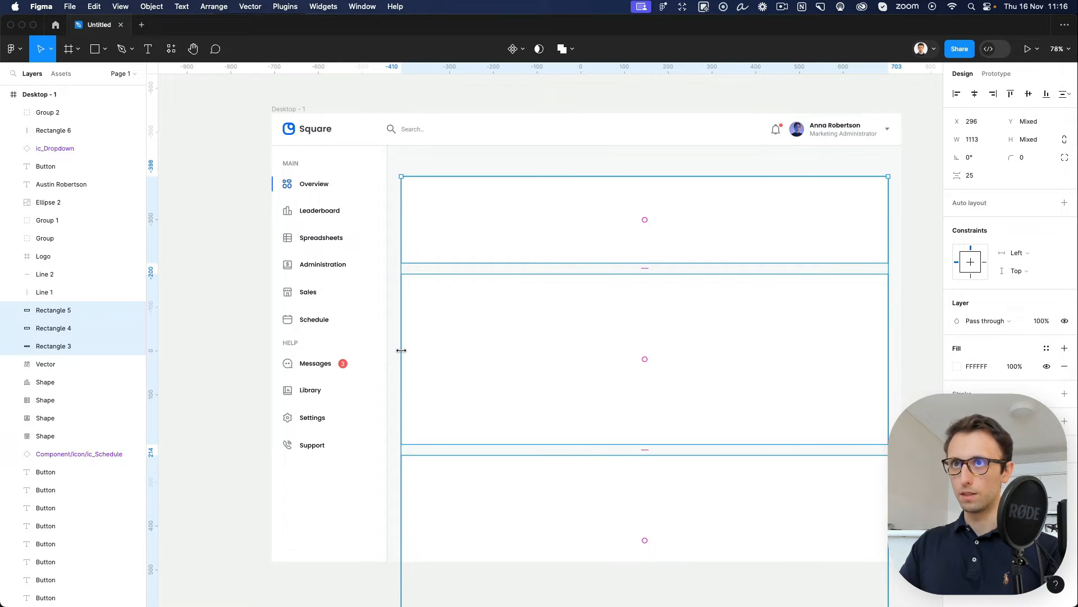
left_click(561, 171)
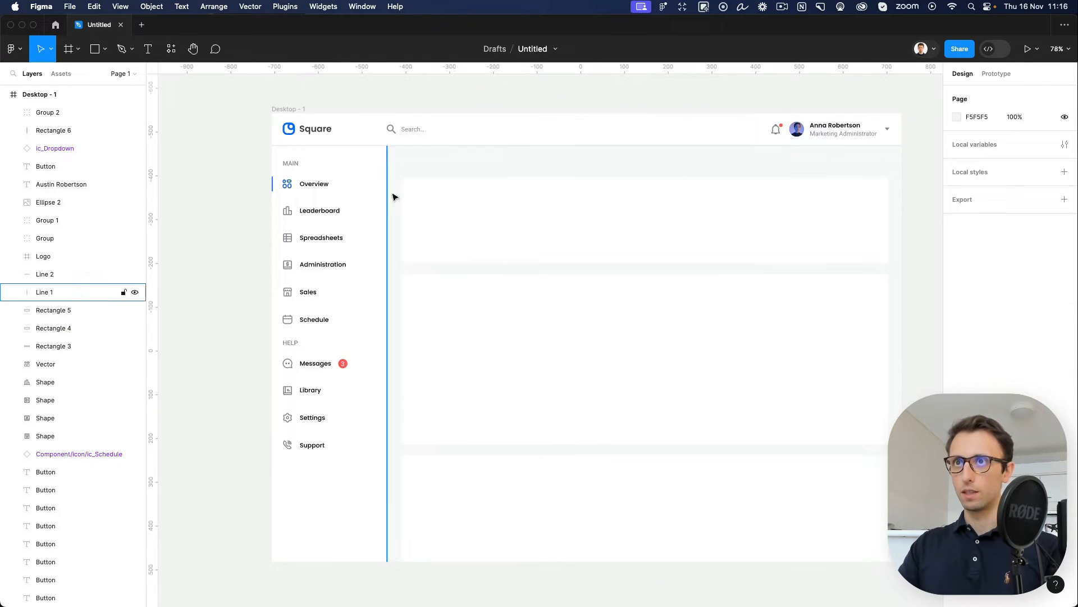
Step: Duplicate the header's profile name above the first card at X 296, Y 100, and change the copy's text to "Overview"
scroll(502, 169, "right", 2)
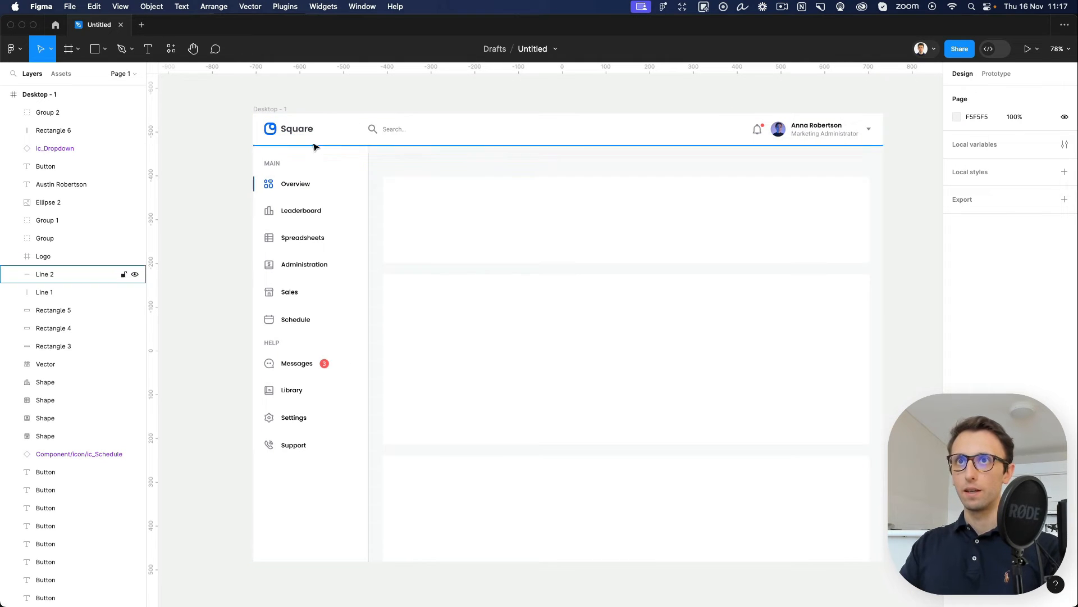
left_click(818, 126)
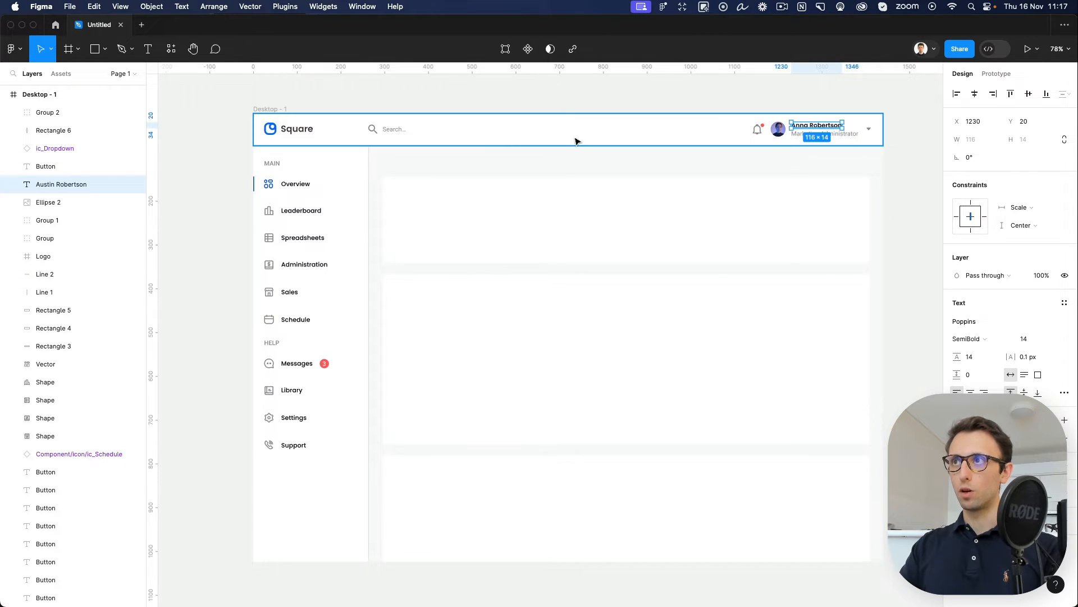
scroll(404, 157, "up", 6)
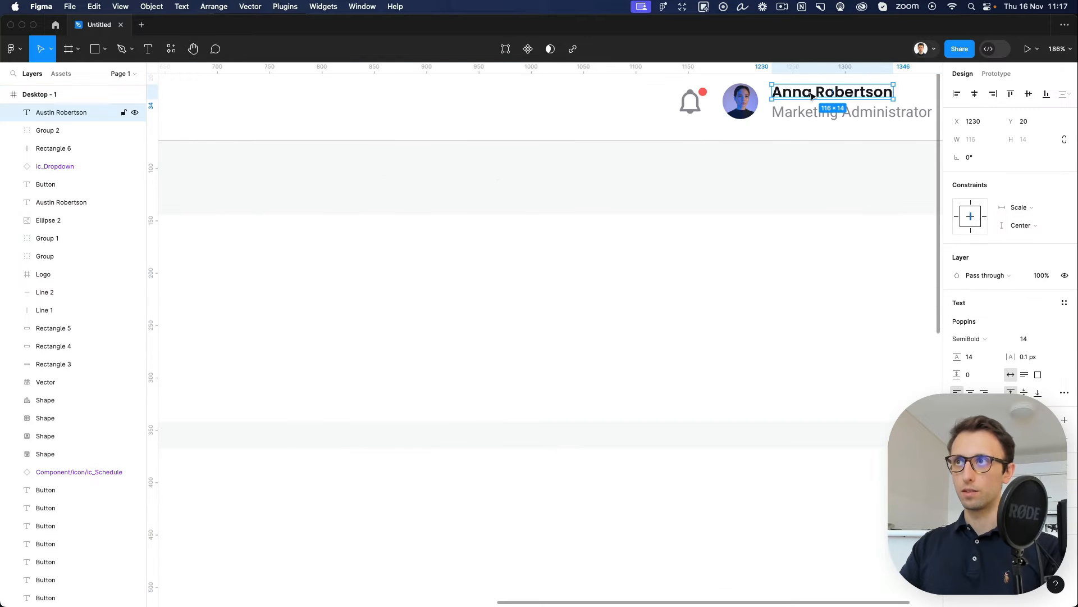
left_click_drag(812, 96, 236, 175)
double_click(236, 175)
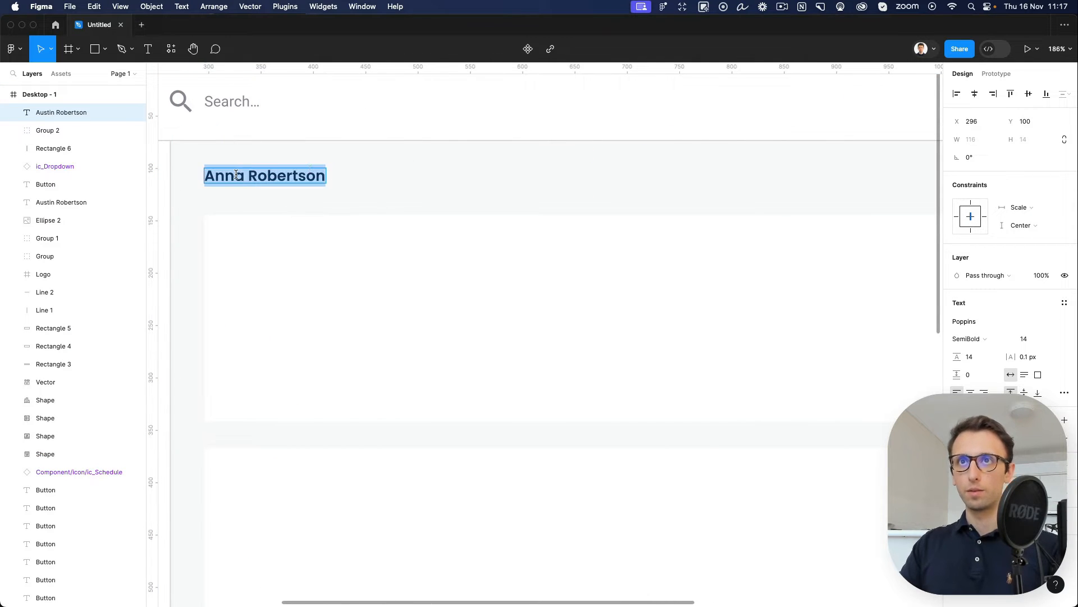
type("Overview")
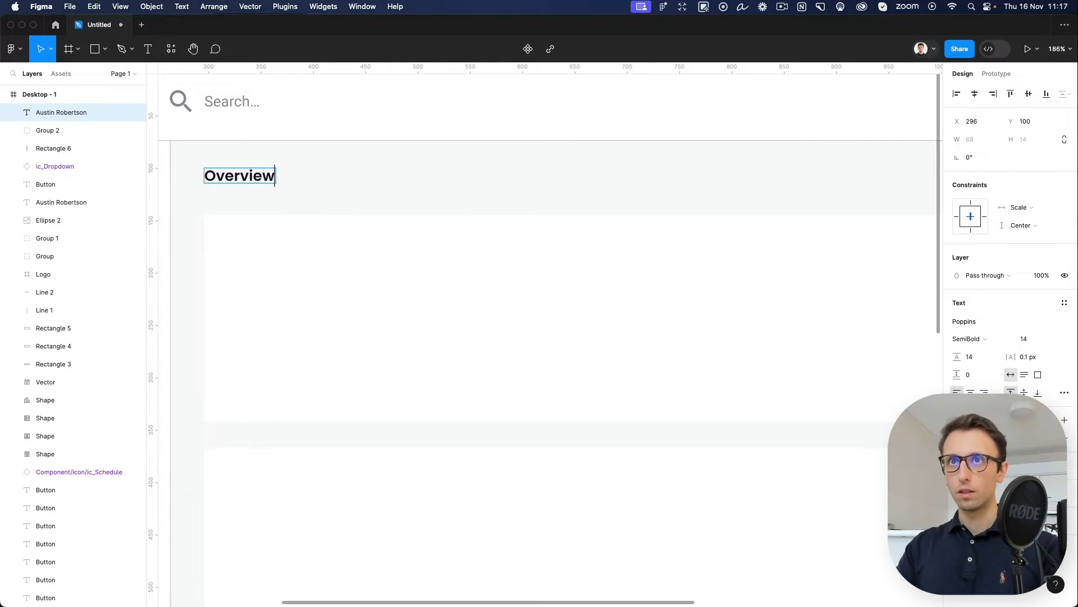
scroll(368, 169, "left", 4)
left_click(431, 176)
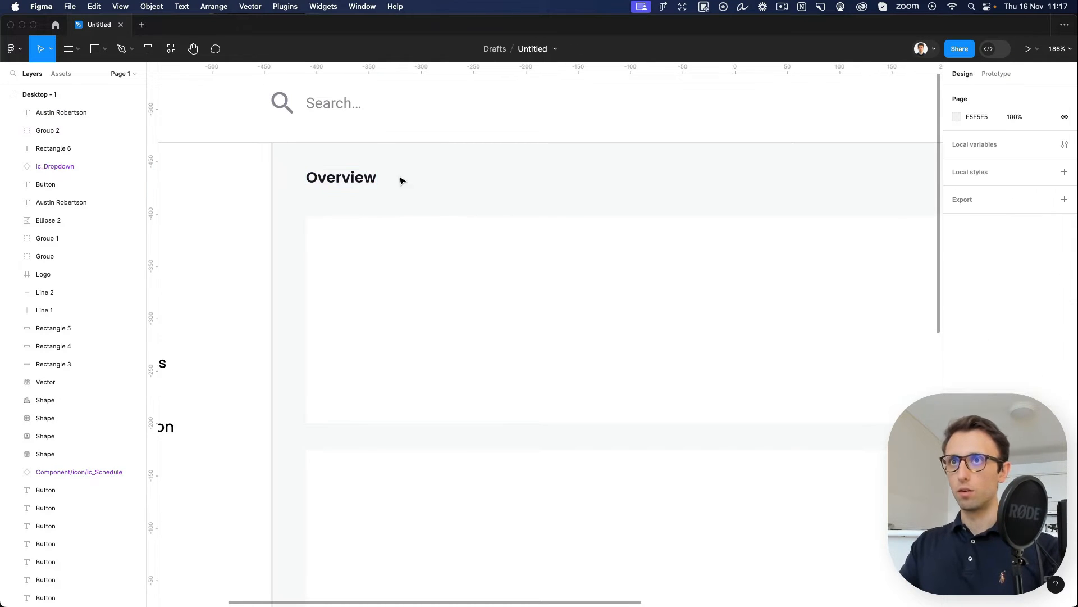
Step: Set the font size of the Overview heading above the first card to 19
left_click(354, 177)
scroll(353, 177, "down", 3)
left_click(1031, 339)
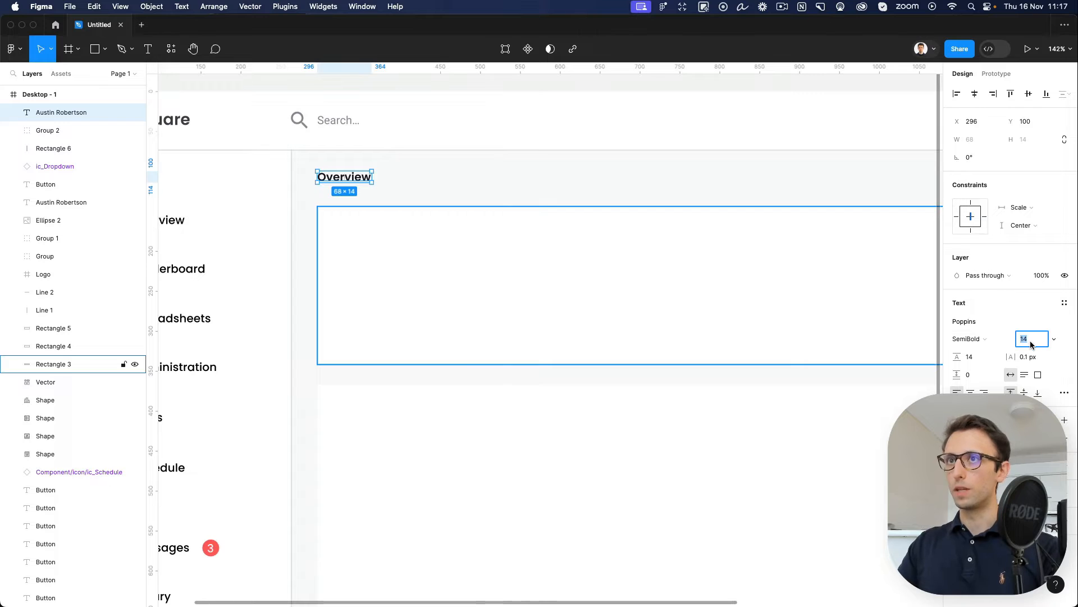
key("Up")
key("Up")
key("Up")
key("Up")
key("Up")
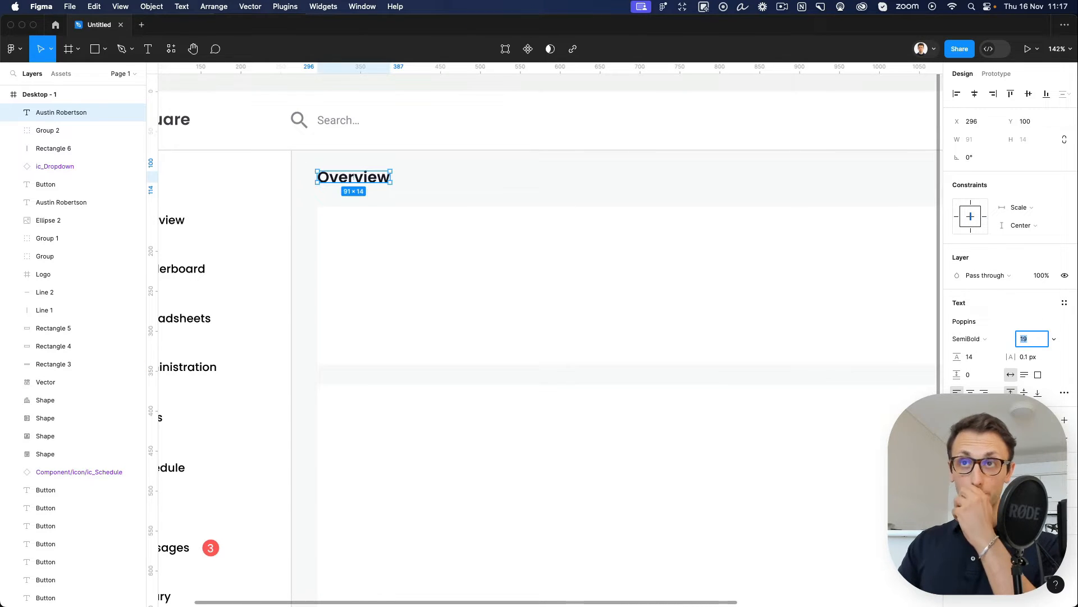
left_click(587, 190)
Step: Duplicate the header's search placeholder beside the Overview heading at X 415, Y 95, and change the copy's text to "Show:"
scroll(571, 183, "up", 2)
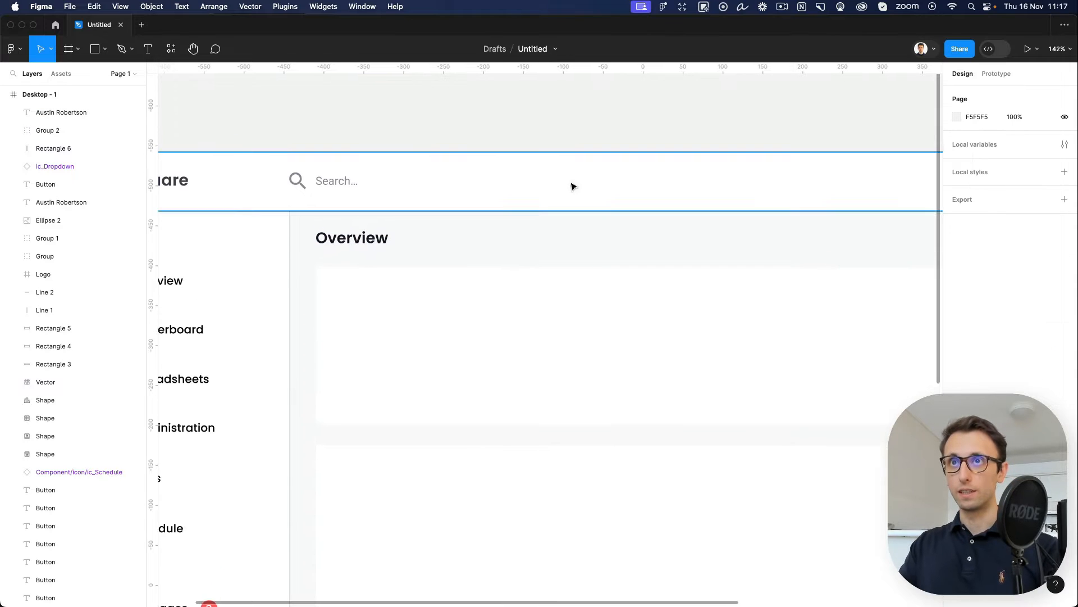
left_click(333, 182)
left_click(368, 238)
scroll(385, 240, "up", 3)
left_click(310, 146)
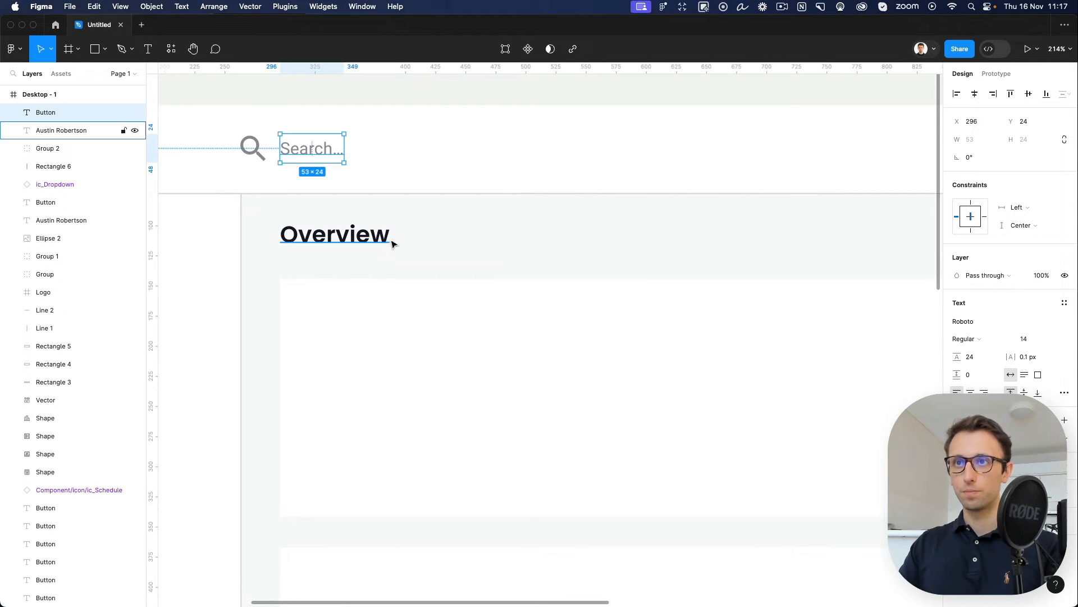
left_click_drag(310, 146, 455, 233)
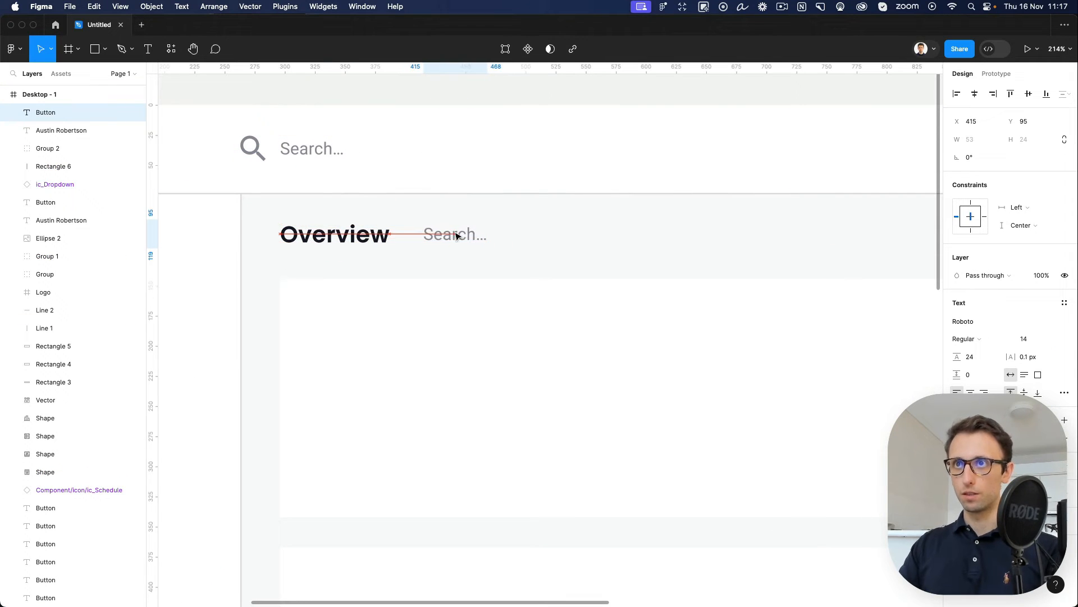
double_click(455, 232)
type("Show:")
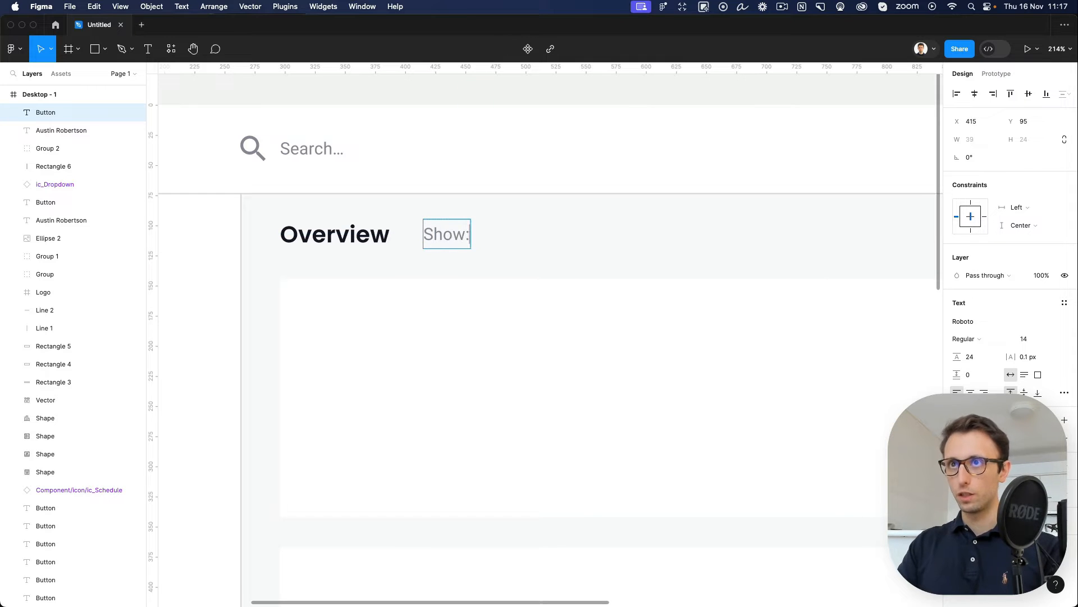
key("Escape")
Step: Duplicate the "Show:" label beside itself, change the copy to black text reading "This Year", and position it at X 462
left_click_drag(446, 241, 498, 241)
double_click(498, 242)
type("This Year")
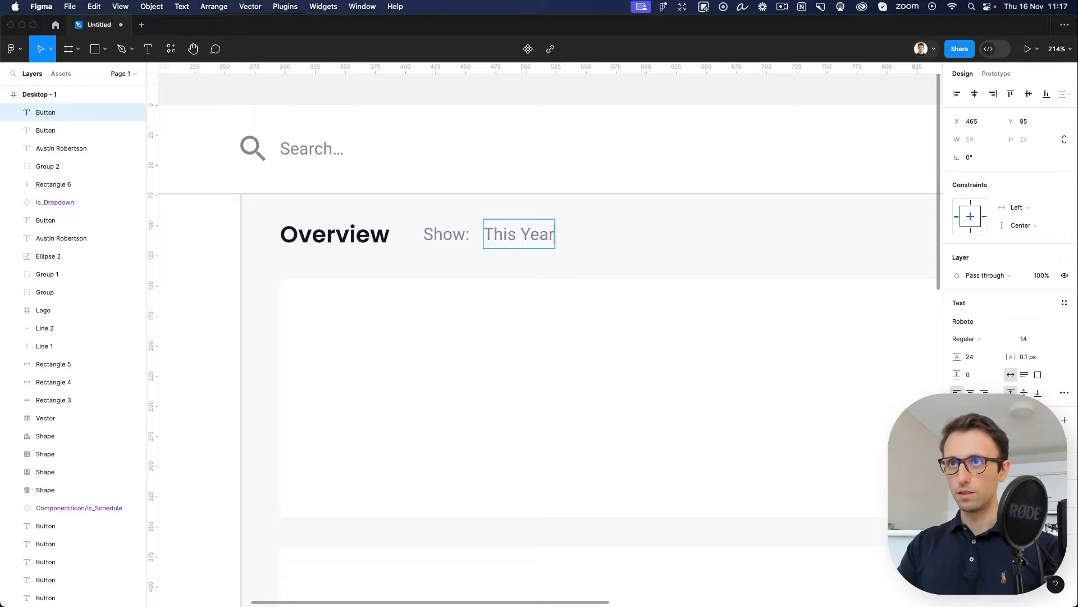
key("Escape")
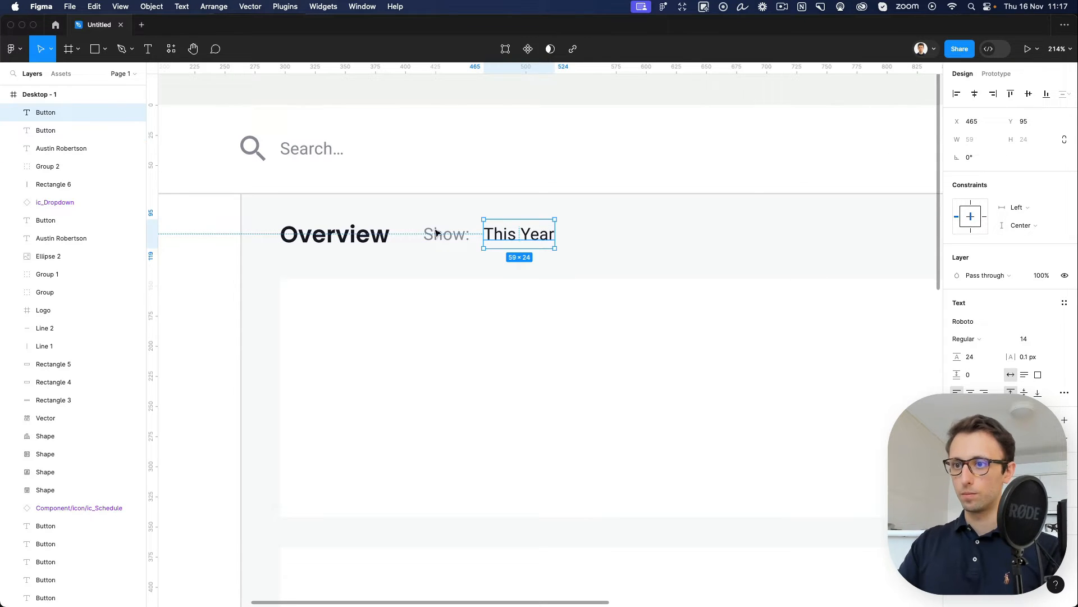
left_click(639, 240)
left_click_drag(522, 236, 517, 236)
left_click(616, 220)
Step: Copy the grey dropdown triangle from the header's profile area and place it just after "This Year" at X 537.67, Y 105
scroll(605, 227, "right", 15)
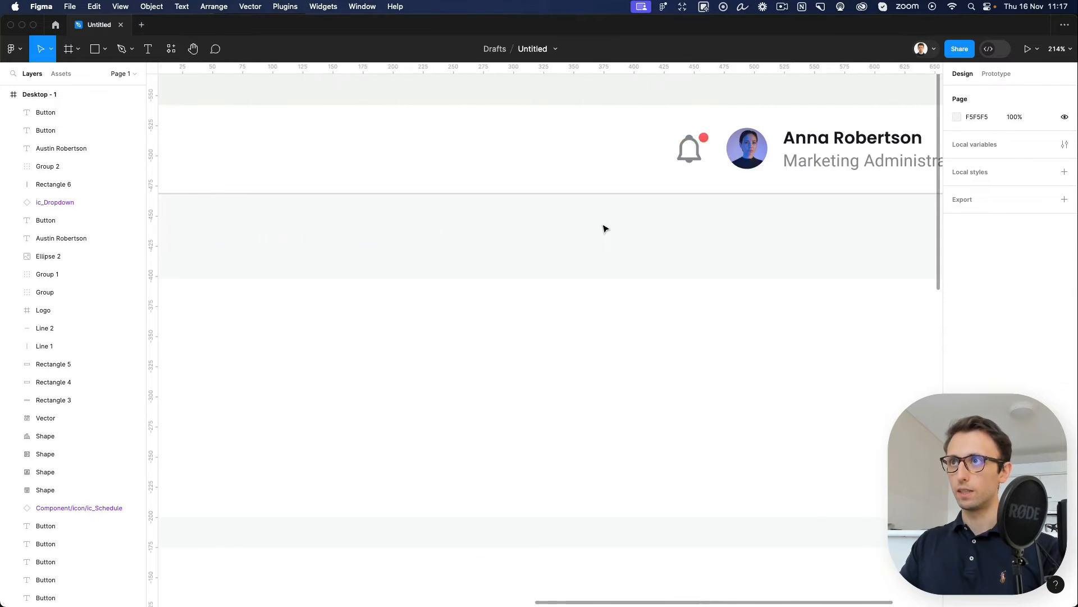
double_click(771, 148)
scroll(549, 197, "left", 20)
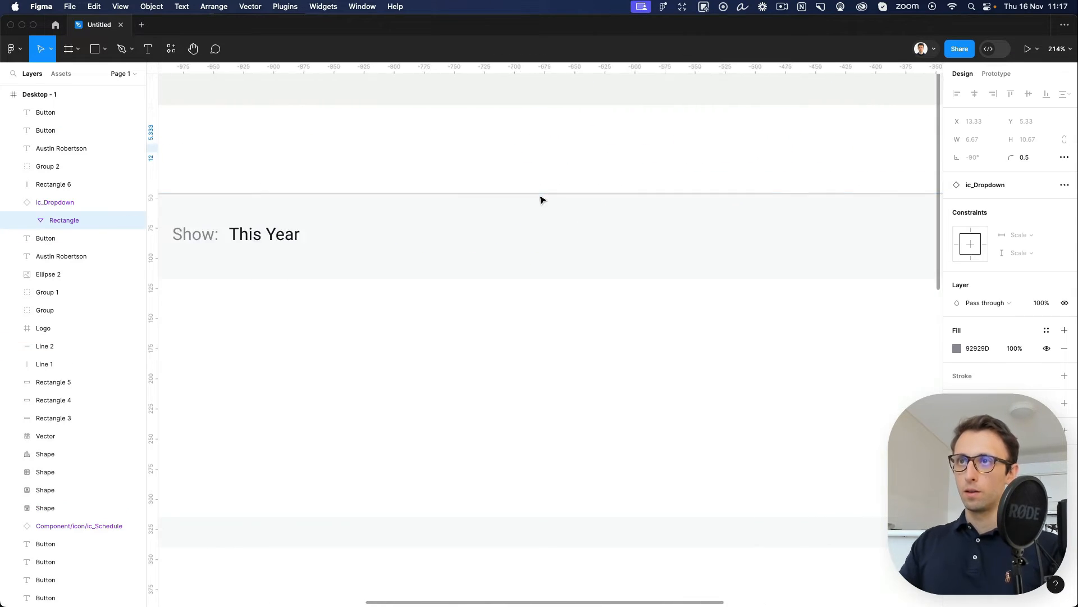
left_click(449, 234)
key("ctrl+v")
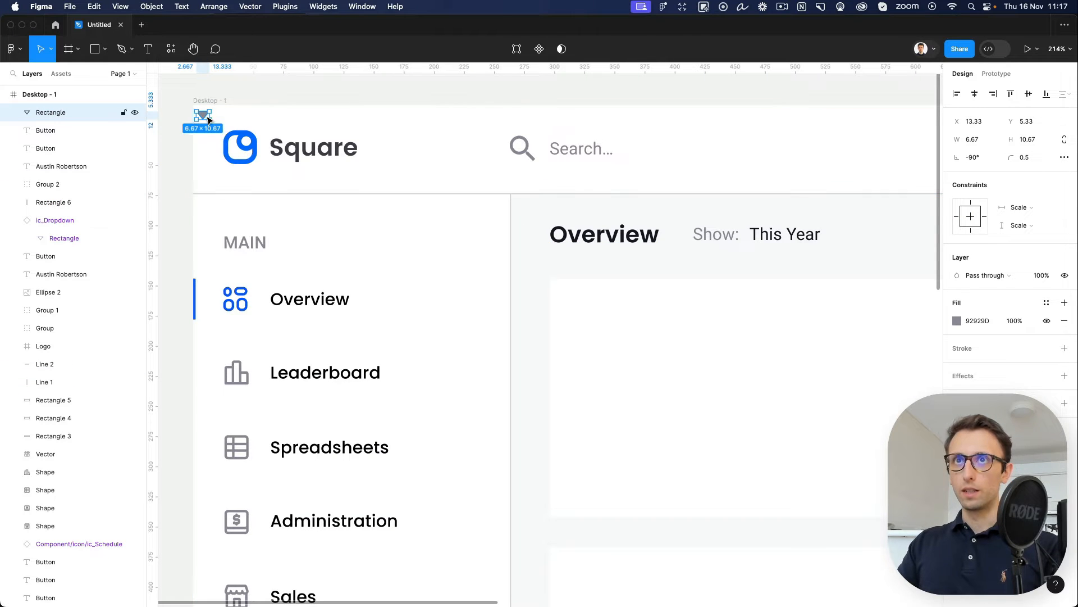
left_click_drag(206, 119, 840, 237)
scroll(840, 237, "right", 5)
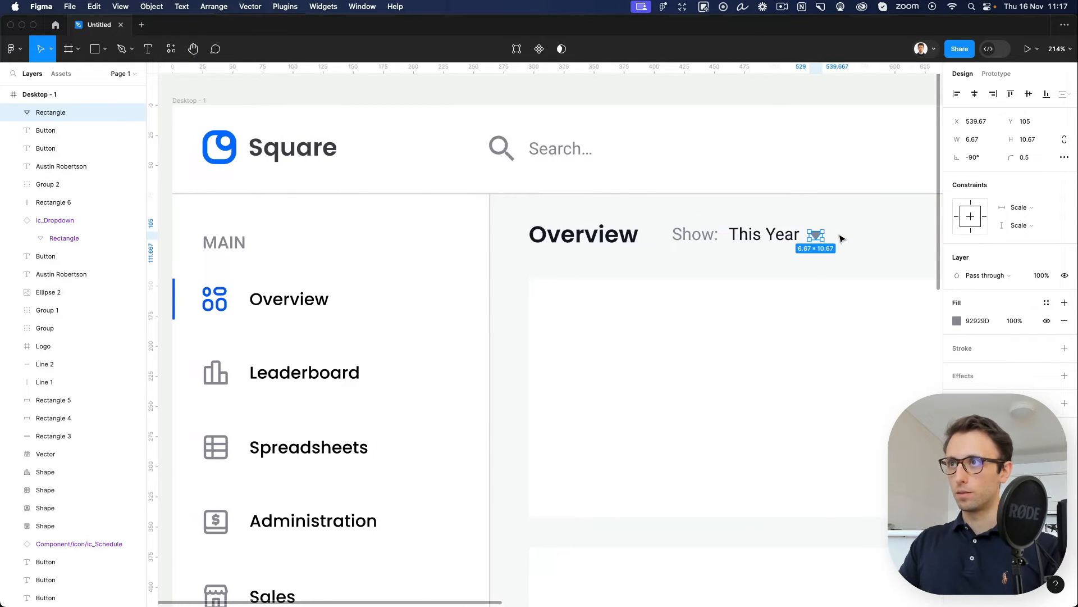
key("Left")
key("Left")
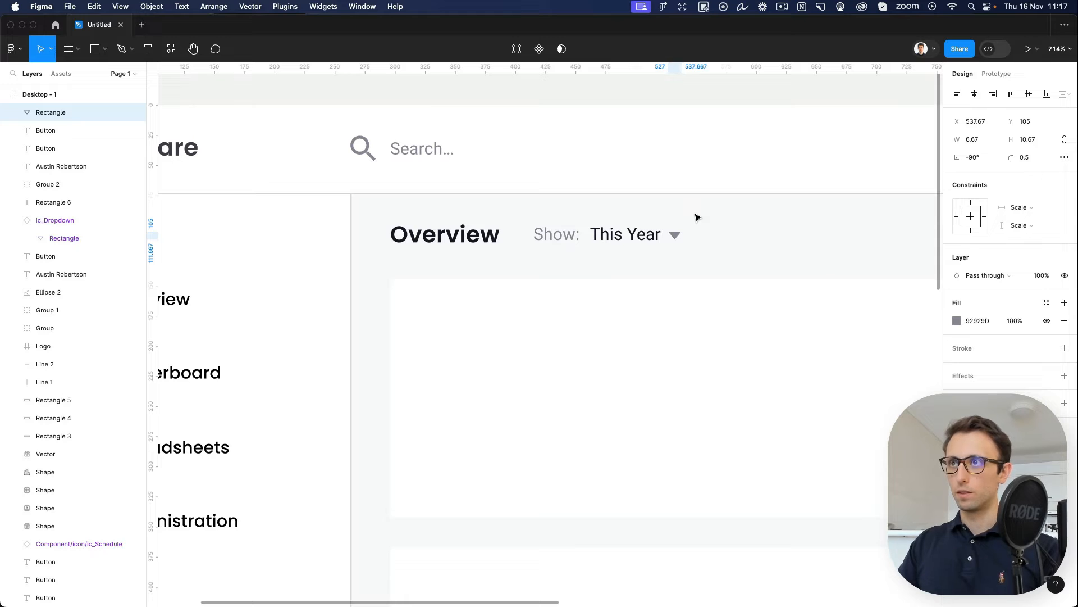
scroll(706, 217, "left", 3)
left_click(708, 221)
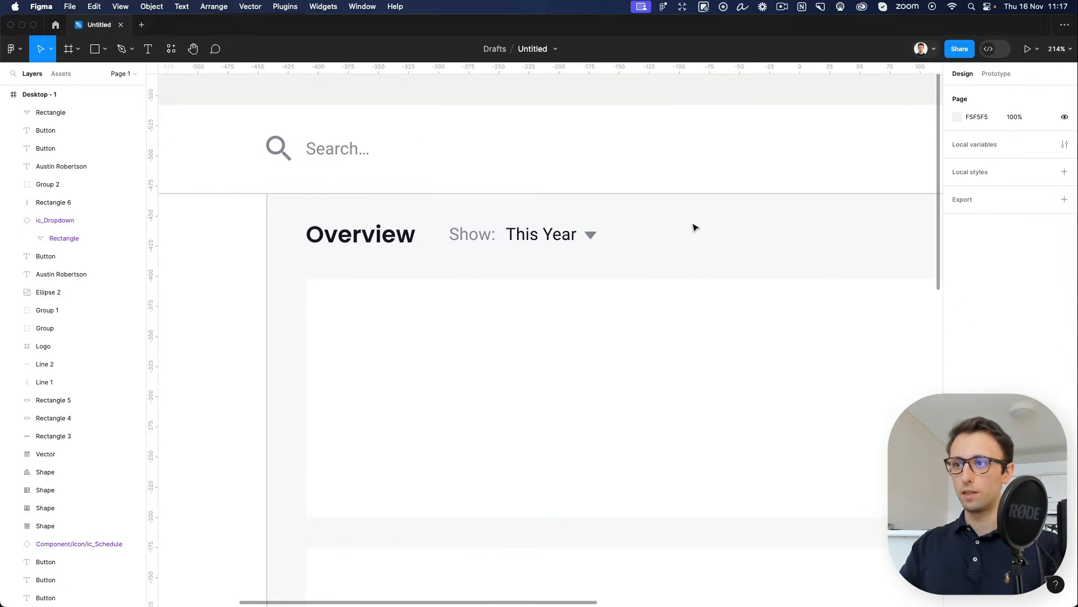
Step: Duplicate the Overview heading and place the copy in the same row below the header's profile area at X 1197, Y 100
scroll(695, 227, "down", 2)
scroll(695, 227, "right", 5)
left_click(402, 237)
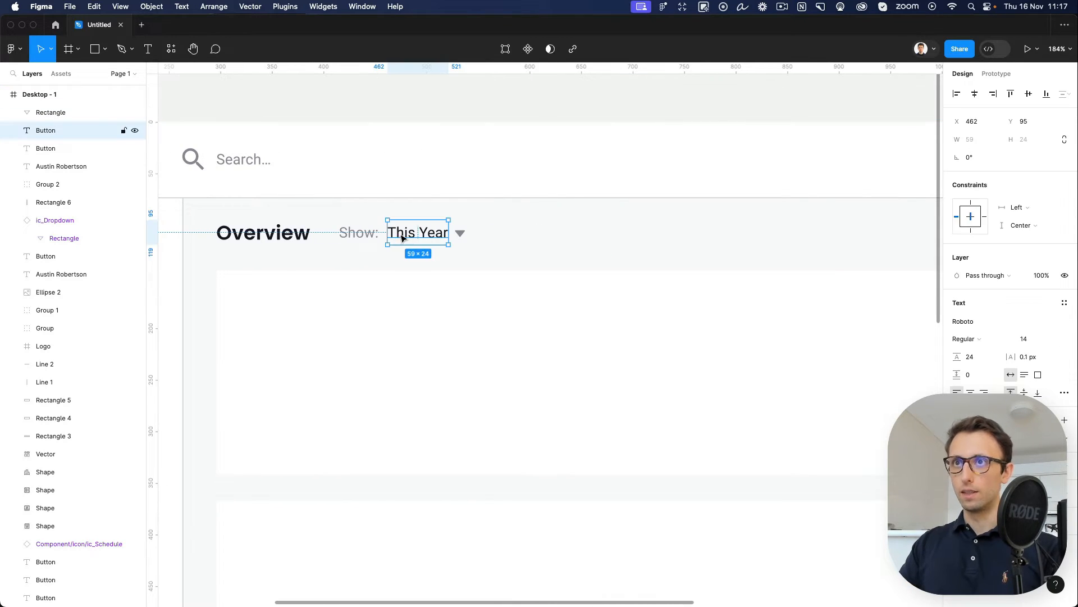
left_click(263, 232)
scroll(225, 232, "right", 2)
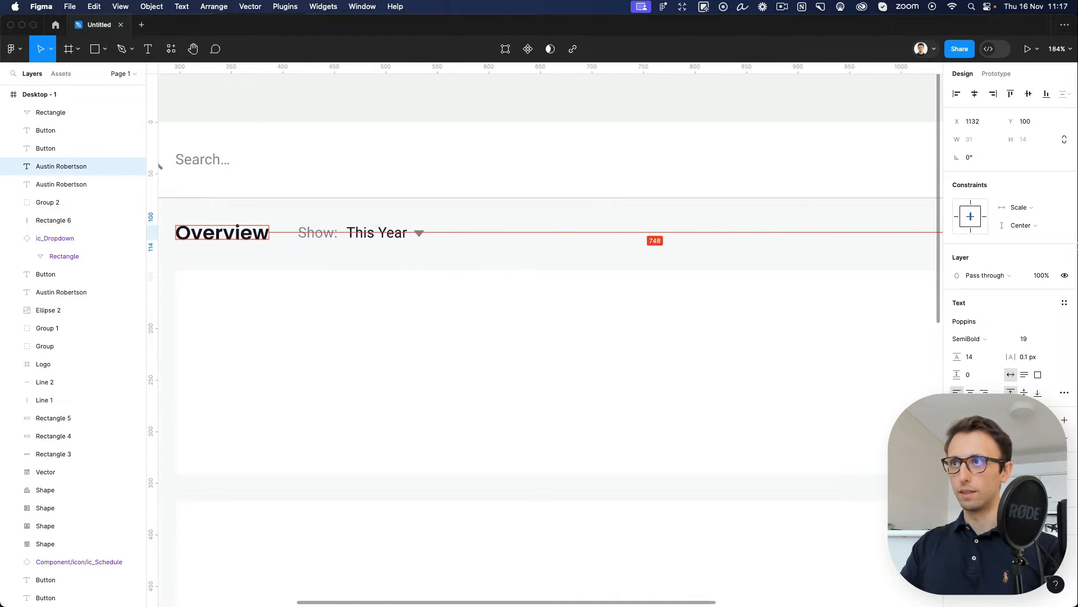
left_click_drag(1077, 246, 749, 256)
scroll(751, 256, "right", 2)
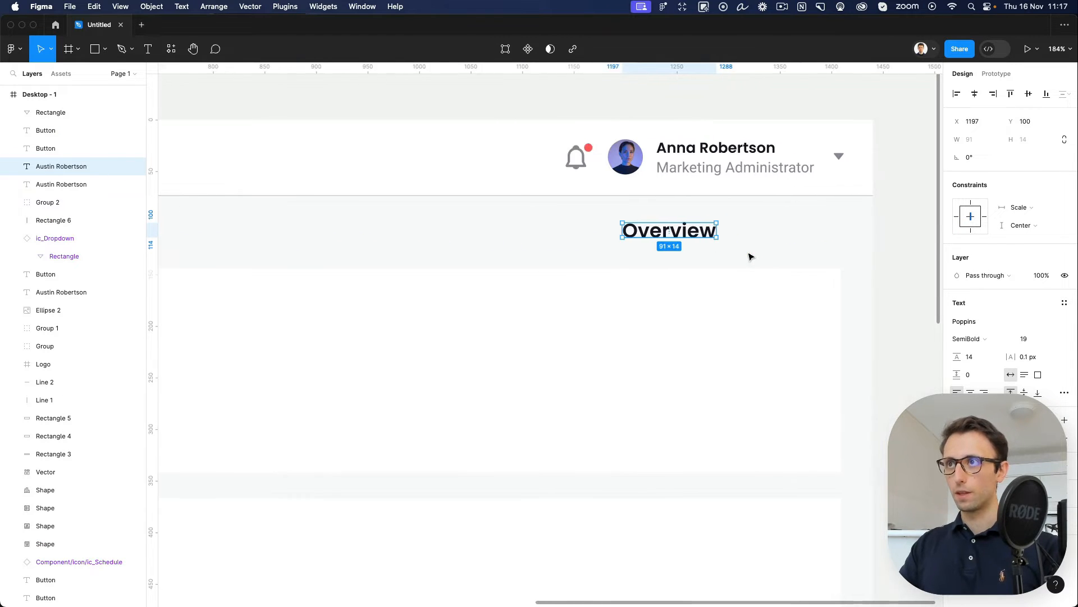
scroll(751, 256, "right", 2)
left_click(736, 250)
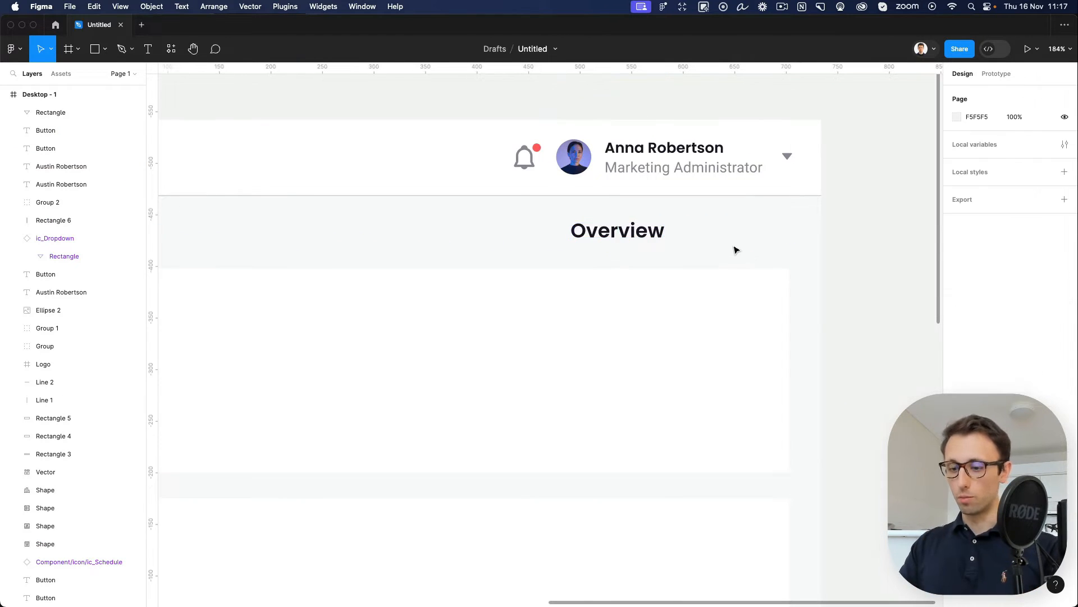
Step: Draw a button rectangle about 141 × 41 flush with the first card's far edge at X 1268, Y 87, filled with 0073FF
key("r")
mouse_move(794, 220)
left_mouse_down()
mouse_move(633, 256)
mouse_move(651, 263)
left_mouse_up()
left_click_drag(727, 246, 723, 235)
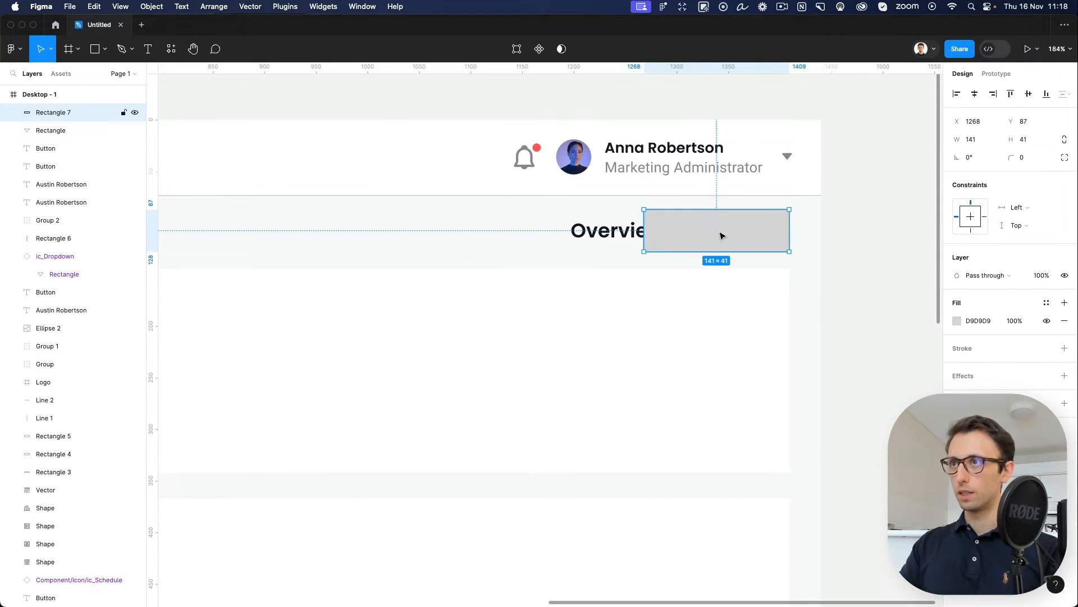
left_click(957, 321)
type("0073FF")
key("Return")
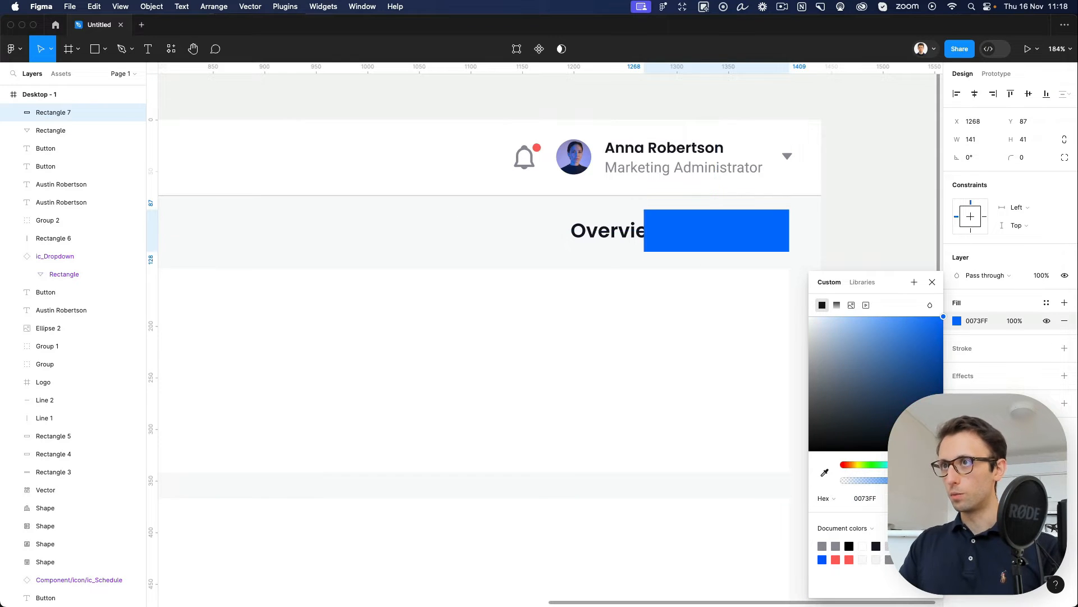
Step: Bring the copied Overview text in front of the blue rectangle and recolour it with the white sampled from the card
left_click(608, 232)
key("super+bracketright")
key("super+bracketright")
key("super+bracketright")
key("super+bracketright")
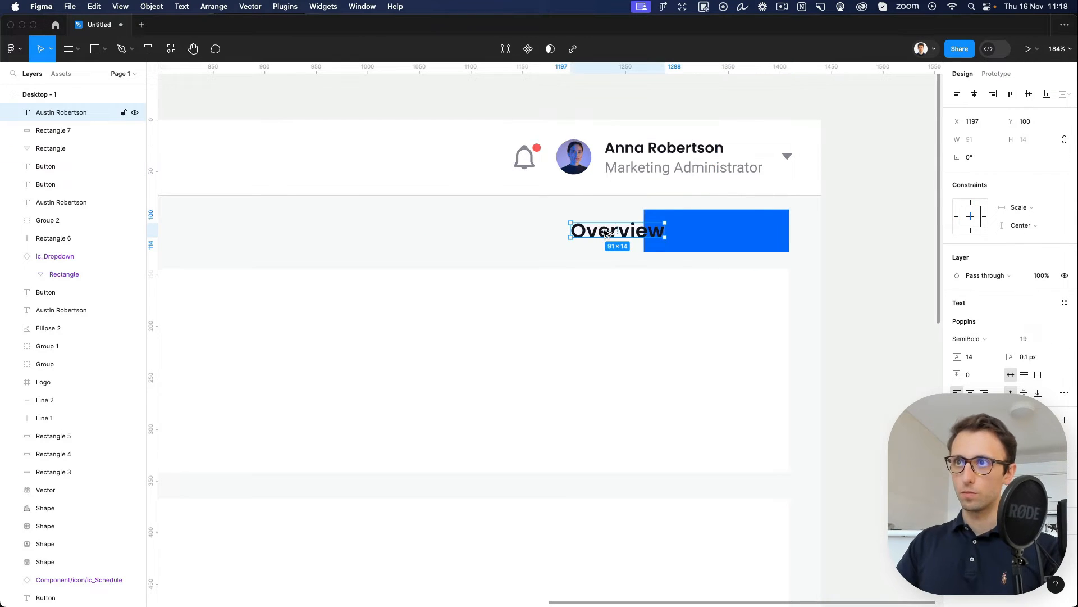
key("i")
left_click(673, 313)
Step: Move the white text onto the blue rectangle at X 1293 and change it to "Generate Report"
left_click_drag(642, 231, 742, 231)
double_click(742, 230)
type("Generate Report")
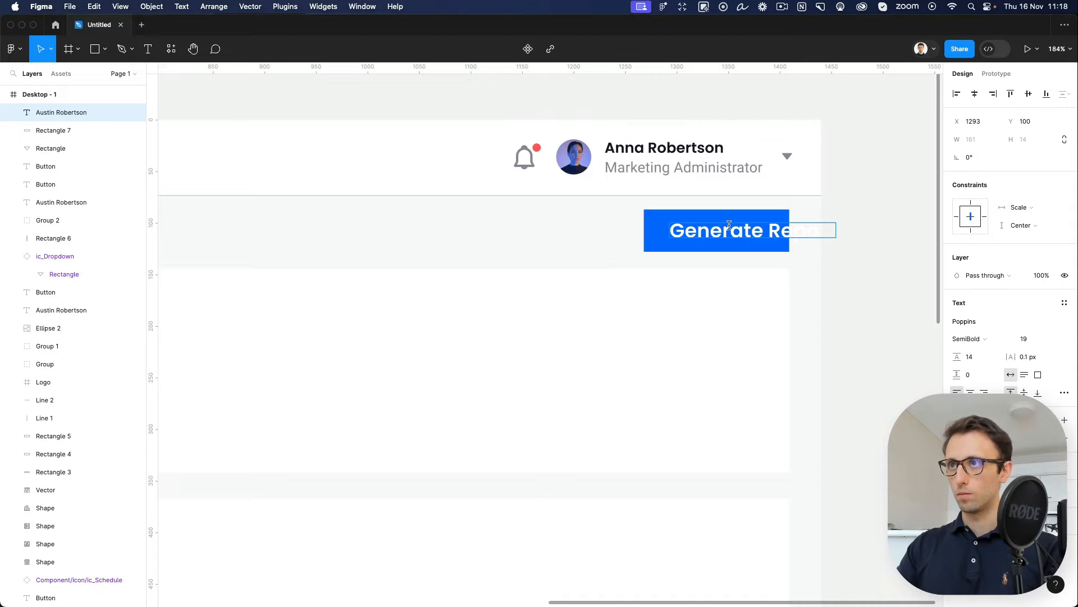
key("Escape")
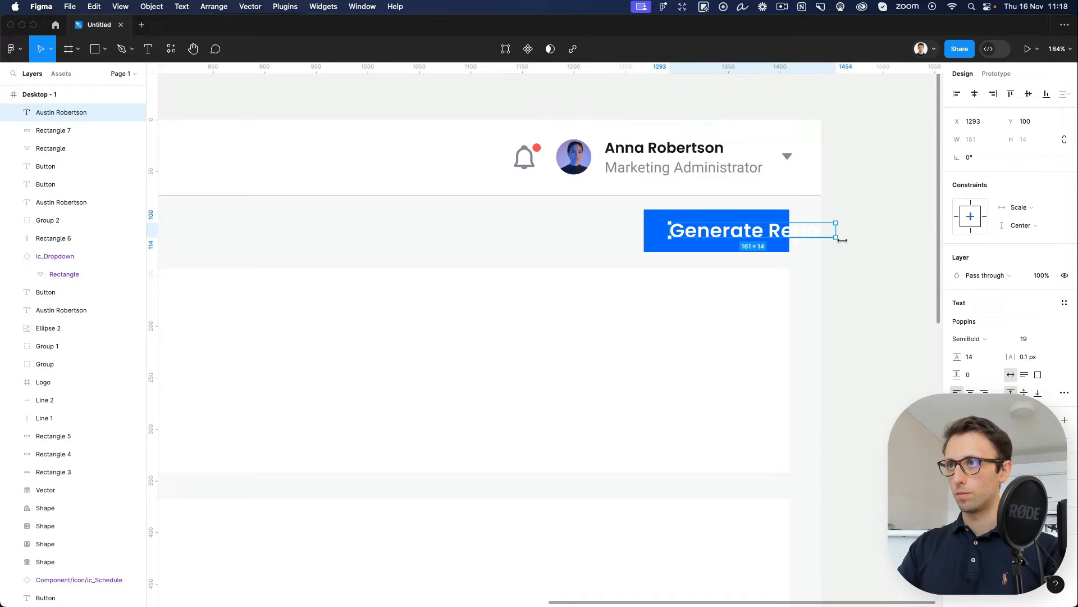
Step: Set the "Generate Report" label's font size to 13 and move it within the blue button to X 1286
left_click(1020, 340)
key("Down")
key("Down")
key("Down")
key("Down")
key("Down")
key("Down")
key("Down")
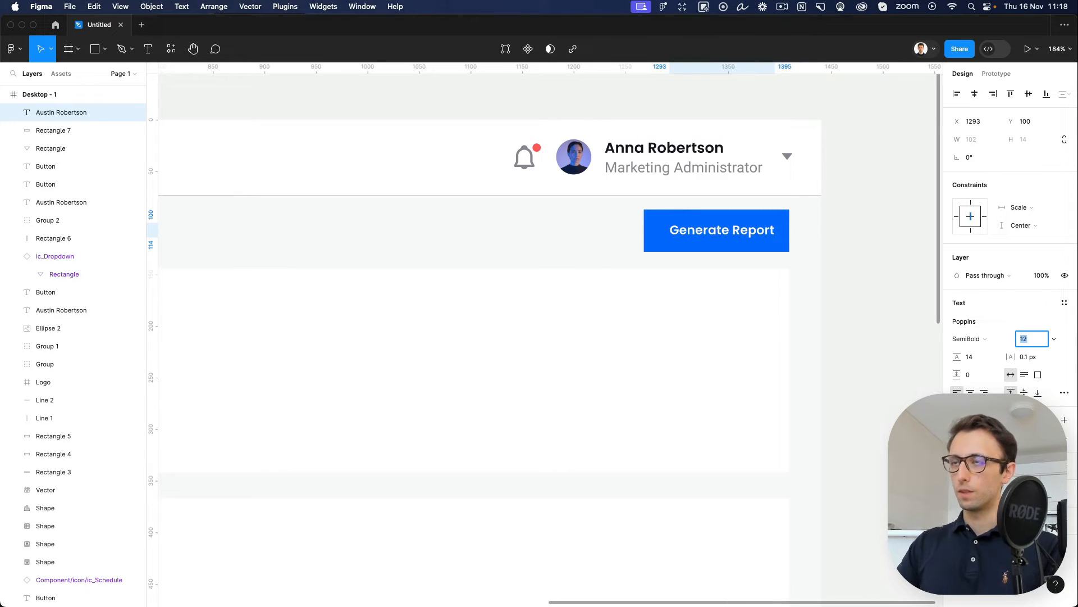
key("Up")
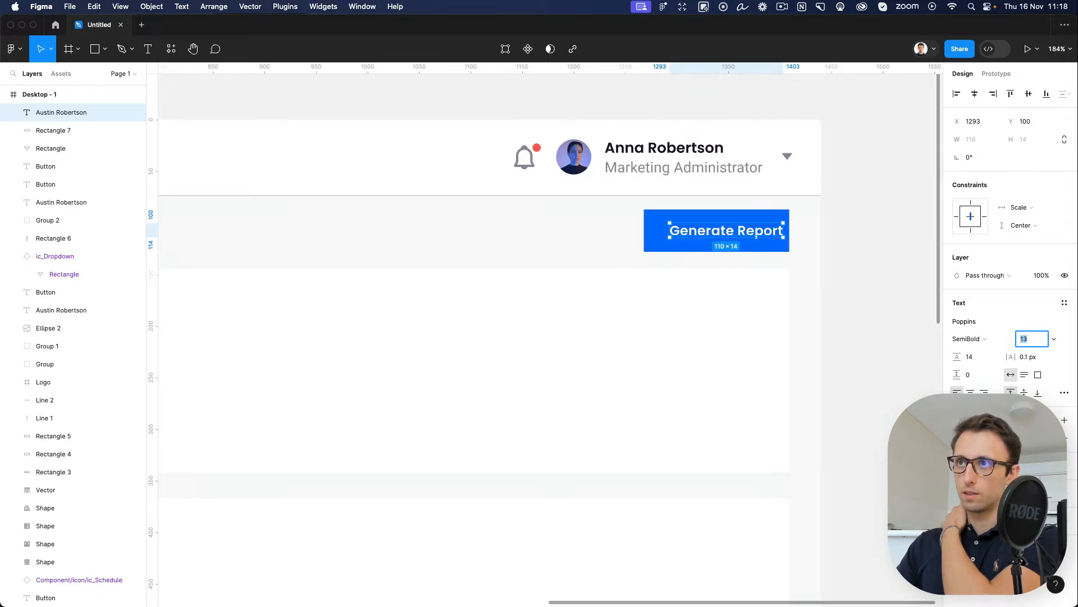
key("Up")
key("Down")
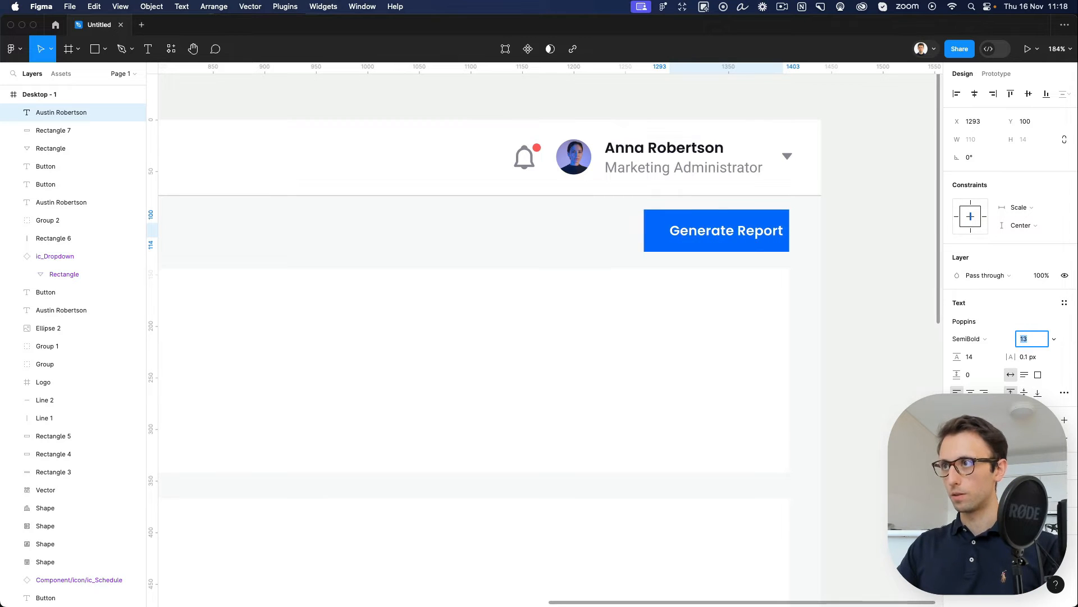
left_click_drag(752, 231, 743, 231)
key("Escape")
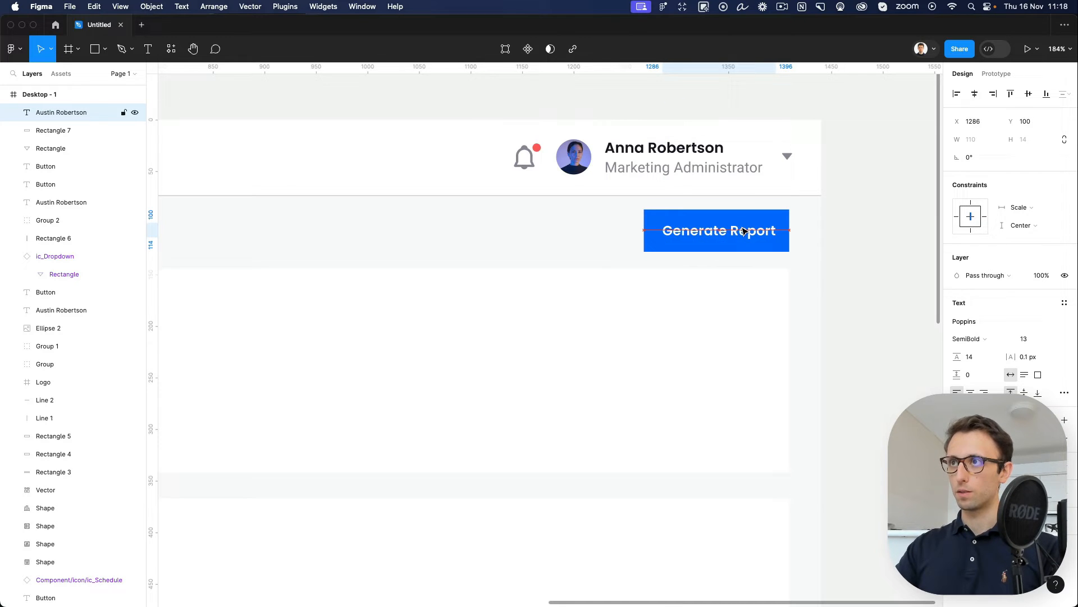
Step: Round the blue button rectangle's corners to 11 and extend its left edge to make it 156 wide
left_click(770, 217)
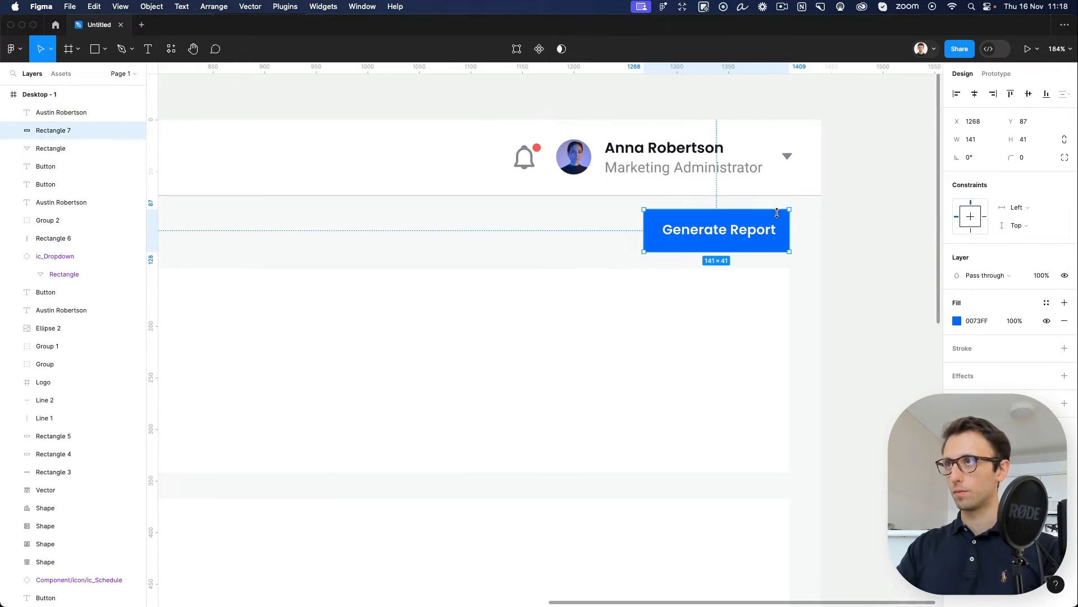
left_click_drag(1010, 154, 49, 153)
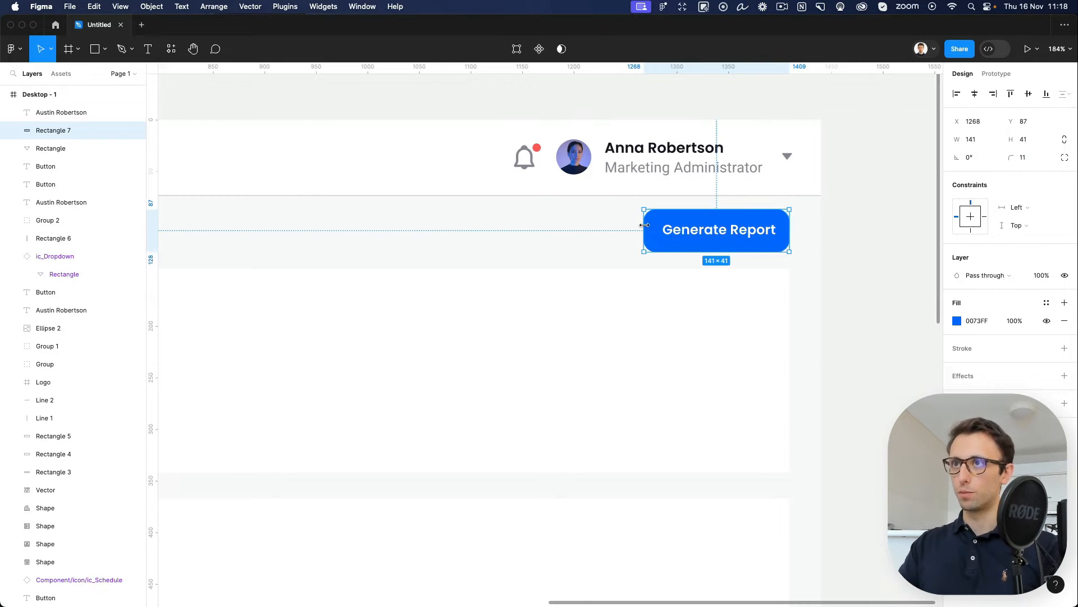
left_click_drag(644, 227, 631, 227)
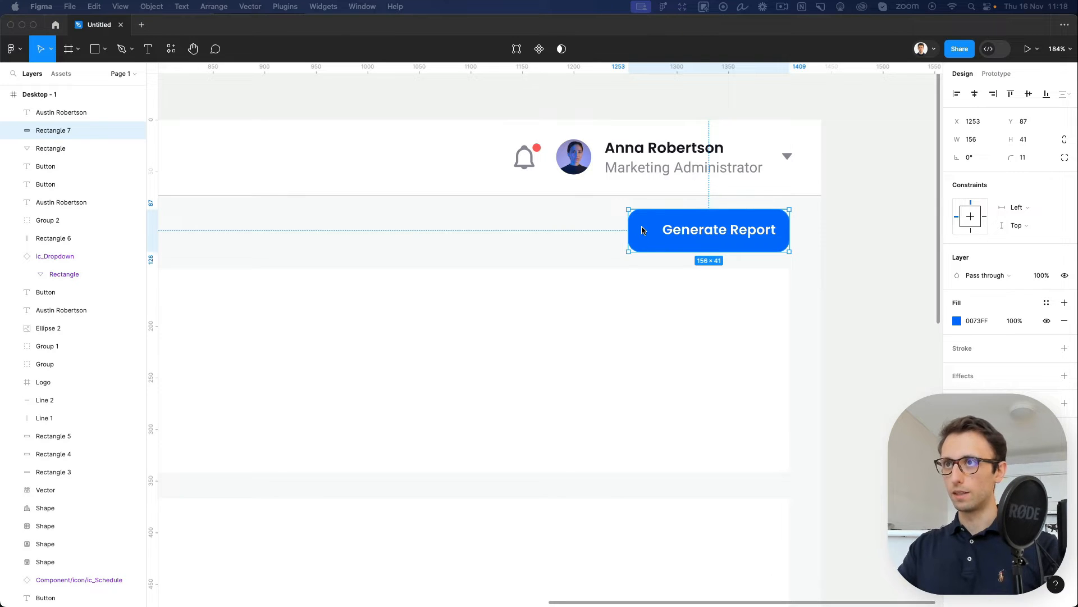
Step: Paste the white download-document icon and place it inside the blue button before the "Generate Report" label
scroll(643, 230, "up", 5)
key("super+v")
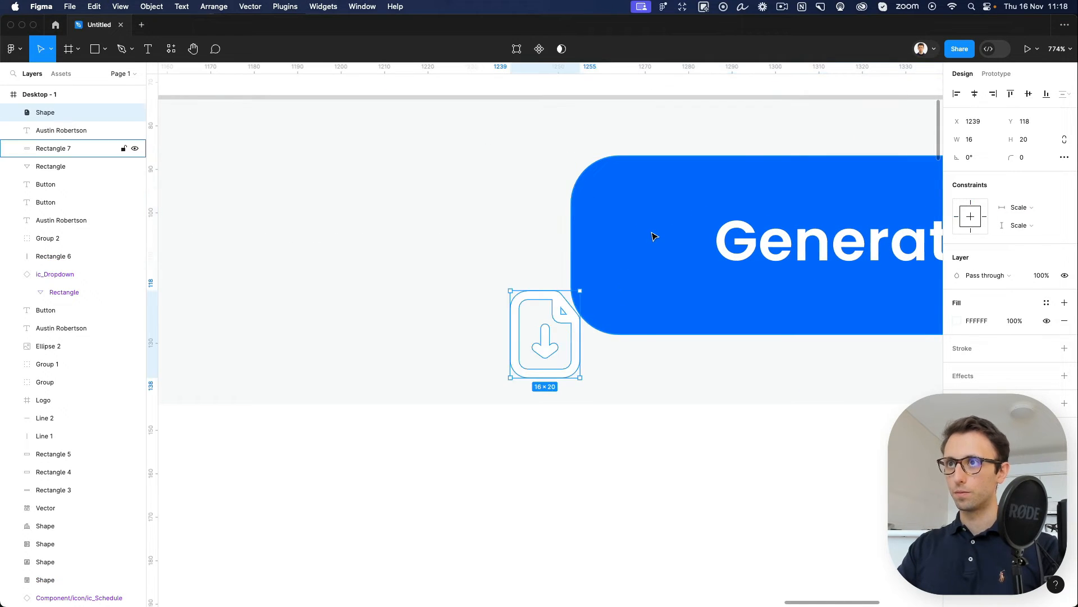
left_click_drag(529, 338, 753, 262)
scroll(629, 247, "down", 3)
left_click(601, 226)
Step: Turn the icon, label and button rectangle into a horizontal auto layout, aligned left and vertically centred, and widen it to 164
scroll(575, 228, "down", 3)
scroll(582, 228, "down", 1)
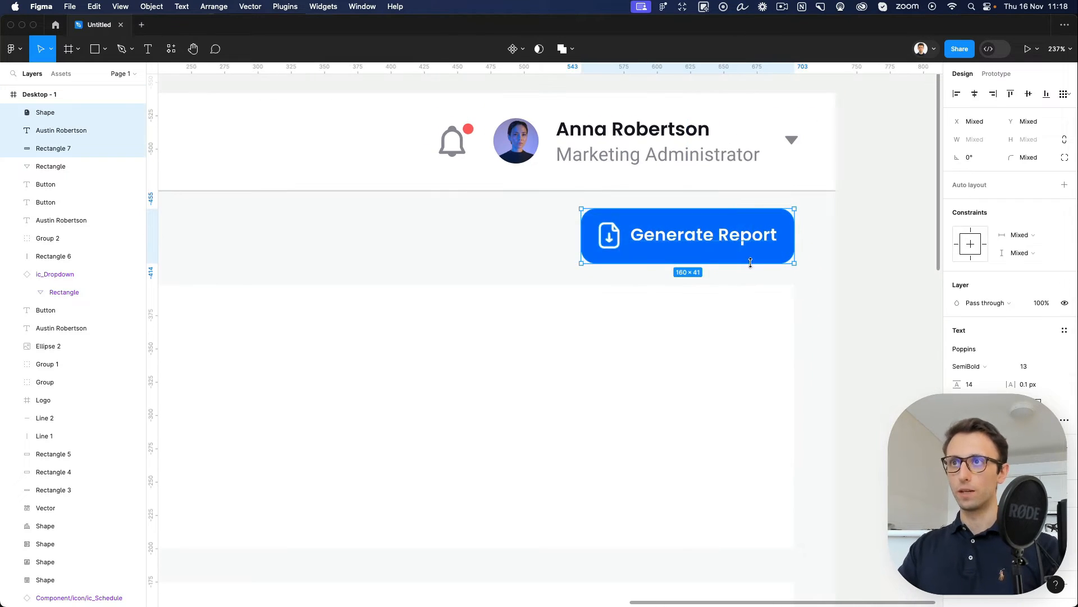
key("shift+a")
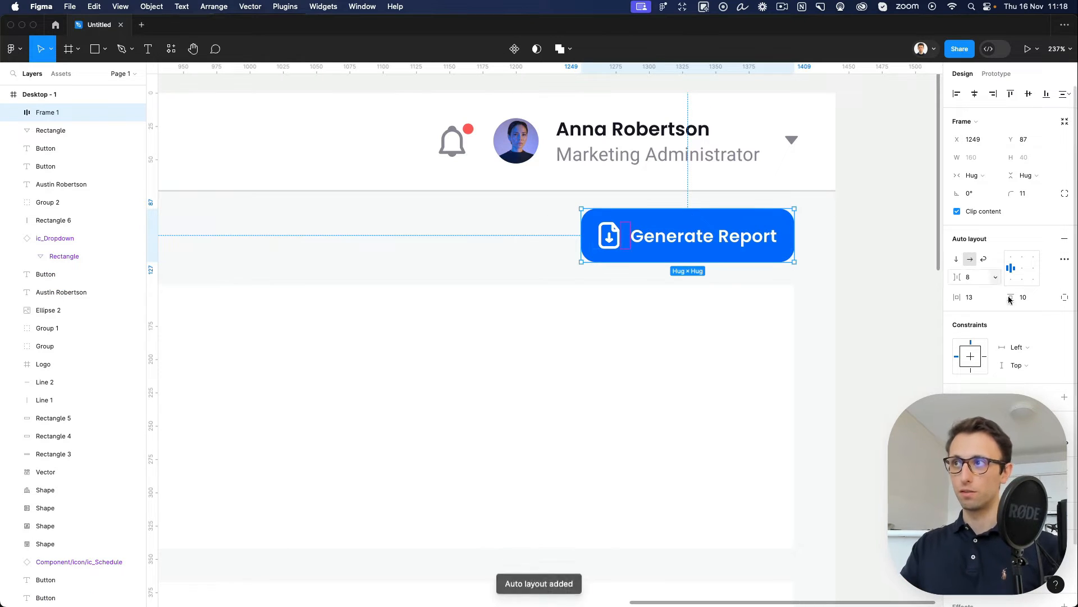
left_click(1011, 268)
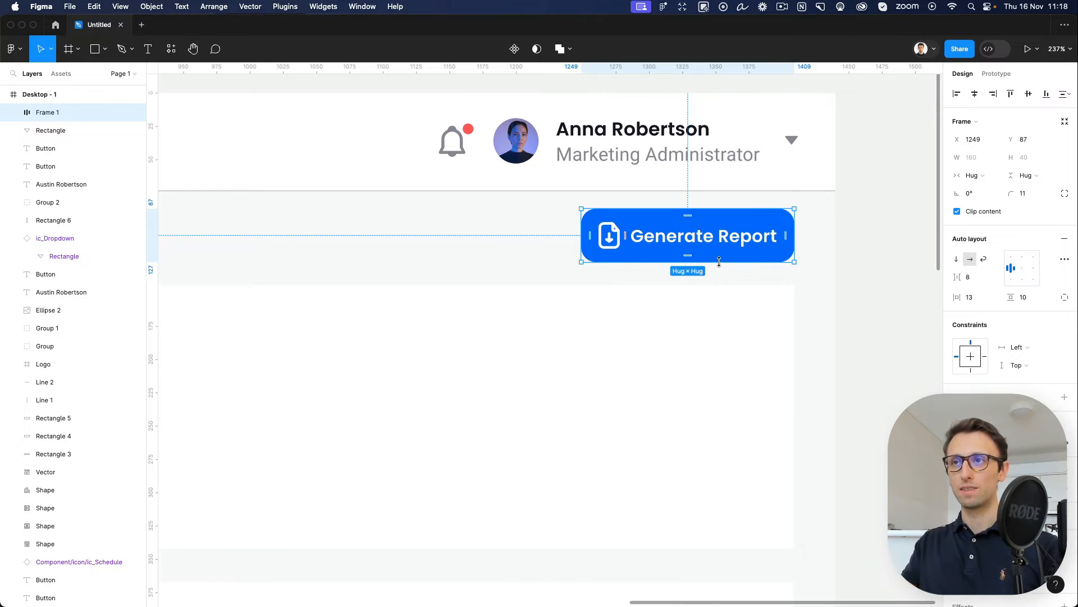
scroll(722, 264, "right", 2)
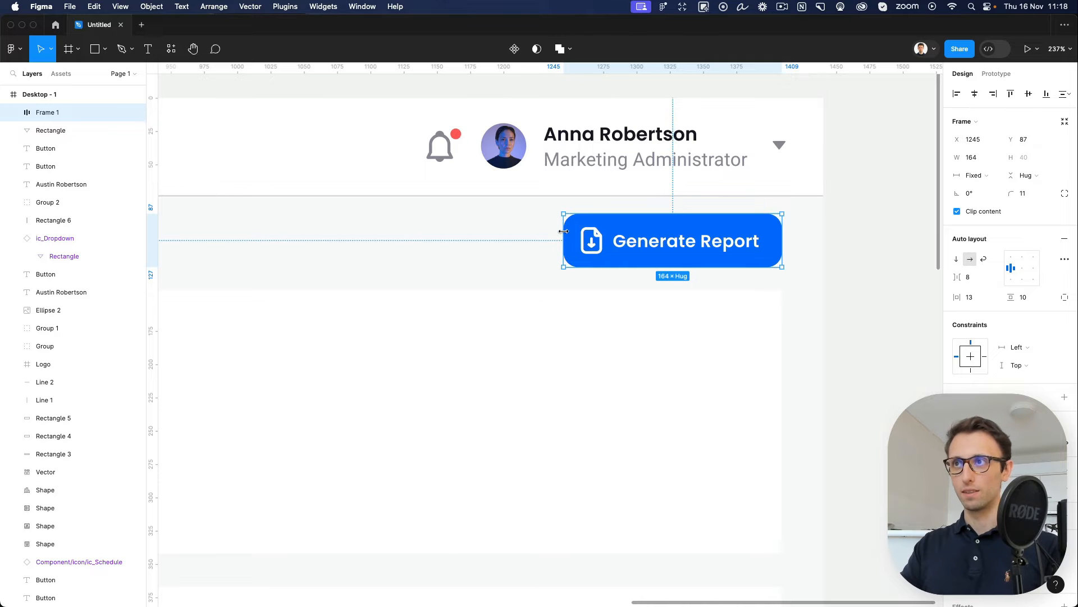
left_click(857, 246)
scroll(857, 245, "down", 8)
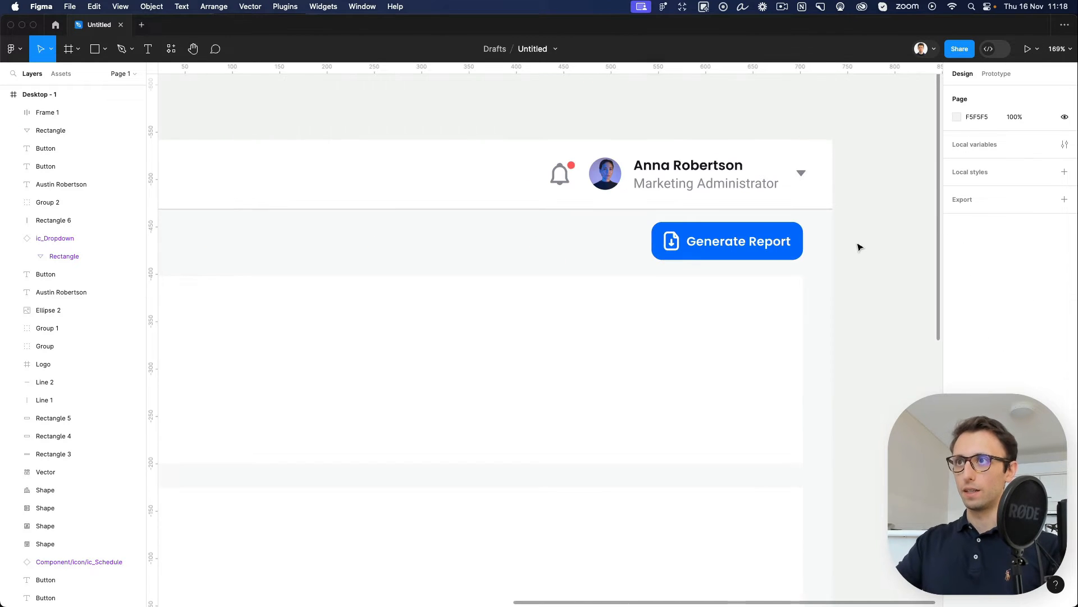
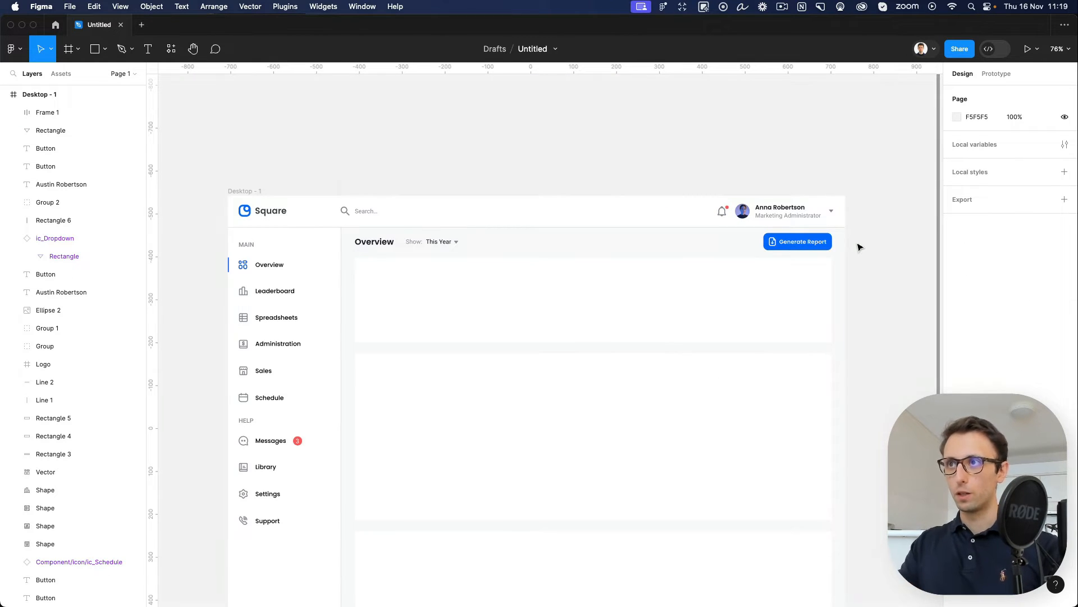
Step: Resize the first white card below the Overview heading to 225 × 152 and fill it with EEEEEE
left_click(470, 317)
left_click_drag(833, 342, 452, 322)
left_click(957, 321)
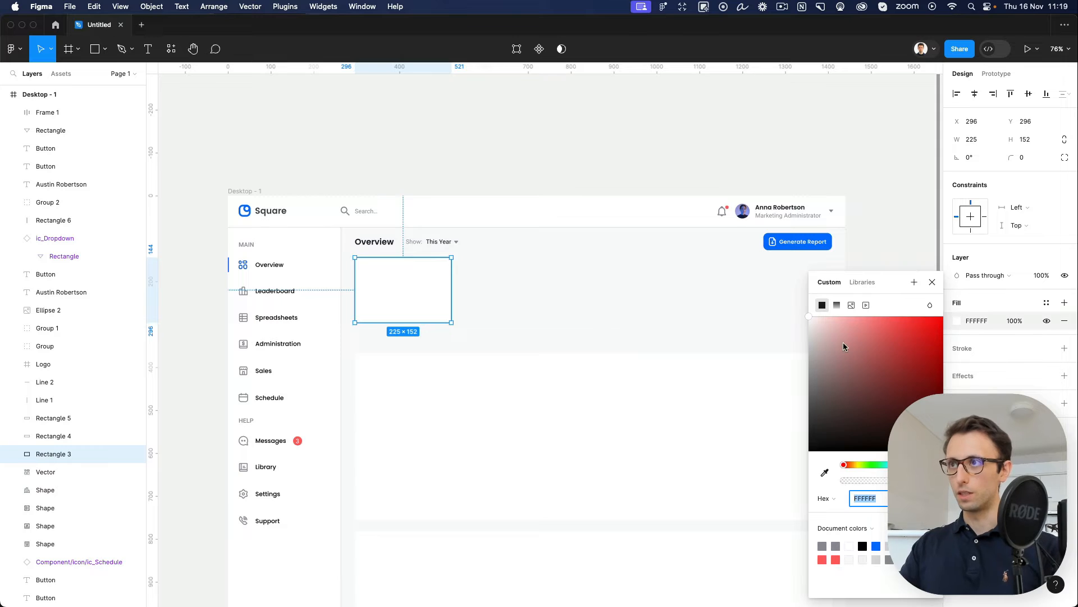
left_click(812, 326)
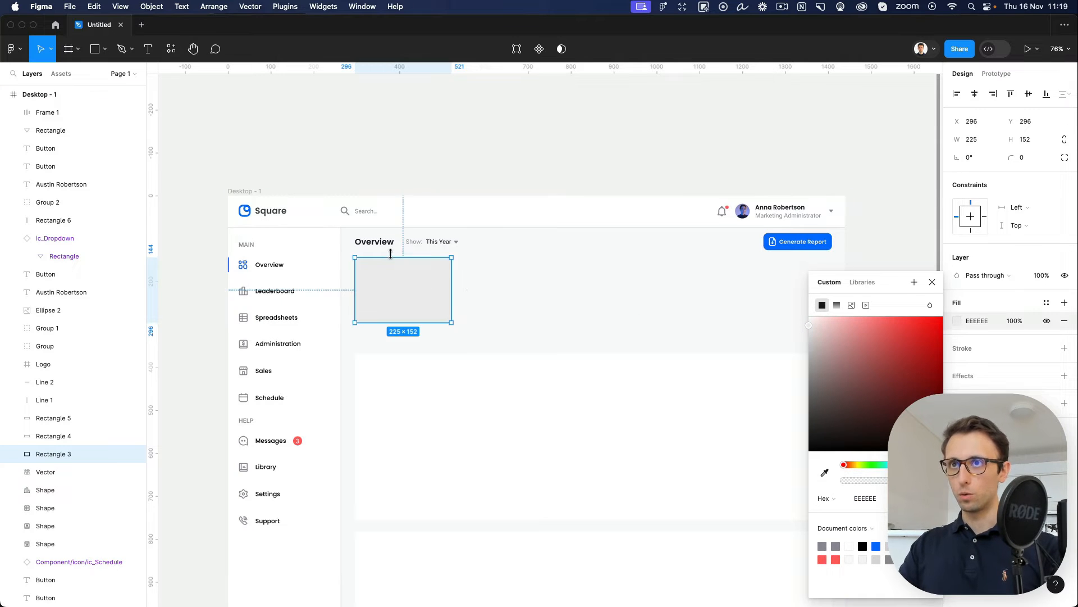
Step: Duplicate the grey card three times along the row with 19 px gaps to form four cards
scroll(390, 253, "up", 5)
scroll(476, 292, "down", 2)
left_click(480, 291)
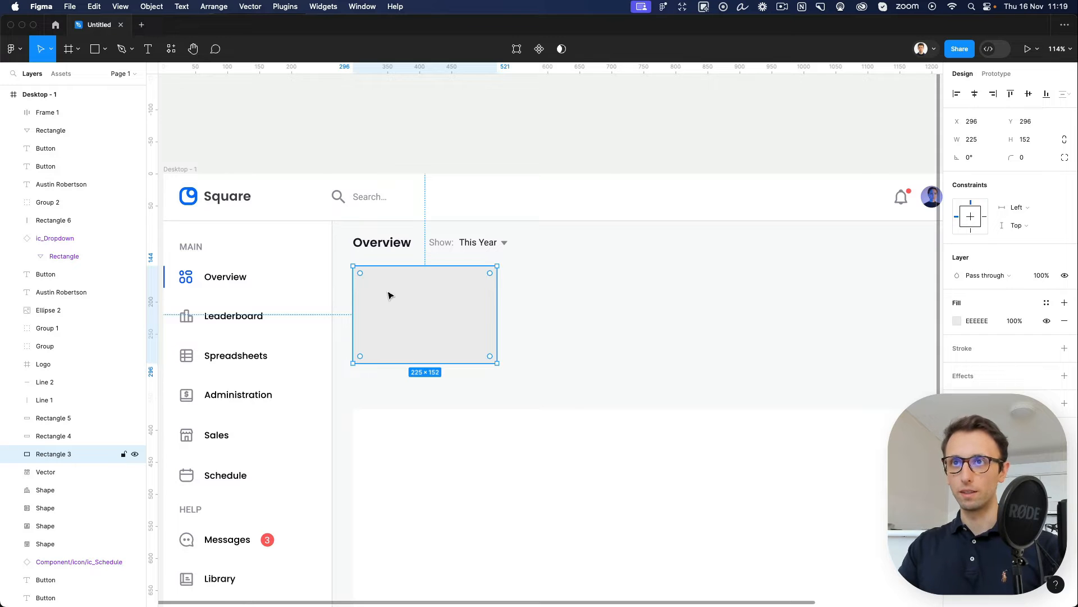
left_click_drag(375, 295, 534, 293)
key("super+d")
key("super+d")
scroll(534, 294, "right", 3)
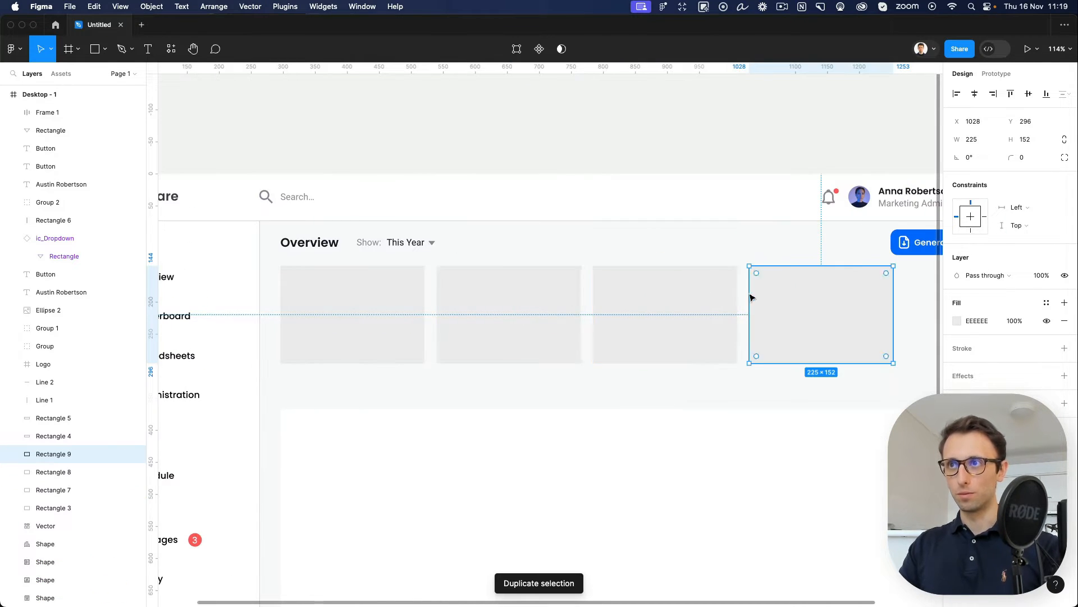
Step: Stretch the four grey cards together to a total width of 1113, matching the large card below
scroll(609, 292, "down", 4)
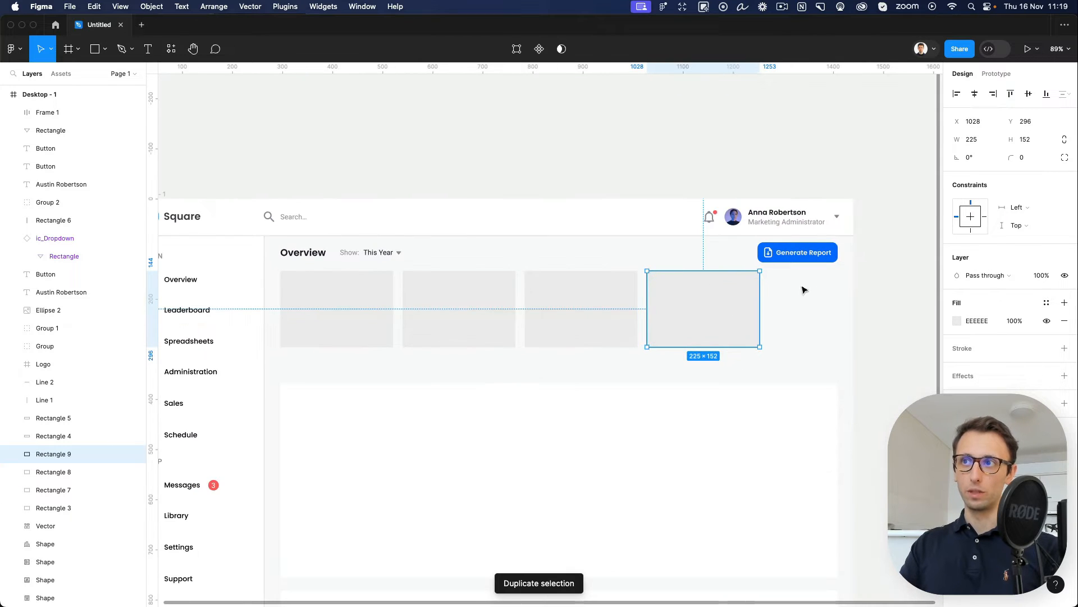
left_click_drag(815, 287, 355, 315)
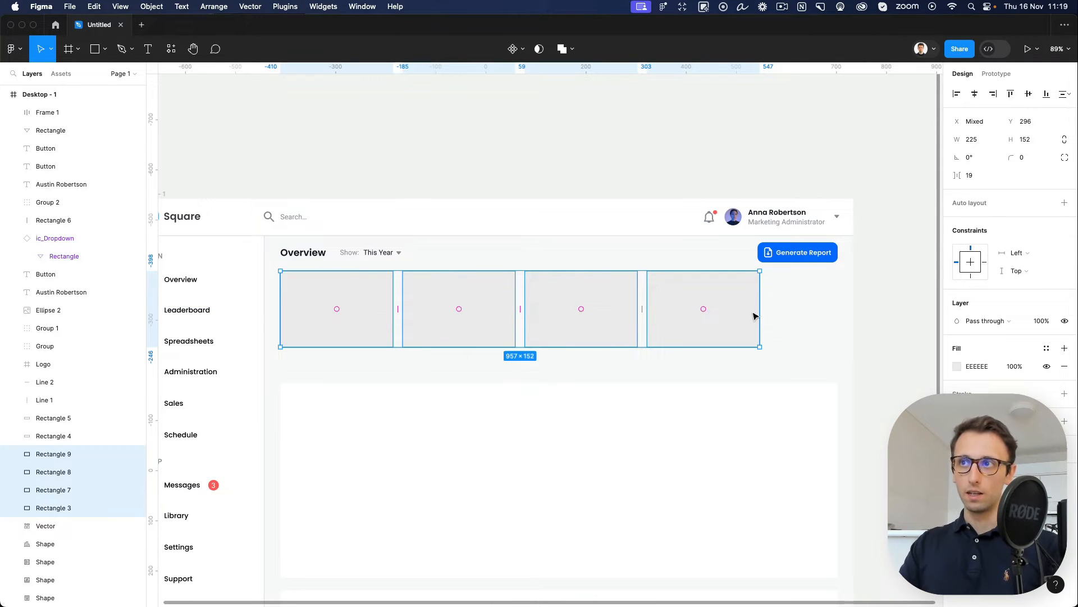
left_click_drag(759, 311, 839, 312)
left_click_drag(845, 311, 837, 311)
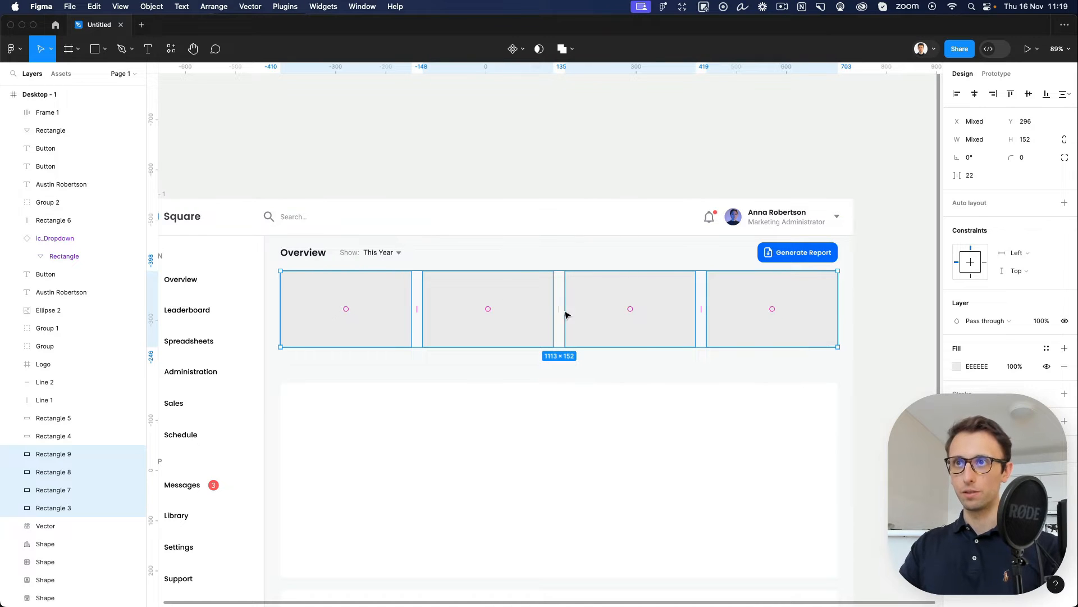
Step: Recolour the four cards with the large card's white fill FFFFFF and set their corner radius to 18
key("i")
left_click(516, 398)
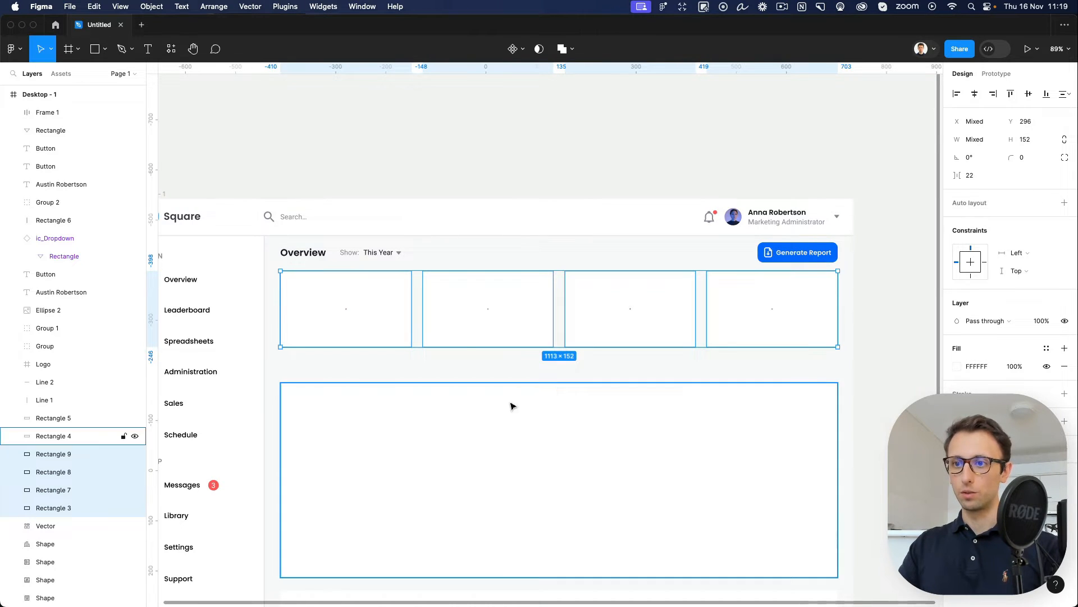
left_click_drag(1014, 158, 137, 158)
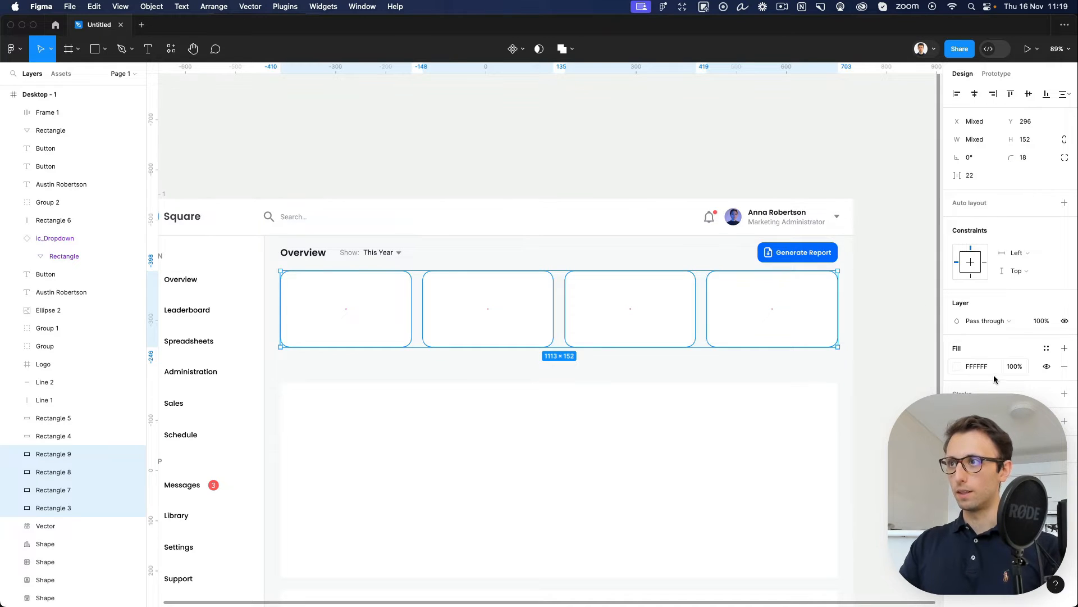
Step: Add a drop shadow to the four cards, adjusting its blur and setting the Y offset to 2
left_click(1064, 421)
left_click(957, 439)
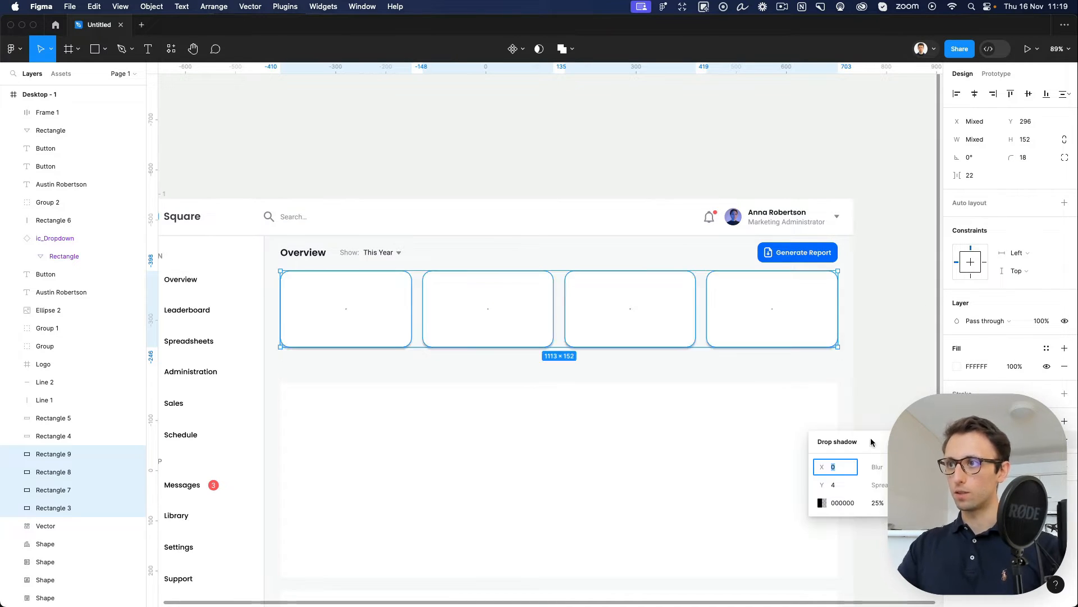
left_click(893, 466)
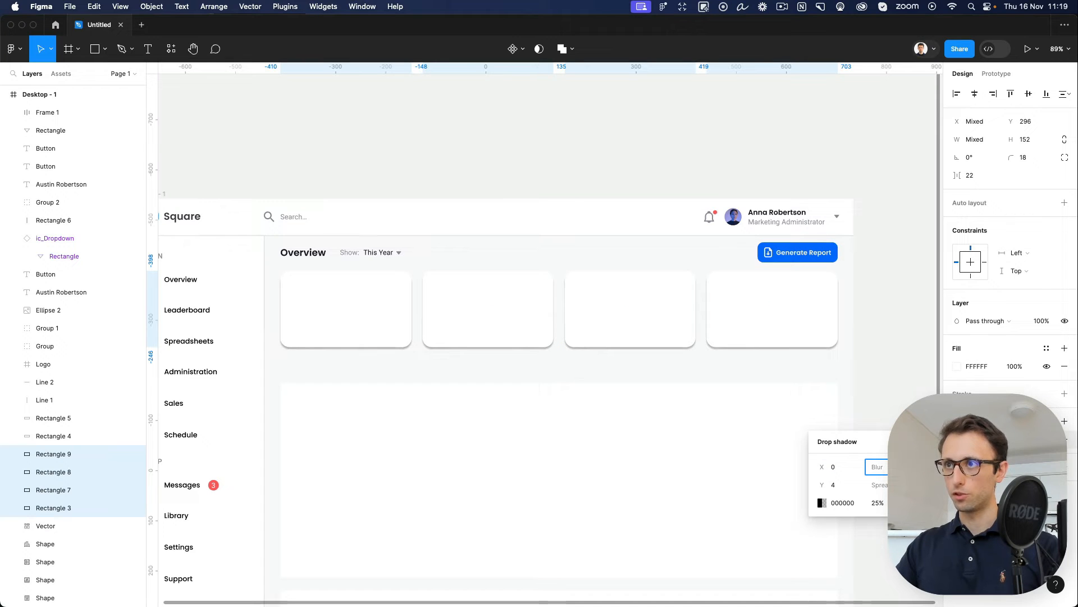
left_click(842, 482)
type("2")
key("Return")
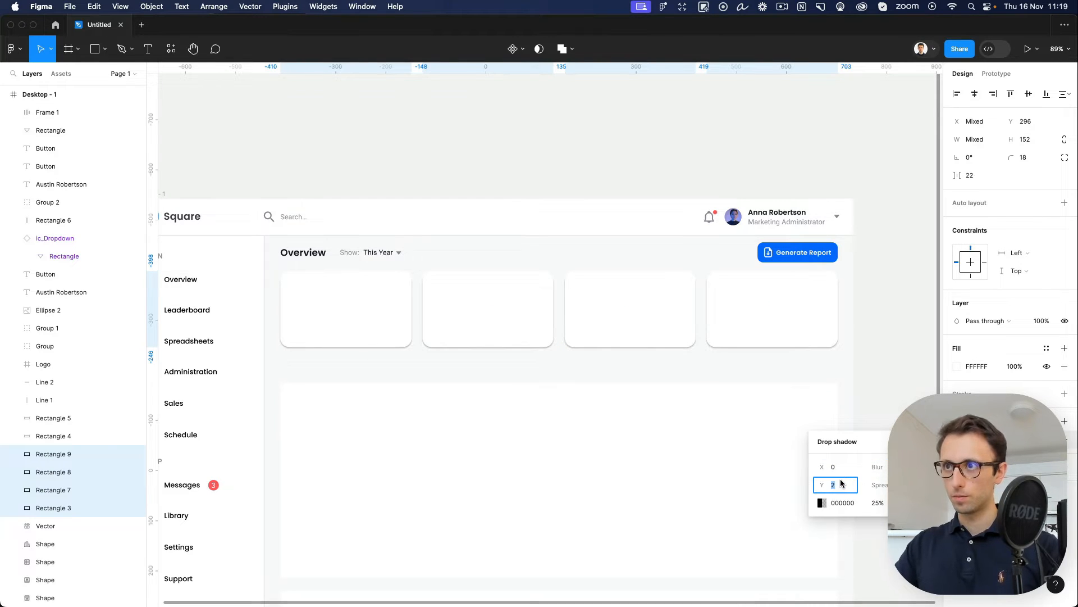
Step: Lower the drop shadow's opacity on the four cards to 6%
left_click(876, 503)
type("5")
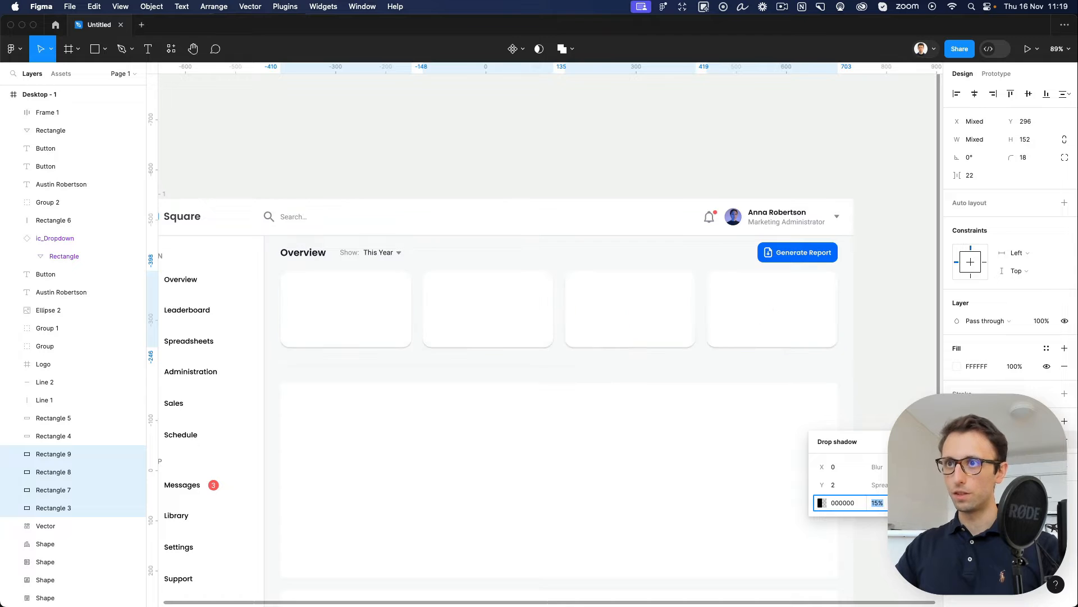
key("Return")
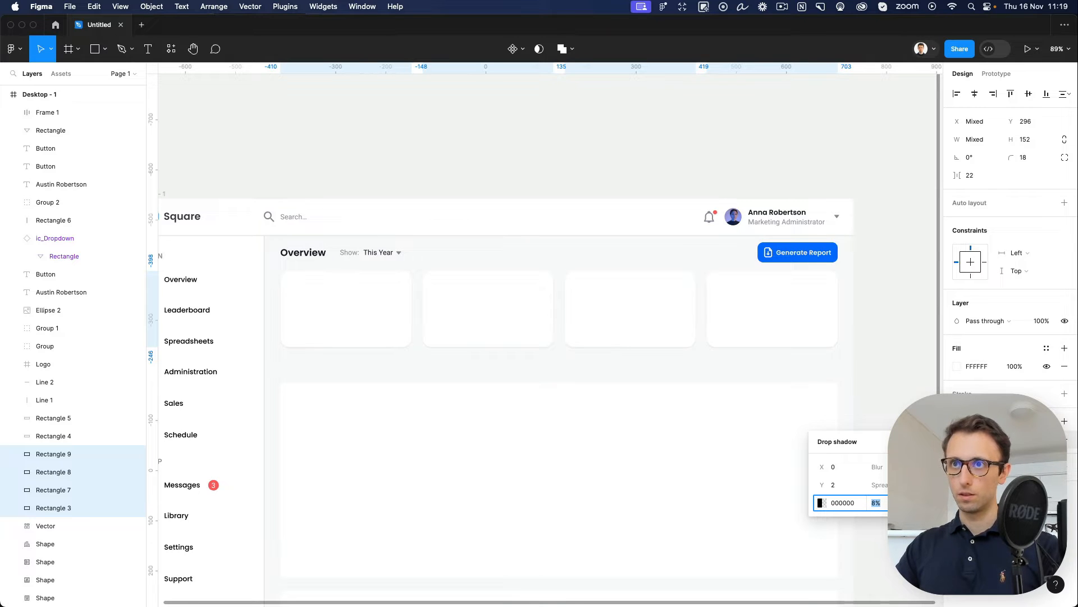
left_click(528, 366)
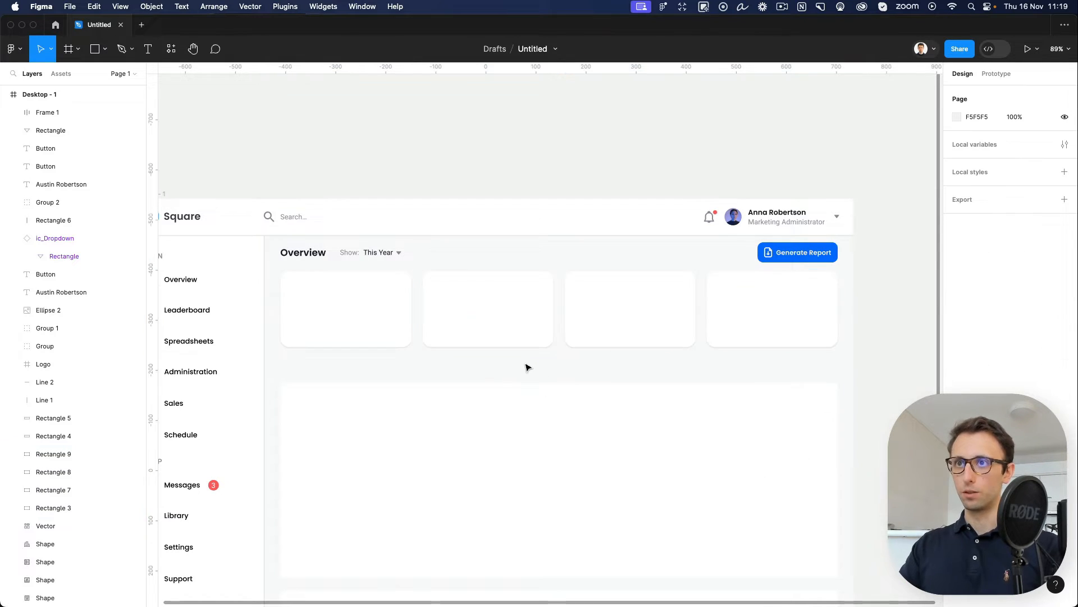
Step: Copy the Overview title into the upper-left area of the first card and change its text to Sales
scroll(520, 355, "left", 5)
scroll(519, 355, "up", 5)
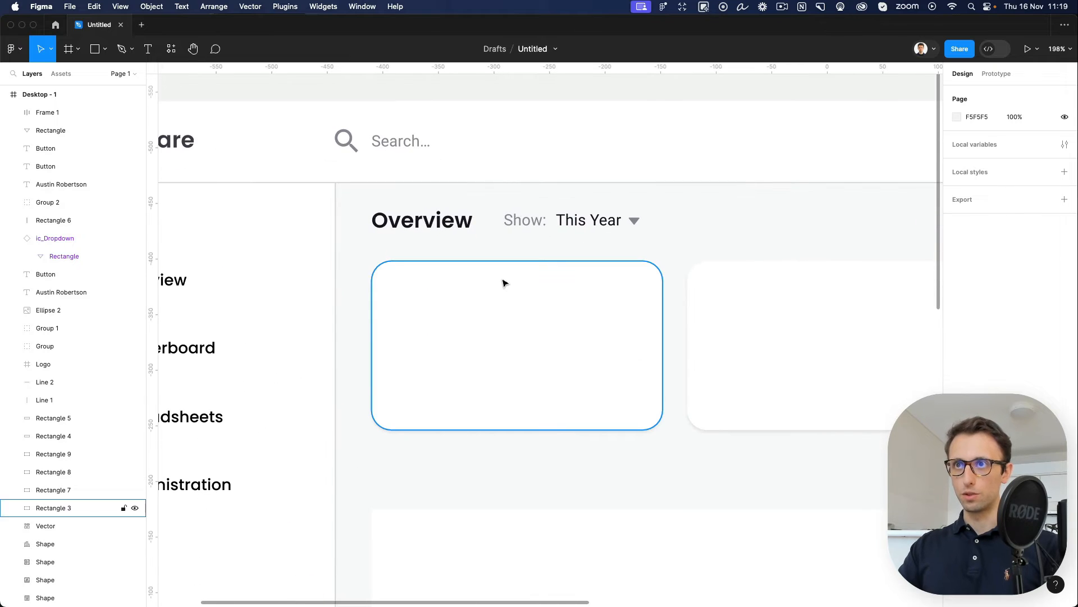
left_click(503, 282)
left_click(434, 222)
key("super+c")
left_click(456, 297)
key("super+v")
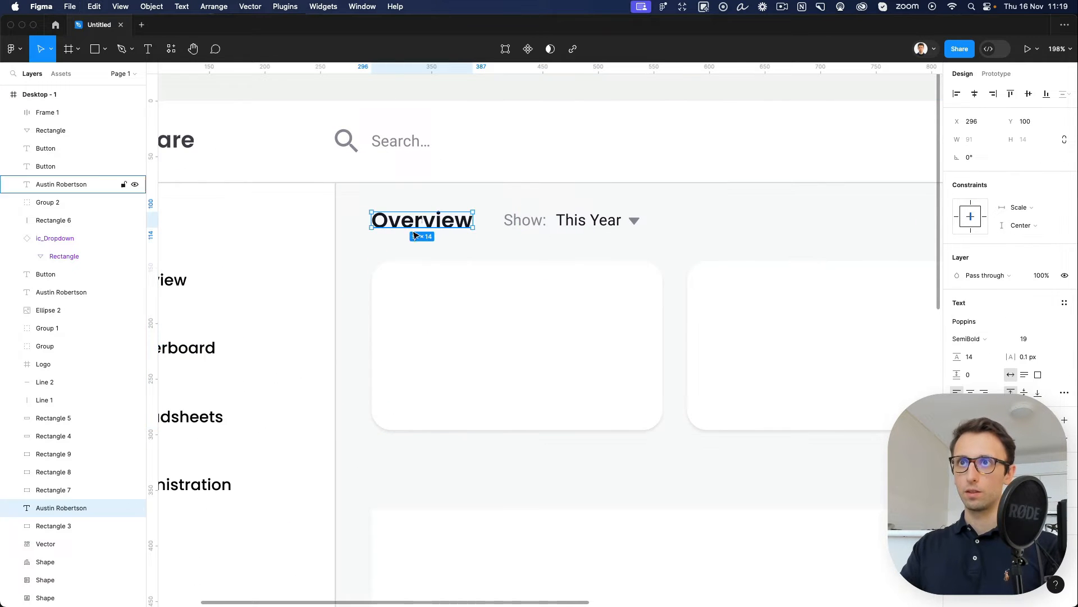
left_click_drag(415, 225, 437, 297)
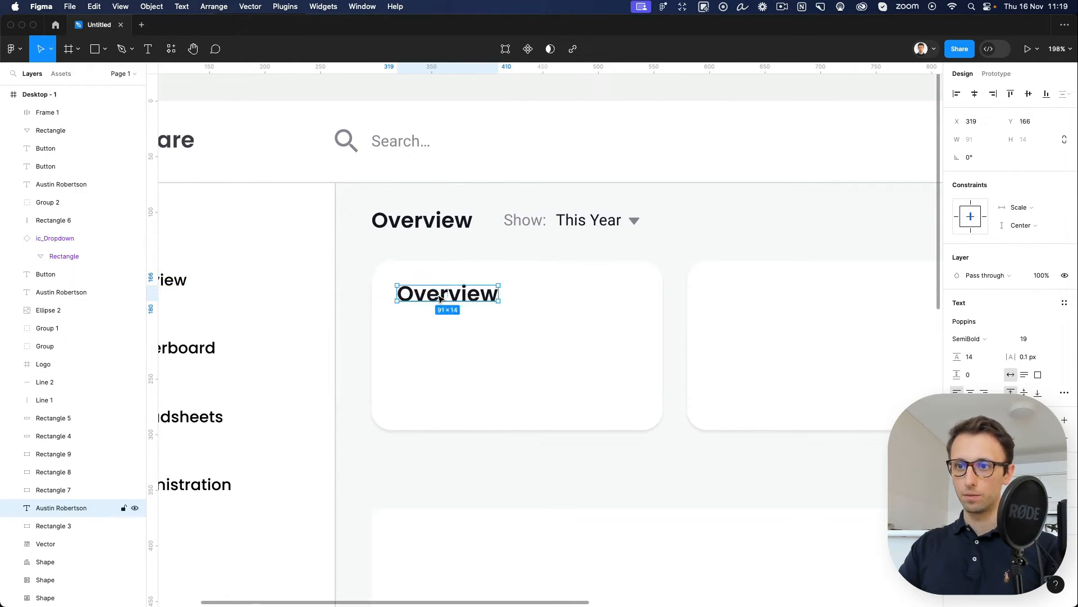
double_click(437, 295)
type("Sales")
key("Escape")
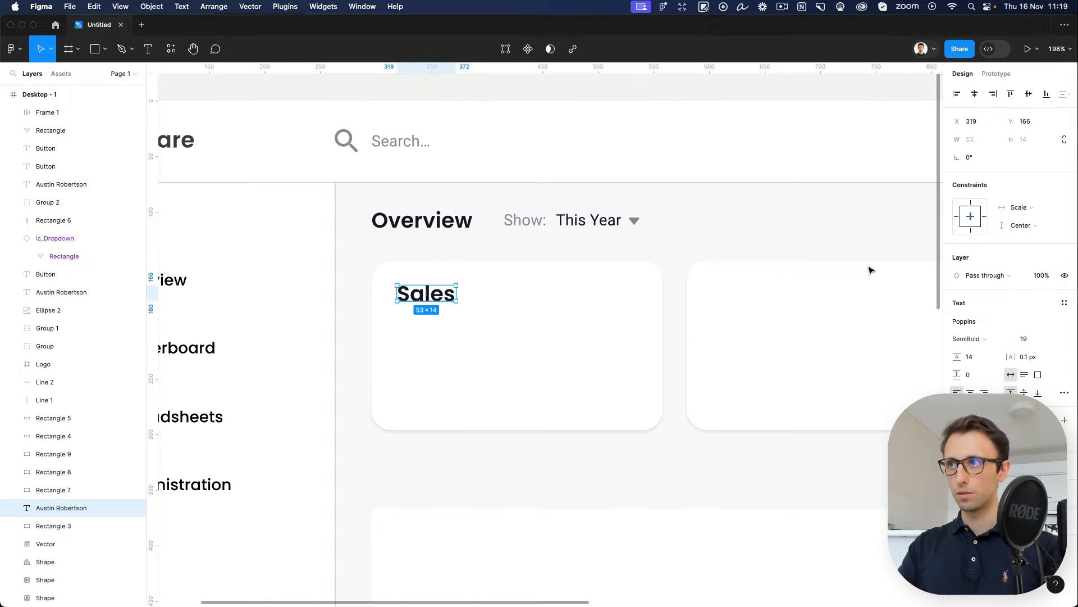
Step: Reduce the font size of the card's Sales label to 14
left_click(1037, 343)
key("Down")
key("Down")
key("Down")
key("Down")
key("Down")
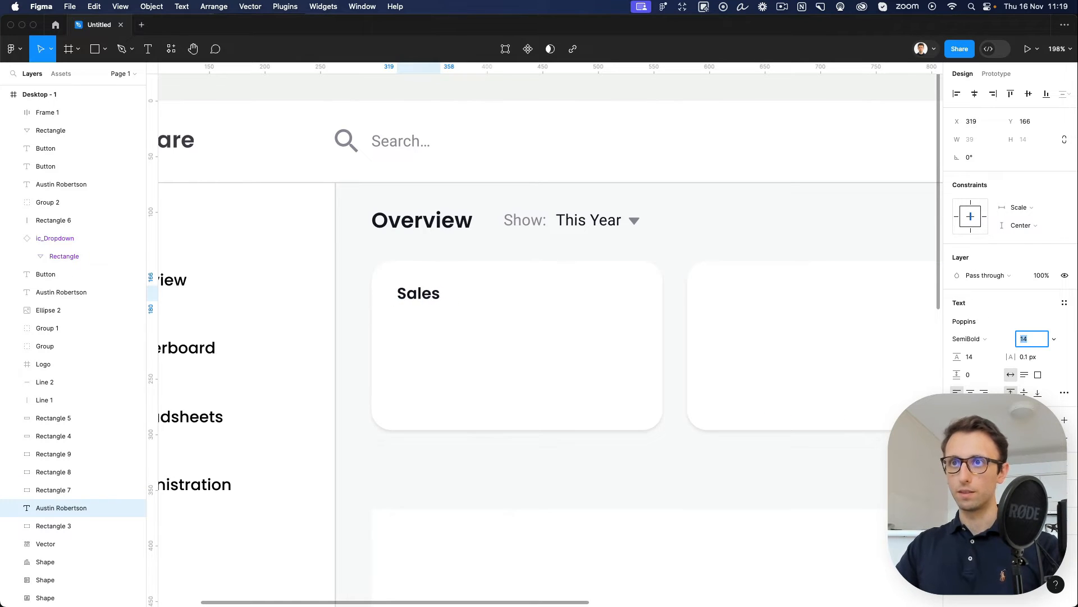
key("Return")
Step: Duplicate the Sales label straight below at Y 222 and change the copy's text to $27472
left_click_drag(430, 298, 435, 356)
double_click(426, 357)
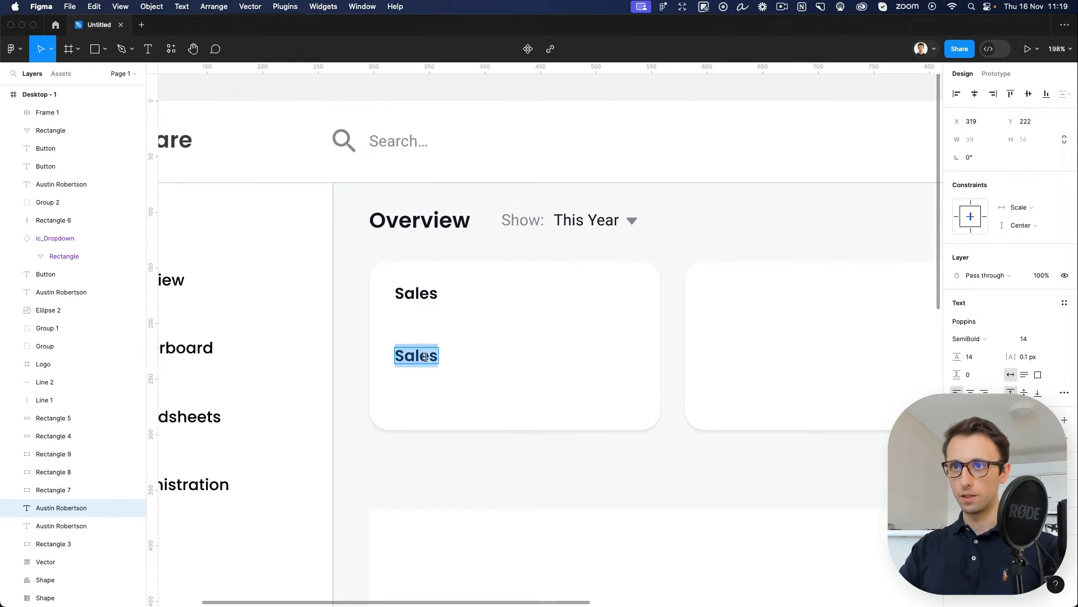
type("$")
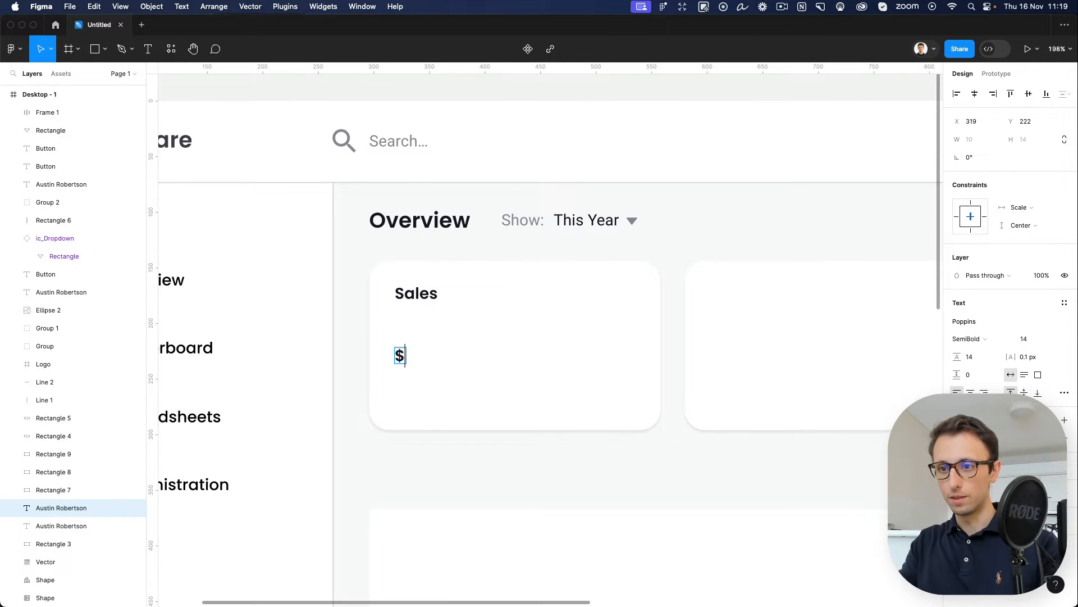
type("27472")
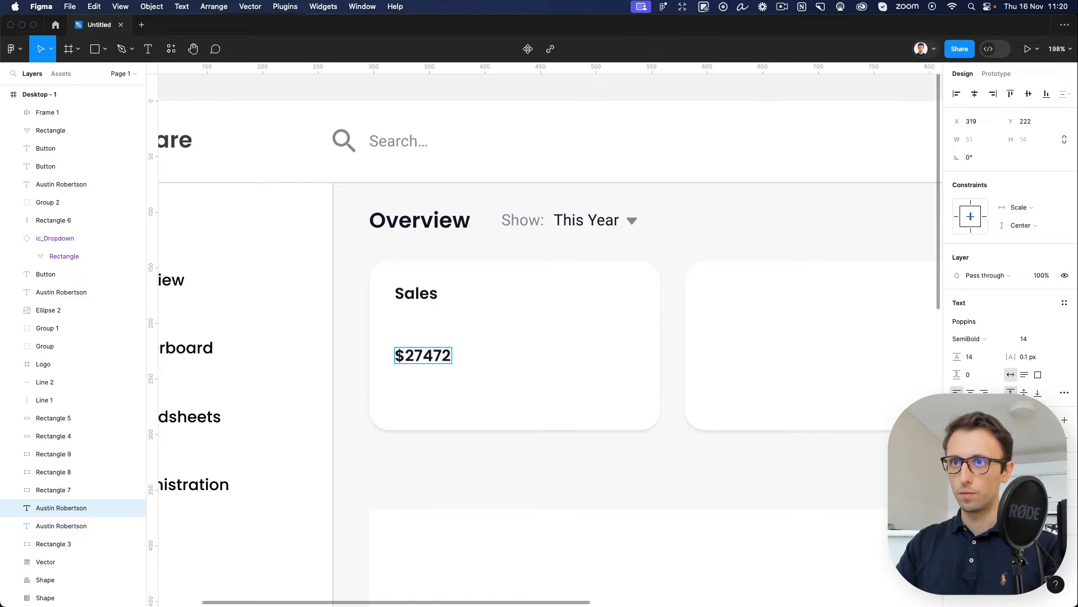
key("Escape")
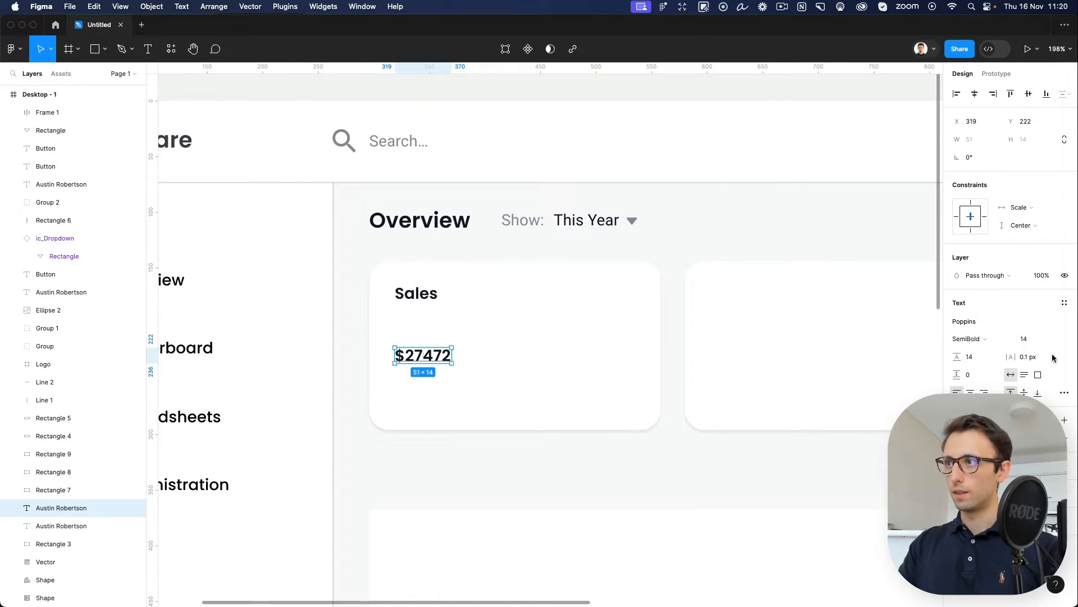
Step: Enlarge the $27472 amount to font size 30
left_click(1023, 338)
type("24")
key("Return")
key("shift+Up")
key("Down")
key("Down")
key("Down")
key("Down")
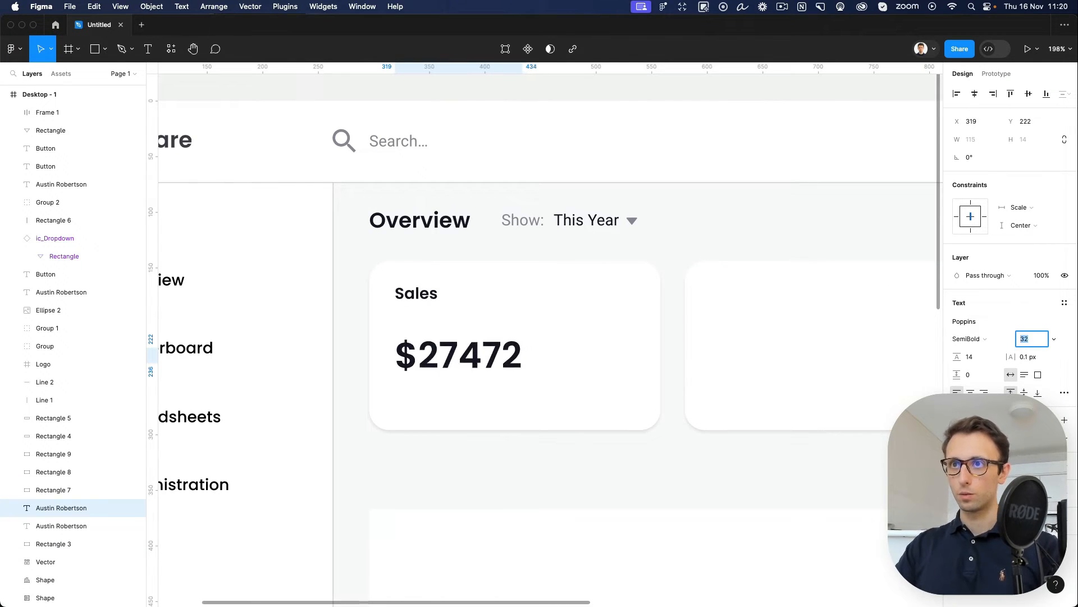
scroll(487, 425, "right", 3)
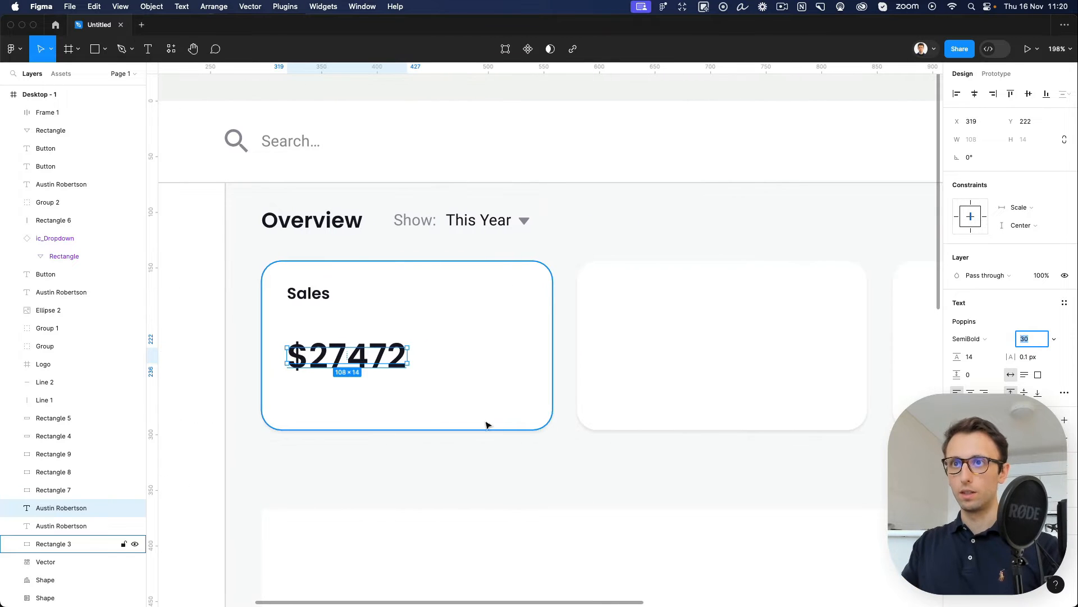
Step: Duplicate the $27472 amount to its right within the card and reduce the copy's font size to 13
left_click_drag(362, 355, 502, 355)
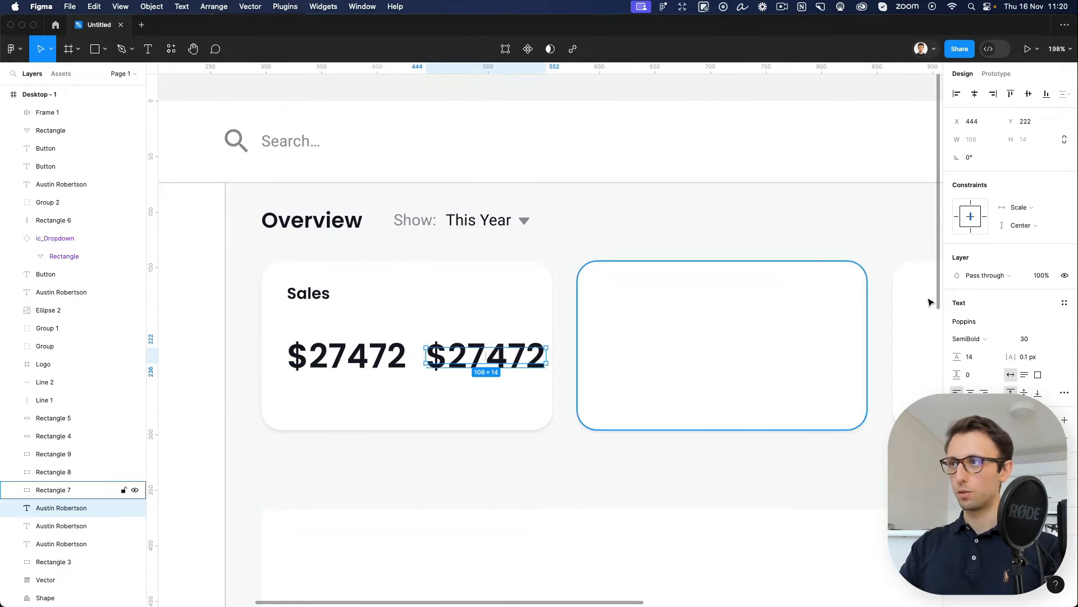
left_click(1031, 340)
type("20")
key("Return")
key("Down")
key("Down")
key("Down")
key("Down")
key("Down")
key("Down")
key("Down")
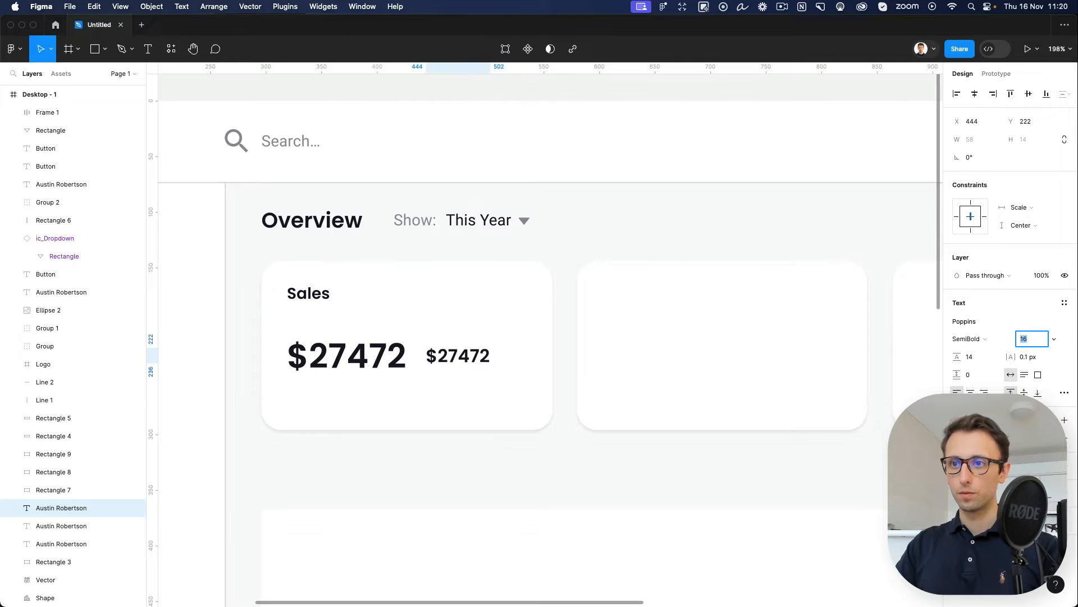
Step: Change the small copy's text to +2.5% and nudge it 6 px left to X 438
double_click(457, 356)
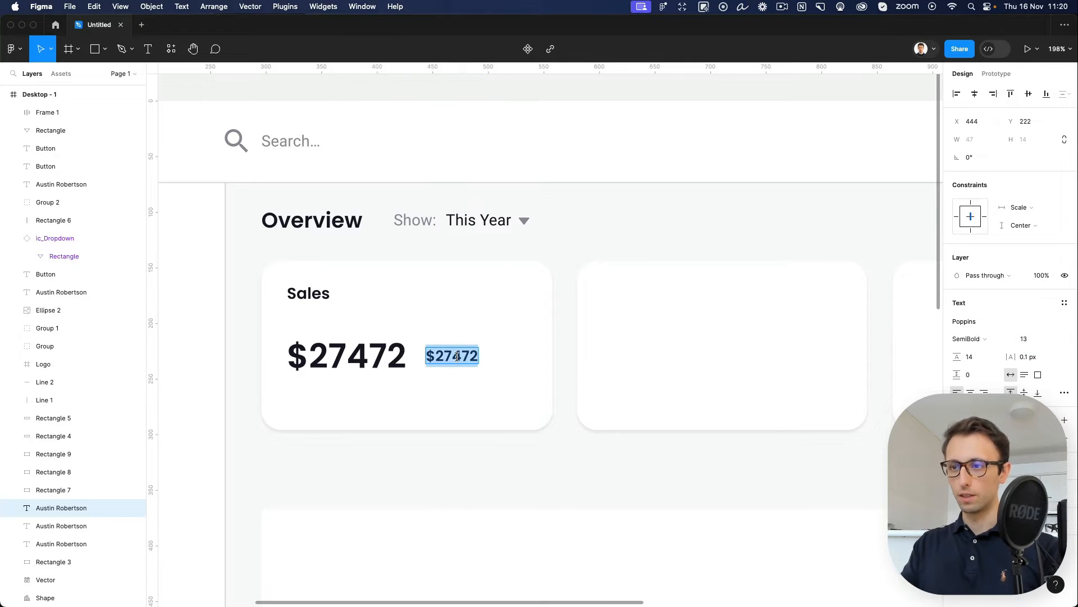
type("+")
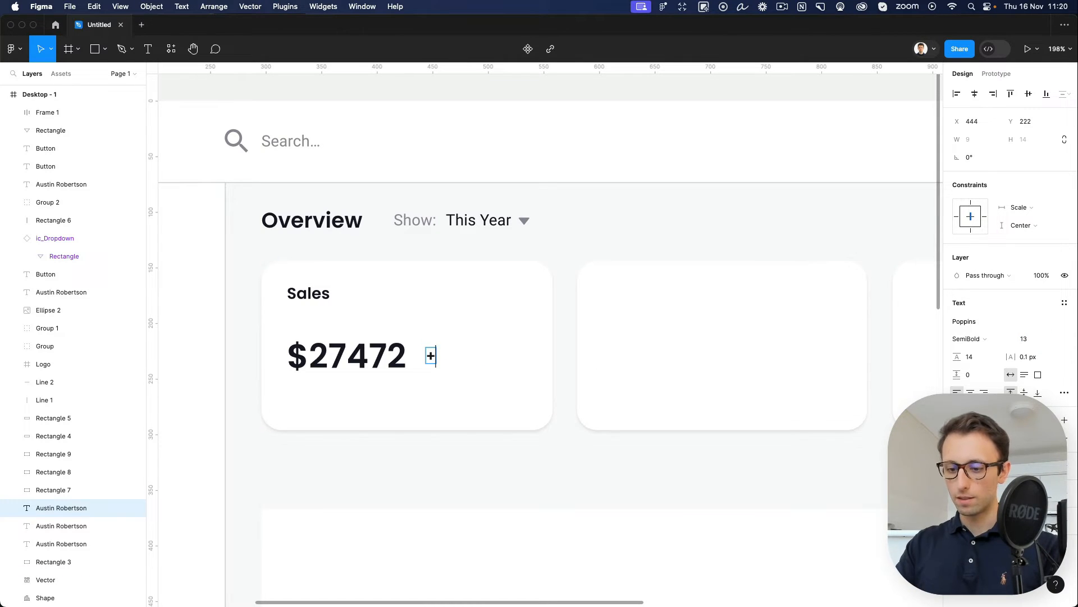
type("2.5")
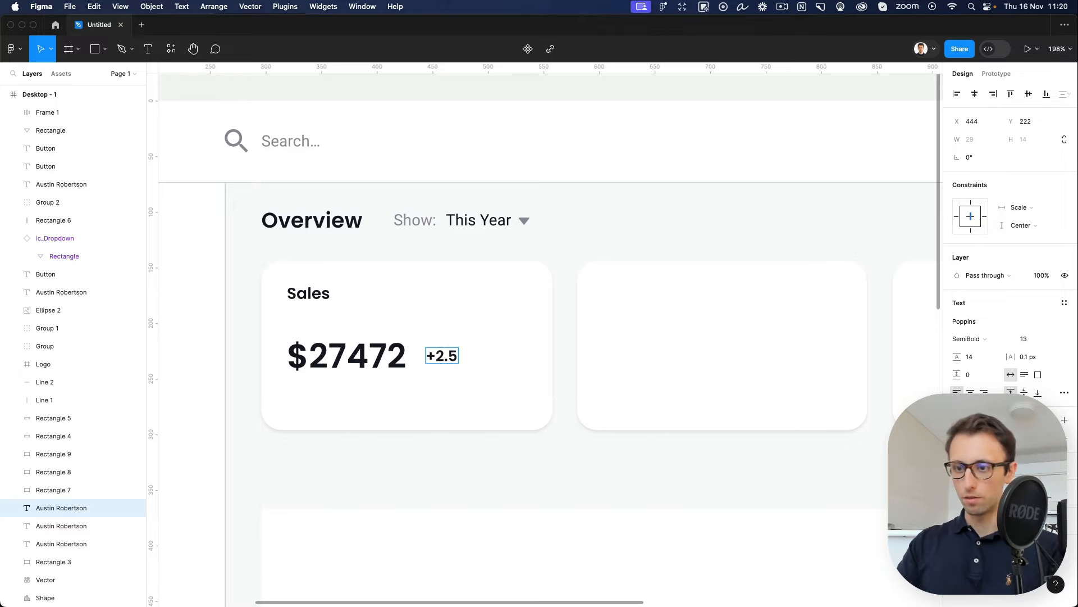
type("%")
key("Escape")
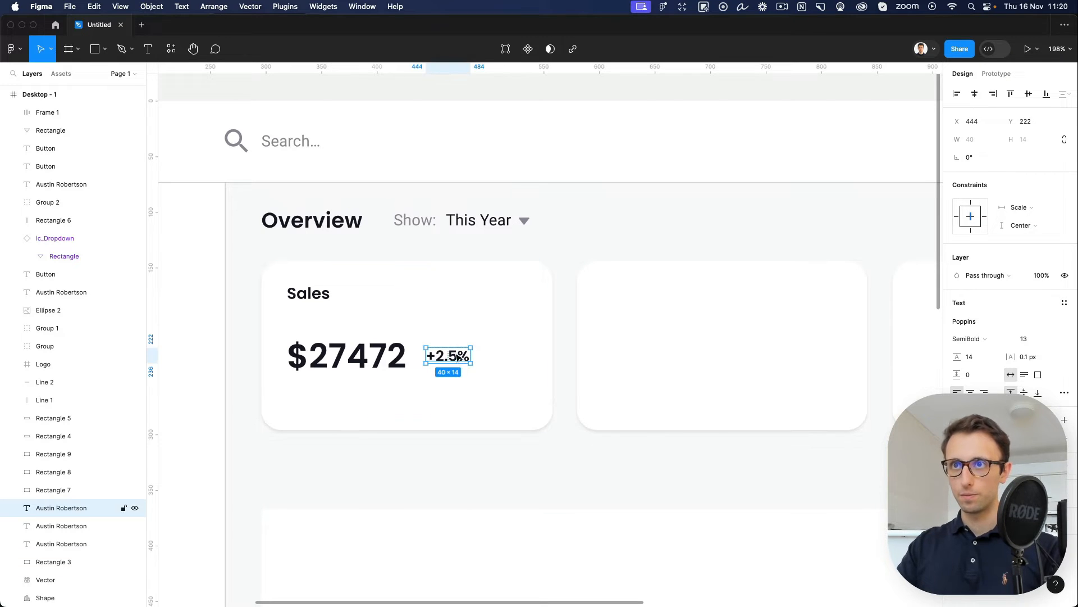
key("Left")
key("Left")
key("Left")
key("Left")
key("Left")
key("Left")
Step: Try a green fill of 00BB78 on the +2.5% text
left_click(961, 438)
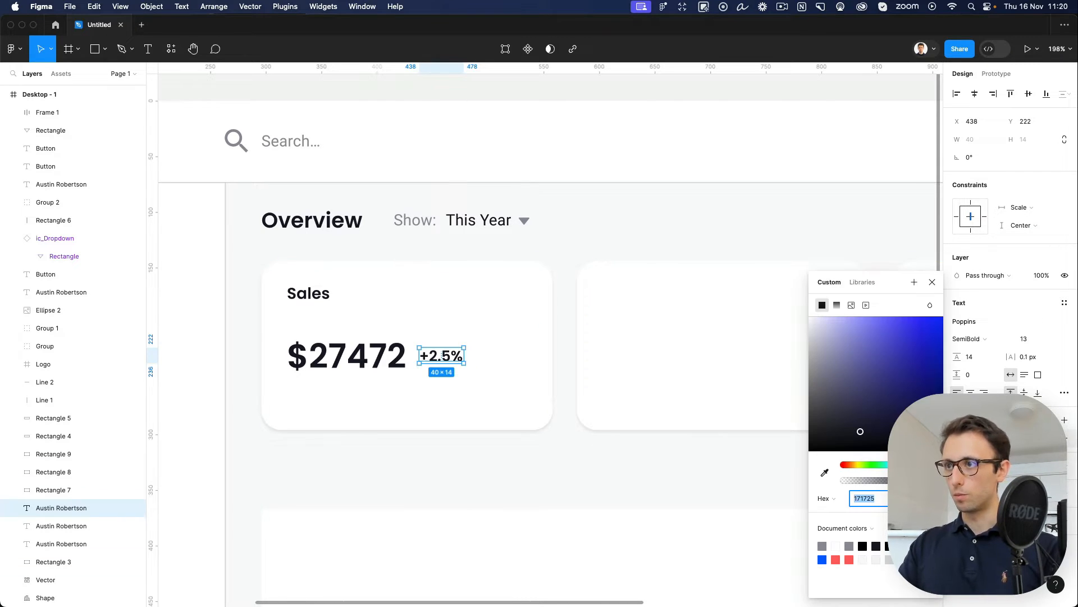
left_click_drag(881, 466, 883, 467)
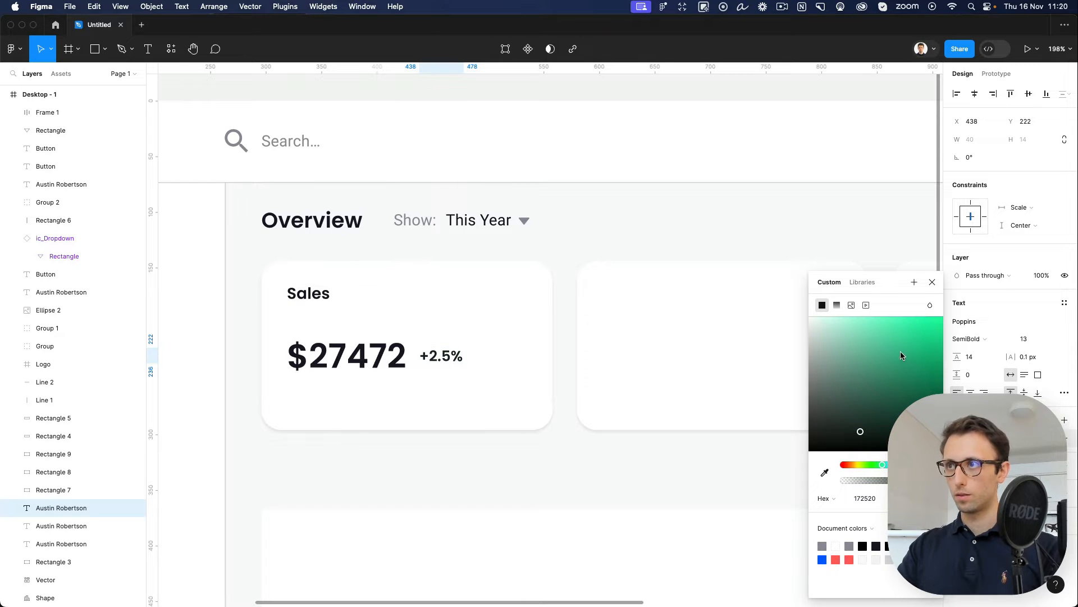
left_click_drag(901, 355, 995, 359)
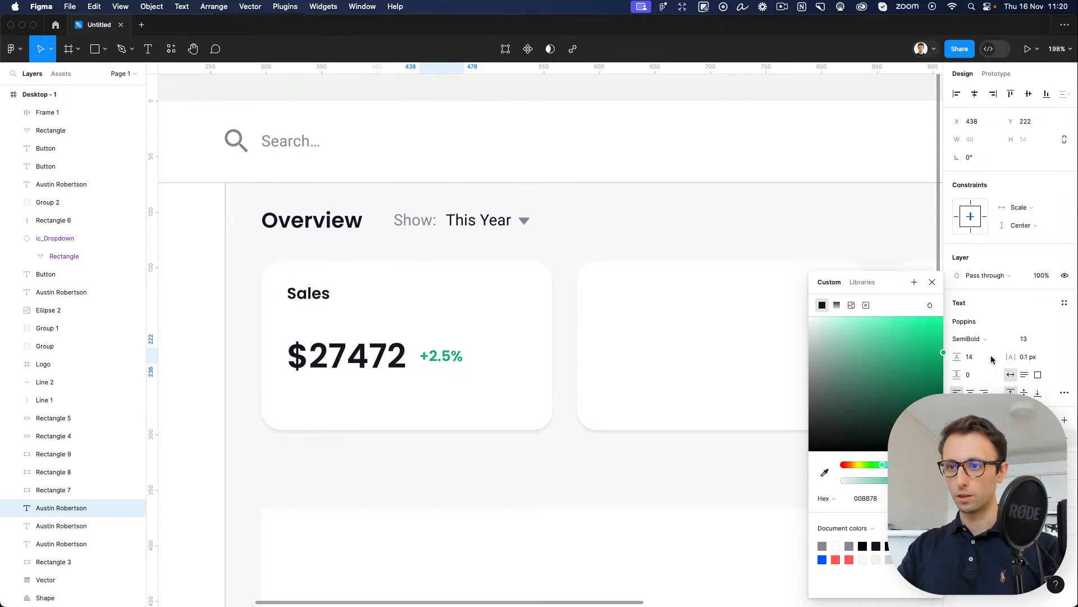
left_click(506, 419)
left_click(575, 500)
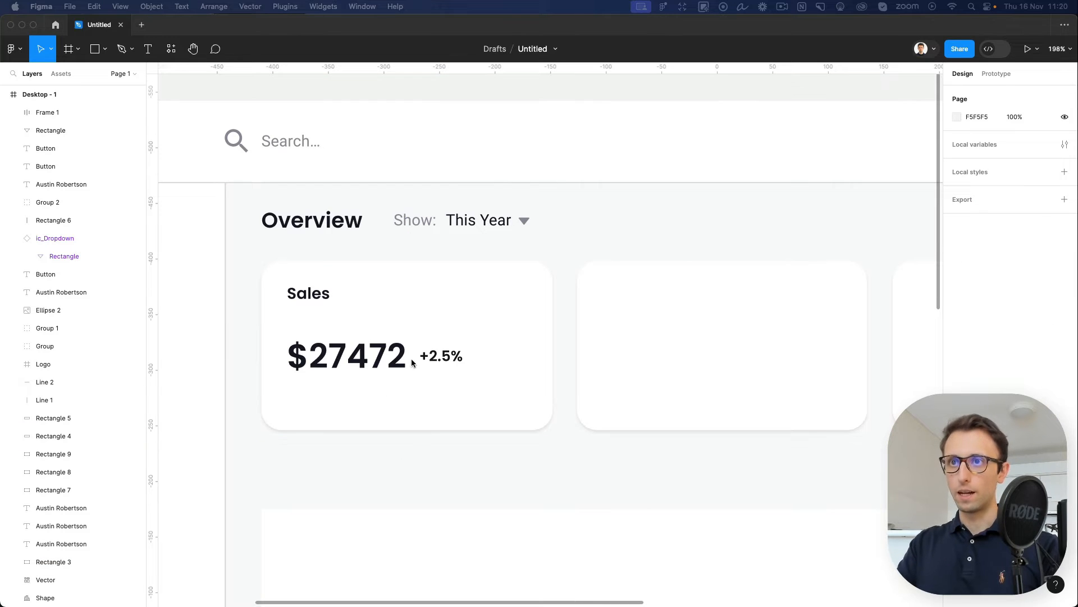
Step: Paste the copied up-arrow icon and place it just right of the +2.5% text at X 483, Y 222
left_click(443, 359)
key("super+v")
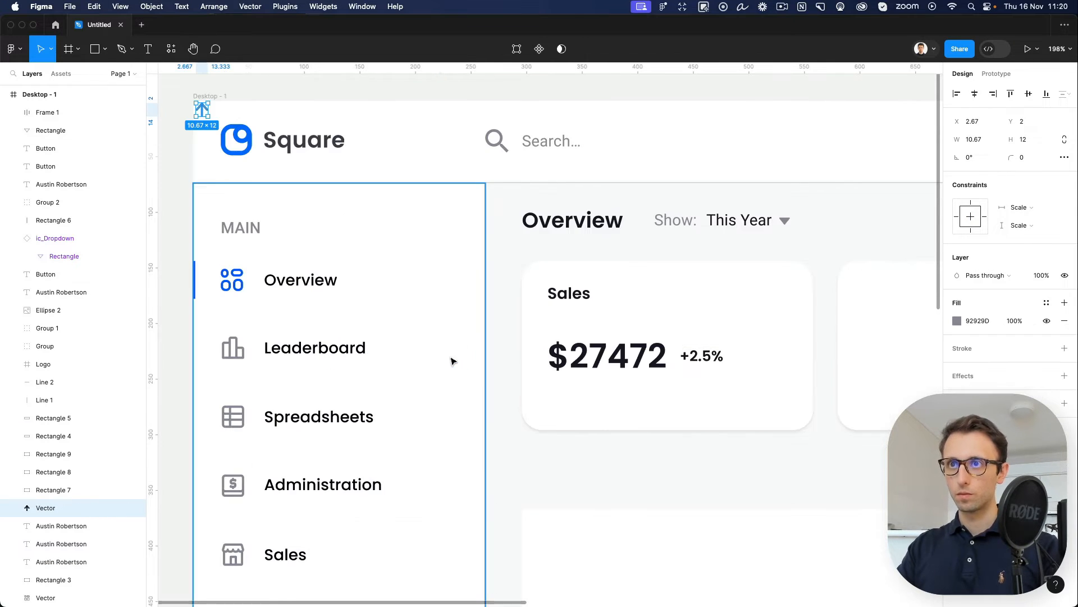
left_click_drag(206, 115, 738, 359)
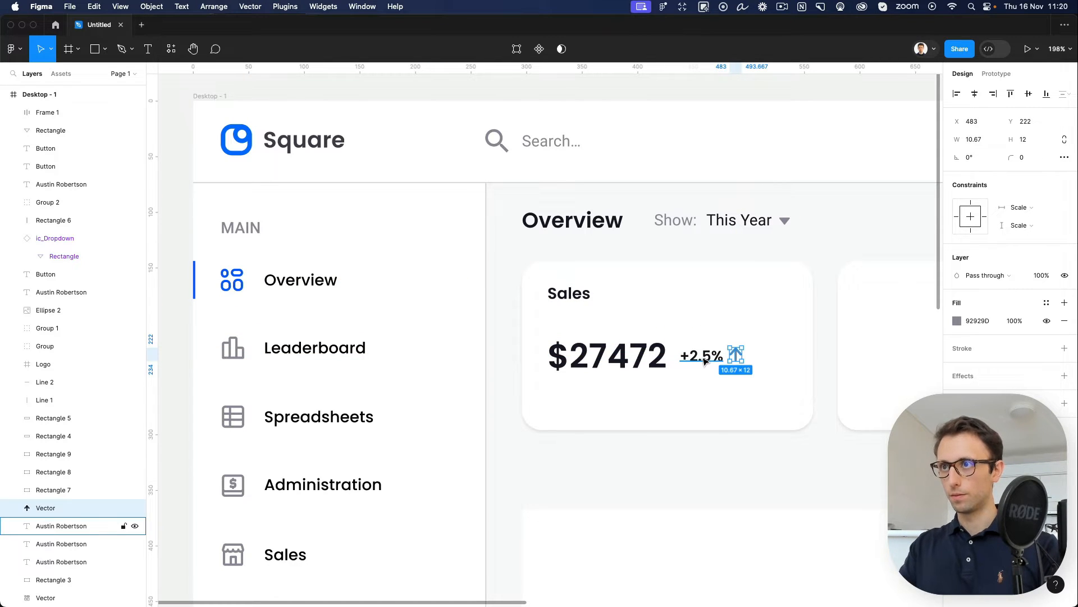
Step: Set the fill colour of the +2.5% text to green 00A469
left_click(705, 362)
left_click(957, 437)
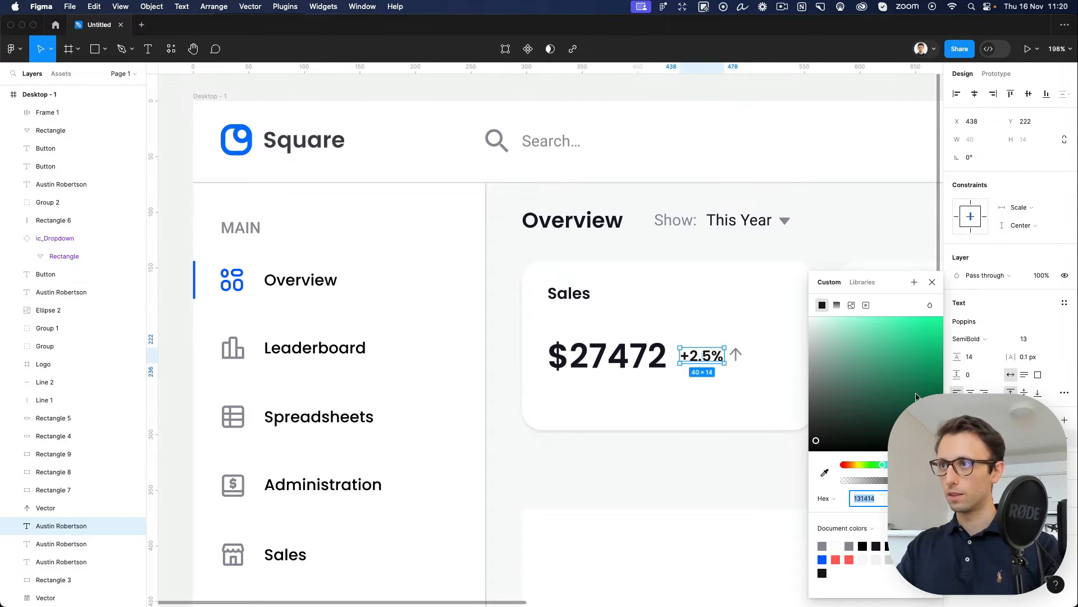
type("00A469")
key("Return")
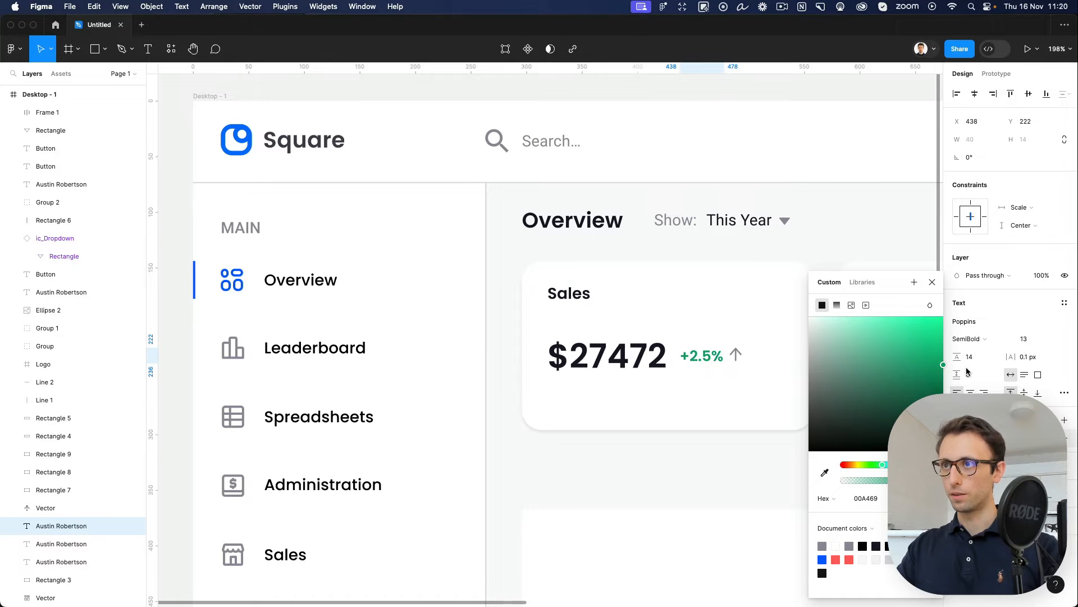
key("Escape")
Step: Recolour the up-arrow icon by sampling the green of the +2.5% text
left_click(735, 354)
key("i")
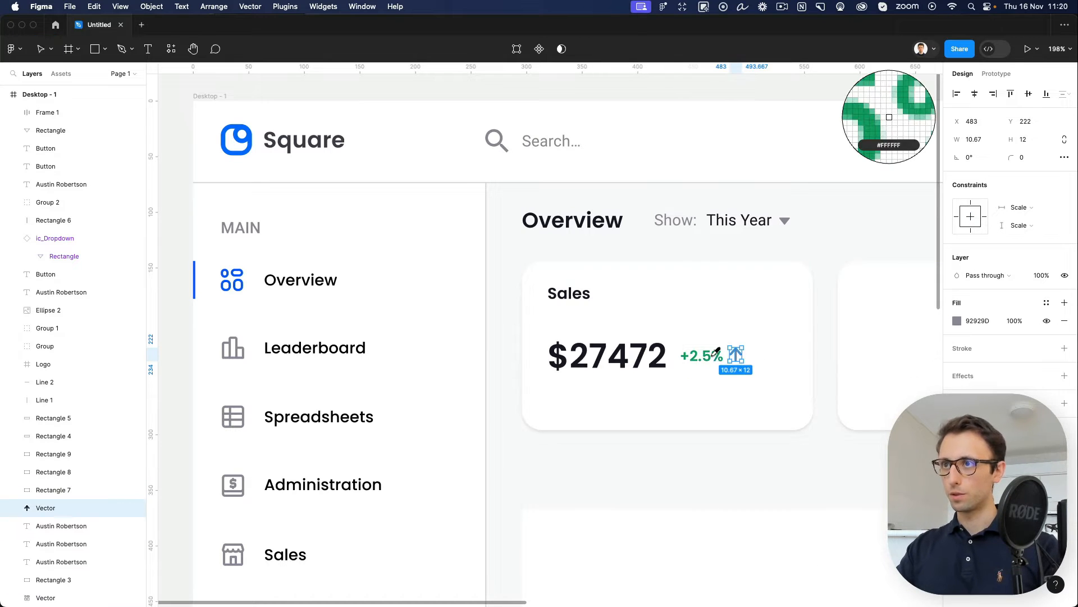
left_click(712, 355)
Step: Group the up-arrow icon with the +2.5% text
scroll(621, 380, "right", 5)
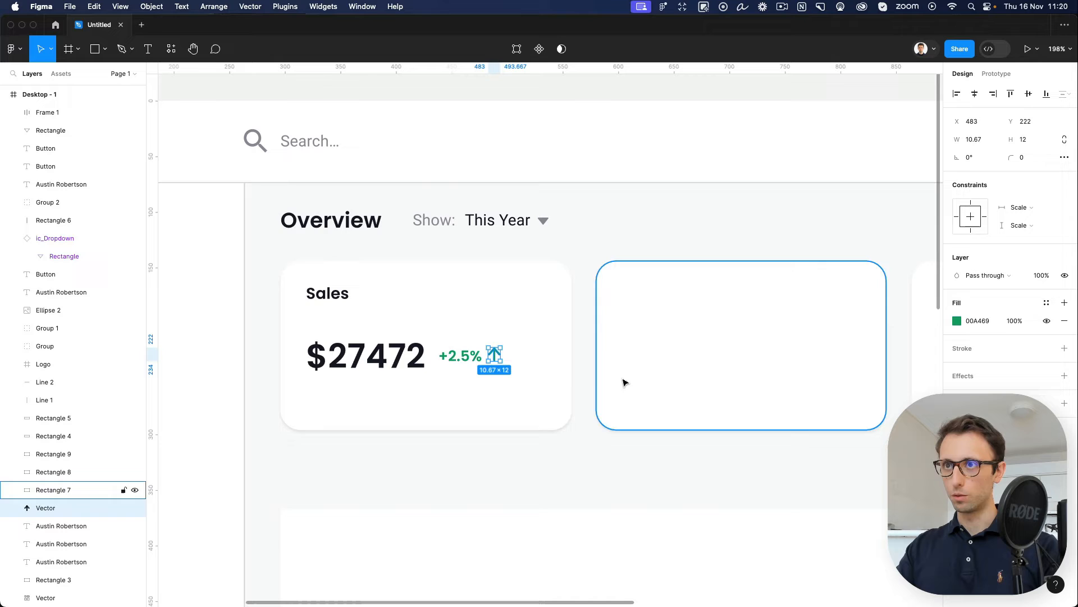
left_click(467, 359, "shift")
key("super+g")
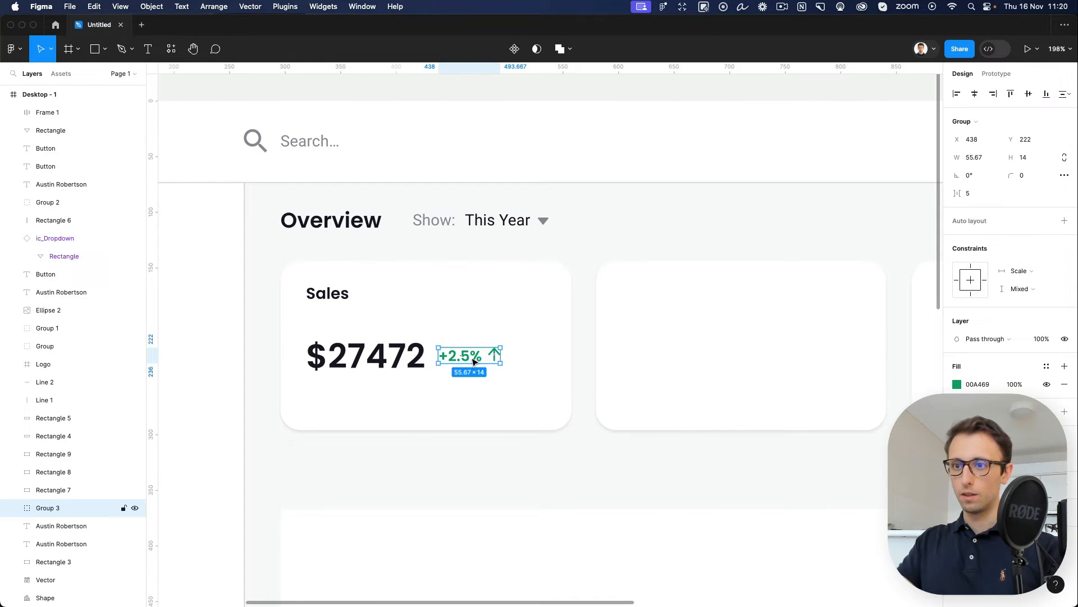
left_click(520, 480)
Step: Duplicate the Sales label below the $27472 amount at X 319, Y 253, and give the copy the style of the Show: text
left_click(322, 294)
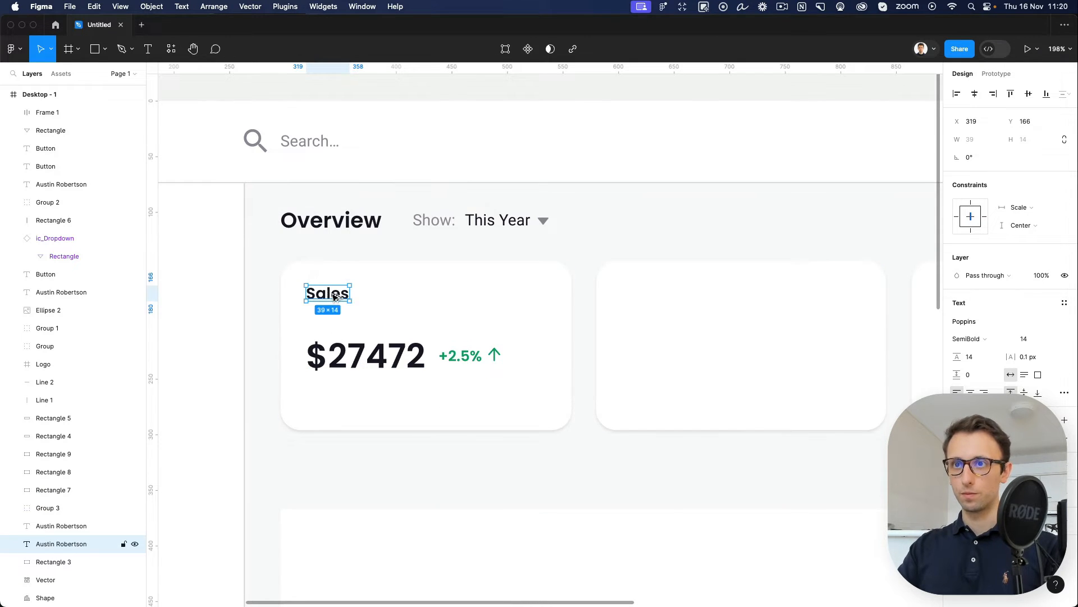
left_click_drag(334, 296, 333, 397)
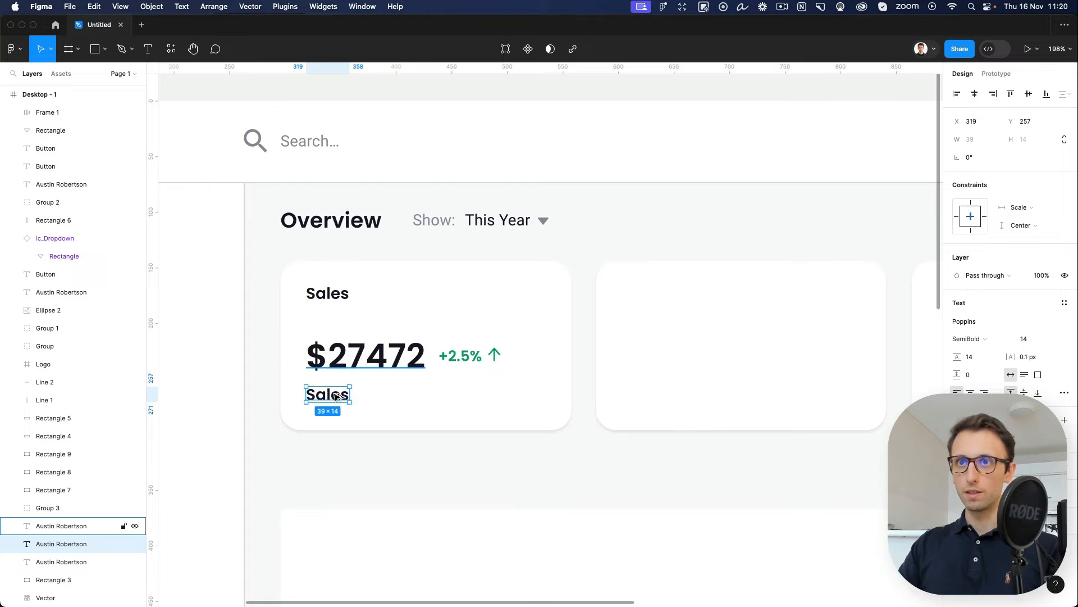
left_click(433, 223)
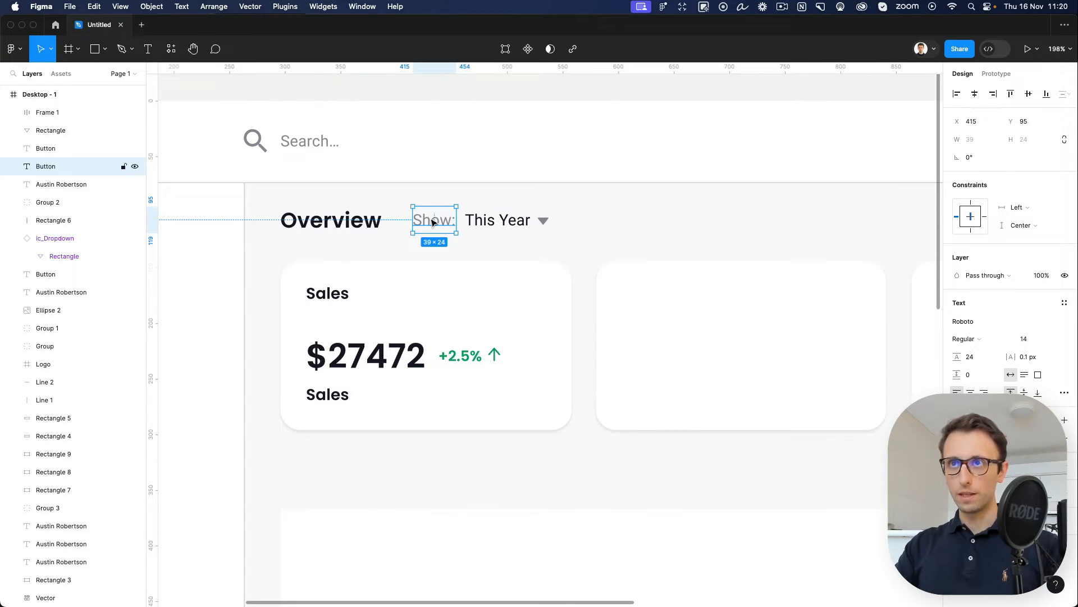
scroll(489, 225, "left", 3)
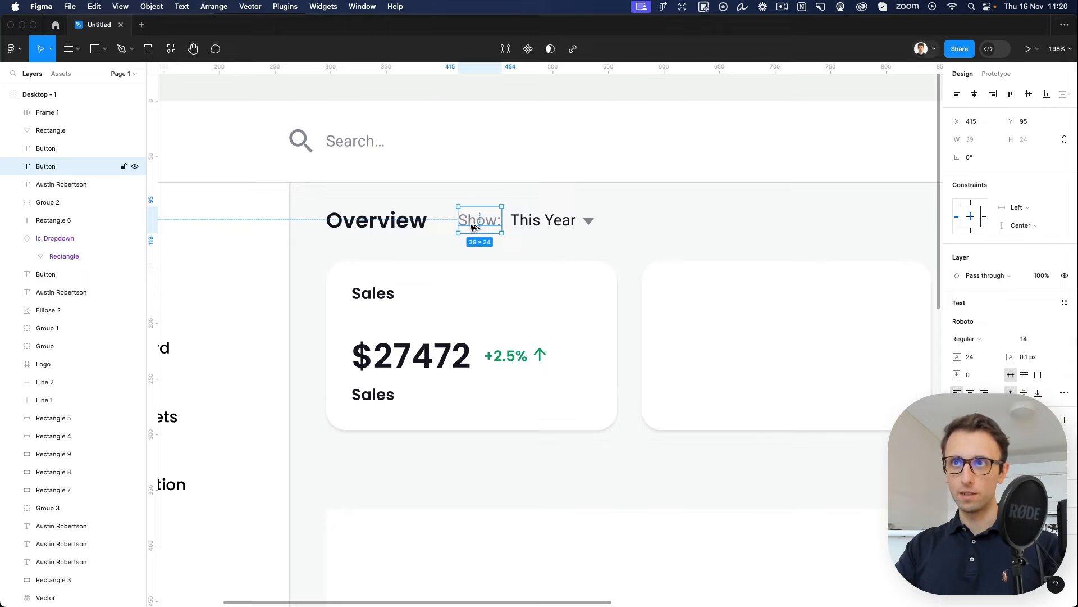
left_click(409, 363)
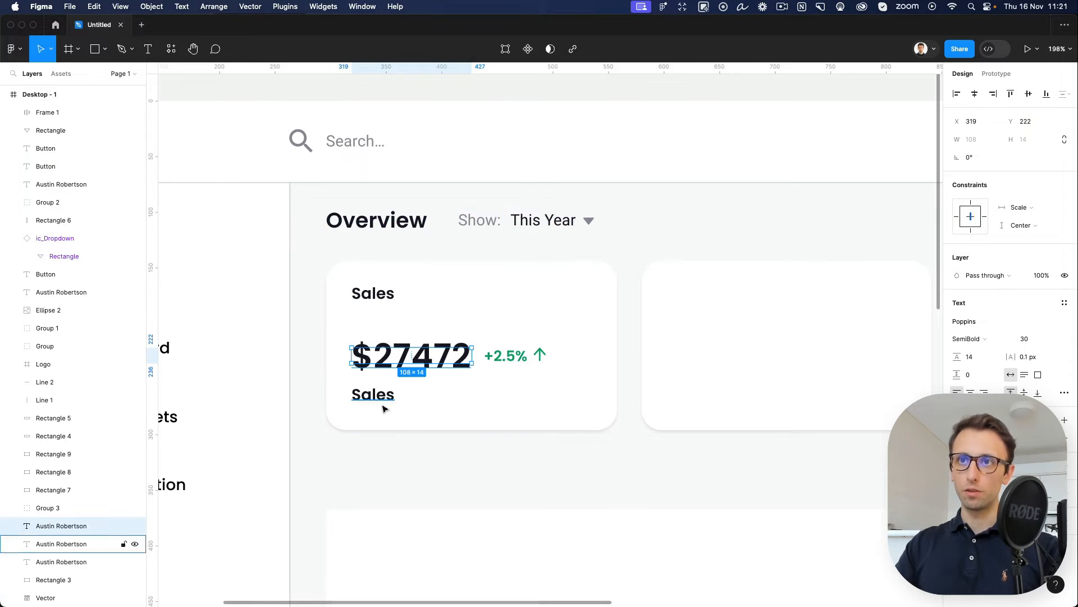
left_click(381, 399)
key("alt+super+v")
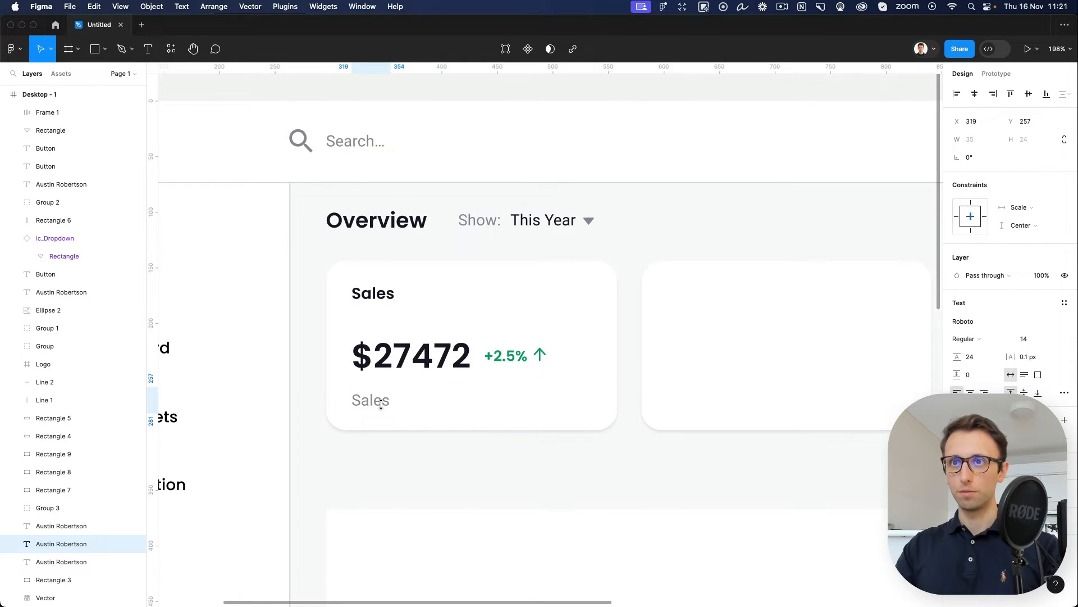
key("Up")
key("Up")
key("Up")
key("Up")
Step: Change the text of the grey label below the amount to "Compared to ($21433 last year)"
double_click(381, 399)
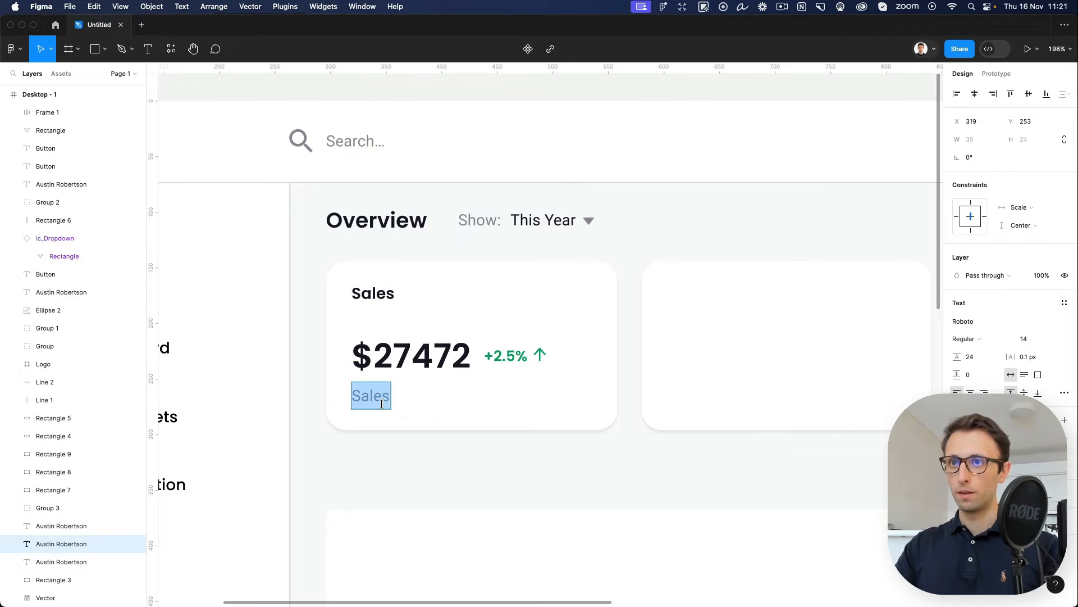
type("Compared")
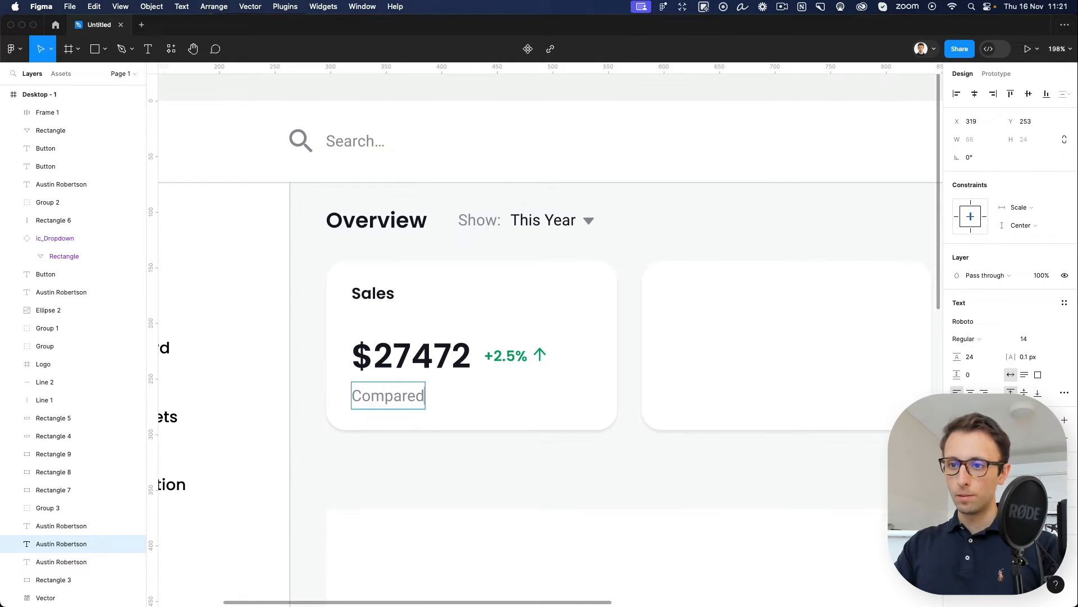
type(" to")
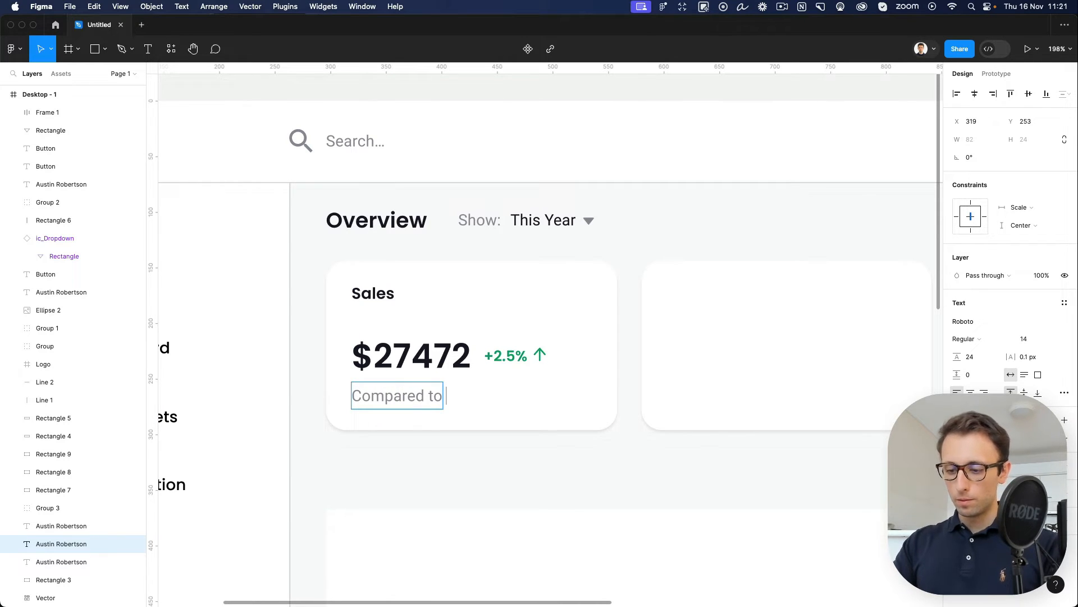
type(" (21")
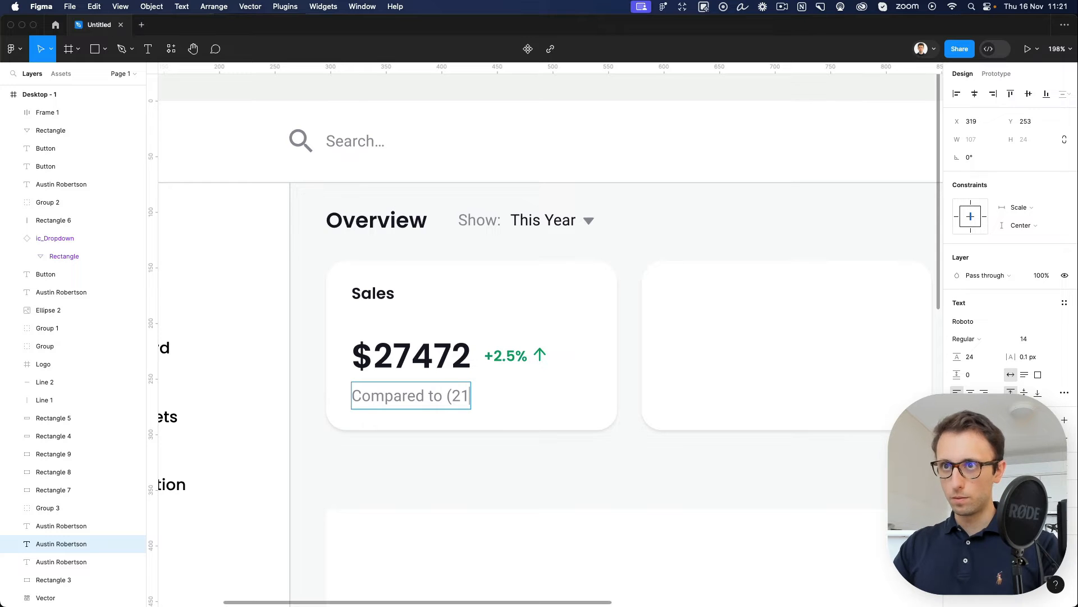
key("BackSpace")
key("BackSpace")
type("$2")
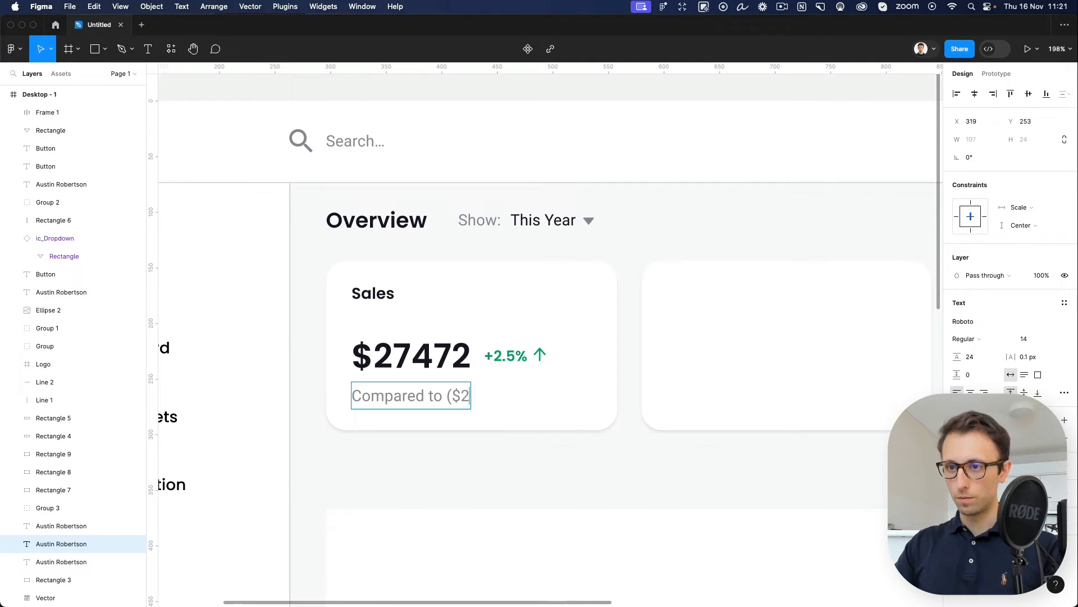
type("14363")
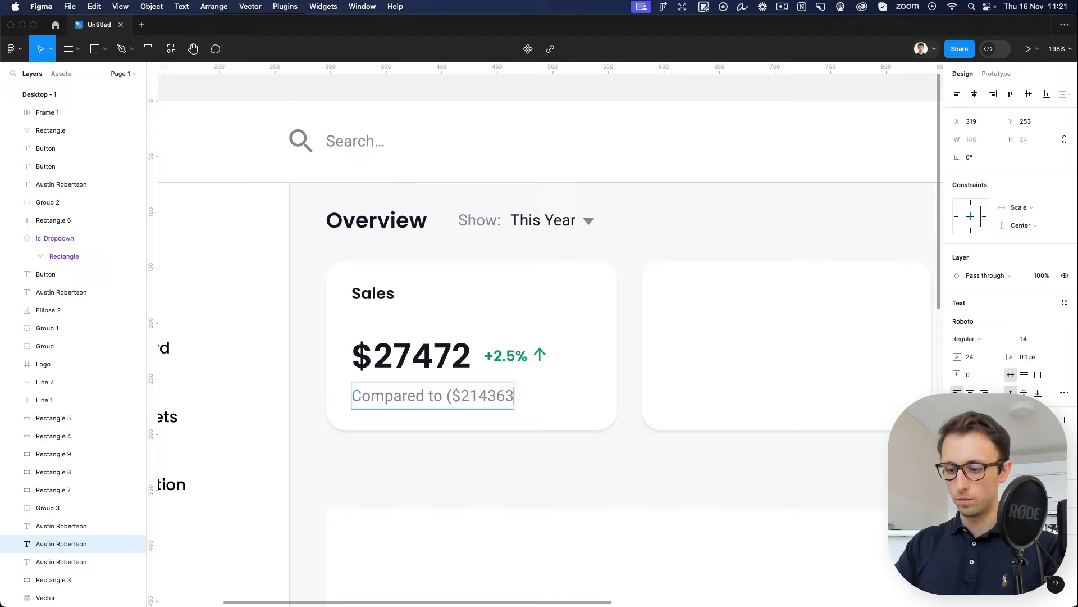
type(" last year)")
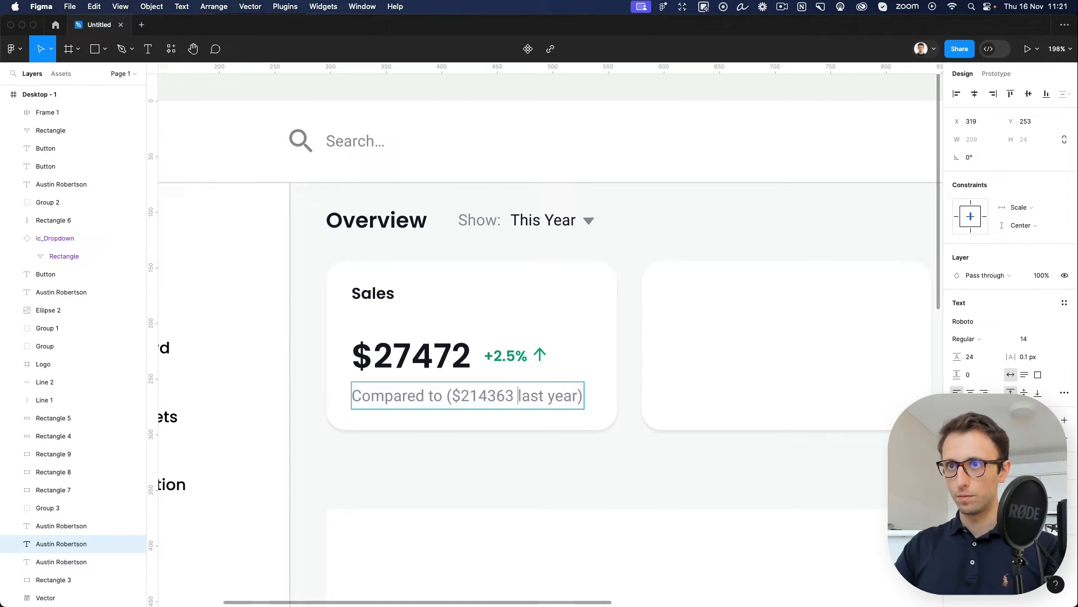
key("BackSpace")
left_click(567, 457)
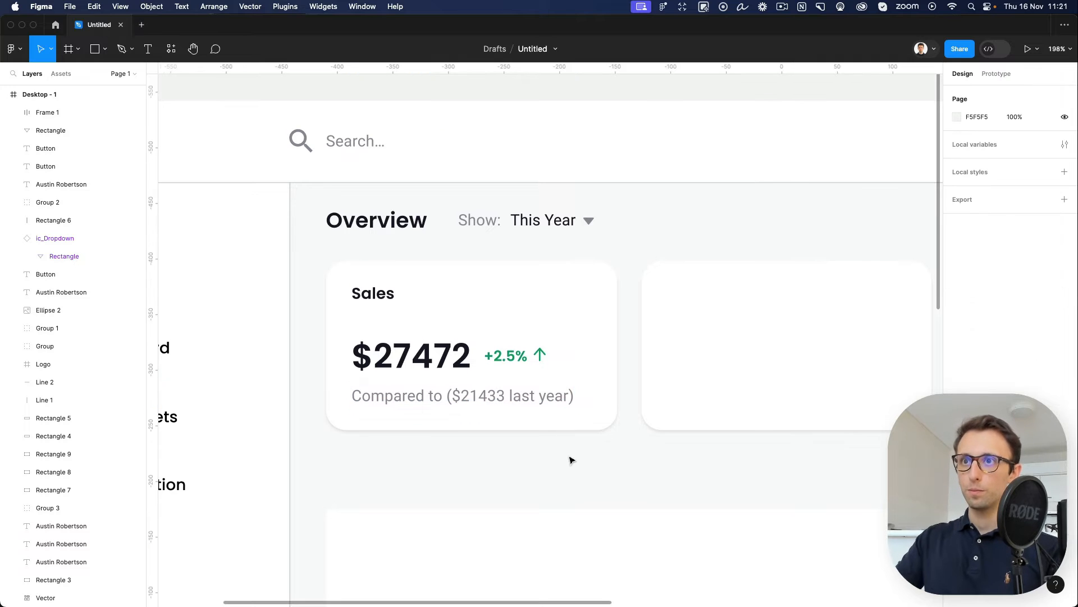
Step: Move the $27472 amount, the percentage group and the comparison text up together by 6 px
scroll(566, 457, "down", 2)
scroll(566, 458, "down", 5)
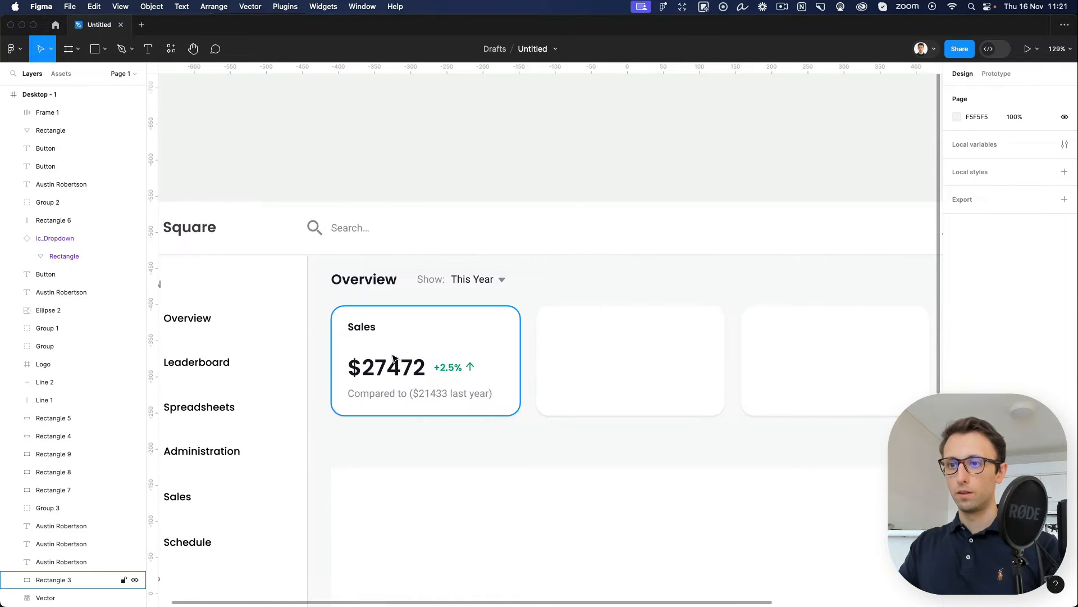
left_click(401, 361)
left_click(460, 368)
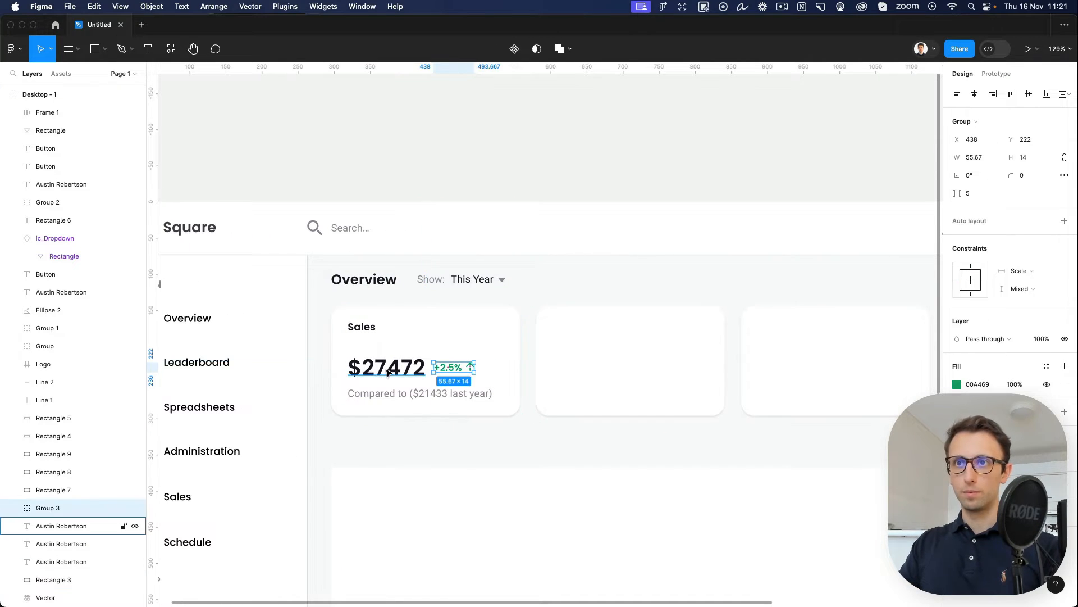
left_click(389, 371, "shift")
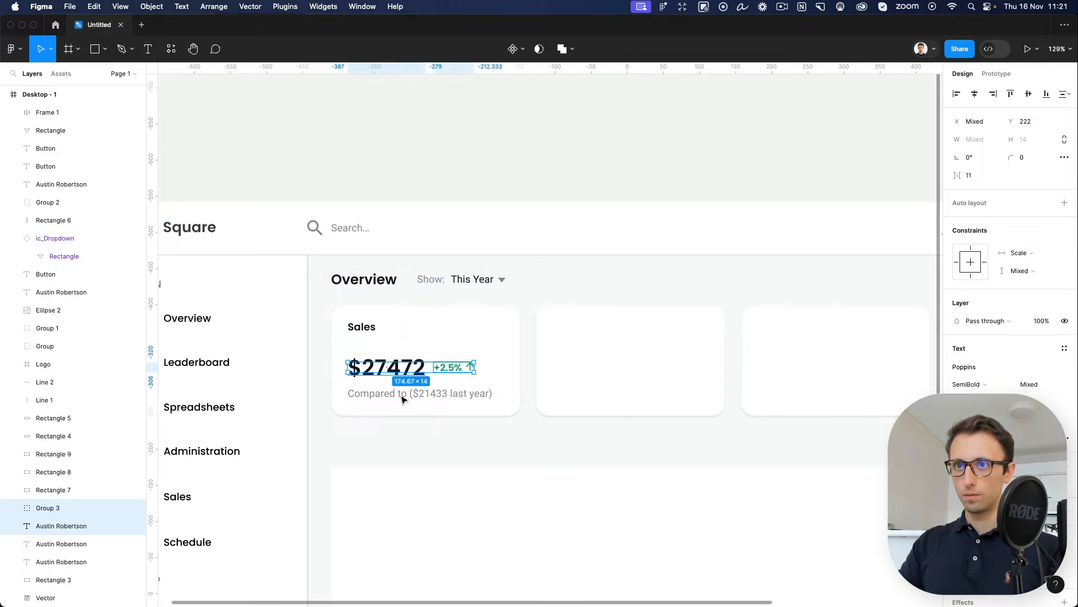
left_click(453, 398, "shift")
left_click_drag(453, 398, 450, 395)
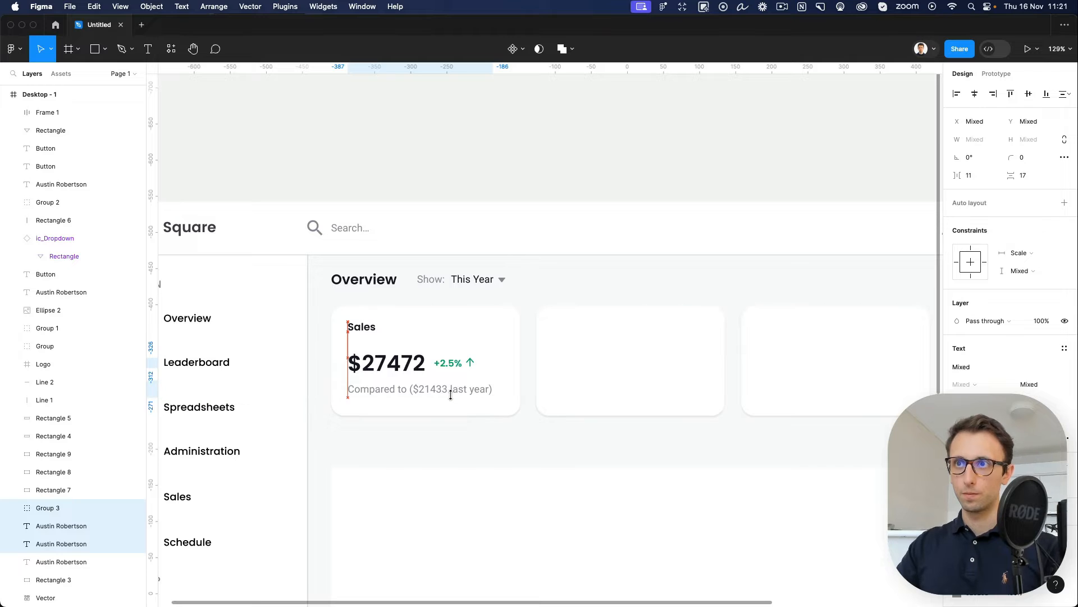
left_click(484, 431)
Step: Move the three empty cards beside the Sales card down below the Overview row
scroll(492, 436, "right", 1)
scroll(505, 431, "down", 3)
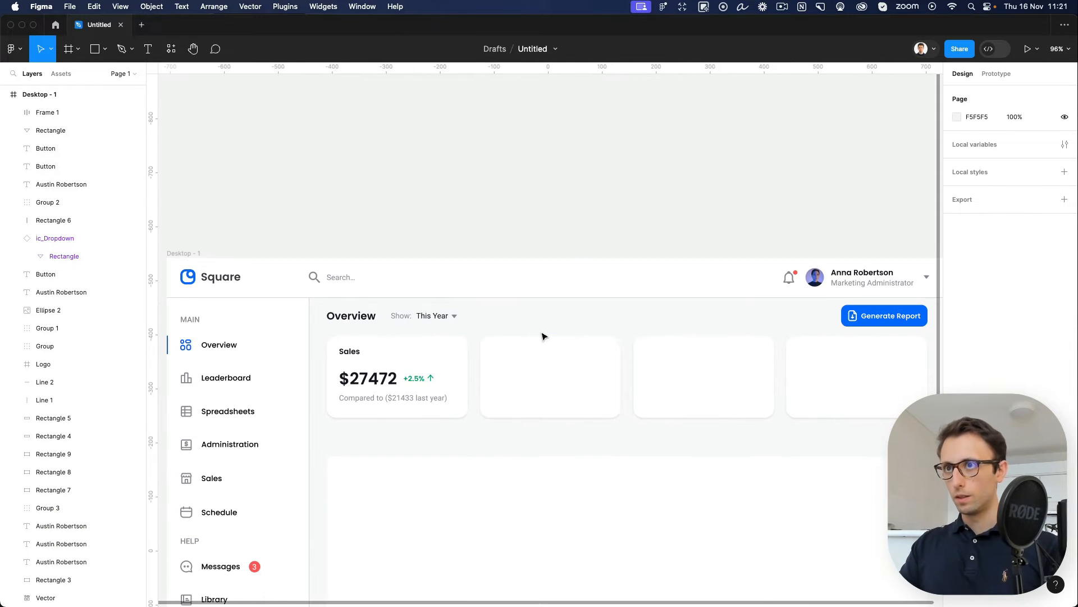
left_click_drag(542, 336, 833, 448)
left_click(486, 354)
Step: Group the Sales card with its contents and duplicate it three times along the row, with the last copy at X 1148, Y 144
left_click_drag(493, 337, 335, 410)
key("super+g")
left_click_drag(408, 379, 542, 377)
key("super+d")
key("super+d")
scroll(543, 376, "right", 2)
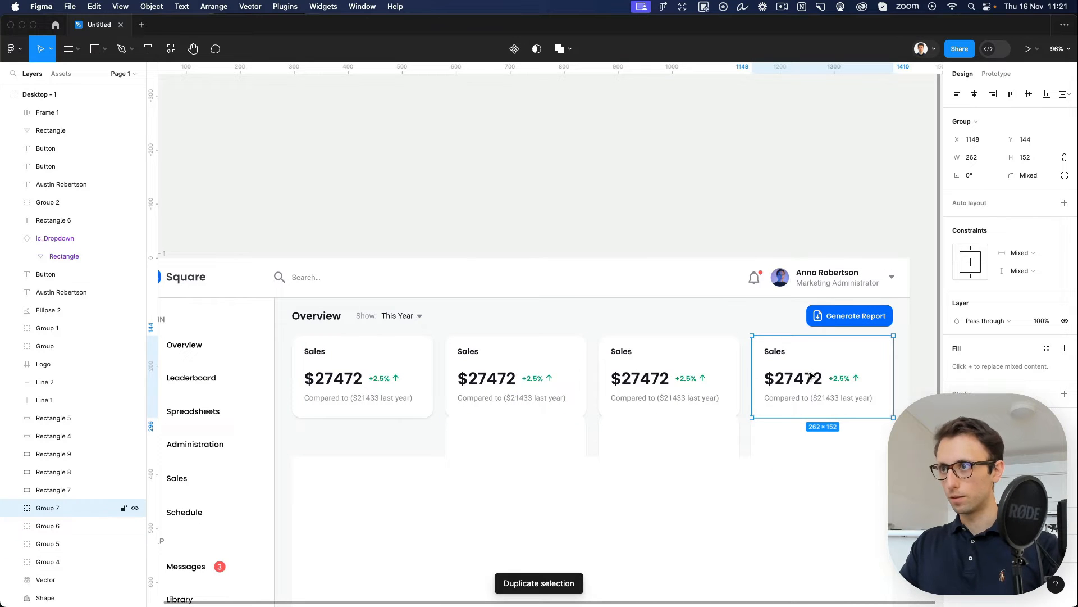
Step: Delete the three leftover empty cards underneath the duplicated Sales cards
left_click_drag(414, 441, 819, 448)
key("Delete")
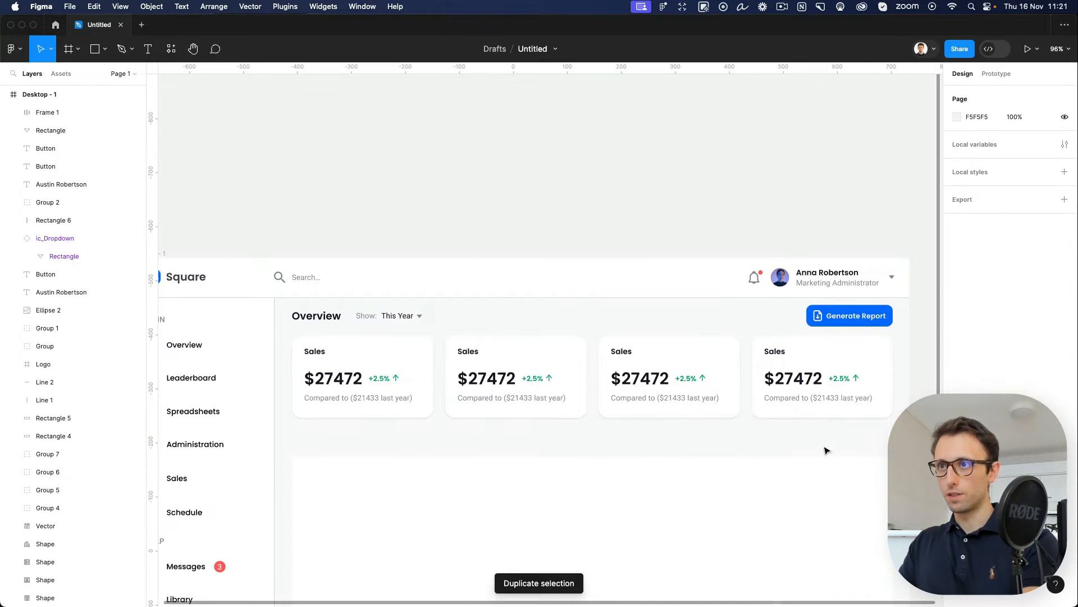
Step: Retitle the second, third and fourth cards as Purchase, Return and Marketing
scroll(558, 351, "up", 3, "ctrl")
double_click(443, 340)
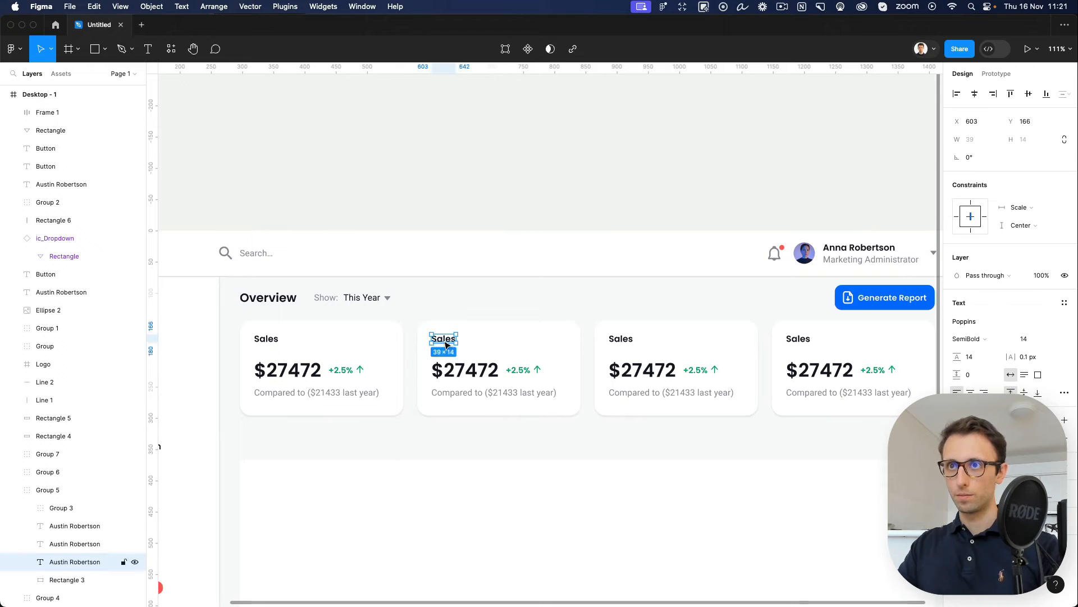
double_click(444, 340)
type("Purchase")
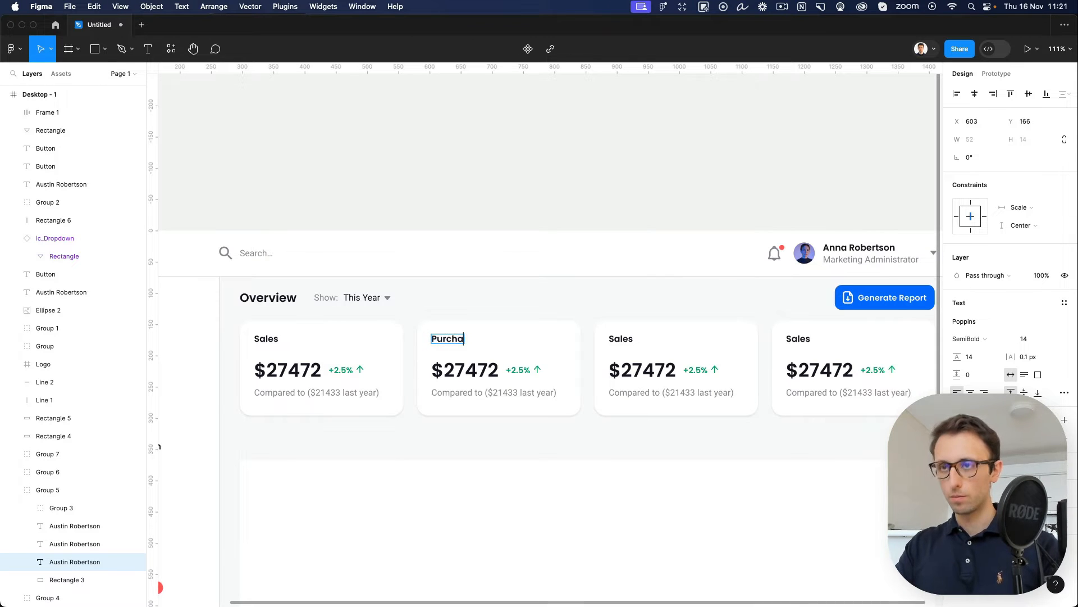
double_click(625, 336)
type("Return")
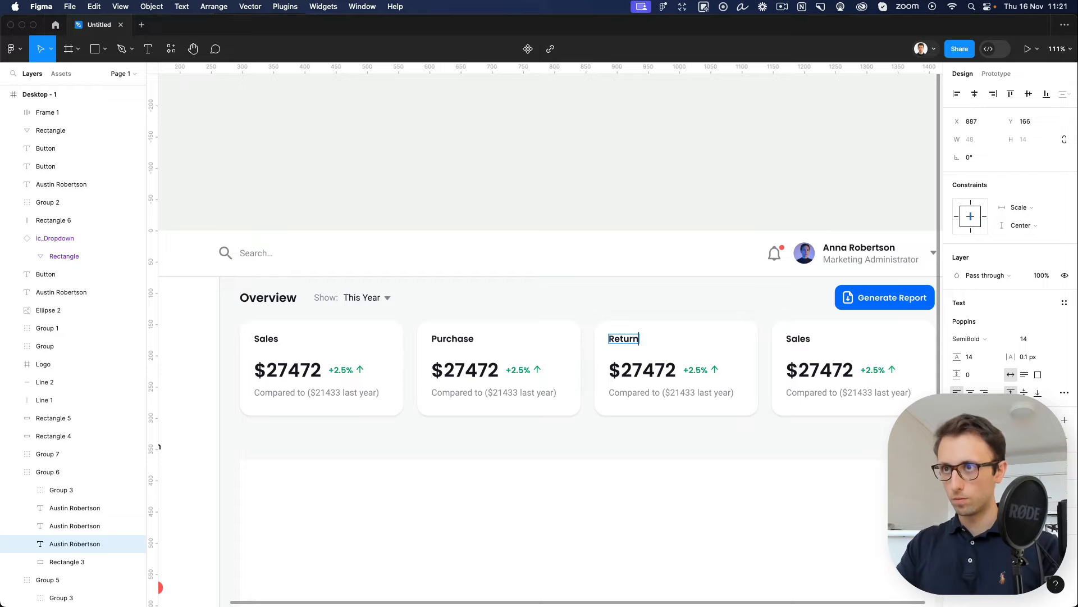
double_click(798, 337)
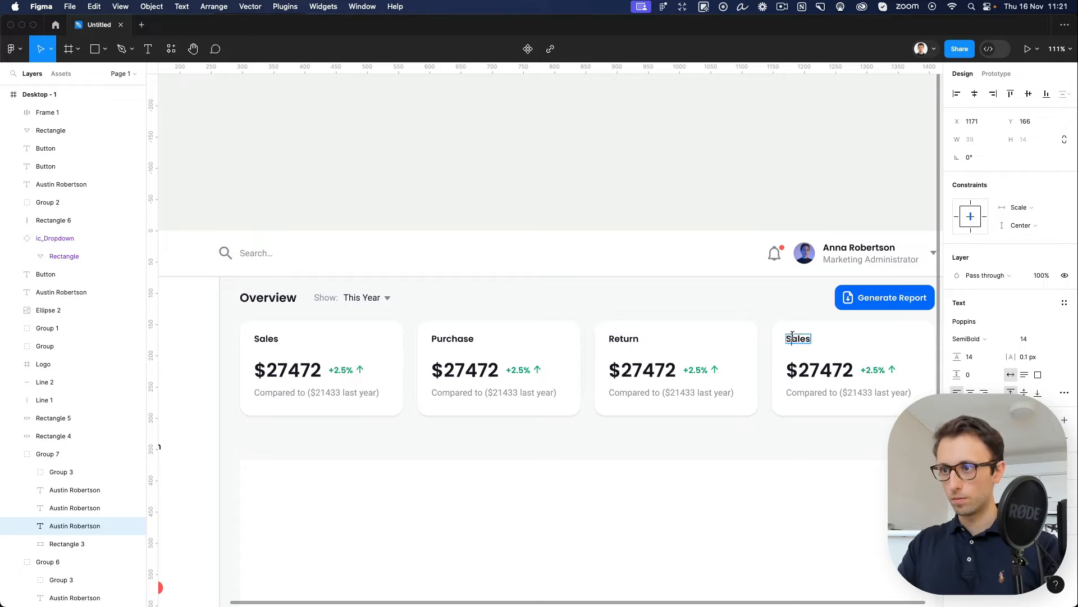
type("Marketing")
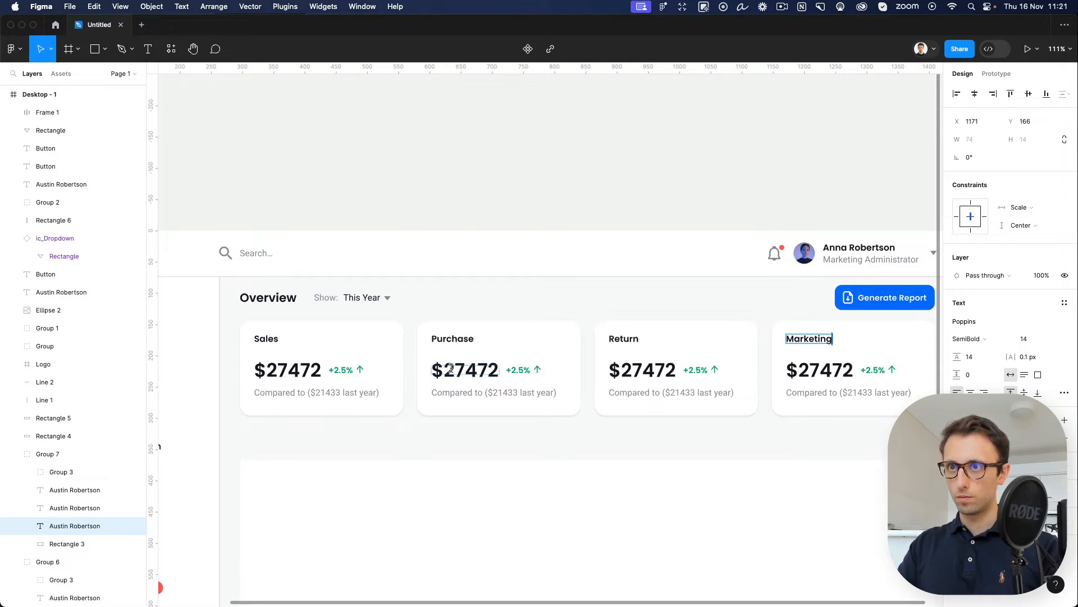
Step: Set the amounts on the Purchase, Return and Marketing cards to $20111, $428 and $4371
double_click(478, 369)
type("20382")
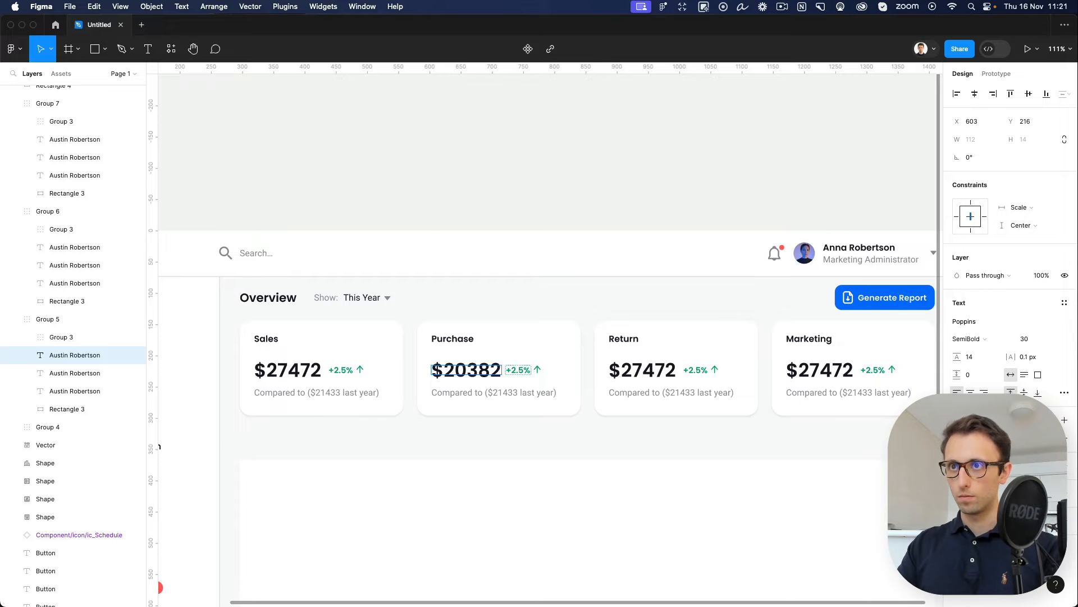
key("BackSpace")
key("BackSpace")
key("BackSpace")
type("1111")
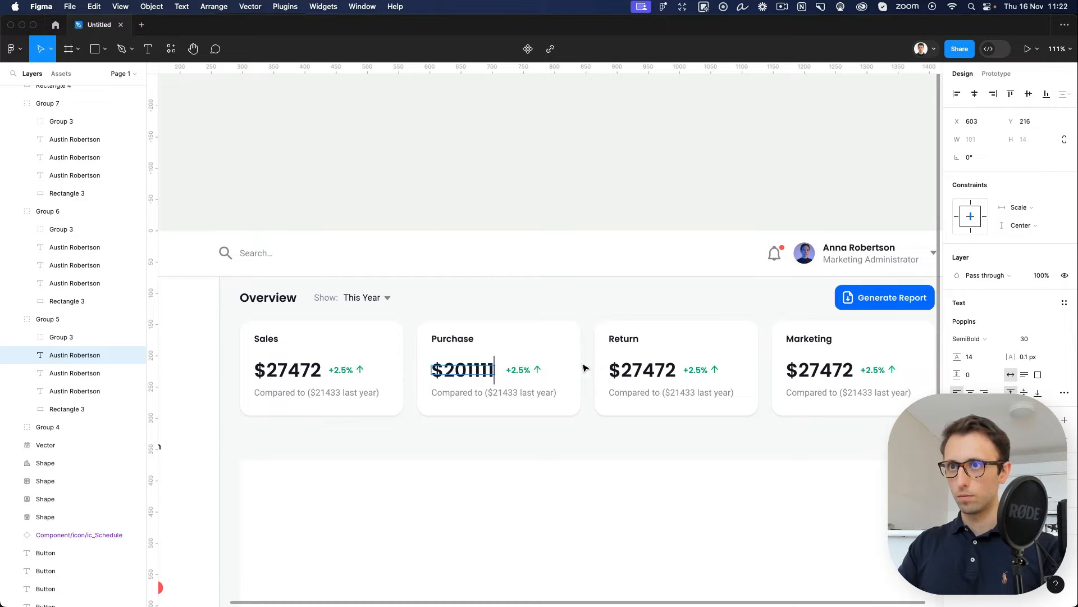
double_click(625, 368)
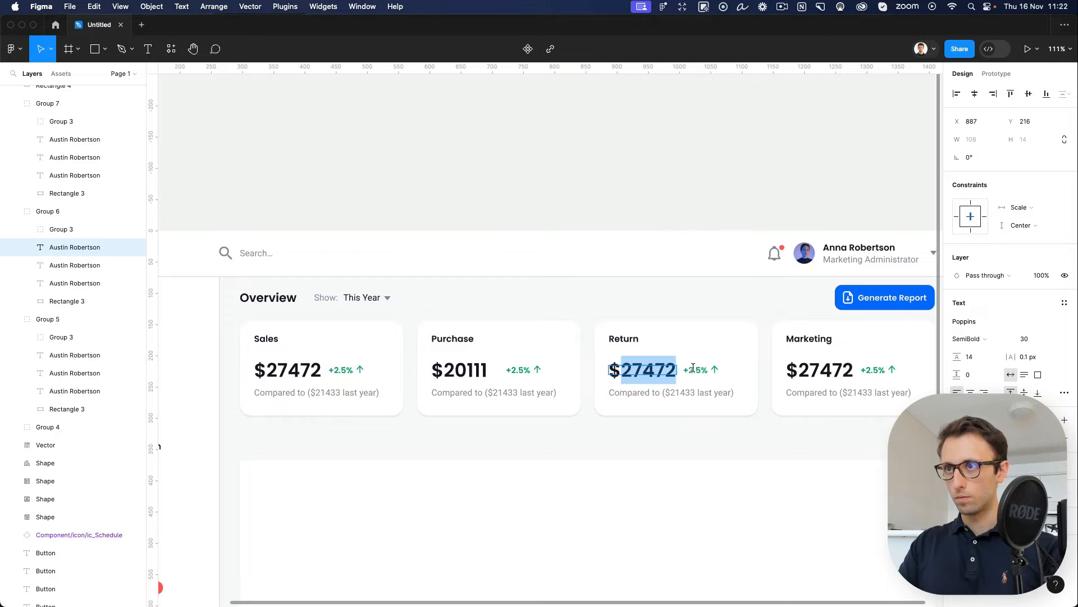
type("428")
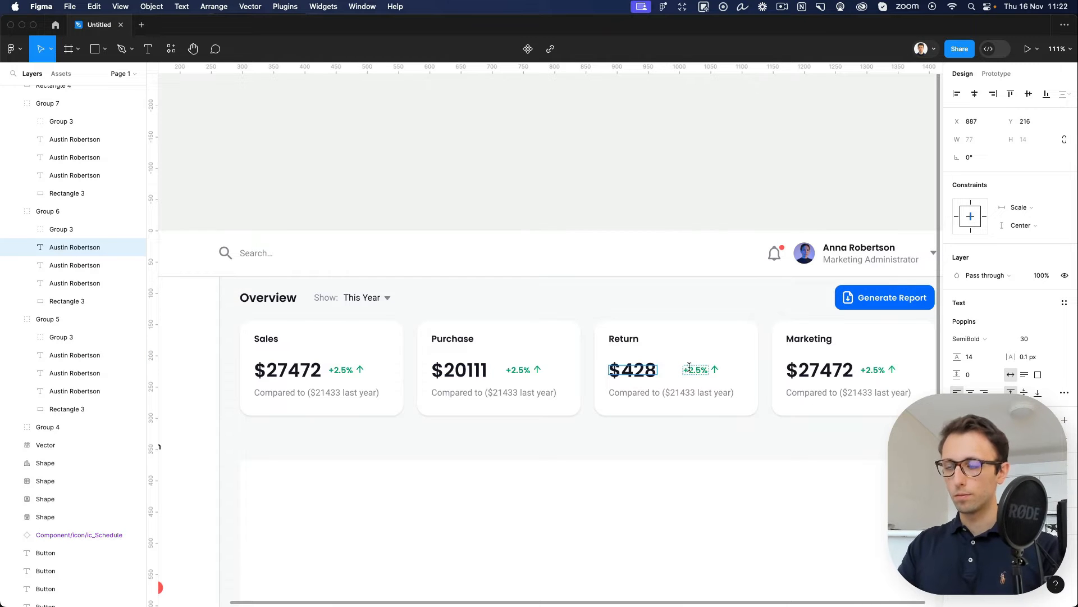
key("Escape")
double_click(803, 371)
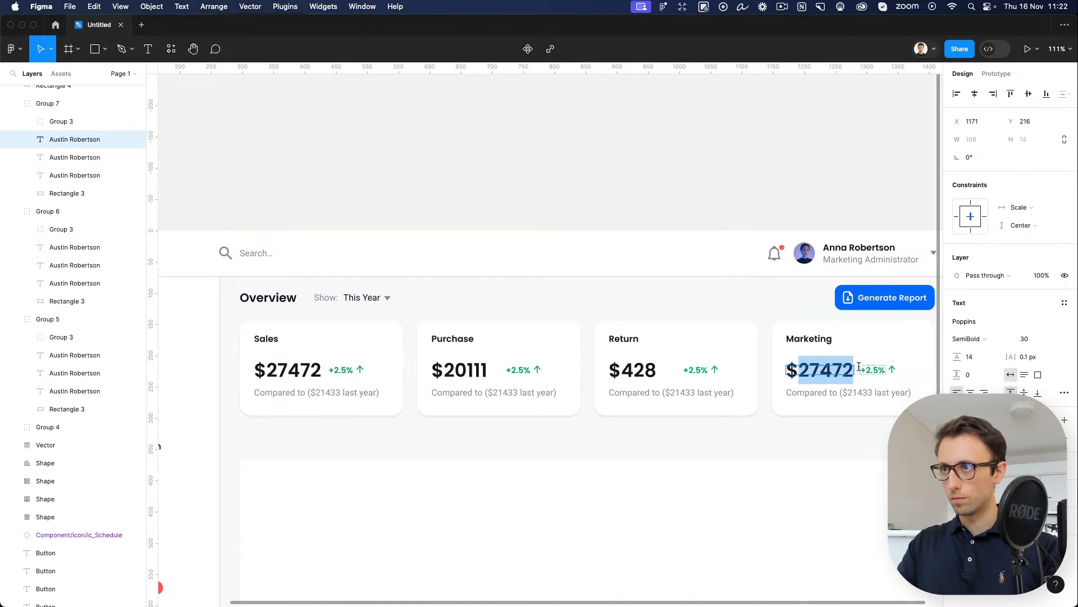
type("4371")
key("Escape")
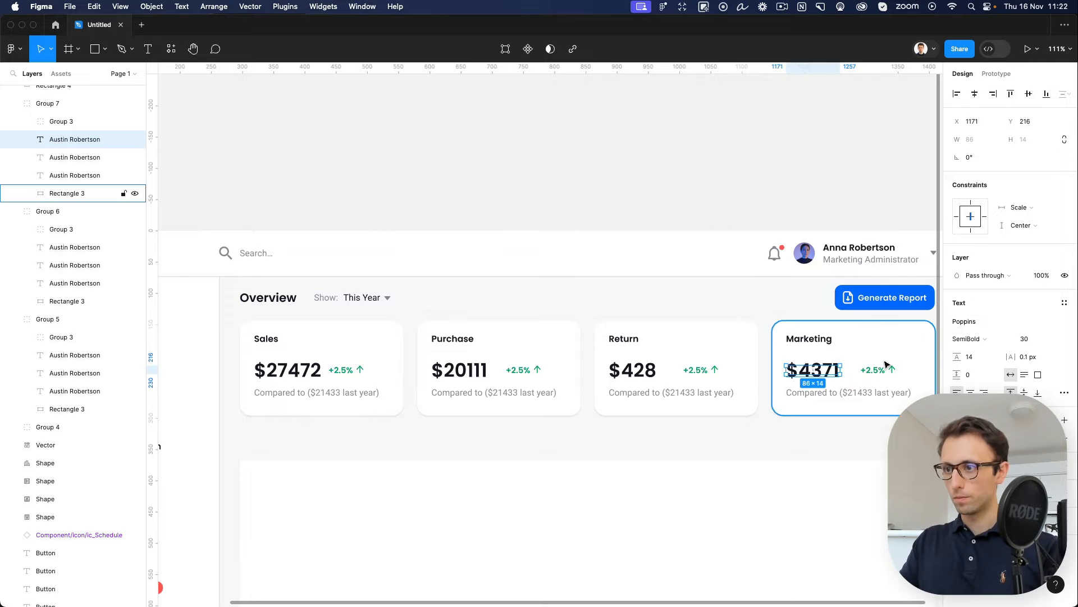
Step: Move the Marketing card's percentage group closer to its amount, at X 1269, Y 216
left_click(877, 374)
key("shift+Left")
key("shift+Left")
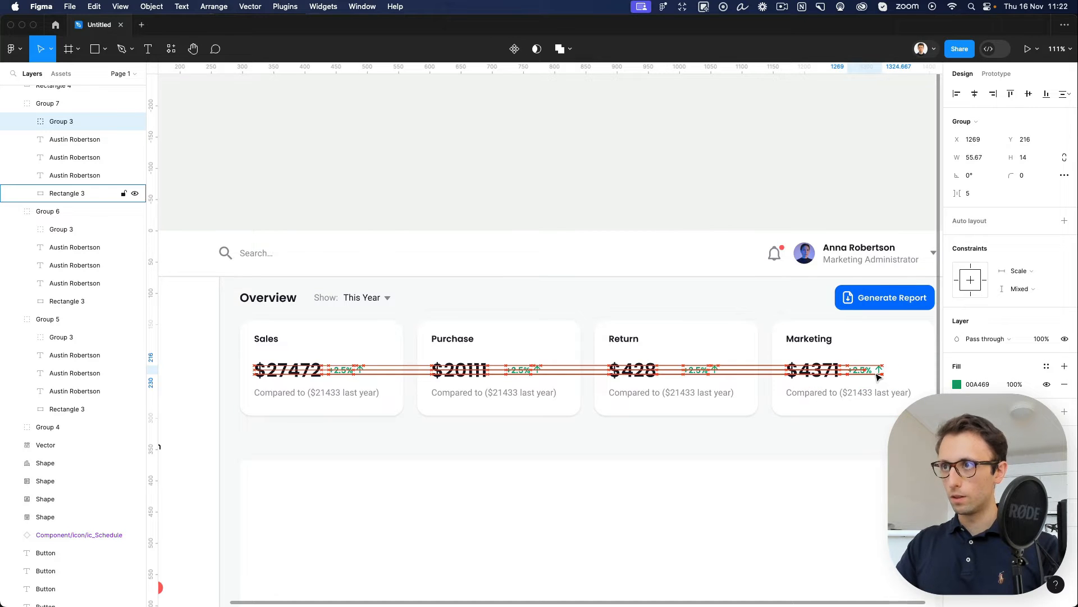
Step: Move the Return card's percentage group about 30 px to the left, next to its $428 amount
left_click(696, 375)
double_click(697, 374)
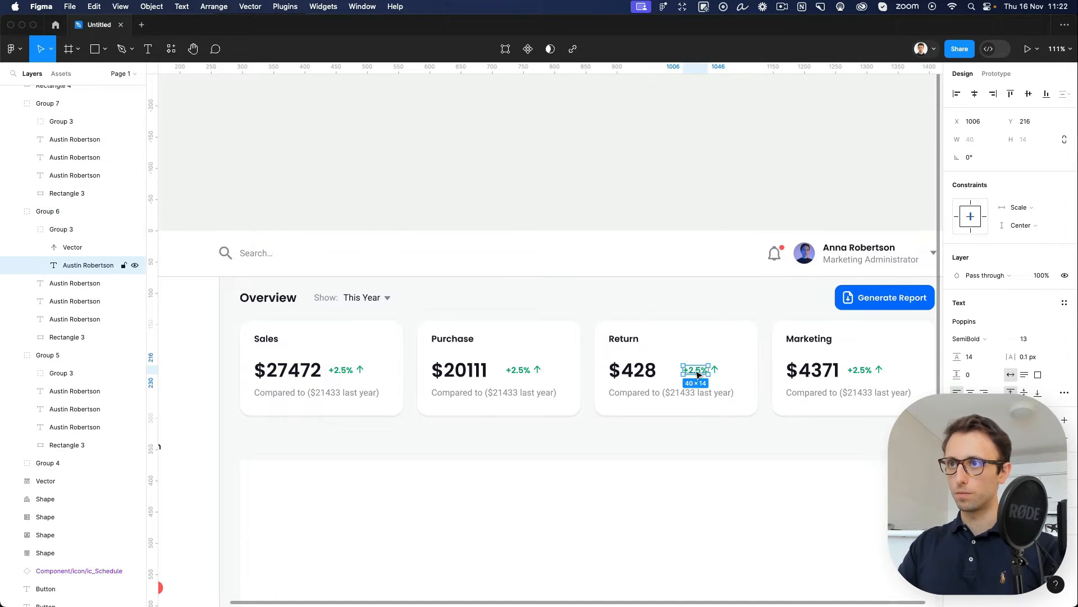
left_click(729, 364)
left_click(711, 372)
key("shift+Left")
key("shift+Left")
key("shift+Left")
key("Left")
key("Left")
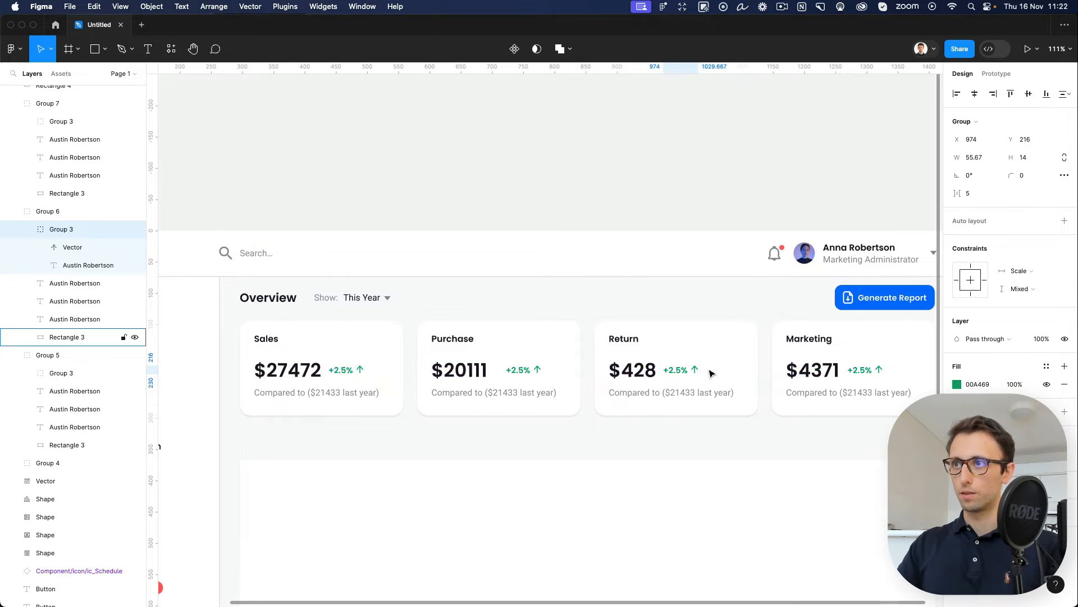
key("Right")
key("Right")
Step: Move the Purchase card's percentage group closer to its $20111 amount
double_click(518, 372)
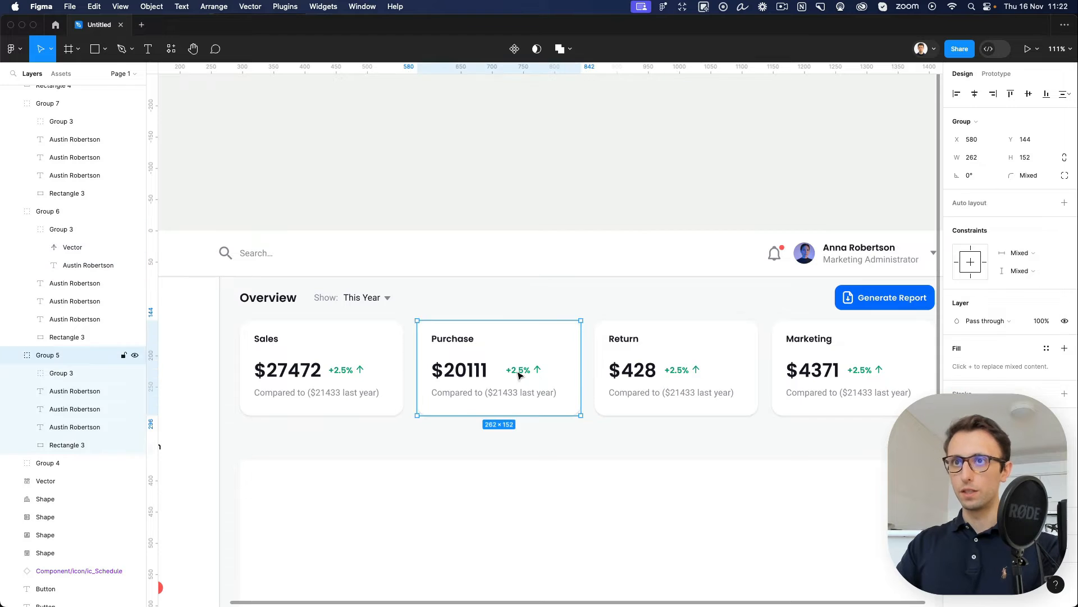
Step: Nudge the Purchase card's percentage-and-arrow group 15 px left, closer to the amount
key("shift+Left")
key("Left")
key("Left")
key("Left")
key("Left")
key("Left")
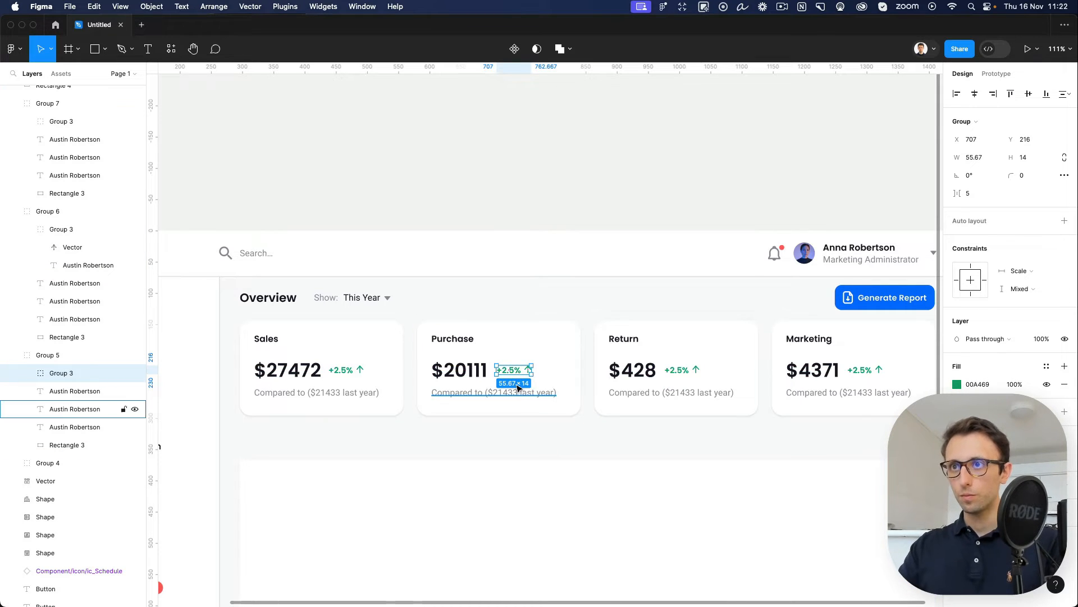
Step: Change the last-year comparison amount on the Purchase card to $10482
double_click(504, 393)
left_click_drag(492, 392, 517, 390)
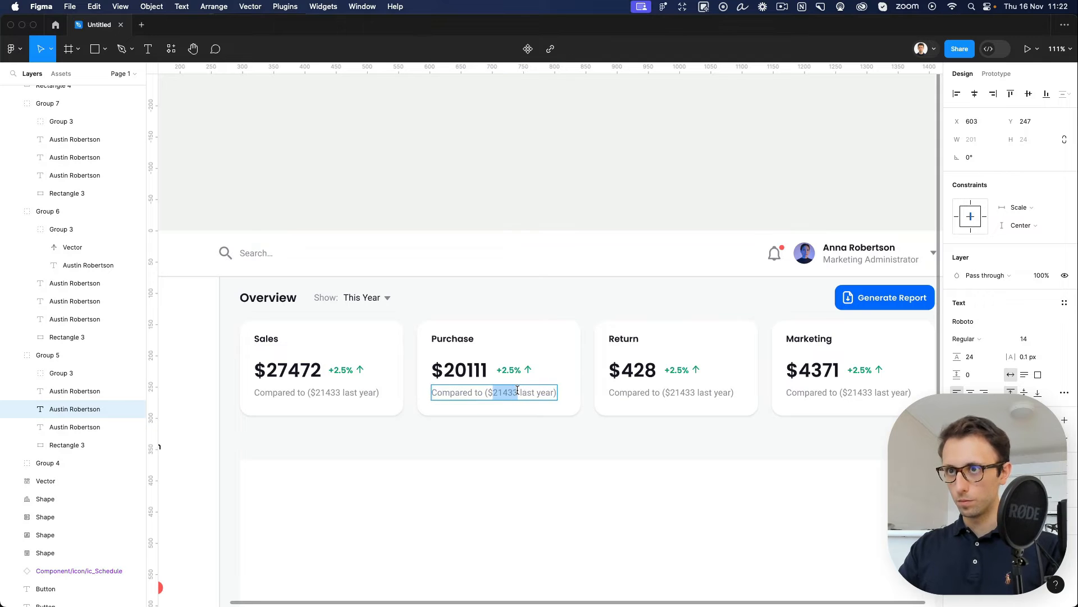
type("104823")
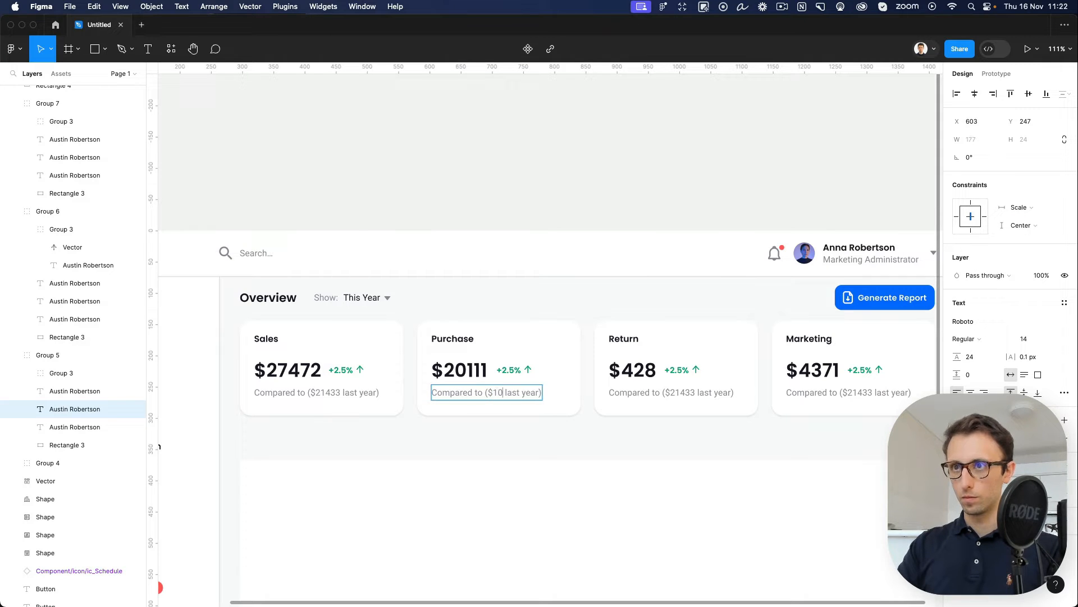
key("BackSpace")
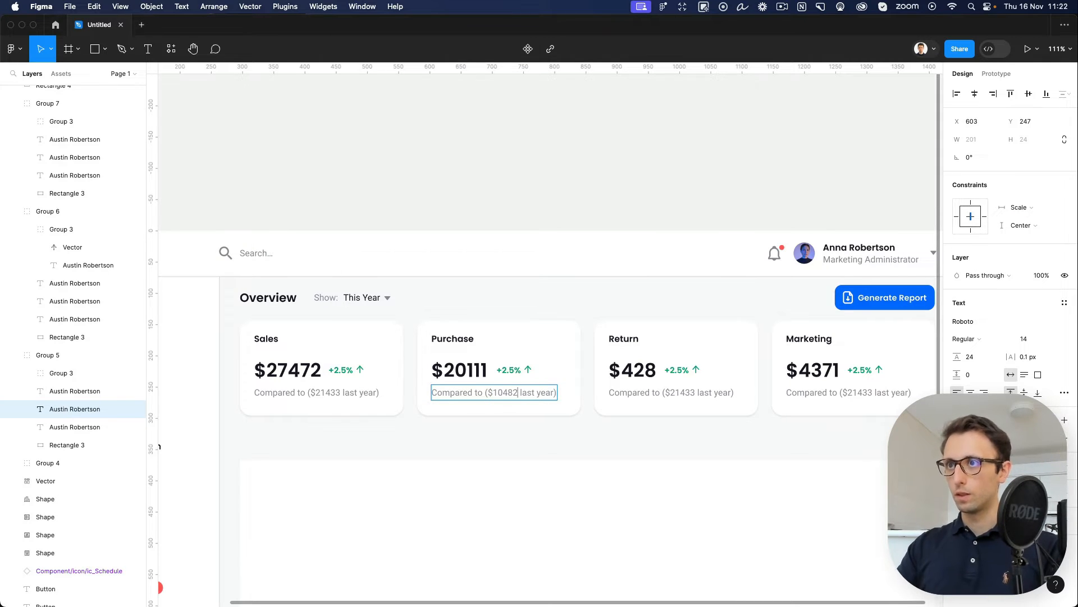
Step: Change the last-year comparison amounts to $234 on the Return card and $12412 on the Marketing card
scroll(660, 403, "right", 5)
scroll(660, 402, "down", 4)
scroll(654, 401, "up", 5)
scroll(646, 387, "left", 5)
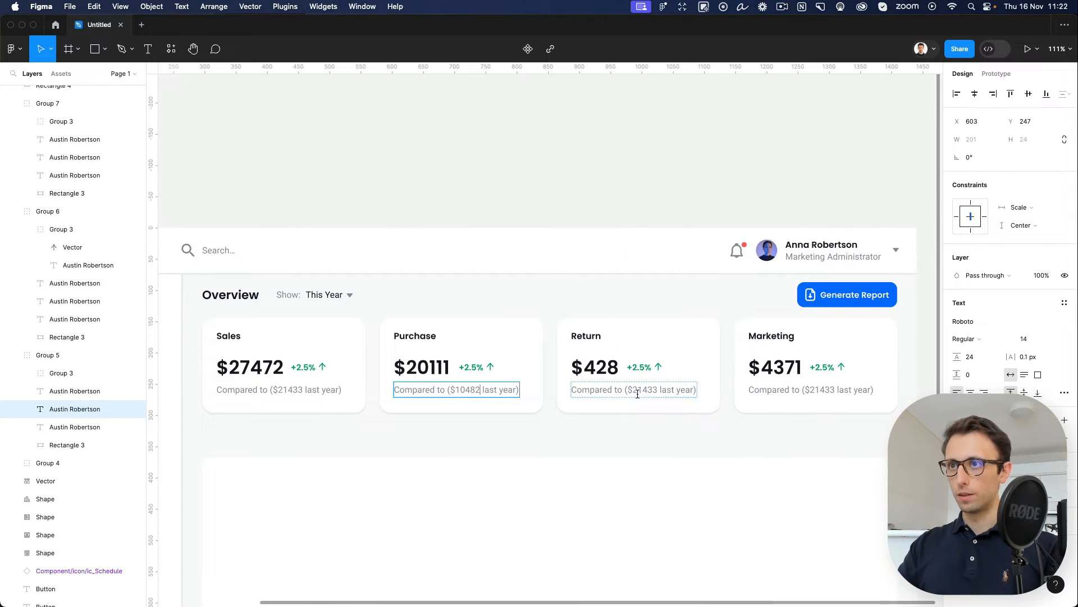
double_click(635, 391)
type("234")
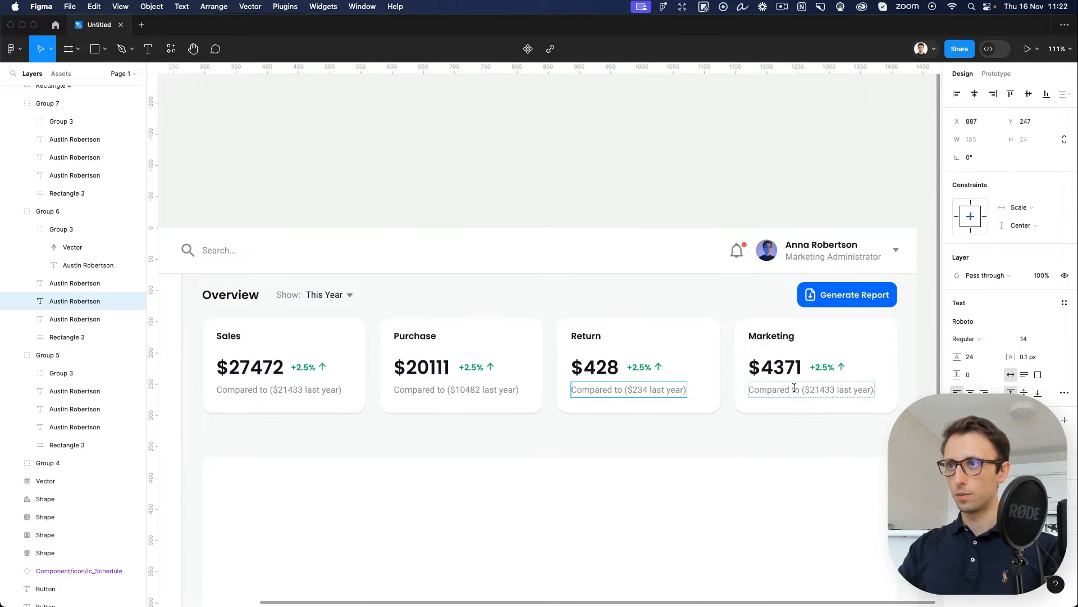
double_click(815, 391)
type("12412")
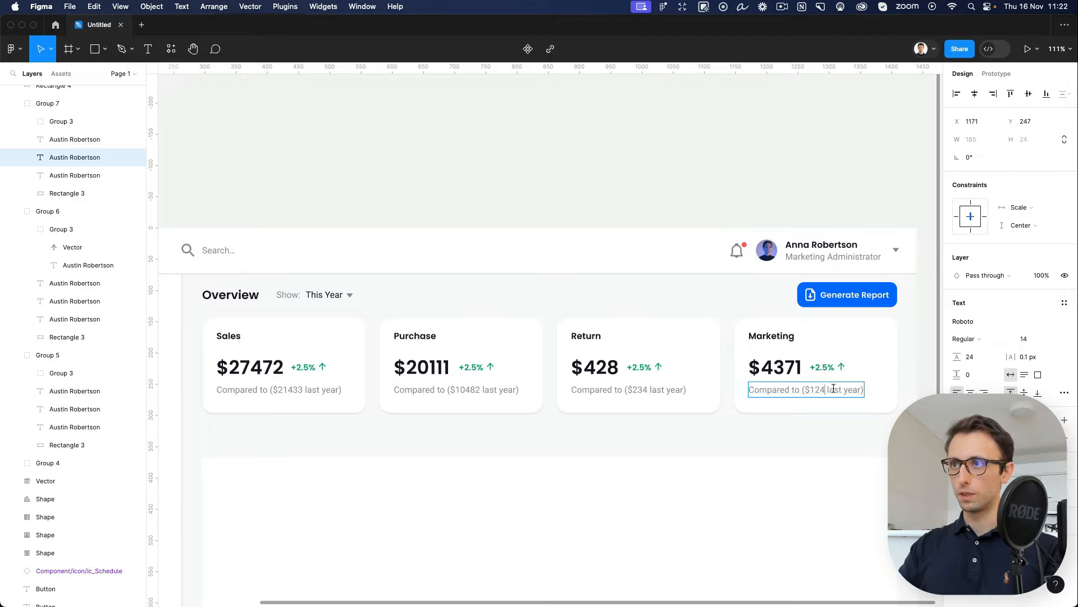
key("Escape")
key("Escape")
Step: Change the Purchase card's percentage text to -8.3%
scroll(664, 402, "up", 5)
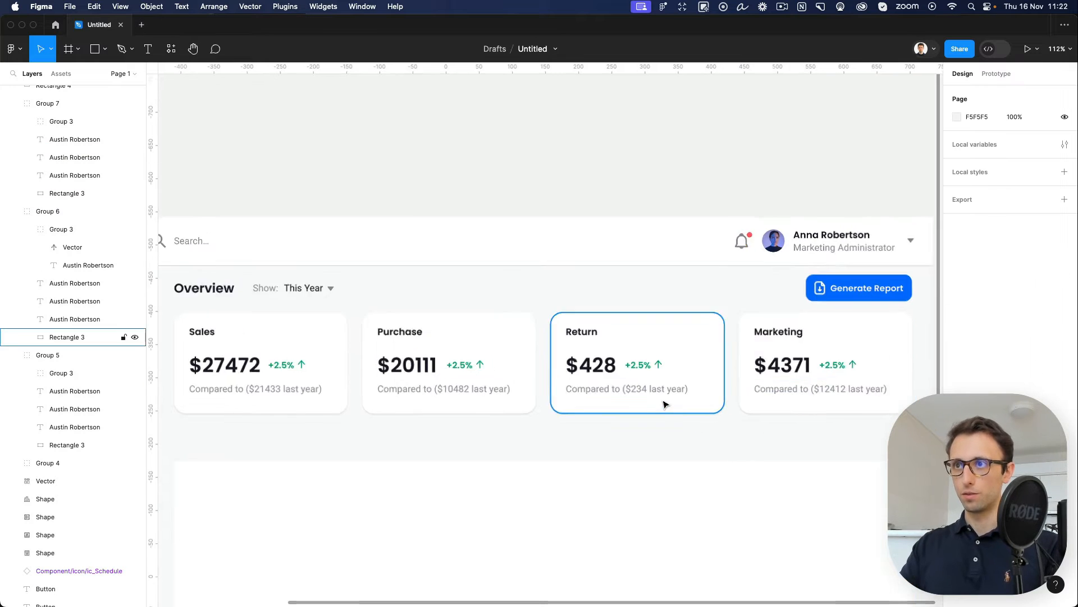
left_click(639, 354)
scroll(645, 350, "left", 6)
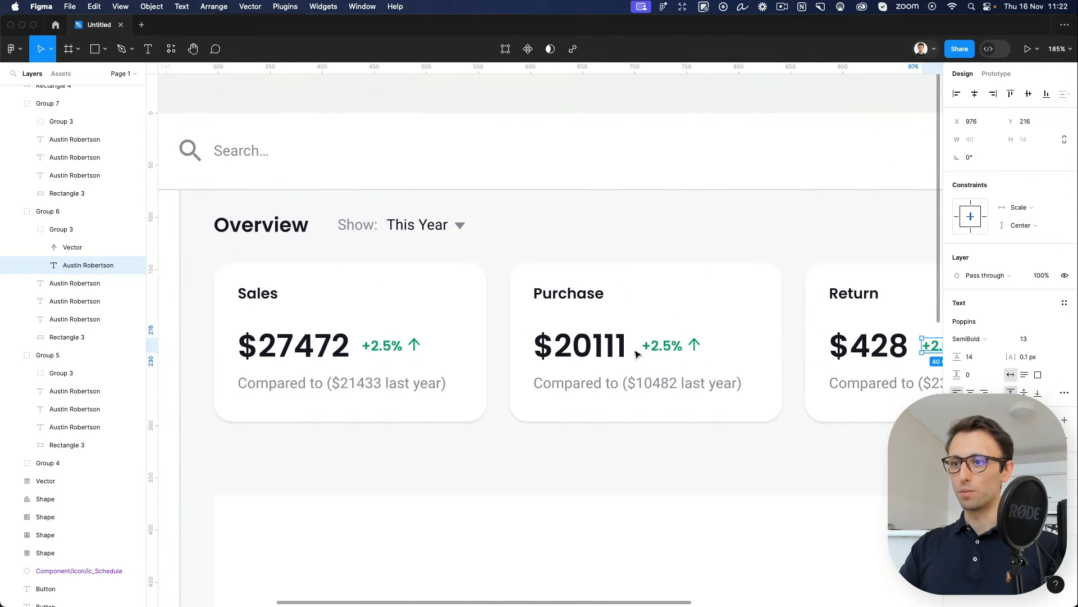
left_click(664, 345)
double_click(668, 346)
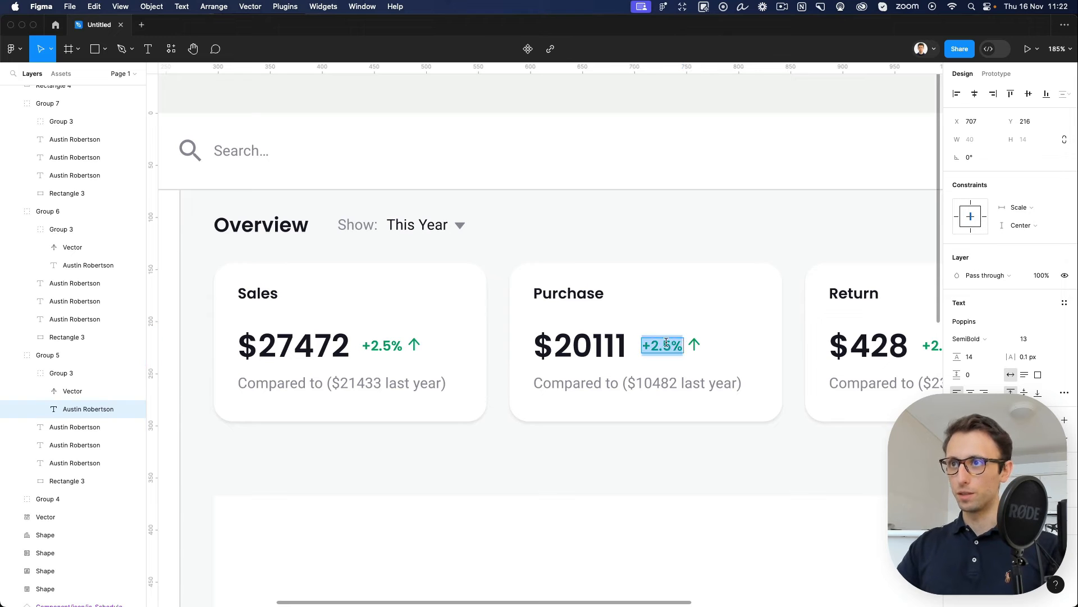
key("Left")
key("shift+Right")
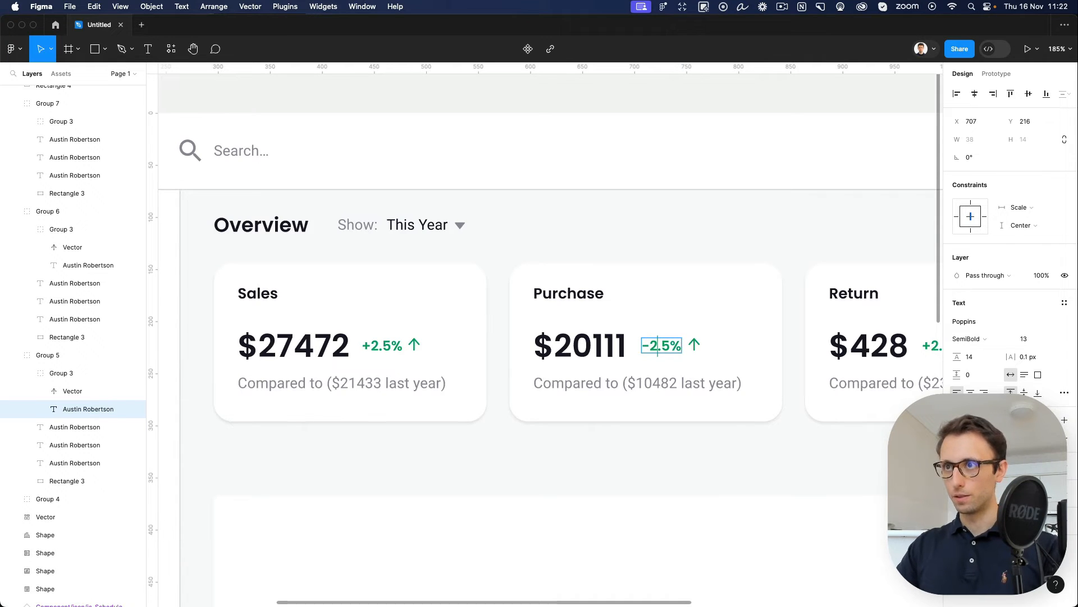
key("BackSpace")
type("8")
key("shift+Right")
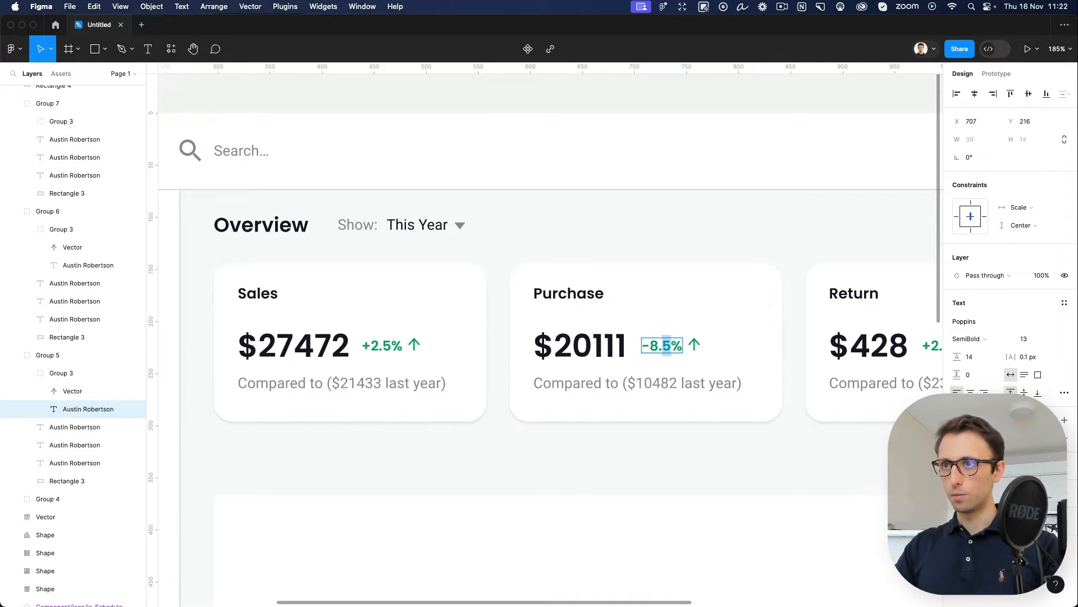
type("3")
key("Escape")
Step: Flip the Purchase card's arrow vertically so it points down
left_click(695, 345)
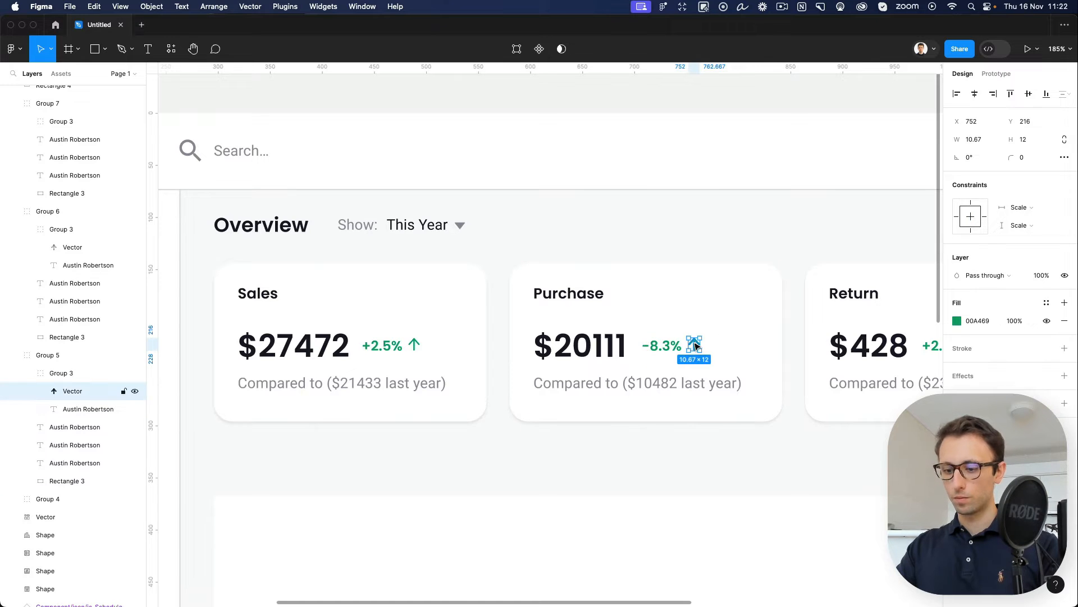
key("shift+v")
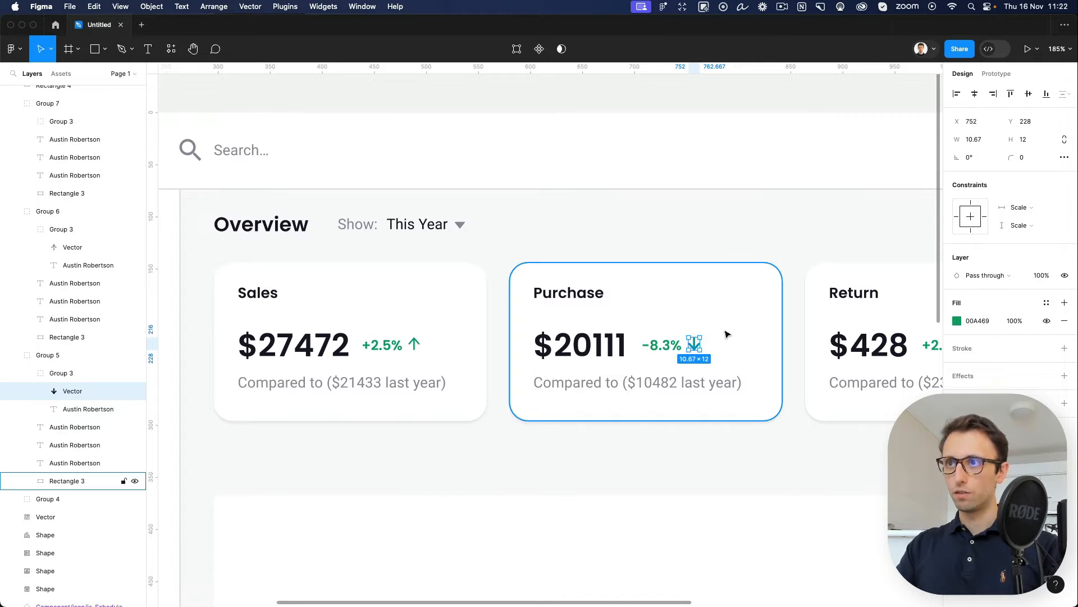
scroll(723, 337, "up", 5)
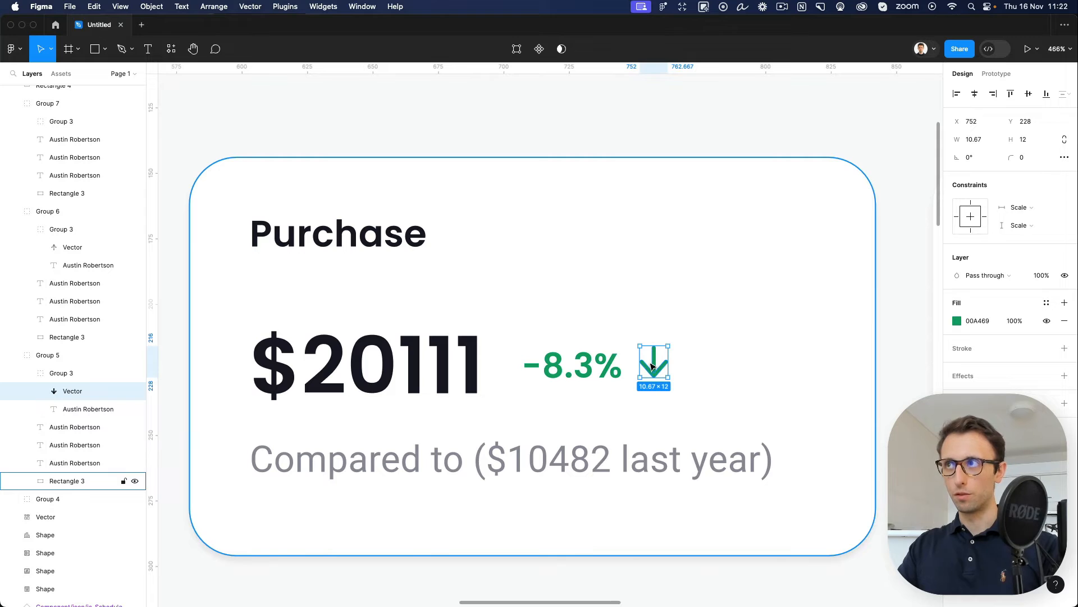
mouse_move(672, 342)
left_mouse_down()
mouse_move(629, 329)
mouse_move(679, 352)
left_mouse_up()
Step: Recolor the Purchase card's percentage text and arrow together to red E82828
left_click(579, 365, "shift")
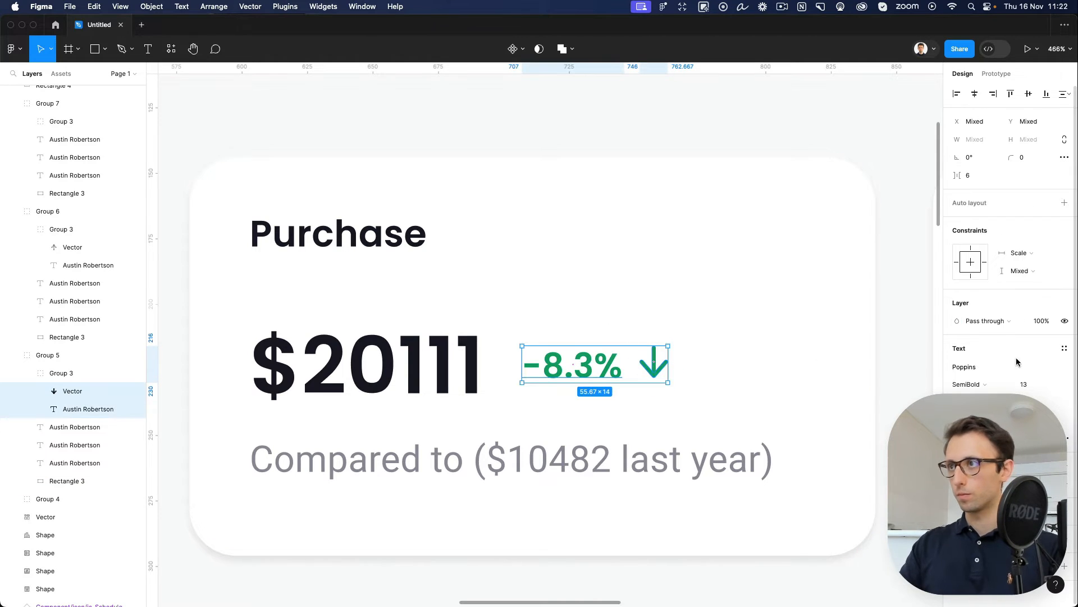
left_click(957, 483)
left_click(848, 560)
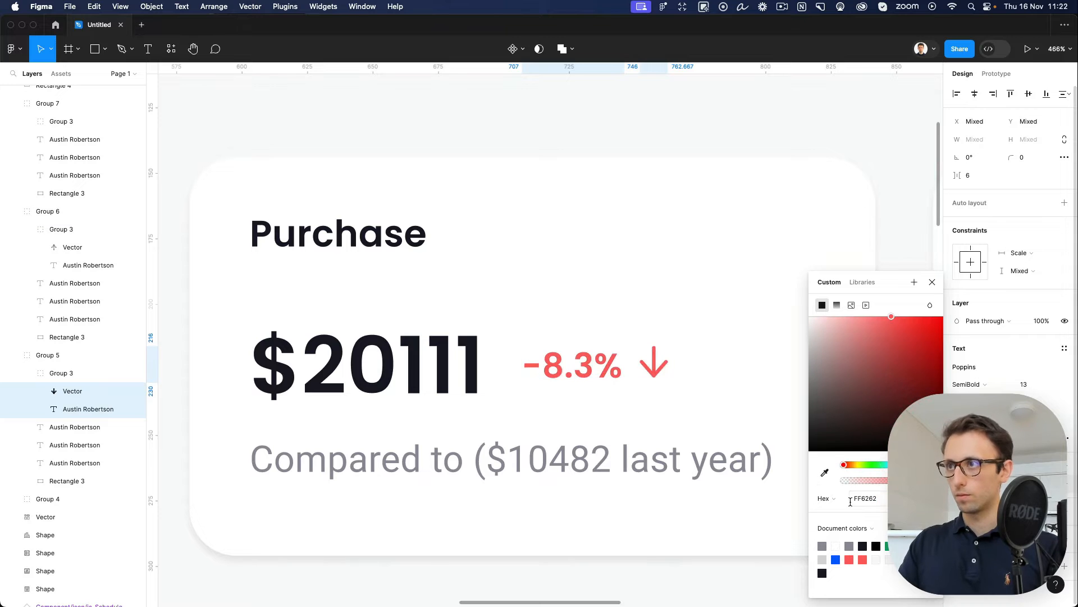
left_click_drag(909, 334, 914, 320)
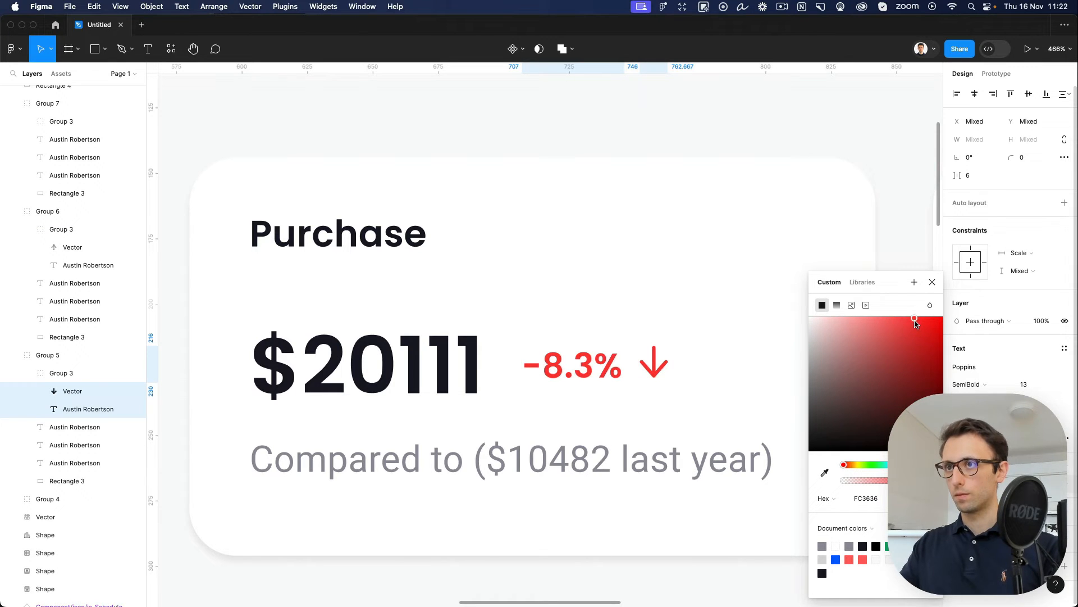
scroll(721, 331, "down", 5)
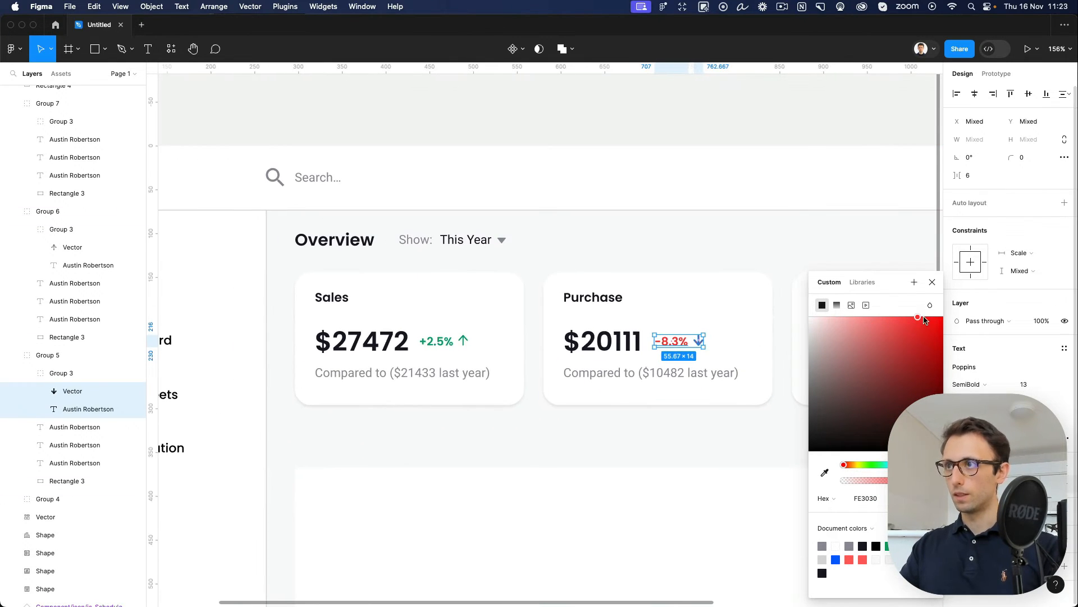
left_click_drag(922, 318, 922, 324)
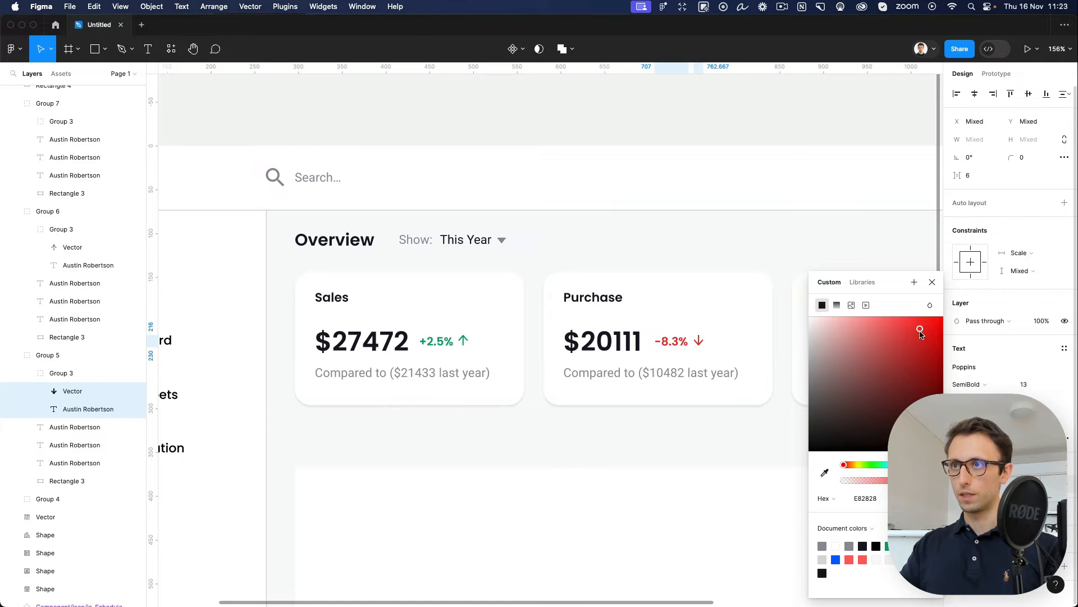
left_click(674, 233)
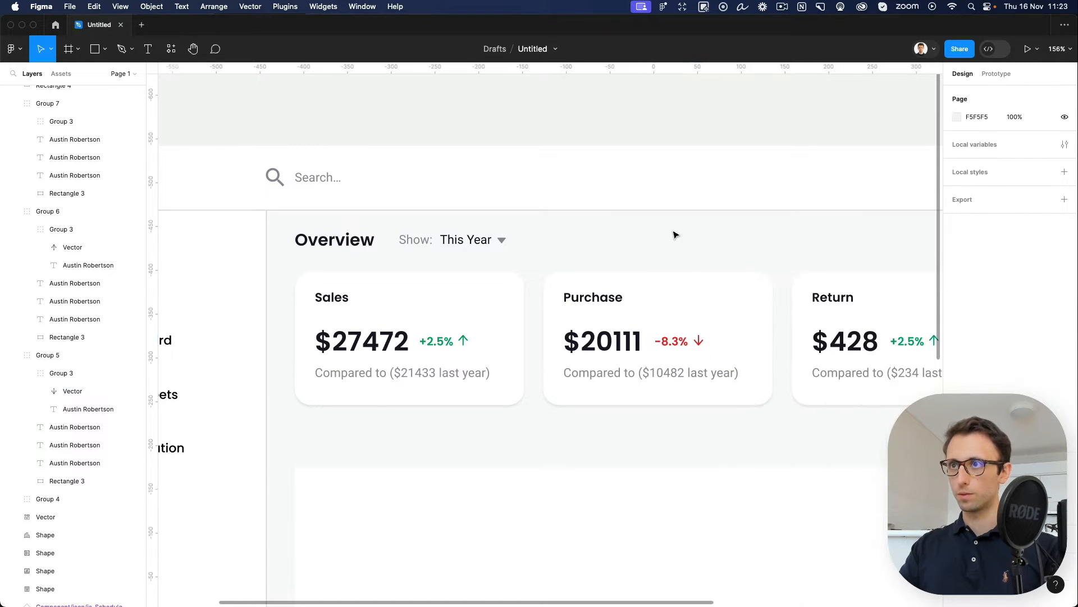
Step: Move the upper blank white panel up to just below the cards and narrow it to 830 px wide
scroll(682, 240, "down", 3)
scroll(691, 240, "right", 2)
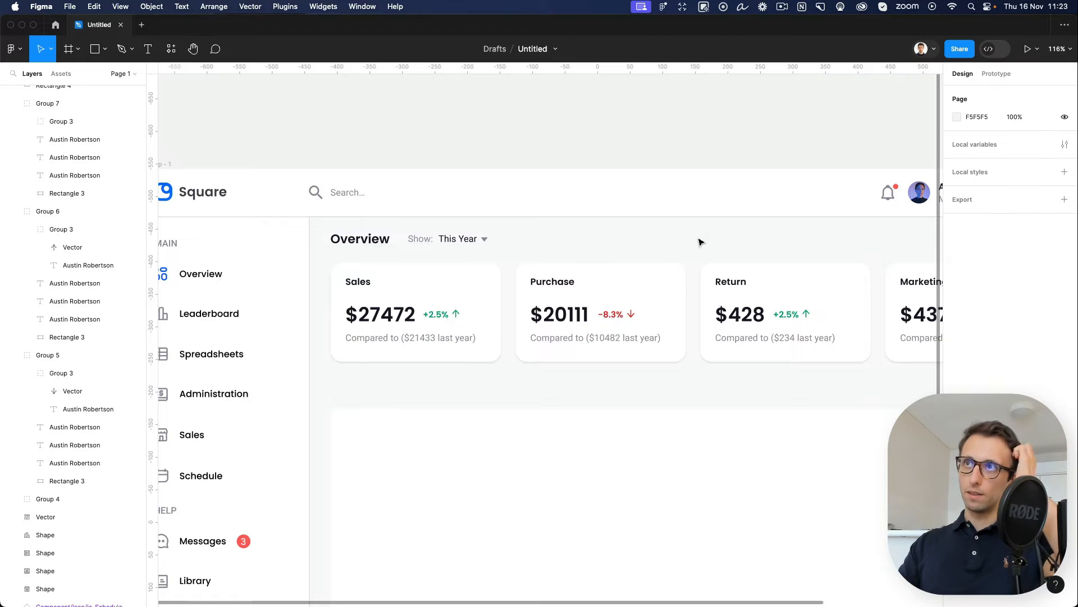
scroll(699, 241, "down", 3)
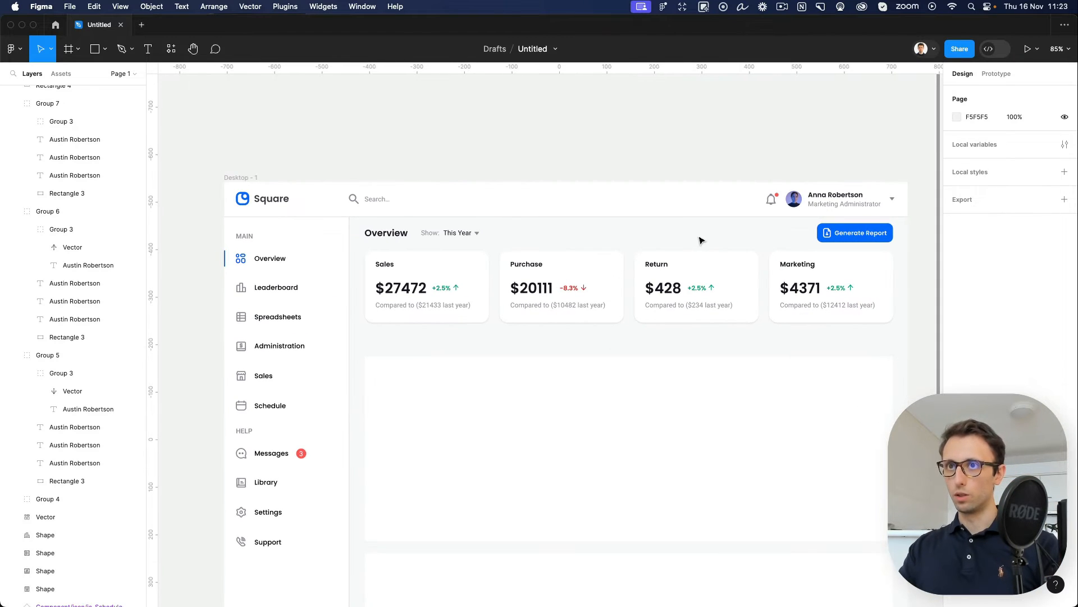
scroll(701, 241, "down", 2)
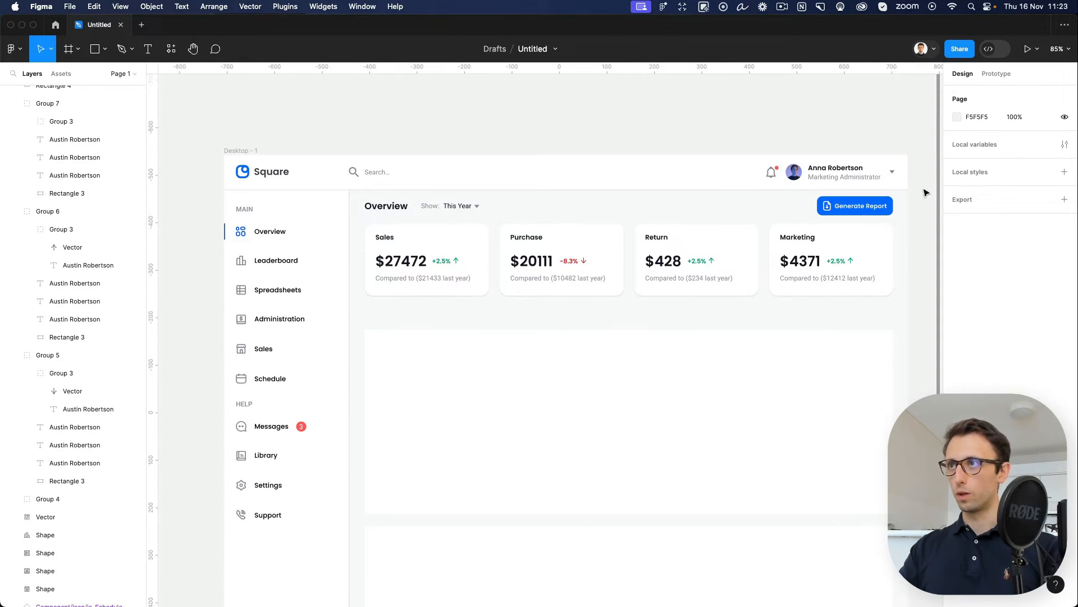
scroll(842, 220, "down", 2)
scroll(842, 220, "right", 2)
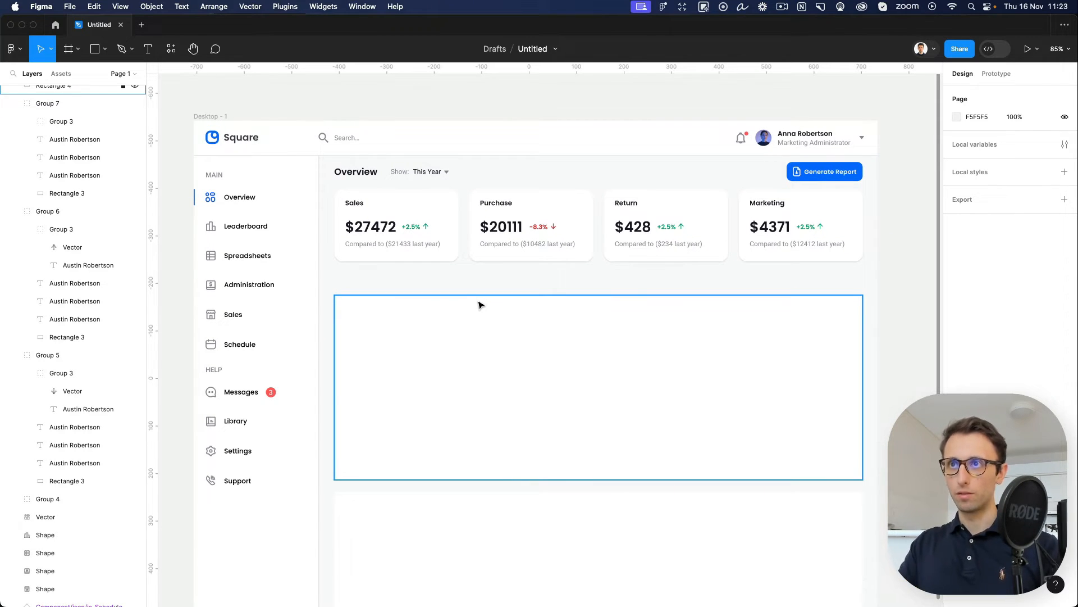
left_click_drag(510, 319, 510, 300)
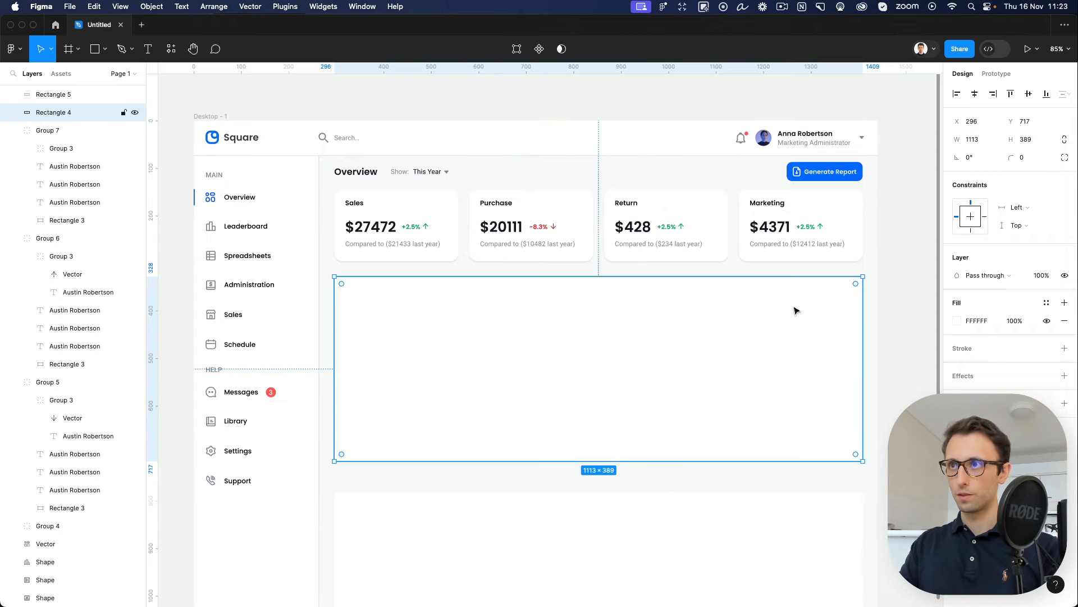
left_click_drag(859, 322, 728, 318)
Step: Copy the Sales card background's properties, including its 18 px corner radius and drop shadow, onto the upper blank panel
left_click(454, 215)
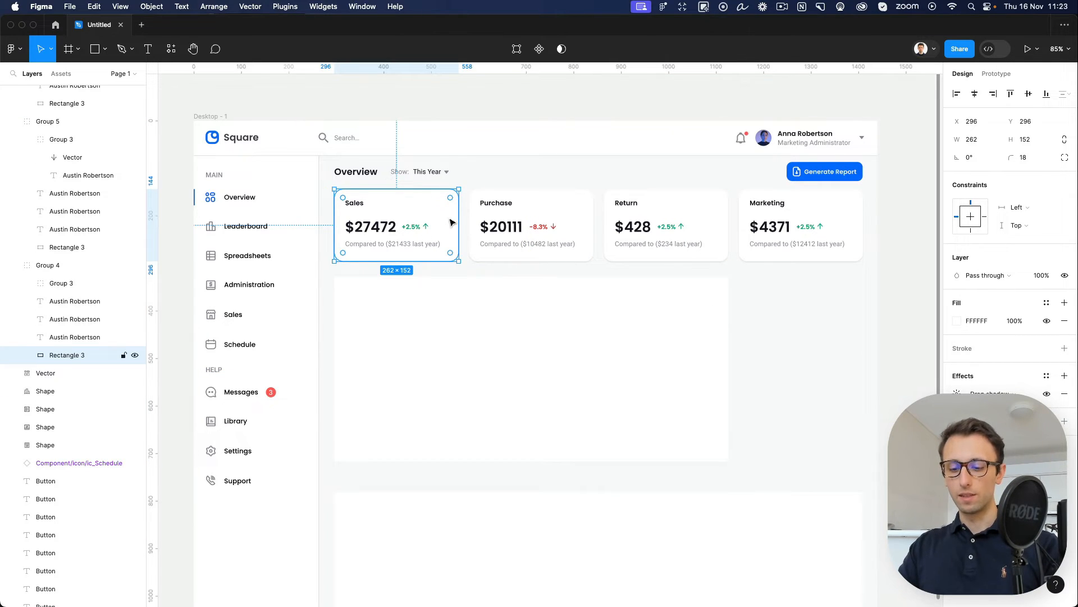
left_click(453, 318)
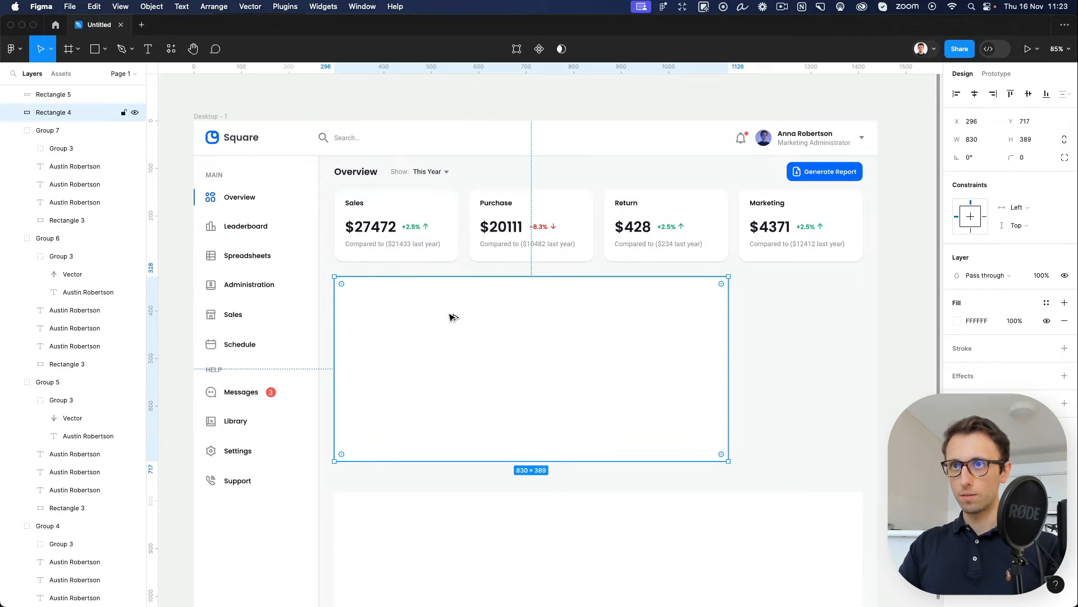
left_click(773, 341)
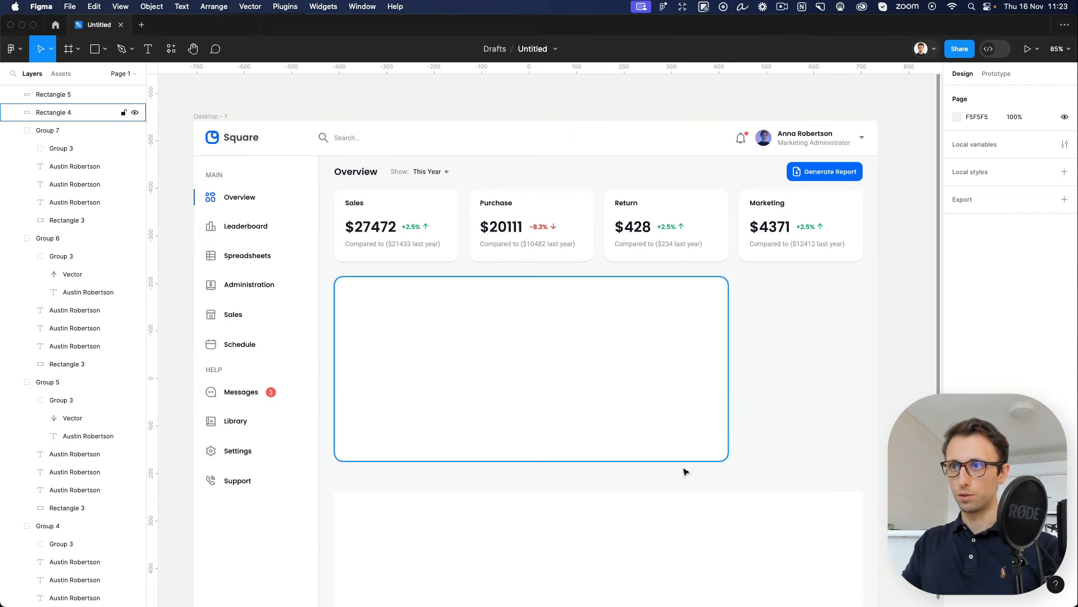
Step: Draw a horizontal line about 757 px long near the upper edge of the rounded blank panel
scroll(511, 363, "up", 2)
left_click(512, 359)
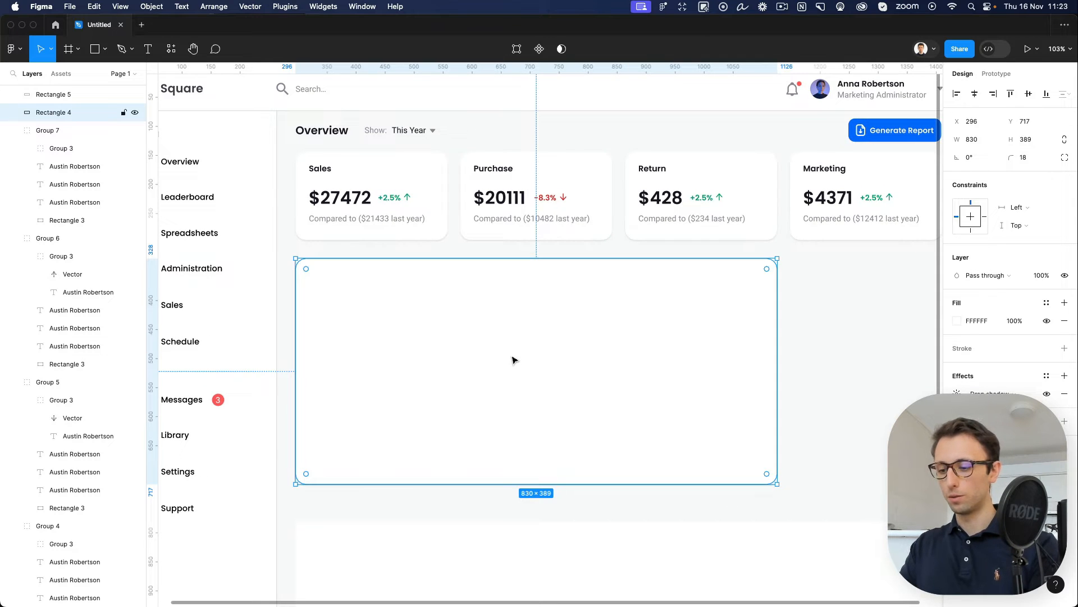
key("l")
left_click_drag(317, 281, 757, 300)
Step: Try a light grey E1E1E1 stroke on the line and a duplicate just below it, and undo both changes
left_click(956, 349)
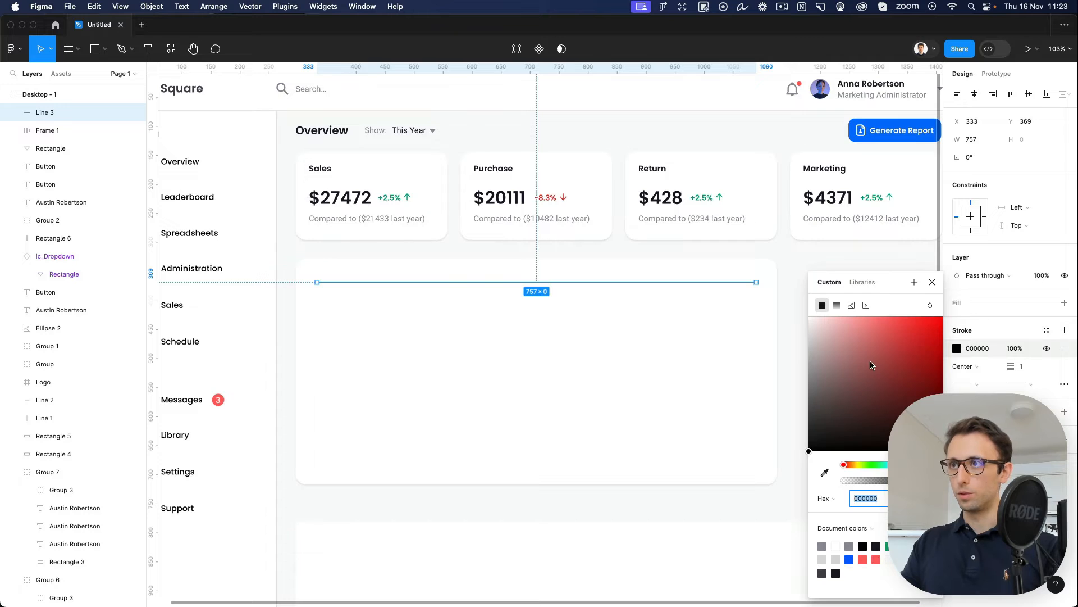
left_click_drag(820, 353, 774, 336)
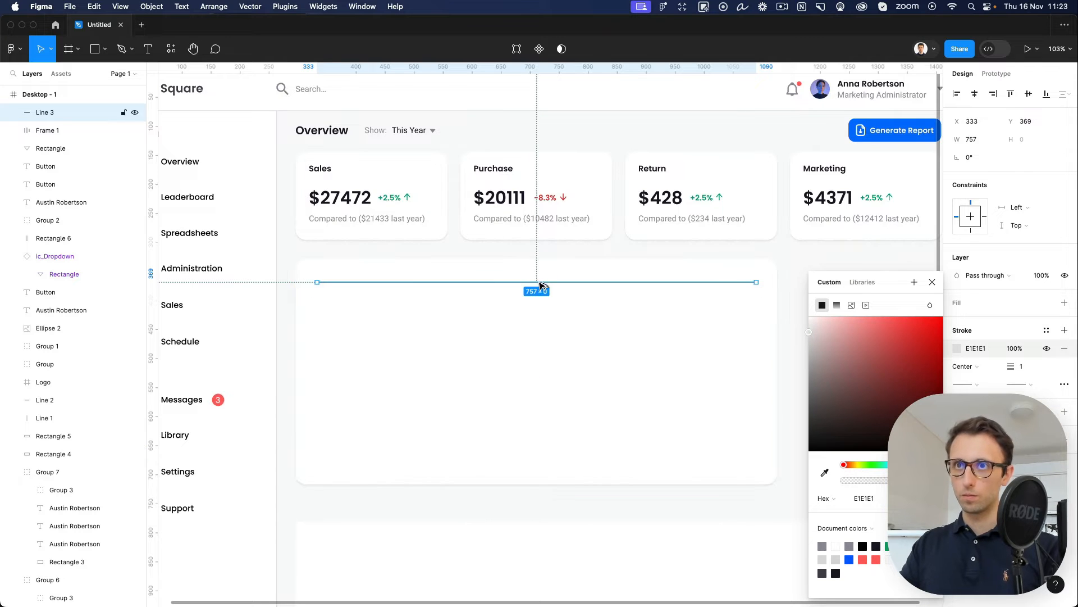
left_click_drag(542, 282, 544, 308, "alt")
key("super+z")
key("super+z")
key("super+z")
Step: Shorten the panel's horizontal line from its left end to 737 px, starting at X 353
scroll(320, 304, "up", 10)
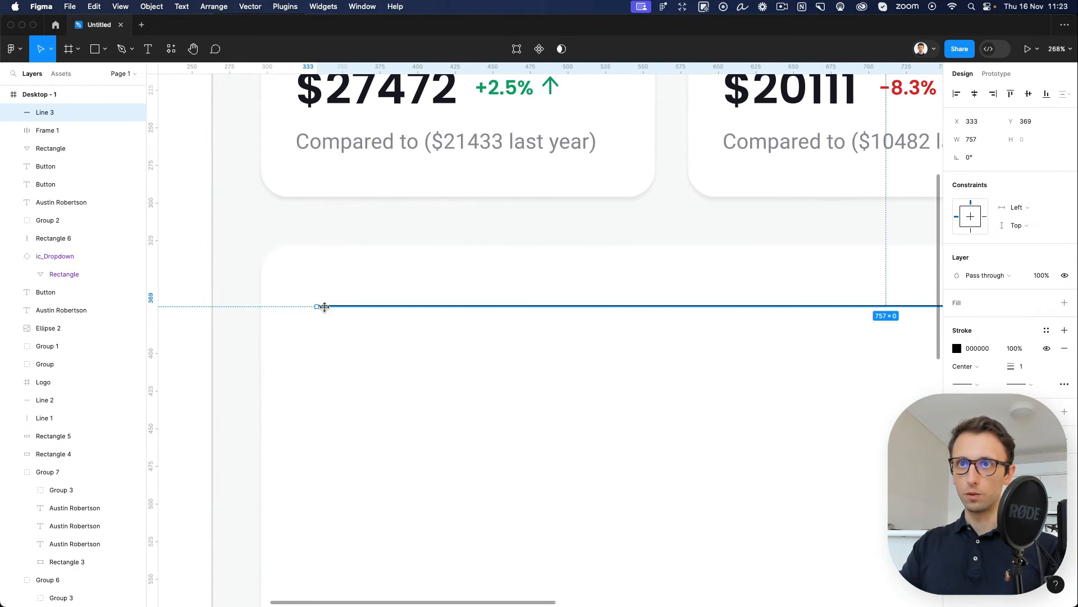
left_click_drag(324, 307, 354, 306)
Step: Place a copy of the Sales card's comparison text over the left end of the panel's horizontal line
left_click(404, 151)
left_click(354, 307)
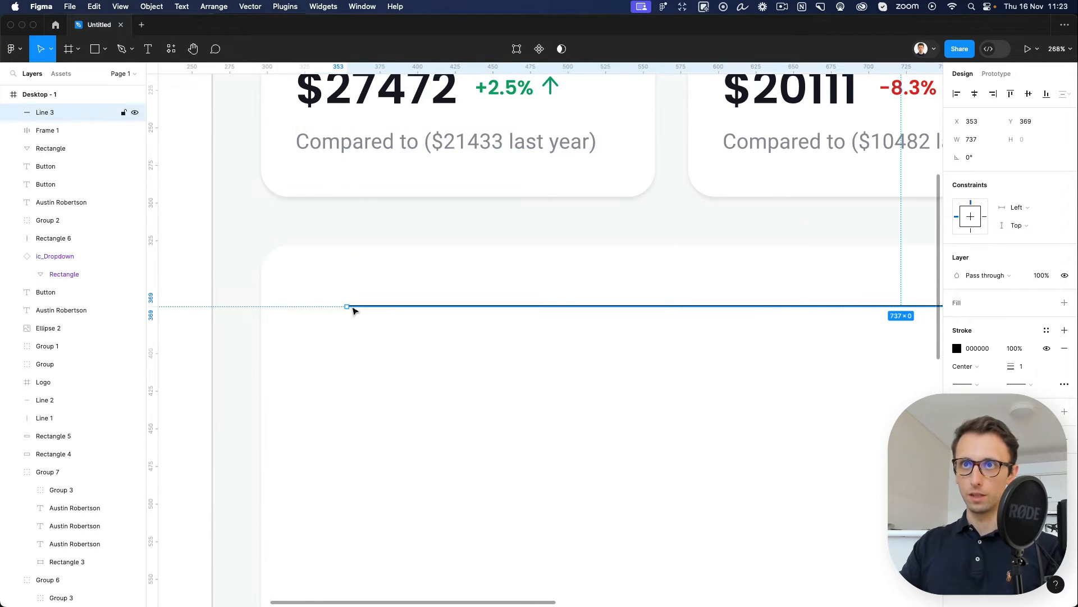
key("super+v")
left_click_drag(363, 132, 764, 499)
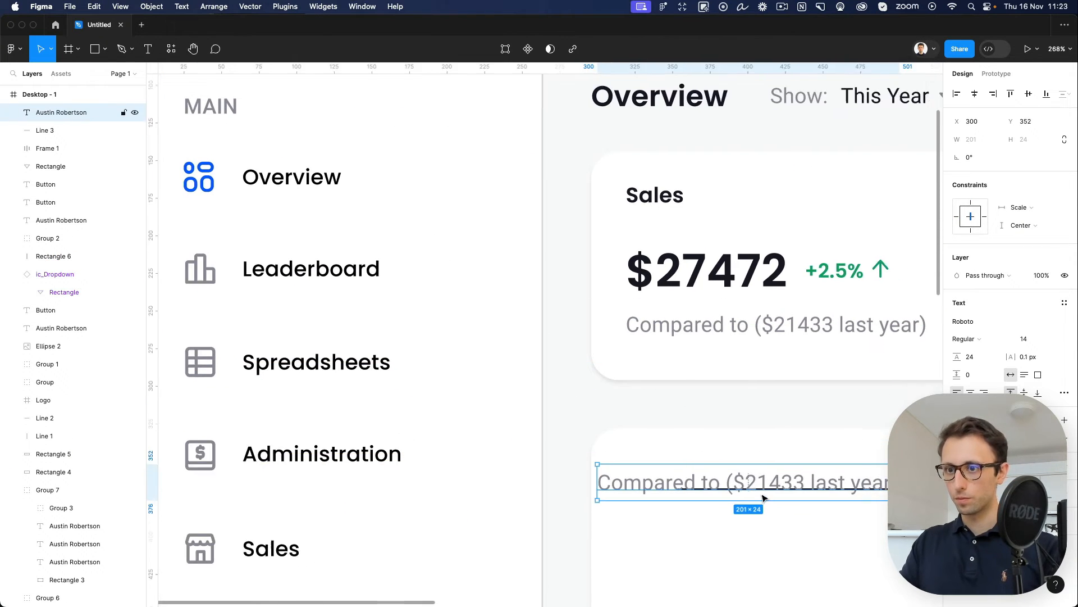
Step: Change the copied comparison text to 1000 and place it just before the start of the panel's horizontal line
scroll(764, 498, "down", 5)
scroll(763, 498, "right", 5)
key("Return")
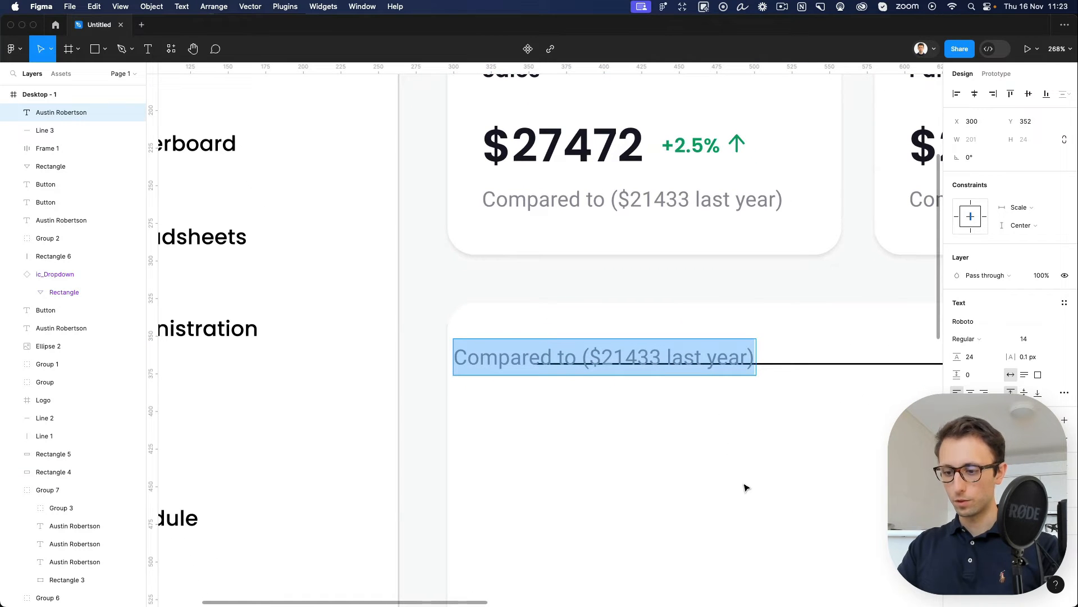
type("1000")
key("Escape")
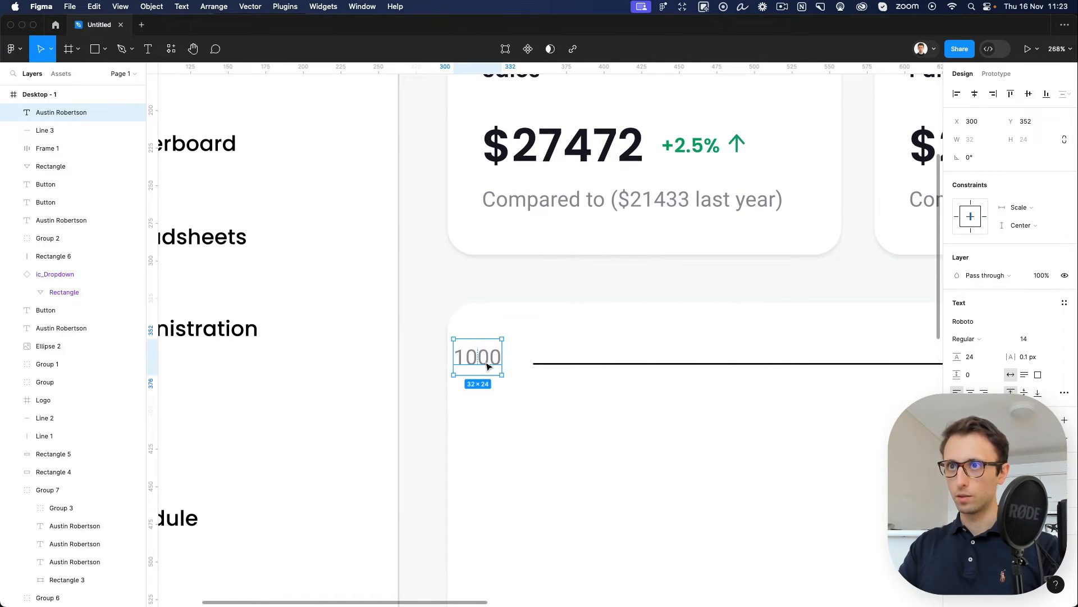
left_click_drag(476, 357, 492, 364)
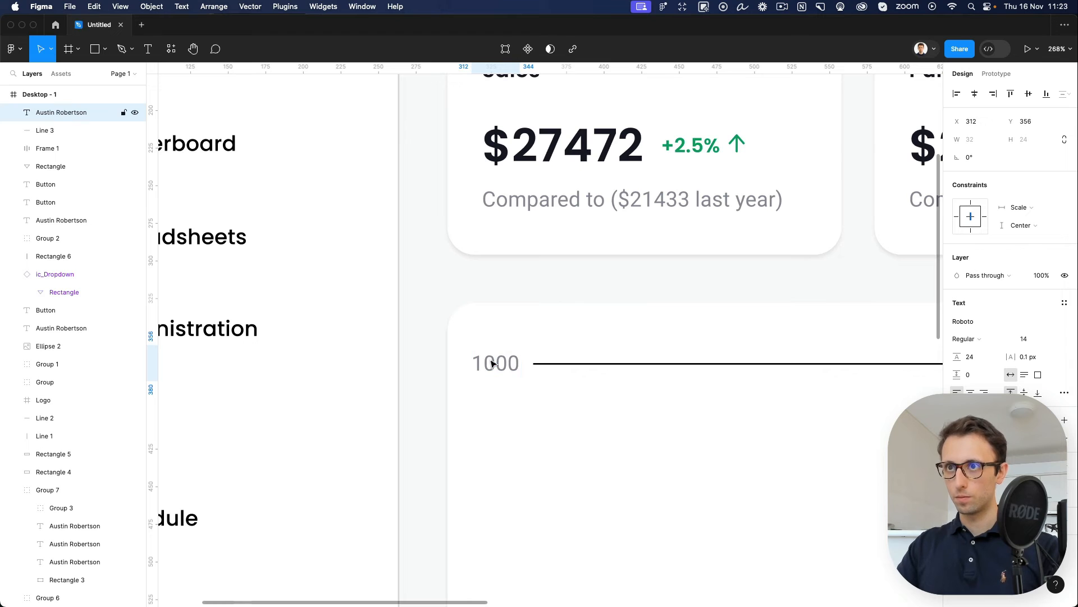
Step: Set the horizontal line's stroke to light grey E1E1E1, starting from the colour sampled off the 1000 label
left_click(553, 367)
left_click(553, 364)
key("i")
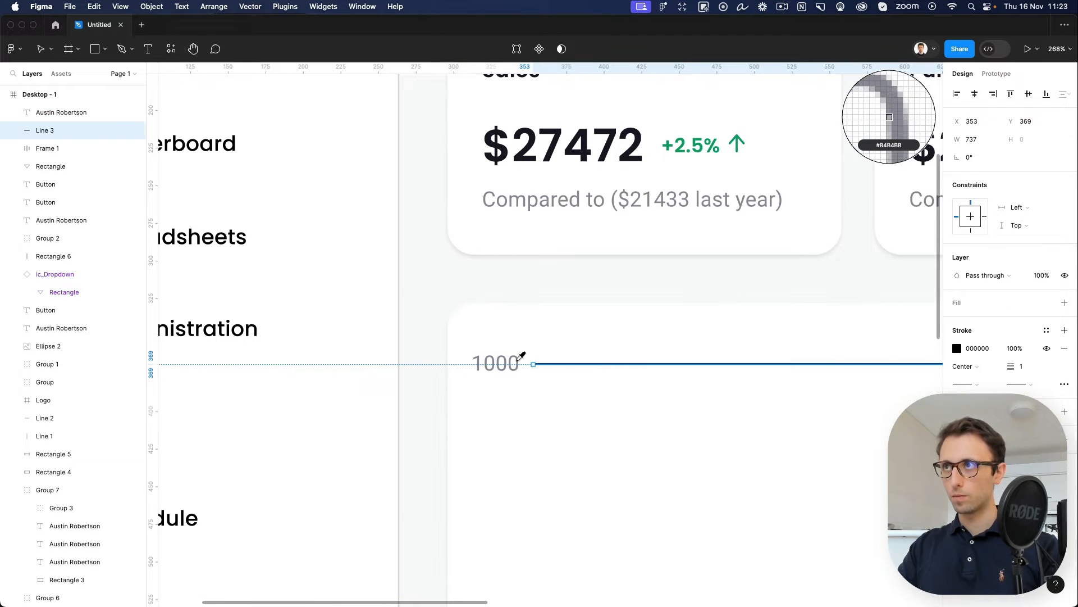
left_click(522, 356)
scroll(521, 356, "down", 3)
scroll(522, 356, "right", 3)
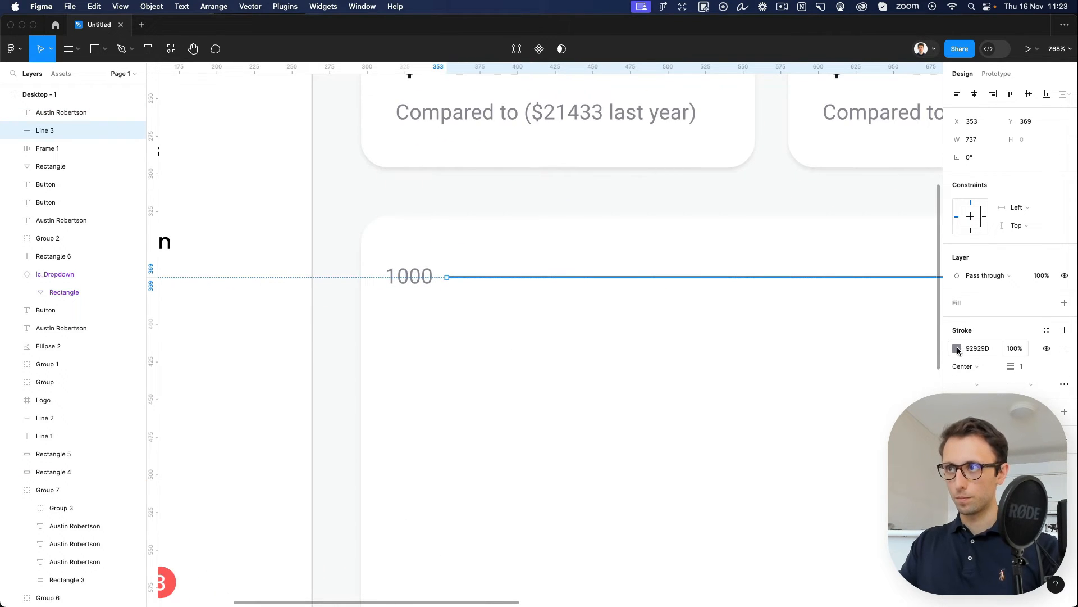
left_click(957, 348)
left_click_drag(817, 329, 808, 331)
scroll(695, 321, "down", 5)
scroll(674, 309, "down", 2)
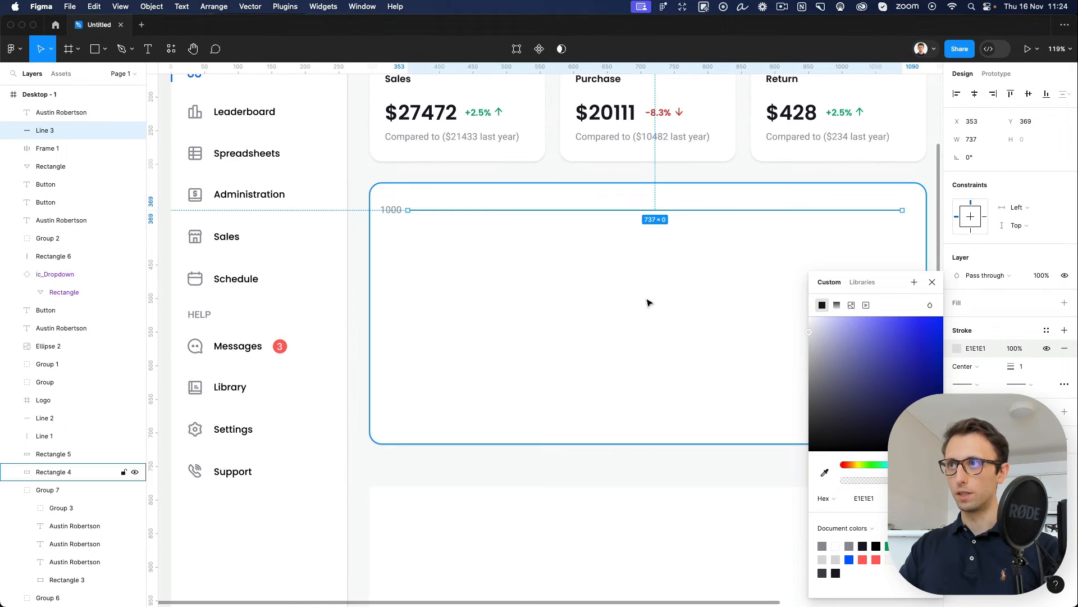
Step: Group the 1000 label with its line and duplicate the group downward to make eight rows spaced 45 px apart
left_click_drag(408, 210, 412, 243)
scroll(393, 212, "right", 2)
left_click(392, 211, "shift")
key("super+g")
key("super+d")
key("super+d")
key("super+d")
key("super+d")
key("super+d")
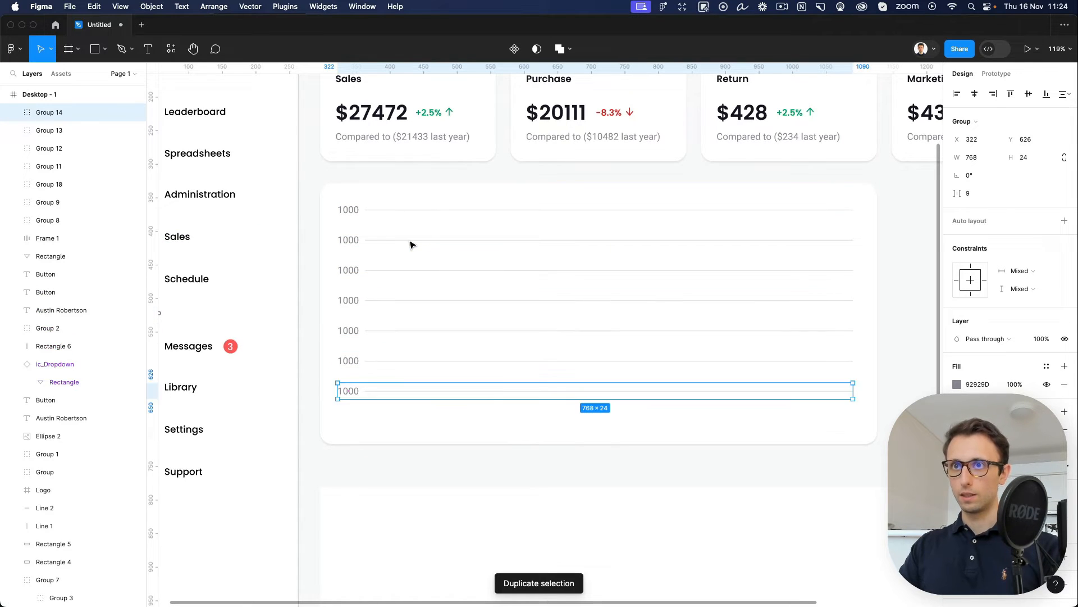
key("super+d")
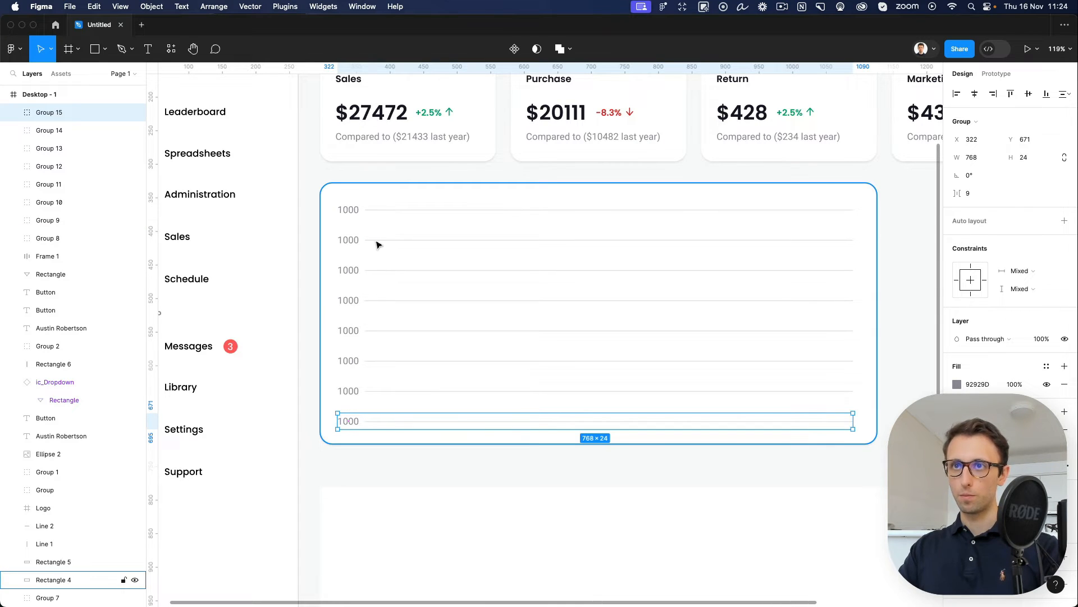
Step: Right-align the text of all eight row labels in the chart panel
double_click(351, 239)
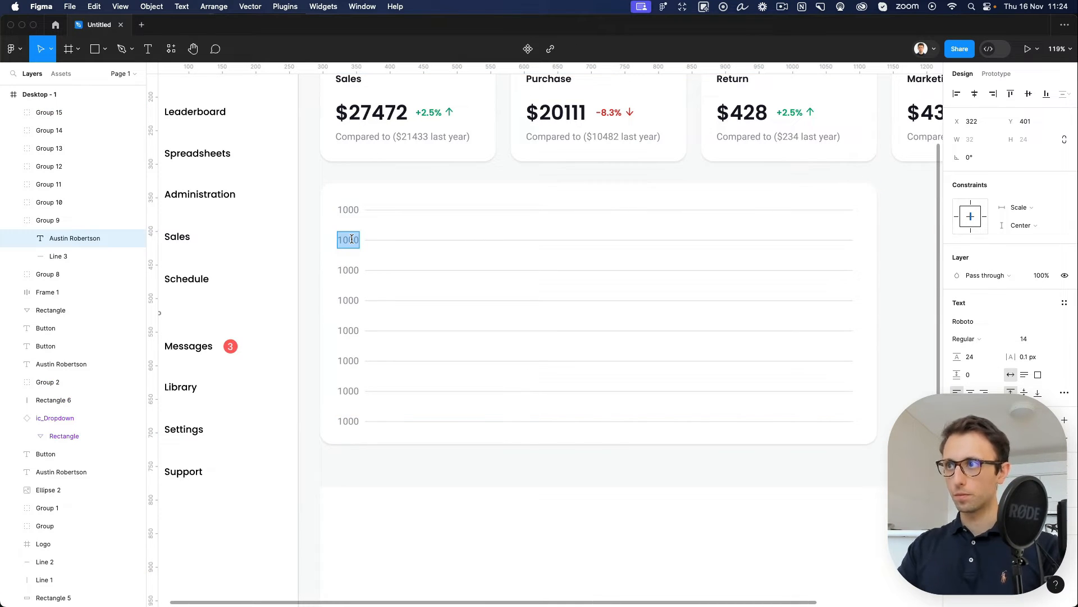
double_click(348, 271)
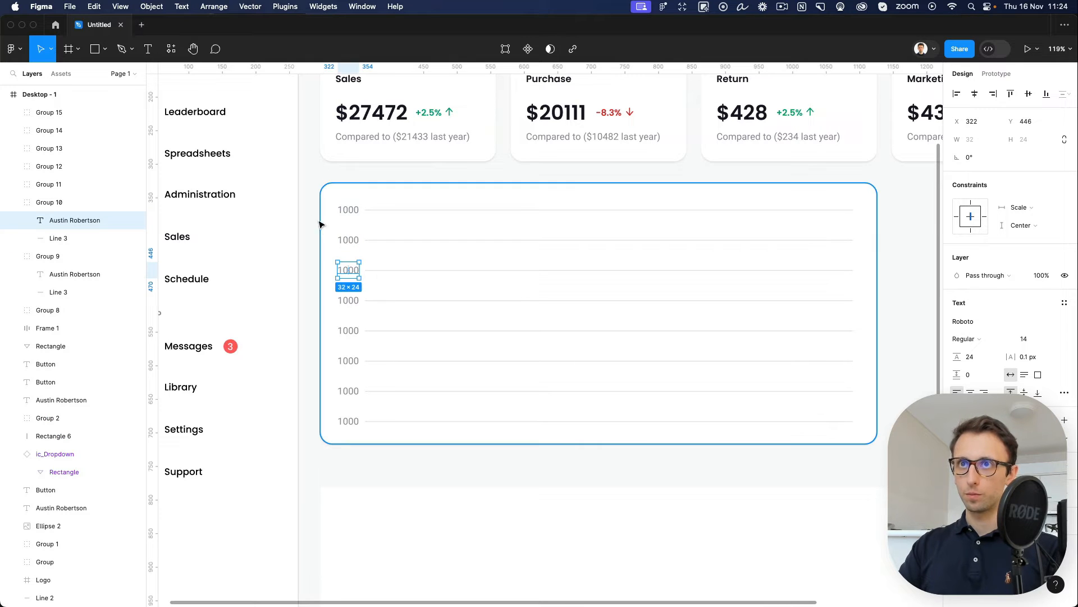
left_click_drag(314, 203, 350, 444)
left_click(354, 440, "shift")
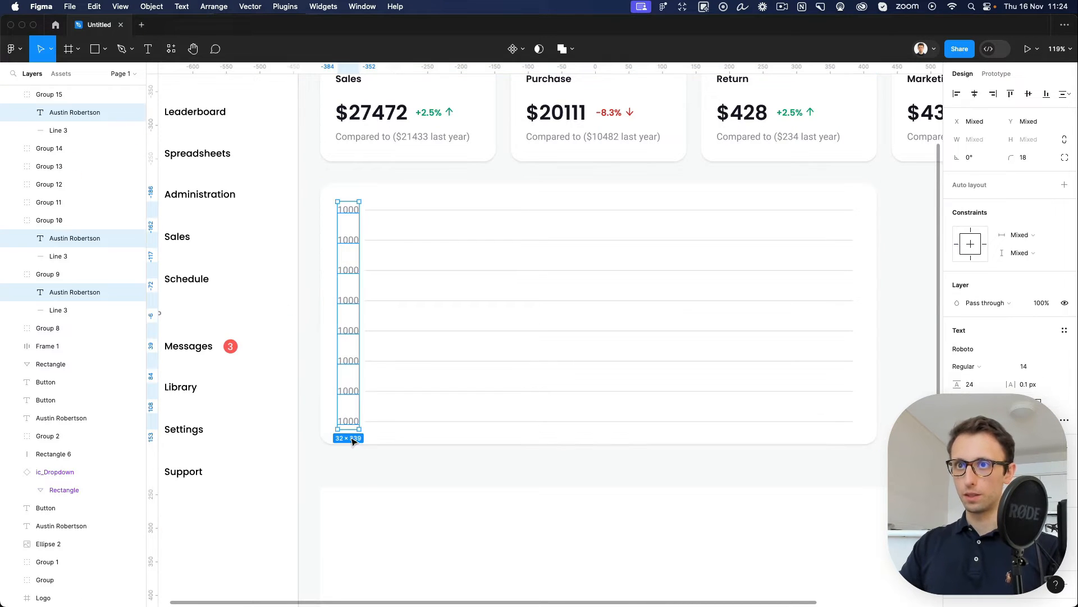
Step: Relabel the second to sixth chart rows as 800, 600, 400, 300 and 0
double_click(353, 245)
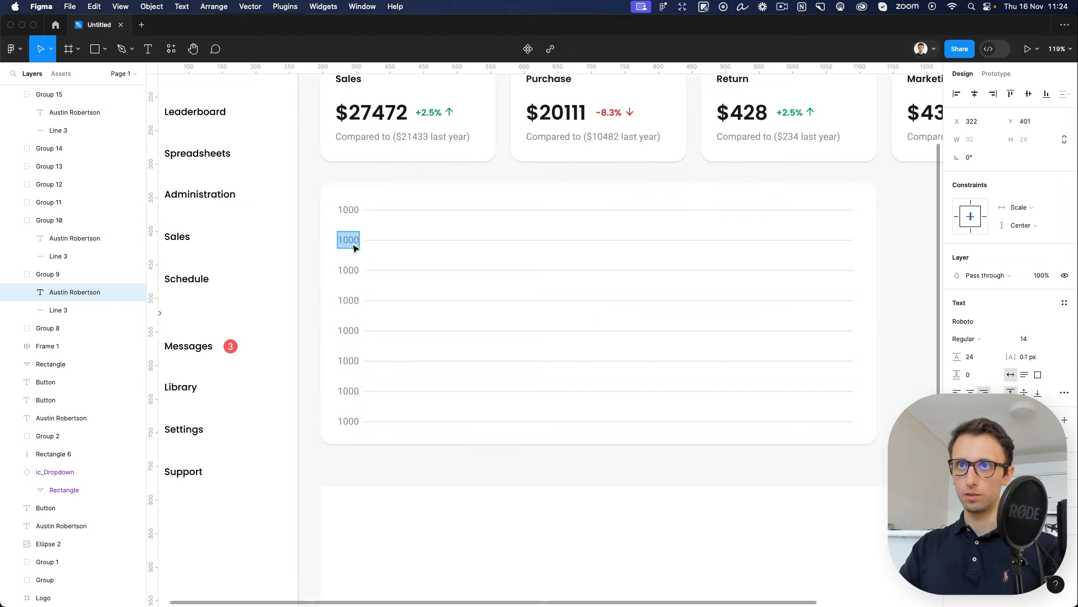
key("Left")
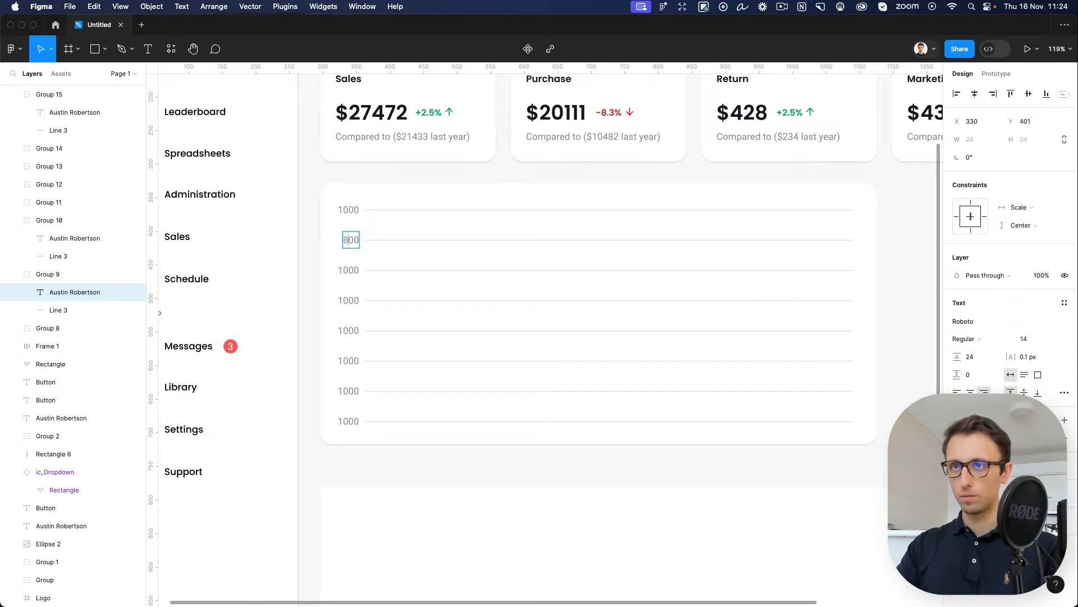
double_click(351, 270)
type("600")
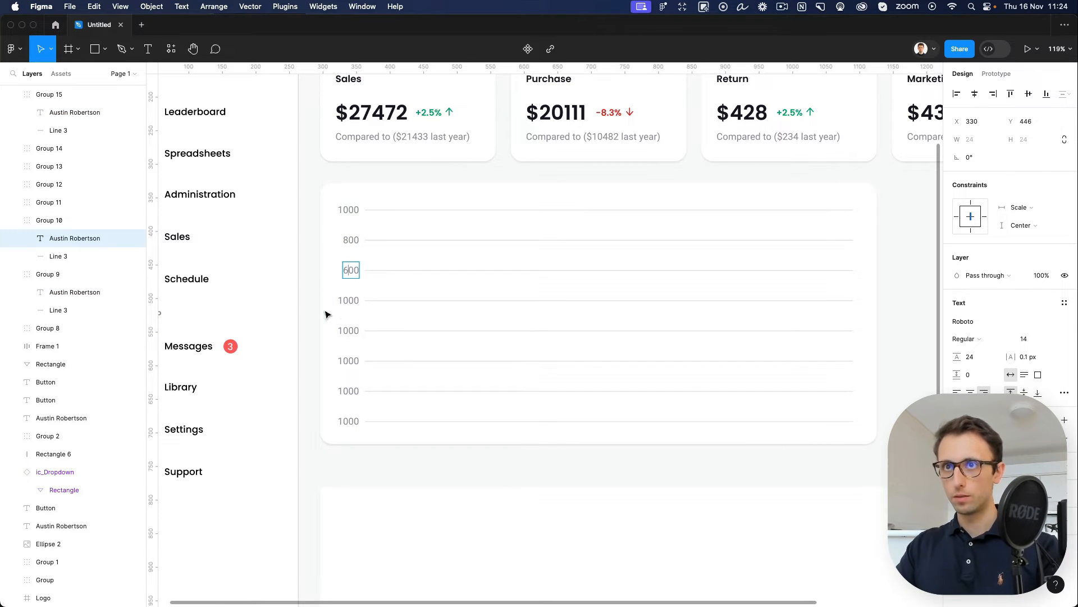
double_click(345, 299)
type("400")
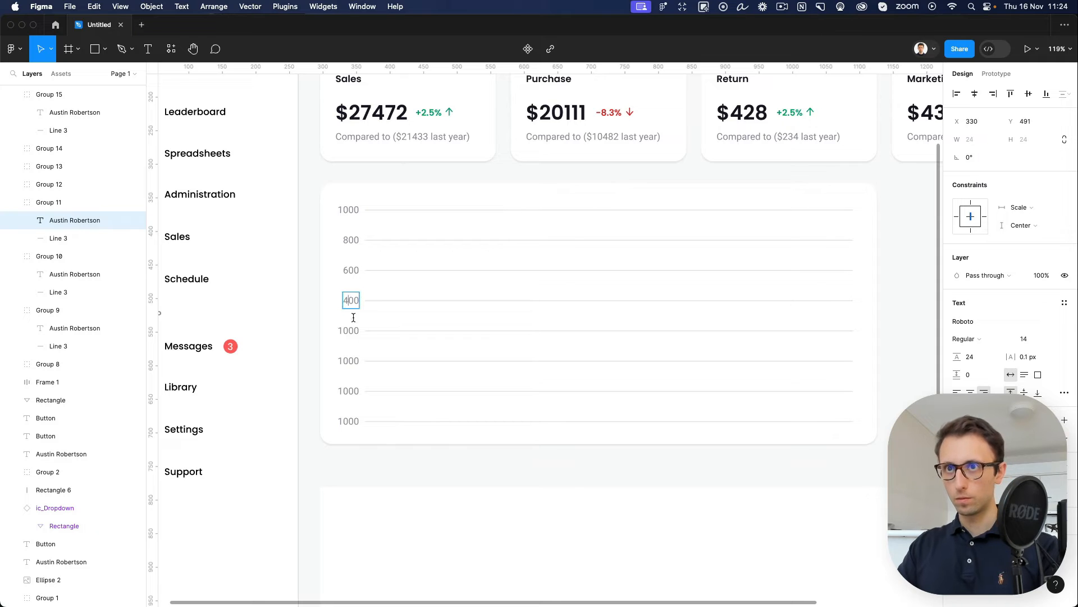
double_click(348, 332)
type("300")
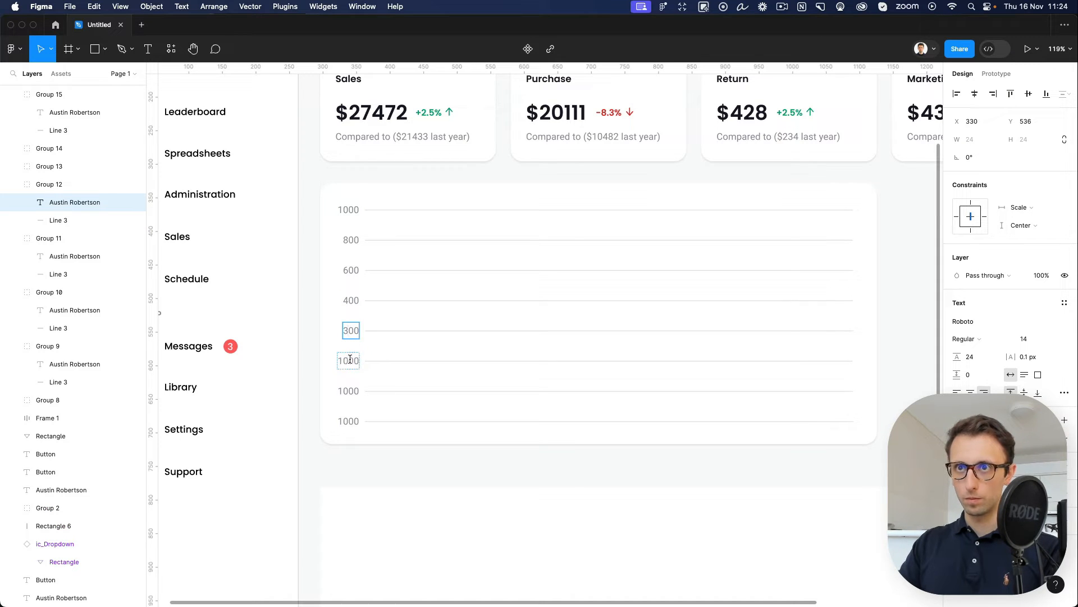
double_click(352, 359)
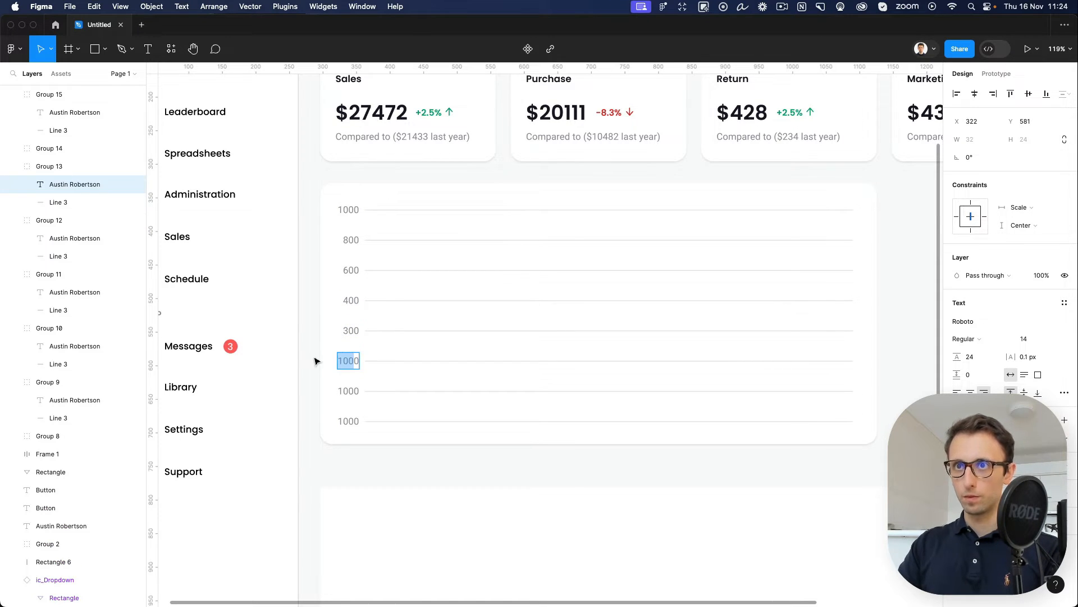
type("0")
key("Escape")
Step: Delete the two surplus 1000 rows below the 0 row
scroll(341, 393, "down", 3)
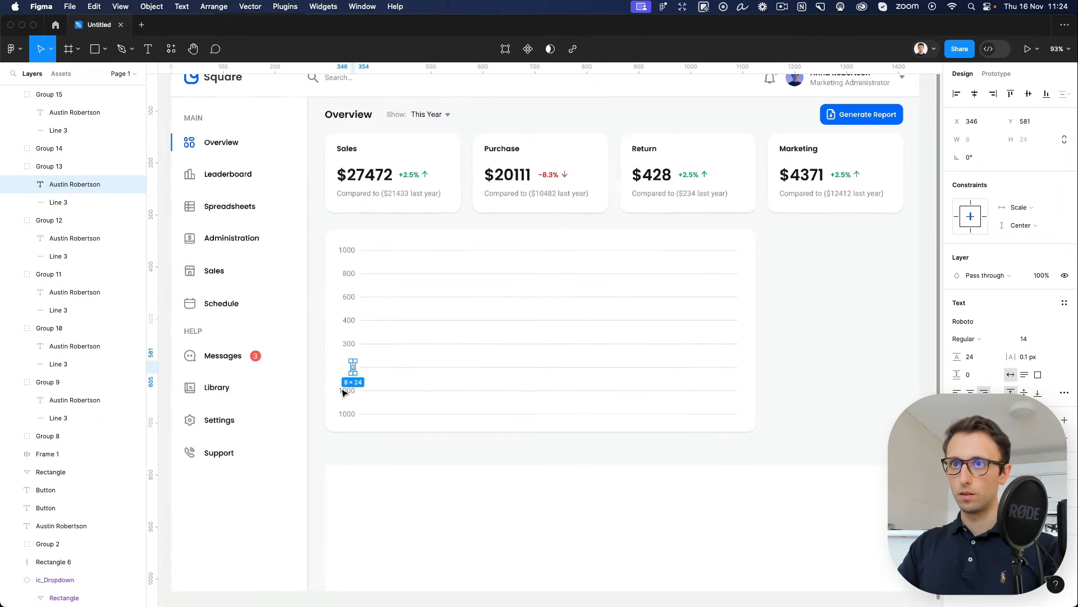
left_click(344, 391)
left_click(376, 418, "shift")
key("Delete")
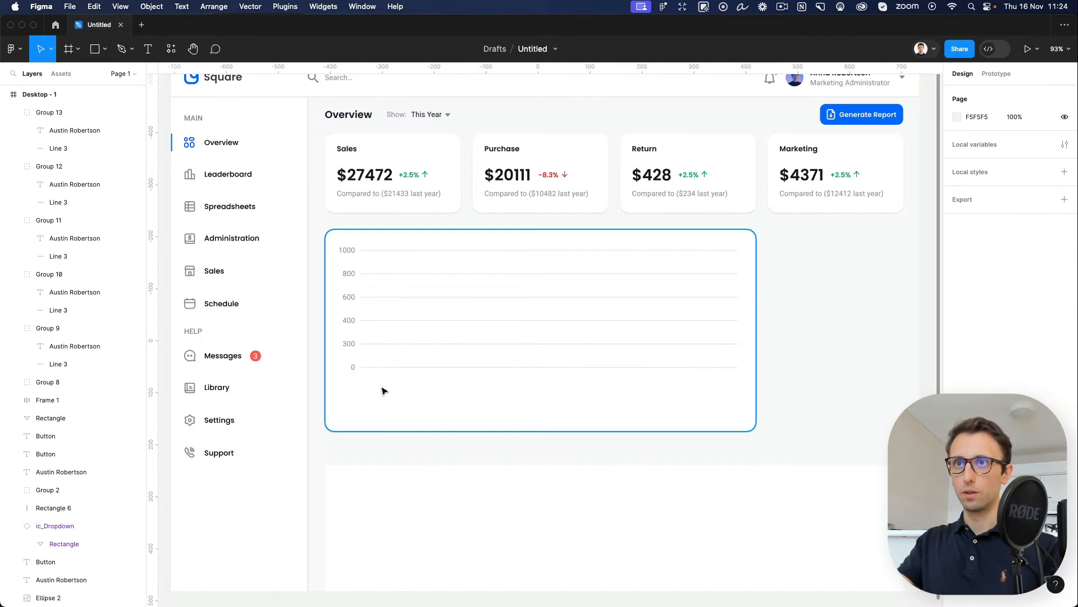
Step: Move the 0 row down 20 px to Y 601
left_click(385, 369)
scroll(387, 370, "down", 2)
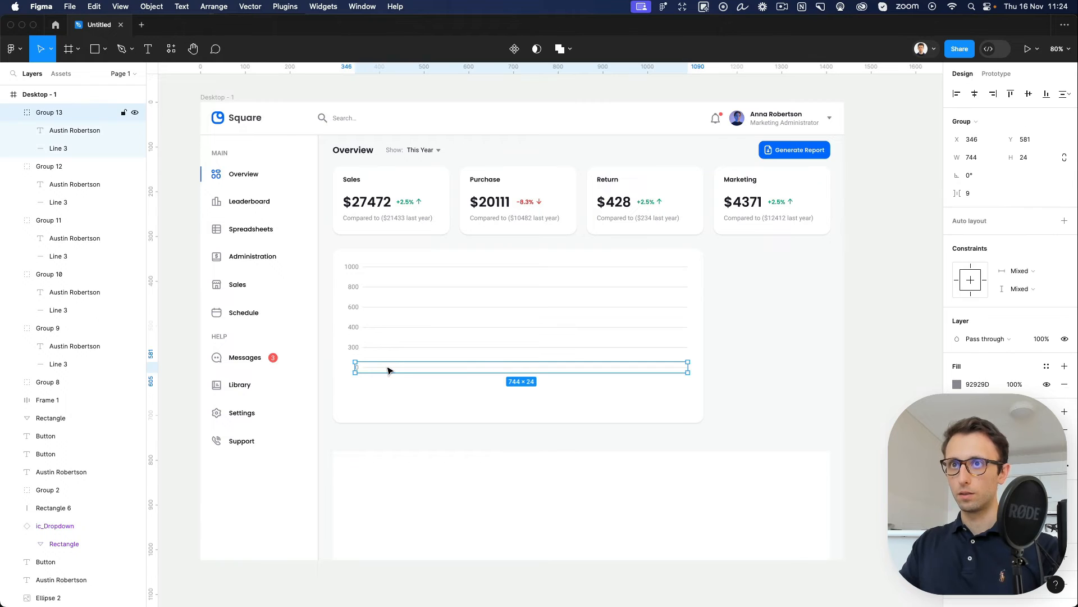
left_click_drag(387, 370, 389, 378)
Step: Distribute the vertical spacing evenly across all six chart rows, leaving the panel rectangle out of the selection
left_click(395, 349, "shift")
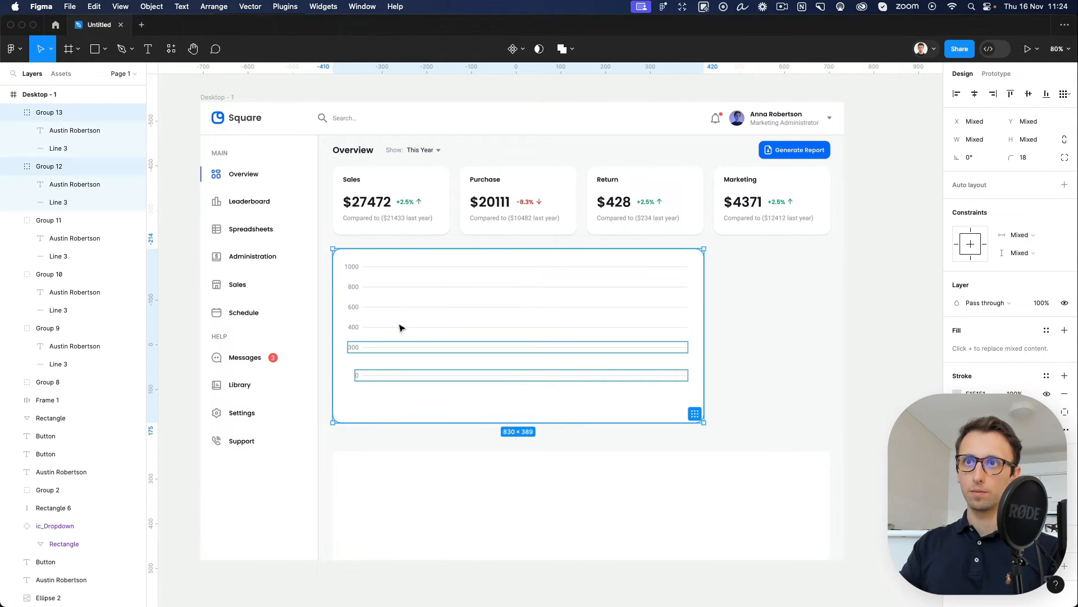
left_click(402, 330, "shift")
left_click(400, 306, "shift")
left_click(410, 287, "shift")
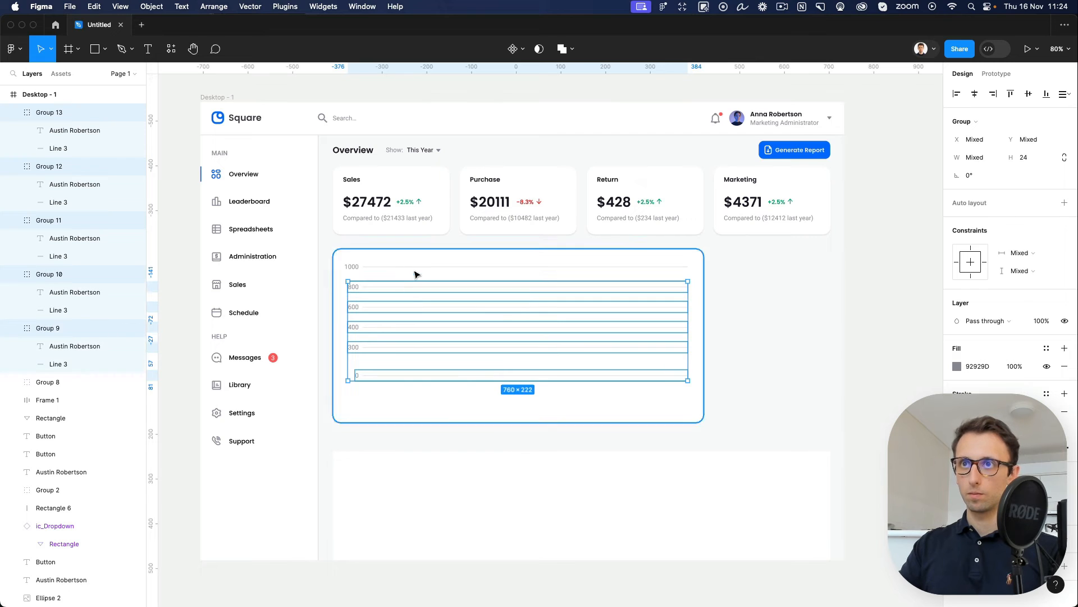
left_click(416, 270, "shift")
left_click(618, 416, "shift")
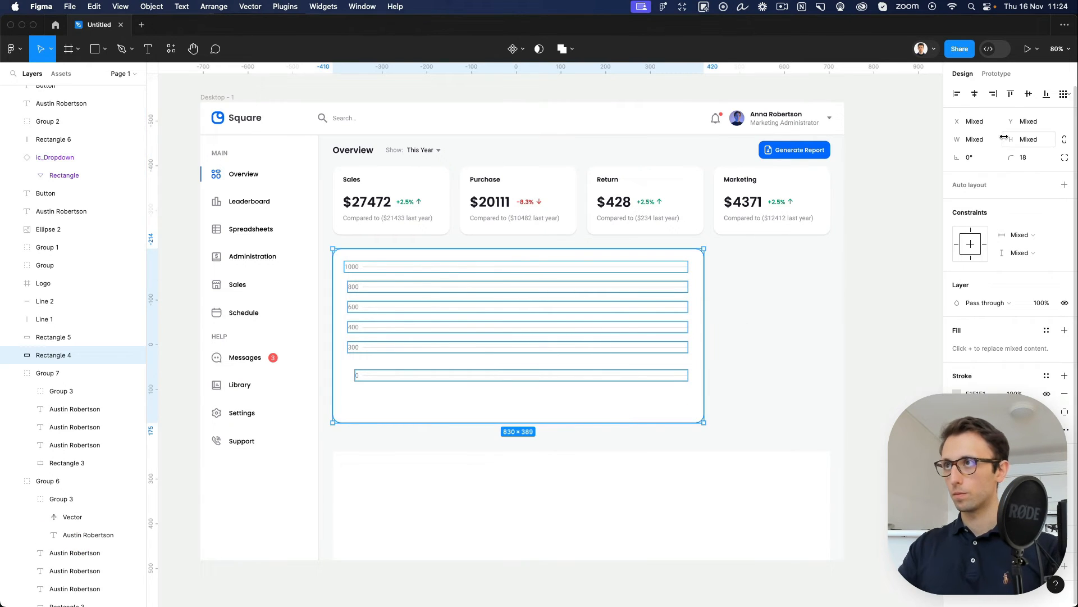
left_click(616, 414, "shift")
left_click(1065, 94)
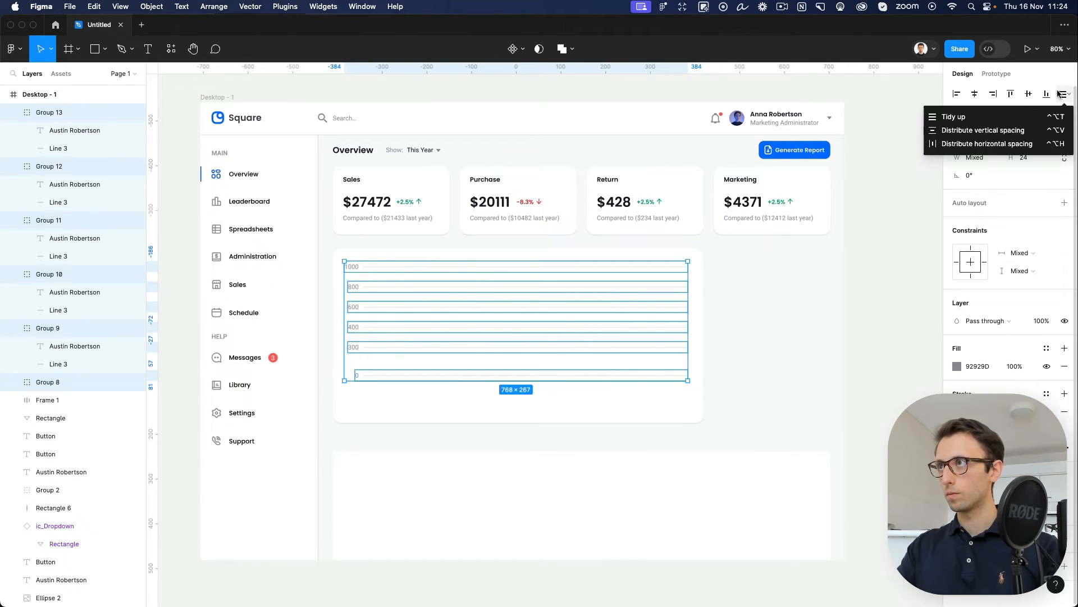
left_click(980, 130)
left_click(453, 436)
Step: Change the chart's 300 label to 200
scroll(416, 368, "up", 2)
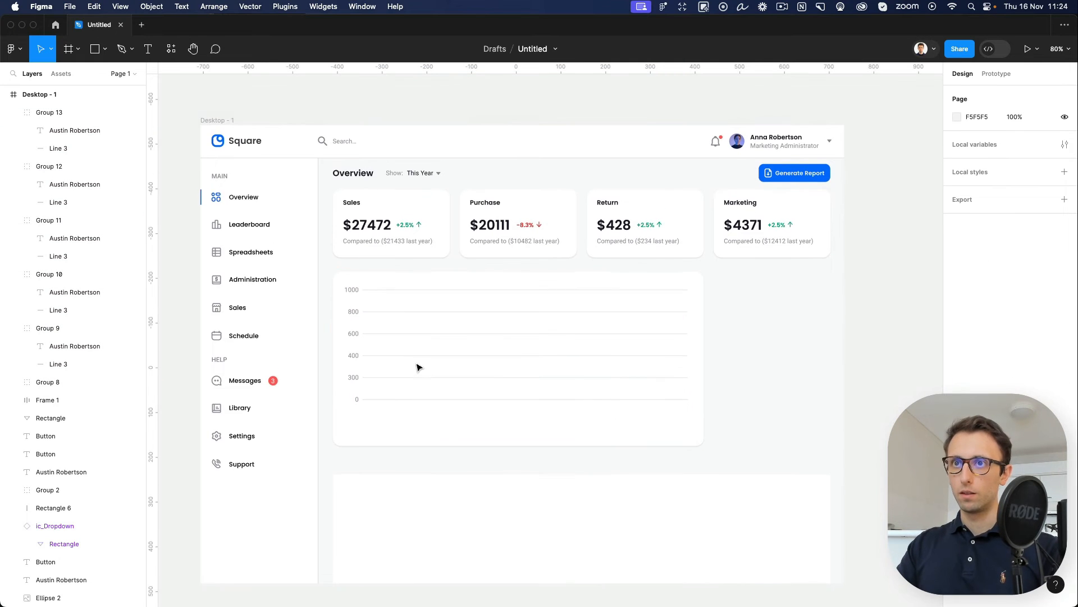
scroll(416, 367, "up", 2)
double_click(331, 387, "super")
left_click_drag(329, 386, 317, 383)
type("2")
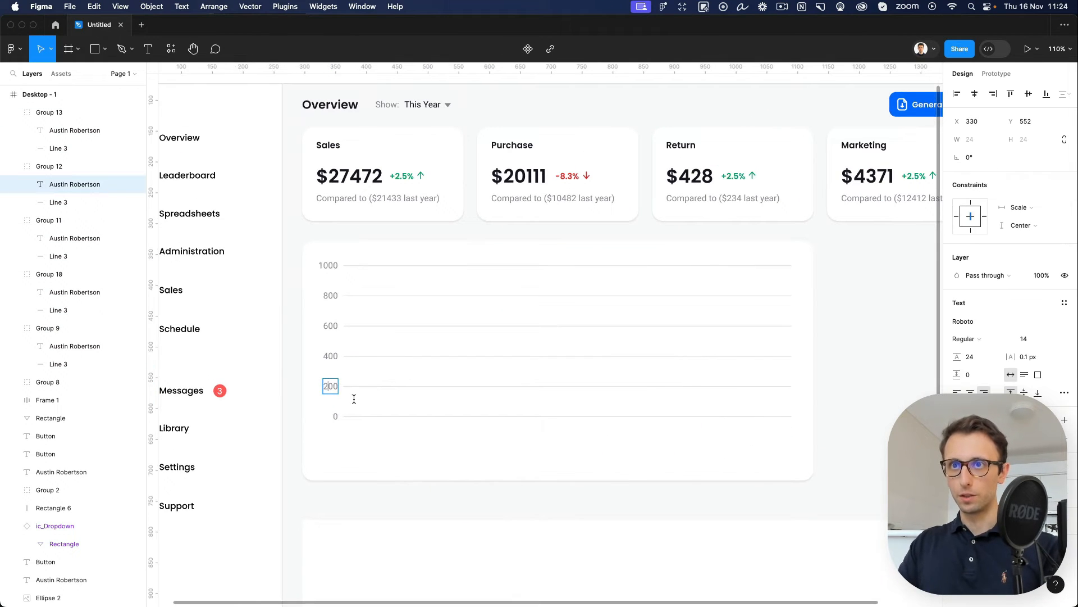
key("Escape")
Step: Place a copy of the 0 label beneath the start of the lowest grid line, at X 373, Y 632
left_click(336, 416, "super")
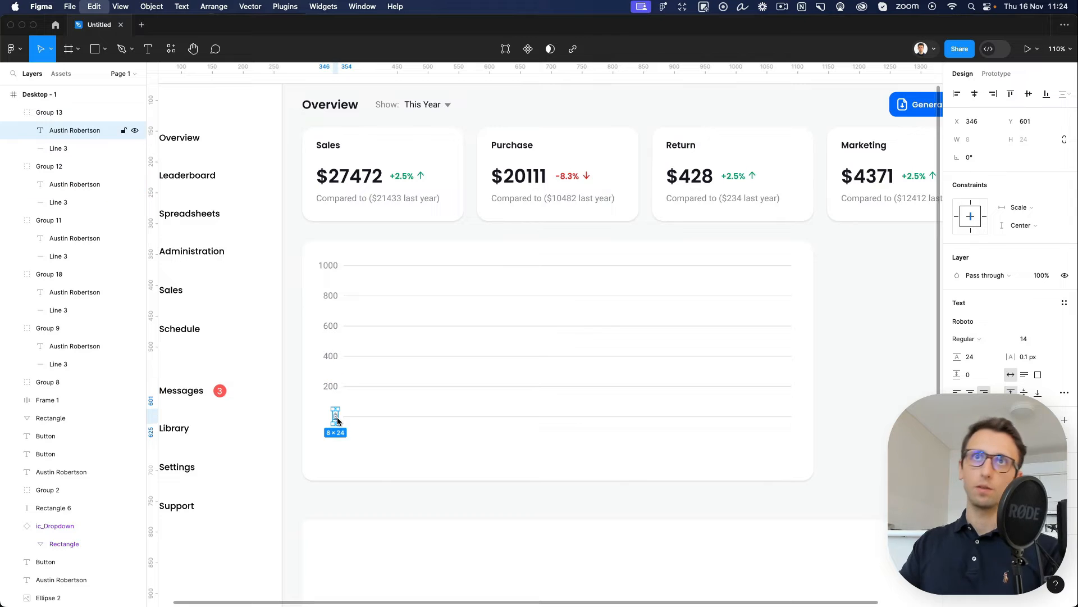
left_click(474, 466)
key("super+v")
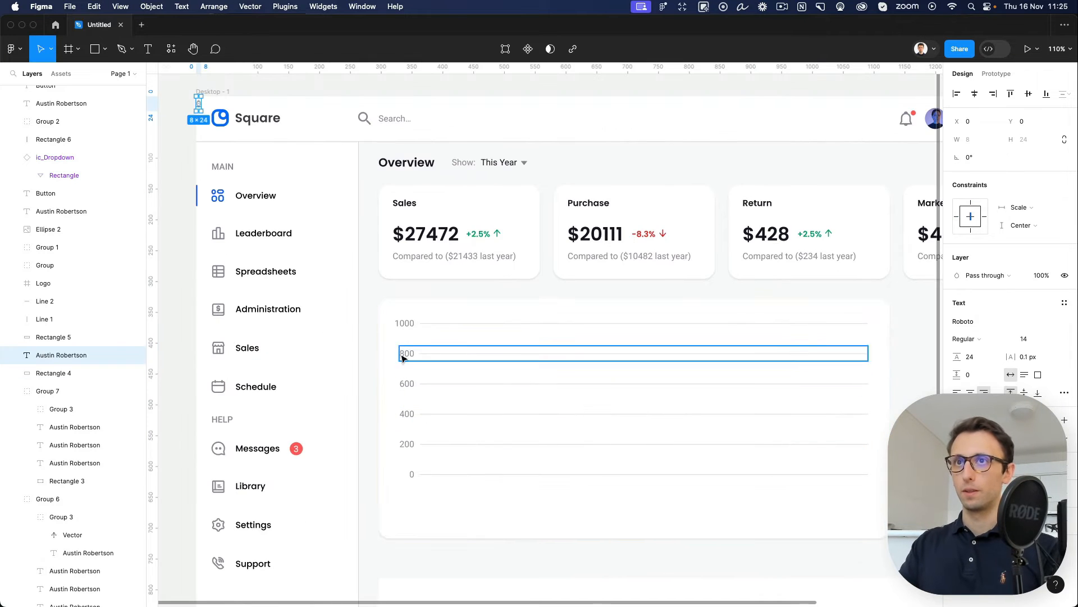
left_click_drag(198, 108, 431, 494)
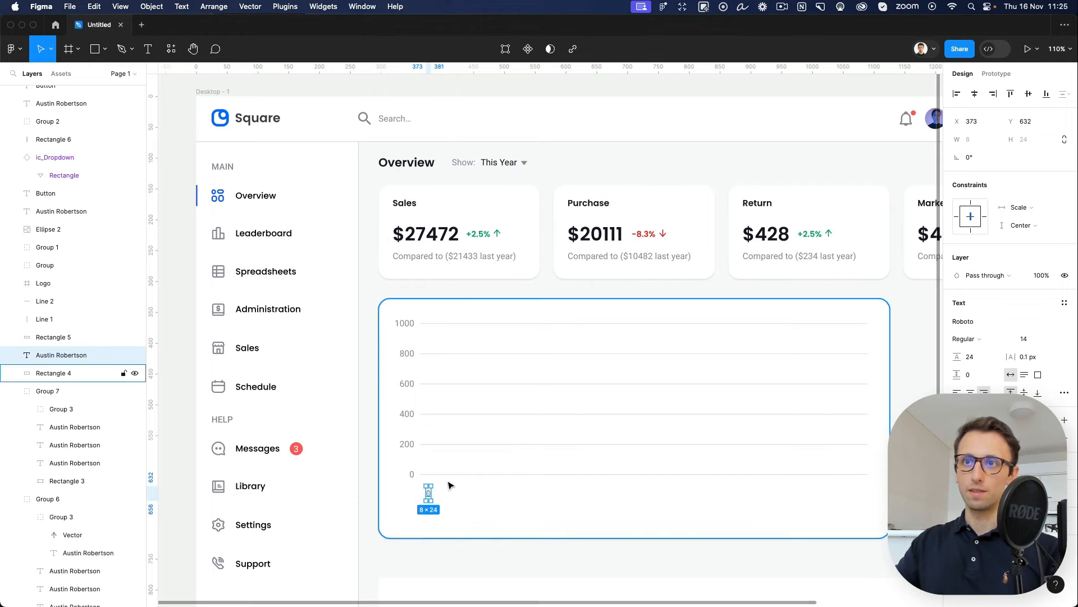
Step: Change the copied label below the lowest grid line to Jan
scroll(447, 484, "up", 5)
scroll(447, 483, "right", 3)
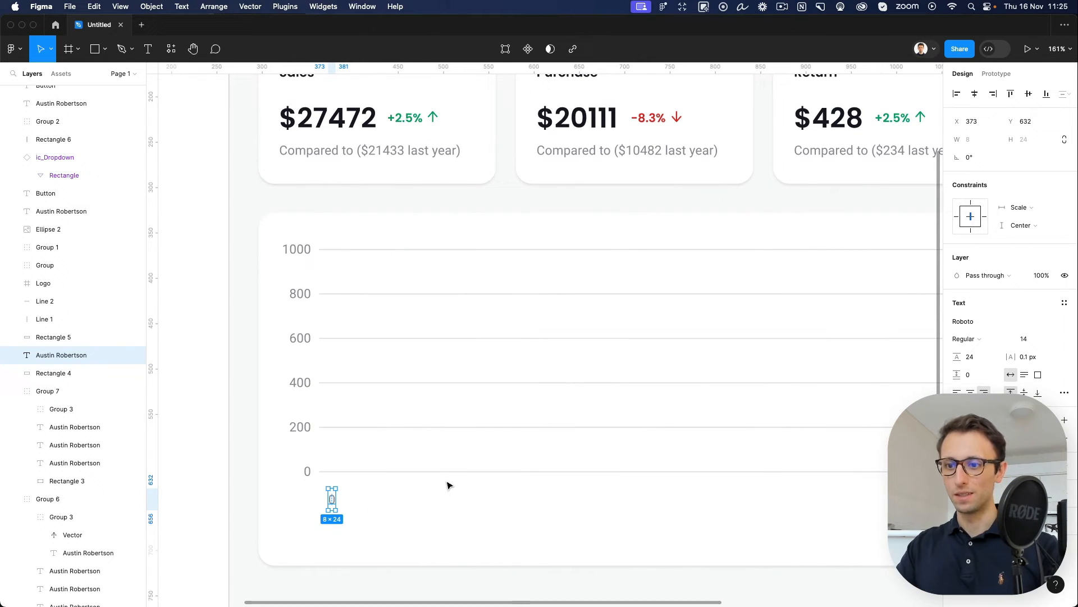
key("Return")
type("Jan")
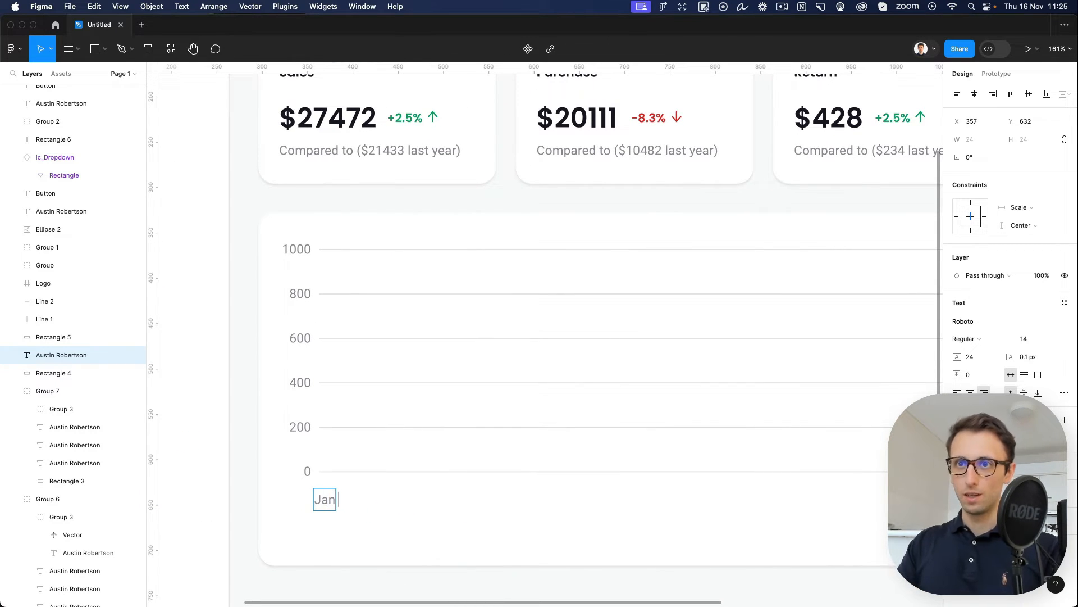
Step: Duplicate the Jan label along the bottom of the chart to make ten labels spaced 74 px apart
scroll(444, 477, "down", 3)
left_click_drag(325, 419, 392, 421)
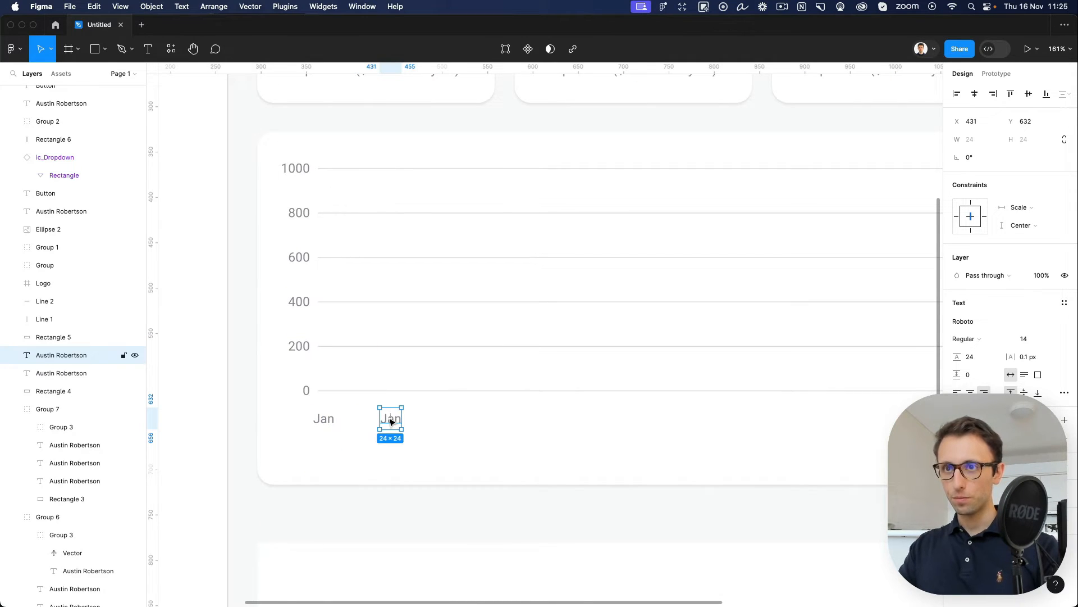
key("super+d")
key("super+d")
key("super+d")
key("super+d")
key("super+d")
key("super+d")
key("super+d")
key("super+d")
scroll(391, 421, "down", 2)
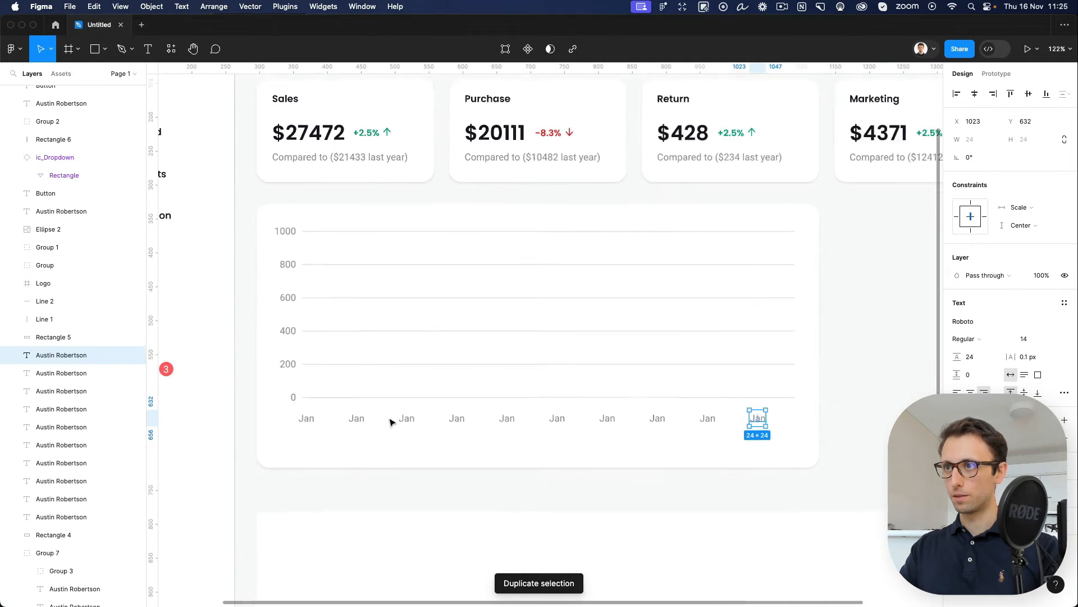
Step: Change the second to fifth month labels under the chart to Feb, Mar, Apr and May
scroll(391, 422, "down", 1)
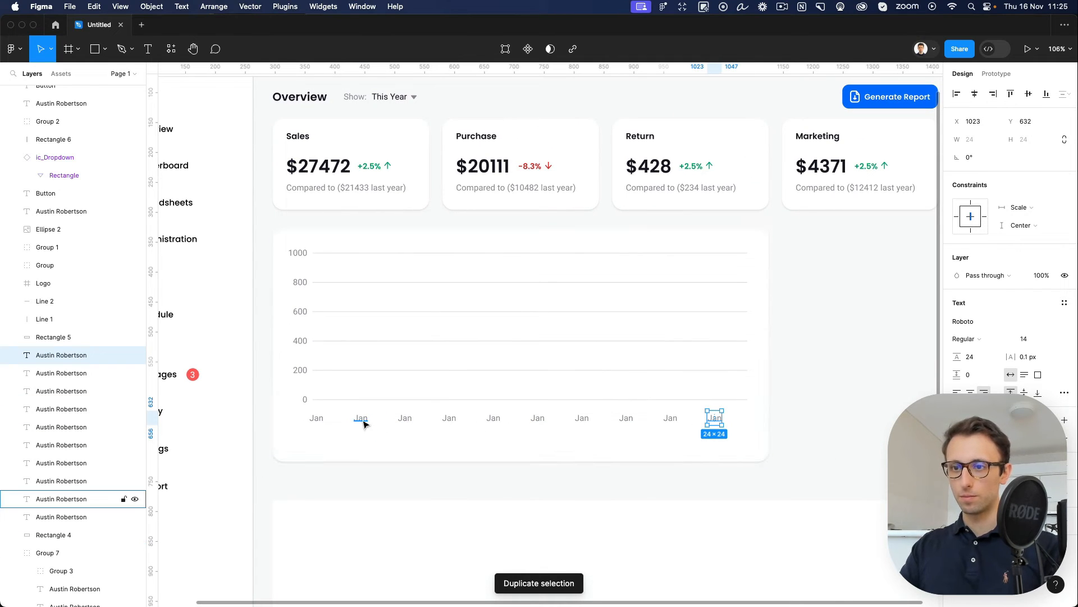
double_click(362, 420)
type("D")
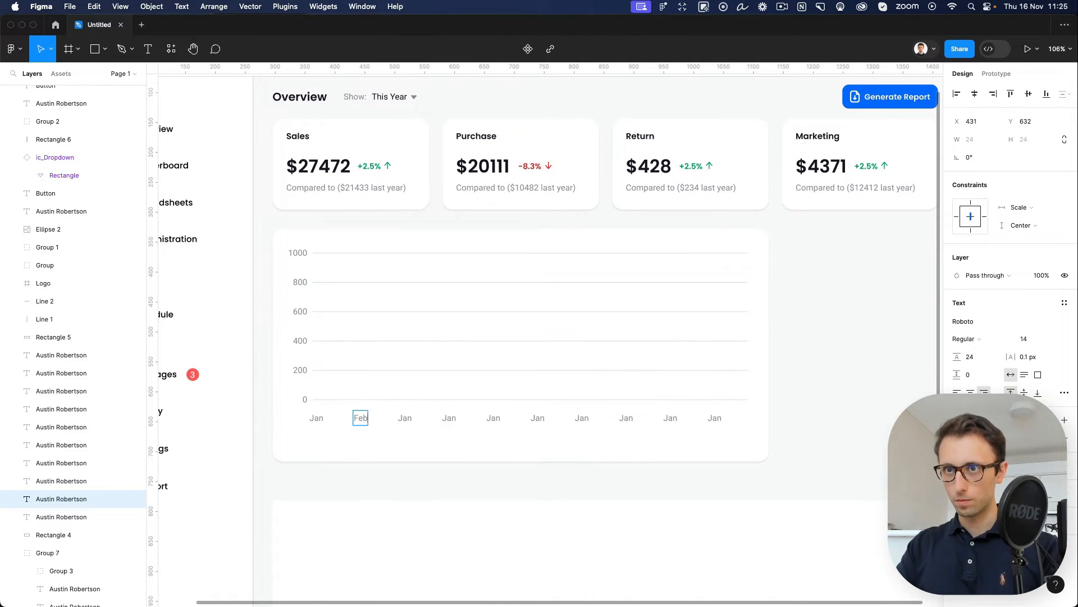
left_click(408, 418)
type("Mar")
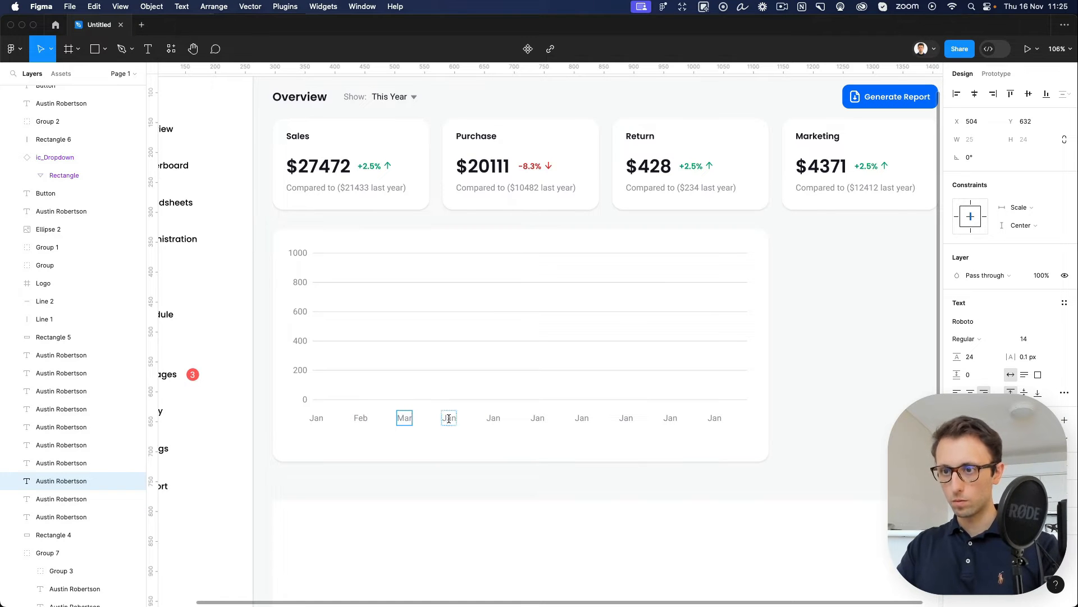
double_click(449, 419)
type("Apr")
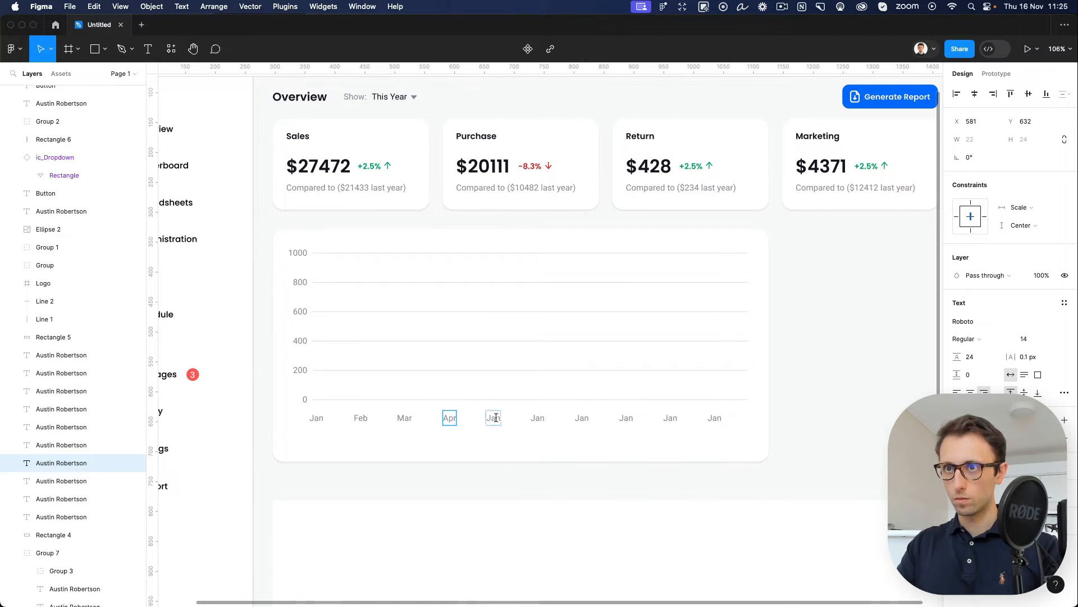
double_click(496, 417)
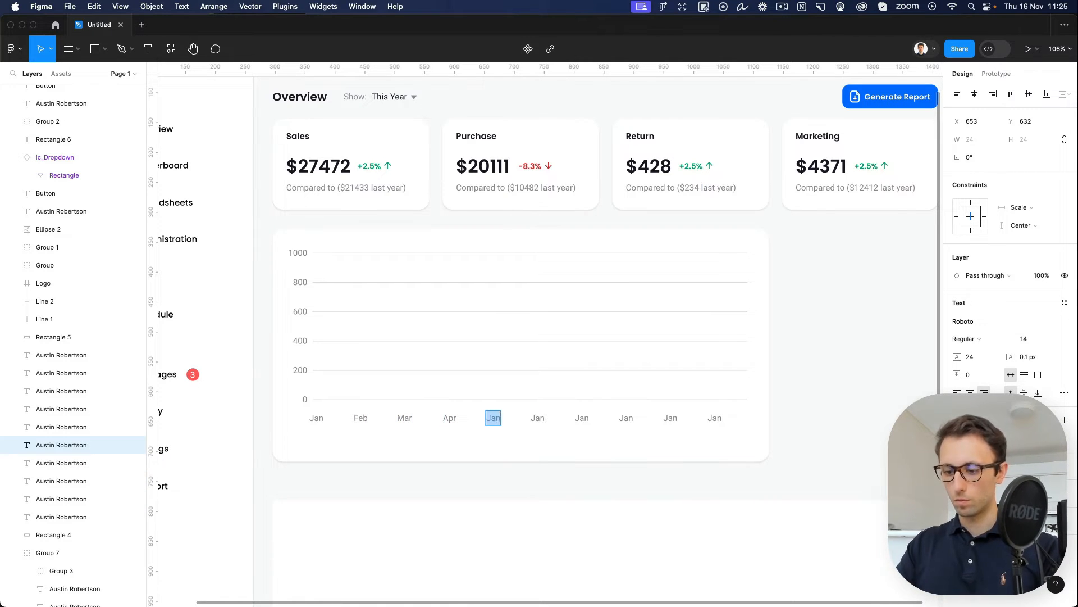
type("May")
Step: Change the remaining five month labels under the chart to Jun, Jul, Aug, Sep and Oct
double_click(537, 417)
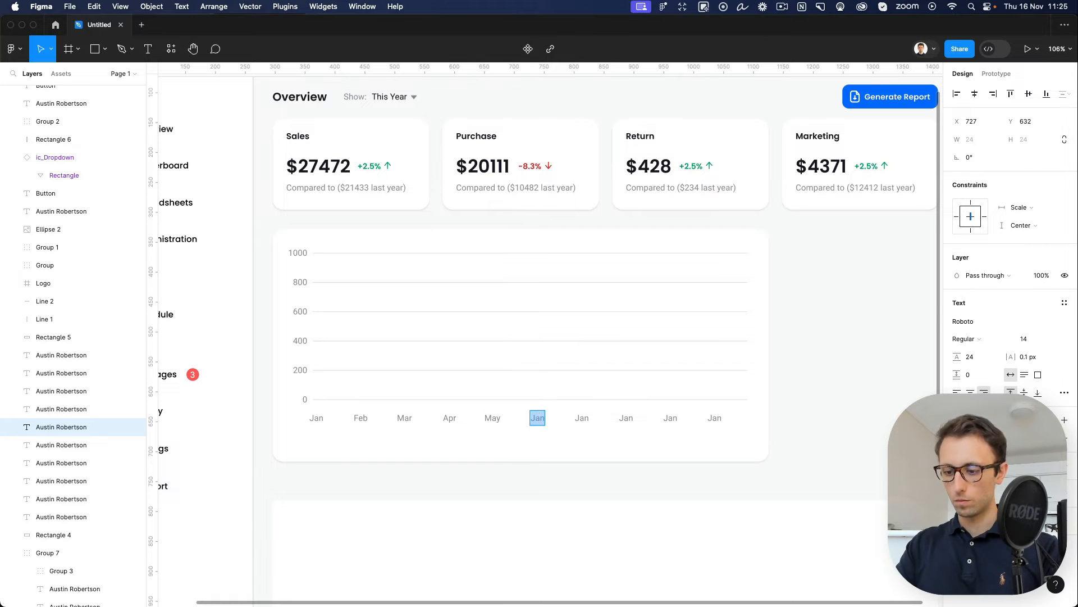
type("Jun")
double_click(583, 417)
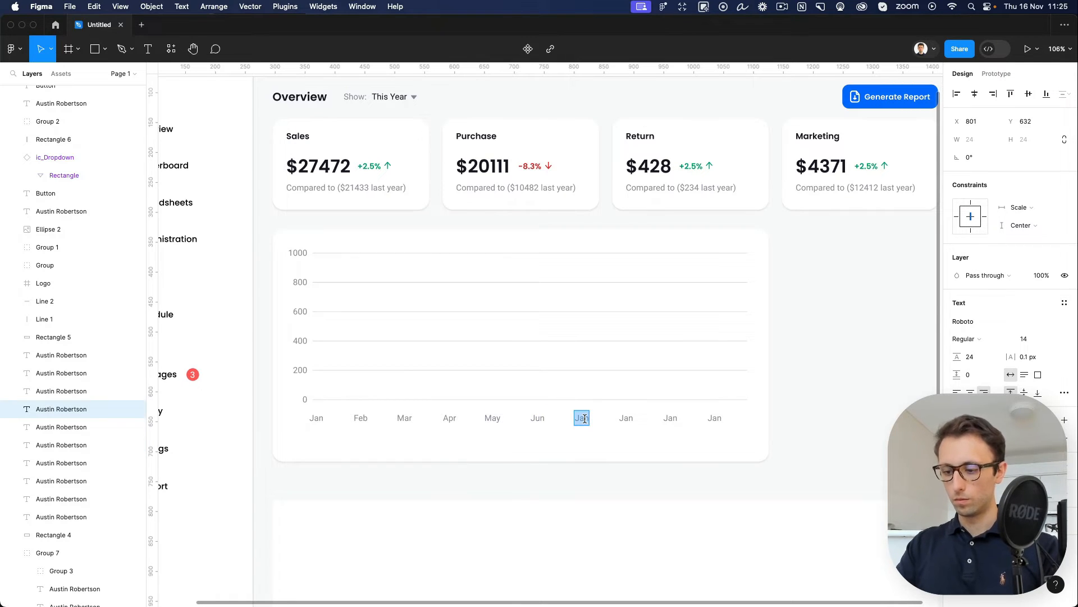
type("Jul")
left_click(625, 420)
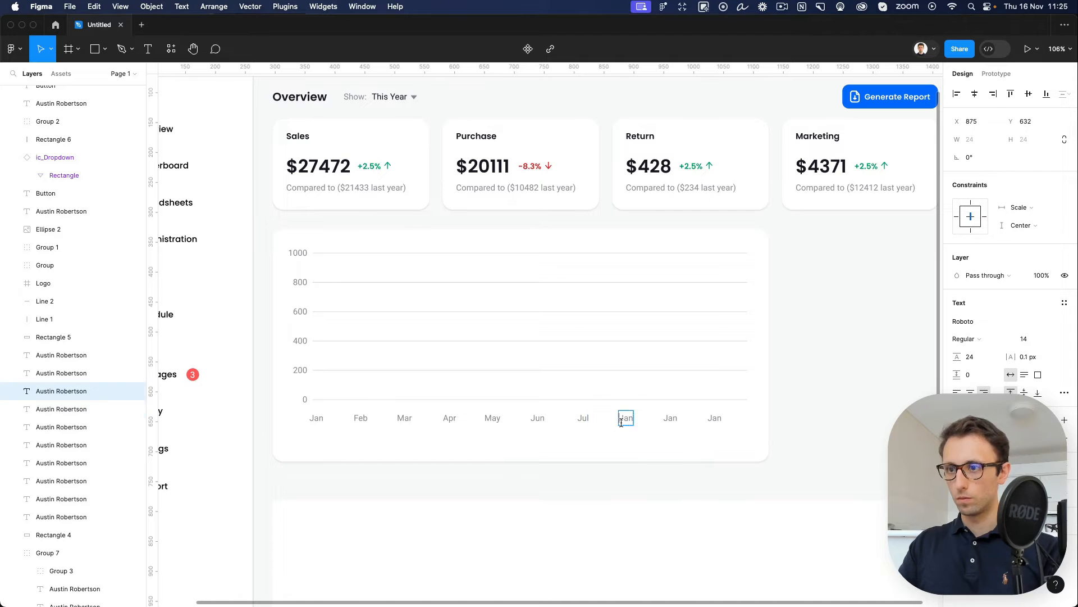
type("Aug")
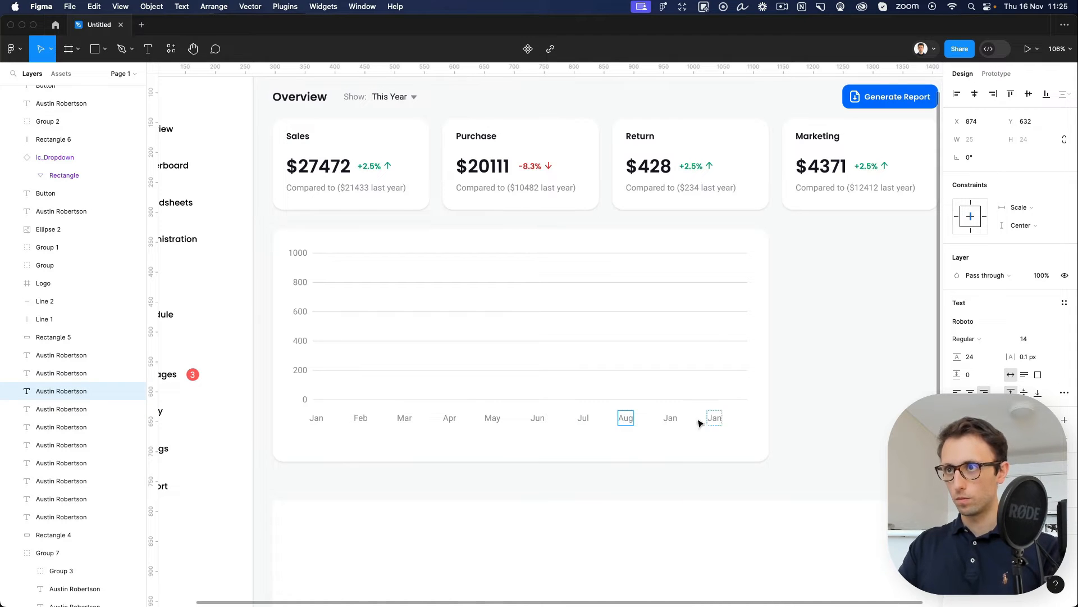
left_click(671, 420)
type("Sep")
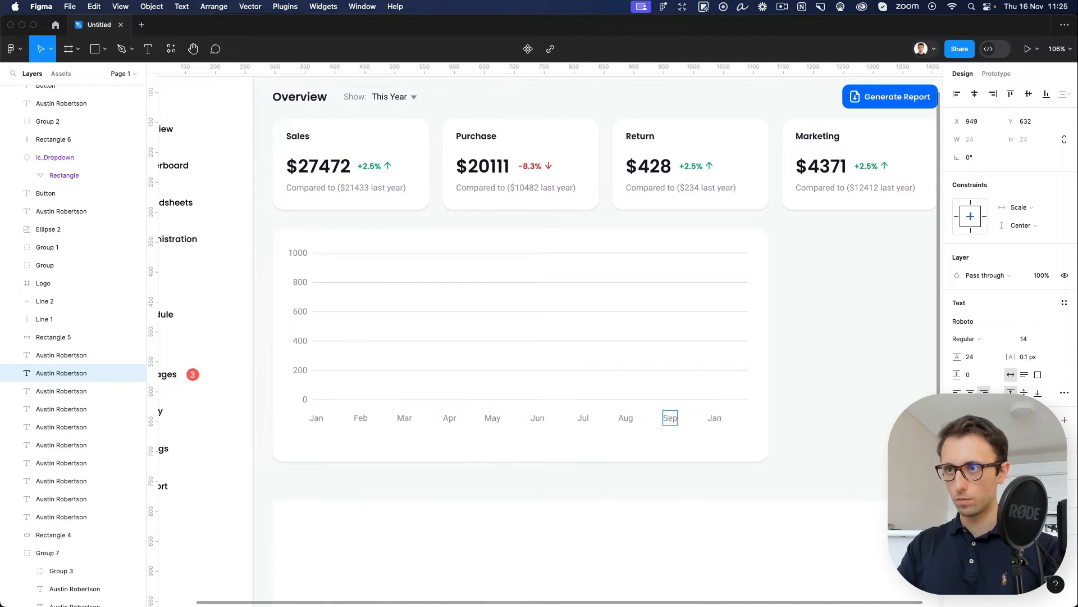
double_click(718, 419)
type("Oc")
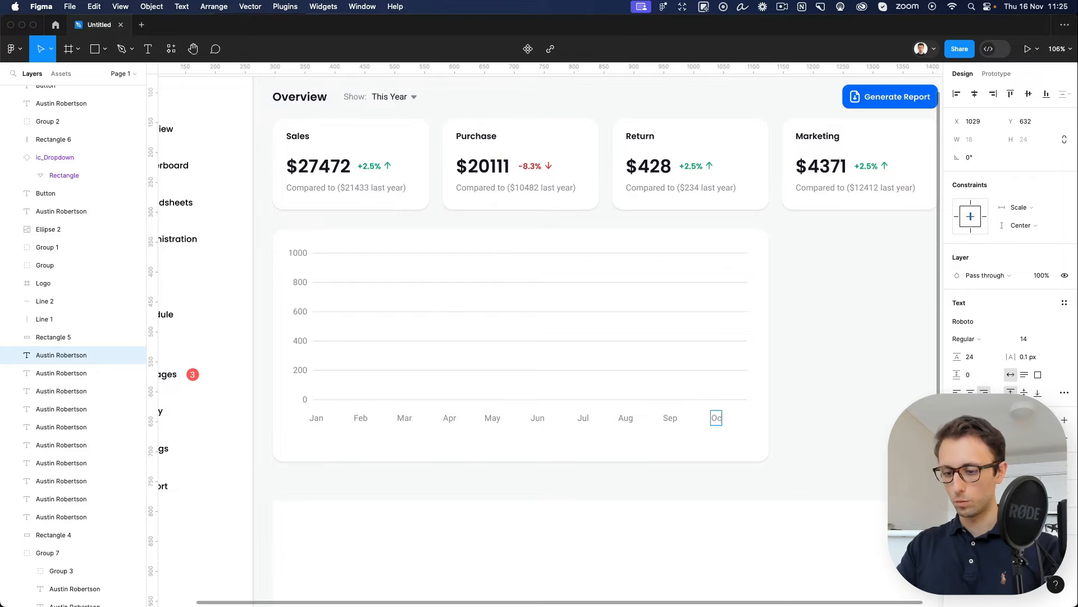
type("t")
key("Escape")
Step: Move the Oct label to the grid lines' right end and distribute the ten month labels with equal horizontal spacing
left_click_drag(717, 420, 289, 440)
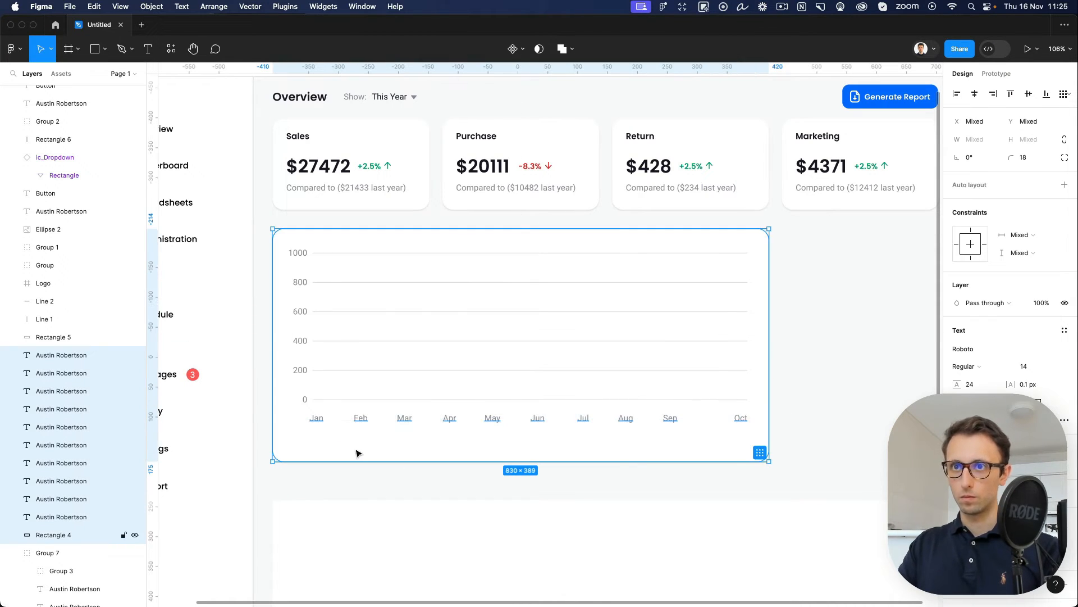
left_click(1064, 94)
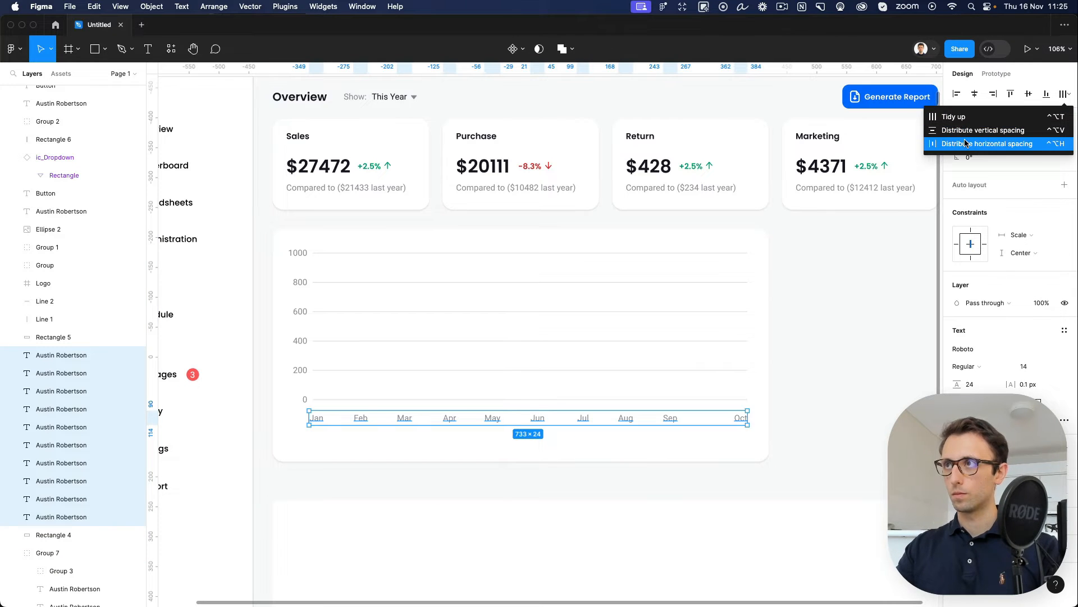
left_click(972, 131)
scroll(731, 367, "right", 2)
Step: Shorten the white chart panel to a height of 350 px by raising its bottom edge
left_click(729, 373)
left_click(551, 452)
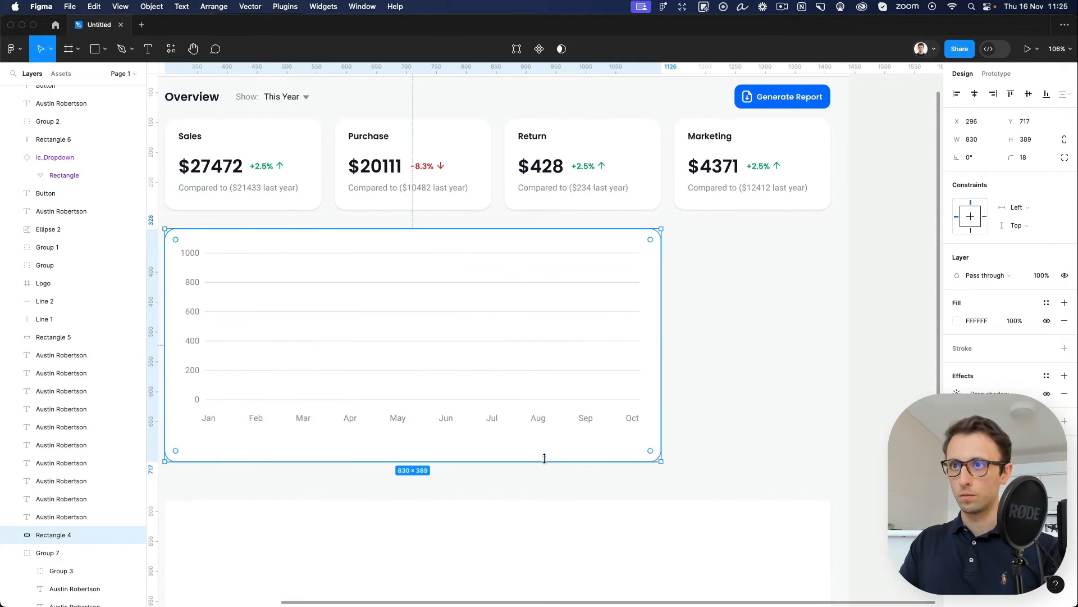
left_click_drag(545, 461, 547, 441)
left_click(549, 460)
scroll(547, 459, "down", 3)
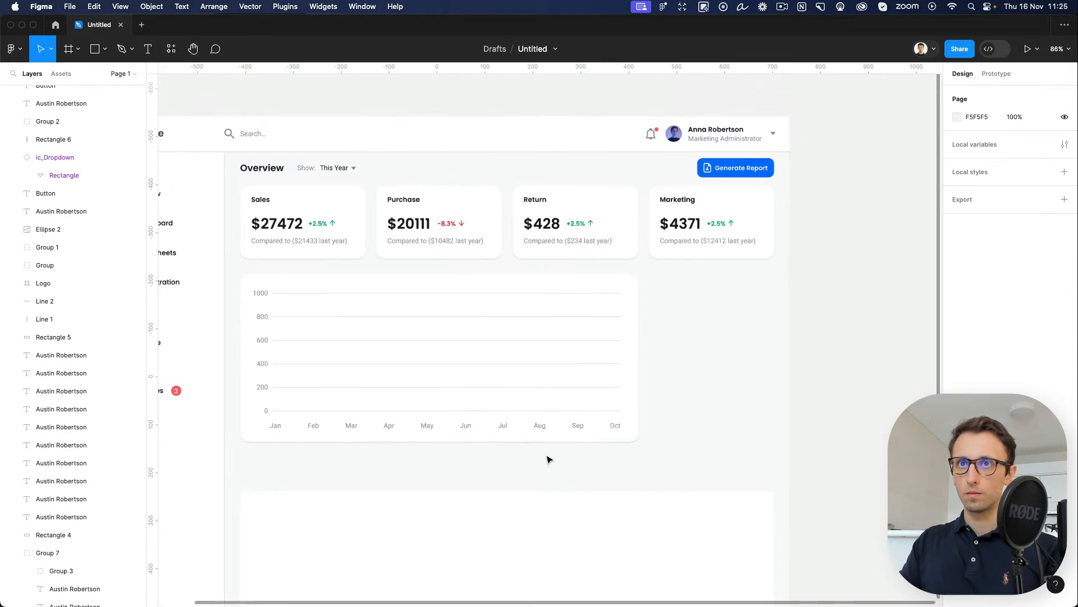
Step: Set the font size of the chart's value labels, 0 to 1000, to 12
left_click_drag(241, 286, 575, 435)
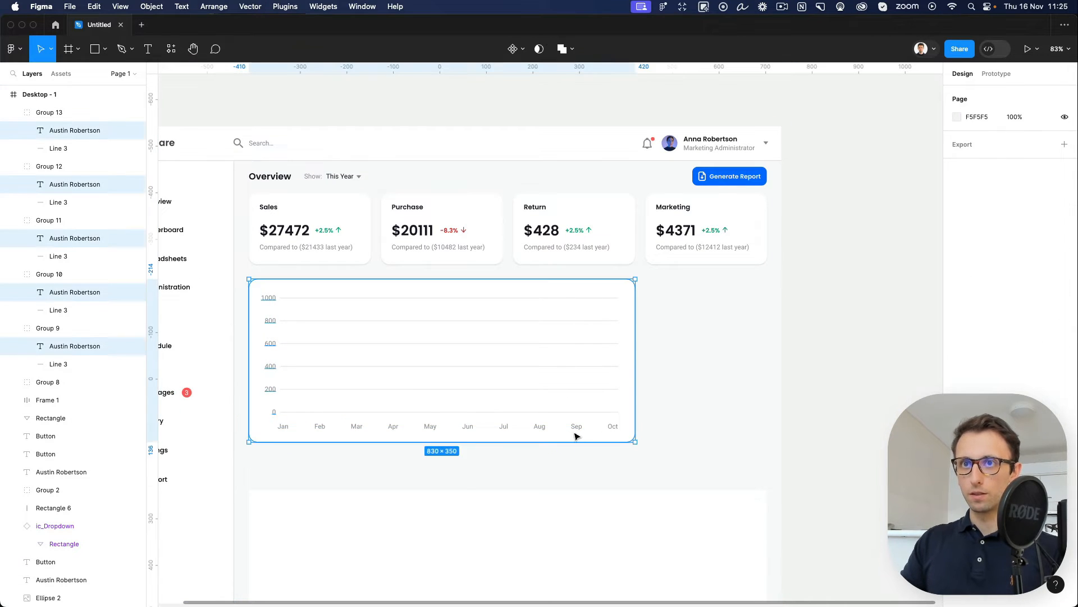
left_click(628, 370, "shift")
left_click(1029, 368)
type("12")
key("Return")
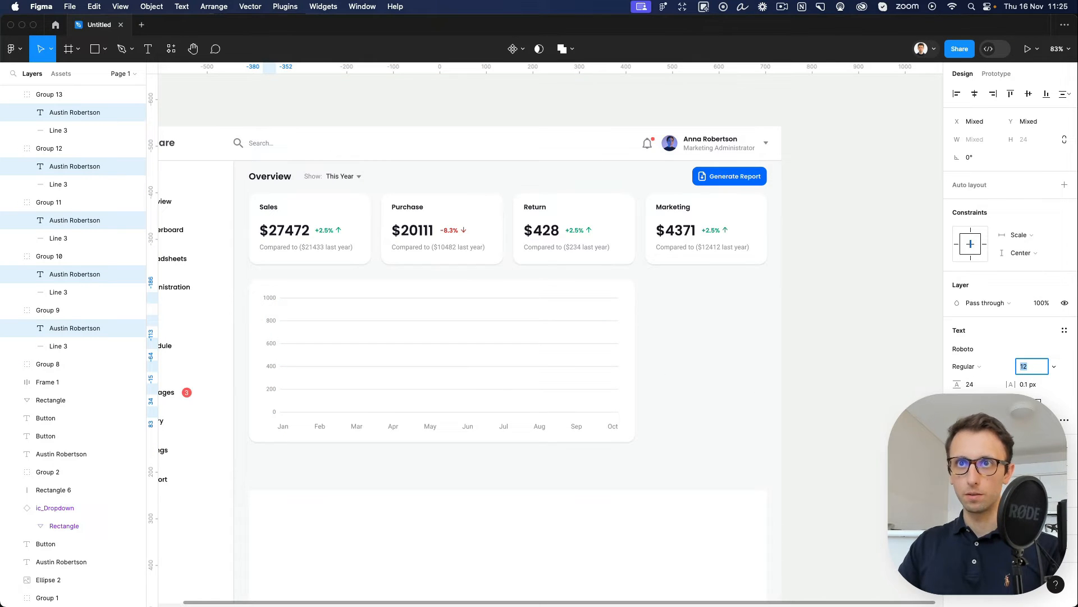
Step: Set the font size of the ten month labels, Jan to Oct, to 12
left_click_drag(669, 423, 267, 436)
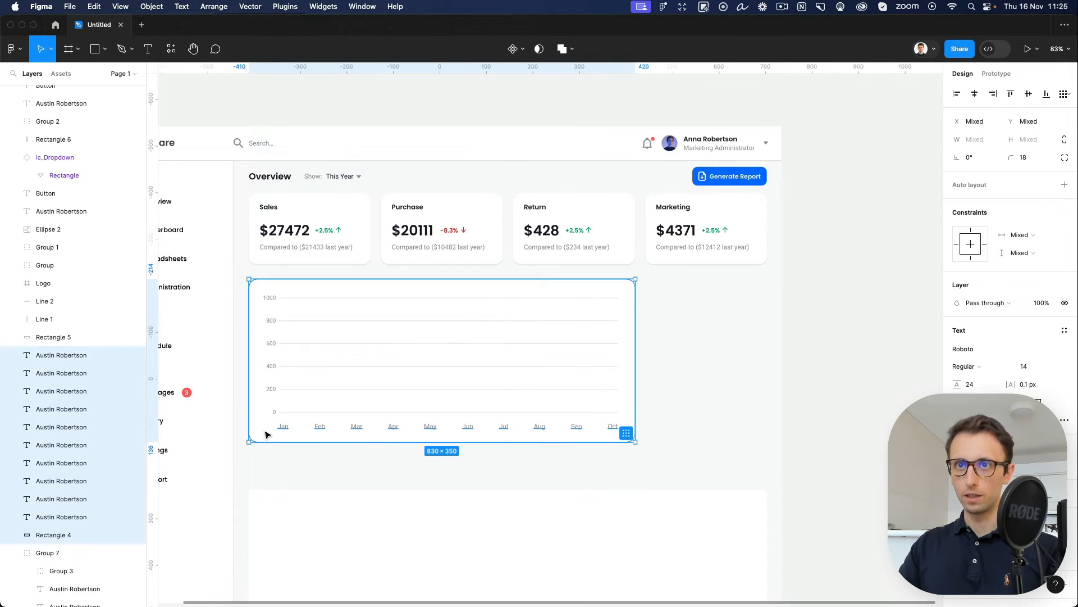
left_click(1028, 384)
type("12")
key("Return")
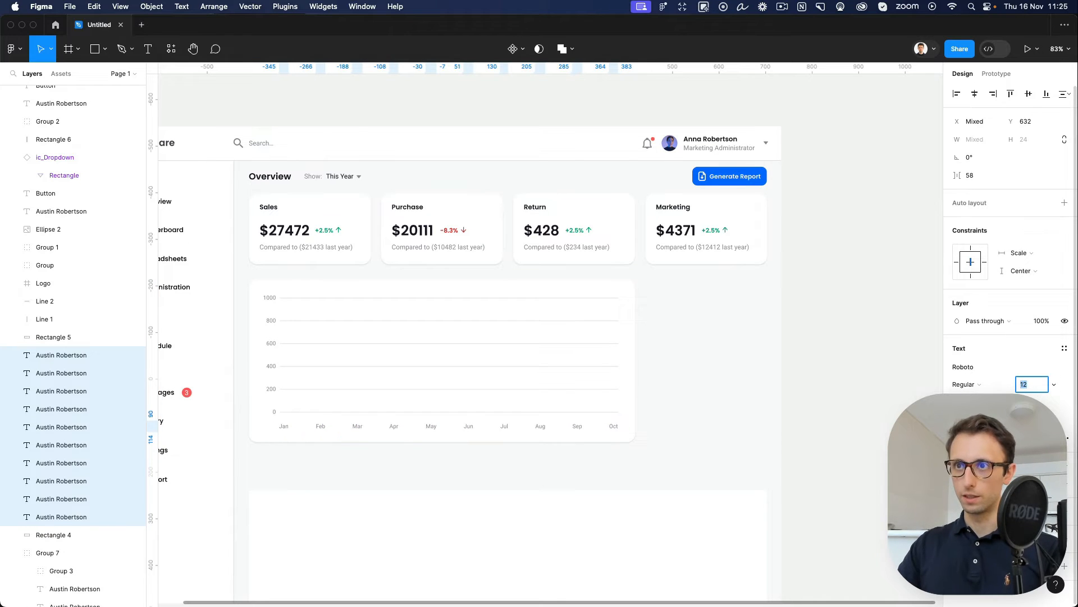
left_click(704, 406)
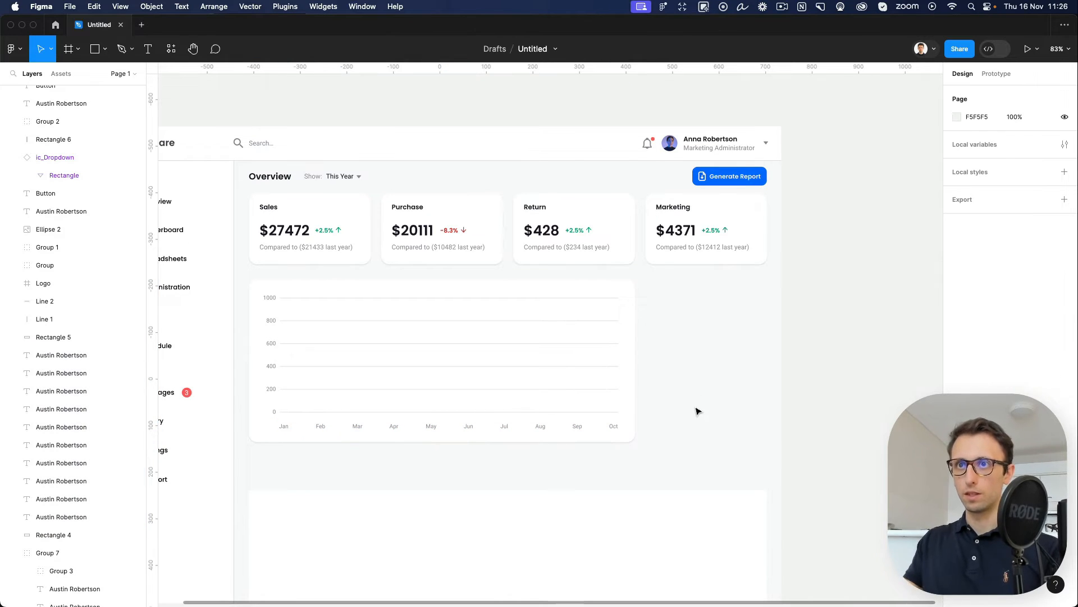
Step: Paste the blue and green curves over the chart's grid at X 367 and narrow them to 723 px wide
scroll(696, 409, "left", 3)
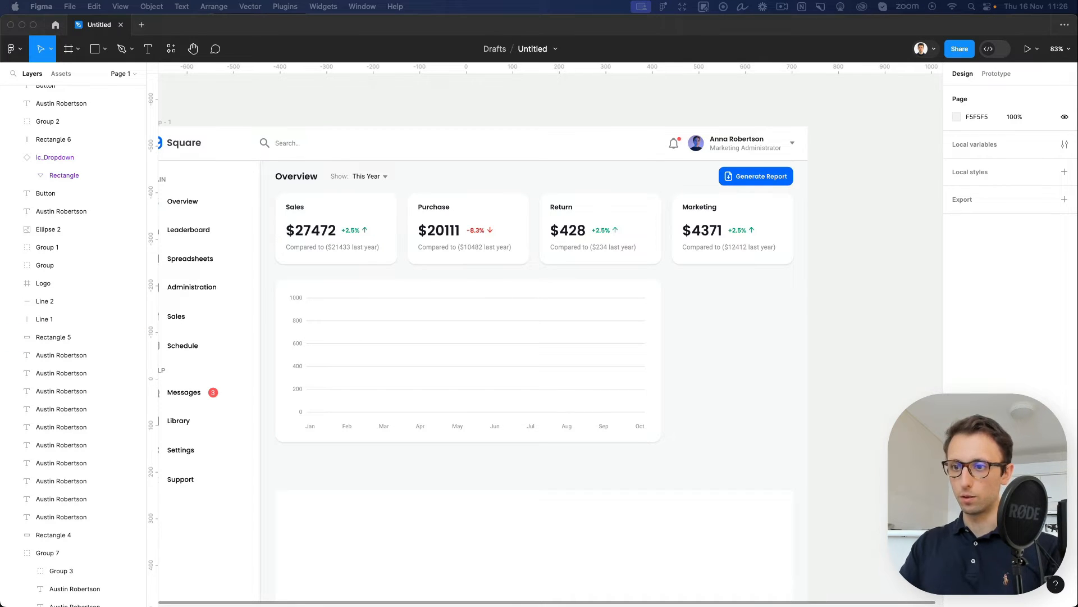
left_click(450, 295)
left_click(446, 288)
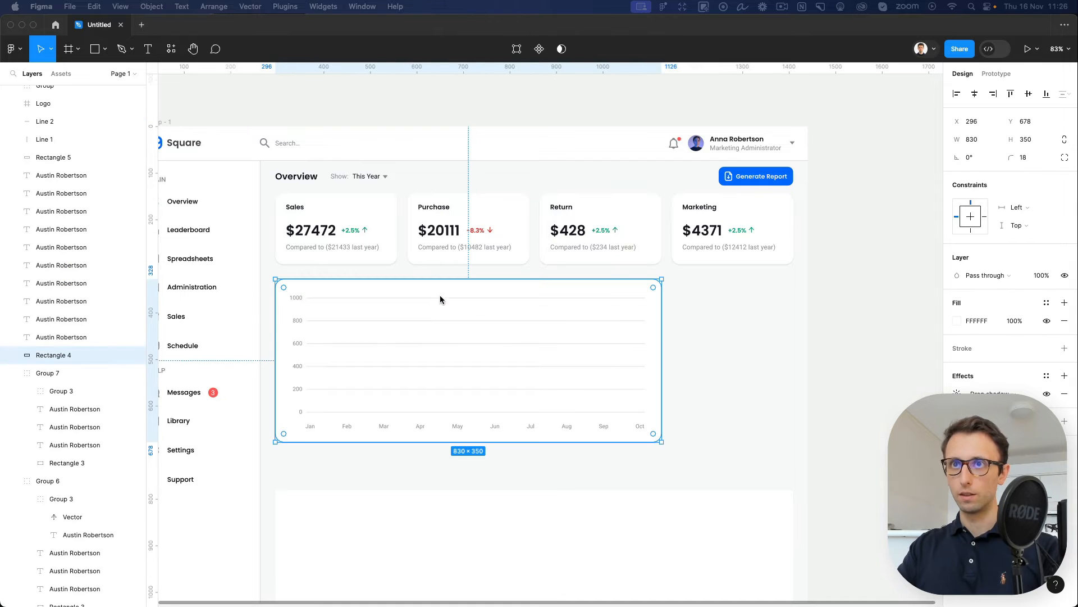
key("cmd+v")
left_click_drag(328, 243, 458, 352)
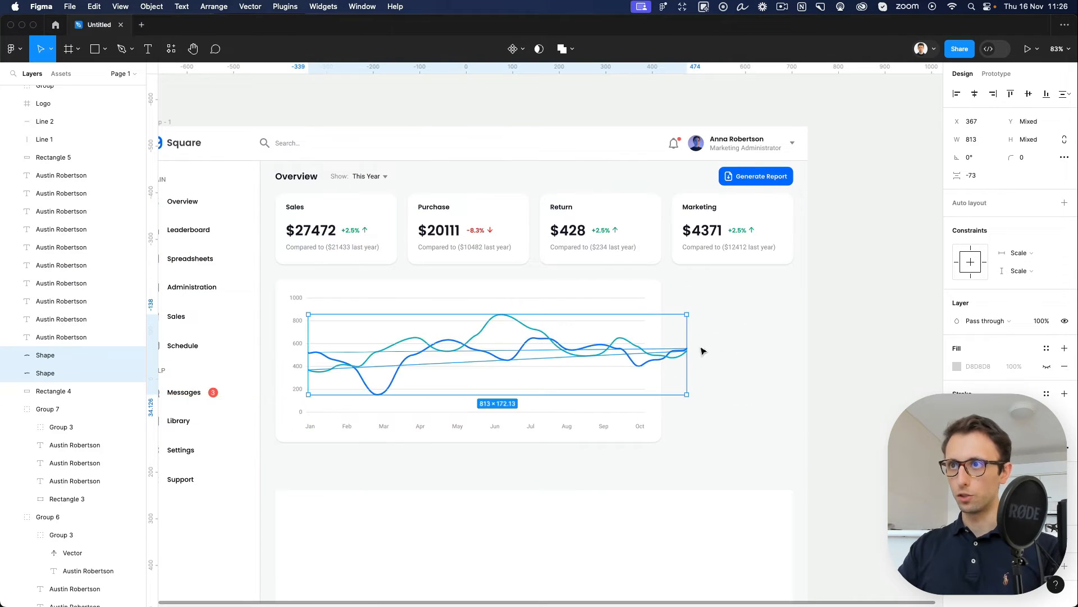
left_click_drag(682, 352, 645, 351)
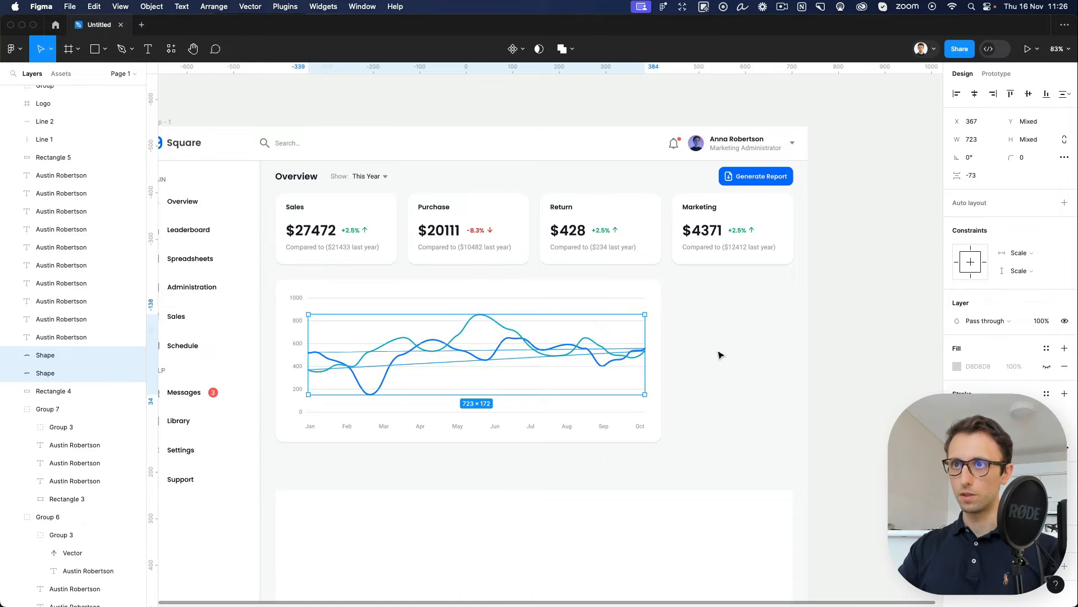
scroll(498, 345, "up", 5)
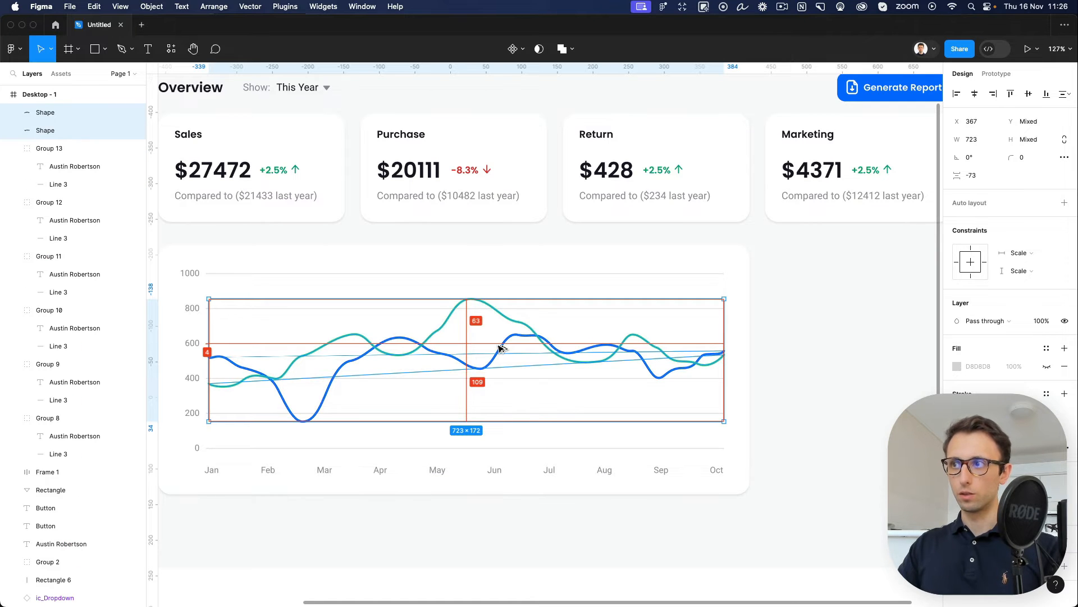
left_click(840, 356)
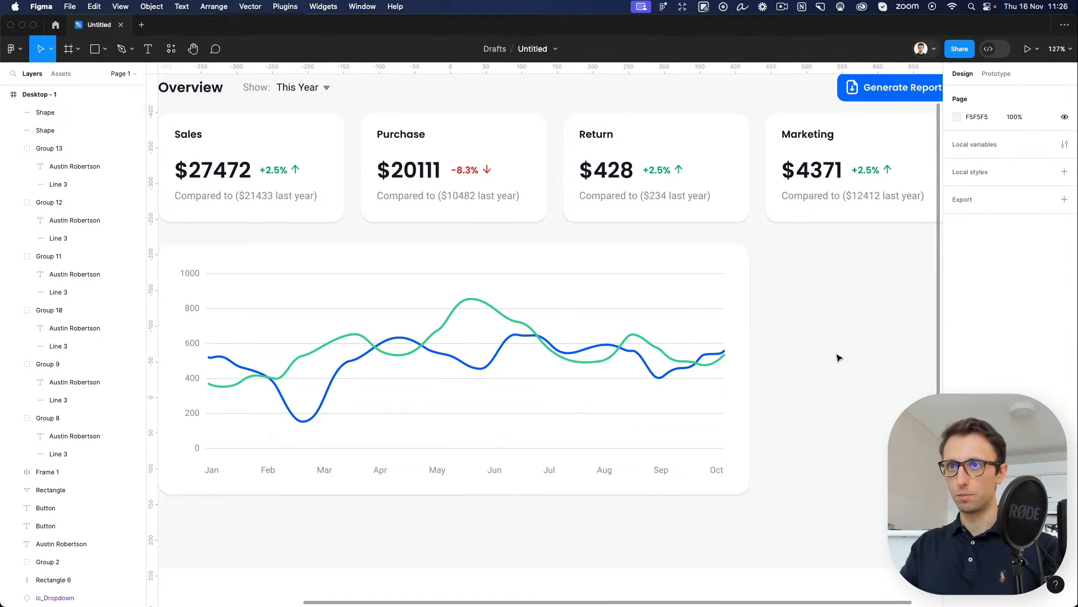
Step: Draw an open wavy curve about 240 px wide with the Pen tool above the chart's top grid line
left_click(115, 53)
left_click(292, 254)
left_click_drag(336, 258, 356, 279)
left_click(414, 264)
left_click_drag(423, 264, 501, 238)
key("Escape")
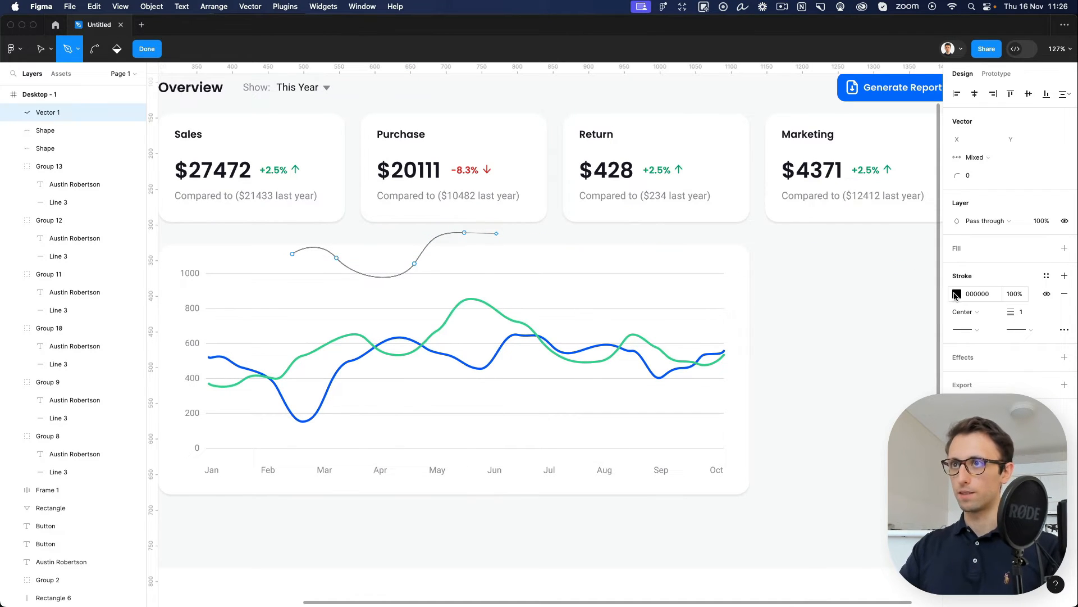
Step: Give the drawn curve a 0062FF blue stroke with a width of 3
left_click(956, 294)
key("i")
left_click(628, 354)
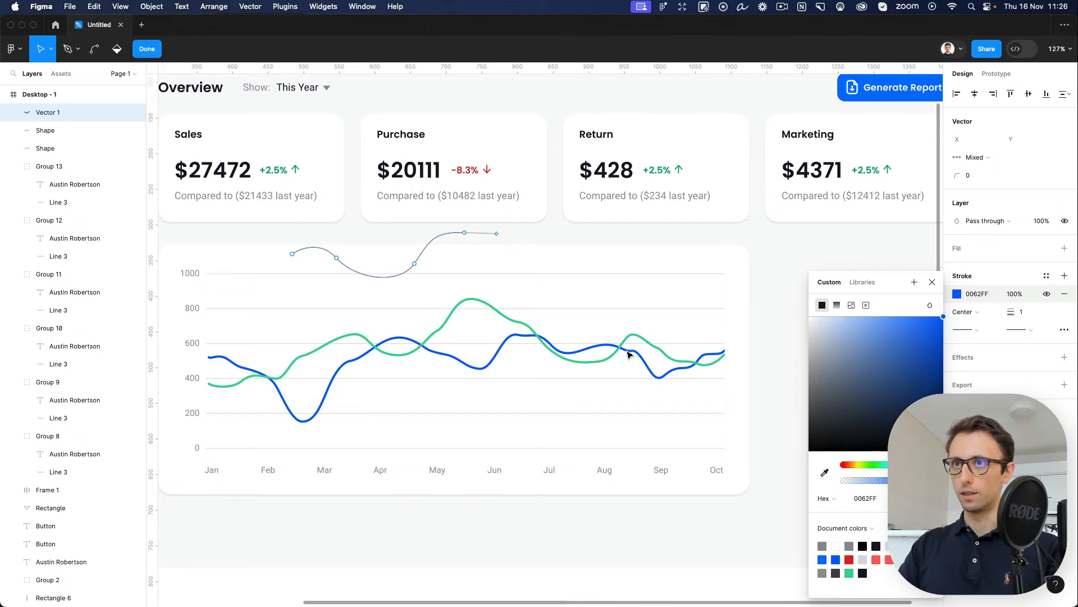
key("Escape")
type("3")
key("Return")
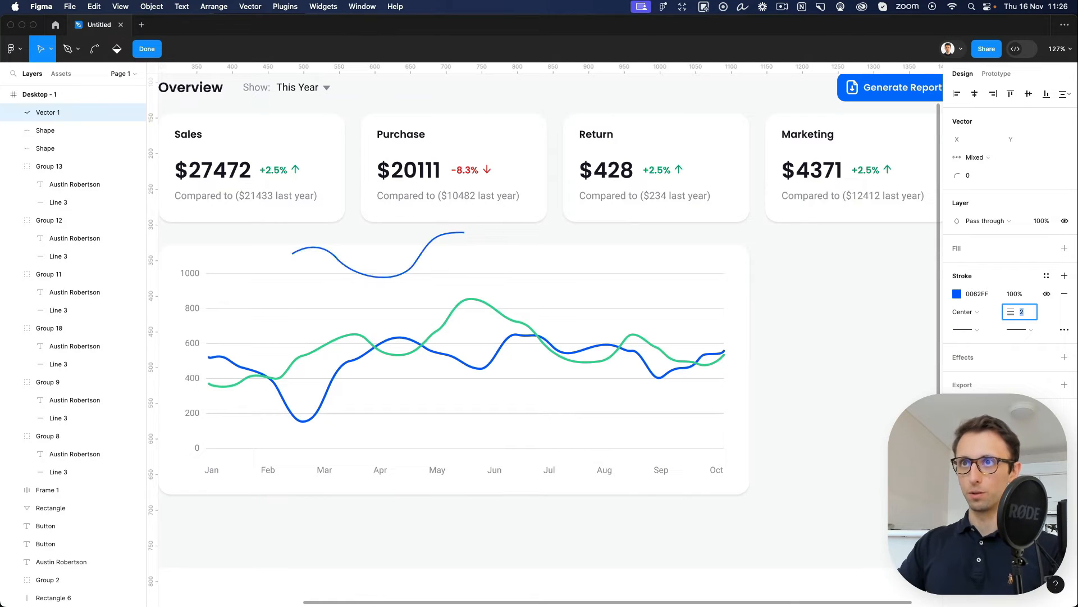
key("Escape")
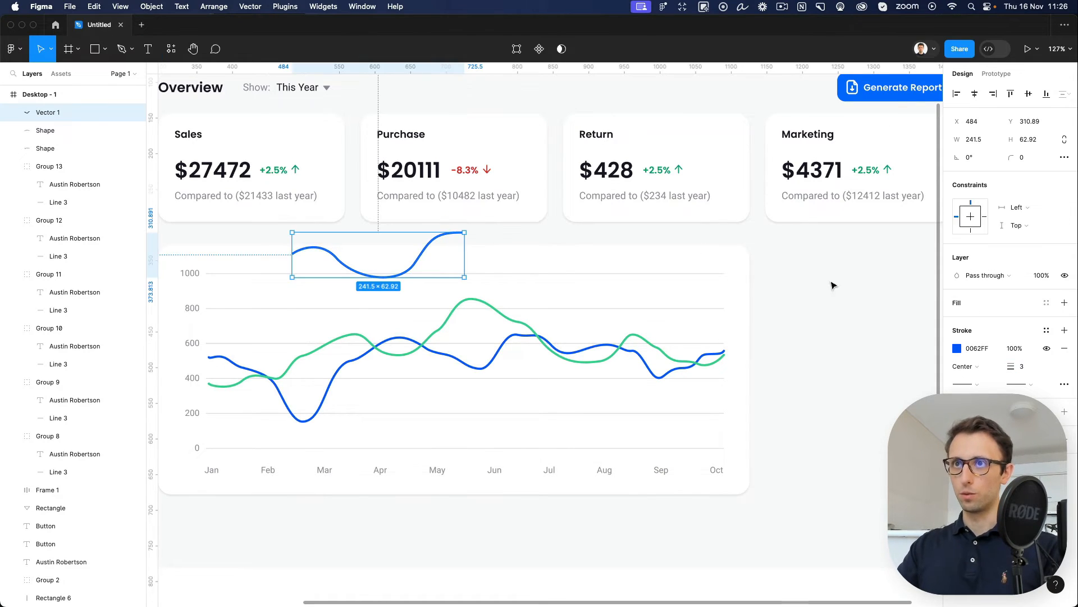
Step: Delete the drawn curve above the chart's top grid line
key("Delete")
scroll(478, 326, "down", 3)
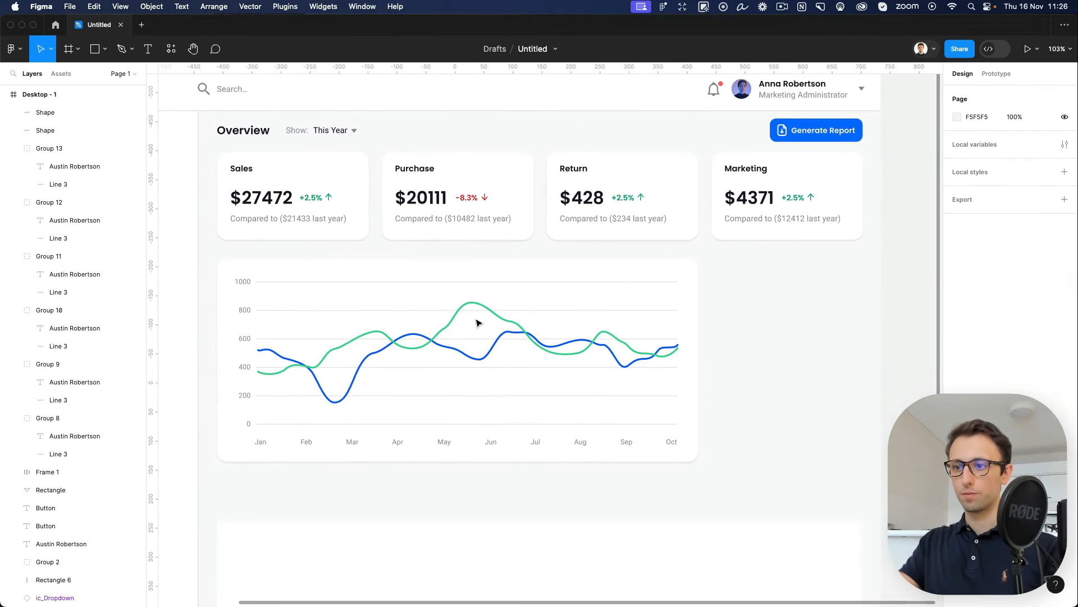
Step: Add the $27632 August tooltip to the chart and position it over the curves at X 784, Y 391
left_click(483, 324)
left_click(735, 372)
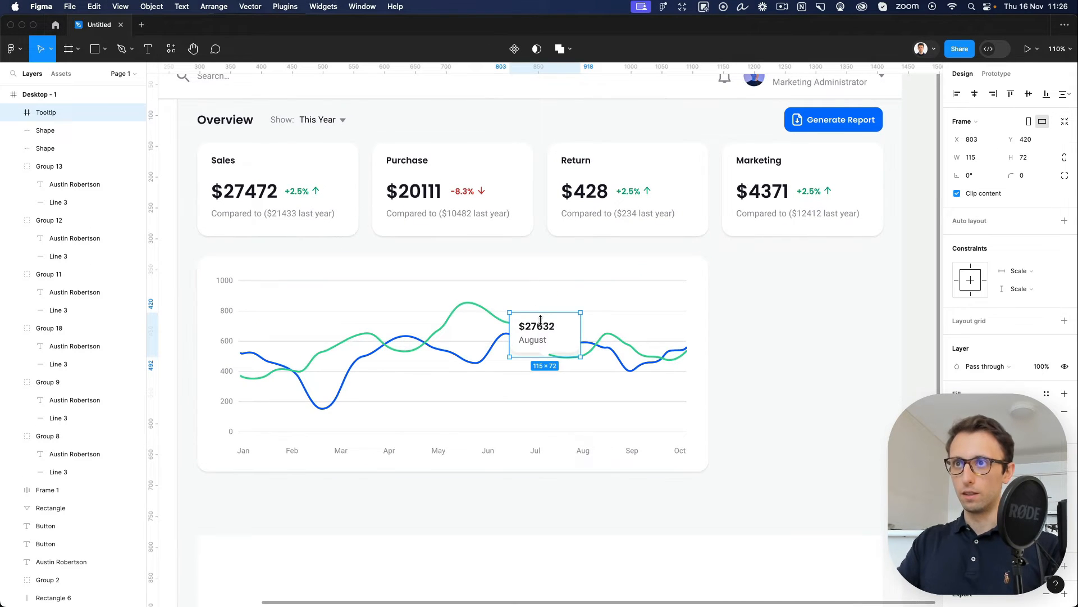
mouse_move(541, 335)
left_mouse_down()
mouse_move(531, 313)
mouse_move(497, 299)
mouse_move(489, 308)
mouse_move(537, 321)
mouse_move(530, 337)
left_mouse_up()
scroll(533, 351, "up", 10)
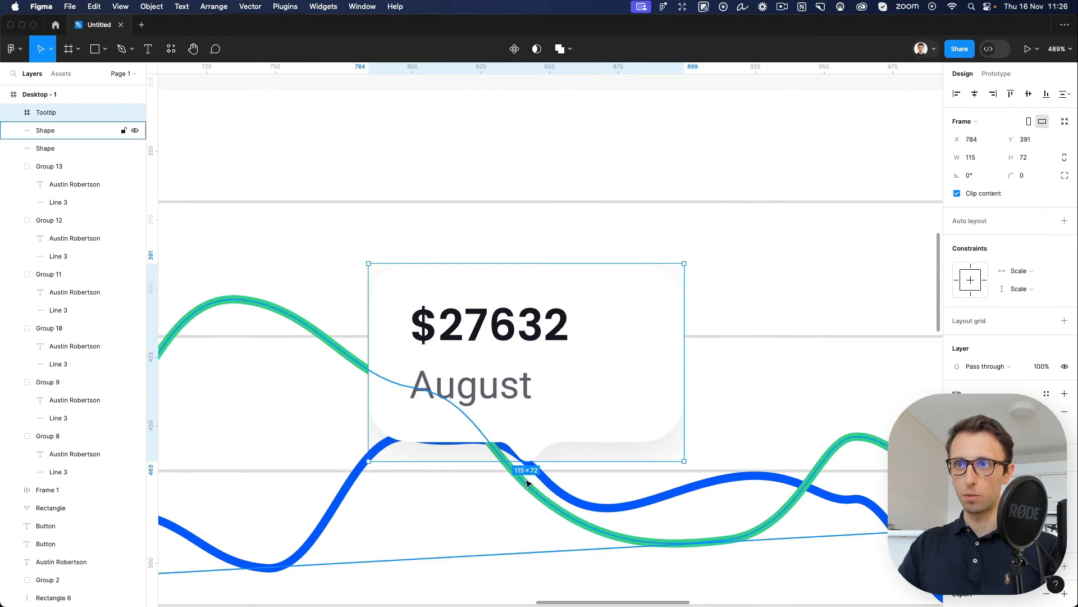
Step: Inspect the text settings of the tooltip's amount and month labels
scroll(528, 449, "down", 6)
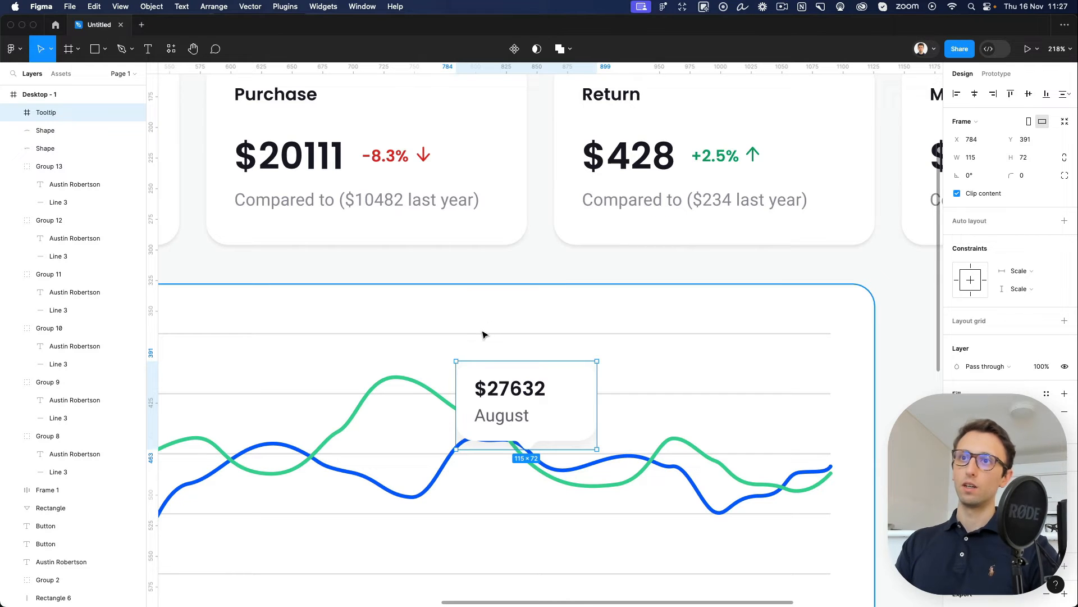
double_click(539, 388)
left_click(517, 424)
left_click(510, 389)
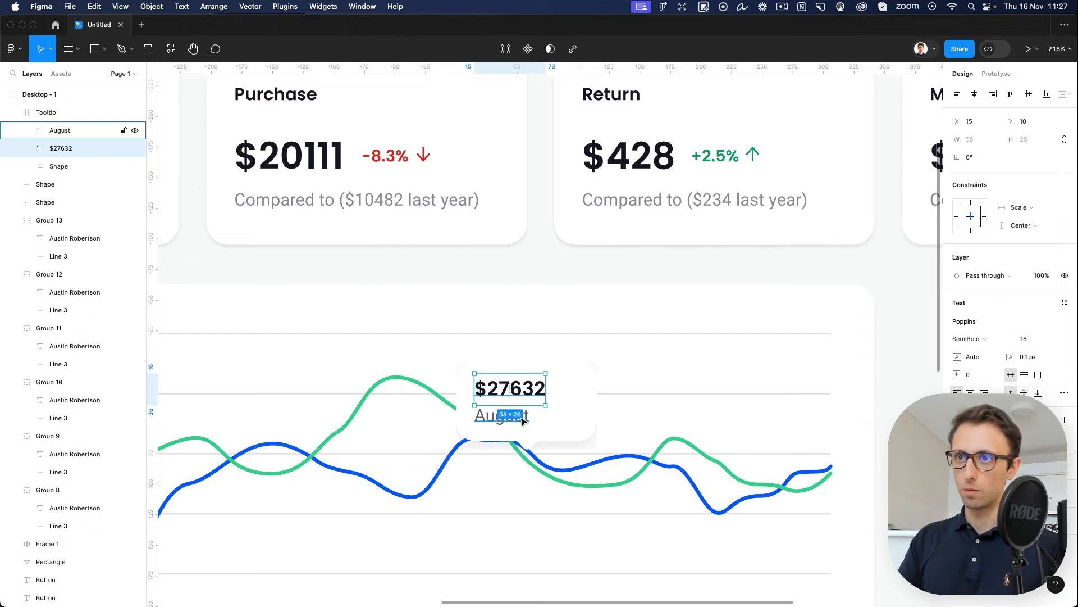
Step: Check the text settings of the August label in the chart tooltip
left_click(515, 416)
scroll(528, 416, "down", 3)
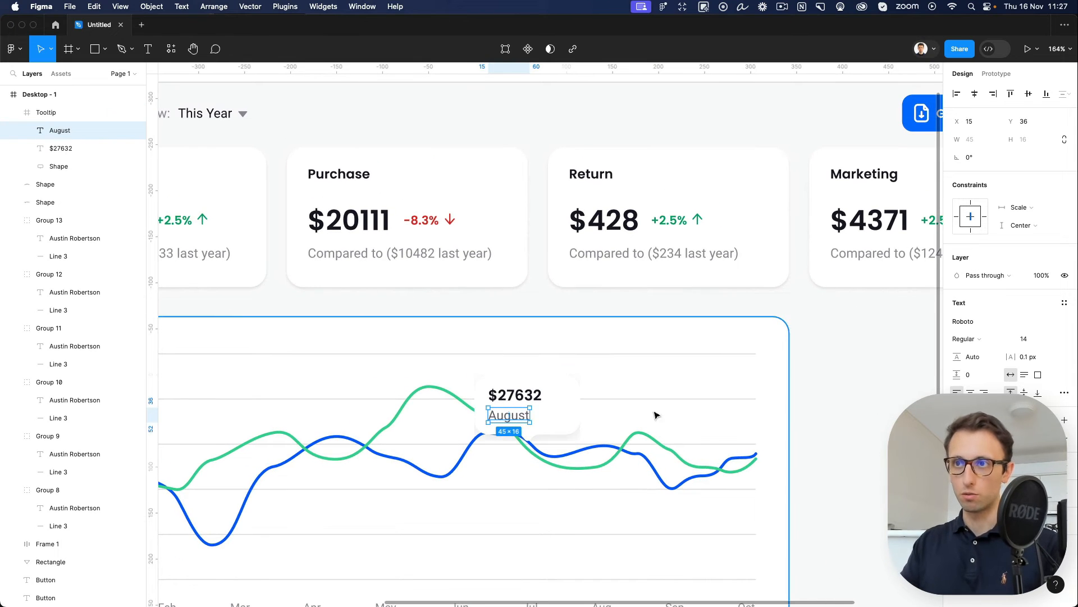
scroll(663, 414, "down", 2)
scroll(724, 412, "down", 3)
left_click(818, 405)
Step: Duplicate the Marketing card's white background below it, beside the chart panel, and size the copy to 262 × 350
scroll(787, 393, "right", 5)
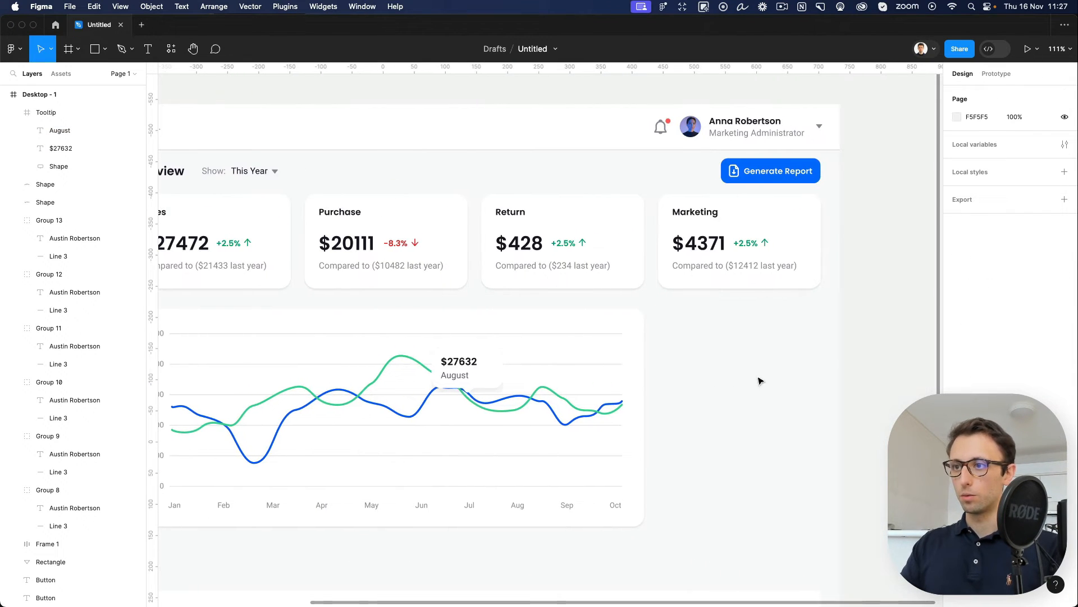
scroll(702, 360, "down", 2)
left_click(674, 260, "super")
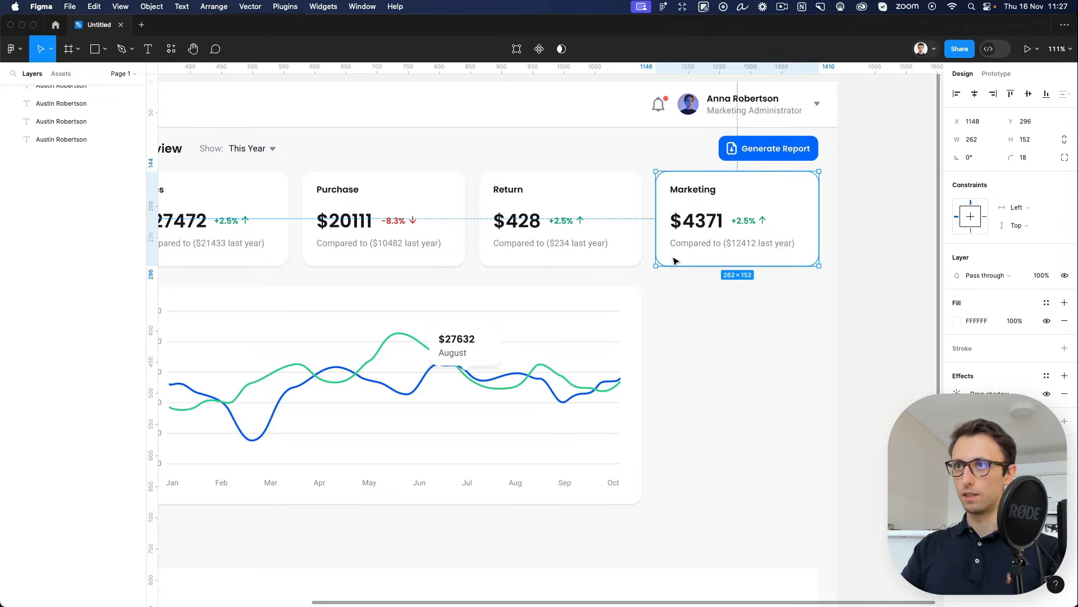
key("super+c")
left_click(738, 318)
key("super+v")
left_click_drag(715, 238, 682, 456)
scroll(712, 345, "down", 2)
scroll(680, 444, "right", 4)
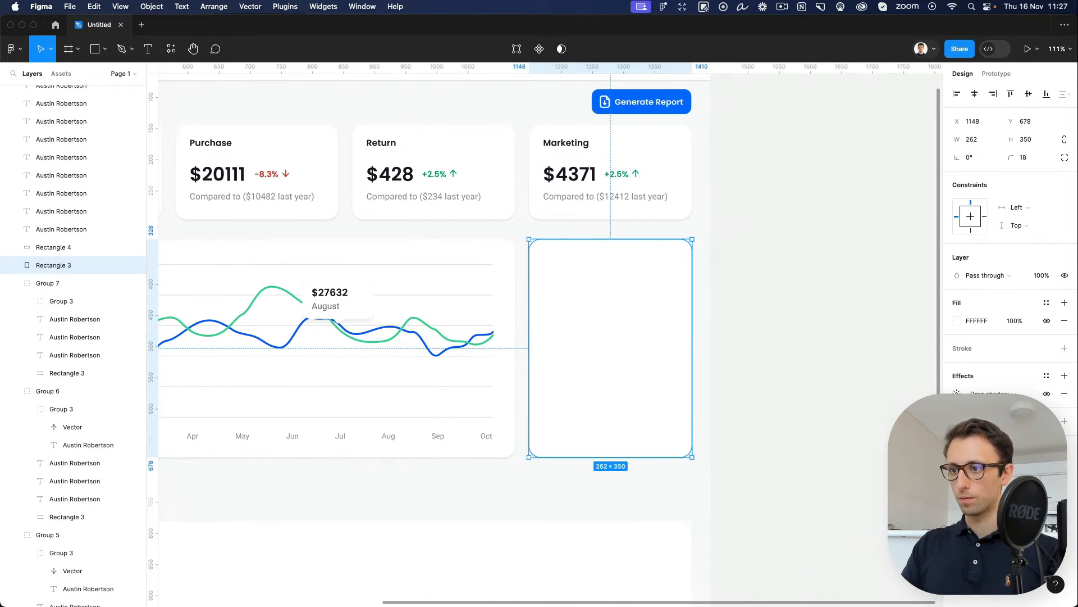
left_click(539, 523)
Step: Extend the chart panel upward to a height of 382 and move both panels with all chart contents down by 25
scroll(597, 308, "left", 5)
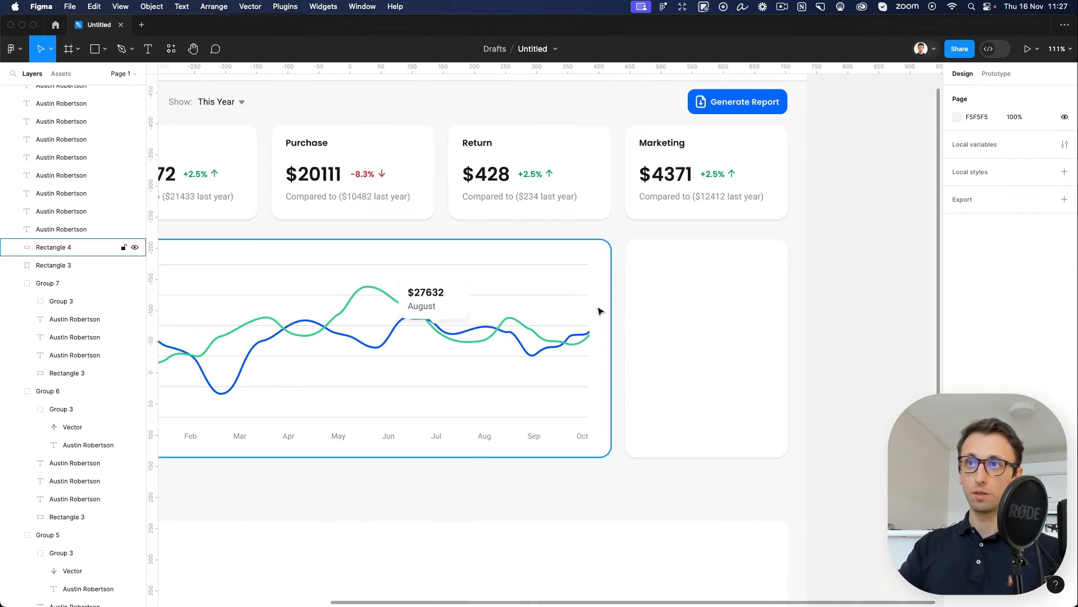
left_click(581, 247)
left_click_drag(582, 240, 581, 223)
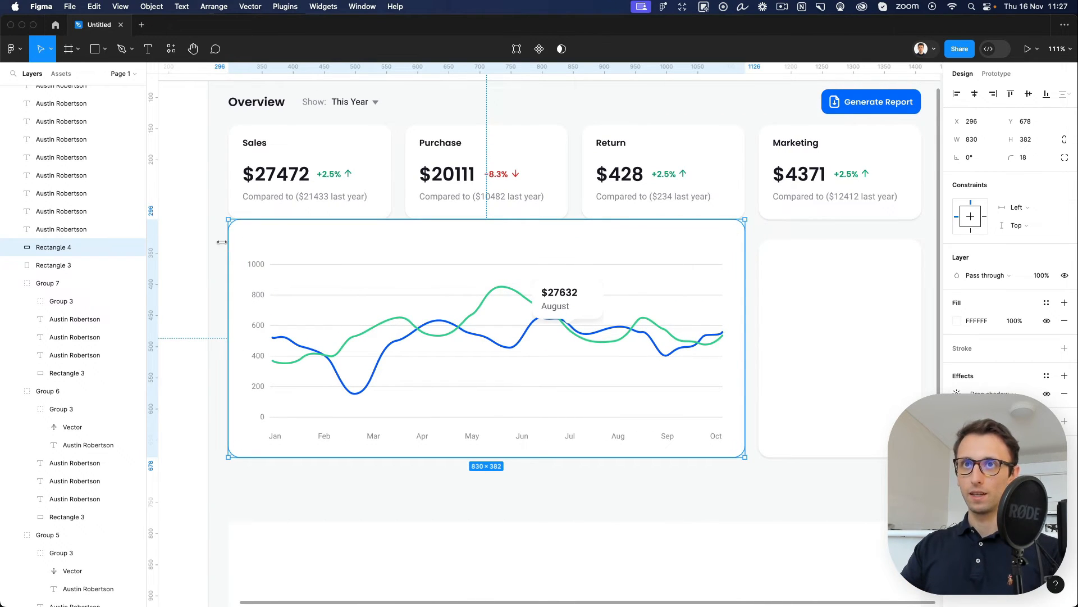
left_click_drag(220, 237, 838, 484)
mouse_move(785, 361)
left_mouse_down()
mouse_move(782, 390)
mouse_move(787, 378)
left_mouse_up()
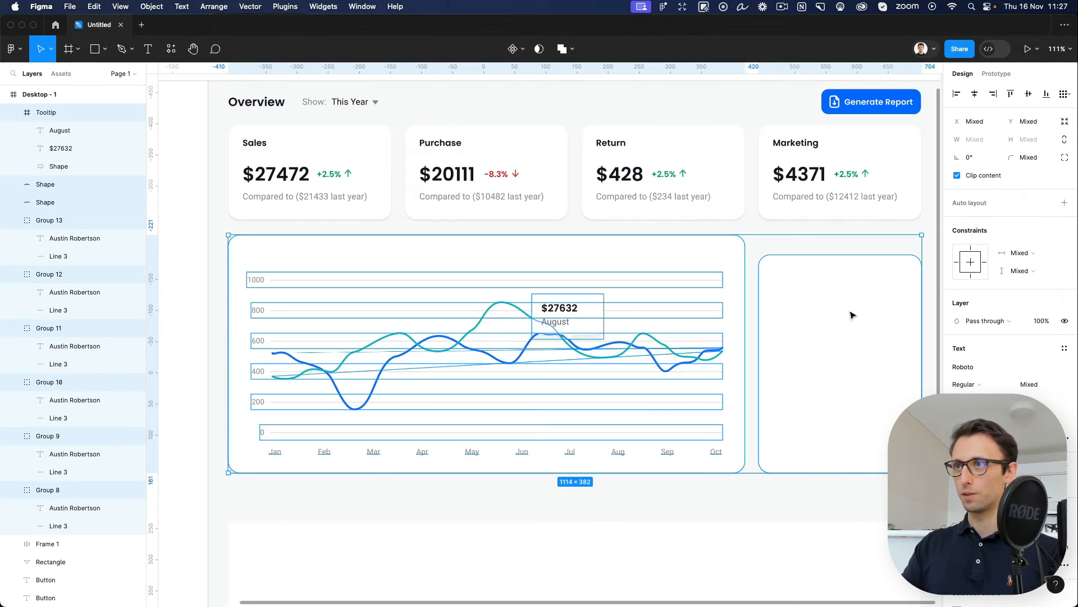
Step: Extend the empty panel beside the chart upward to a height of 382
left_click(851, 315)
left_click_drag(816, 255, 816, 235)
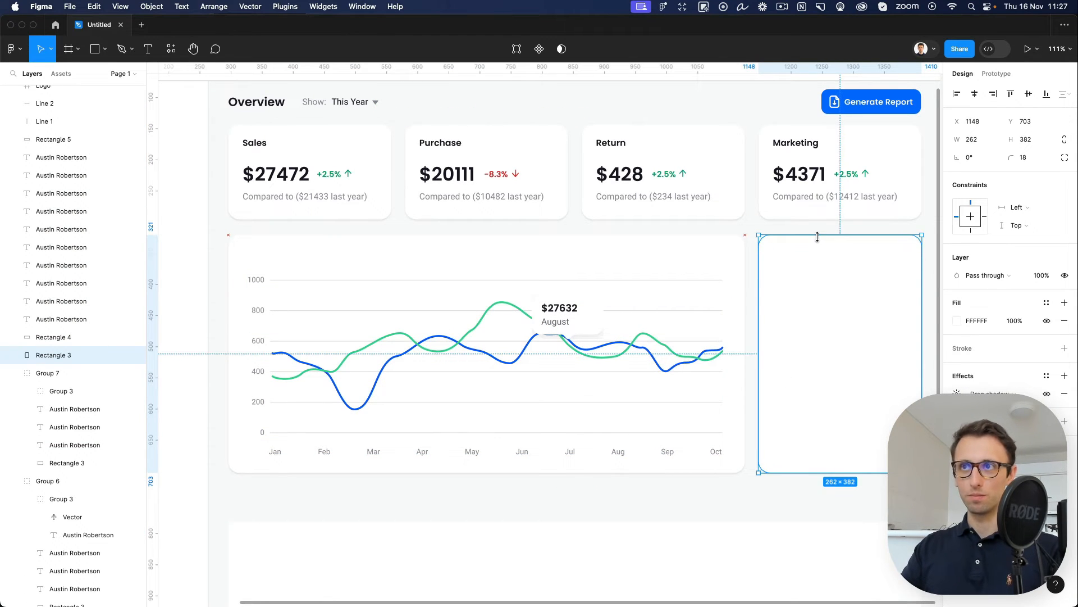
left_click(547, 225)
Step: Copy the Sales card title into the chart panel above the value labels and change its text to Sales Figures
left_click(244, 147)
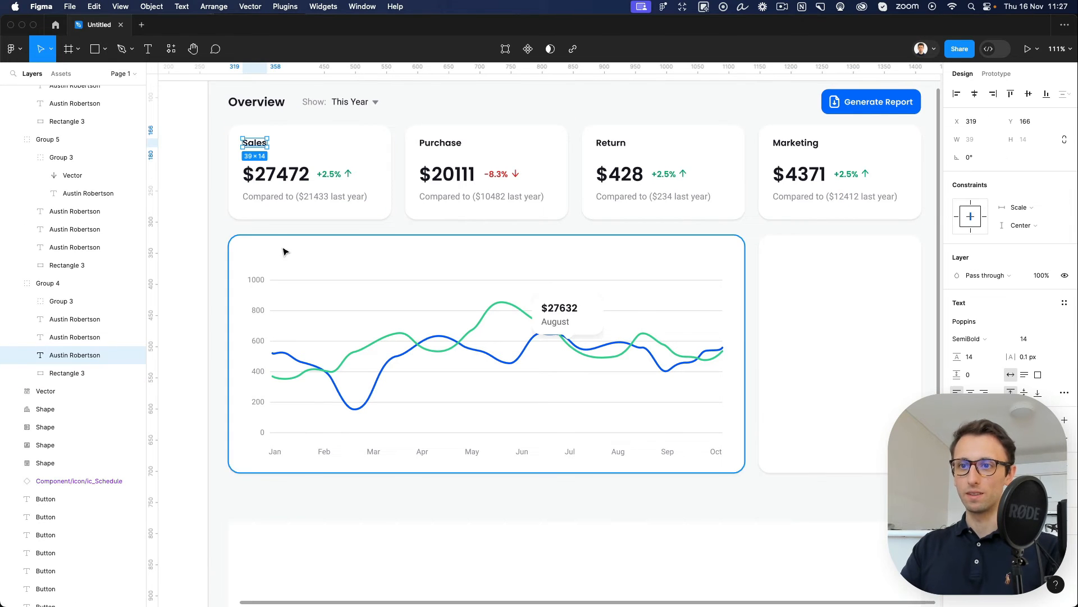
scroll(283, 249, "up", 4)
left_click(327, 242)
key("super+v")
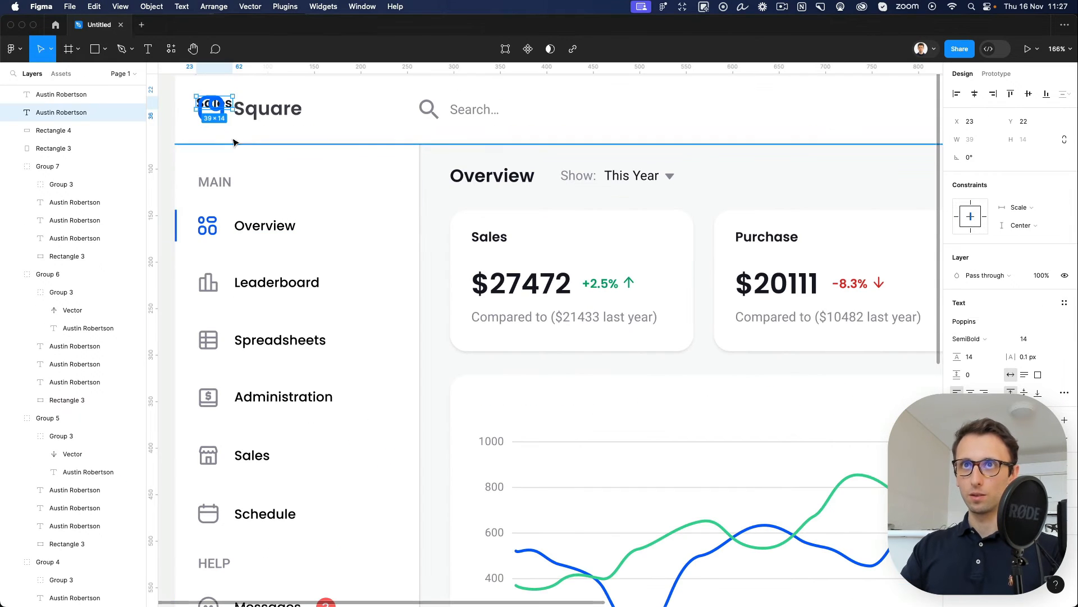
left_click_drag(222, 107, 505, 416)
double_click(505, 416)
key("Right")
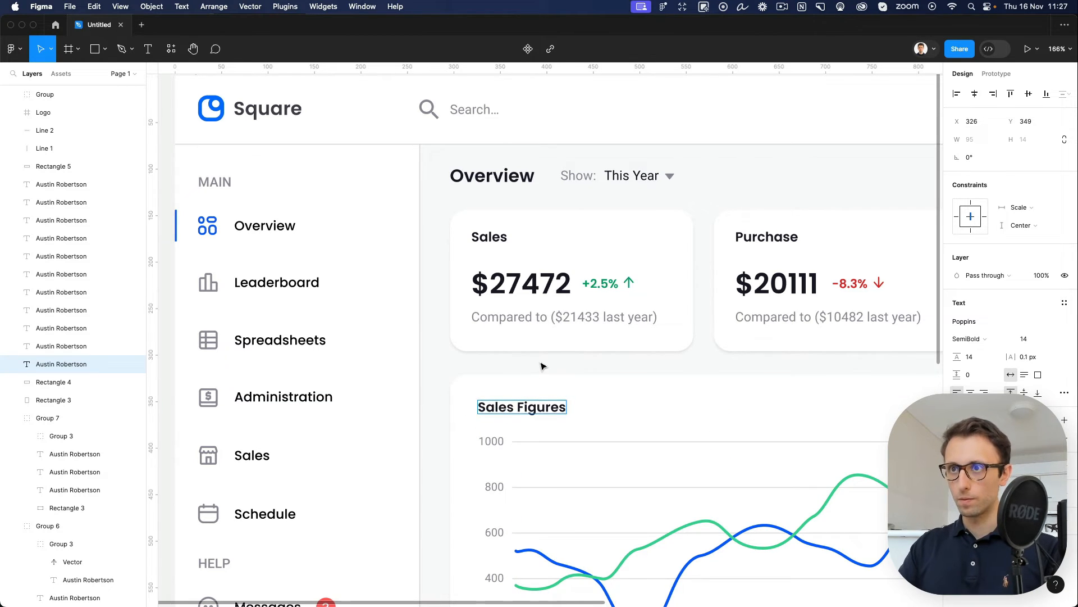
left_click(542, 366)
Step: Duplicate the Sales Figures title farther right and give the copy the text style of the Return card's comparison caption
scroll(541, 365, "right", 5)
scroll(536, 363, "down", 1)
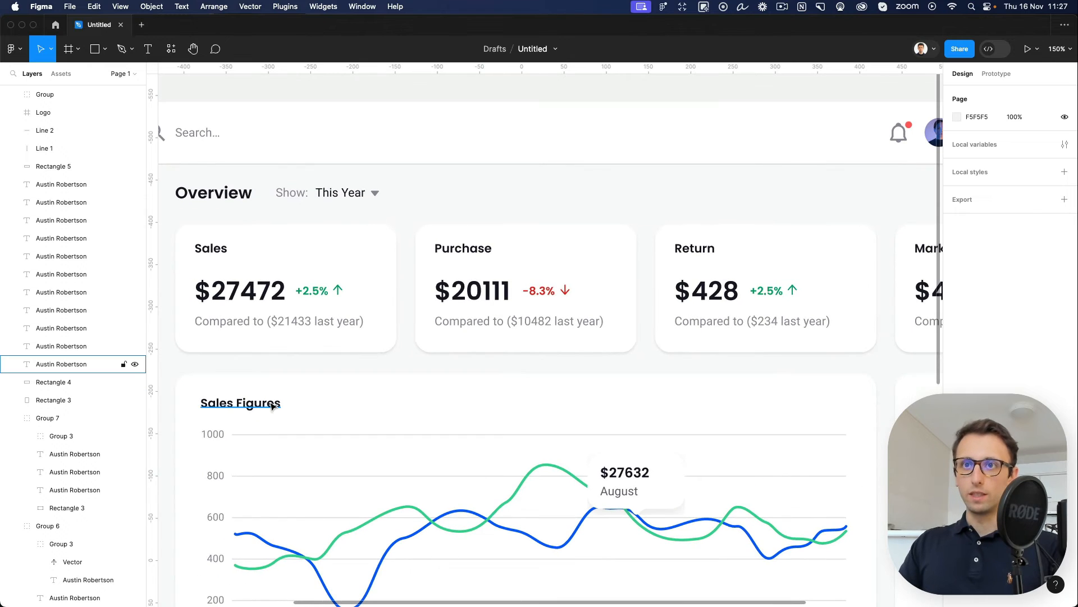
left_click(272, 406)
left_click_drag(256, 409, 701, 414)
left_click(736, 332)
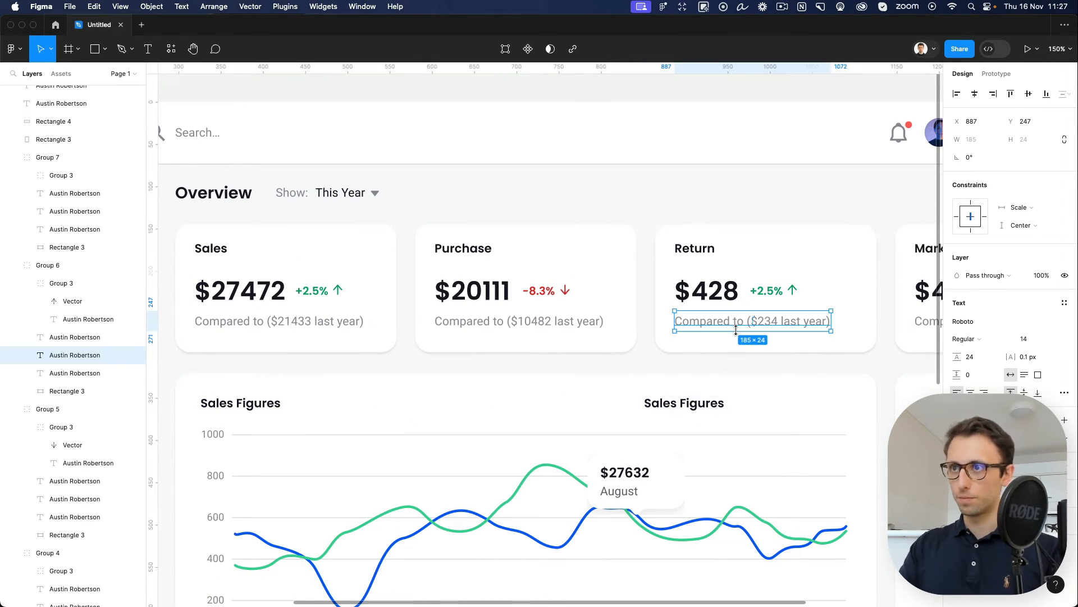
left_click(675, 409)
key("alt+super+v")
Step: Change the duplicated title's text to Marketing Sales
double_click(672, 408)
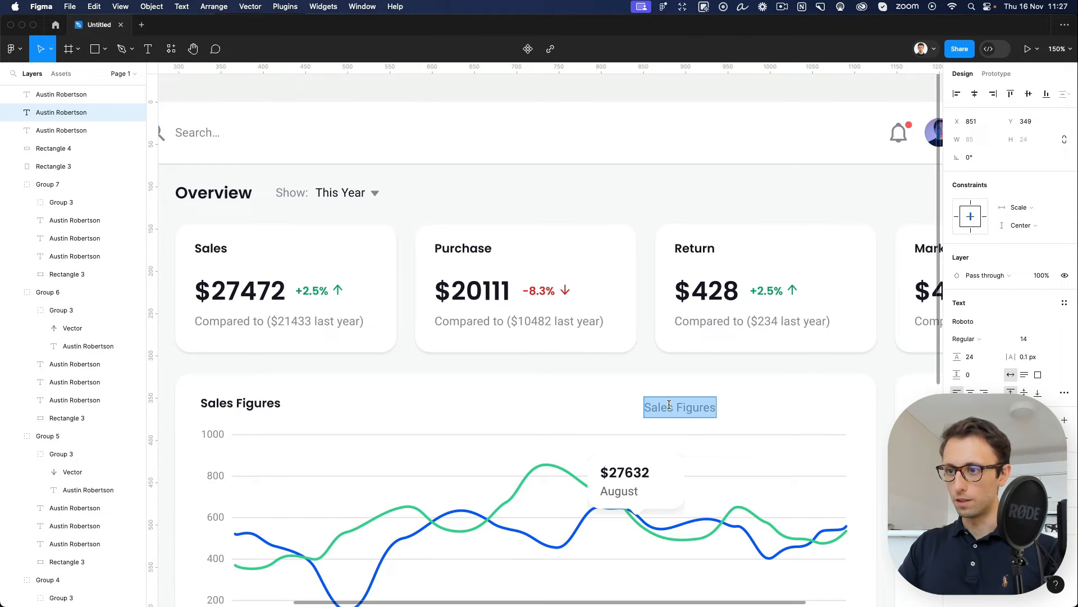
type("Marketing Sa")
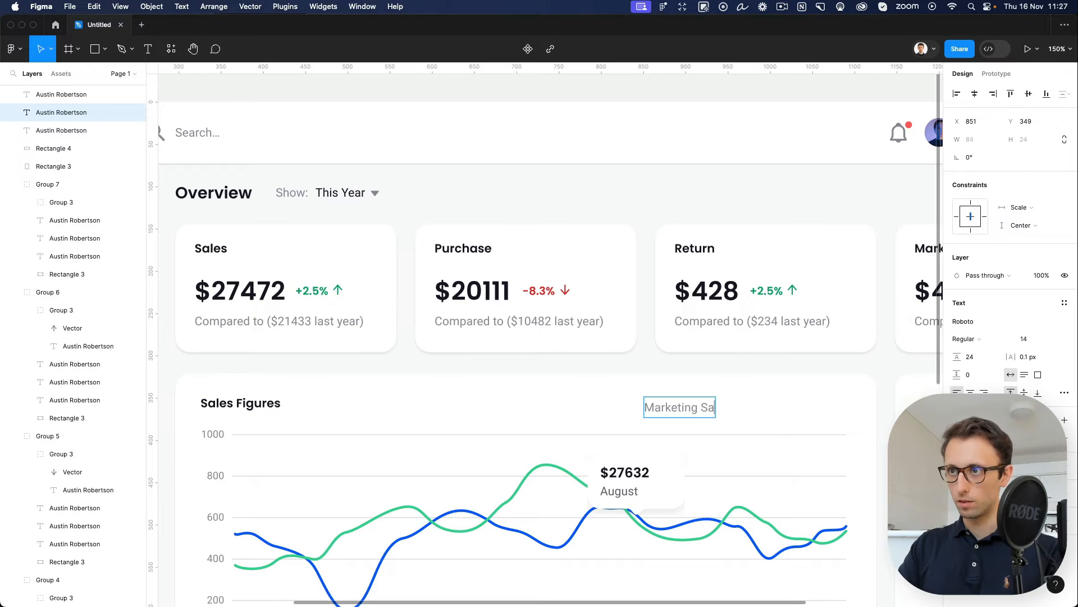
key("Escape")
Step: Nudge the Marketing Sales label to X 841, Y 343, in line with the Sales Figures title
key("Up")
key("Up")
key("Up")
key("Up")
key("Up")
key("Up")
key("Up")
key("Up")
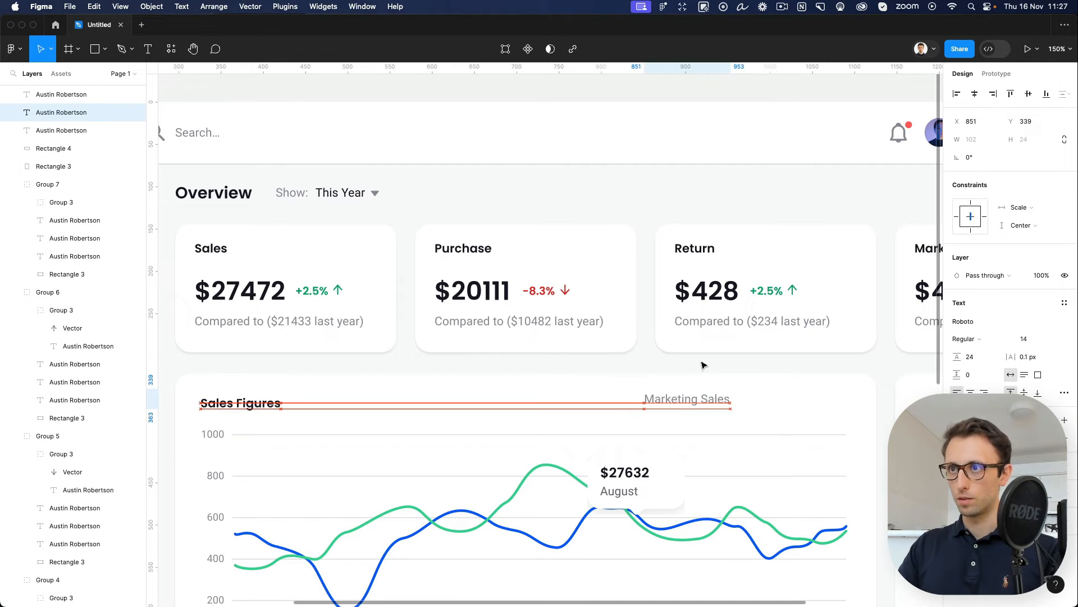
key("shift+Right")
key("shift+Right")
key("shift+Right")
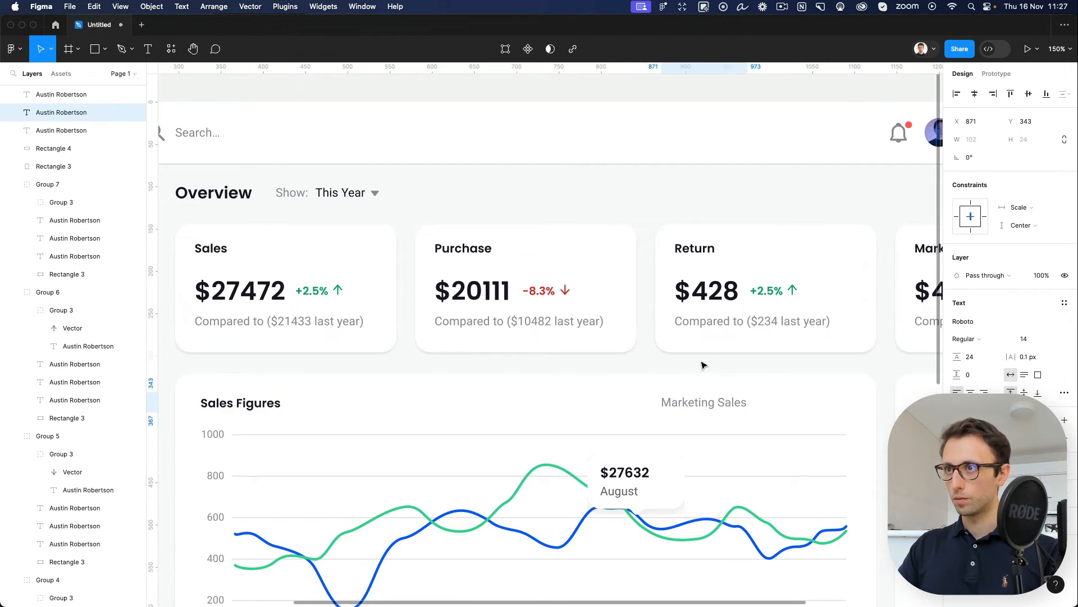
key("shift+Left")
key("shift+Left")
key("shift+Left")
key("shift+Left")
Step: Draw a 12 × 12 circle just left of the Marketing Sales label and fill it with blue sampled from the chart curve
key("o")
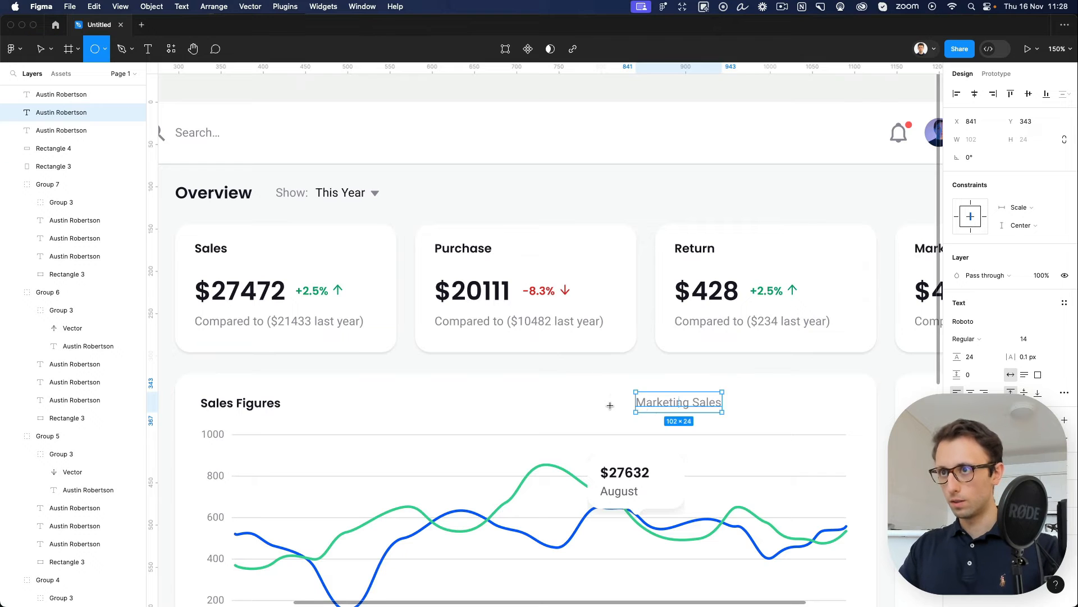
left_click_drag(615, 396, 625, 406)
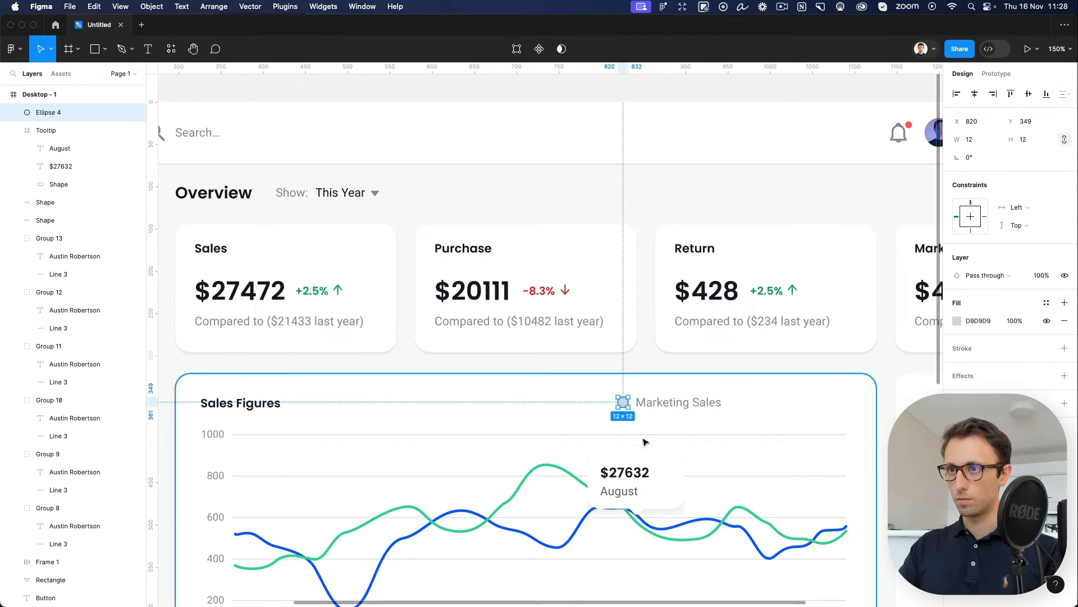
key("i")
left_click(657, 521)
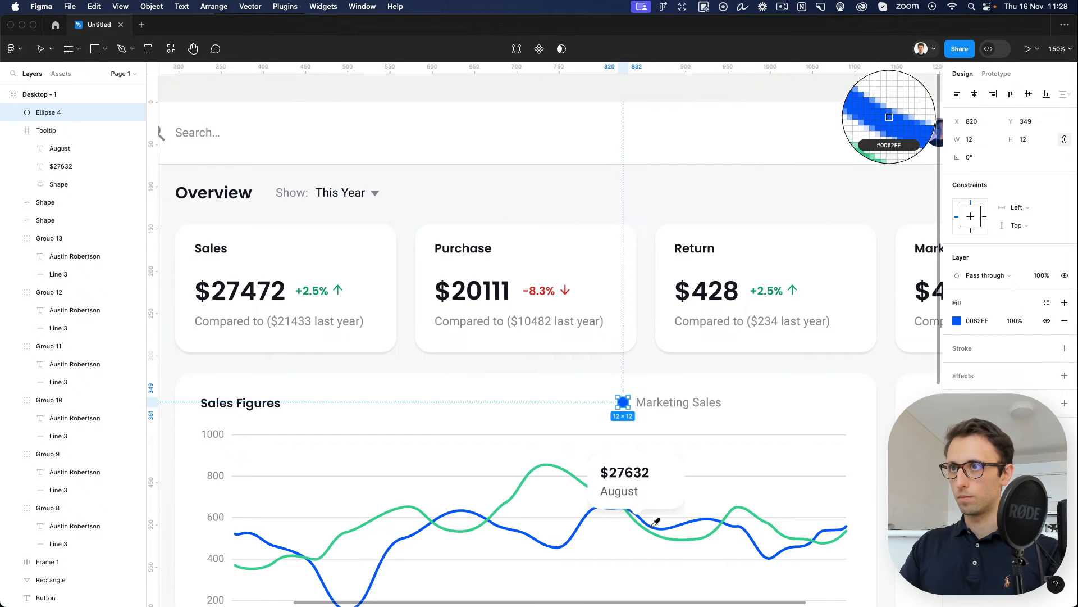
Step: Shrink the blue legend dot to 9 × 9 and position it at X 822, Y 351
scroll(676, 380, "up", 5)
left_click_drag(589, 427, 587, 425)
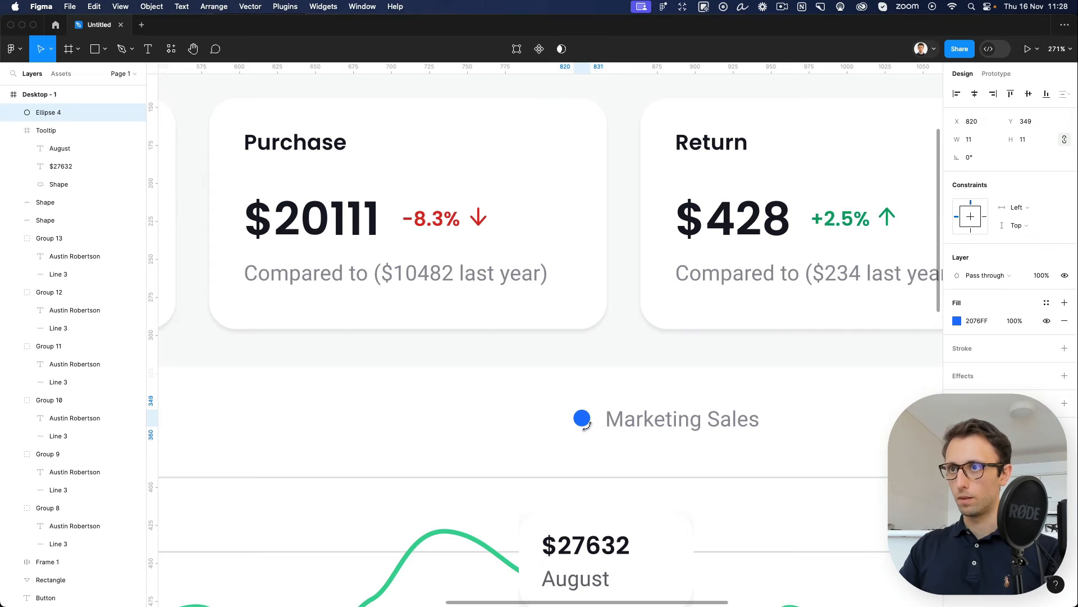
scroll(587, 425, "down", 5)
left_click(623, 380)
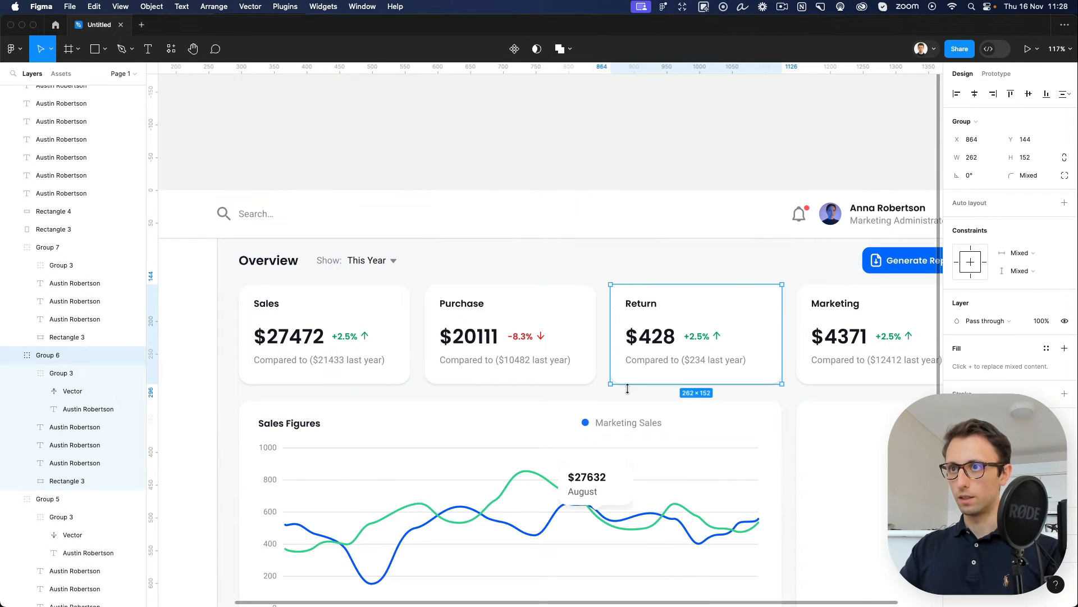
left_click(585, 423)
scroll(586, 423, "up", 8)
left_click_drag(571, 420, 578, 420)
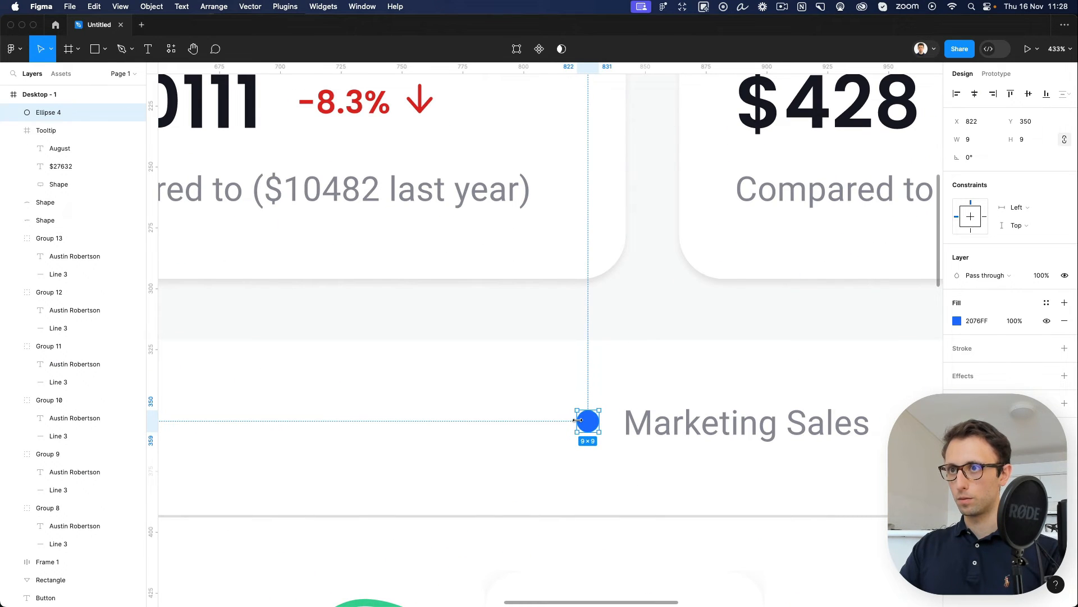
scroll(578, 421, "down", 6)
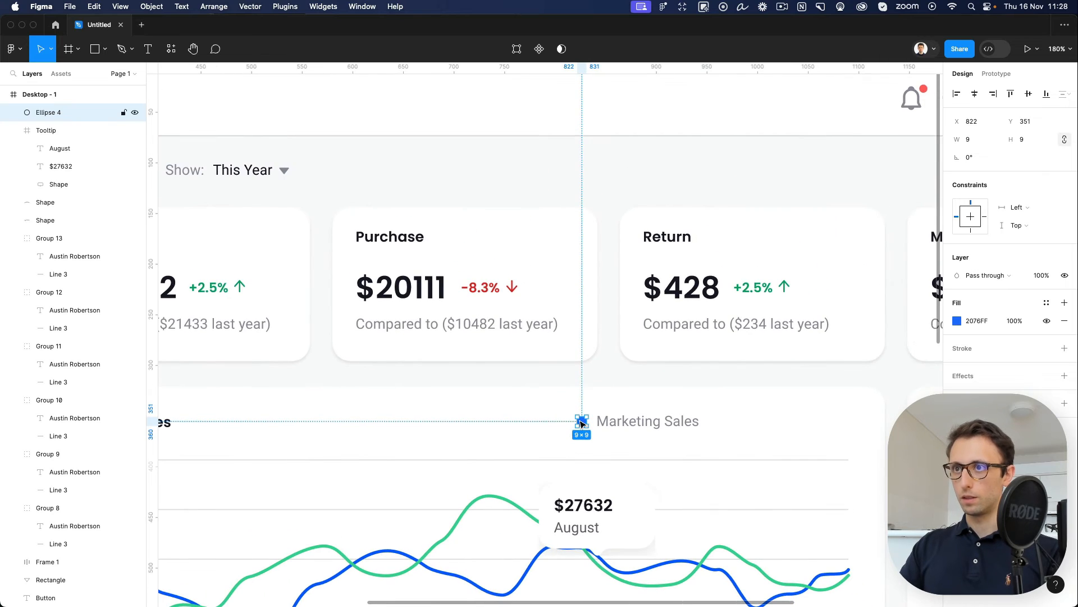
scroll(582, 424, "down", 5)
Step: Group the blue dot with the Marketing Sales label and place a duplicate of the group to its right
left_click(615, 423, "shift")
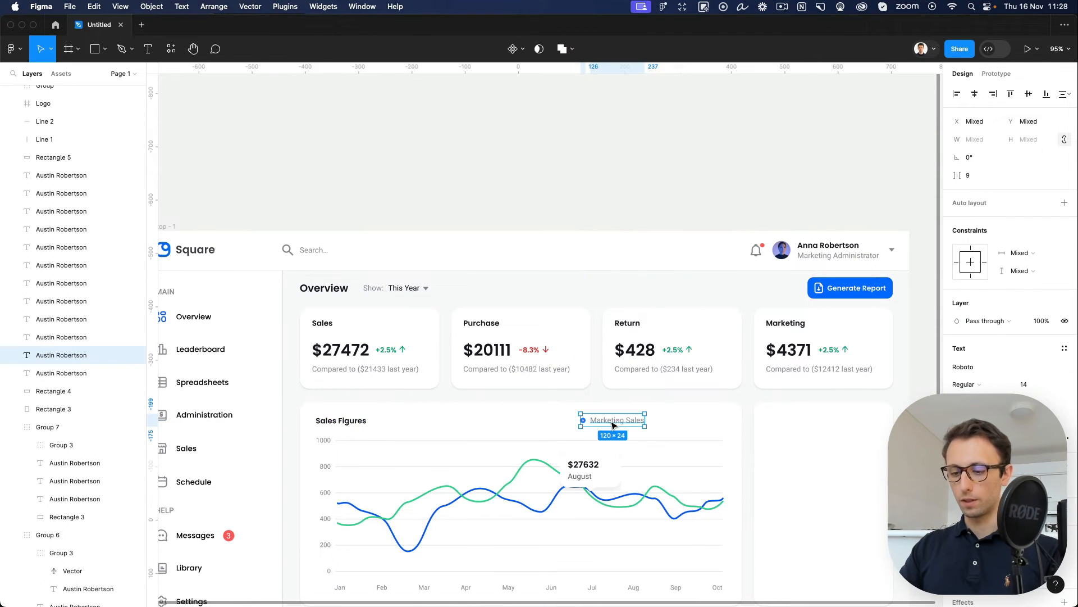
key("super+g")
left_click_drag(619, 423, 696, 423)
Step: Change the duplicated legend label to Cases Sales and fill its dot with green sampled from the Return card's arrow
double_click(680, 420)
double_click(679, 419)
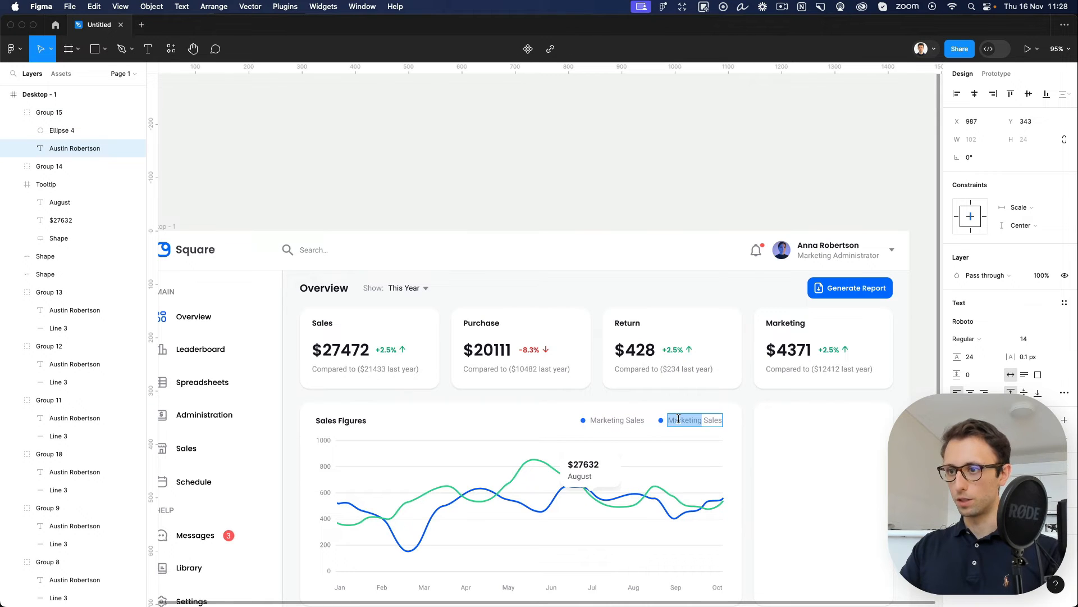
type("Cases")
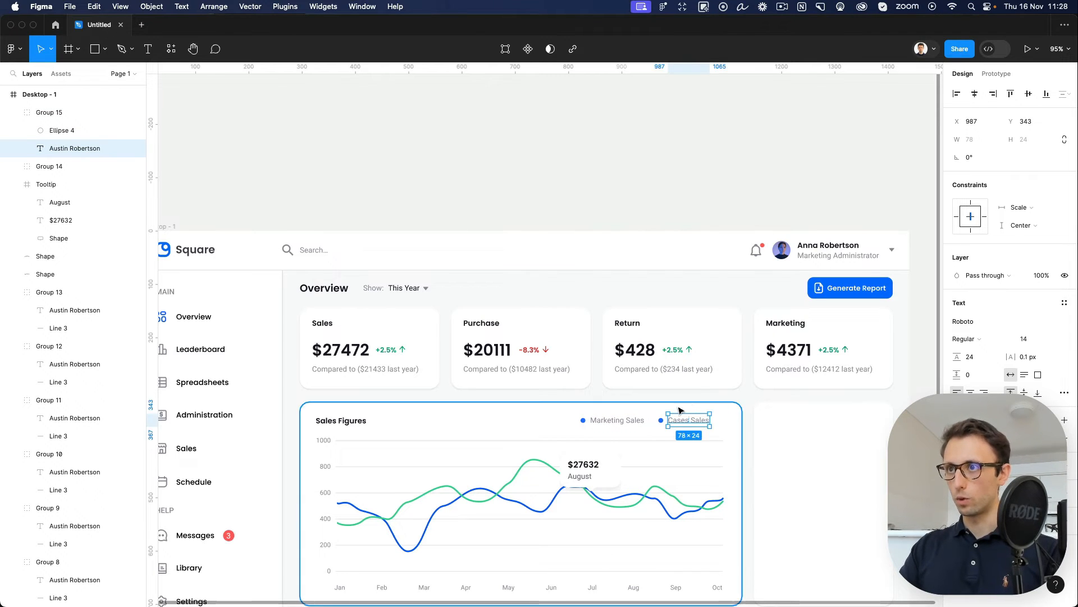
left_click(660, 420)
key("i")
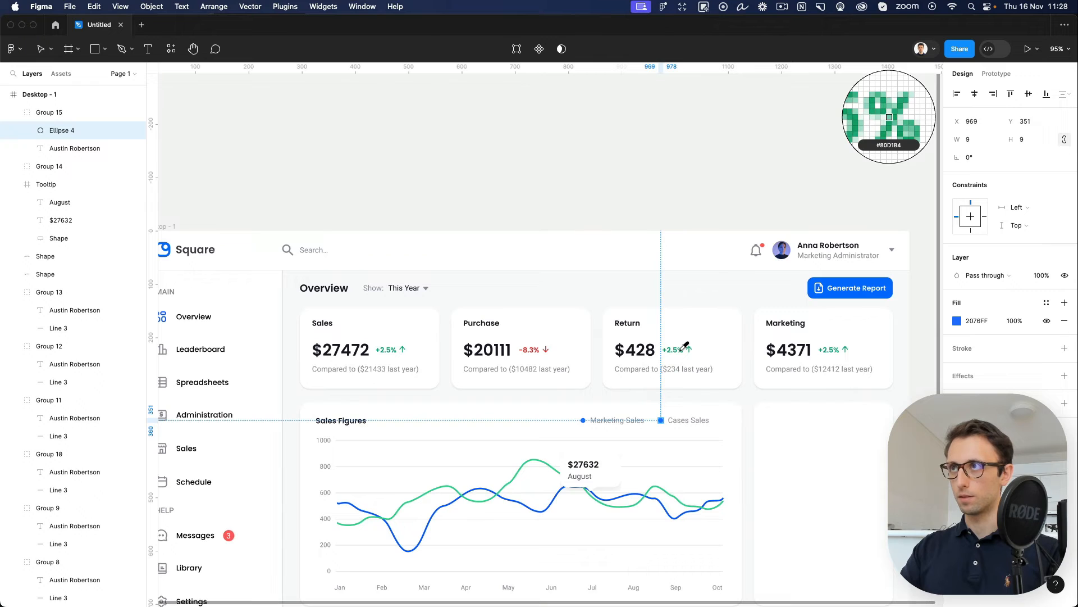
left_click(685, 345)
left_click(759, 452)
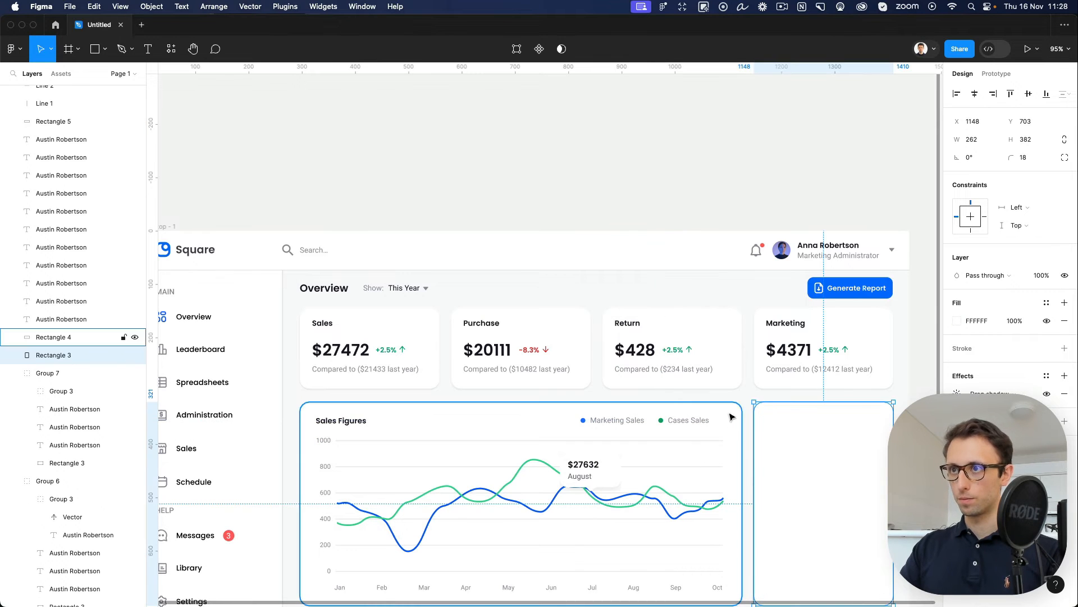
Step: Move both legend entries right until they align with the right end of the chart's grid lines
left_click(739, 404)
left_click(679, 422)
left_click(618, 420, "shift")
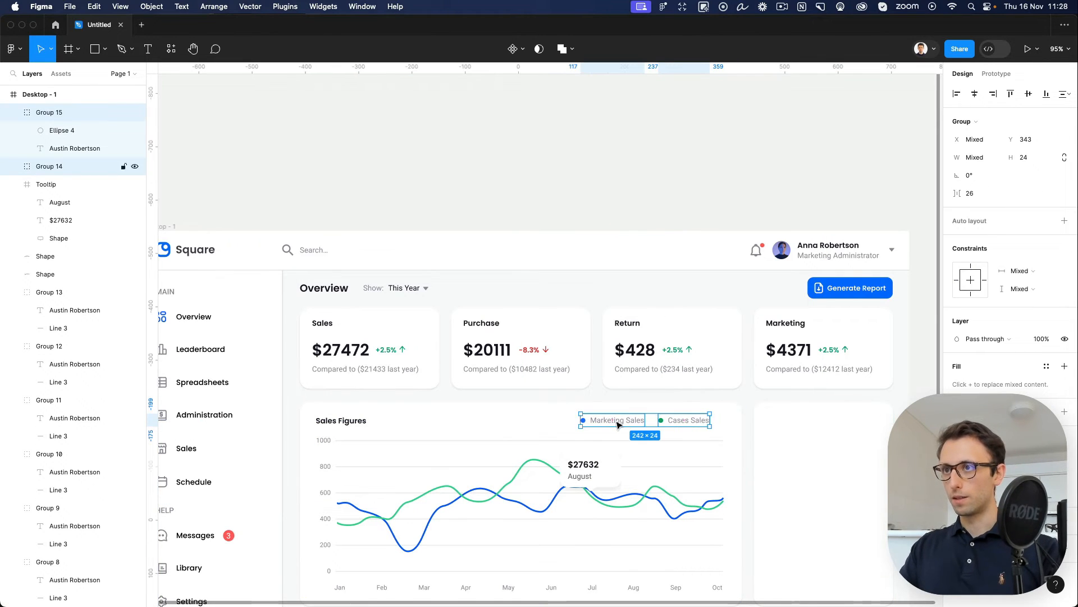
left_click_drag(622, 423, 633, 424)
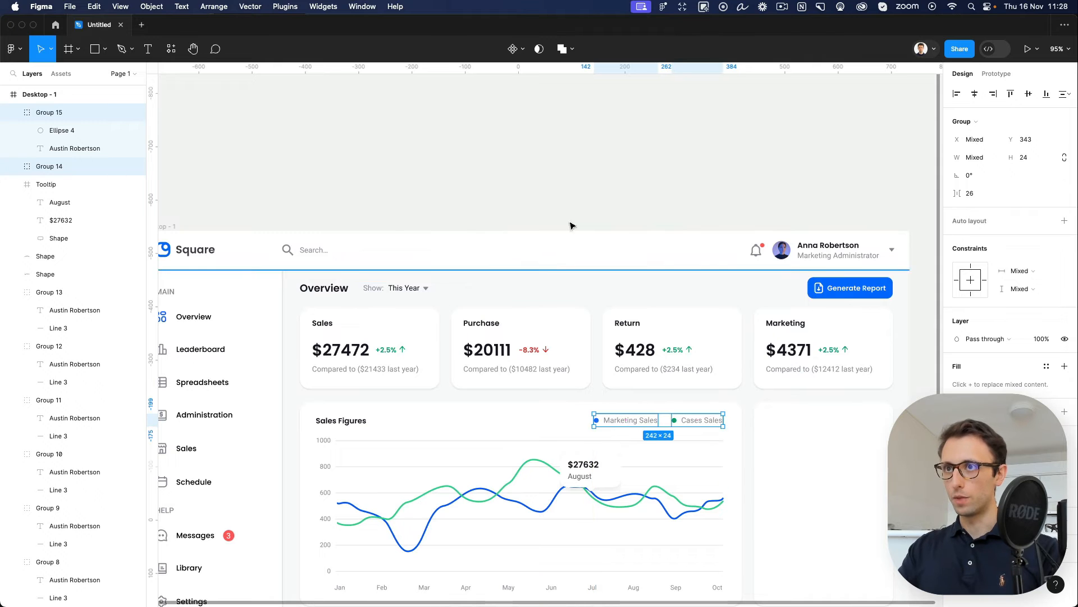
left_click(607, 211)
Step: Draw a 74 × 74 circle in the upper left of the empty side panel and position it at X 1177, Y 357
scroll(641, 197, "down", 2)
scroll(640, 204, "down", 4)
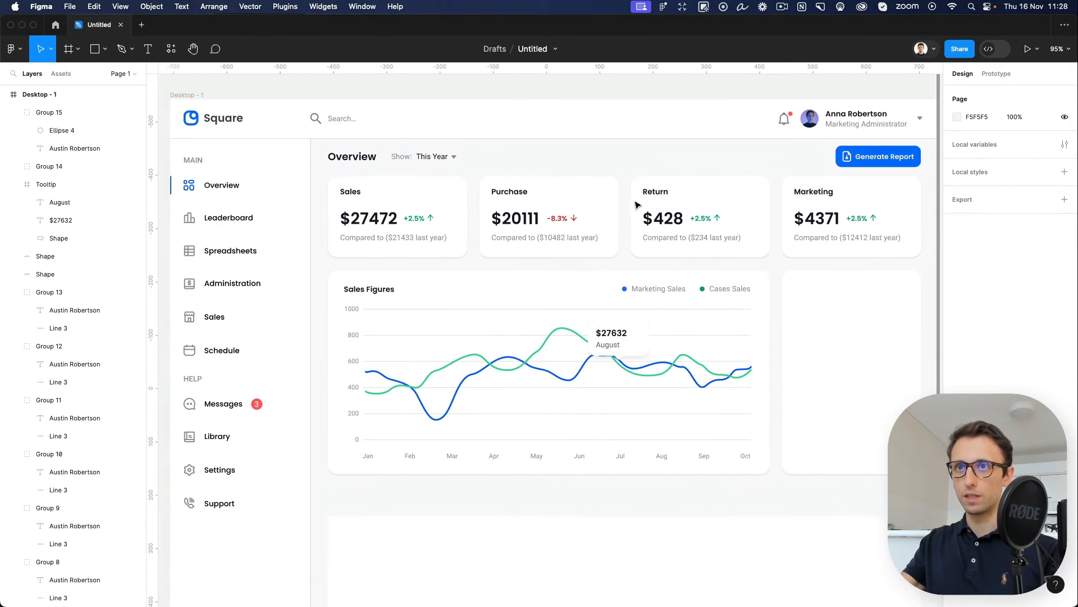
scroll(638, 205, "right", 3)
scroll(641, 203, "right", 2)
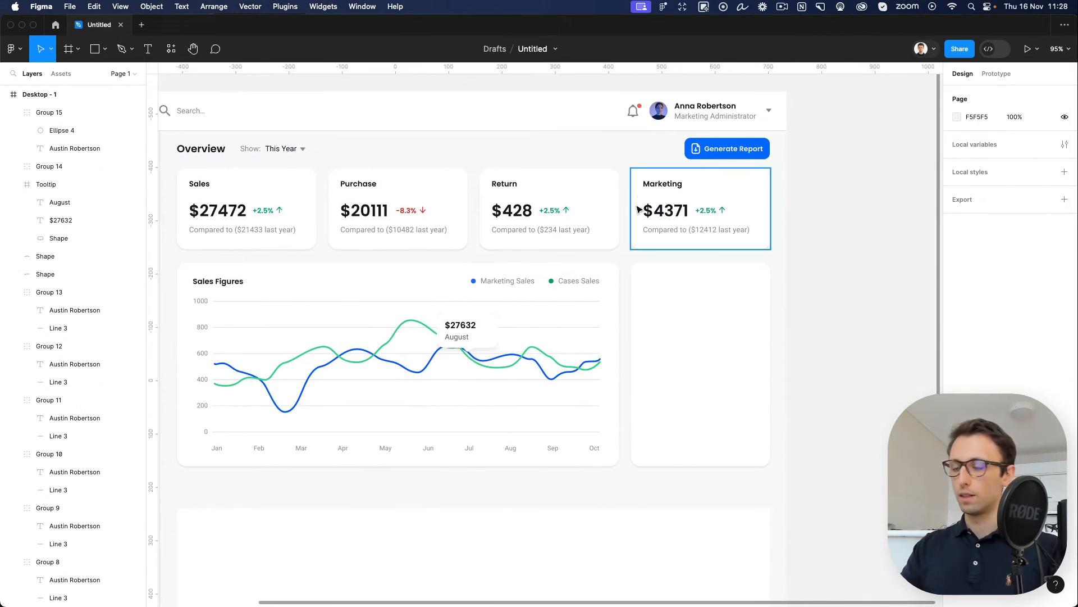
left_click(685, 299)
scroll(640, 292, "up", 5)
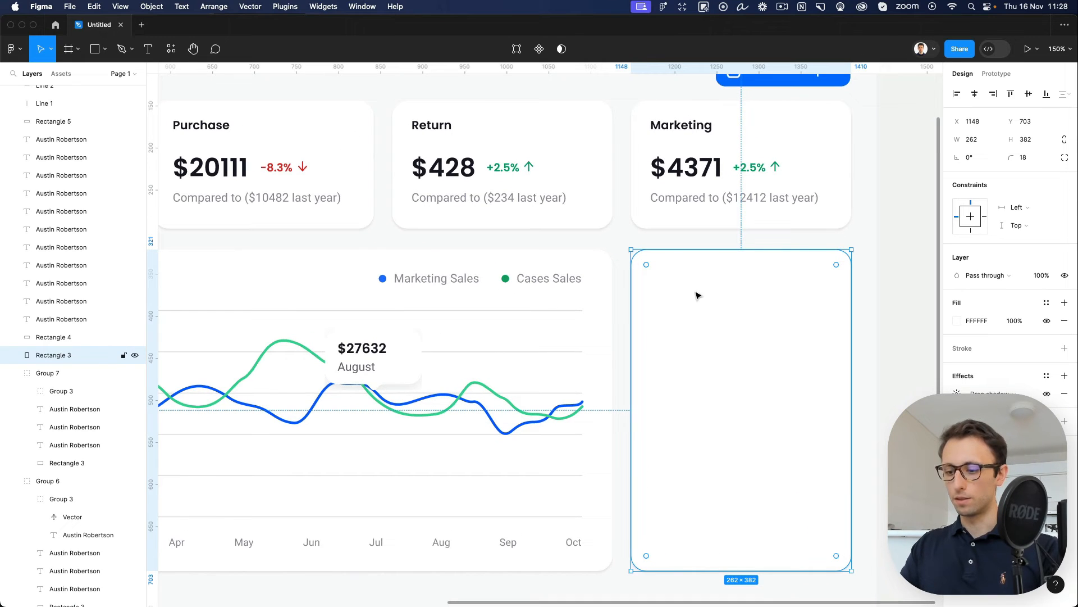
key("o")
left_click_drag(676, 304, 706, 276)
left_click_drag(682, 303, 692, 308)
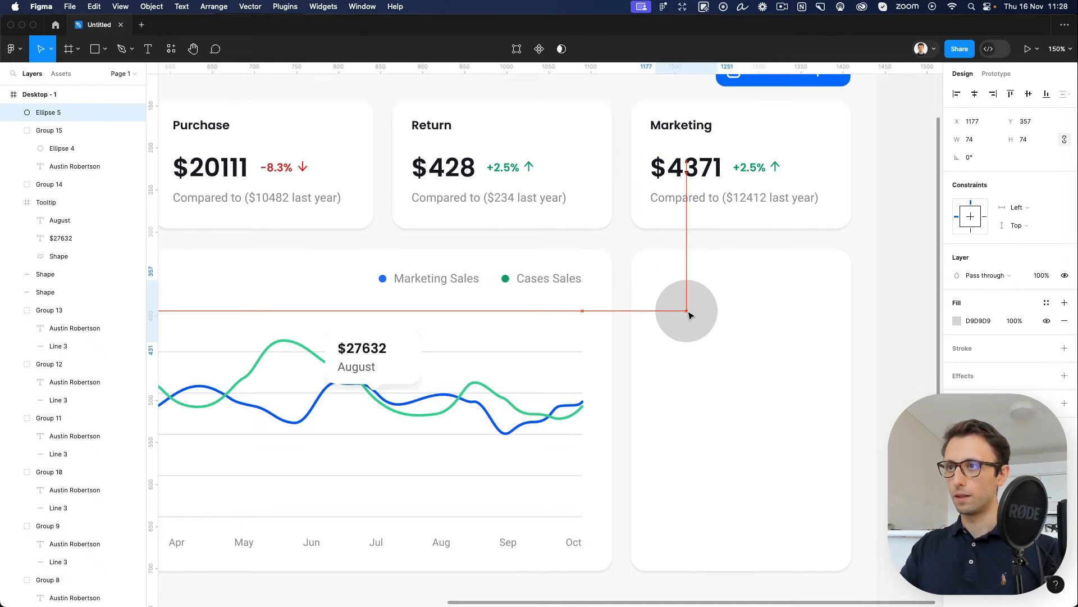
Step: Enlarge the grey circle in the side panel proportionally to 80 × 80 so it sits at X 1177, Y 352
left_click(850, 290)
scroll(850, 290, "down", 3)
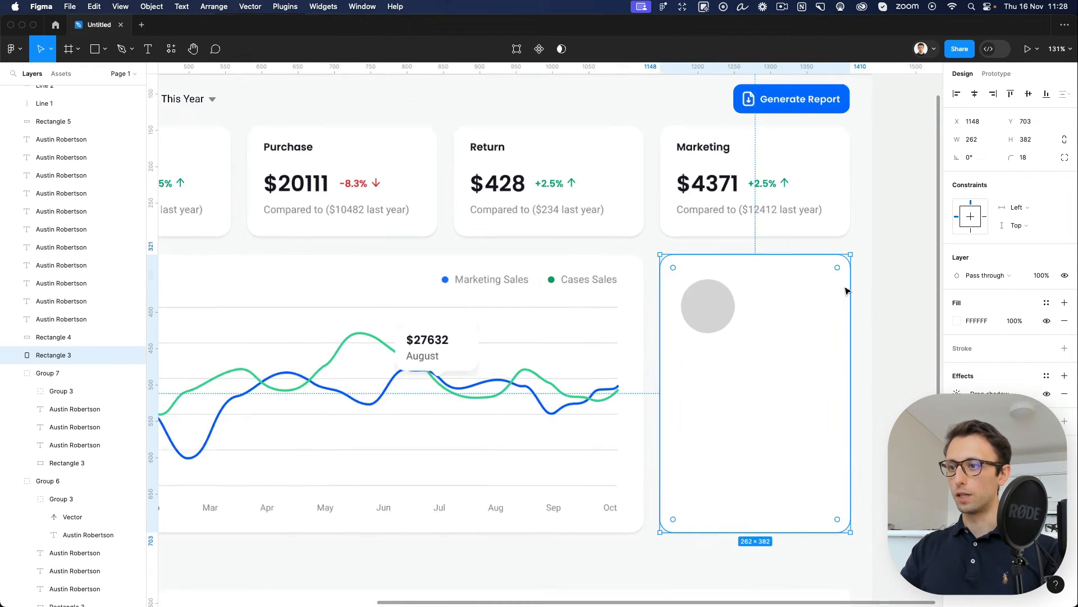
scroll(845, 292, "right", 2)
left_click(686, 301)
left_click_drag(706, 302, 712, 302)
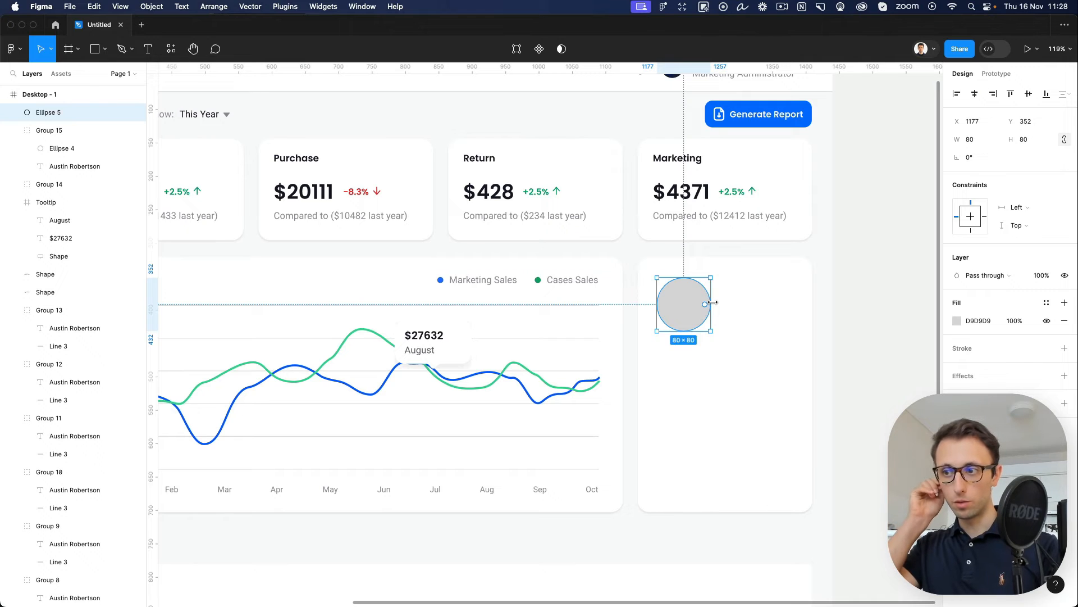
Step: Turn the circle into a thin open ring with a −94.2% sweep and 93% ratio, filled with blue 0062FF sampled from the chart
scroll(710, 305, "up", 3)
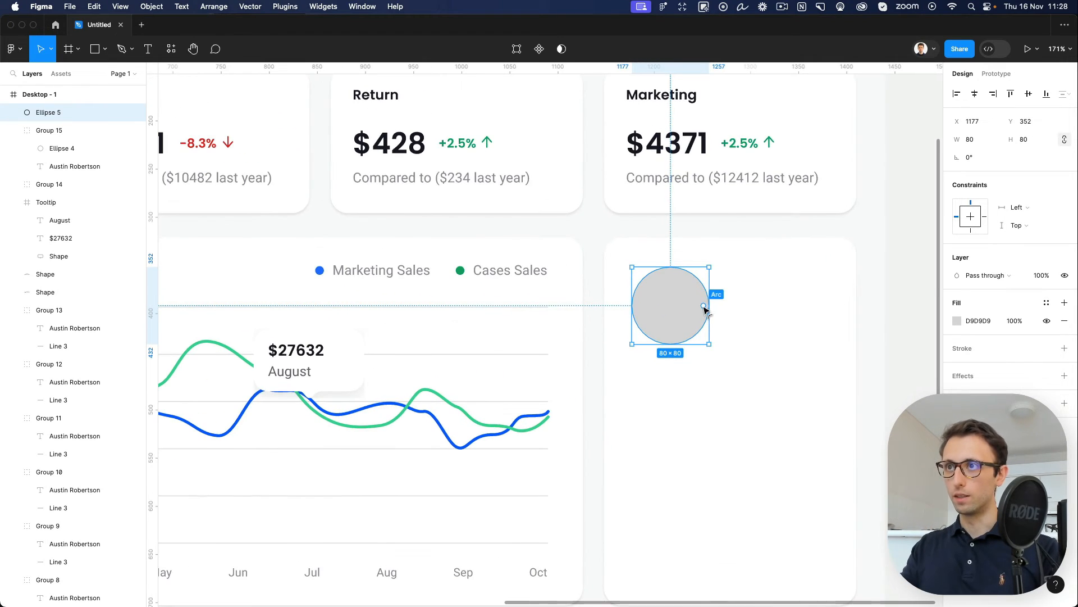
left_click_drag(699, 322, 637, 300)
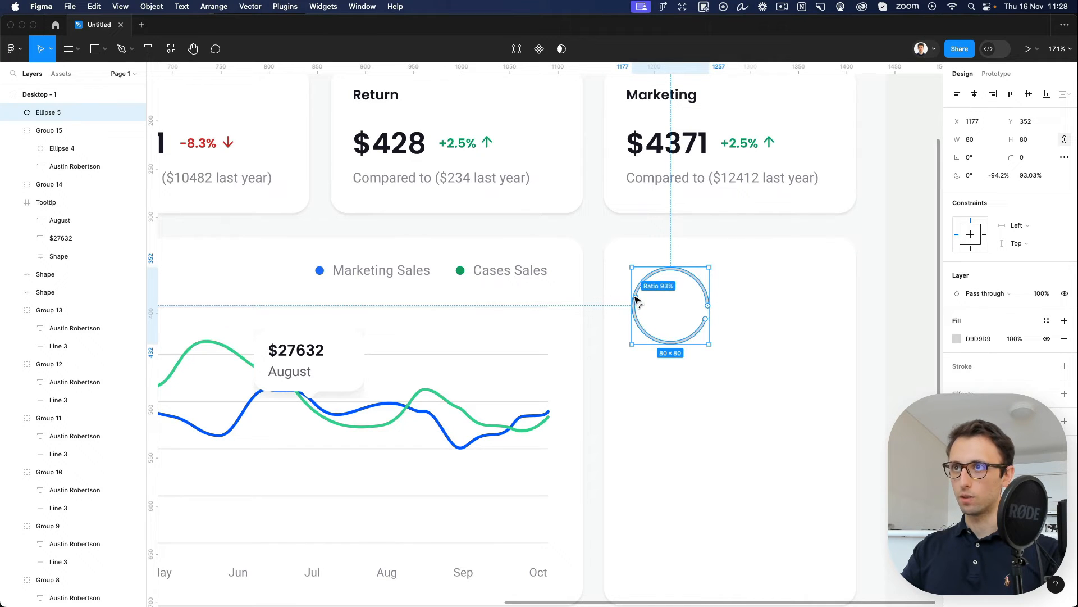
key("Escape")
left_click(650, 282)
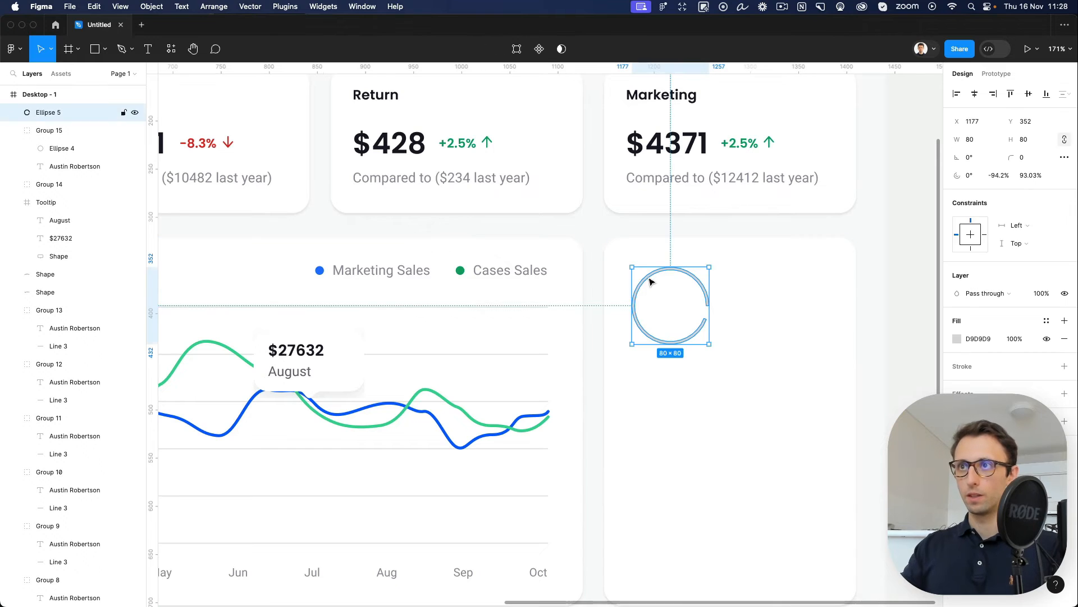
key("i")
left_click(393, 401)
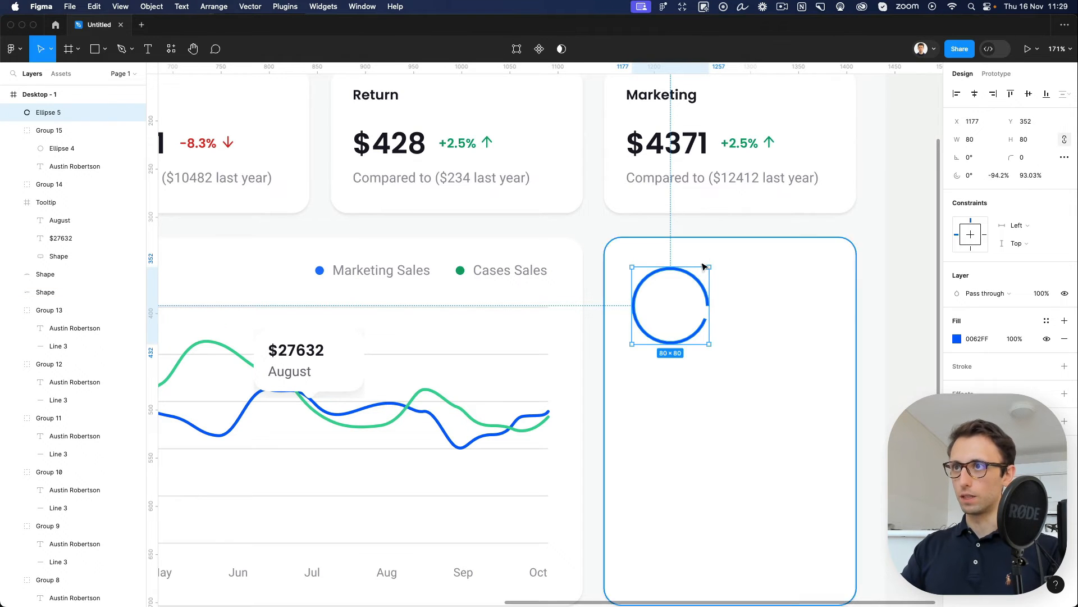
Step: Rotate the blue ring to 105° and widen its gap by changing the arc sweep to about −85.6%
left_click_drag(712, 264, 584, 265)
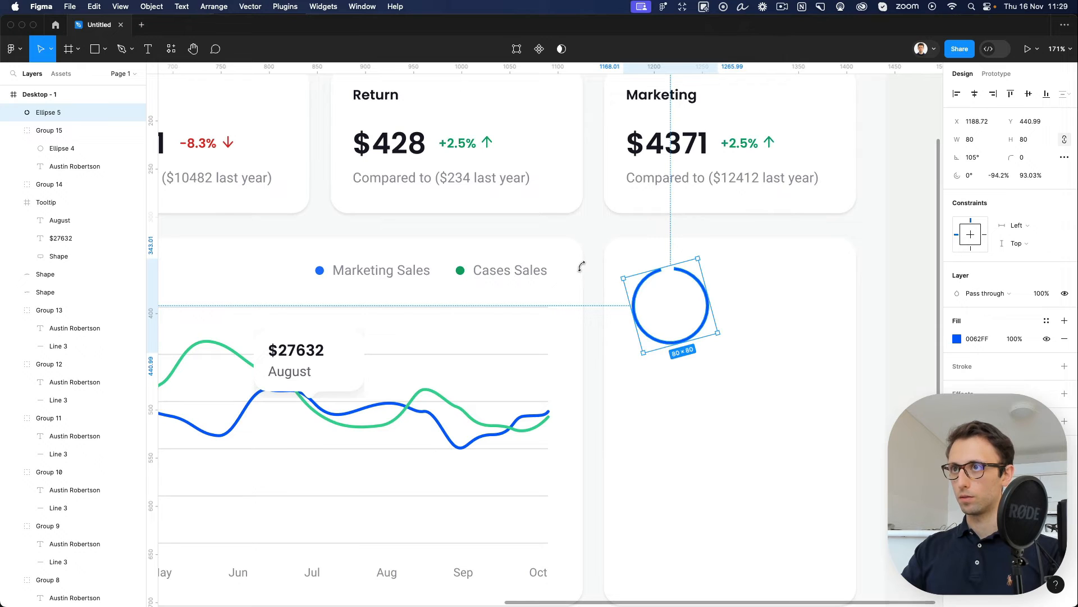
mouse_move(664, 276)
left_mouse_down()
mouse_move(644, 282)
mouse_move(673, 272)
left_mouse_up()
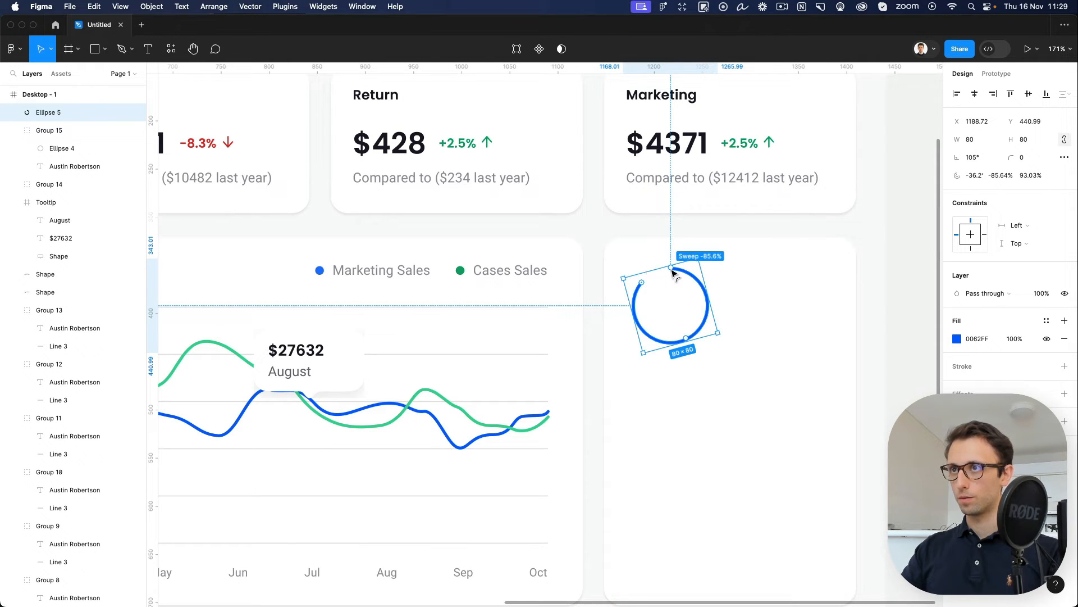
key("Escape")
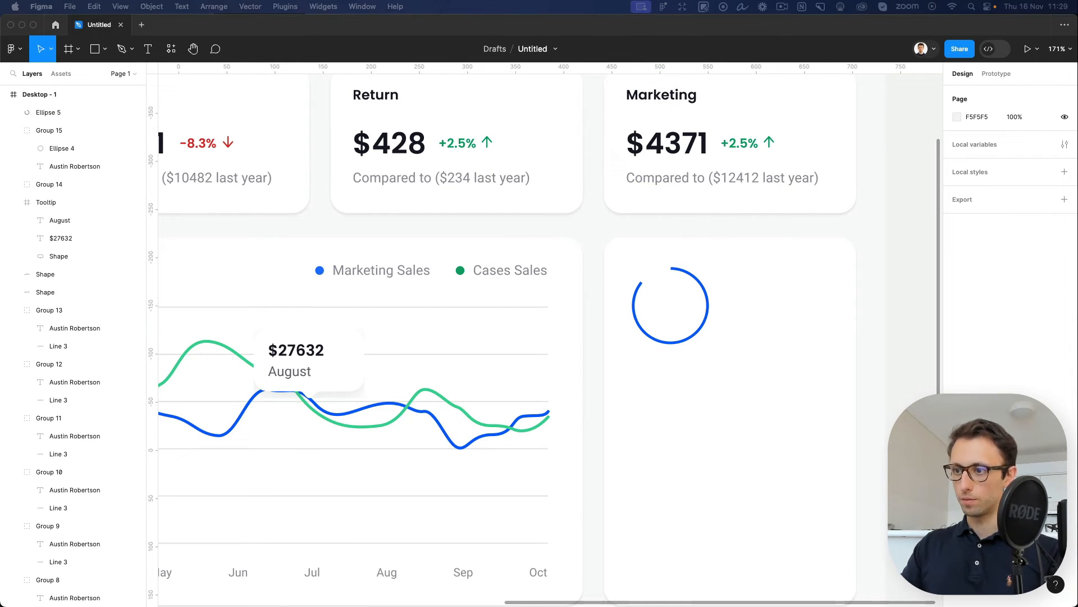
Step: Paste the blue target icon, centre it inside the ring and scale it proportionally to 27.48 × 27.48
left_click(702, 290)
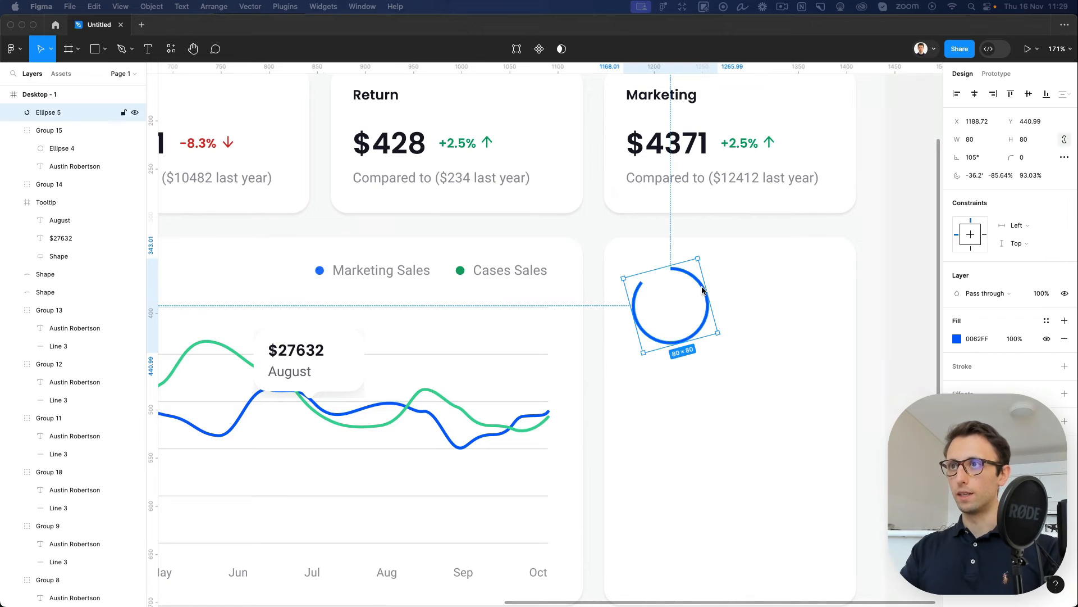
key("super+v")
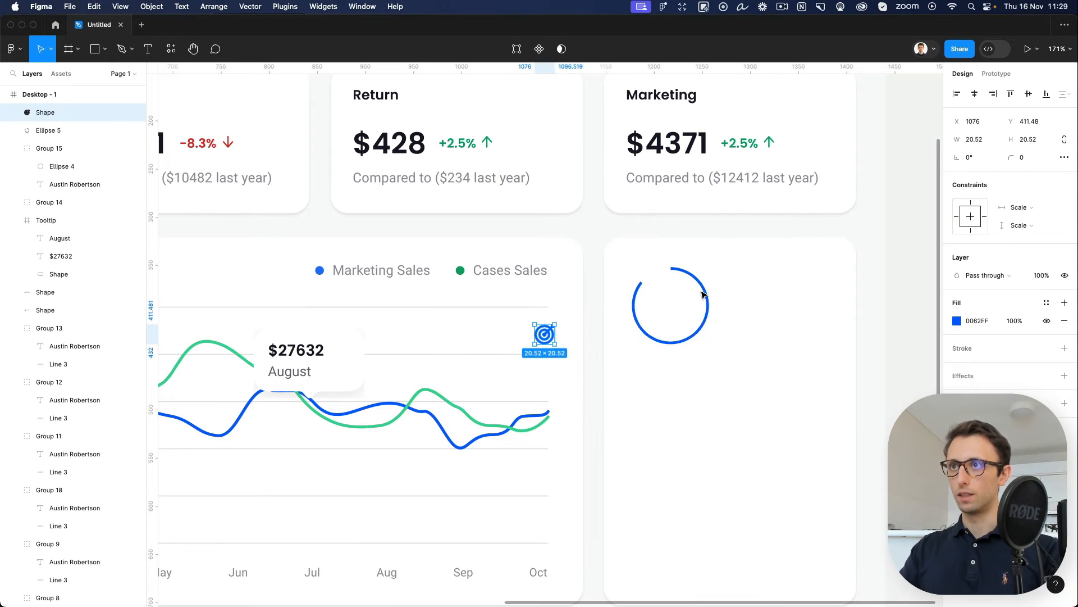
left_click_drag(545, 340, 675, 311)
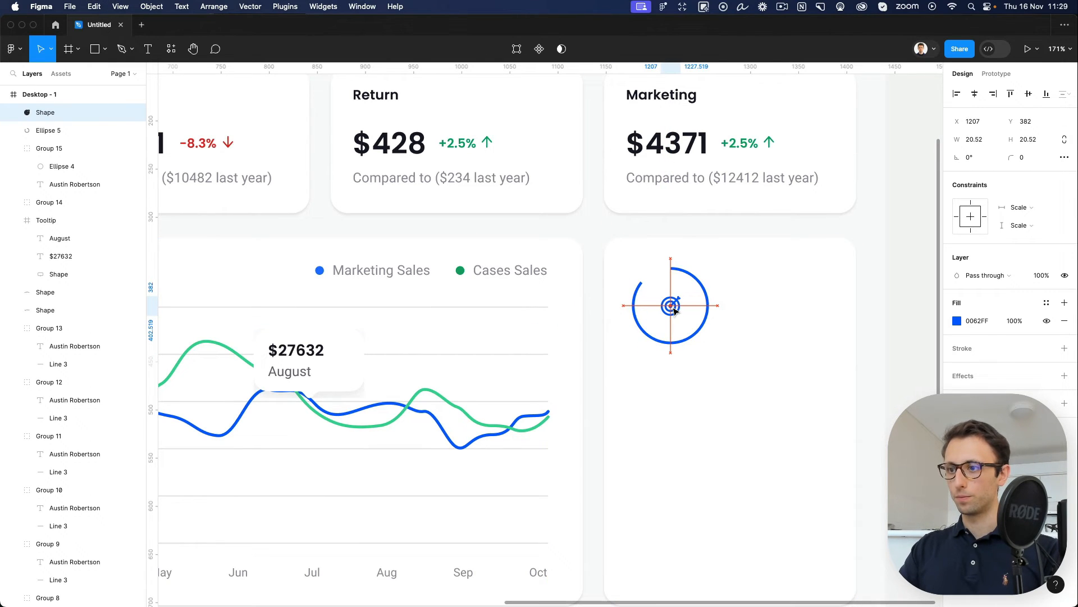
scroll(680, 308, "up", 5)
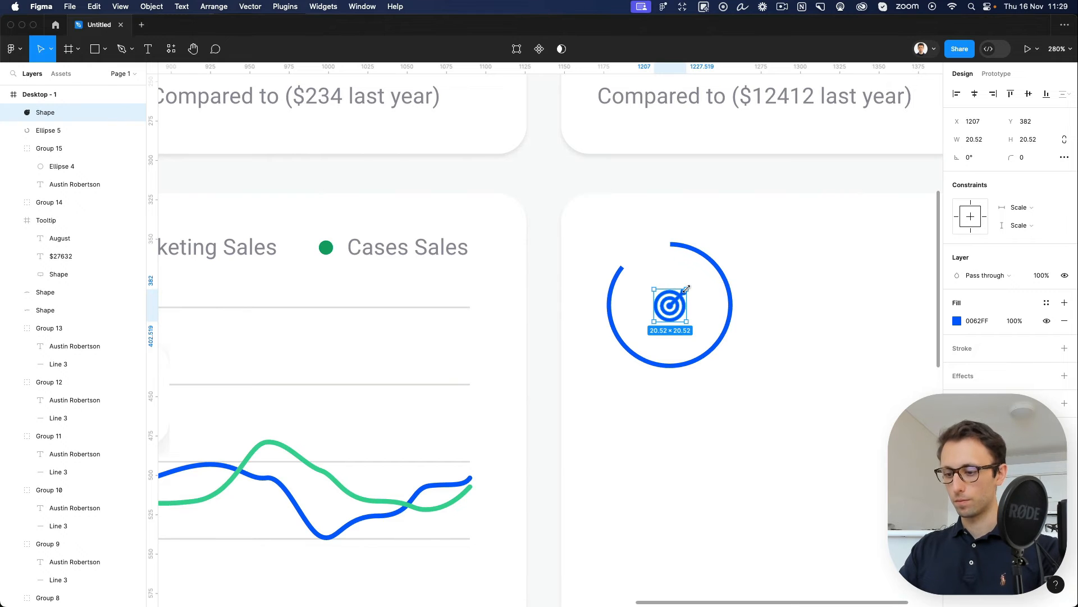
key("k")
left_click_drag(686, 289, 689, 285)
scroll(692, 284, "down", 10)
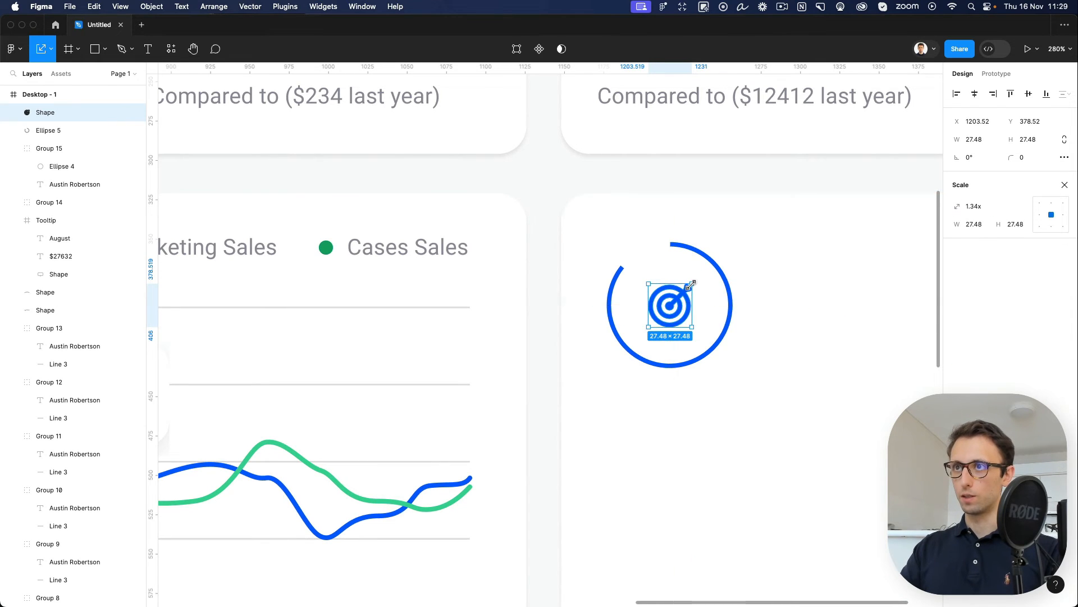
Step: Set the line height of the Marketing card's $4371 text to Auto and move the text up to Y 200
left_click(747, 285)
left_click(854, 279)
scroll(801, 270, "up", 5)
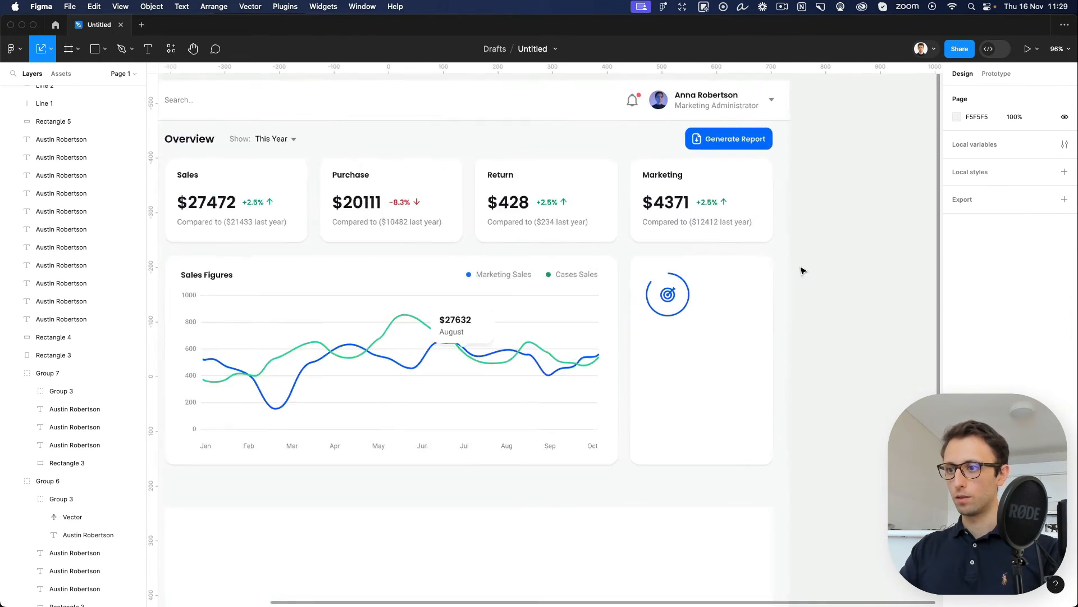
left_click(613, 183)
key("super+z")
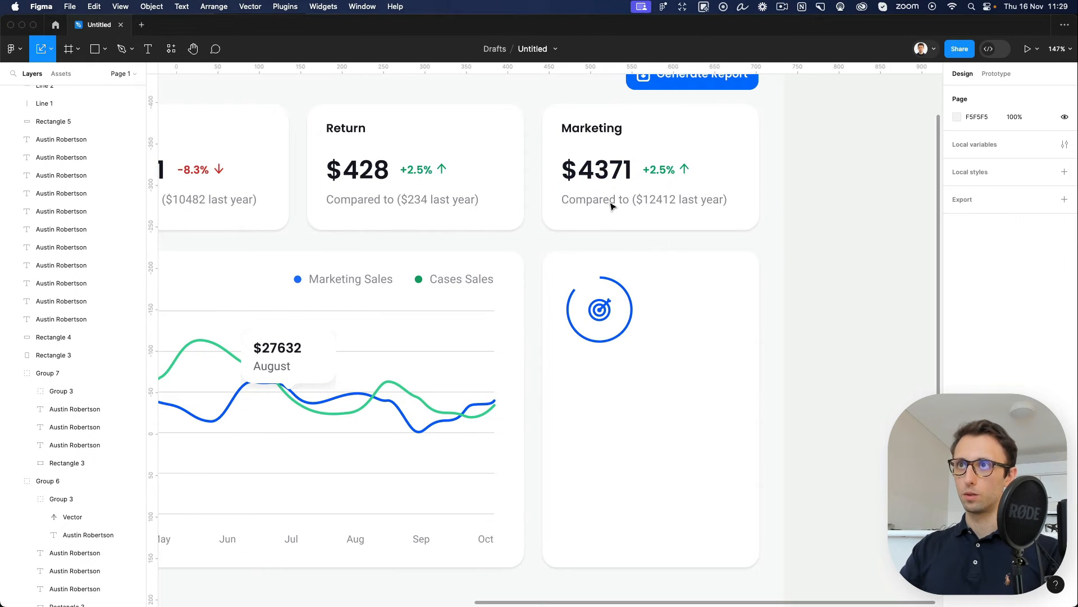
key("super+shift+z")
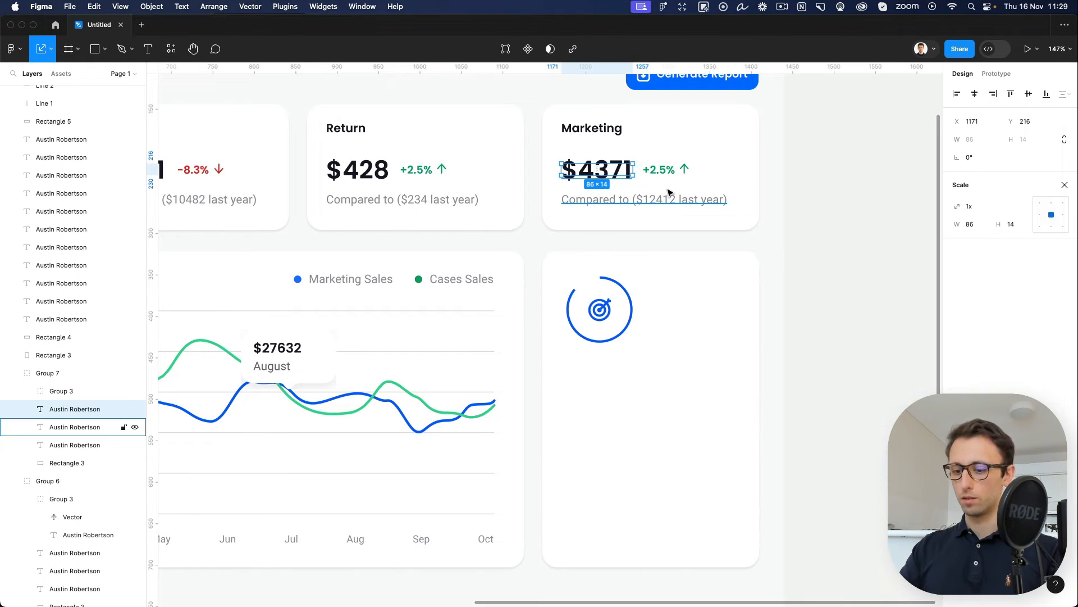
key("v")
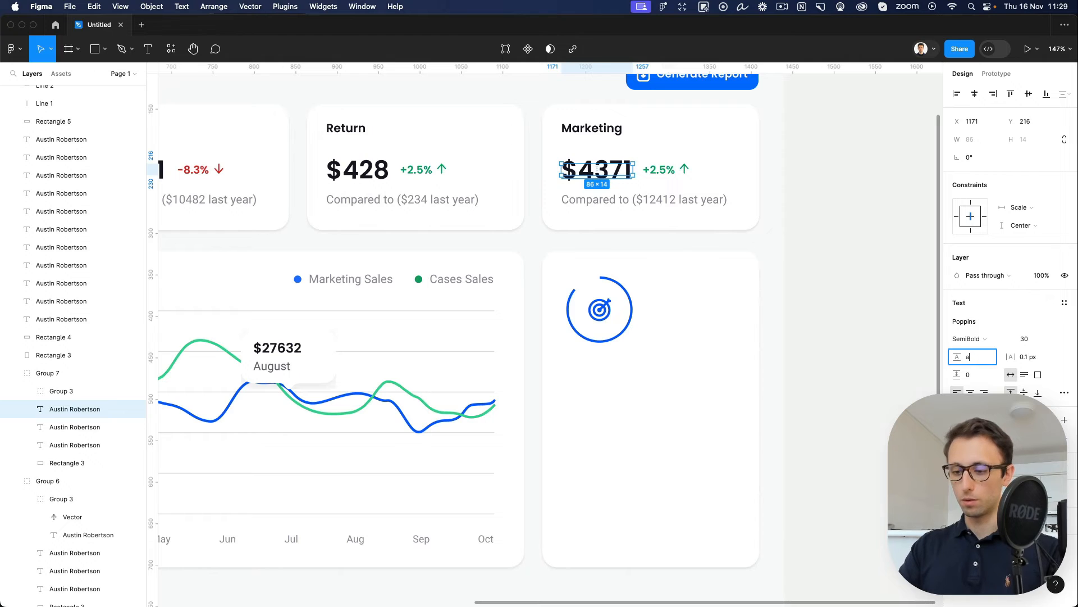
type("auto")
key("Return")
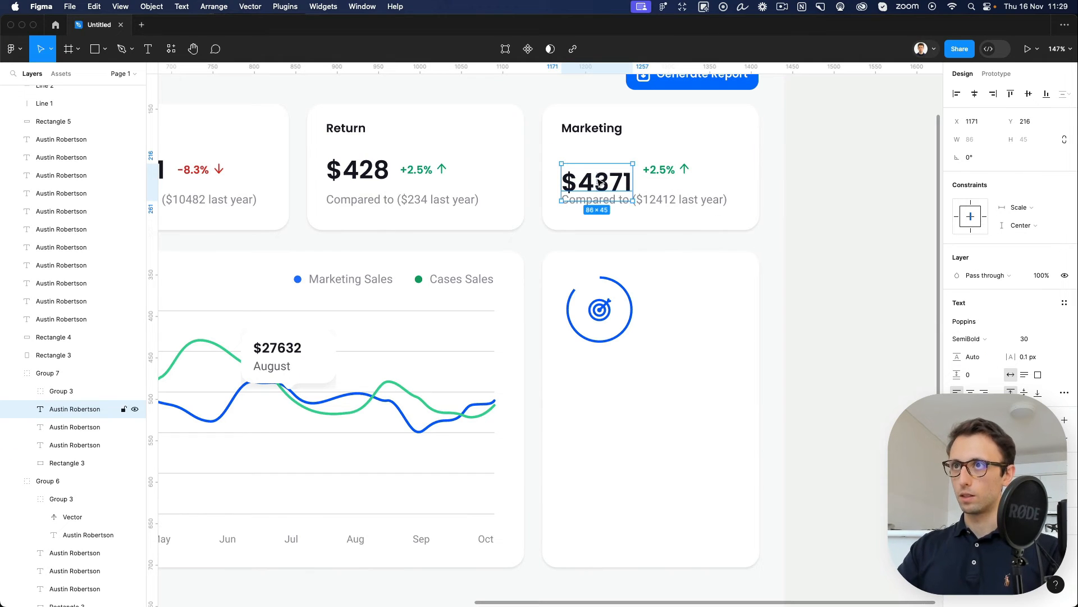
left_click_drag(602, 173, 599, 168)
Step: Copy the Marketing card's amount and comparison texts into the side panel and place them right of the blue ring
scroll(601, 171, "up", 1)
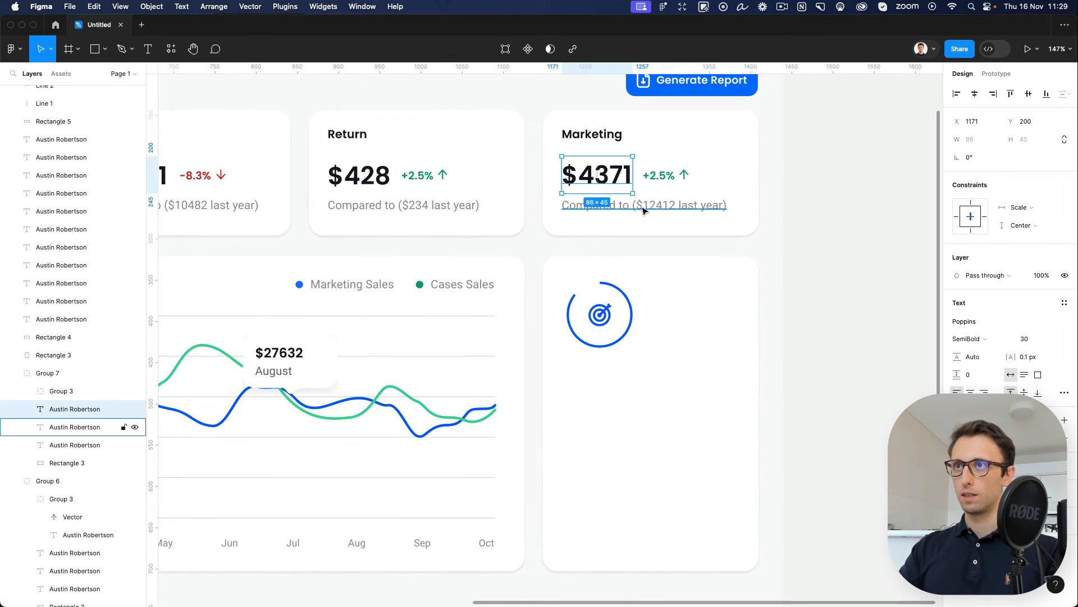
left_click(644, 210, "shift")
key("ctrl+c")
left_click(664, 304)
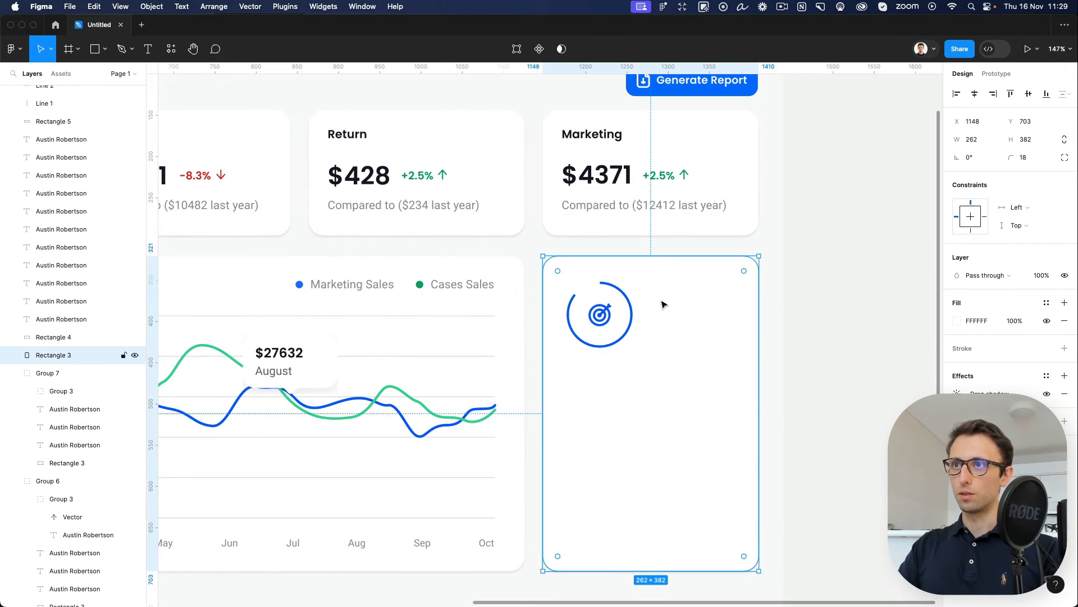
key("ctrl+v")
left_click_drag(298, 110, 716, 361)
Step: Change the copied amount beside the ring to 68% and the text under it to Hit Rate this year
double_click(716, 360)
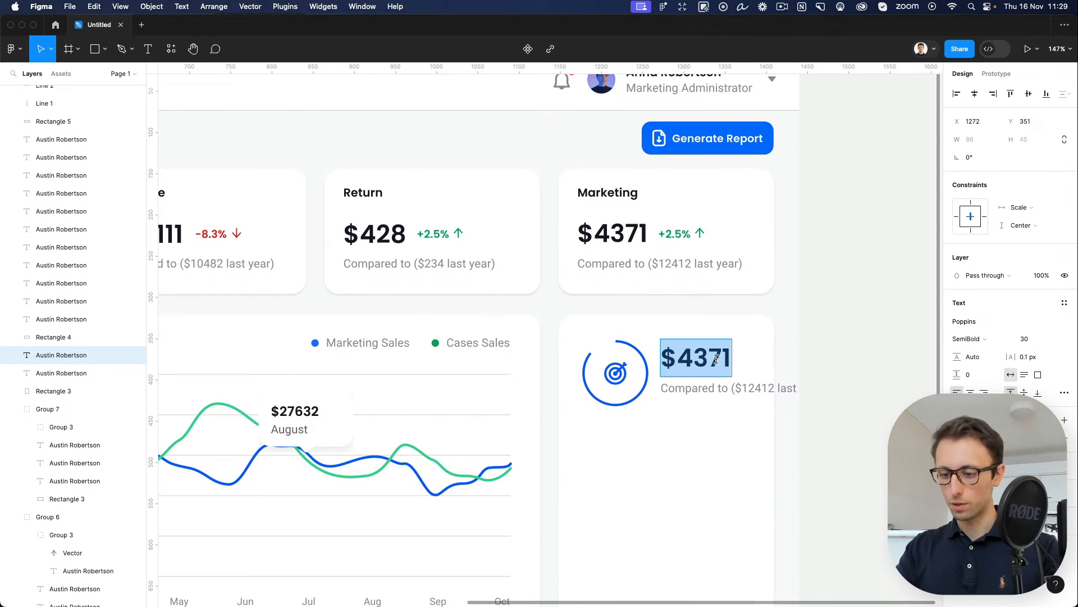
type("68")
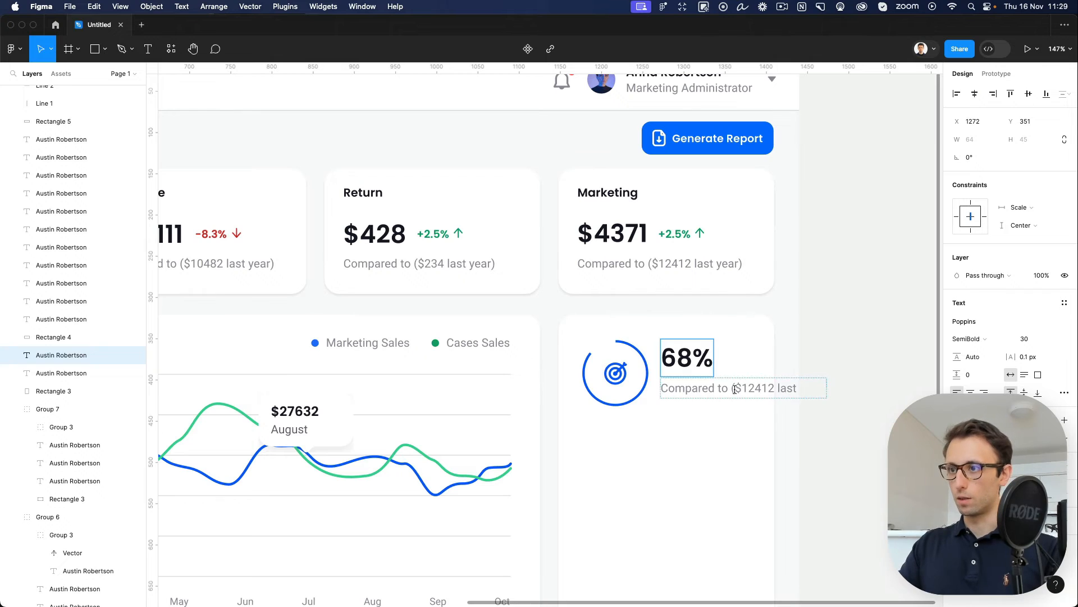
double_click(735, 389)
type("Hit Rate this year")
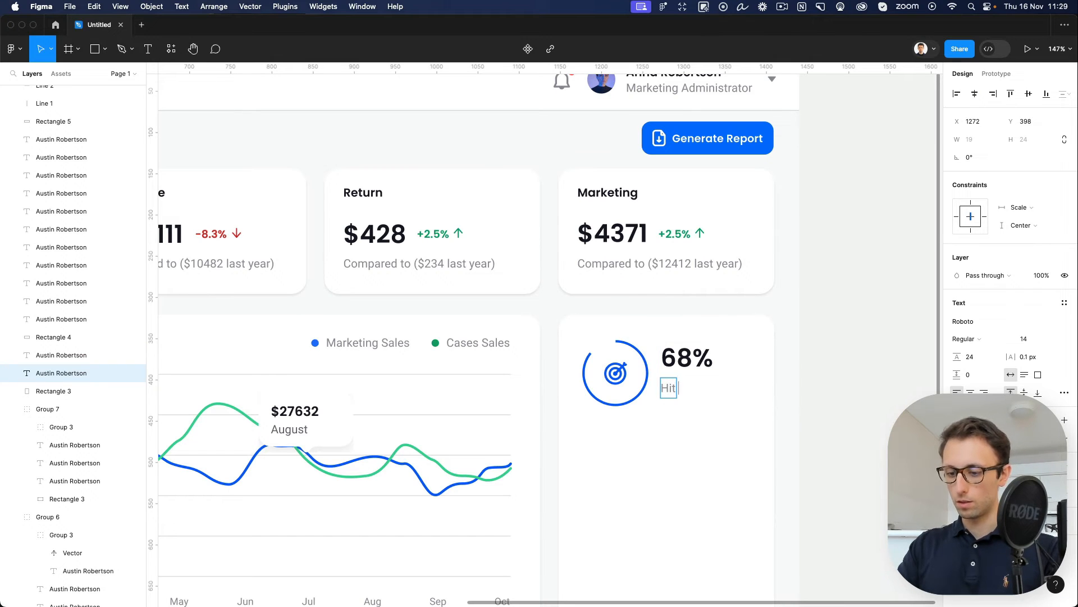
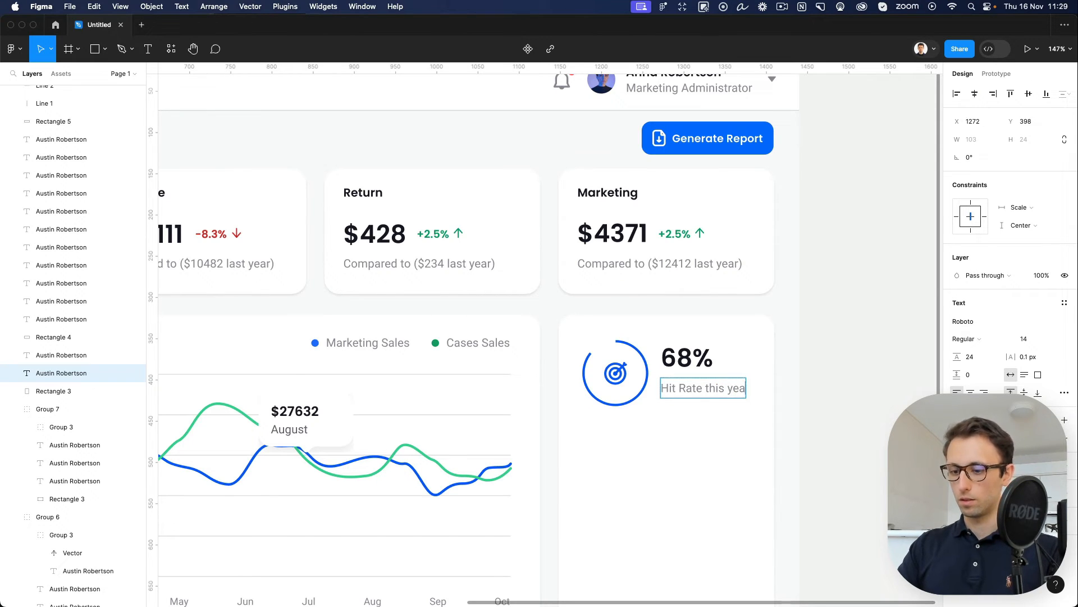
left_click(814, 368)
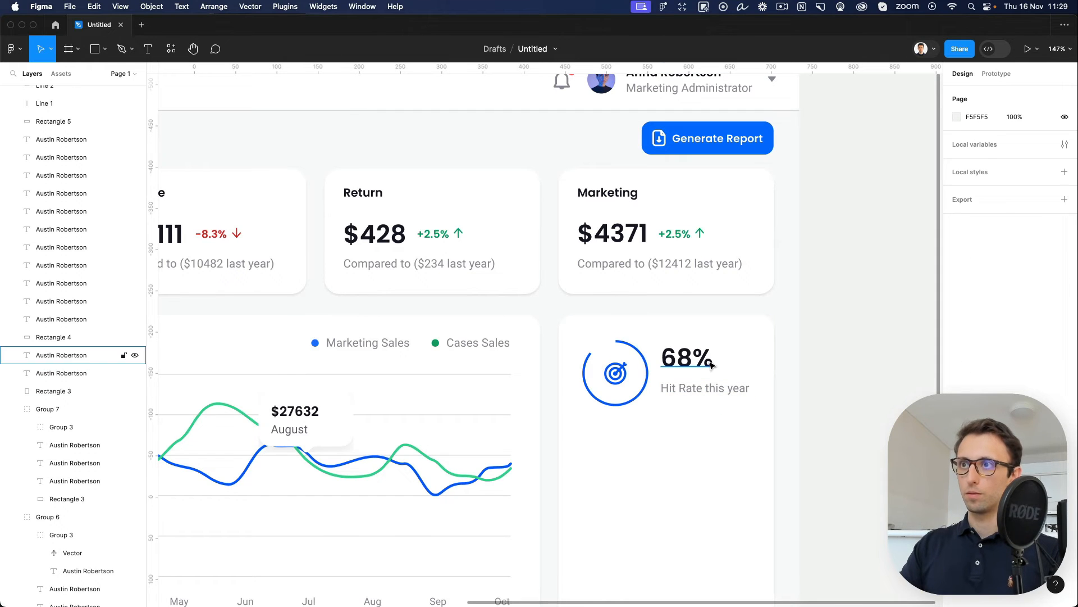
Step: Shift the Hit Rate this year label closer to 68%, and duplicate the ring, target icon and both texts directly below
left_click(711, 388)
left_click_drag(711, 388, 705, 359)
left_click(703, 357, "shift")
scroll(704, 358, "down", 5)
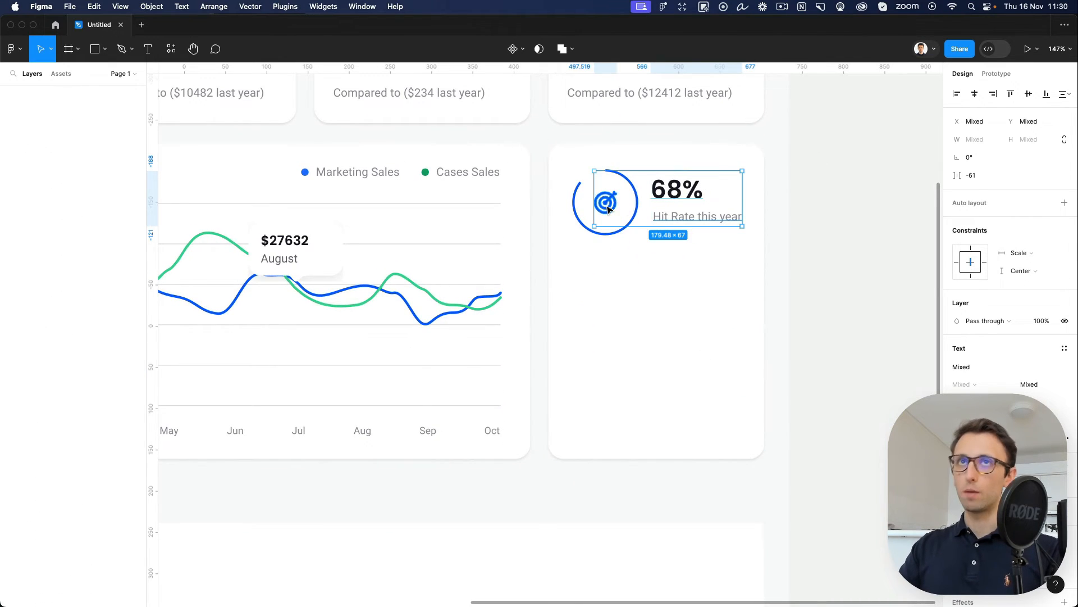
left_click(607, 202, "shift")
scroll(623, 185, "right", 1)
left_click(626, 180, "shift")
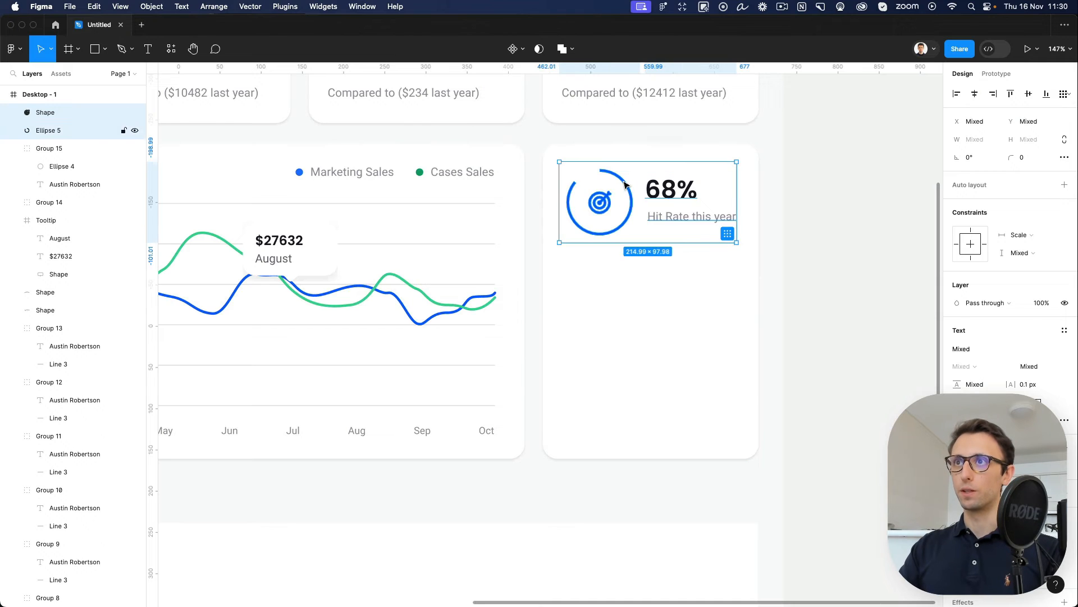
left_click_drag(632, 189, 634, 290)
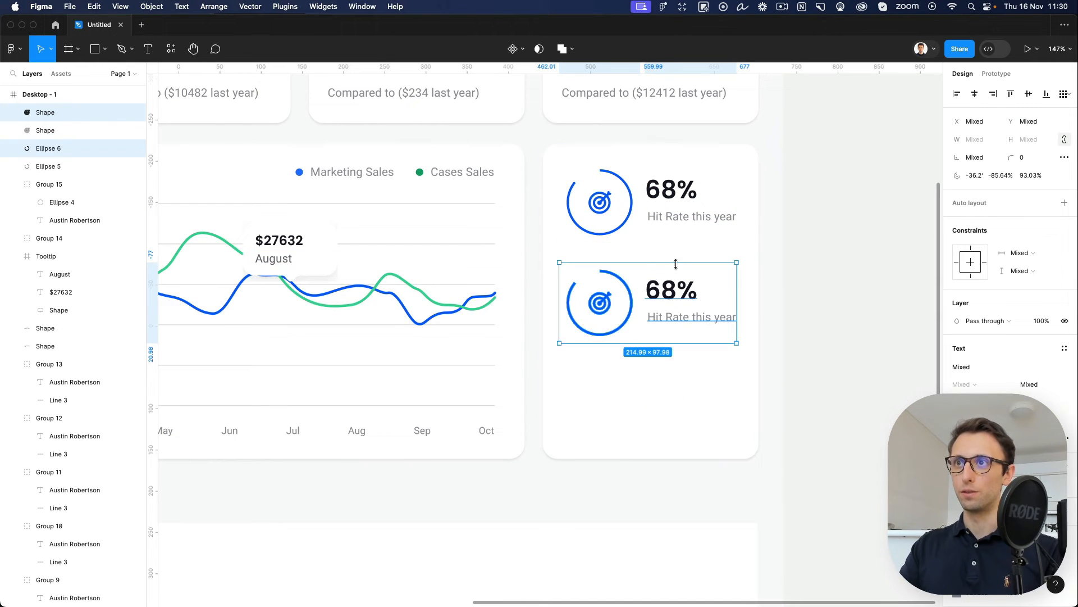
left_click(768, 254)
Step: Recolor the lower ring with green 3DD598 sampled from the chart's green line
left_click(572, 292)
key("i")
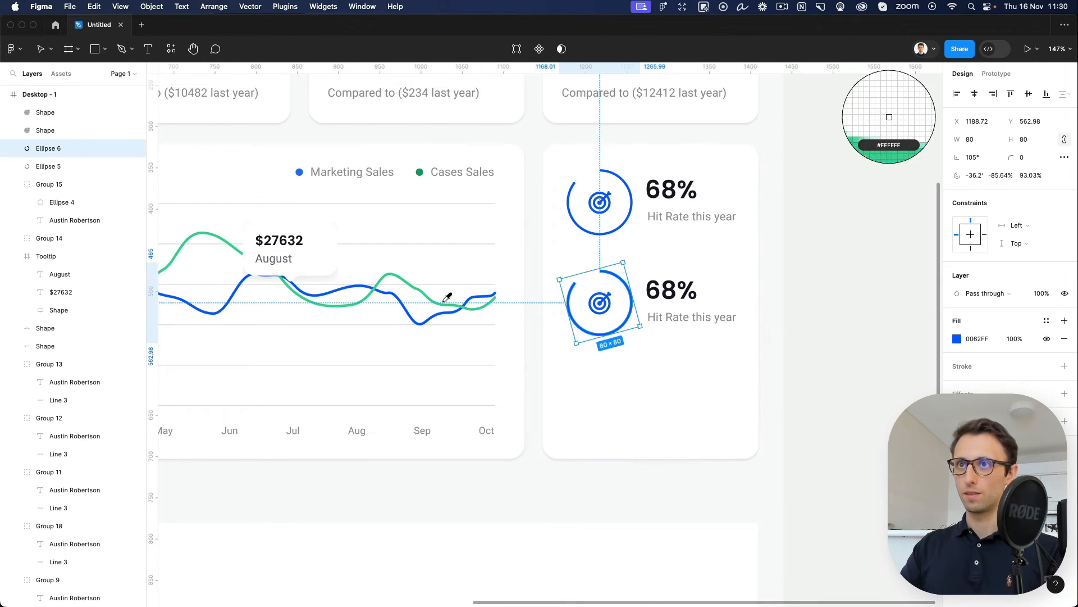
left_click(443, 299)
left_click(822, 308)
Step: Replace the lower ring's target icon with a pasted green briefcase icon, centred in the ring and scaled to 27 × 23.32
scroll(822, 309, "up", 3)
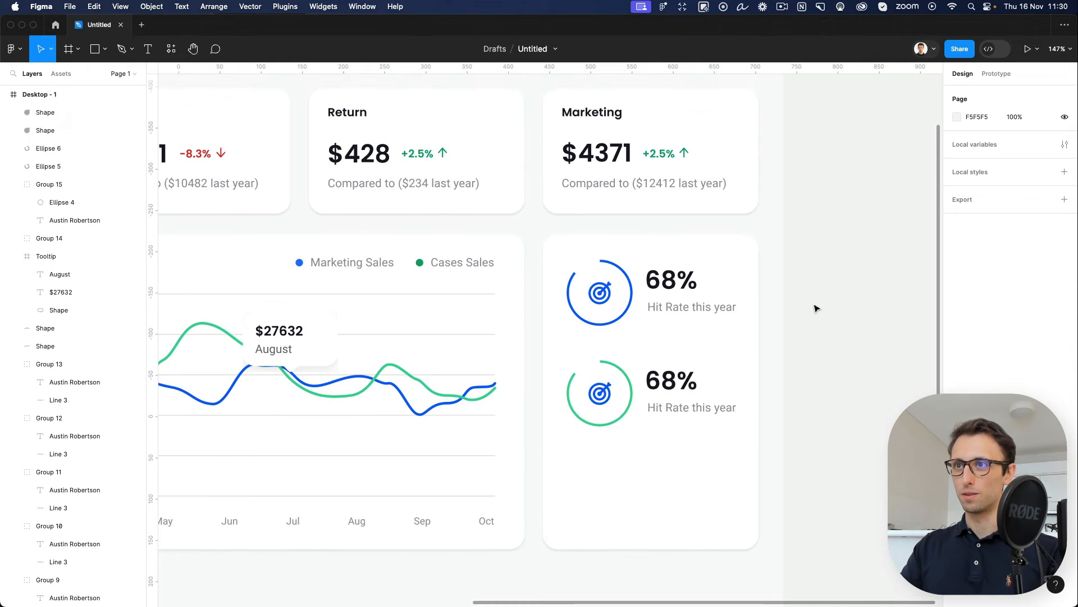
left_click(605, 407)
key("Delete")
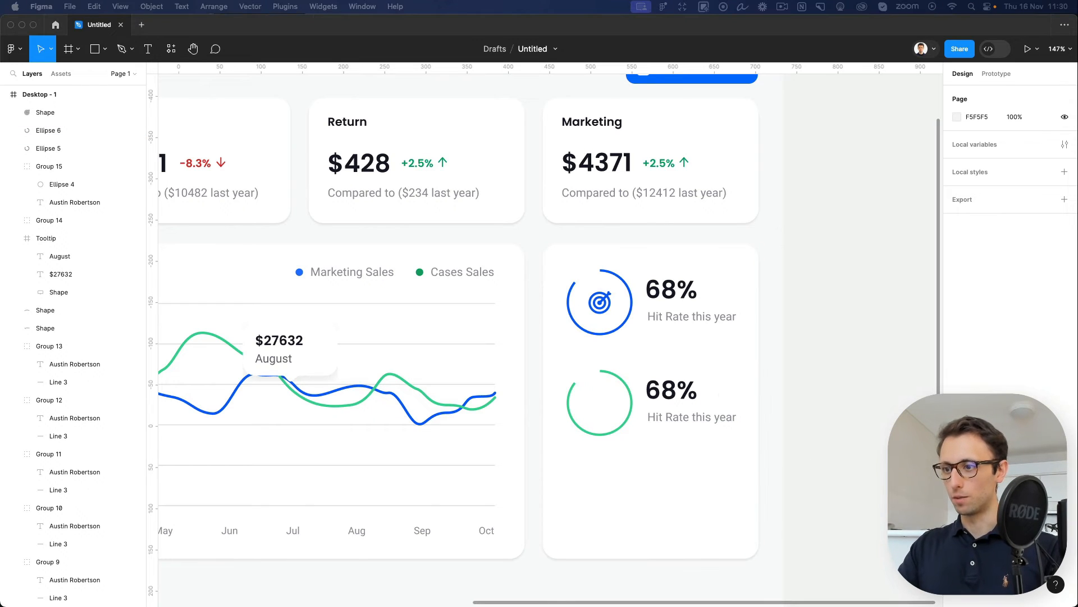
left_click(629, 393)
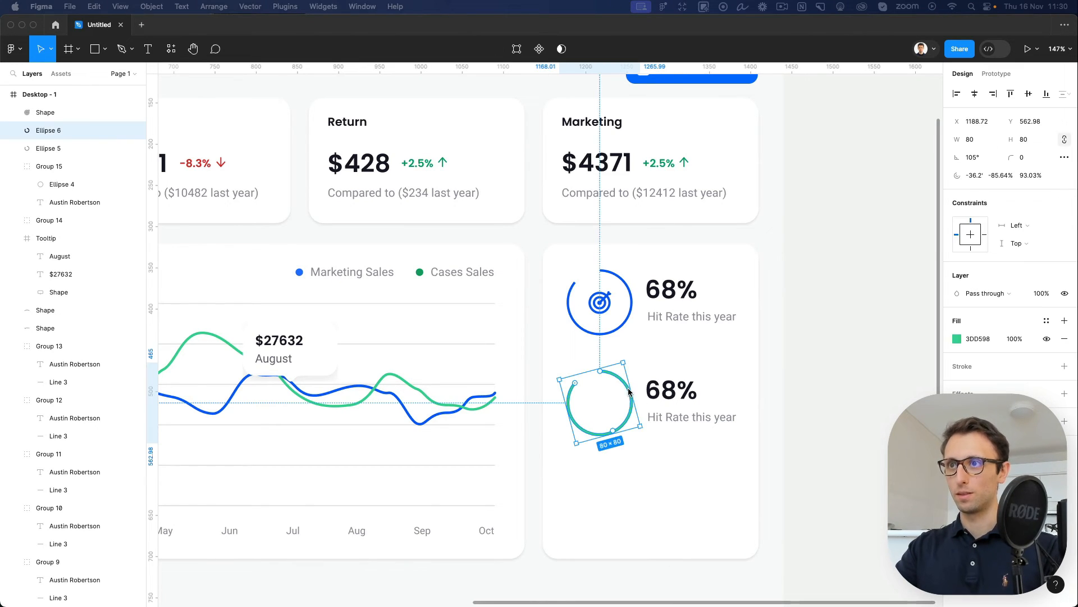
key("super+v")
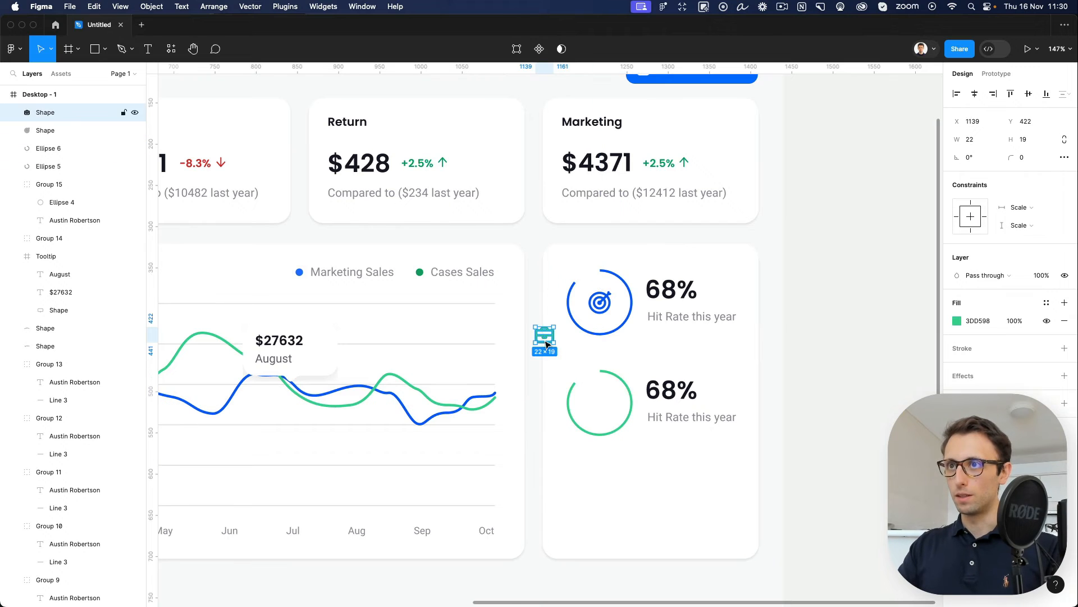
left_click_drag(548, 342, 603, 537)
scroll(600, 318, "up", 5)
key("k")
scroll(588, 543, "down", 2)
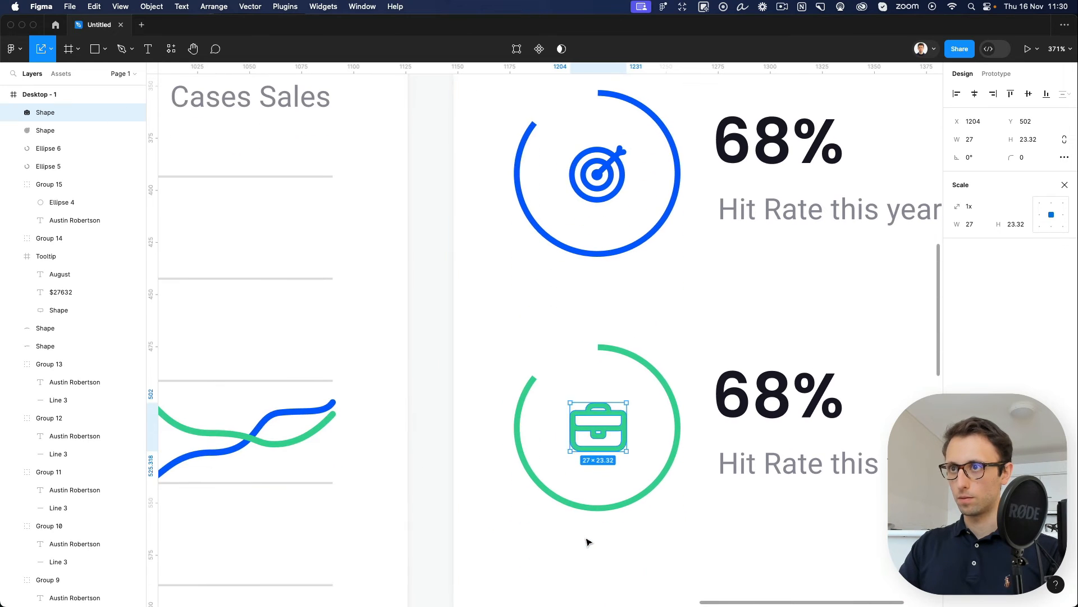
Step: Change the percentage beside the green ring to 76% and the text under it to Deals this year
scroll(588, 542, "right", 2)
scroll(679, 368, "down", 2)
double_click(692, 393)
left_click_drag(709, 382, 585, 379)
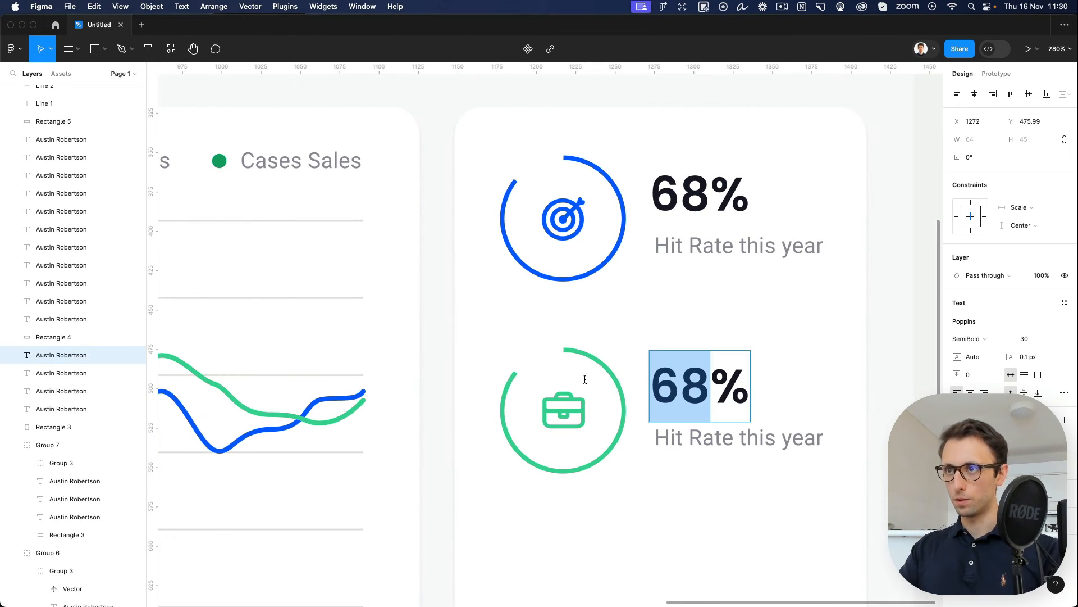
type("76")
left_click(674, 437)
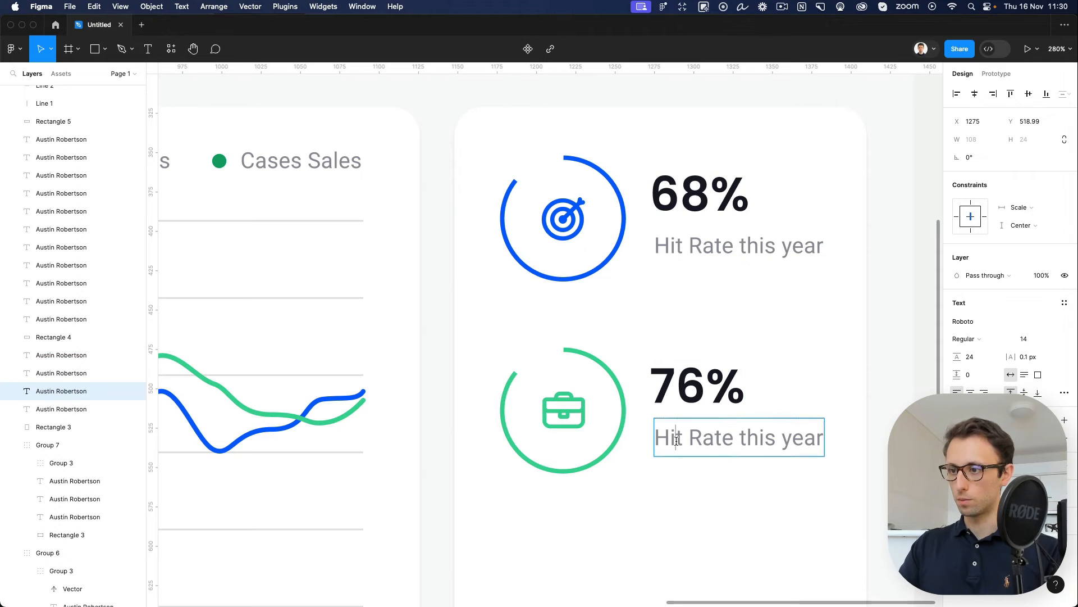
double_click(678, 440)
type("Deals")
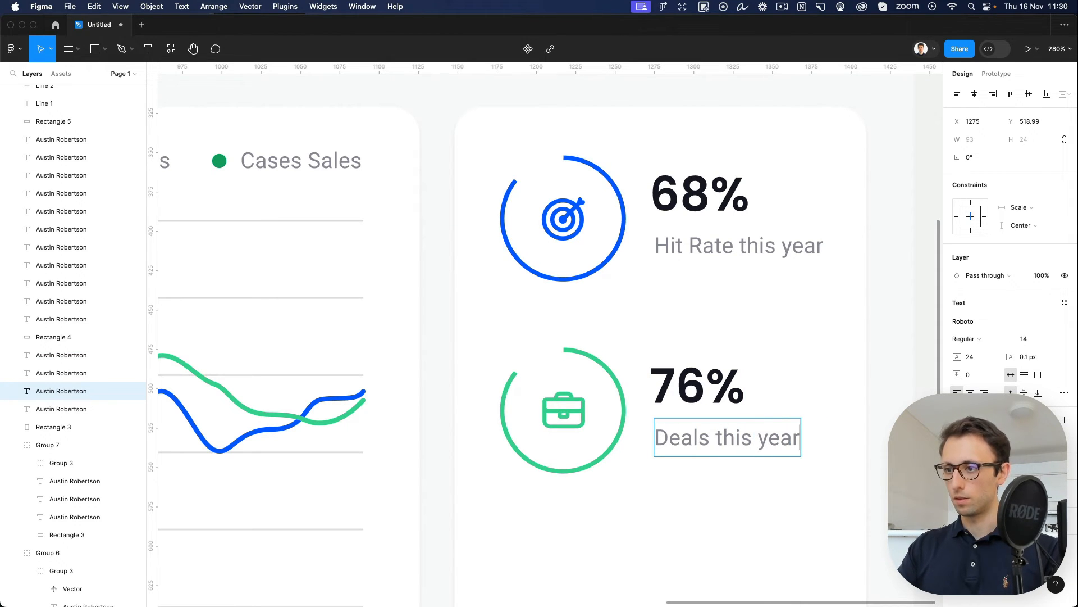
scroll(596, 397, "down", 6)
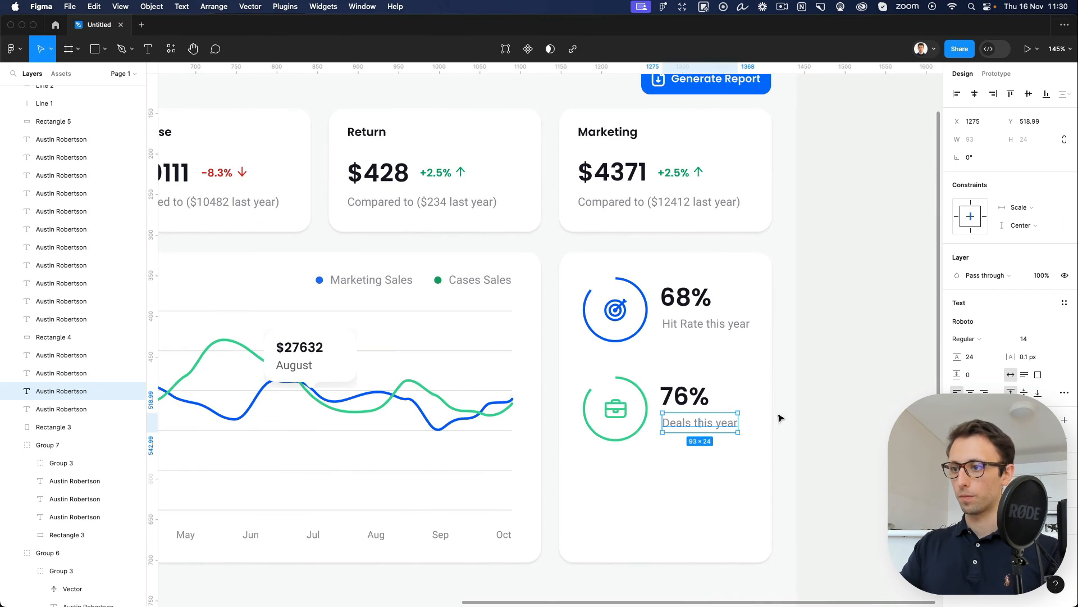
left_click(825, 412)
Step: Paste the blue wavy line into the side panel, narrow it to 206 × 42 and place it beneath the green ring
scroll(825, 412, "down", 5)
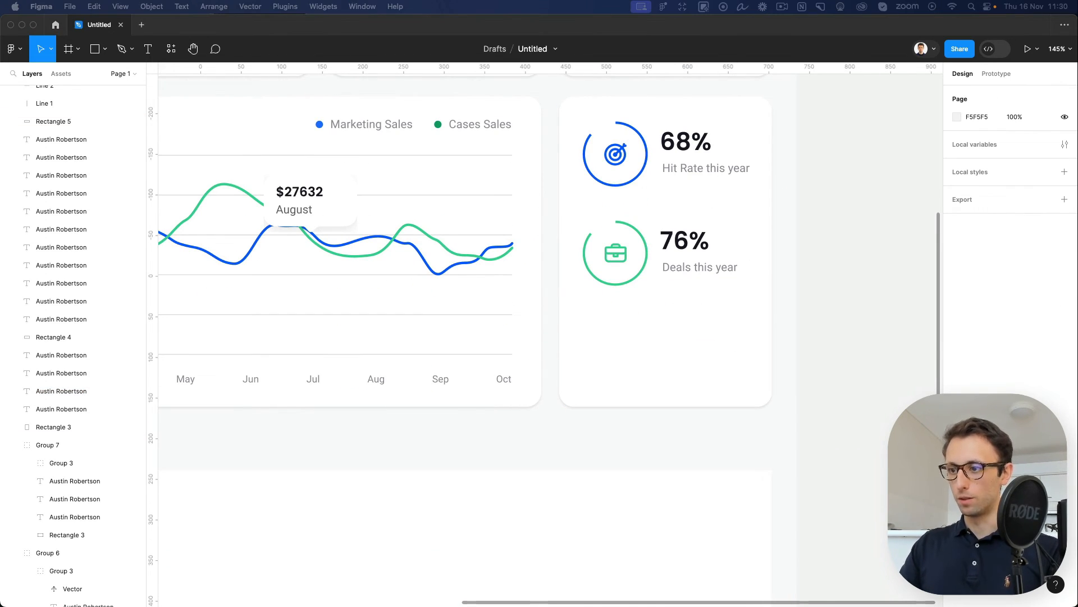
left_click(679, 341)
key("super+v")
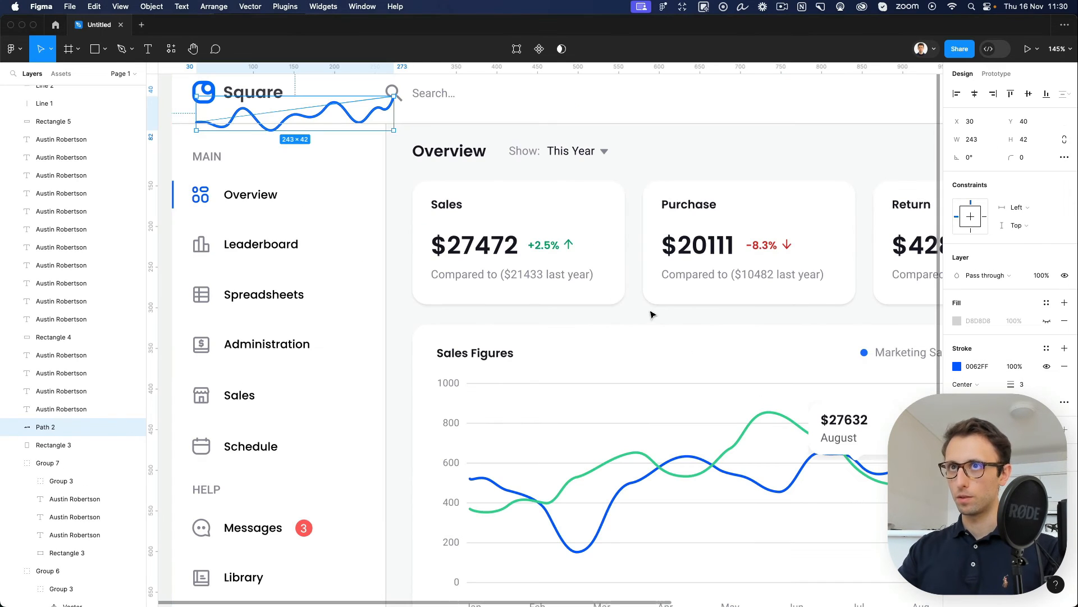
mouse_move(339, 111)
left_mouse_down()
mouse_move(931, 327)
mouse_move(927, 506)
mouse_move(898, 528)
mouse_move(843, 525)
mouse_move(778, 421)
mouse_move(788, 433)
left_mouse_up()
left_click_drag(650, 446, 651, 387)
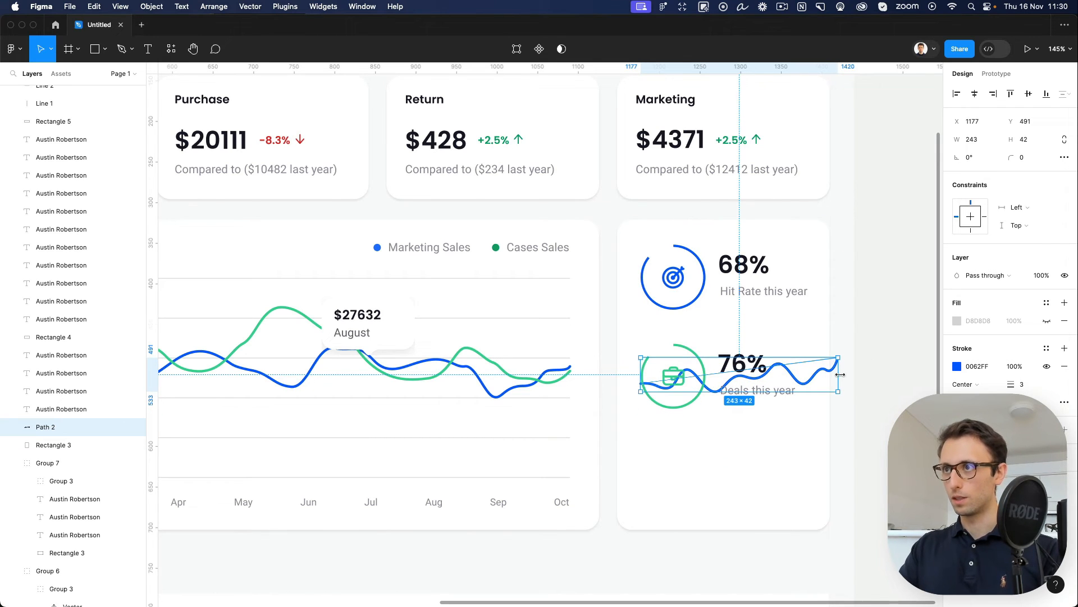
left_click_drag(840, 374, 810, 375)
left_click_drag(780, 384, 777, 440)
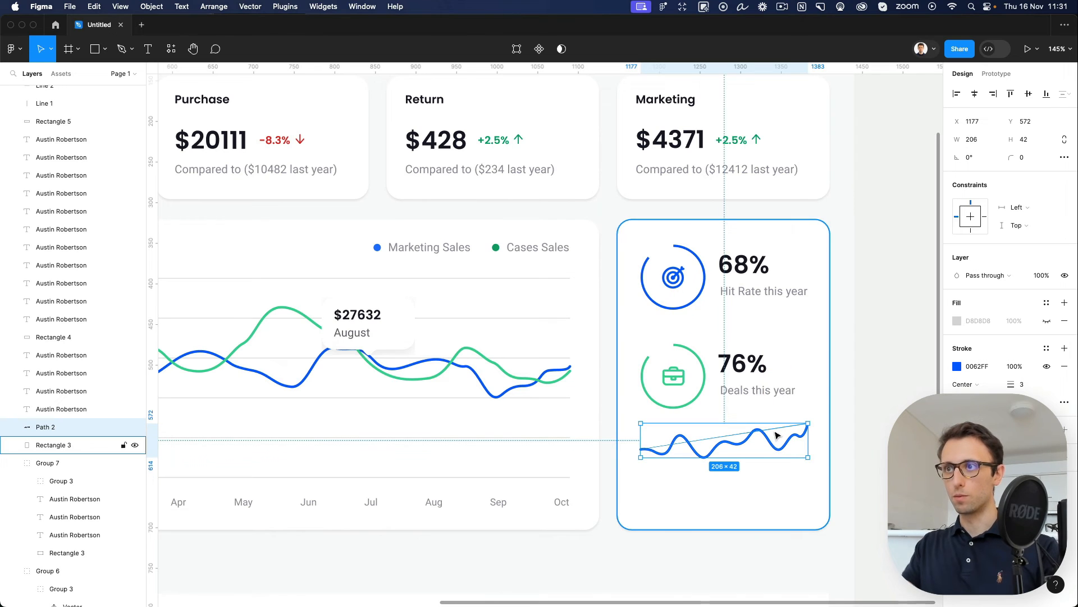
left_click(830, 405)
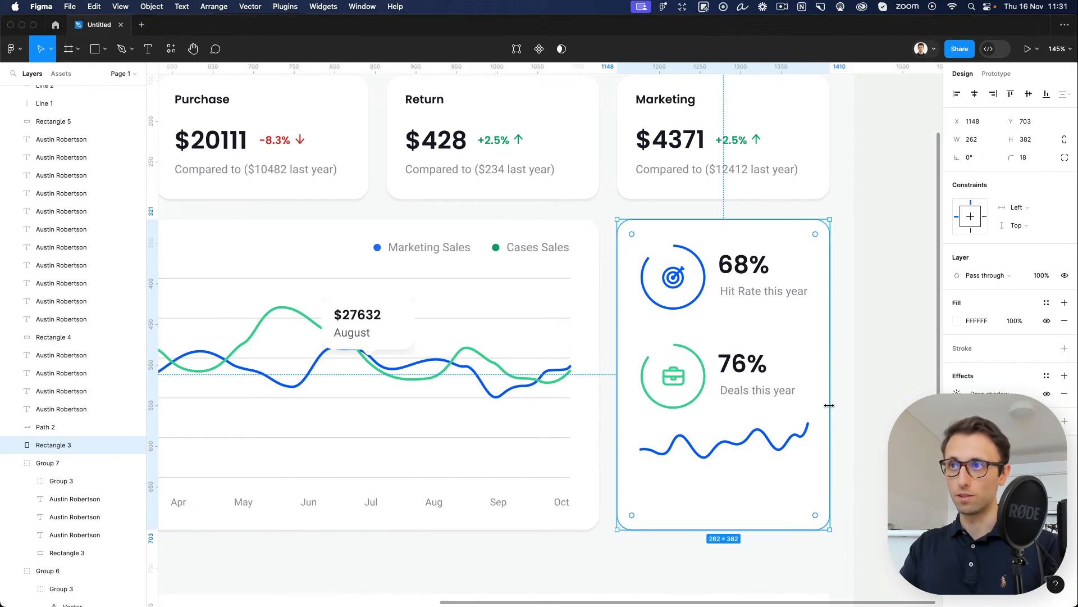
scroll(849, 401, "down", 3)
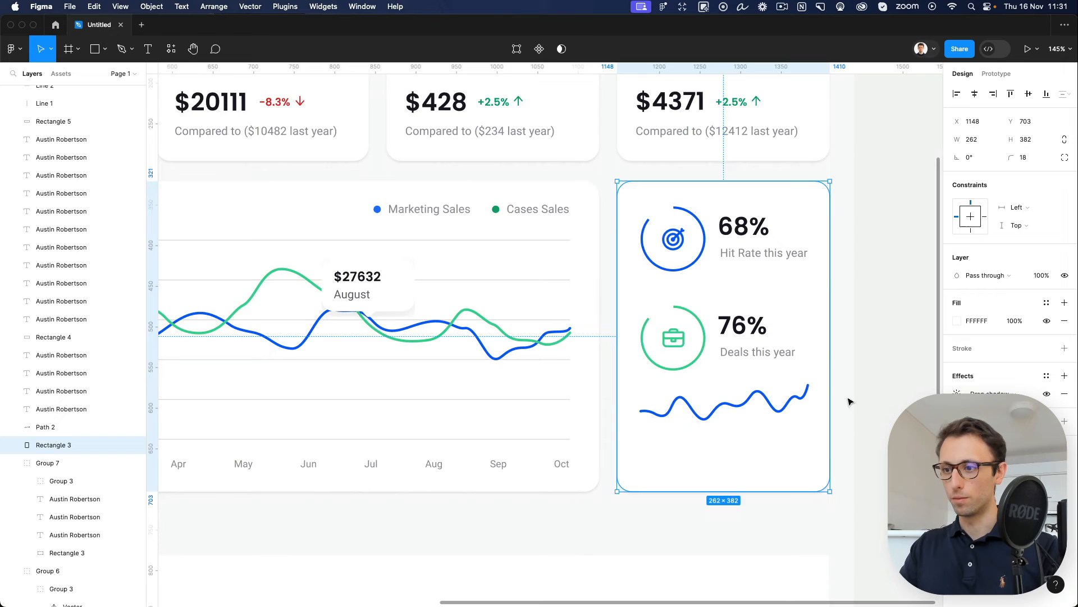
left_click(849, 482)
Step: Duplicate the 76% and Deals this year texts to the area beneath the wavy line
left_click(743, 295)
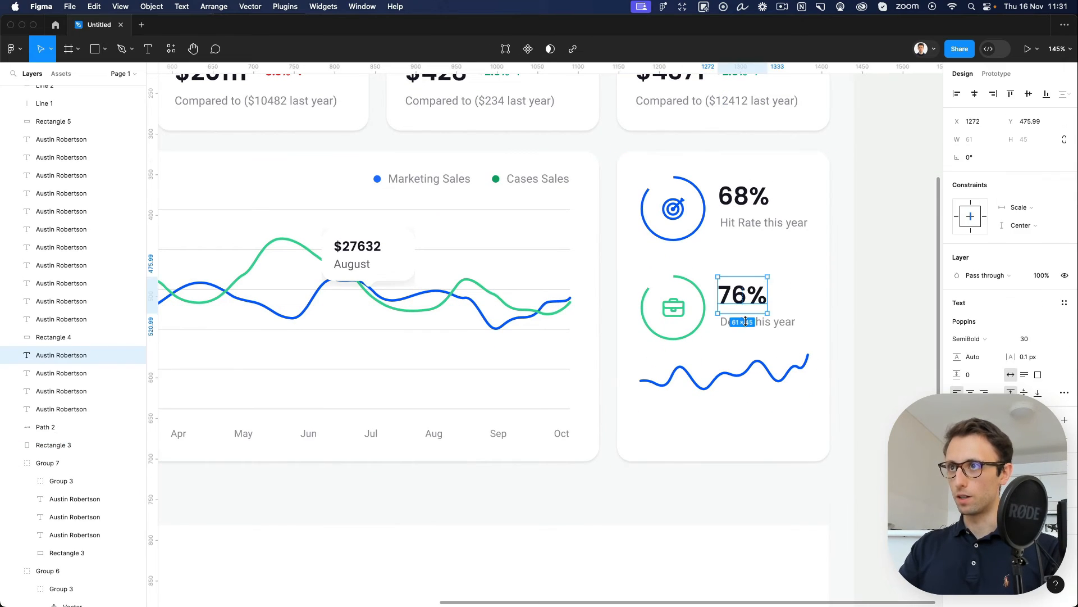
left_click(758, 321, "shift")
left_click_drag(744, 298, 665, 426)
Step: Set the side panel's three percentage texts to font size 27 and nudge them down 5 px closer to their labels
left_click(739, 296, "shift")
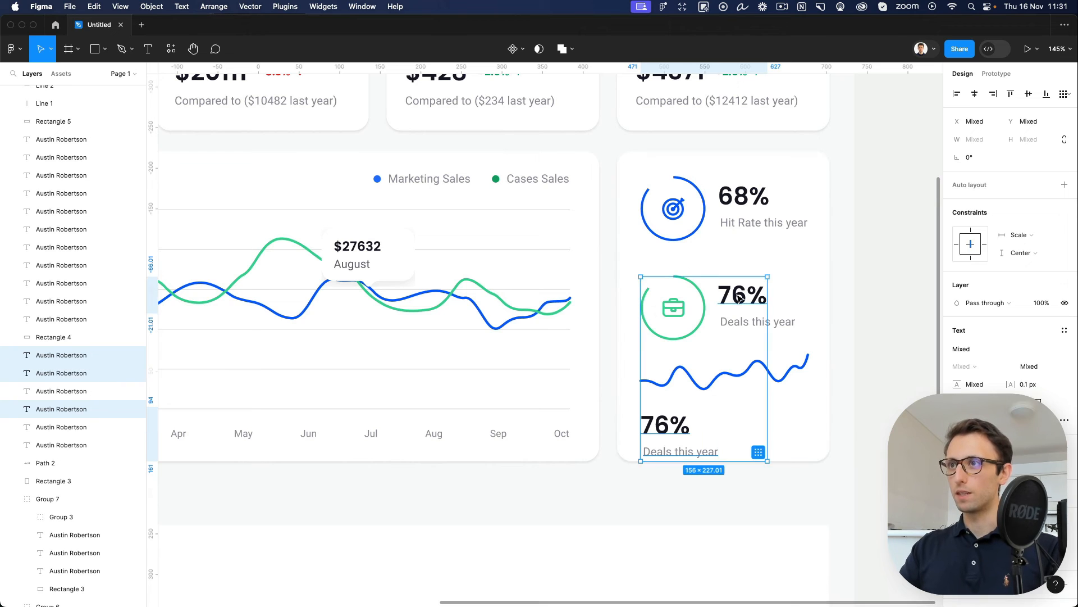
left_click(738, 297)
left_click(673, 422, "shift")
left_click(748, 199, "shift")
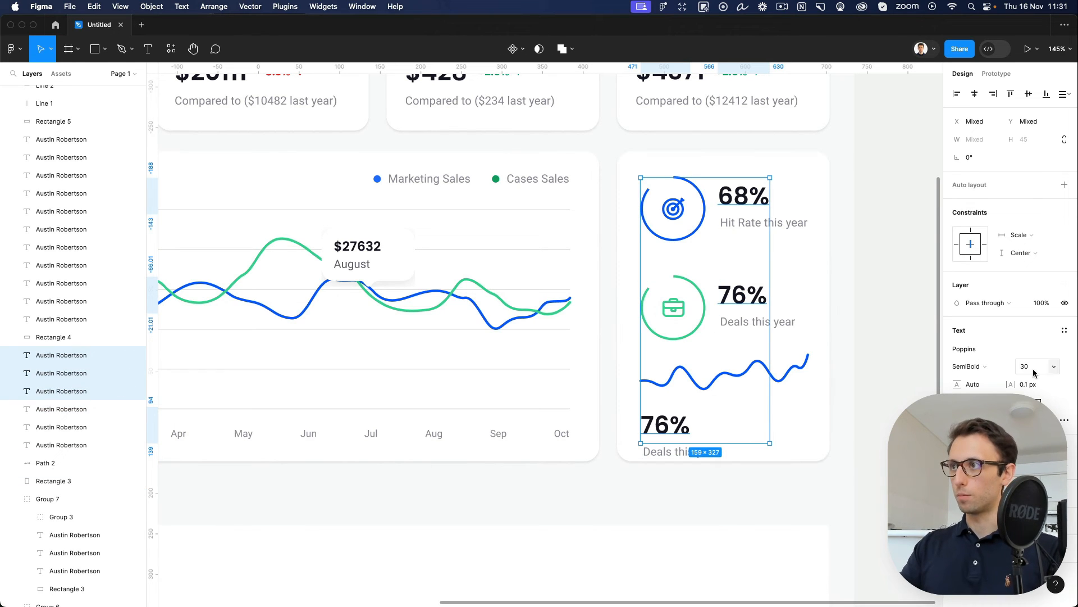
key("Down")
key("Down")
key("Down")
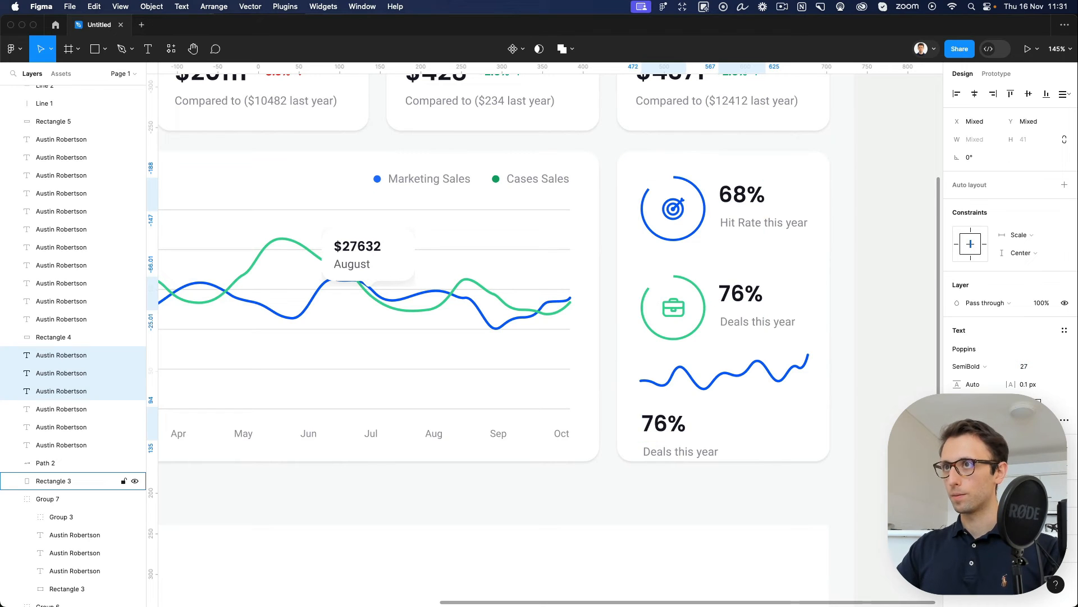
key("Down")
key("Down")
key("Down")
key("Down")
key("Down")
key("Right")
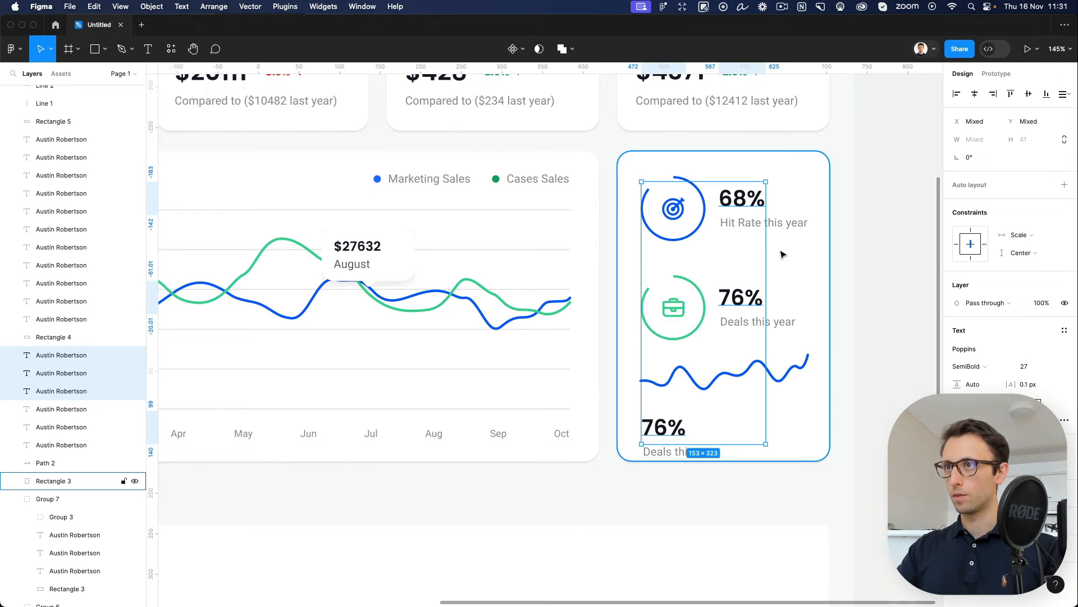
Step: Add the three grey labels to the selected percentages and shift all six texts up slightly together
left_click(756, 319, "shift")
left_click(764, 223, "shift")
left_click(674, 454, "shift")
left_click_drag(674, 457, 679, 457)
Step: Move the lowest 76% and its Deals this year label up, close beneath the wavy line
left_click(671, 428)
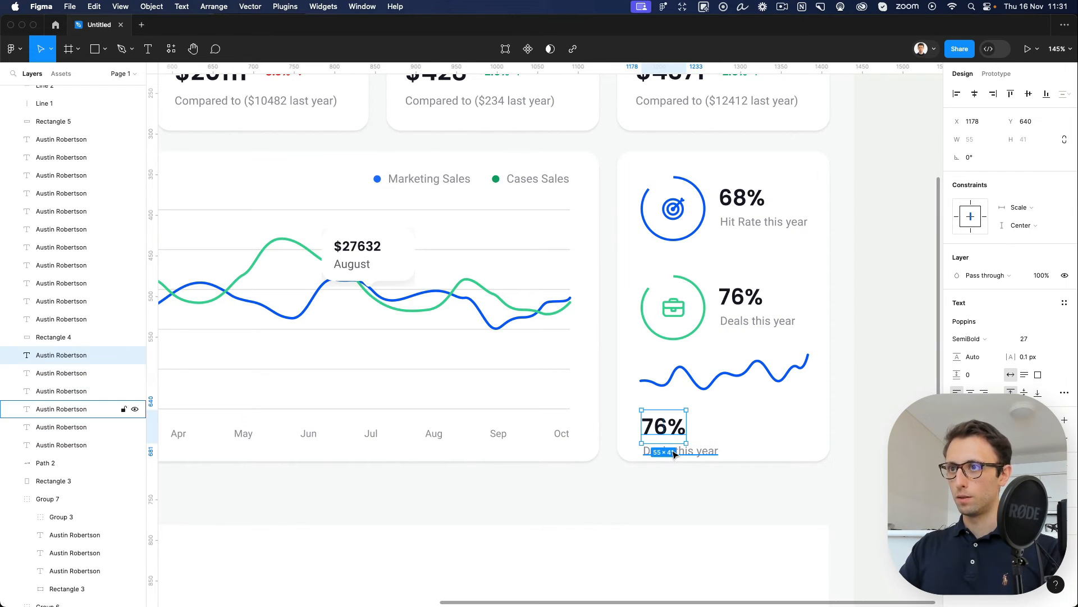
left_click(675, 454, "shift")
key("Up")
key("Up")
key("Up")
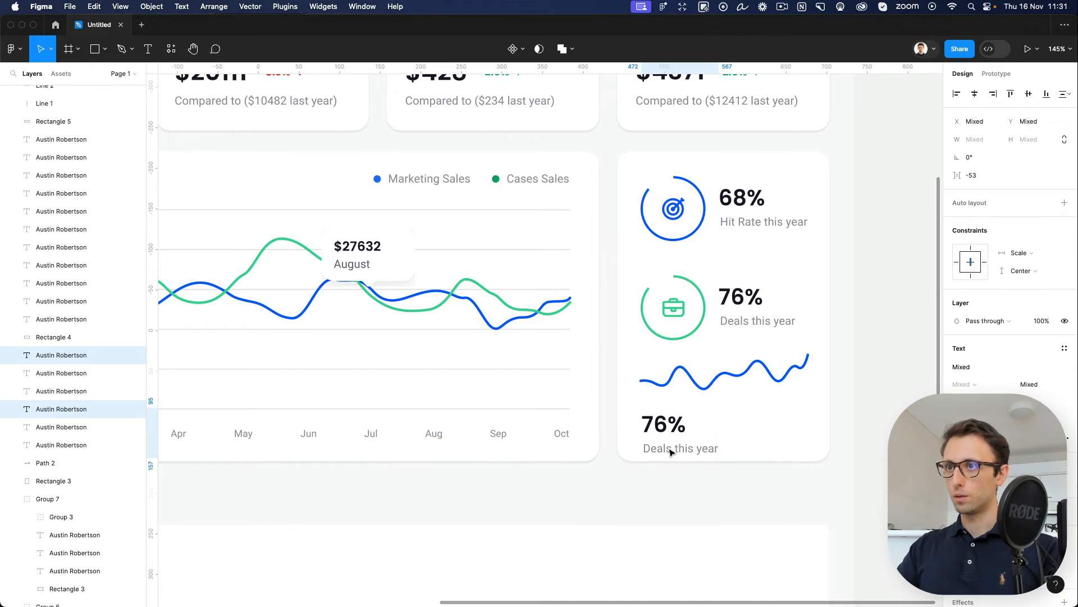
scroll(671, 449, "down", 3)
scroll(677, 446, "down", 2)
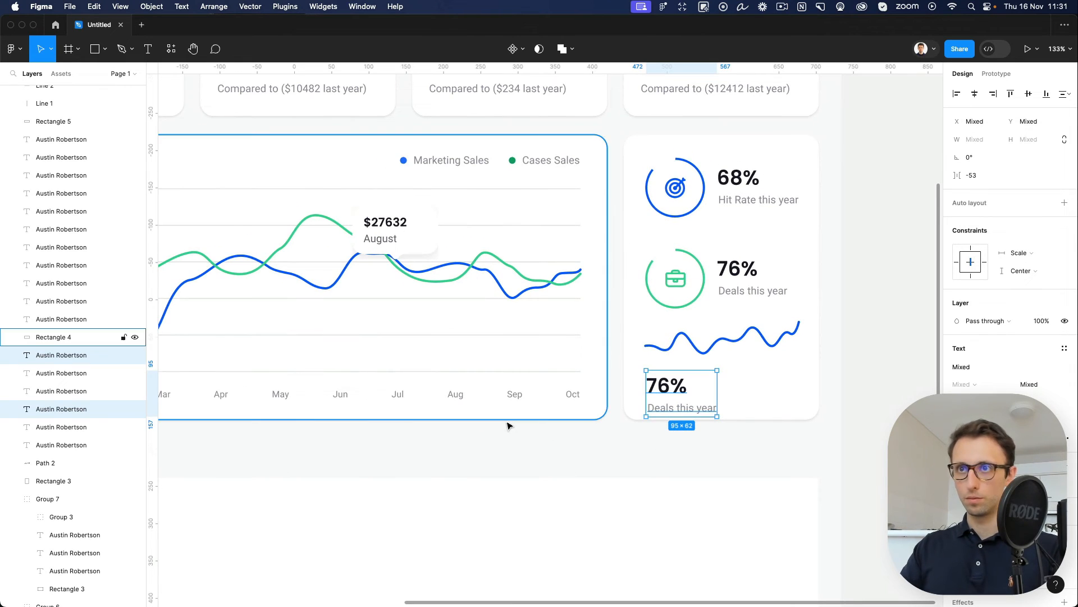
left_click(680, 405, "shift")
left_click(697, 408, "shift")
left_click_drag(700, 413, 705, 402)
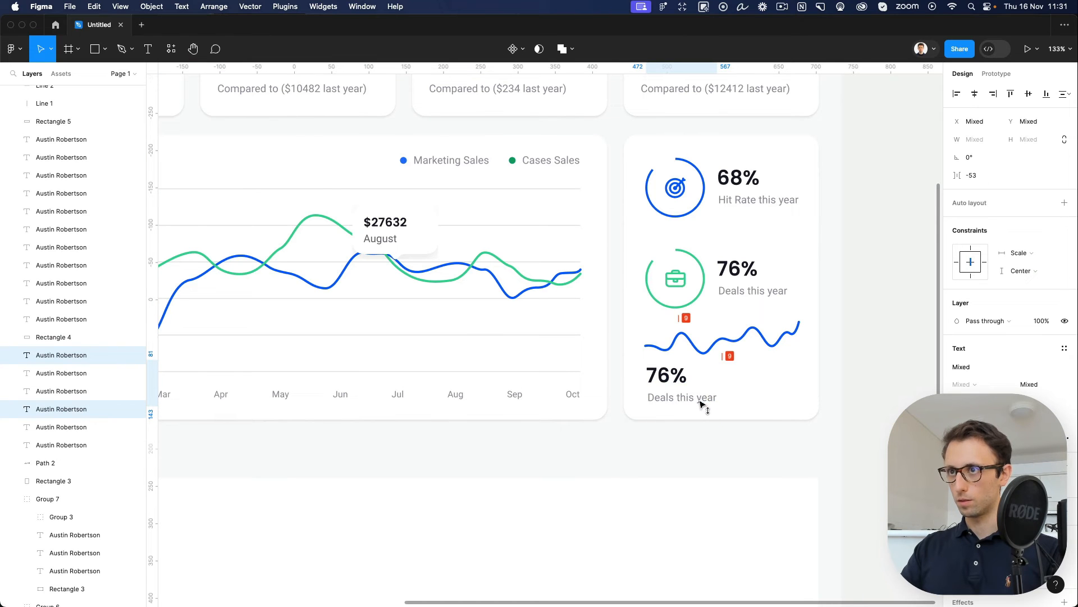
Step: Copy the red -8.3% indicator from the Purchase card and place it in the side panel level with the lowest 76%
scroll(712, 394, "up", 6)
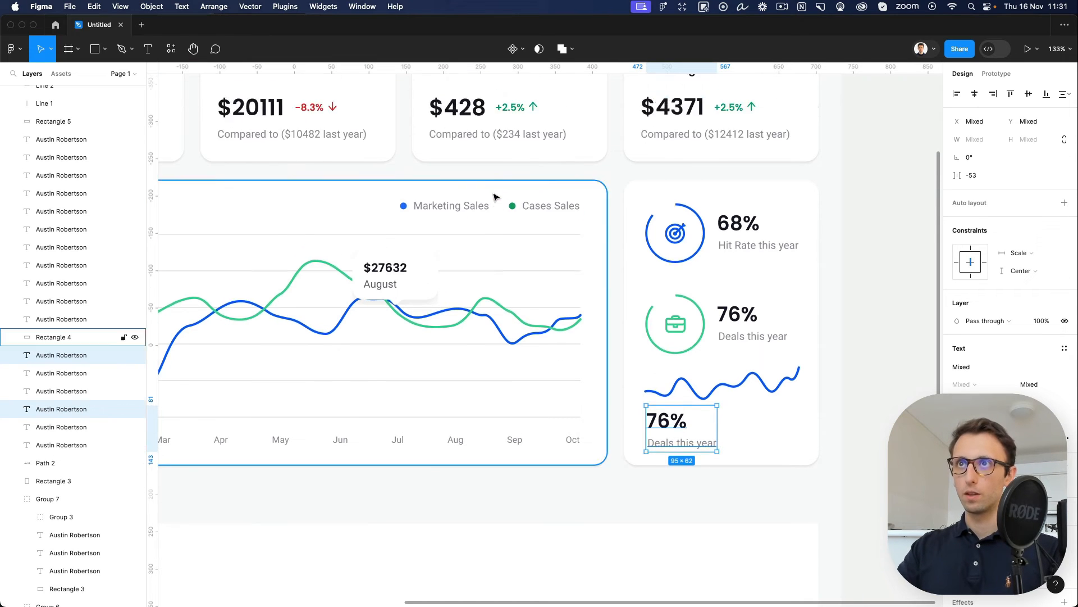
double_click(317, 272)
scroll(537, 310, "down", 6)
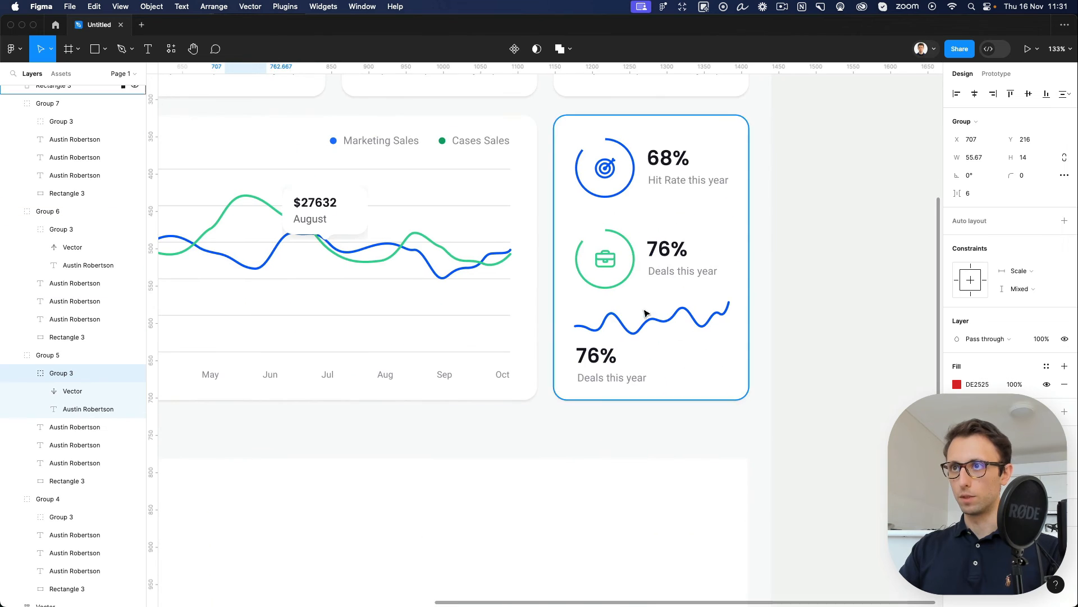
left_click(696, 352)
key("super+v")
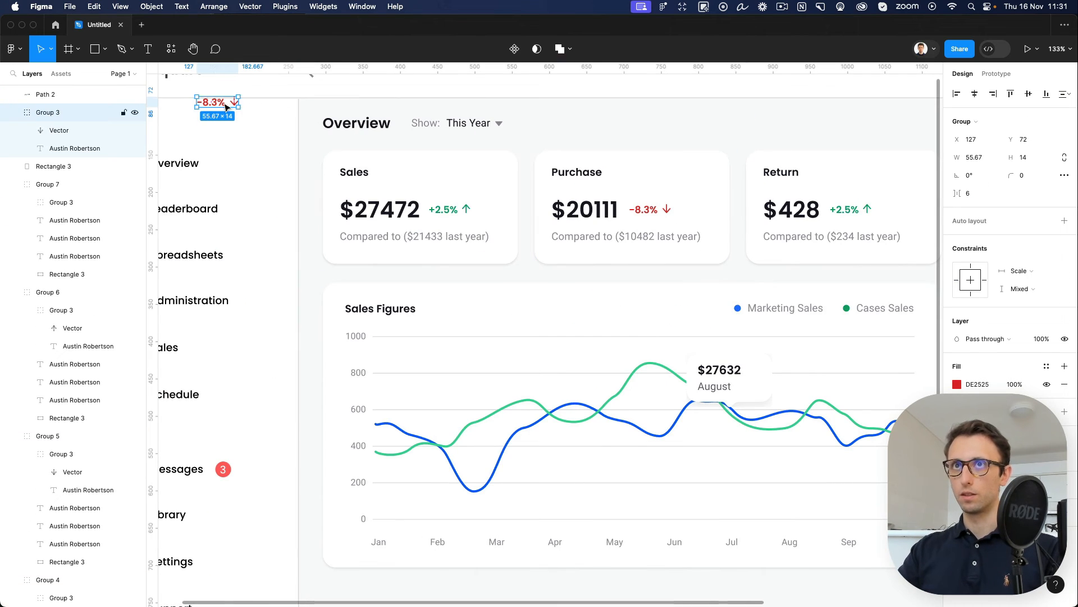
left_click_drag(216, 102, 780, 421)
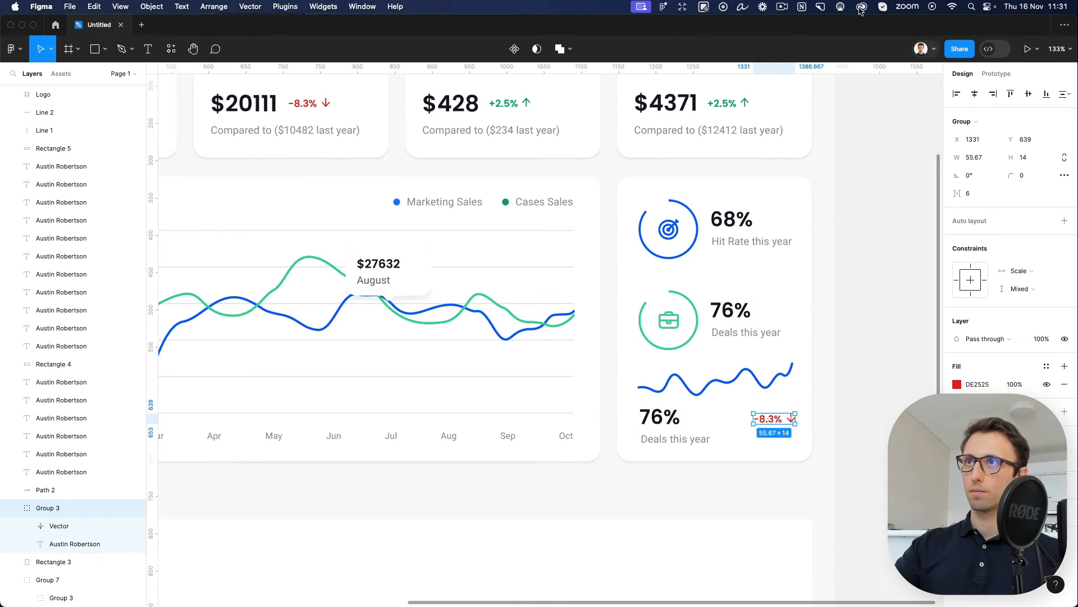
left_click(821, 8)
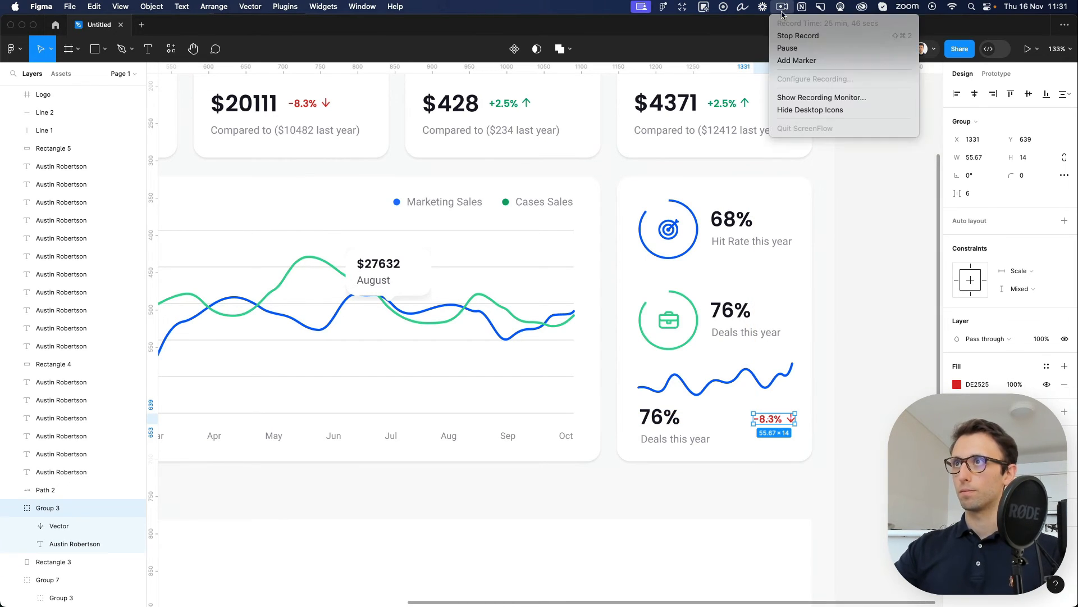
left_click(809, 48)
scroll(753, 193, "down", 5)
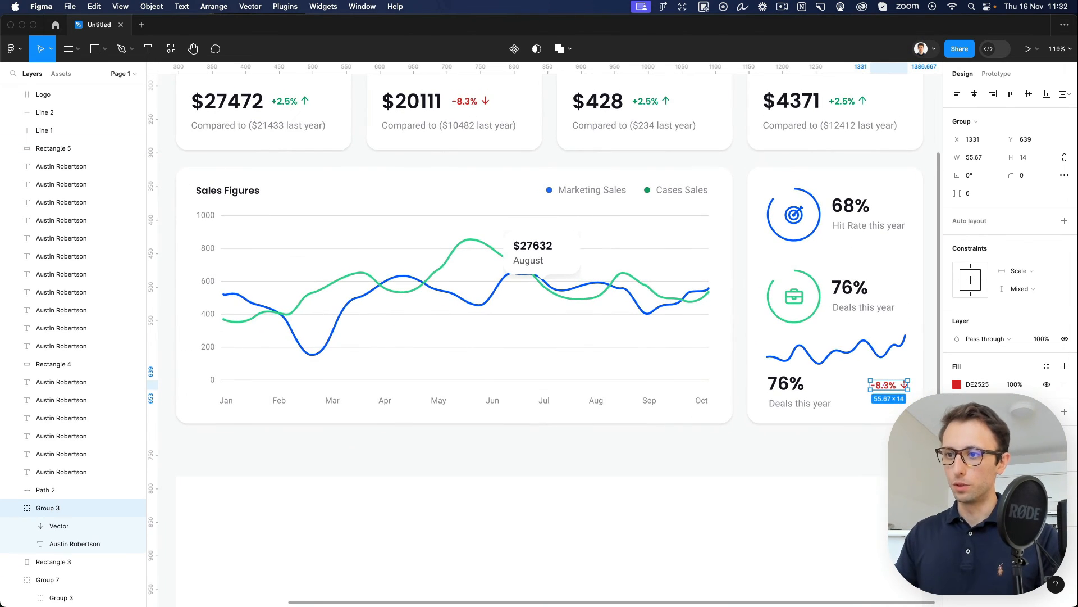
left_click(574, 277)
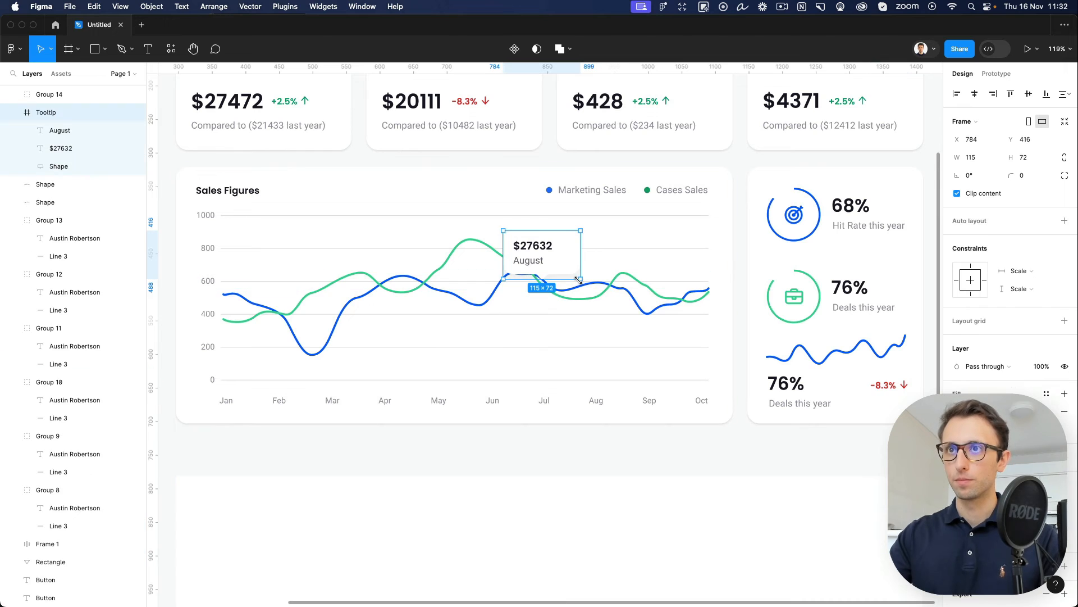
left_click(565, 438)
Step: Duplicate the Sales Figures title and its white panel directly below the chart panel
left_click(243, 194)
left_click(345, 186, "shift")
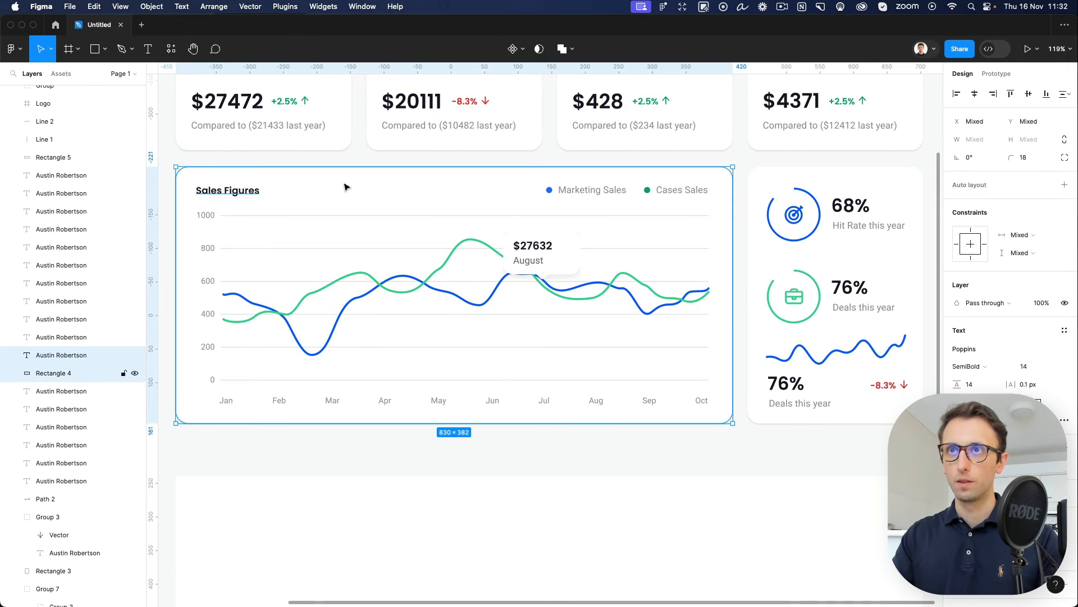
left_click_drag(392, 188, 373, 463)
scroll(373, 463, "left", 5)
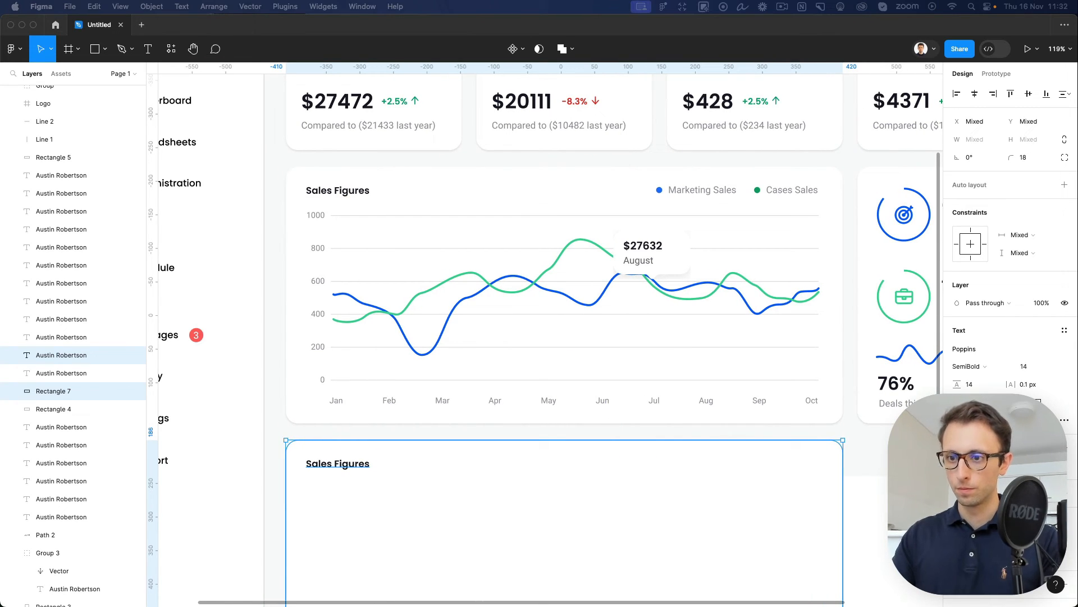
Step: Change the duplicated panel's title to Average Total Sales, keeping its original font size of 14
double_click(342, 470)
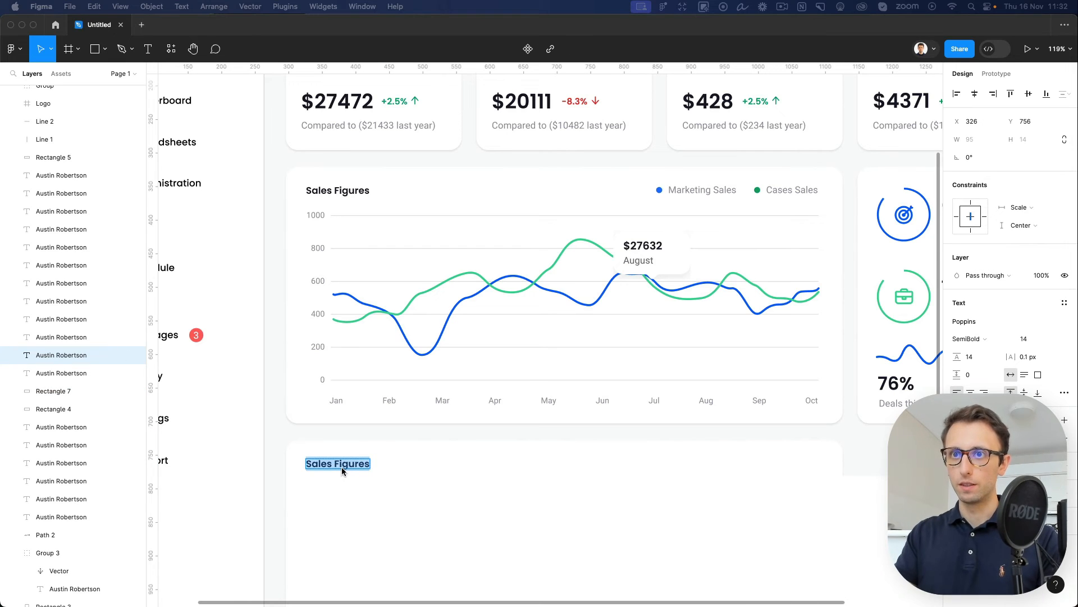
double_click(342, 467)
type("Average Total Sales")
key("super+a")
type("Average Total Sales")
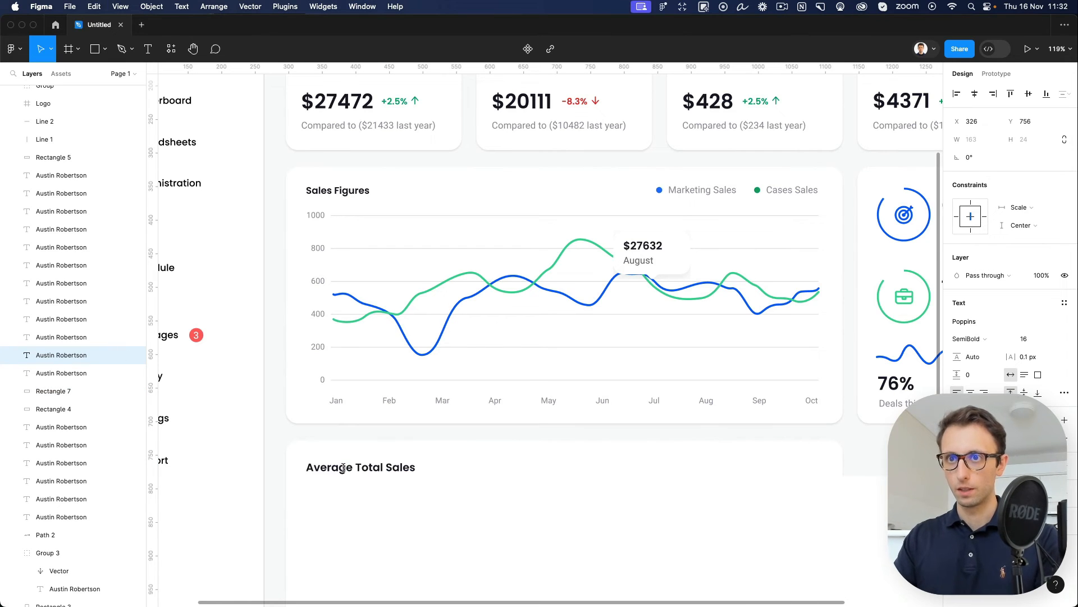
key("super+z")
double_click(348, 457)
left_click(335, 463)
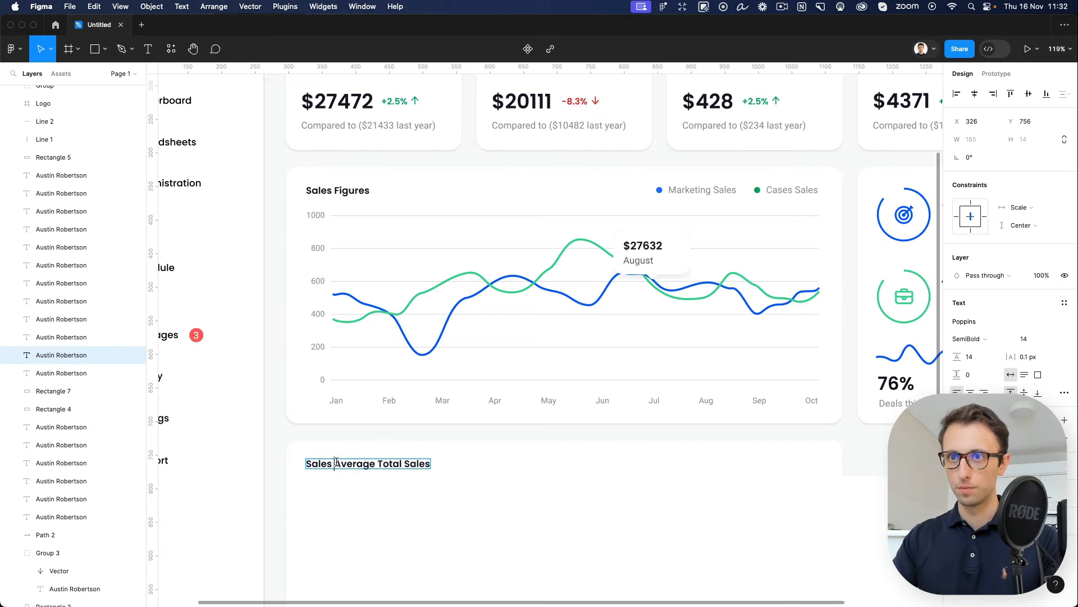
key("alt+BackSpace")
key("Escape")
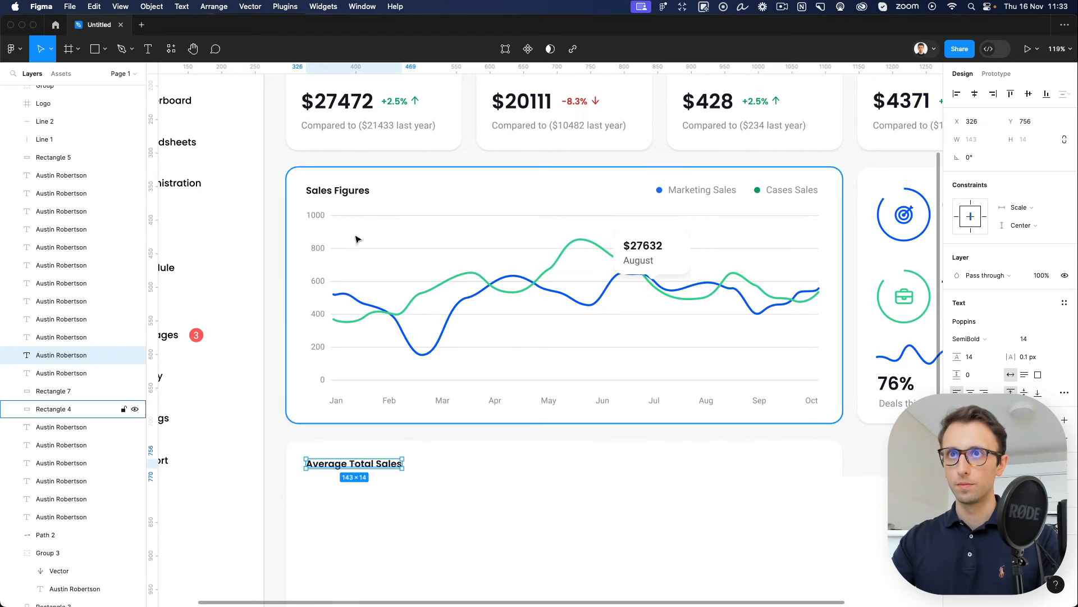
Step: Copy the 1000 label from the Sales Figures chart and place it directly beneath the Average Total Sales title
left_click(316, 217, "super")
key("super+c")
left_click(355, 466)
key("super+v")
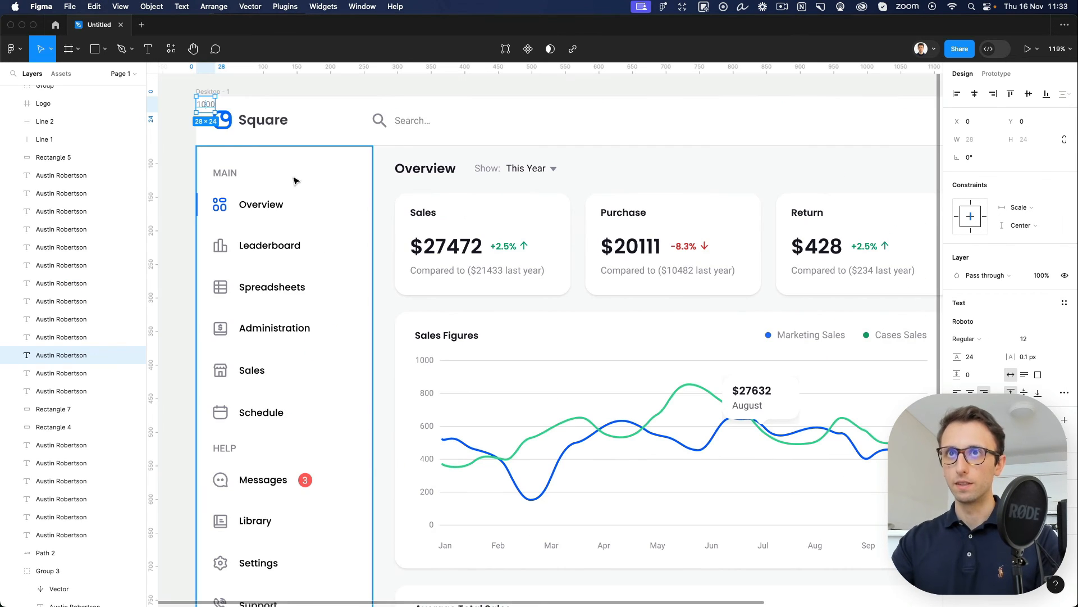
left_click_drag(207, 111, 426, 441)
left_click(555, 462)
key("Escape")
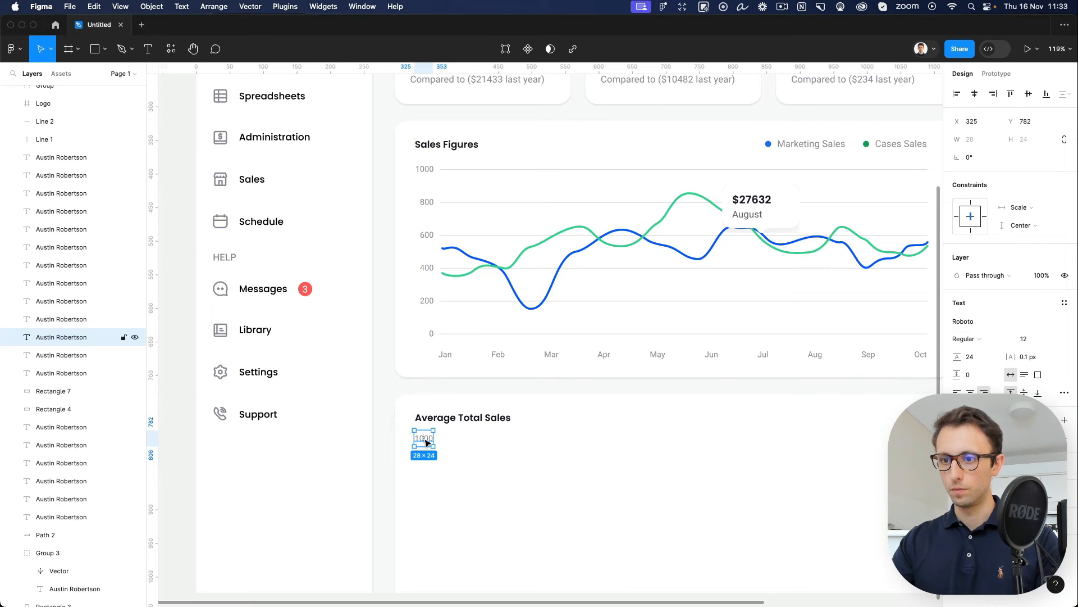
Step: Change the copied label to 2023-2024 and align its left edge with the Average Total Sales title
double_click(424, 438)
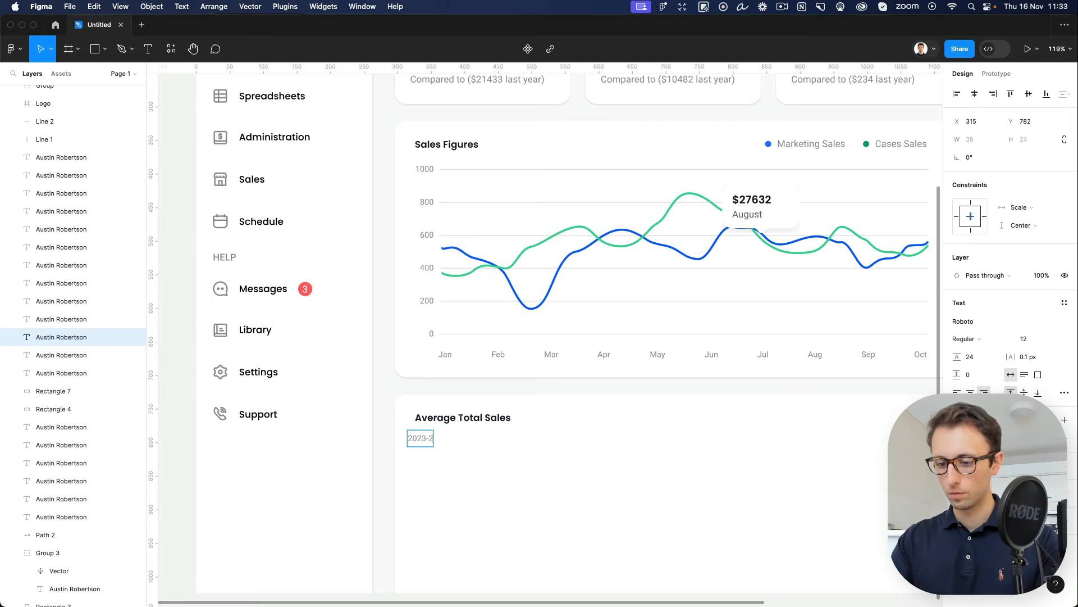
key("Escape")
left_click_drag(428, 438, 449, 441)
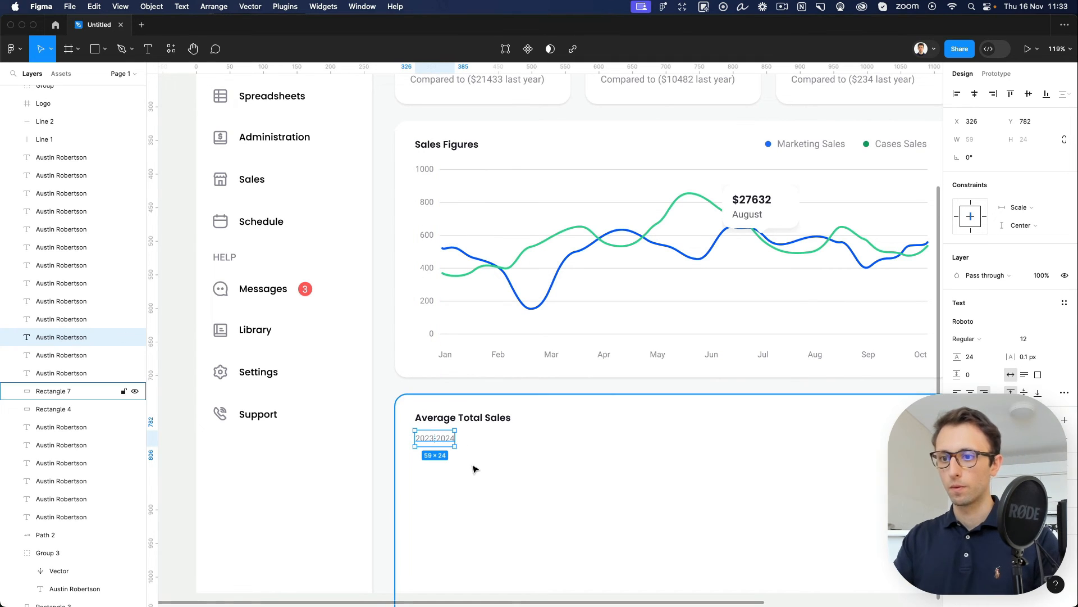
Step: Copy the blue ring with its 68% and Hit Rate this year texts into the Average Total Sales panel, beneath 2023-2024
scroll(474, 469, "down", 5)
left_click(864, 428)
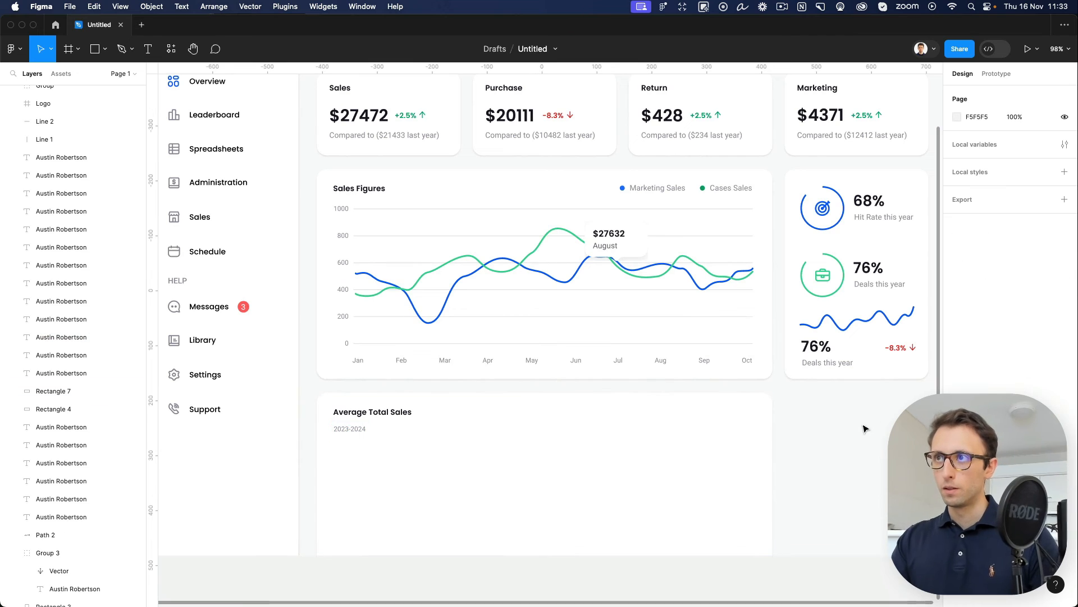
left_click(837, 198)
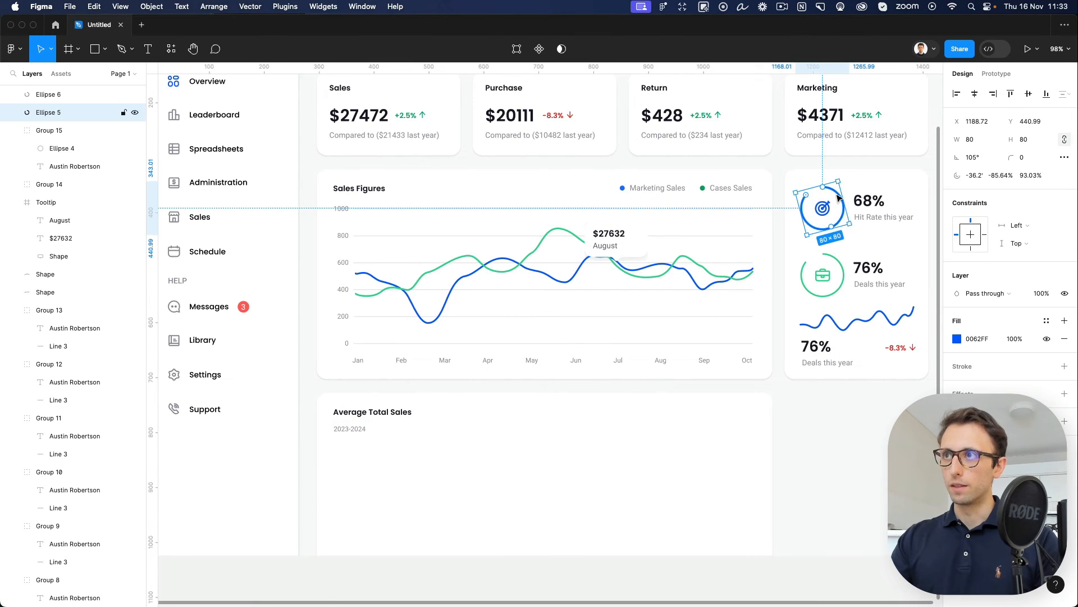
left_click(877, 205, "shift")
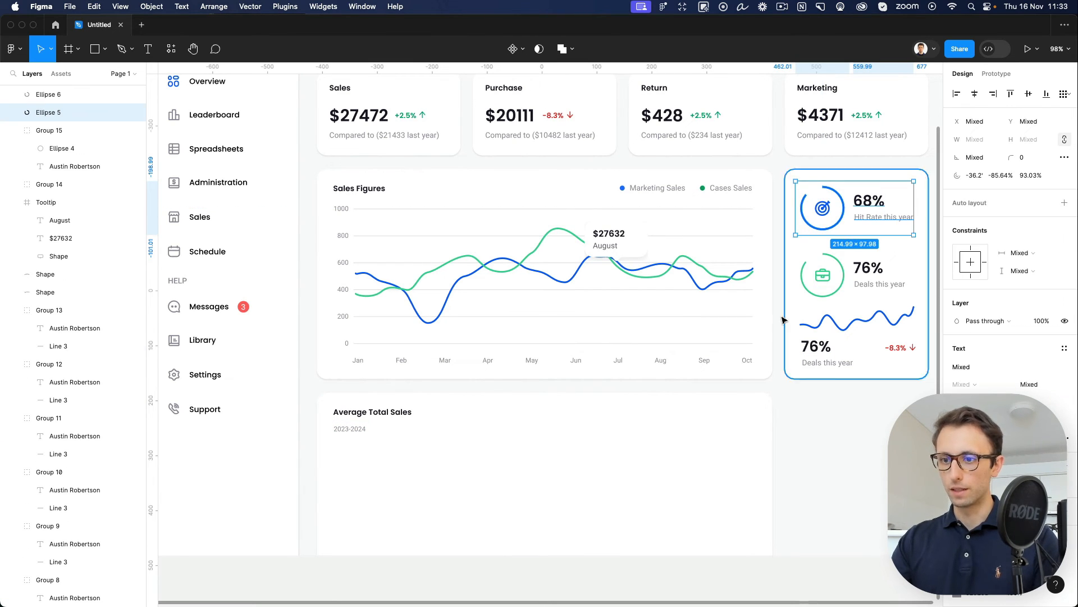
scroll(494, 432, "left", 2)
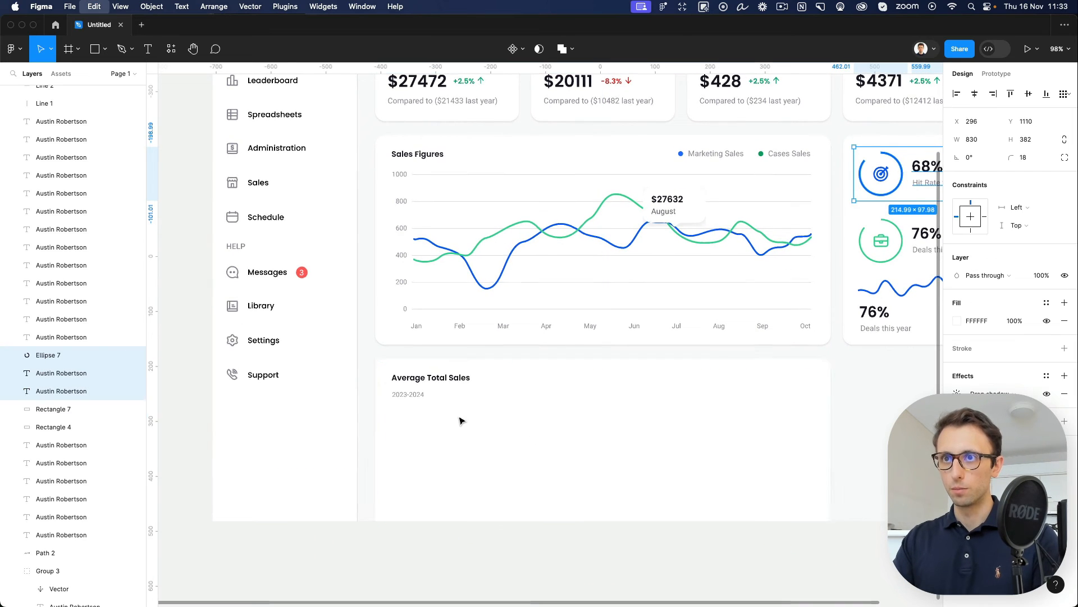
left_click_drag(900, 193, 438, 445)
left_click_drag(435, 425, 465, 437)
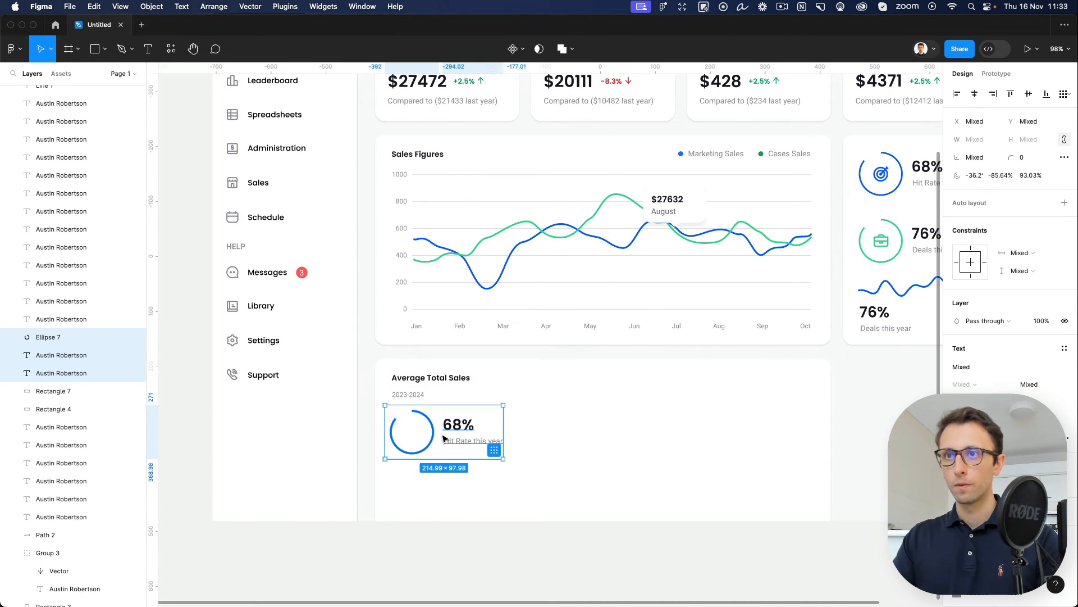
Step: Duplicate the copied 68% text and place the duplicate inside the blue ring
left_click(456, 426)
double_click(457, 427)
key("Escape")
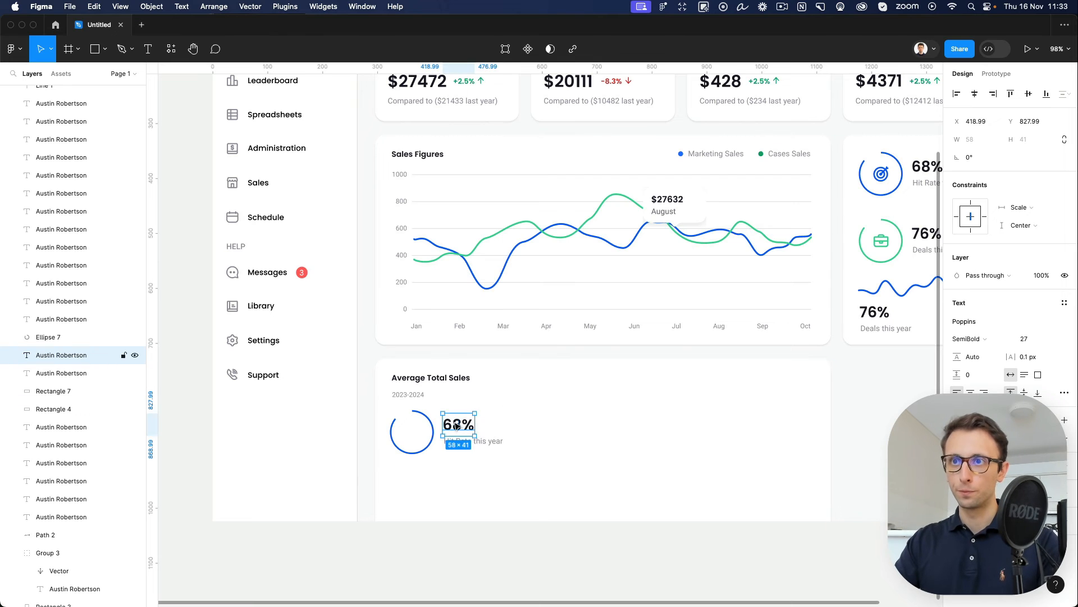
left_click_drag(455, 425, 371, 457)
Step: Reshape the copied blue ring into an arc of about 49% sweep covering its right half
scroll(412, 432, "up", 5)
scroll(414, 433, "up", 1)
left_click(439, 402)
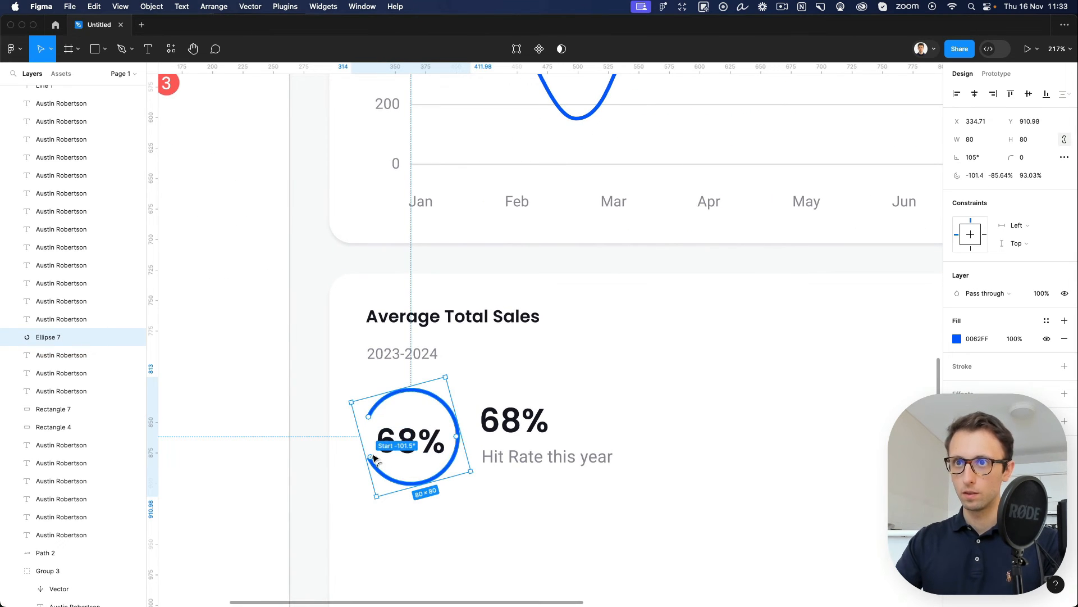
key("super+z")
left_click_drag(411, 392, 445, 468)
left_click_drag(375, 412, 404, 490)
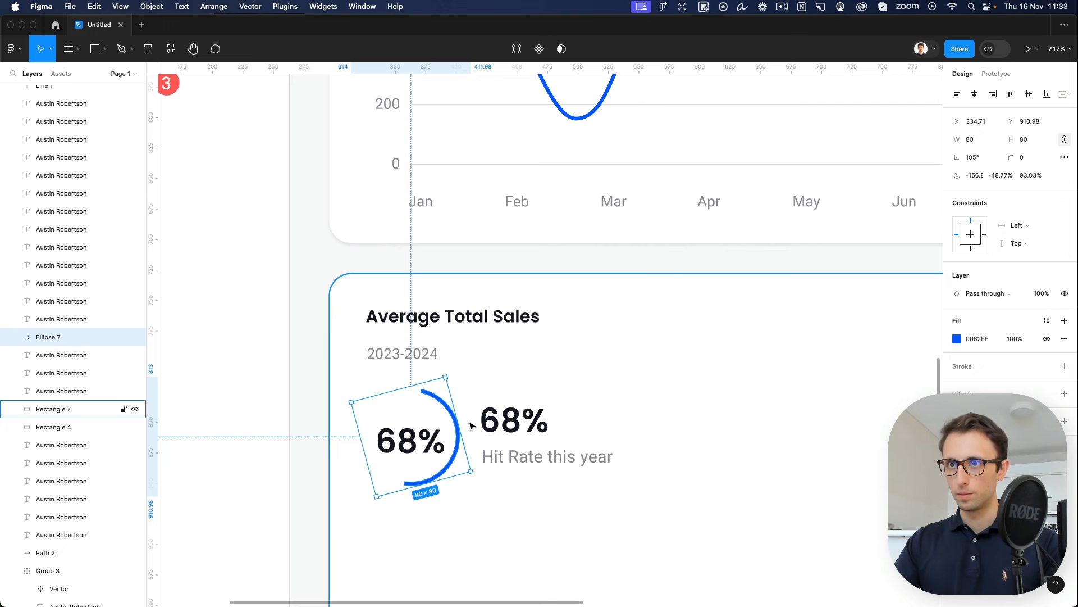
Step: Centre-align the 68% text inside the ring, set its font size to 17 and centre it within the ring
left_click(424, 435)
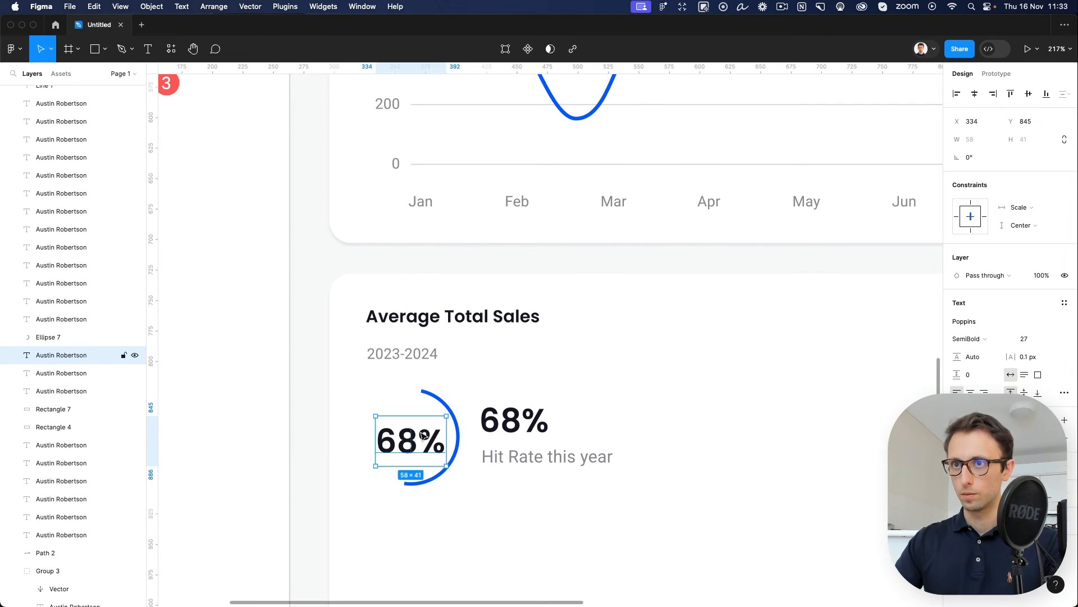
left_click_drag(423, 435, 424, 433)
left_click(984, 392)
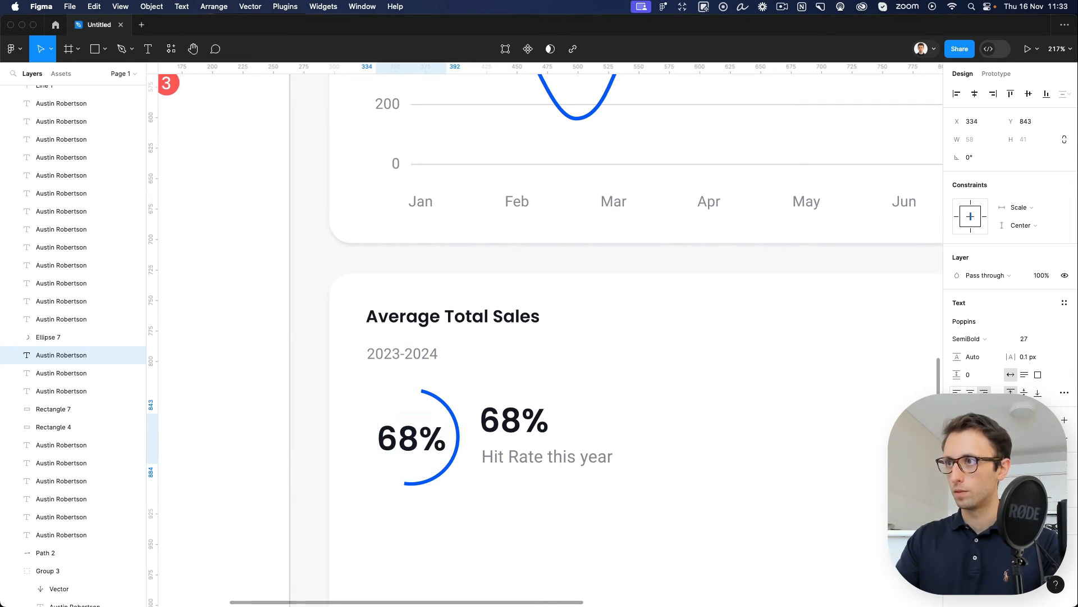
left_click(968, 391)
type("17")
key("Return")
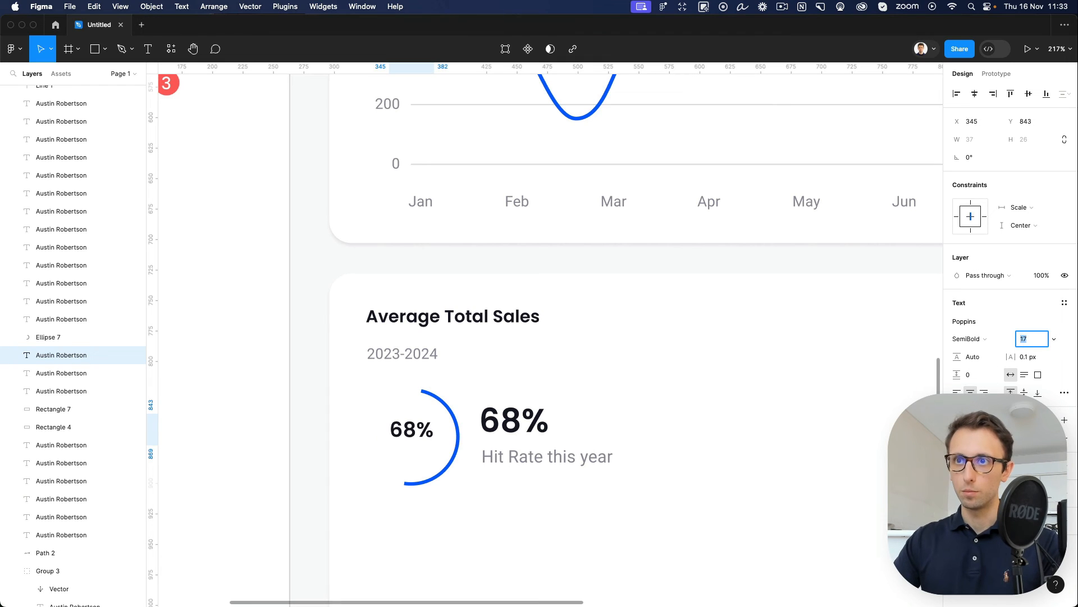
key("Down")
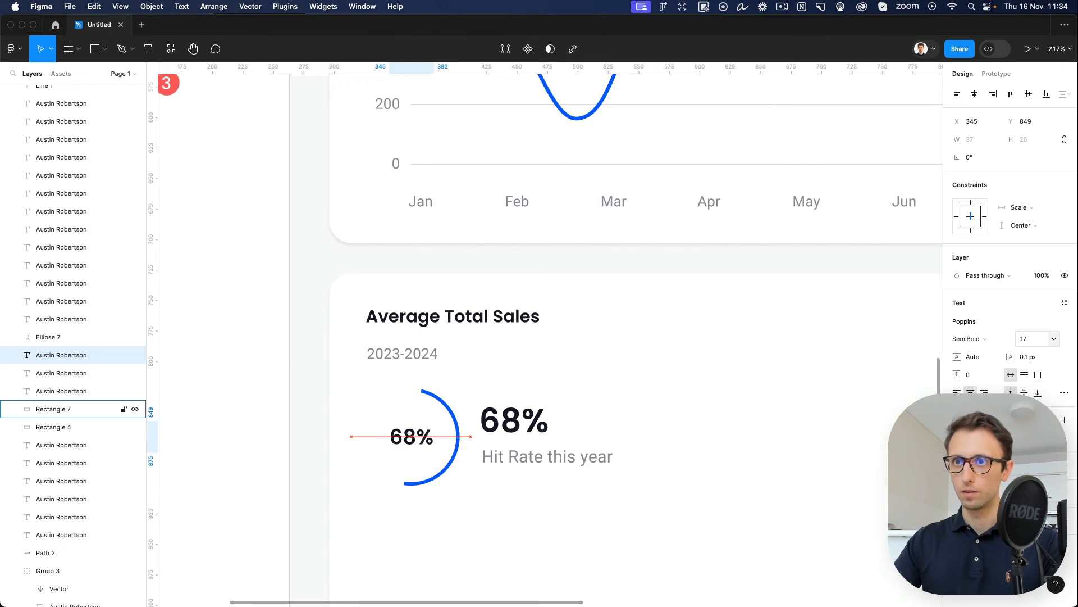
key("Right")
Step: Change the text inside the ring to 60% and the large figure beside it to 92,482
double_click(414, 438)
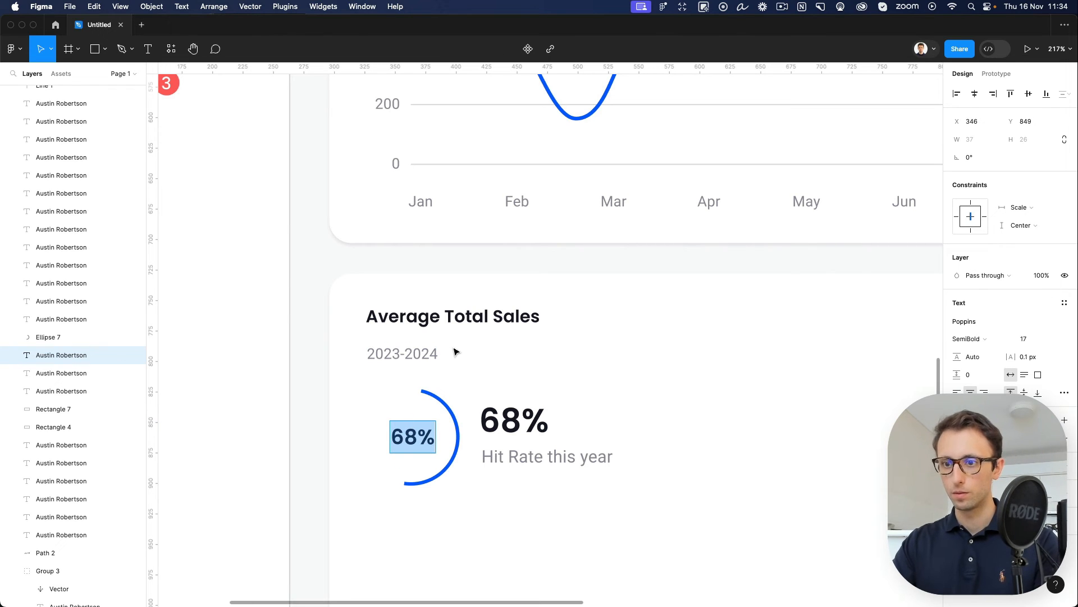
left_click(405, 436)
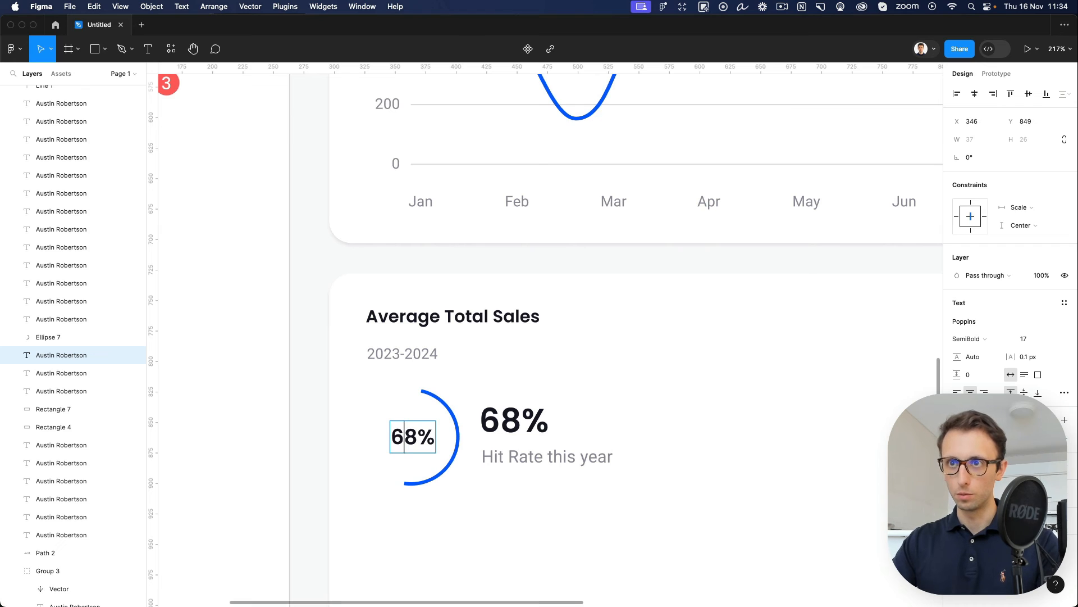
double_click(549, 417)
type("92.")
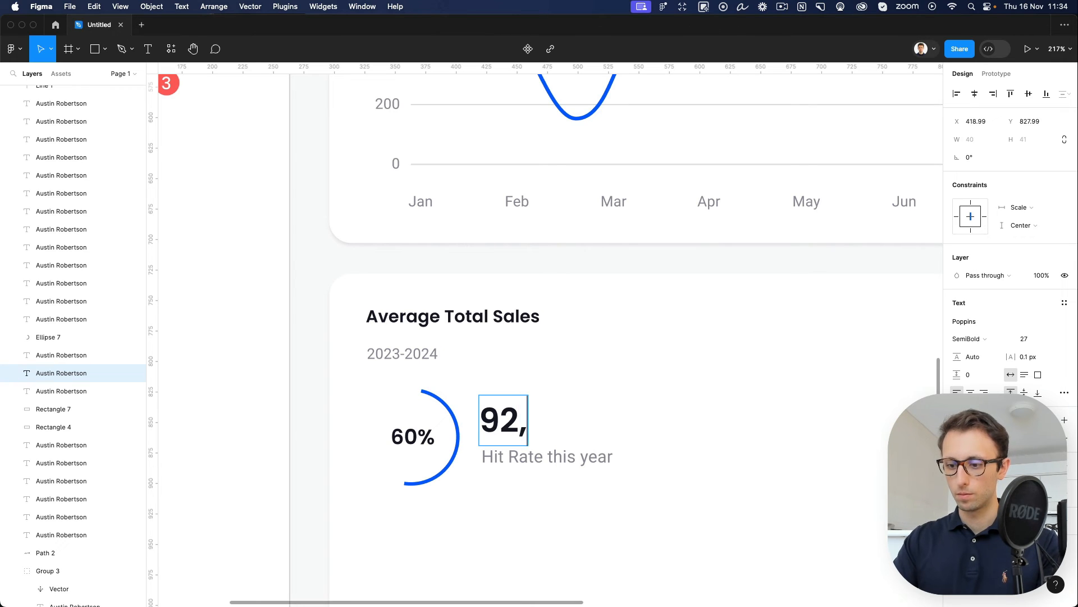
type("482")
Step: Set the 92,482 figure's font size to 20 and move it down 13 px, close above the grey label
key("super+a")
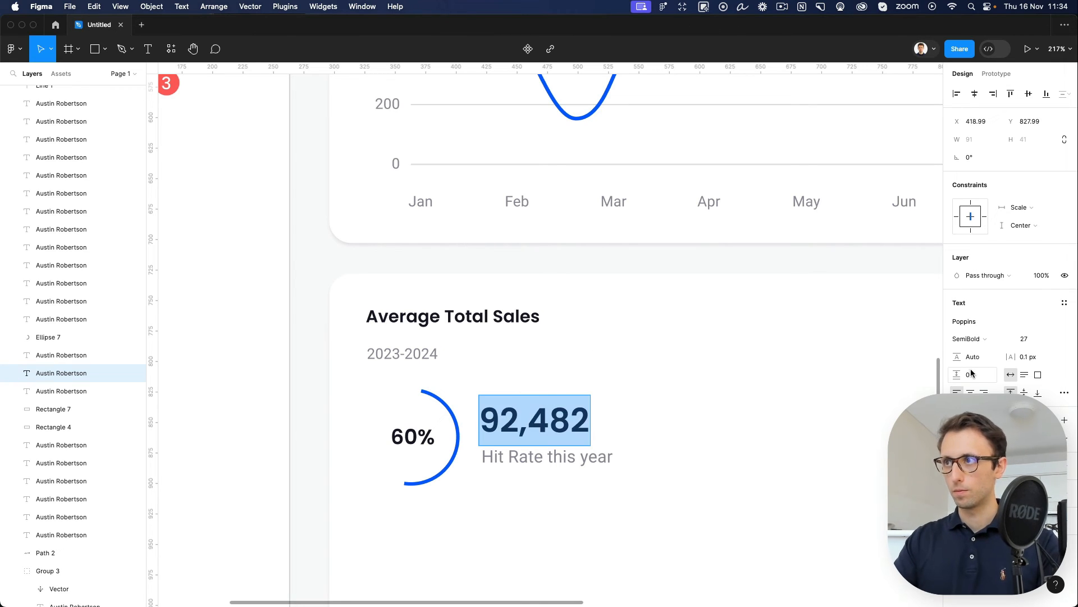
key("Down")
key("Down")
key("Down")
key("Down")
key("Down")
key("Down")
key("Down")
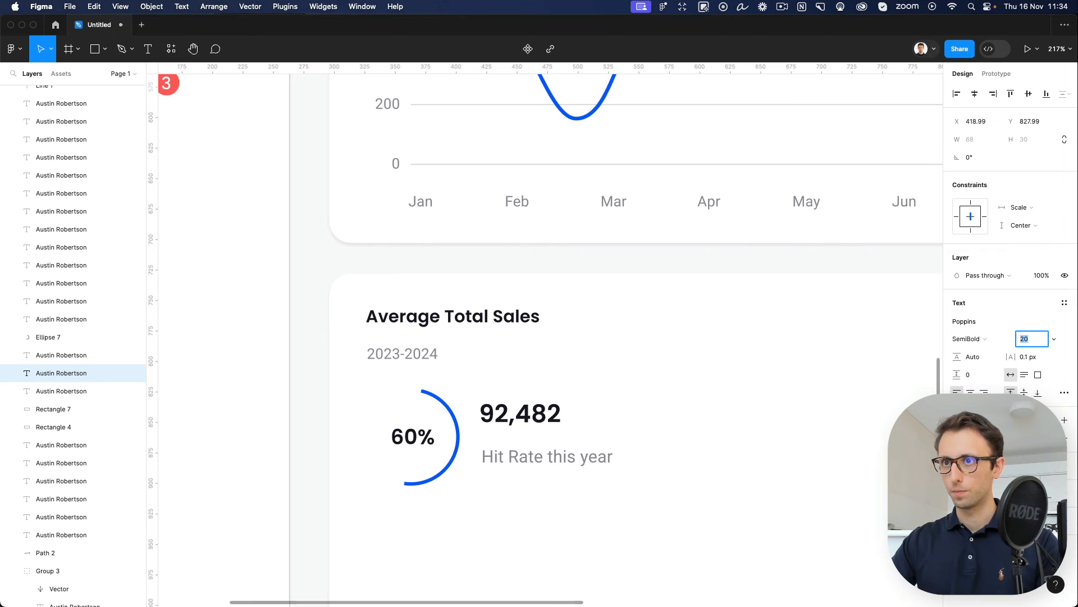
key("Return")
key("Escape")
key("Down")
key("Down")
key("Down")
key("Down")
key("Down")
key("Down")
key("Down")
key("Down")
key("Down")
key("Down")
key("Down")
key("Down")
key("Down")
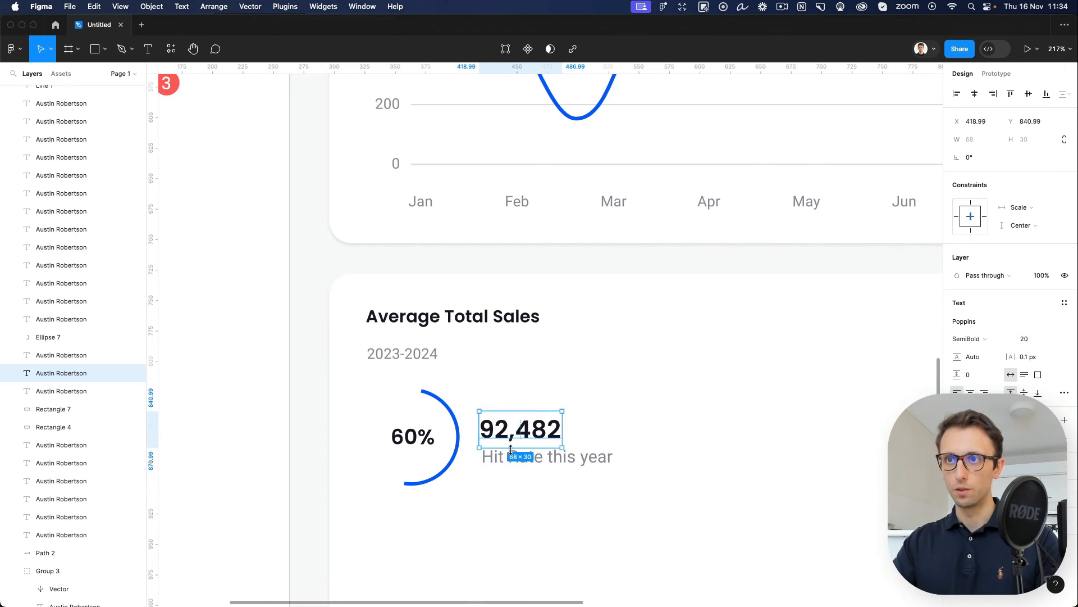
Step: Change the grey Hit Rate this year label beneath 92,482 to Cases
double_click(522, 456)
type("Cases")
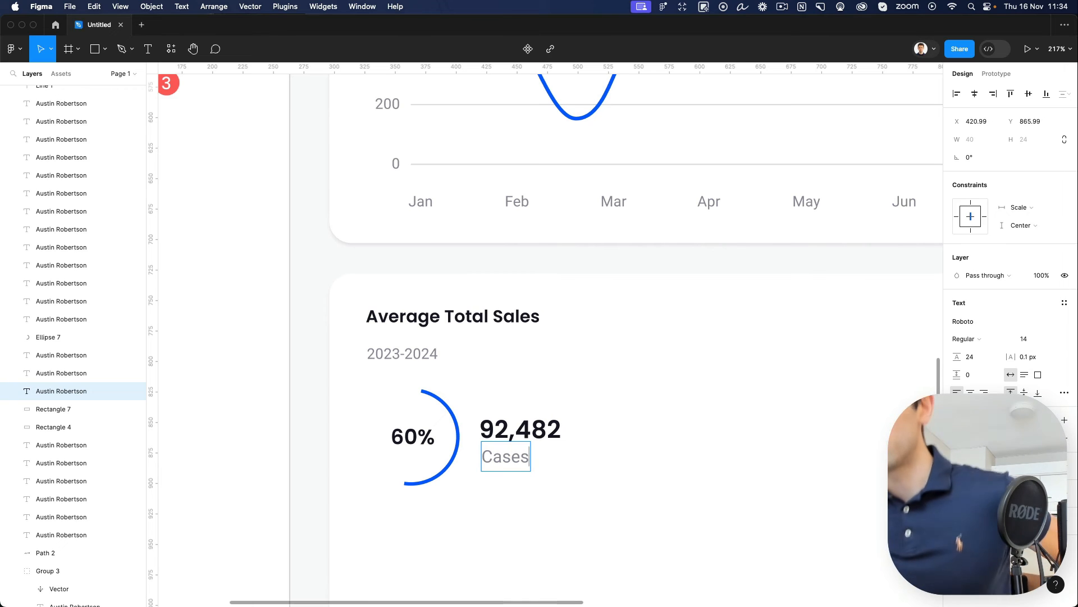
key("Escape")
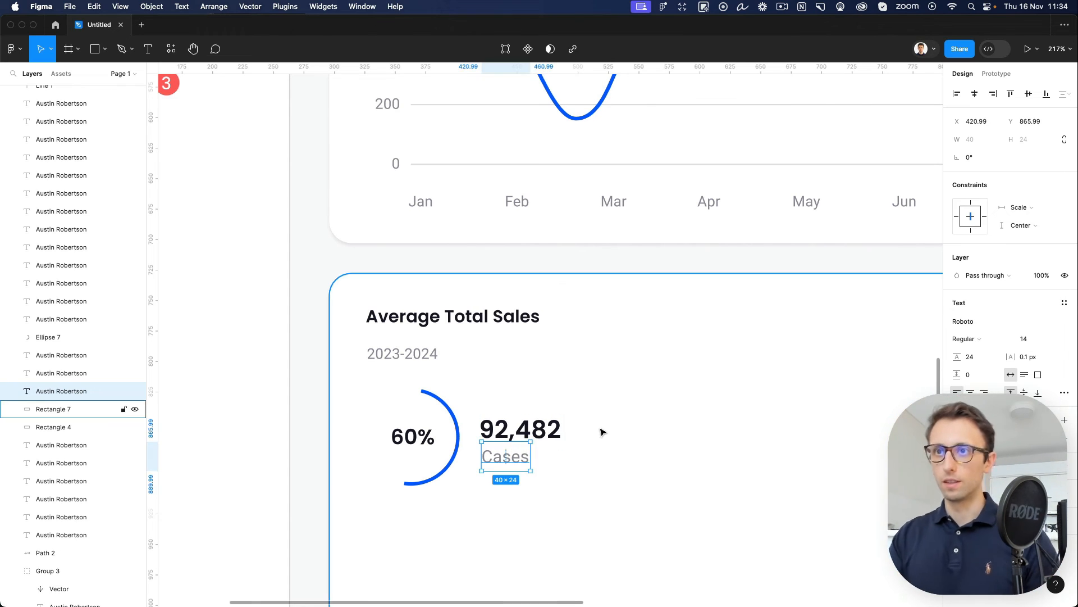
Step: Duplicate the blue arc, rotate the copy to -75° to complete the ring, and set its opacity to 20%
scroll(577, 424, "down", 5)
left_click(497, 415)
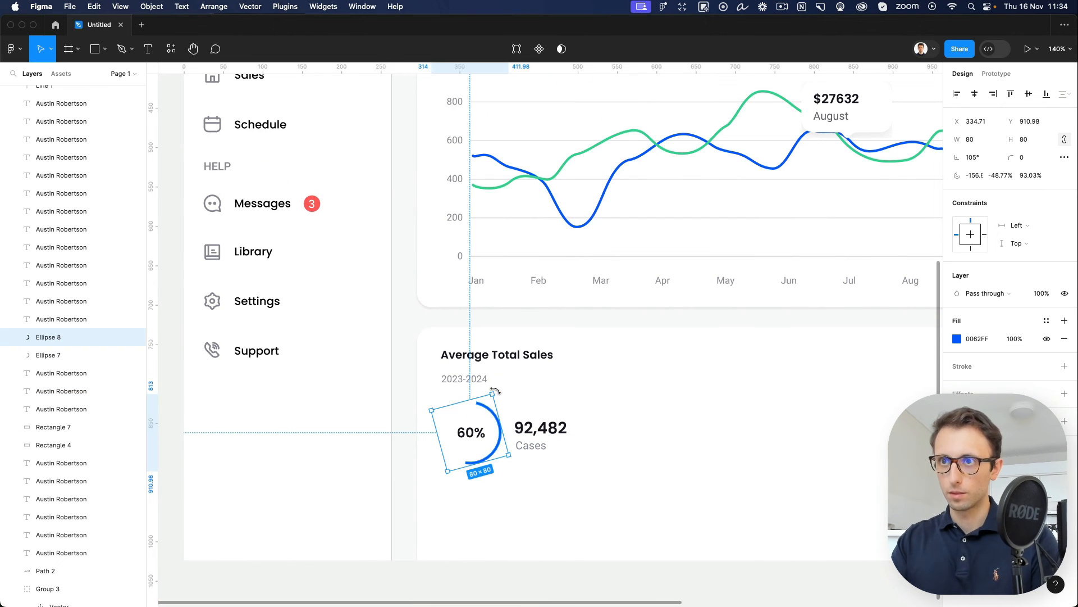
left_click_drag(497, 392, 432, 497)
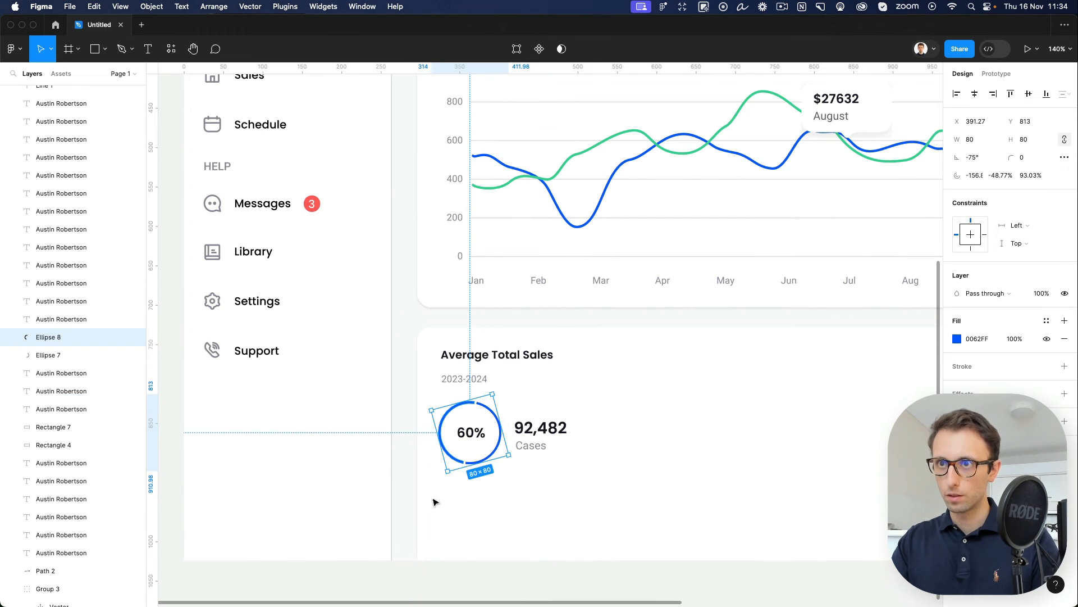
scroll(469, 425, "up", 10)
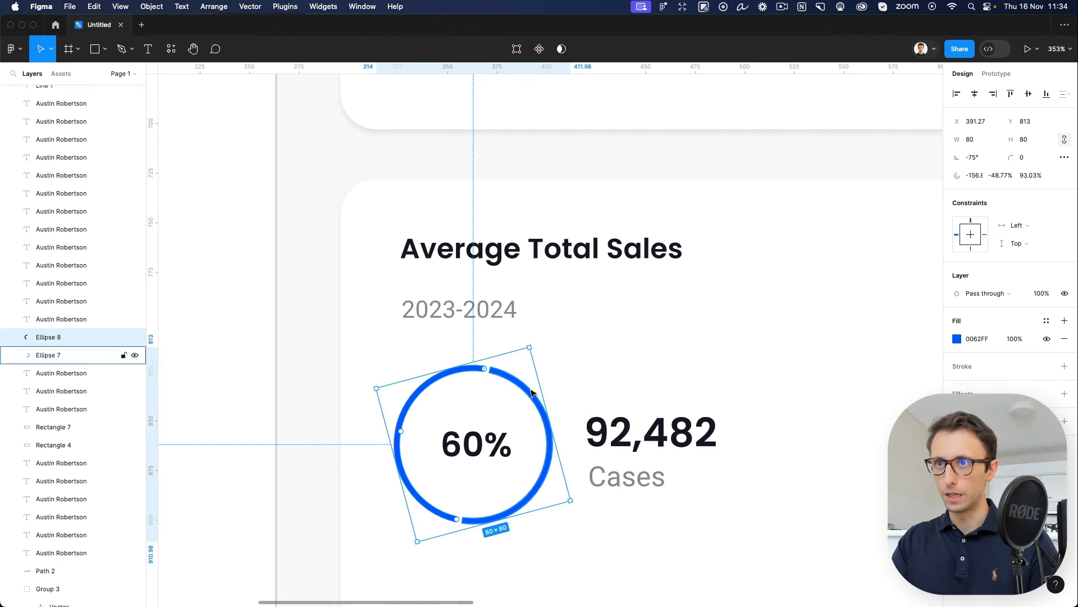
key("1")
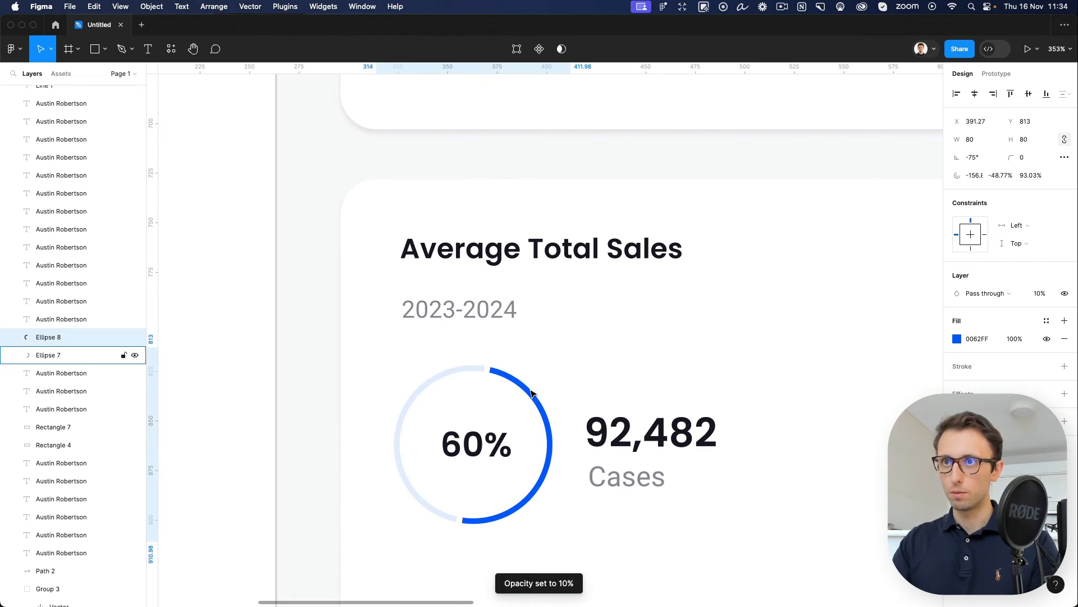
key("2")
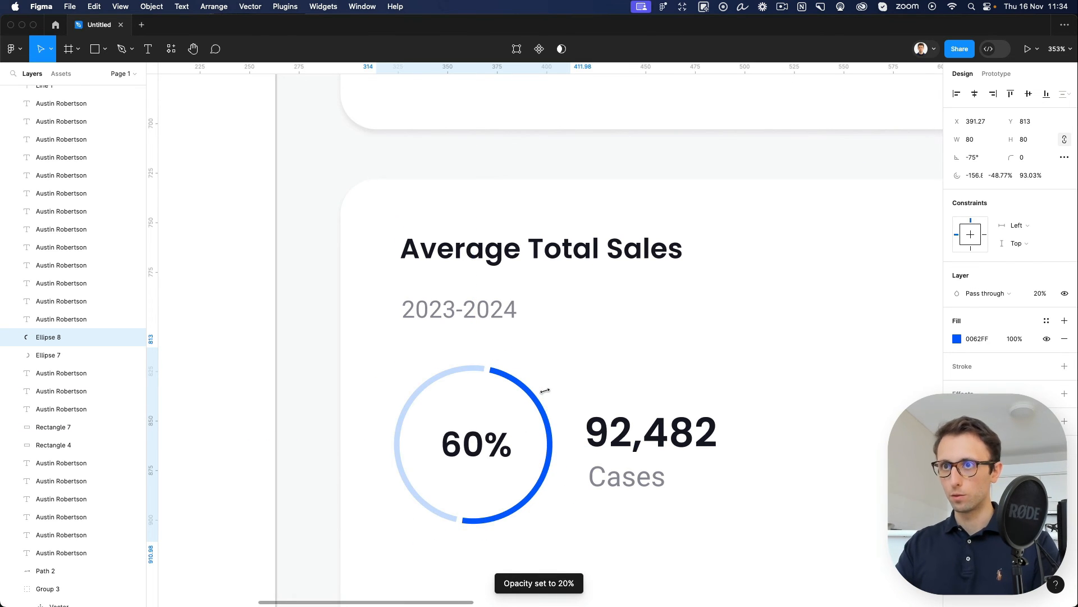
Step: Group both ring arcs with the 60%, 92,482 and Cases texts
scroll(545, 390, "down", 5)
scroll(611, 402, "right", 4)
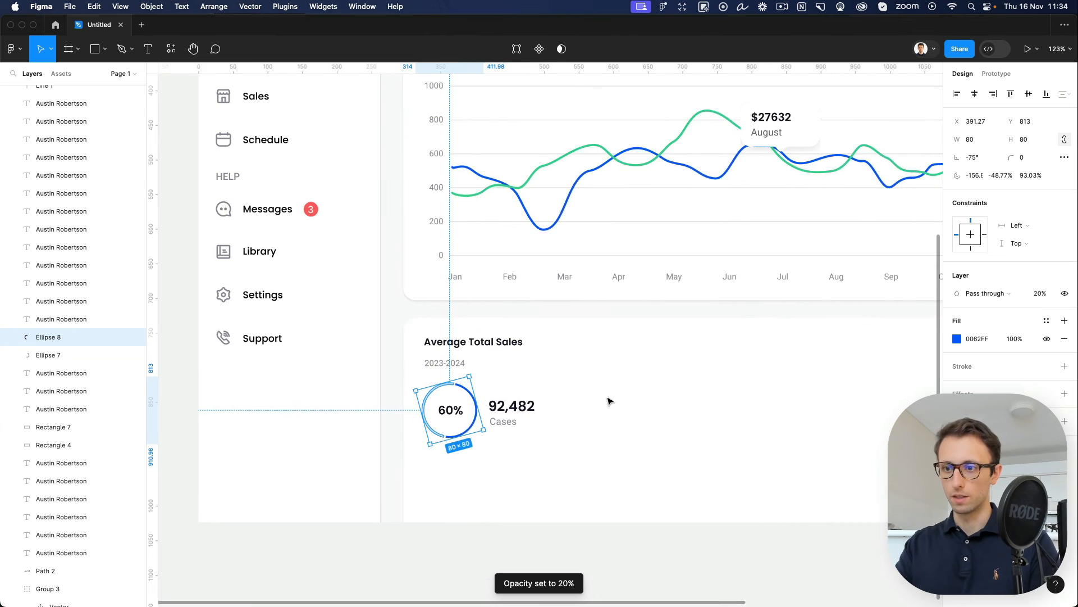
scroll(610, 400, "down", 2)
scroll(610, 400, "right", 2)
left_click_drag(318, 322, 532, 404)
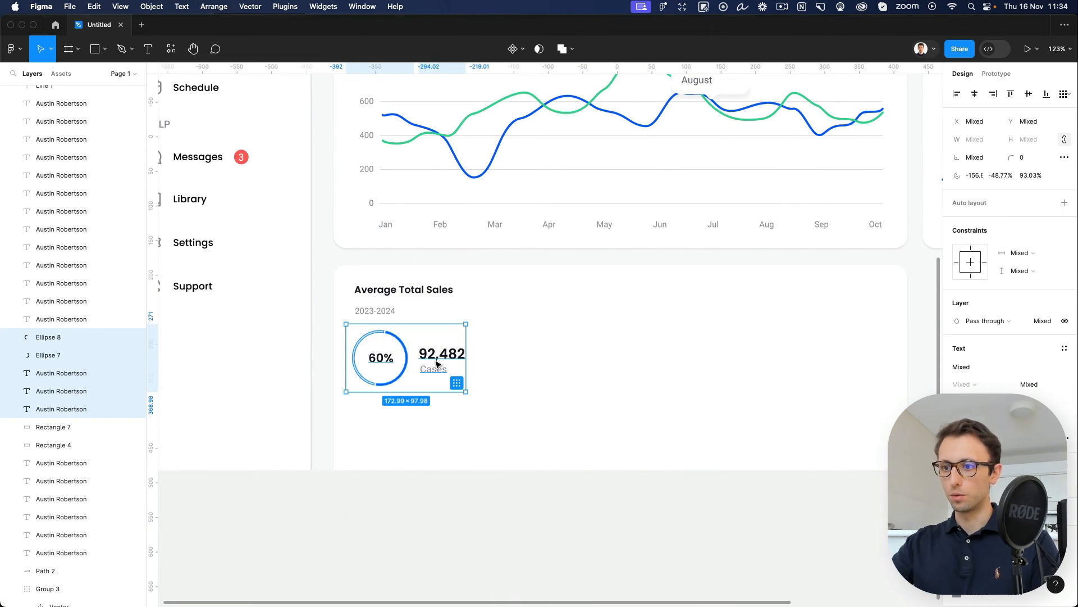
left_click_drag(437, 364, 584, 361)
key("ctrl+z")
key("ctrl+g")
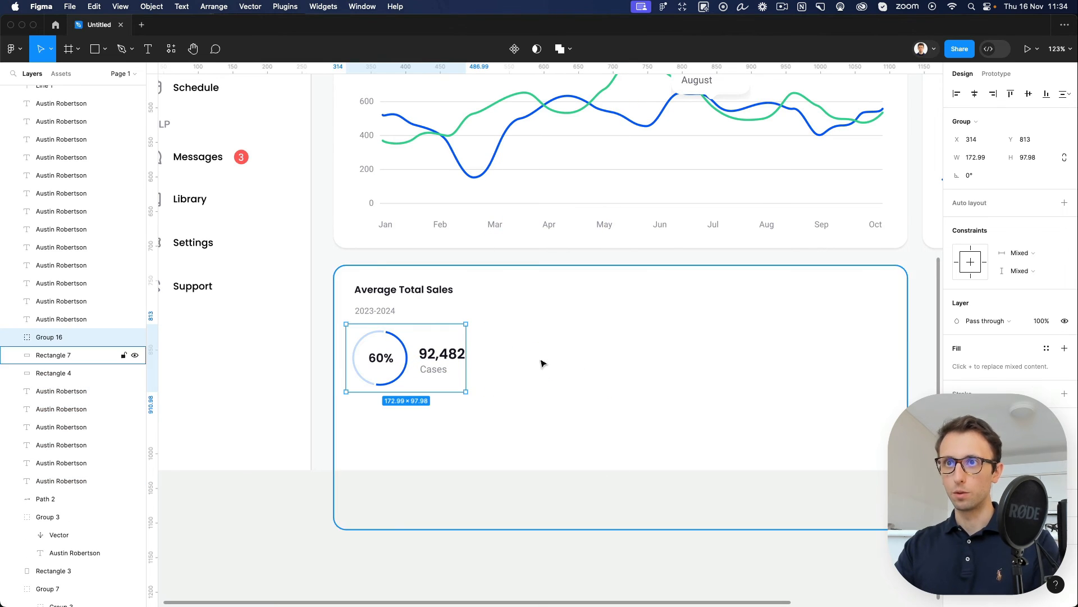
Step: Duplicate the ring group twice across the Average Total Sales panel, evenly spaced in one row
left_click_drag(433, 356, 585, 356)
key("ctrl+d")
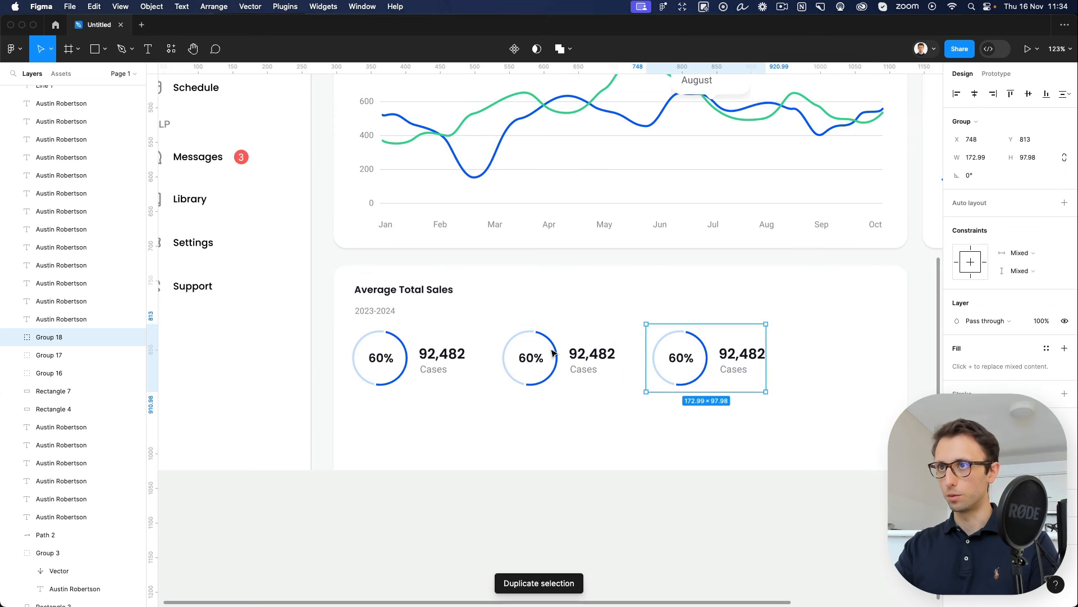
scroll(554, 352, "right", 3)
scroll(553, 353, "down", 2)
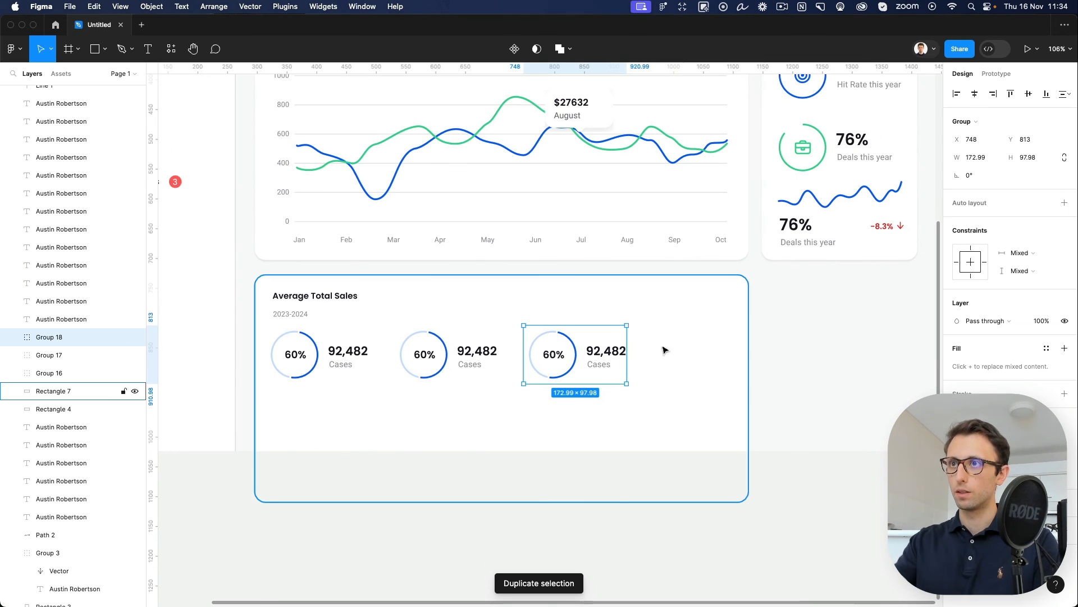
Step: Narrow the Average Total Sales panel to a width of 672
left_click(701, 375)
scroll(753, 368, "up", 3)
scroll(645, 479, "down", 2)
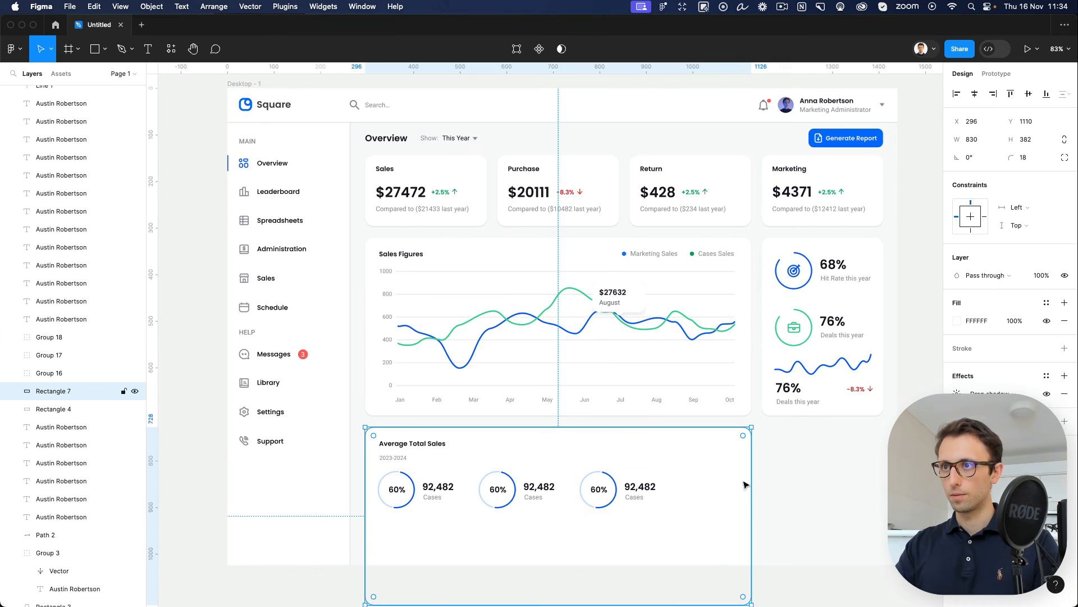
left_click_drag(752, 483, 678, 481)
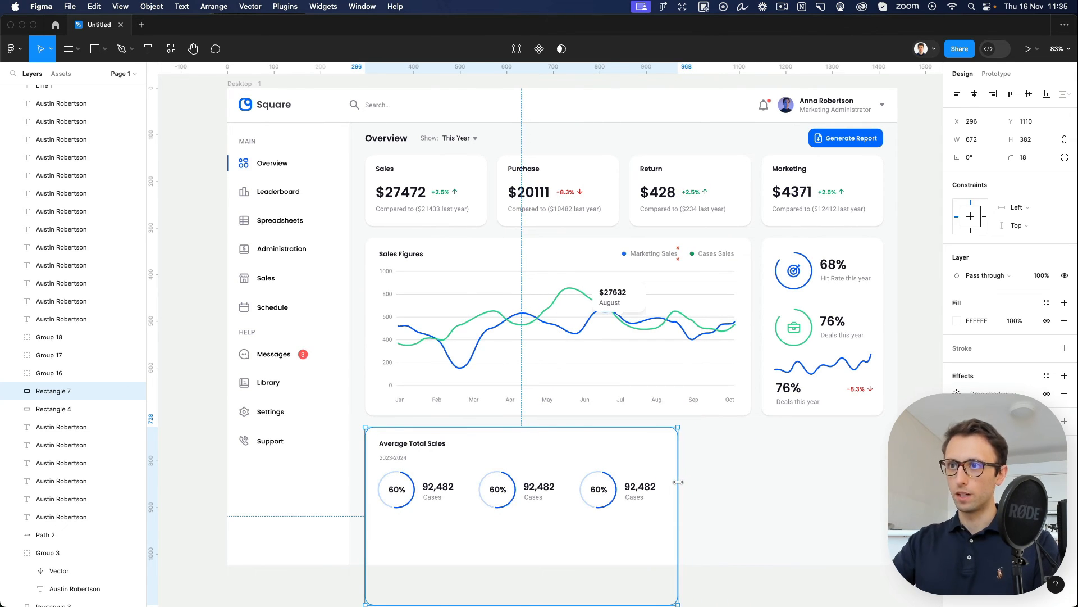
left_click(716, 456)
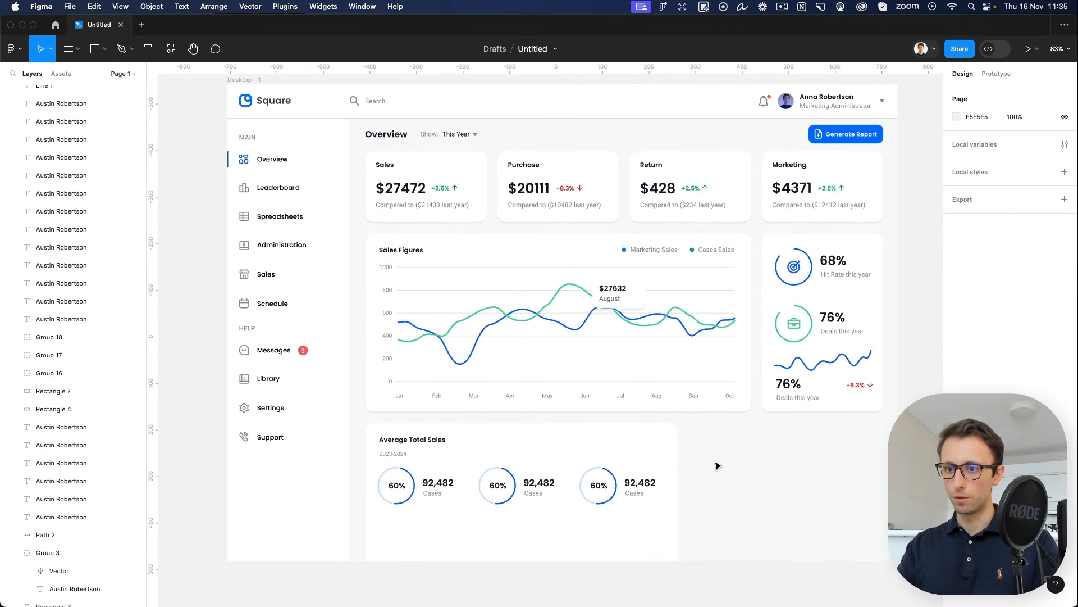
Step: Paste the info icon and Net sales explanatory note into the Average Total Sales panel below the rings
scroll(717, 465, "down", 2)
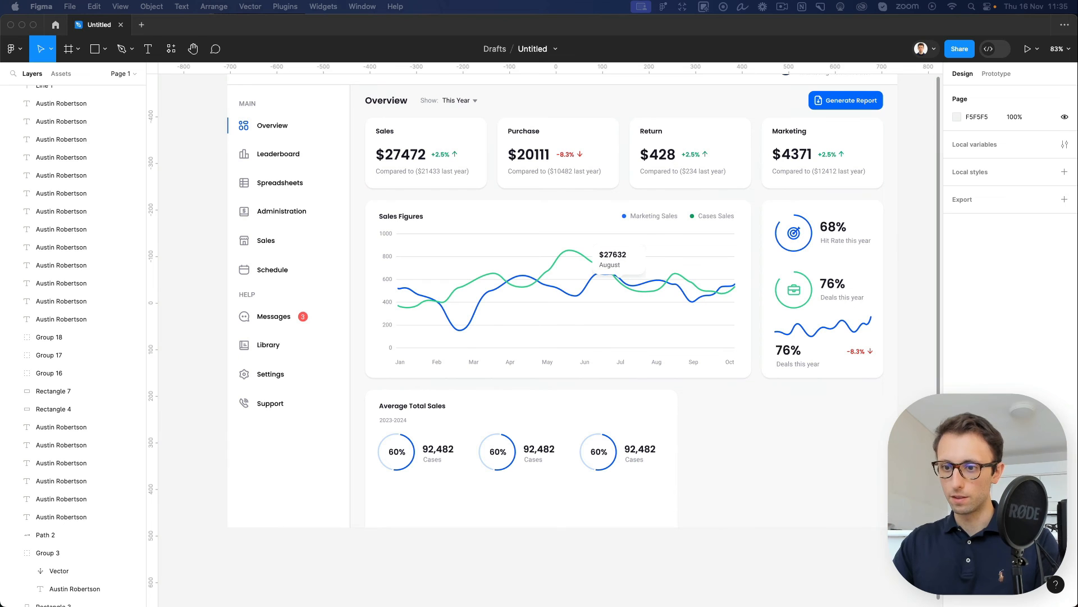
left_click(513, 482)
left_click(469, 486)
key("super+v")
left_click_drag(402, 191, 509, 505)
left_click(783, 485)
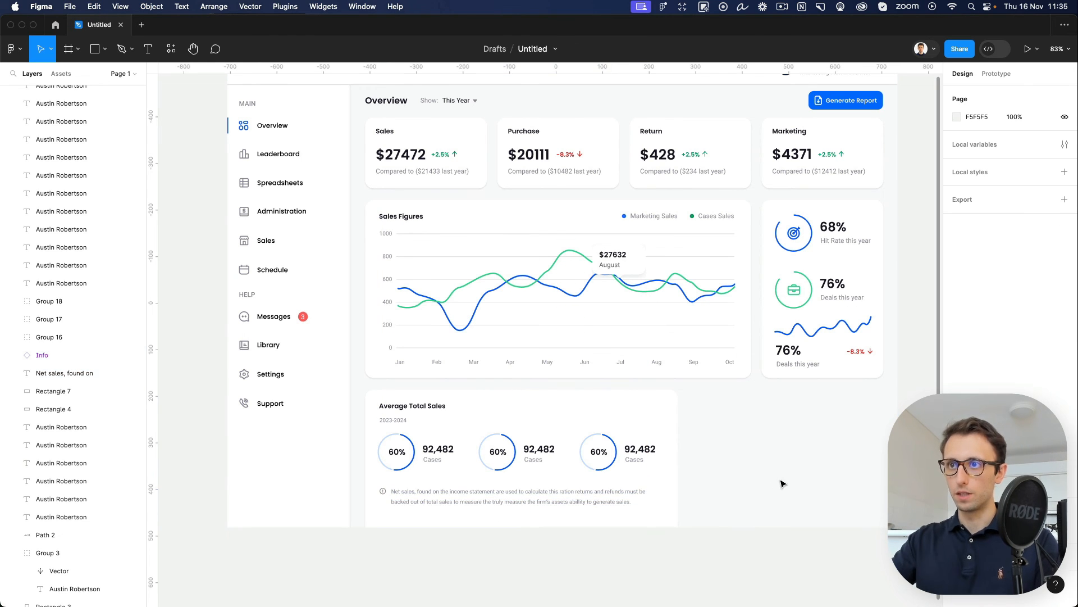
Step: Recolor both arcs of the middle Average Total Sales ring with the chart line's green, 3DD598
scroll(514, 440, "up", 5)
left_click(512, 447, "super")
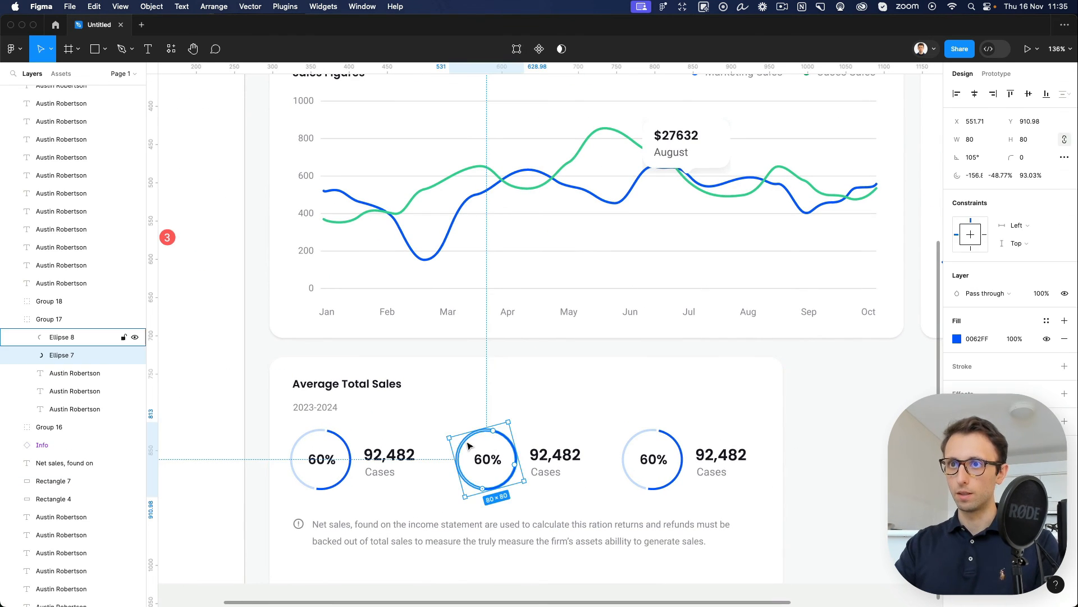
left_click(467, 443, "shift")
key("i")
left_click(509, 185)
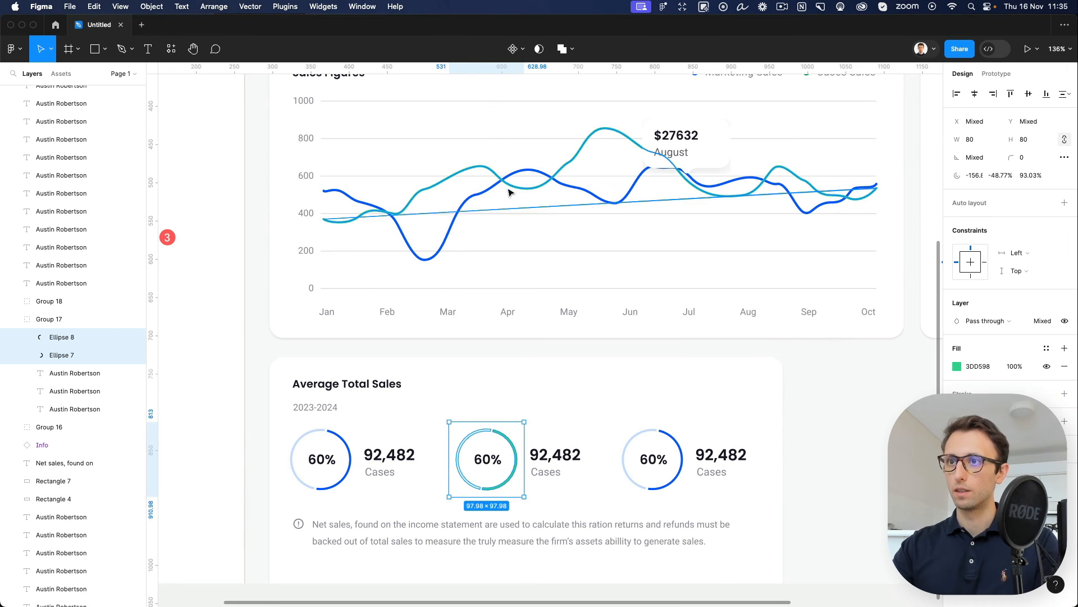
Step: Recolor both arcs of the third Average Total Sales ring to yellow-orange FFB800
left_click(631, 431, "super")
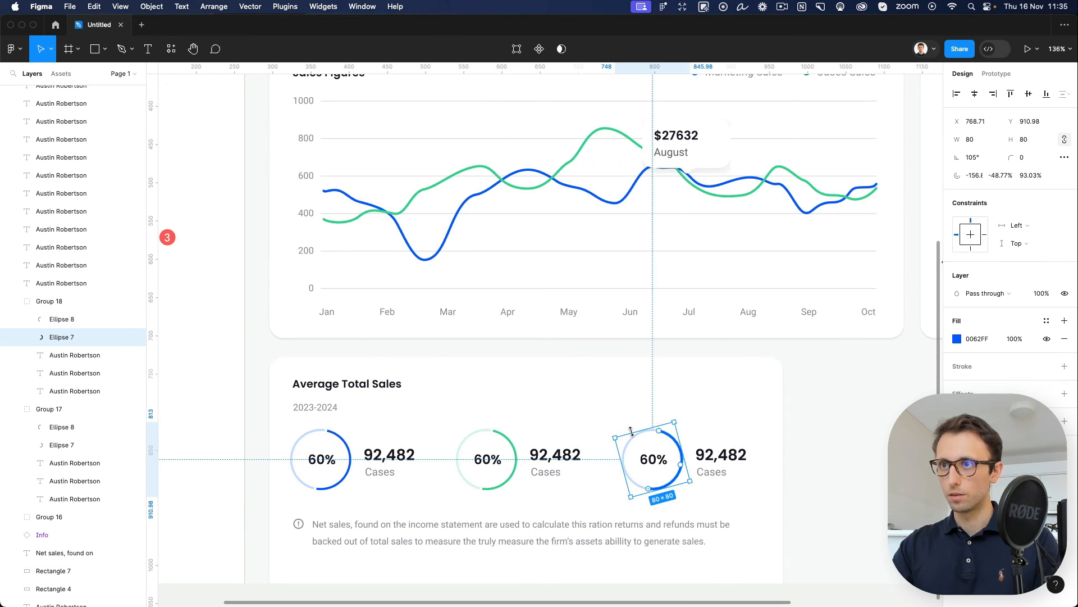
left_click(632, 432, "shift")
scroll(756, 175, "up", 3)
scroll(756, 174, "right", 2)
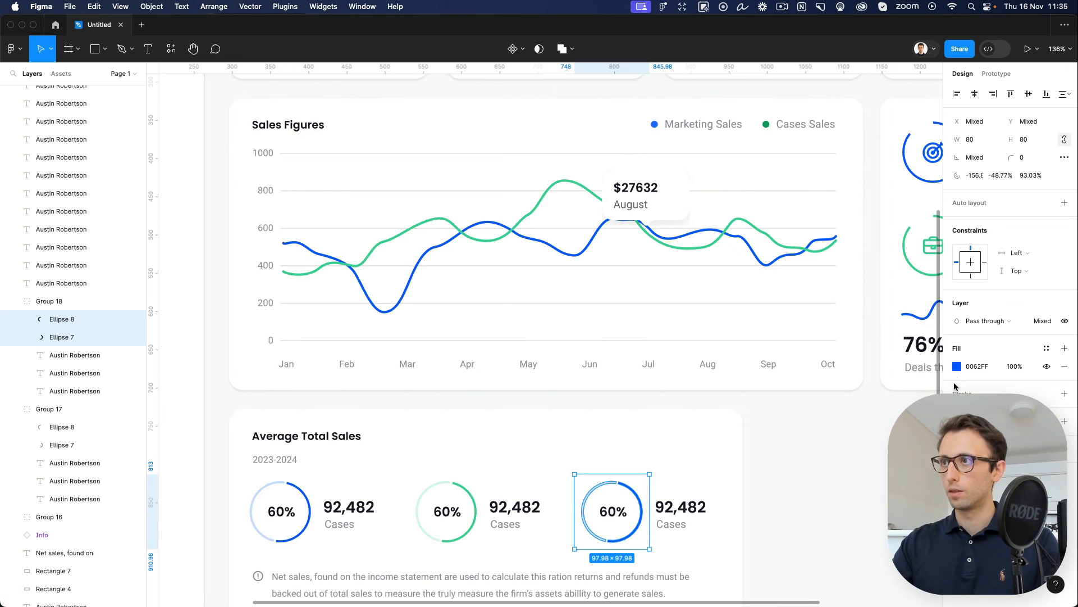
left_click(957, 366)
left_click_drag(855, 467, 849, 468)
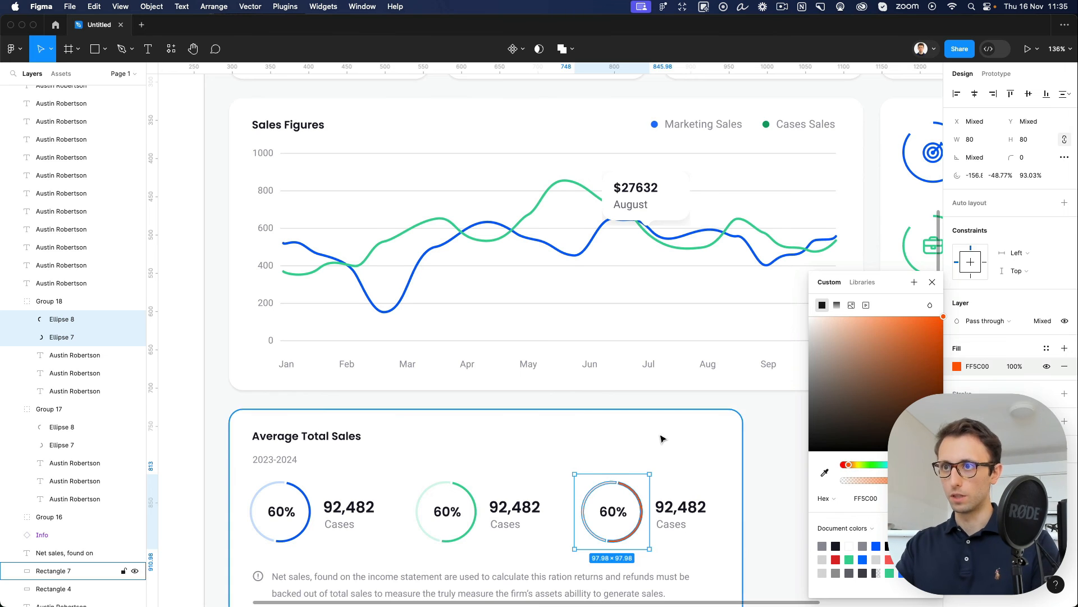
scroll(662, 450, "down", 5)
scroll(661, 437, "down", 3)
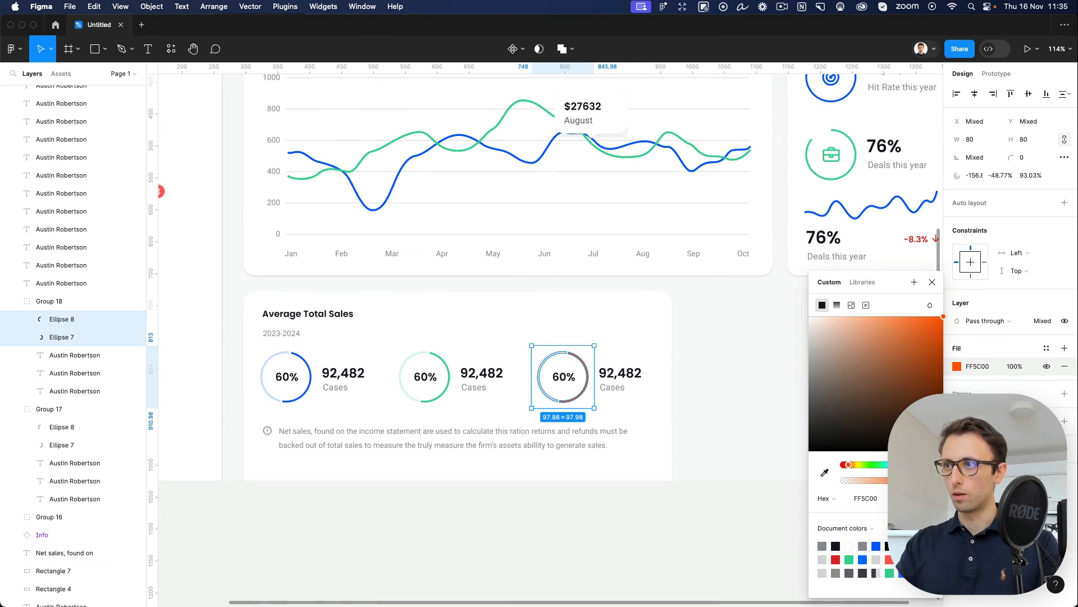
left_click(919, 464)
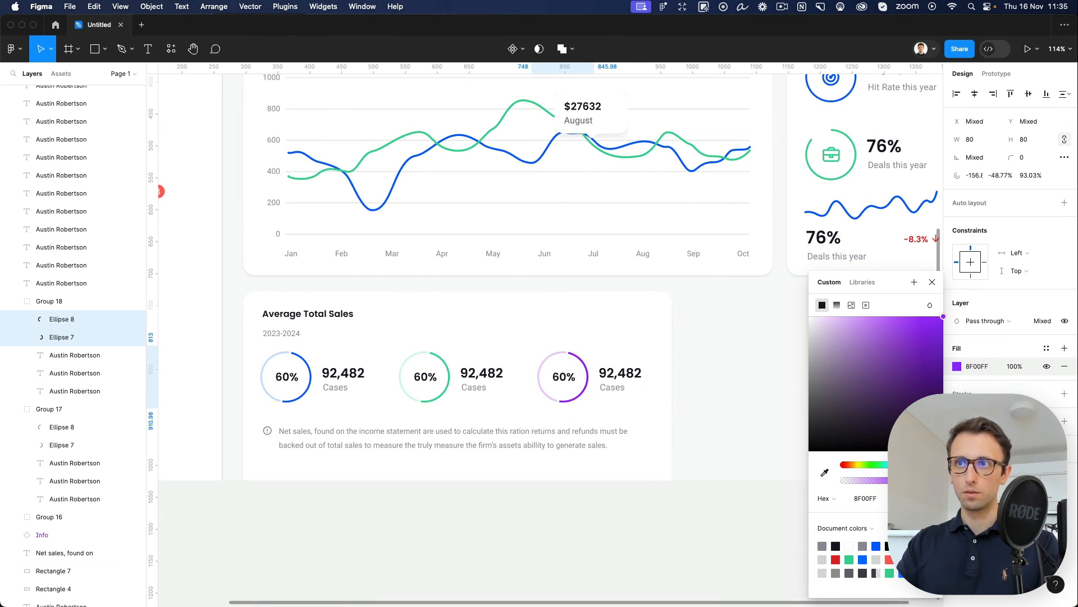
left_click_drag(911, 465, 854, 469)
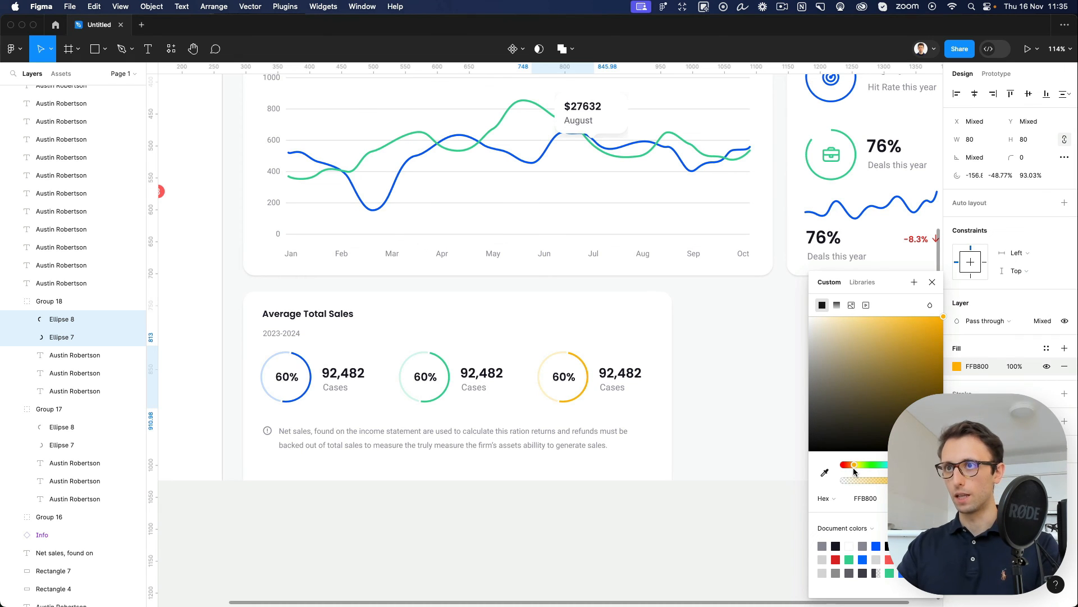
left_click(725, 413)
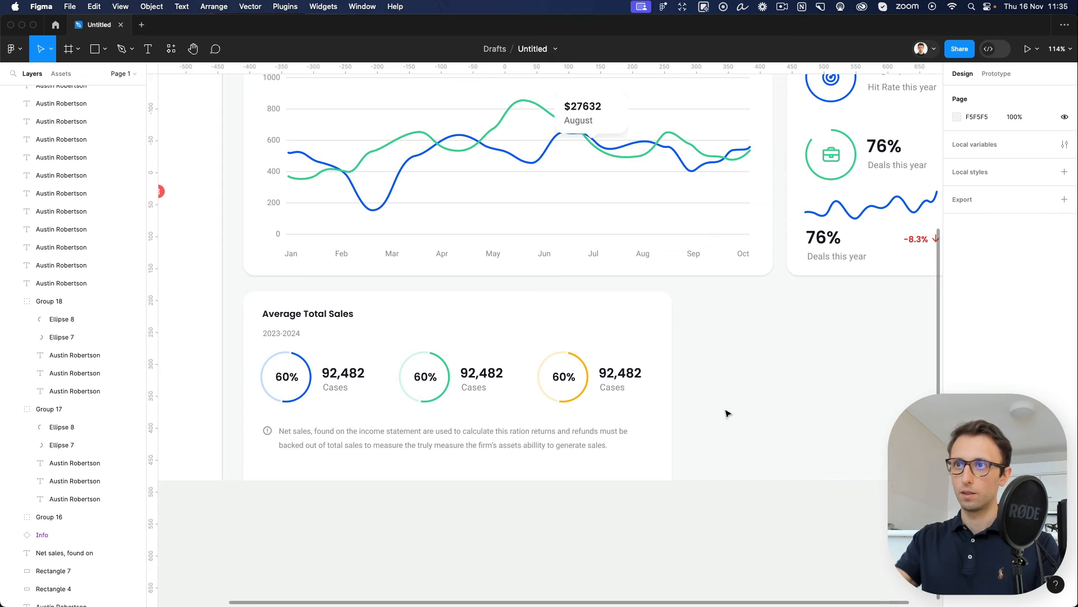
Step: Duplicate the Average Total Sales panel background with its title and 2023-2024 label, placing the copy beside the original
scroll(724, 412, "down", 5)
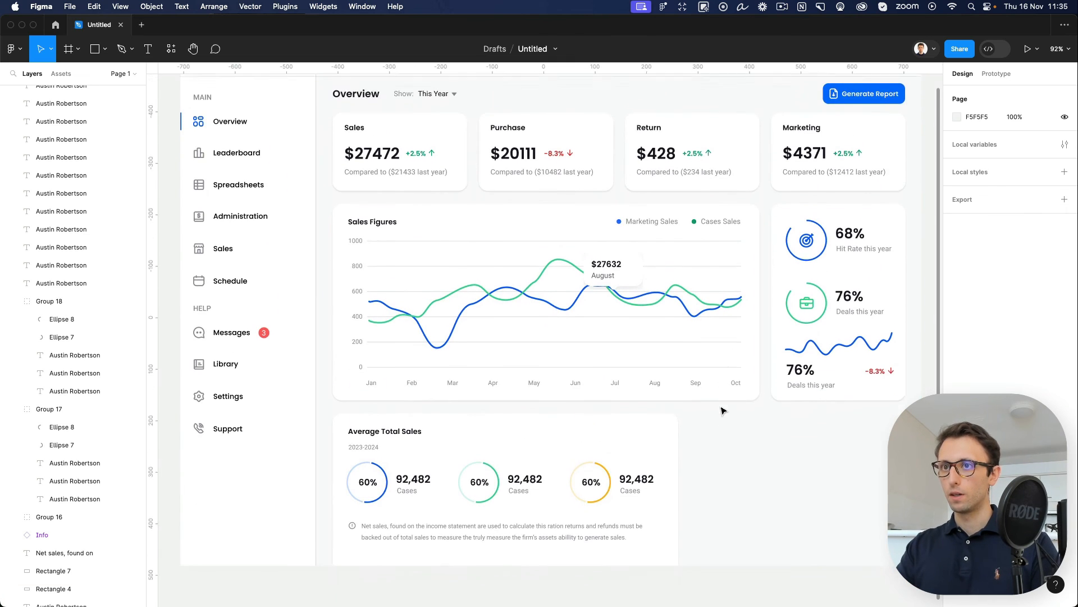
left_click(346, 382)
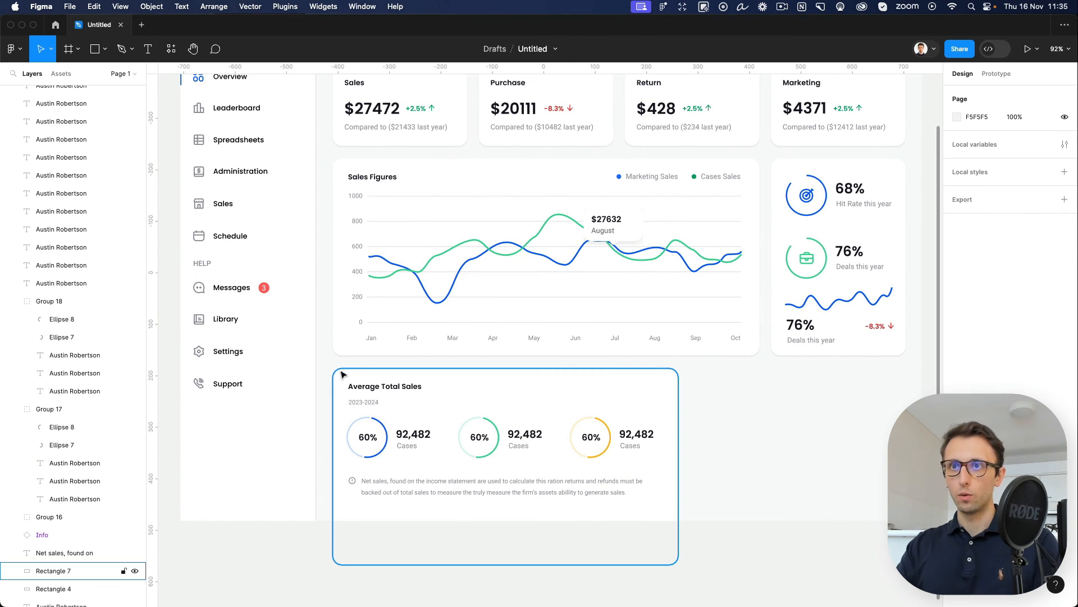
left_click_drag(325, 366, 729, 393)
left_click(370, 400, "shift")
scroll(725, 392, "right", 5)
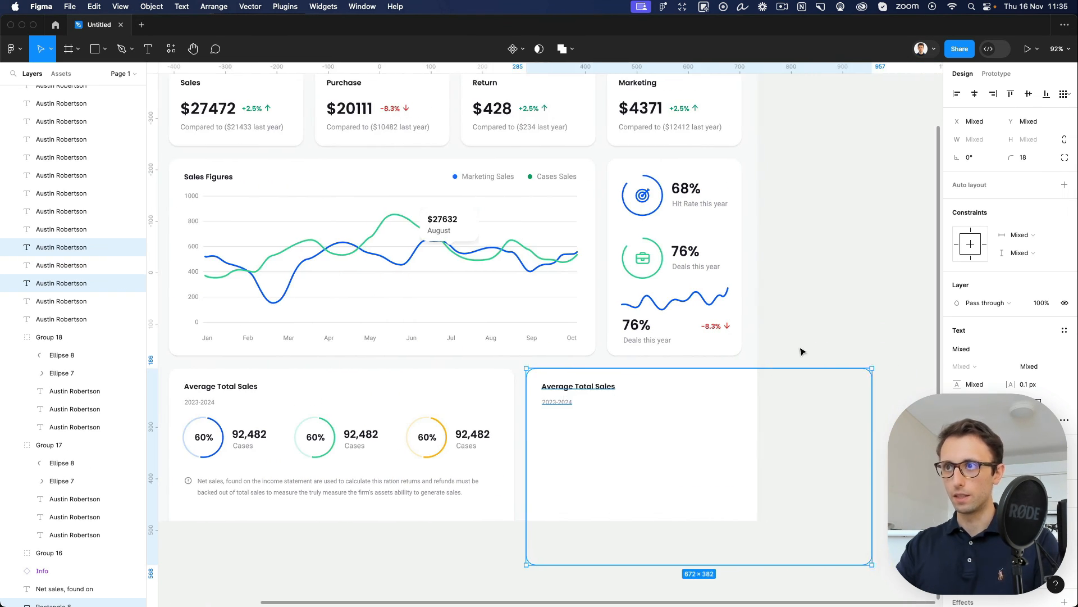
Step: Narrow the duplicated panel to a width of 419 so it ends level with the side ring panel above
left_click(802, 349)
left_click(814, 398)
left_click_drag(872, 395, 742, 387)
left_click(816, 394)
Step: Copy the six Sales Figures gridlines with their 0–1000 labels into the new panel below its 2023-2024 label
scroll(225, 236, "up", 3)
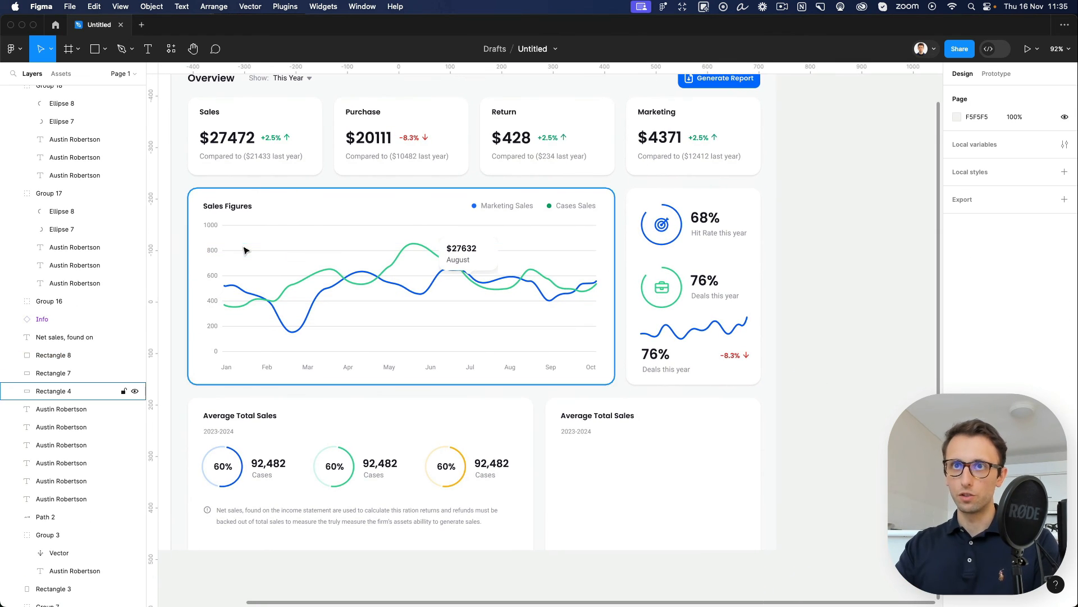
left_click(212, 227)
left_click(216, 256, "shift")
left_click(217, 278, "shift")
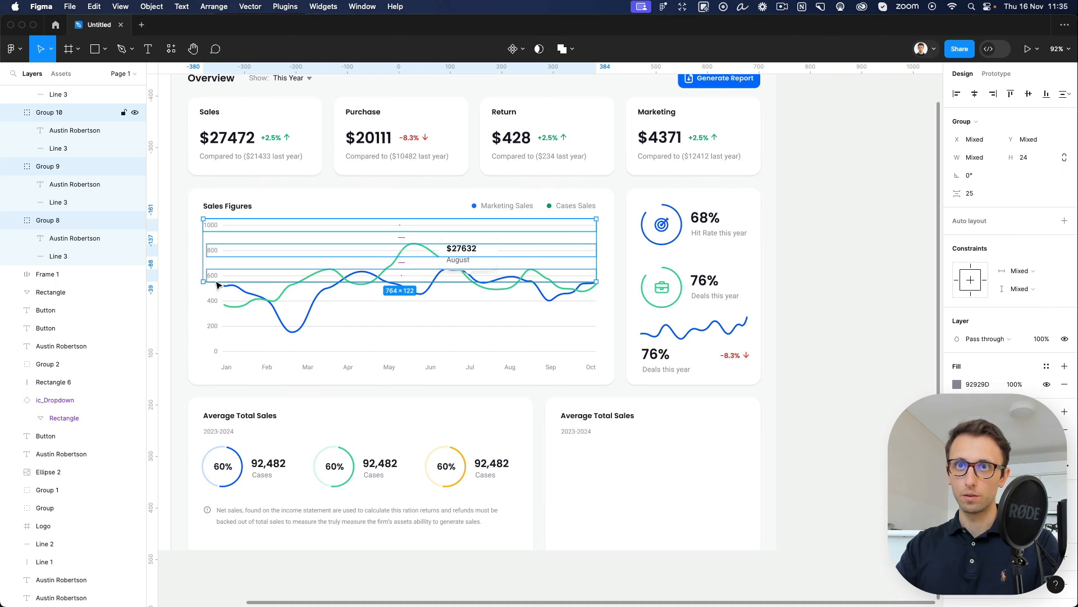
left_click(218, 304, "shift")
left_click(219, 329, "shift")
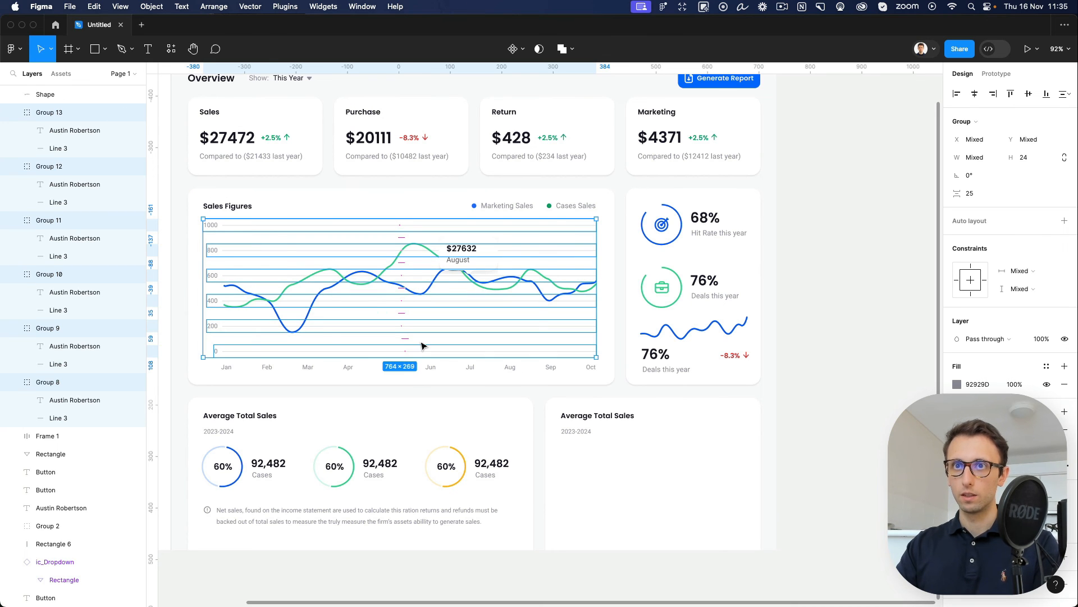
scroll(506, 365, "down", 2)
scroll(505, 366, "right", 8)
left_click(561, 390)
scroll(516, 369, "up", 5)
key("super+v")
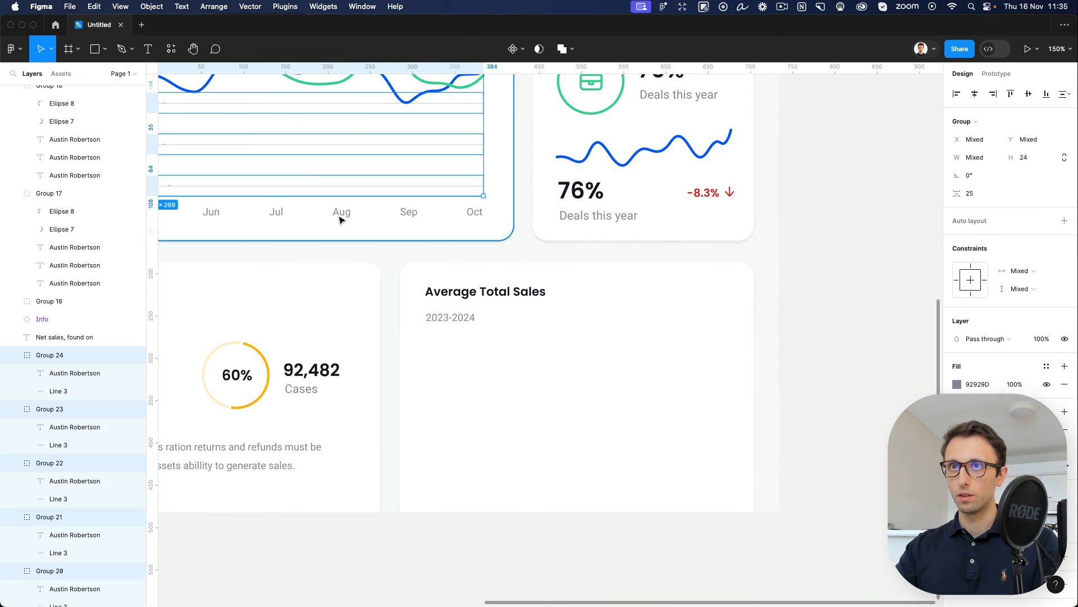
left_click_drag(316, 184, 633, 444)
left_click_drag(382, 338, 485, 372)
scroll(486, 374, "down", 3)
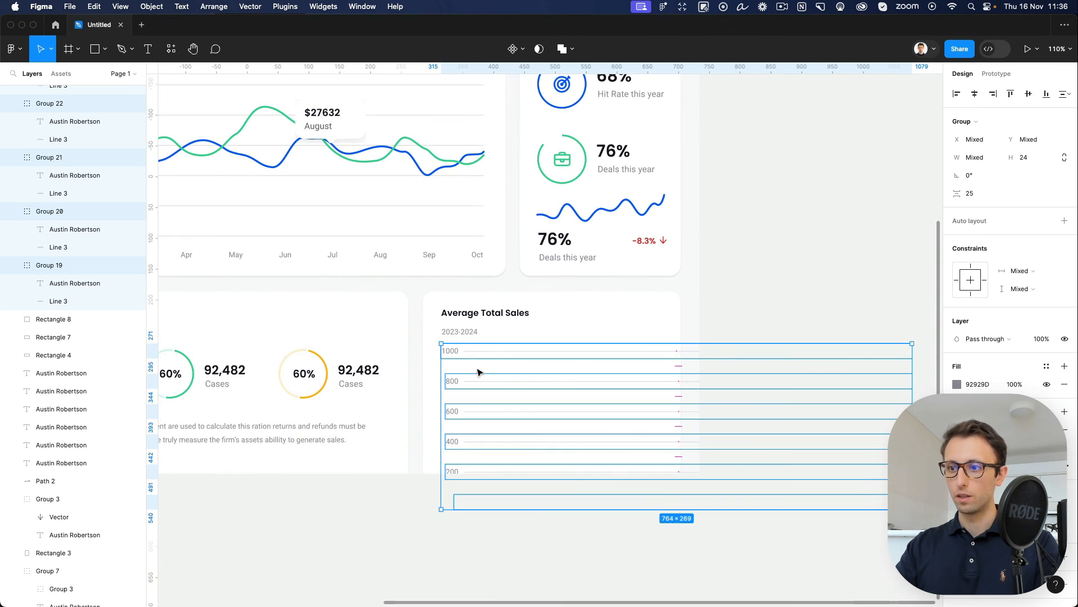
Step: Compress the copied gridlines and labels vertically to a total height of about 178
scroll(466, 364, "down", 1)
scroll(467, 363, "right", 1)
left_click_drag(843, 490, 826, 434)
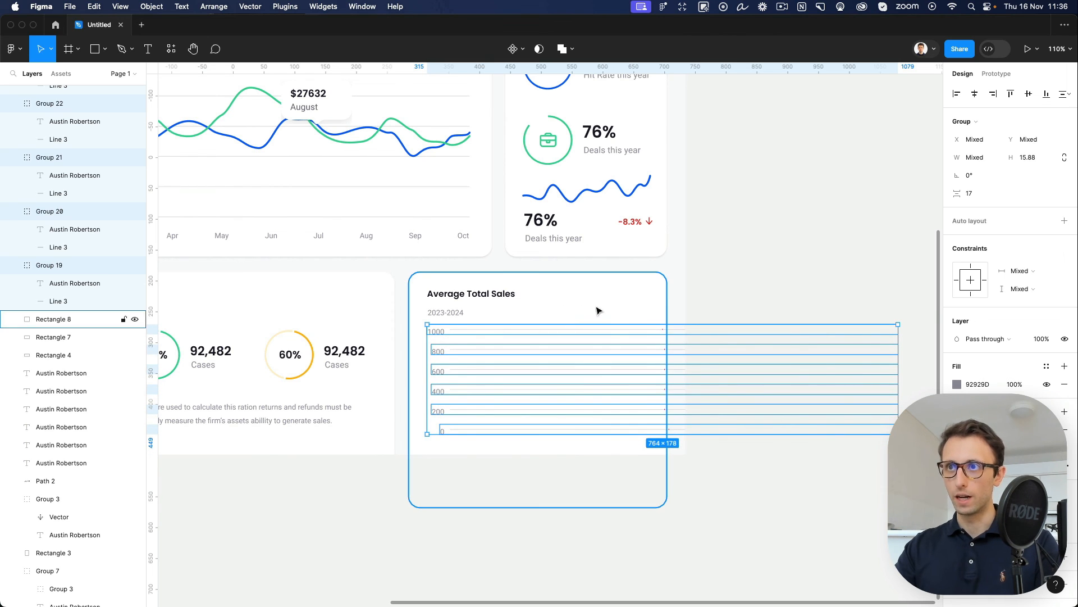
left_click(790, 312)
Step: Shorten all six copied gridlines to a width of 329 so they fit inside the new panel
left_click_drag(677, 312, 693, 475)
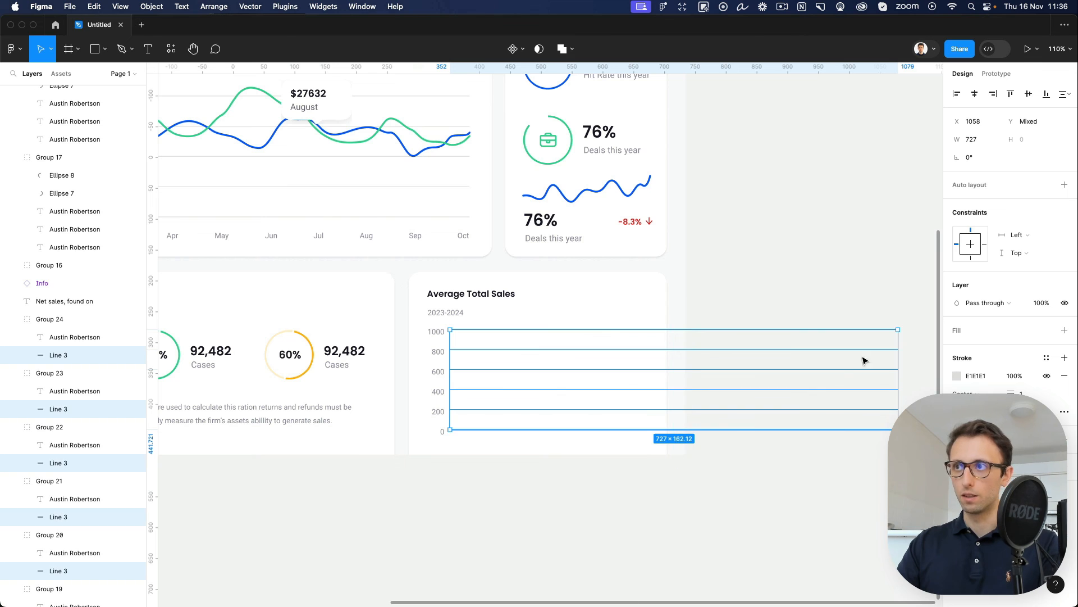
left_click_drag(898, 362, 654, 351)
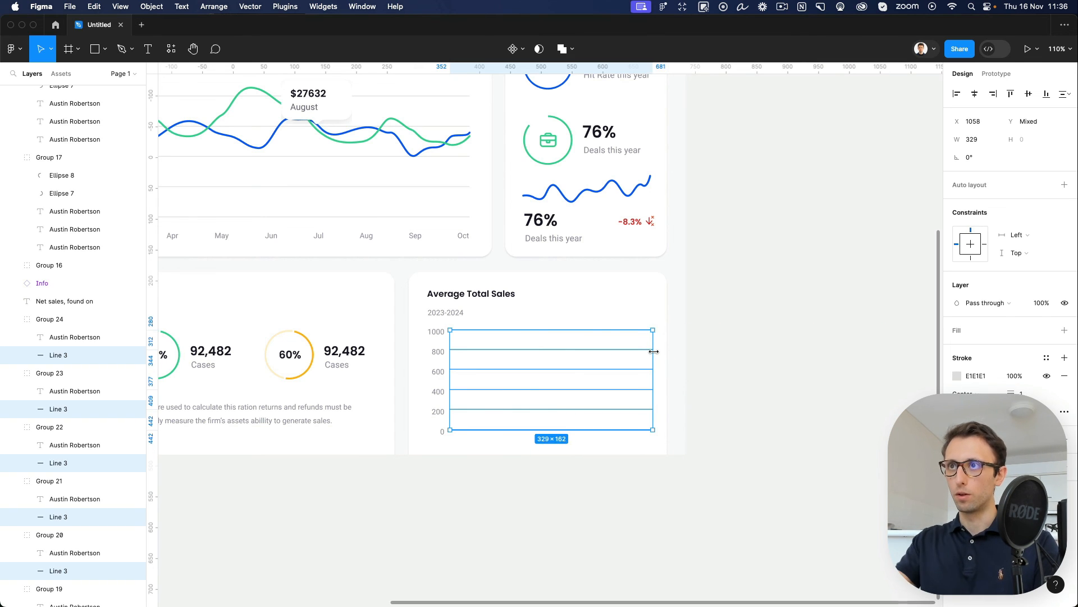
left_click(710, 335)
scroll(710, 320, "left", 5)
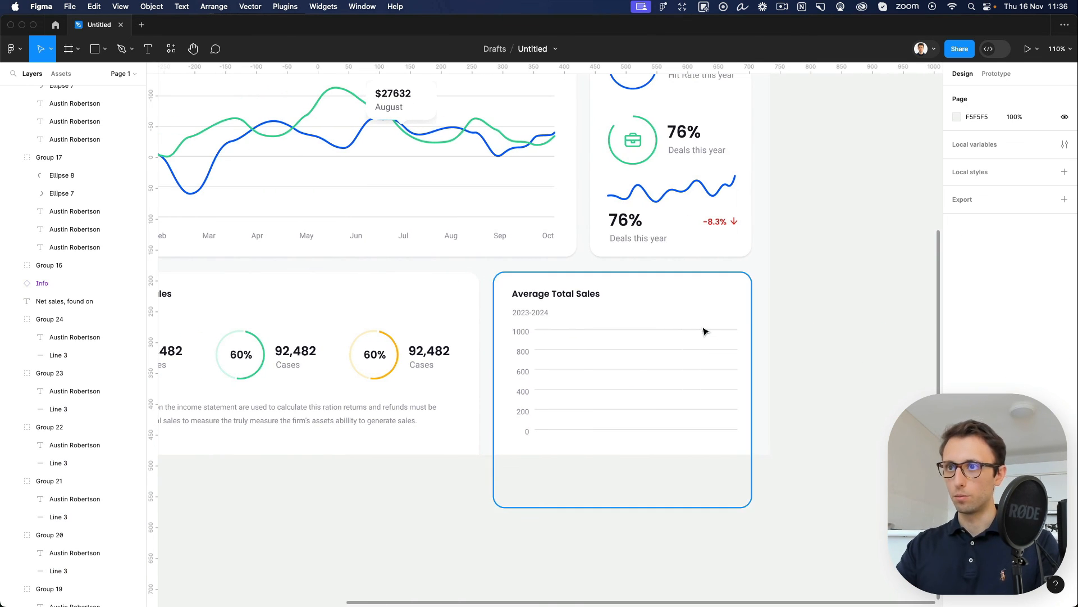
Step: Nudge the six axis labels from 0 to 1000 slightly upward to align them with their gridlines
left_click(527, 431)
left_click(523, 412, "shift")
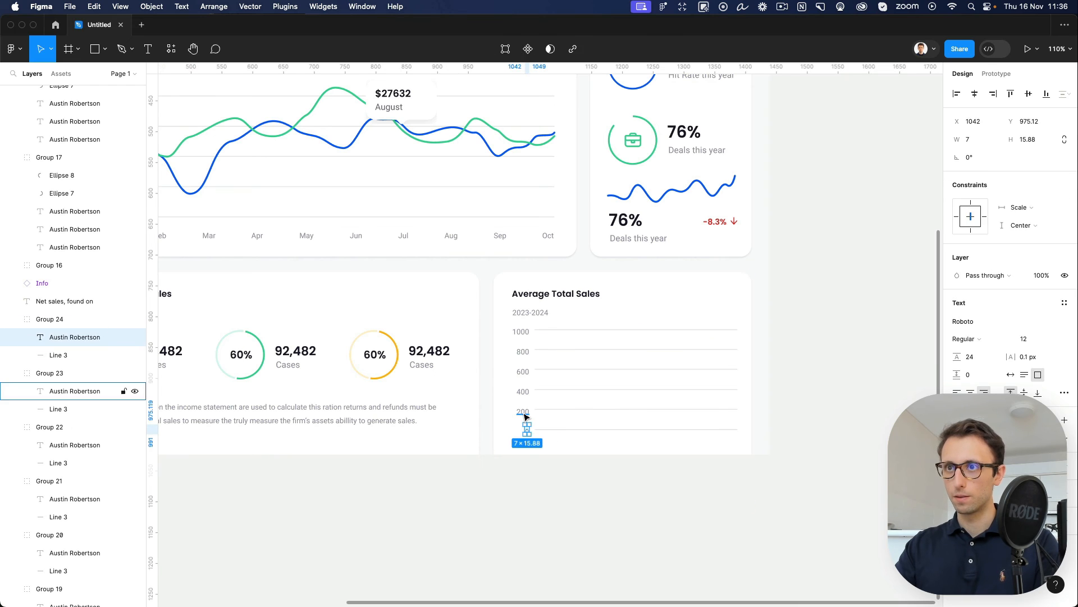
left_click(522, 392, "shift")
left_click(522, 372, "shift")
left_click(523, 353, "shift")
left_click(522, 332, "shift")
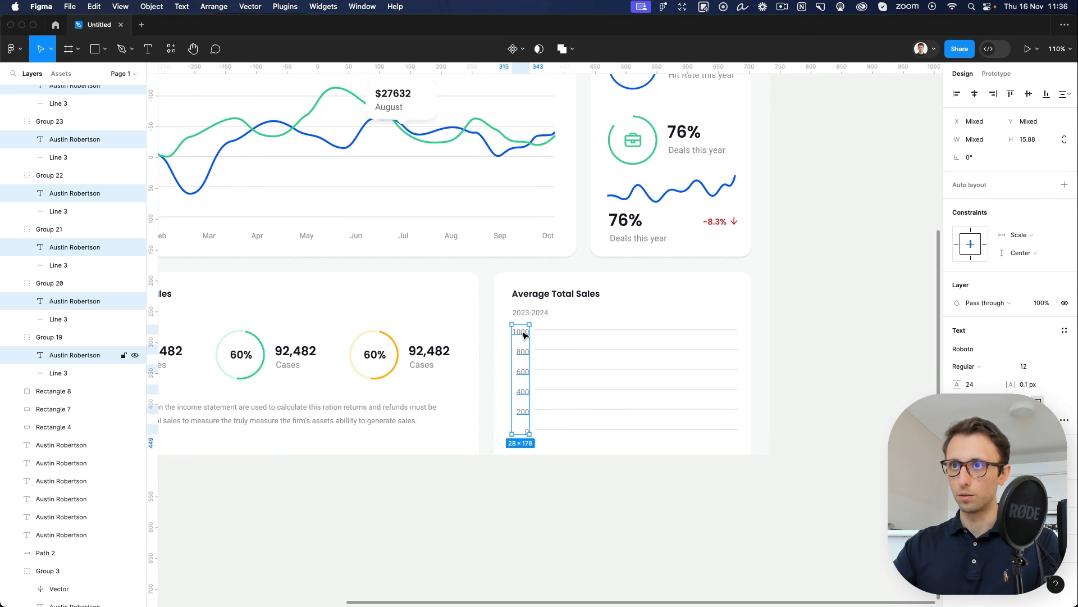
key("Up")
key("Up")
key("Up")
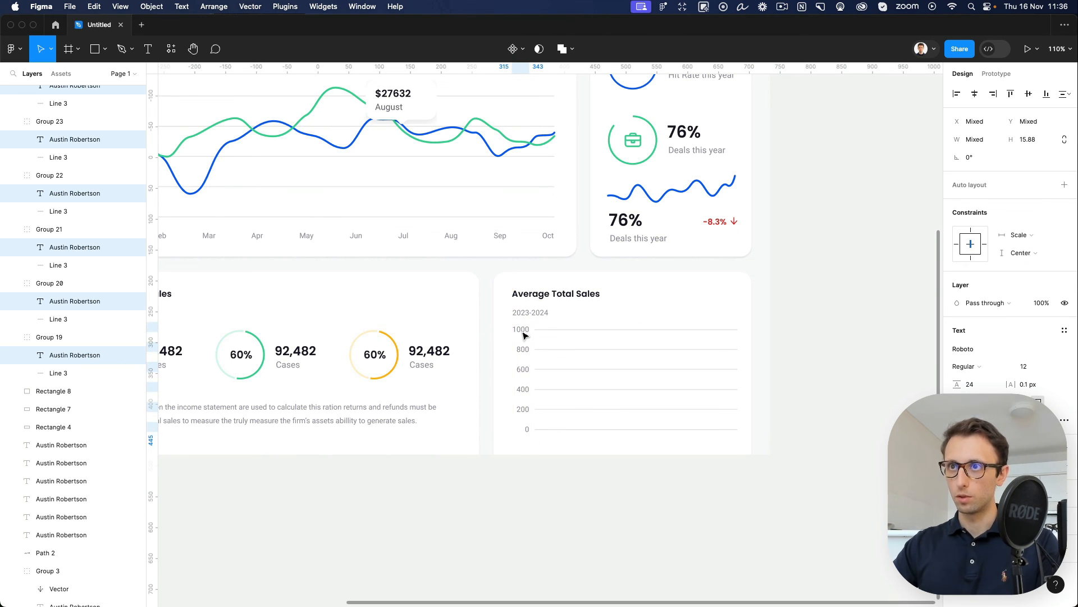
left_click(746, 331)
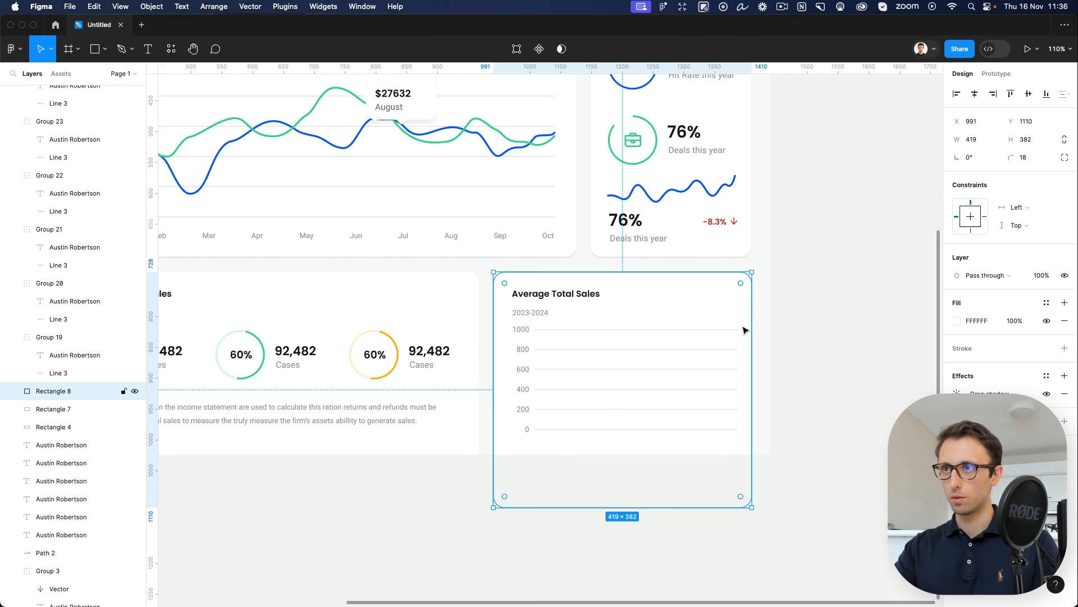
left_click(859, 363)
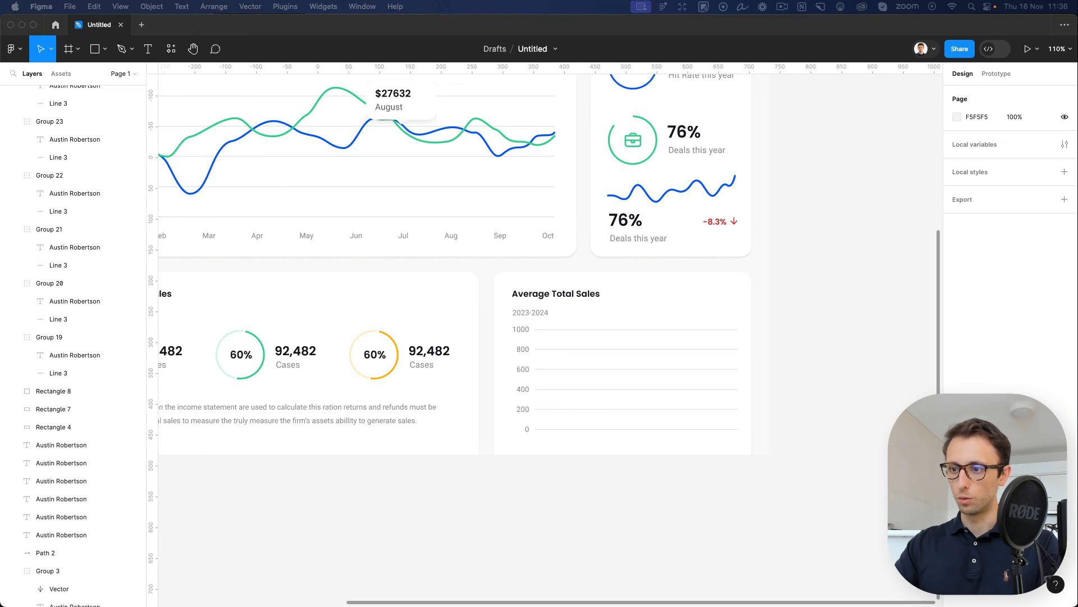
Step: Paste the green and blue rounded bars onto the new chart's zero line and bring them forward in the layer order
left_click(564, 366)
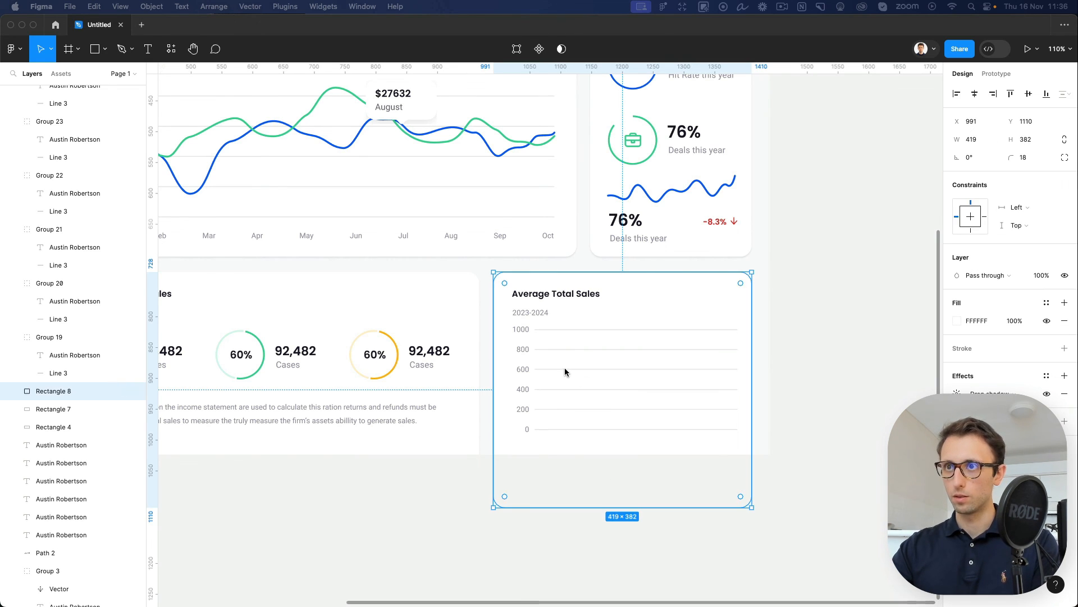
double_click(565, 367)
scroll(565, 369, "up", 5)
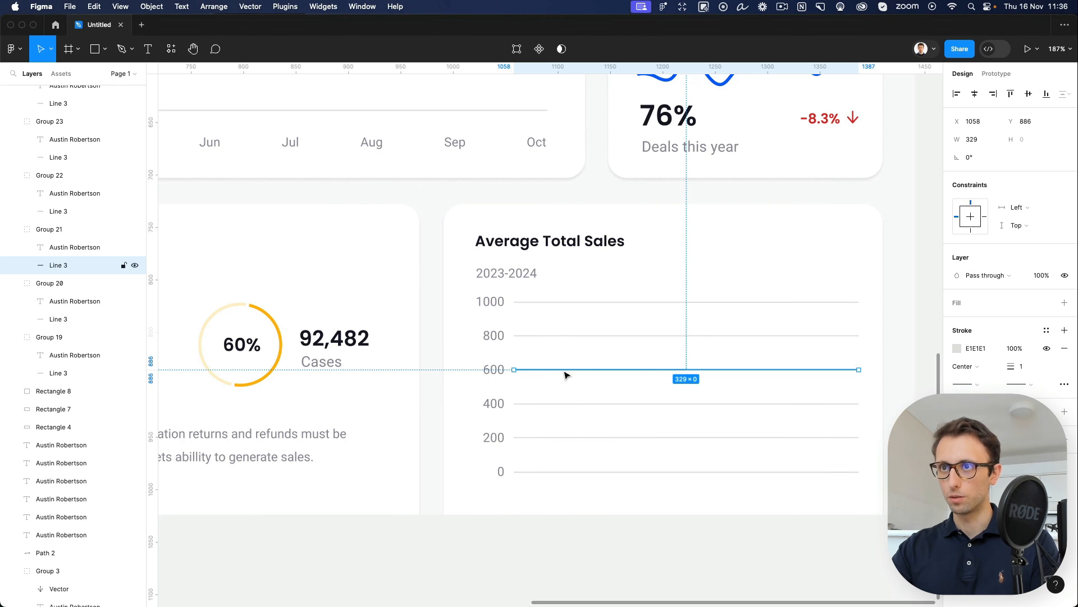
key("super+v")
left_click_drag(503, 446, 555, 422)
scroll(555, 423, "up", 8)
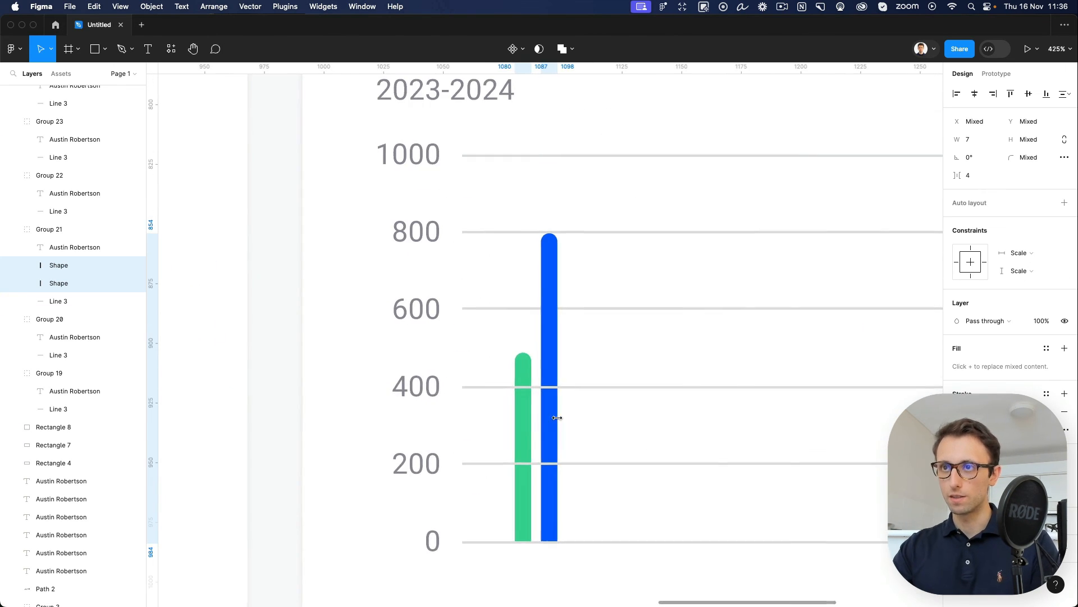
key("super+bracketright")
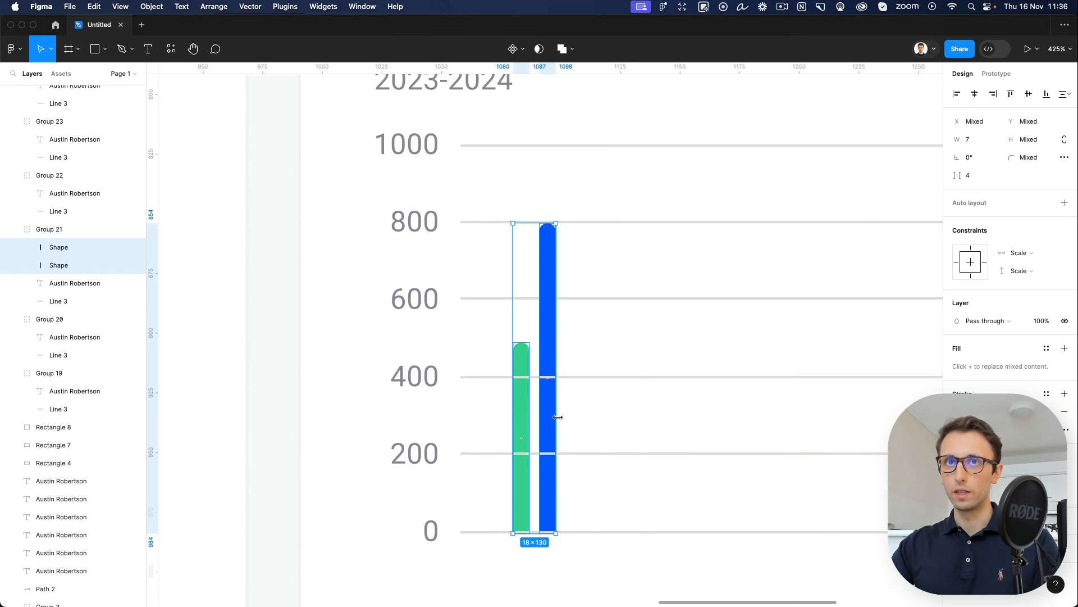
Step: Move the green and blue bars out of the gridline group, bring them in front of all the gridlines, and group the two bars
left_click_drag(79, 245, 63, 428)
key("super+bracketright")
key("super+bracketright")
key("super+bracketright")
key("super+bracketright")
key("super+bracketright")
key("super+bracketright")
key("super+bracketright")
key("super+bracketright")
key("super+bracketright")
key("super+bracketright")
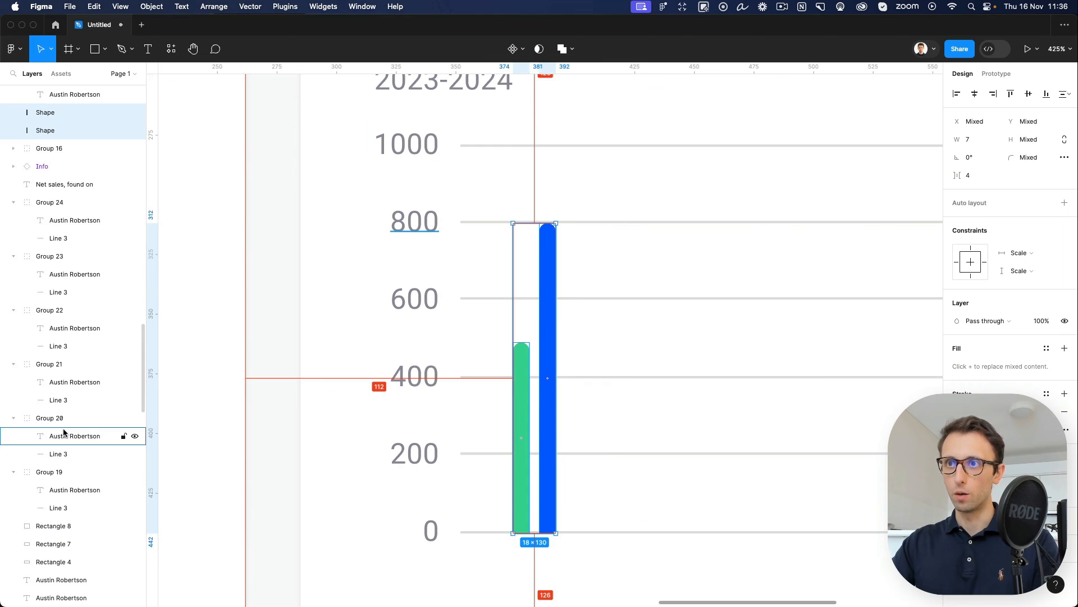
key("super+bracketright")
key("super+bracketright")
key("super+bracketright")
key("super+bracketright")
key("super+bracketright")
key("super+bracketright")
key("super+bracketright")
key("super+bracketright")
key("super+bracketright")
key("super+bracketright")
key("super+bracketright")
key("super+bracketright")
key("super+bracketright")
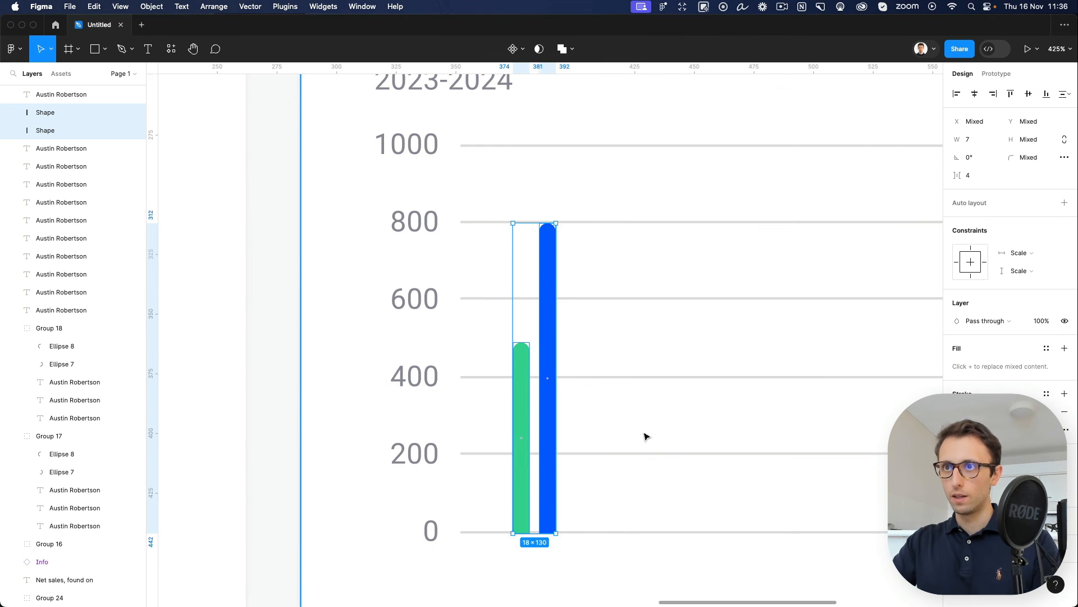
key("super+g")
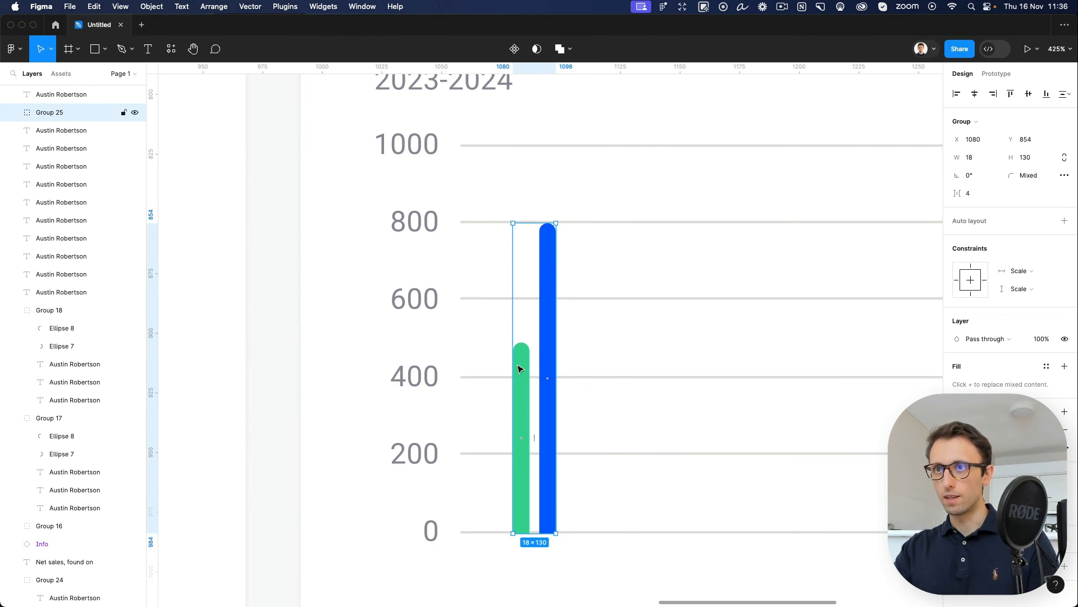
Step: Try out a blue 13 × 79 rectangle with only its top corners rounded beside the bars, and delete it
key("r")
left_click_drag(611, 276, 642, 464)
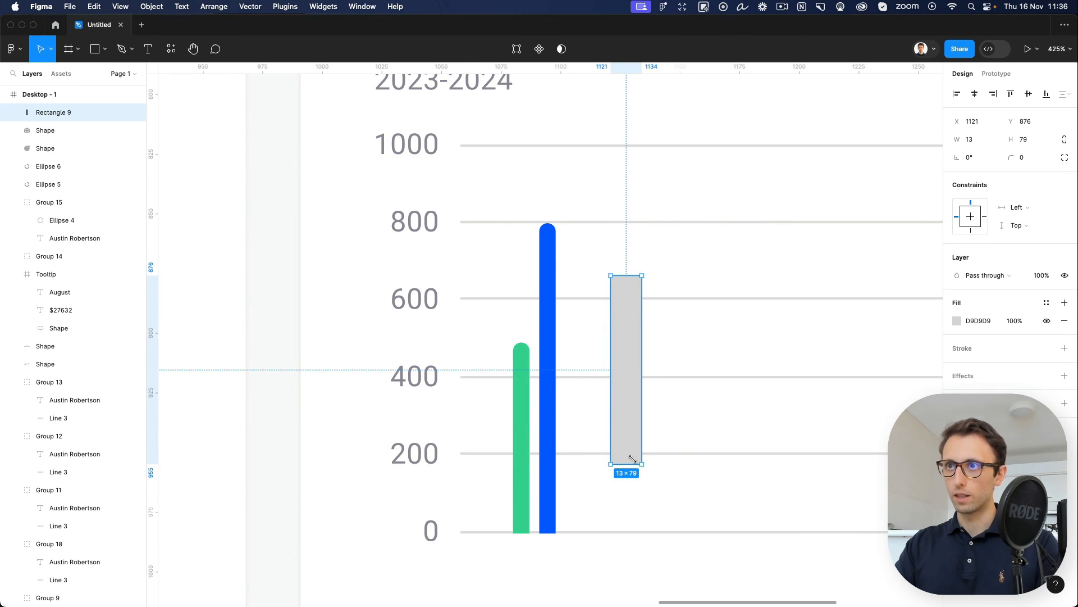
left_click(546, 427)
double_click(622, 304)
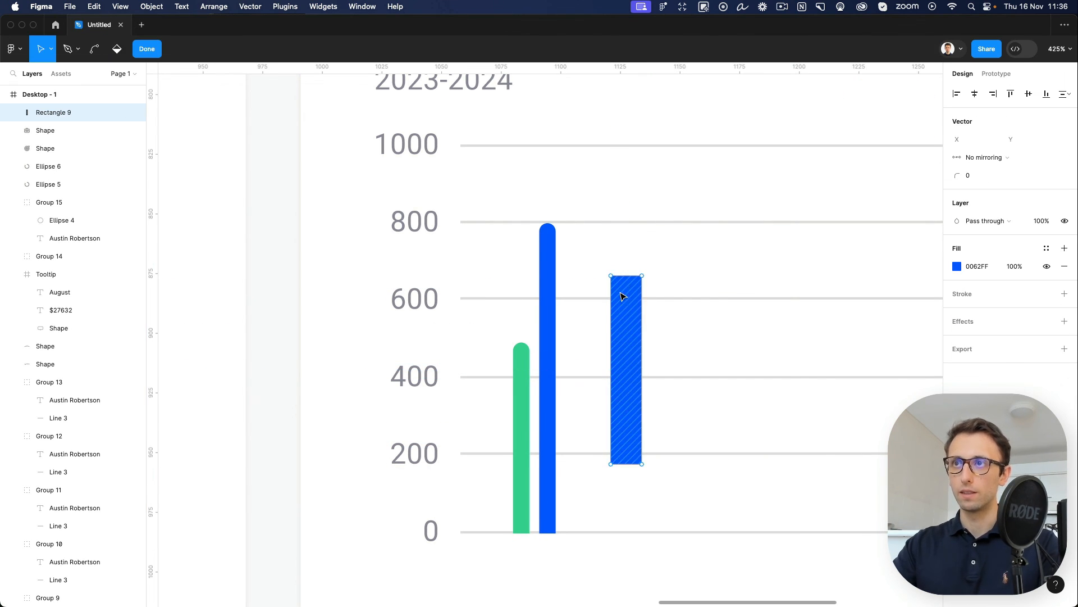
left_click_drag(579, 244, 717, 303)
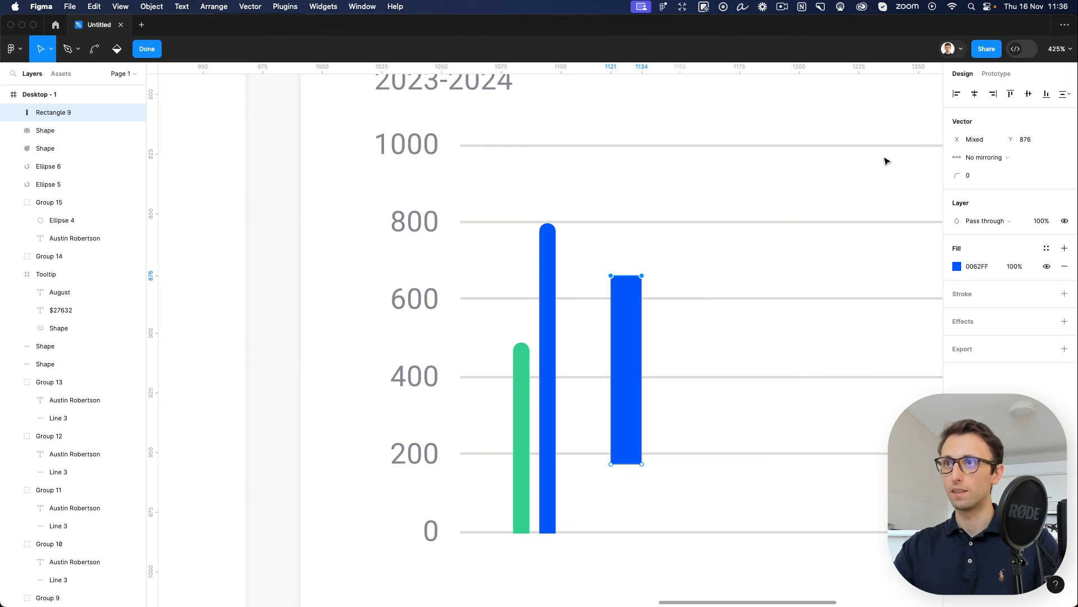
left_click_drag(957, 176, 600, 159)
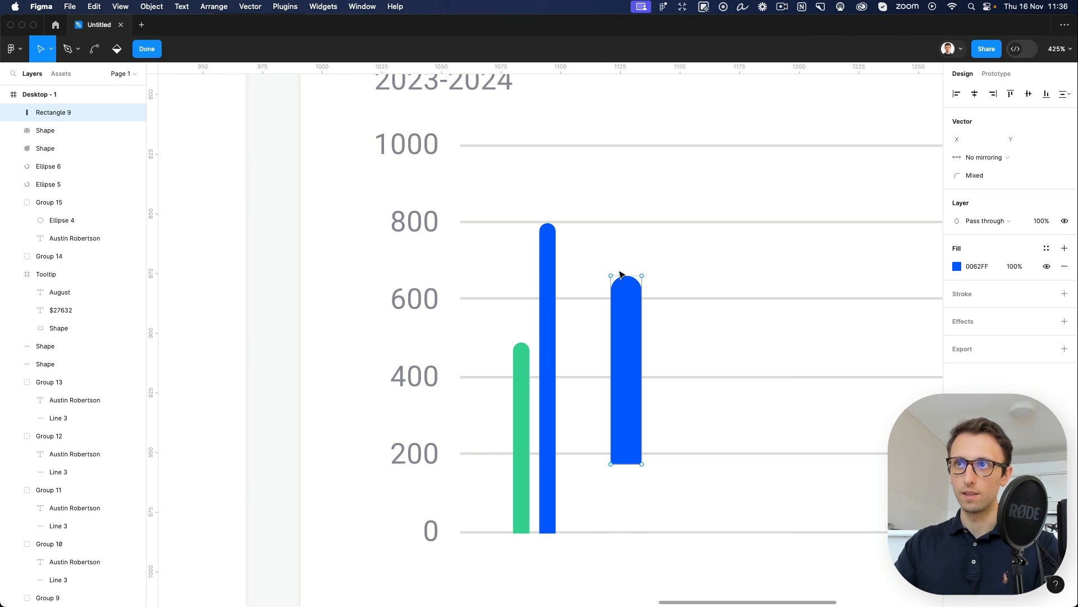
key("Escape")
key("Delete")
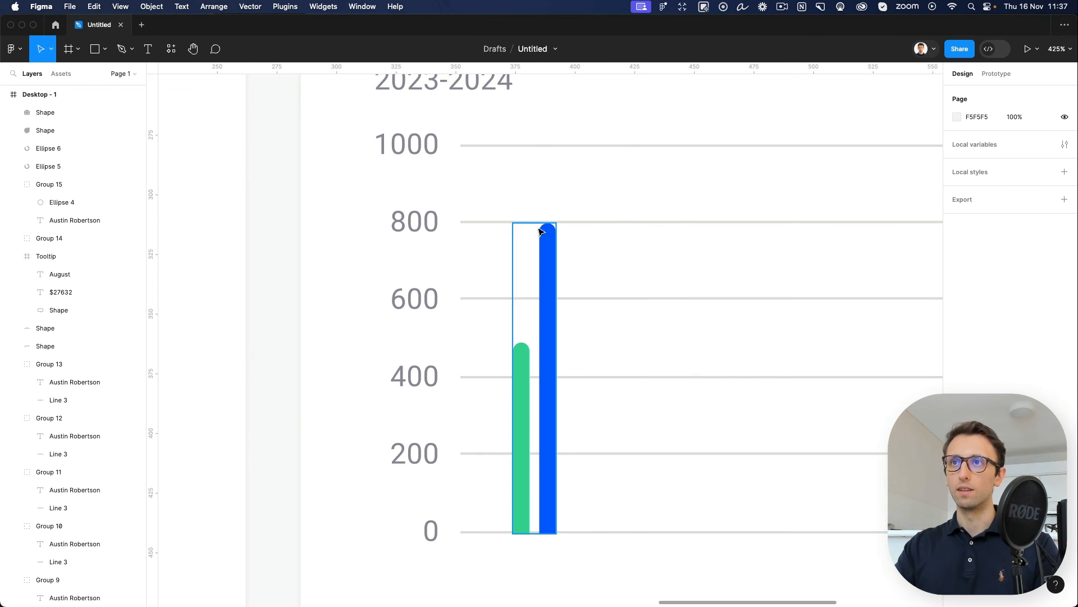
Step: Duplicate the green and blue bar pair five times along the zero line to fill the chart's width
scroll(549, 240, "down", 5)
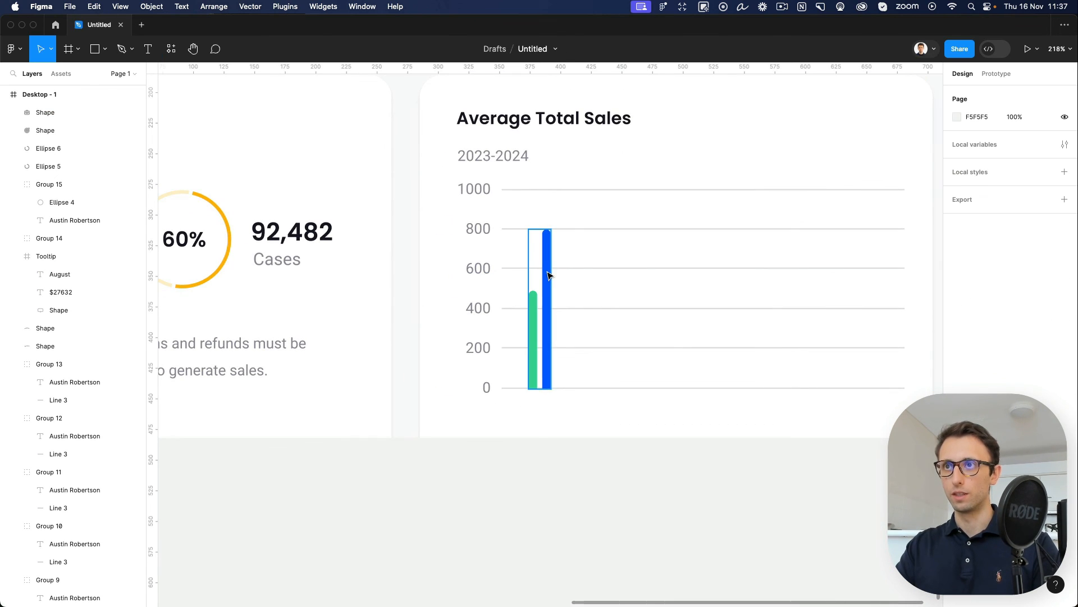
left_click_drag(548, 272, 618, 273)
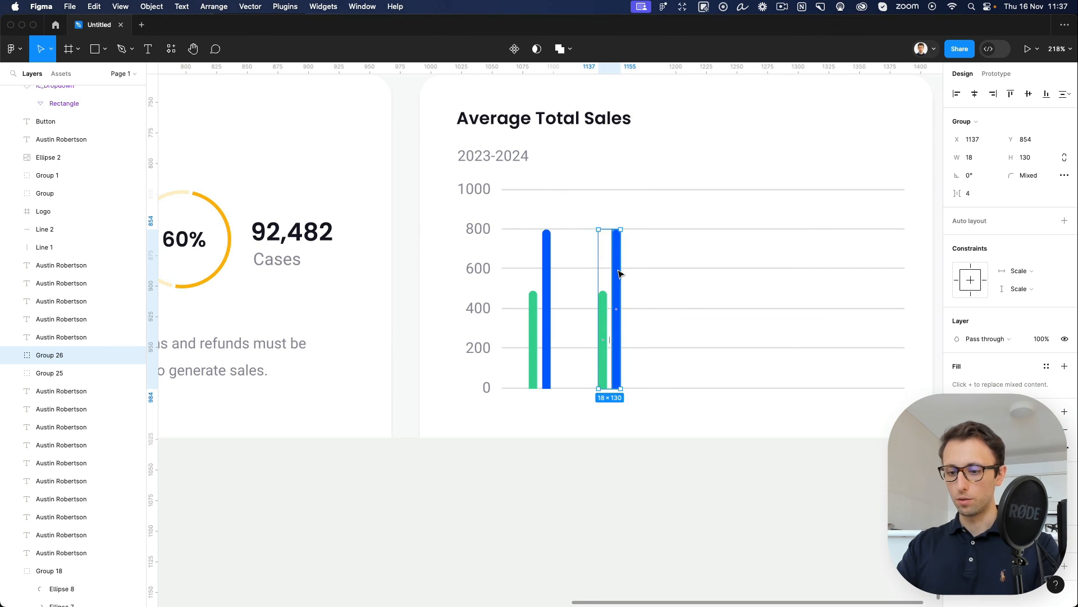
key("super+d")
key("super+d")
key("super+d")
key("super+d")
scroll(706, 265, "right", 1)
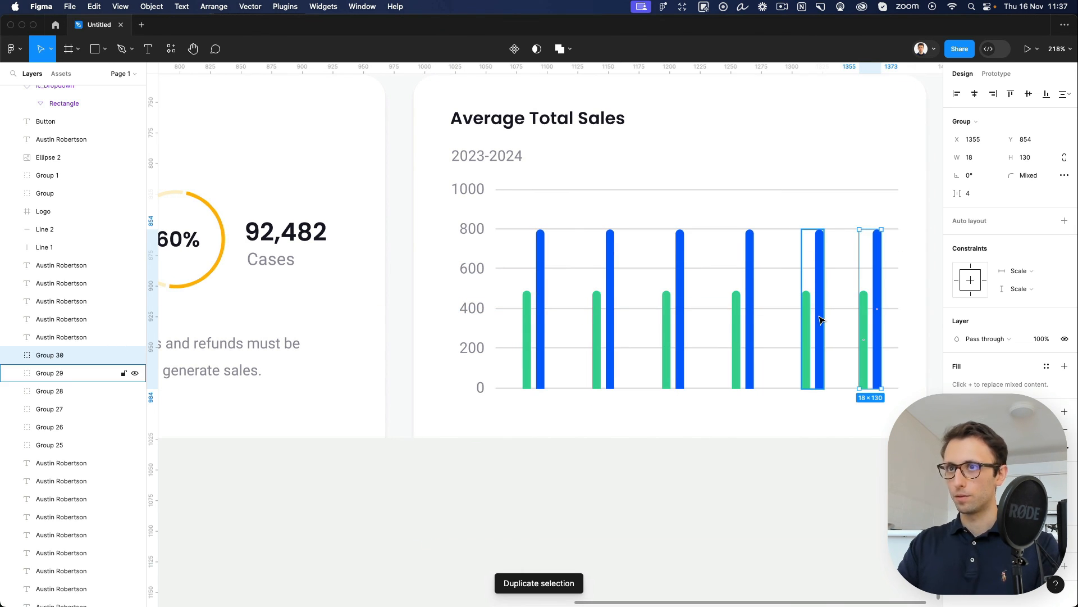
Step: Distribute the six bar pairs with equal horizontal spacing and nudge them left to centre them on the gridlines
left_click(79, 437, "shift")
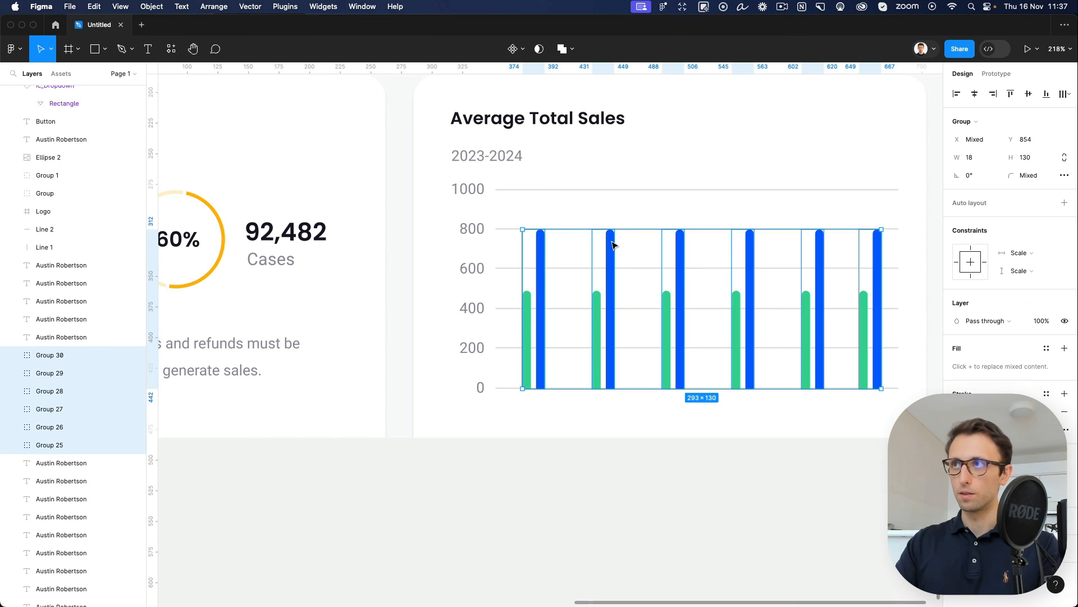
left_click(1066, 94)
left_click(988, 142)
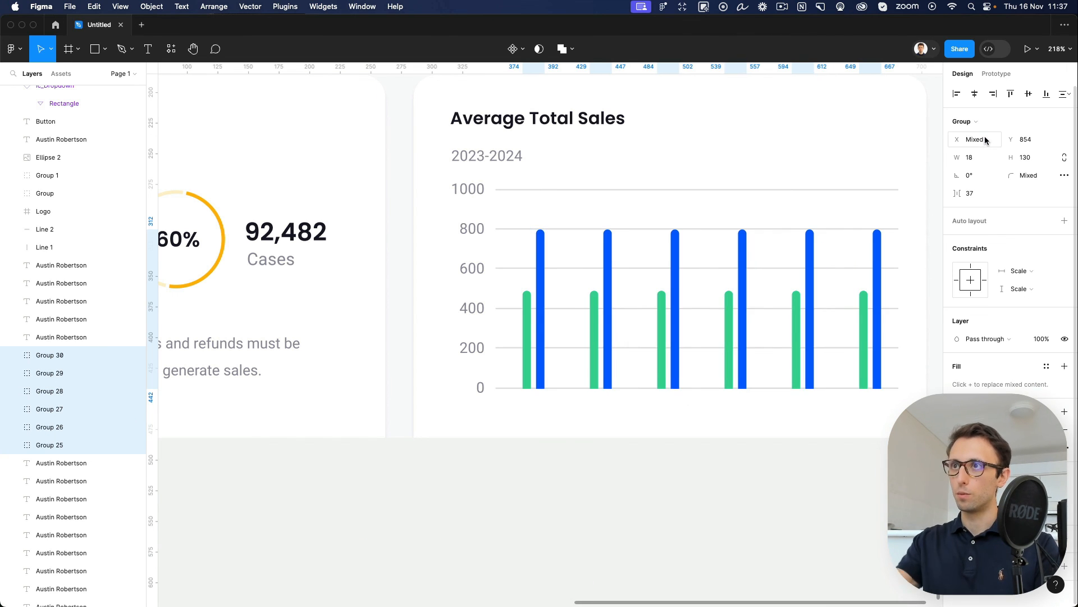
key("Left")
key("Left")
key("Left")
key("Left")
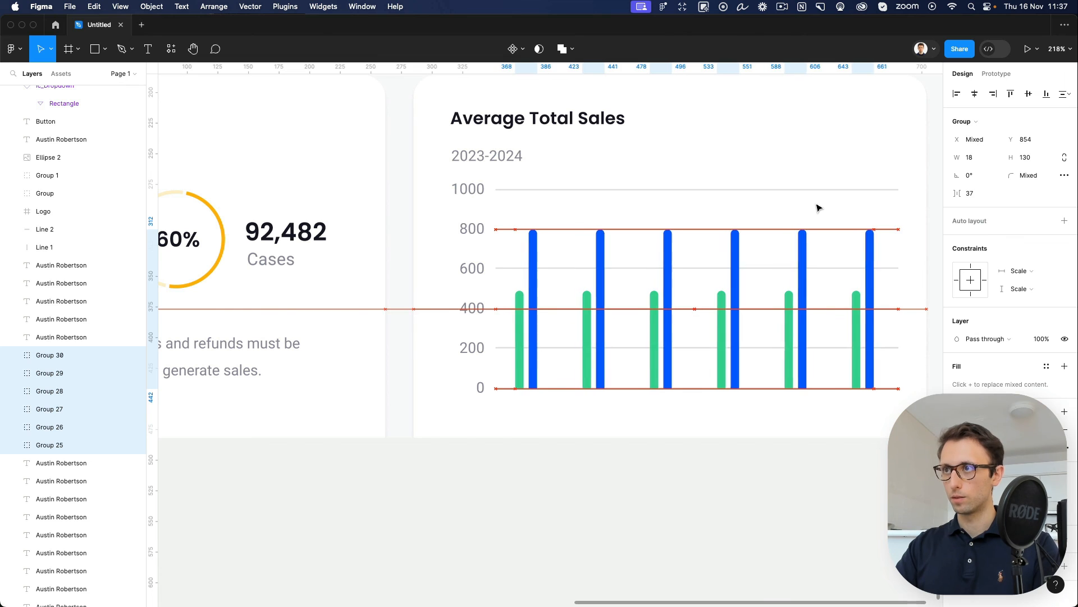
Step: Copy the 0 axis label and place the copy centred beneath the first bar pair
left_click(480, 387)
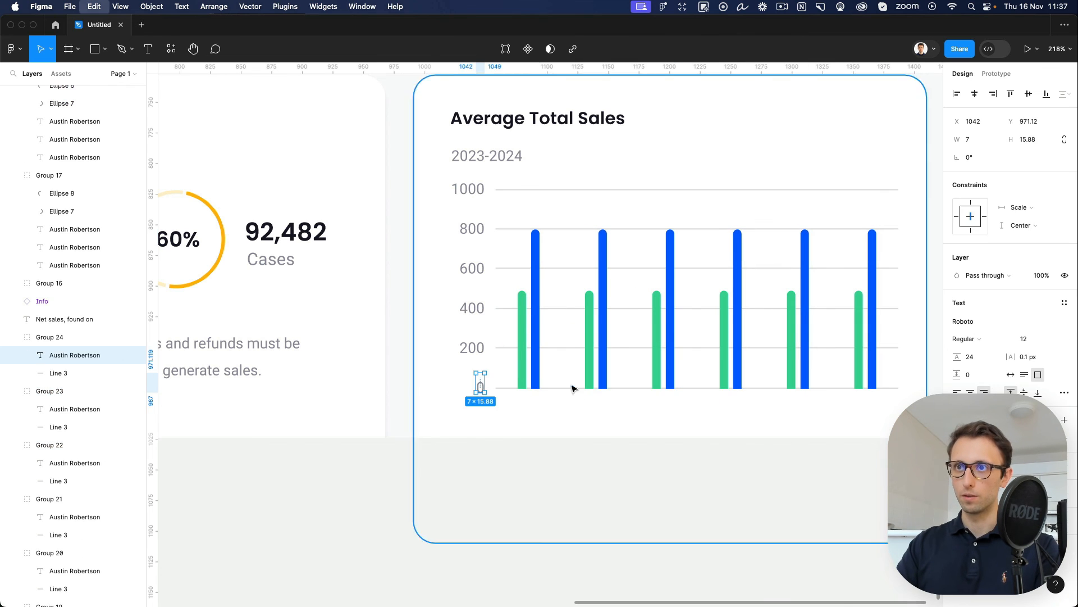
left_click(528, 382)
key("super+v")
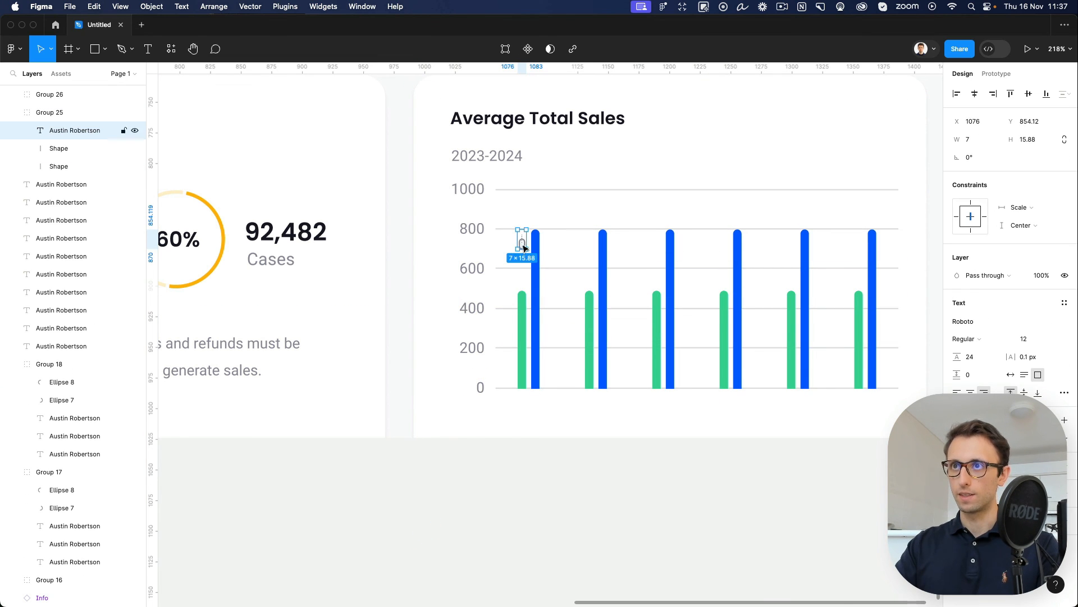
left_click_drag(524, 246, 531, 411)
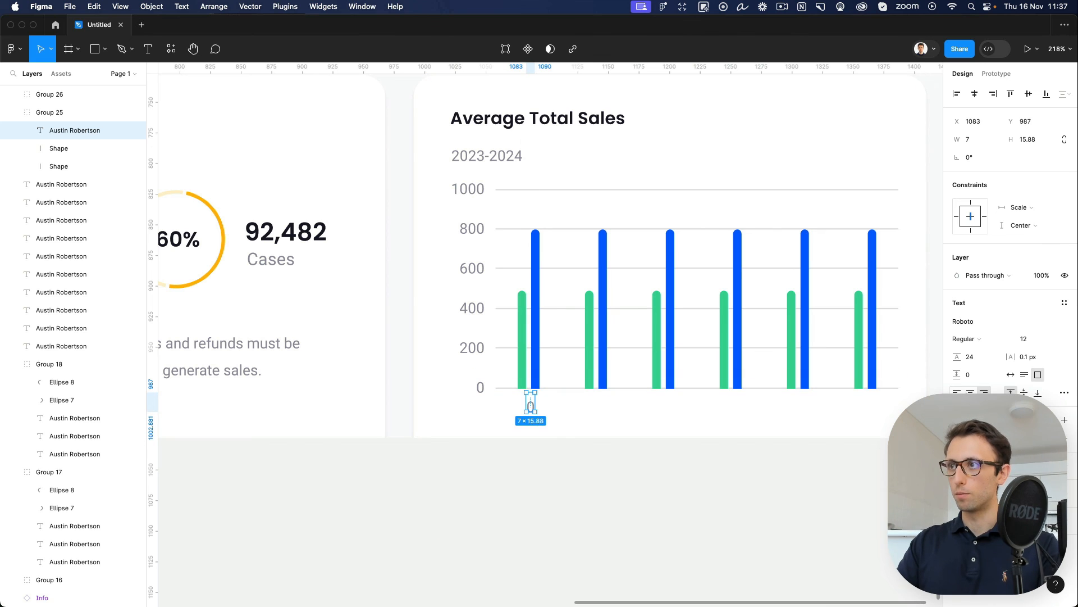
Step: Change the copied label under the first bar pair to "Jan" with centred text and auto width
double_click(530, 404)
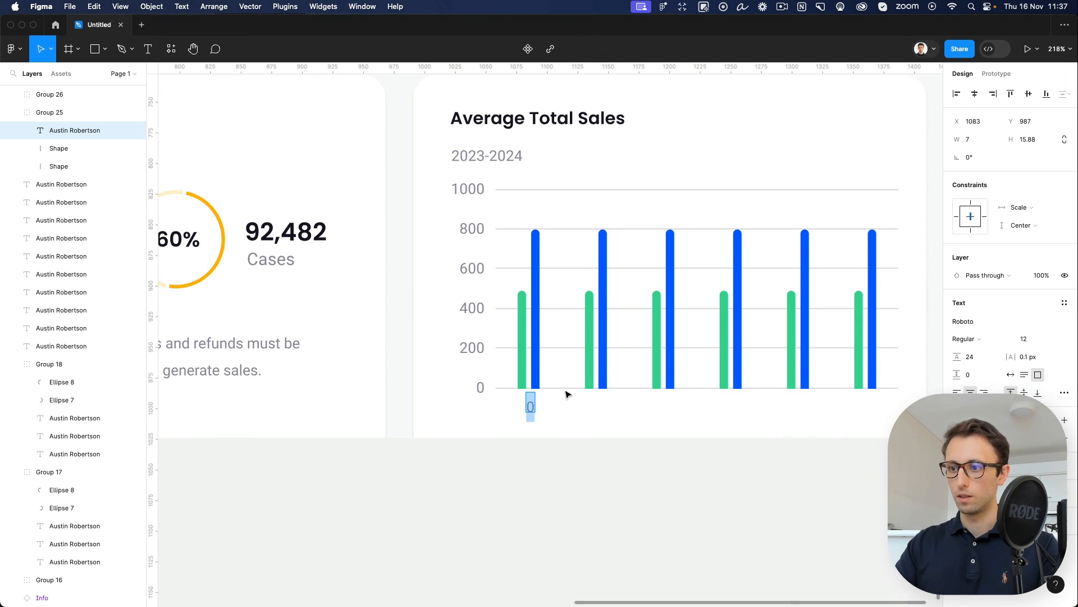
type("Ja")
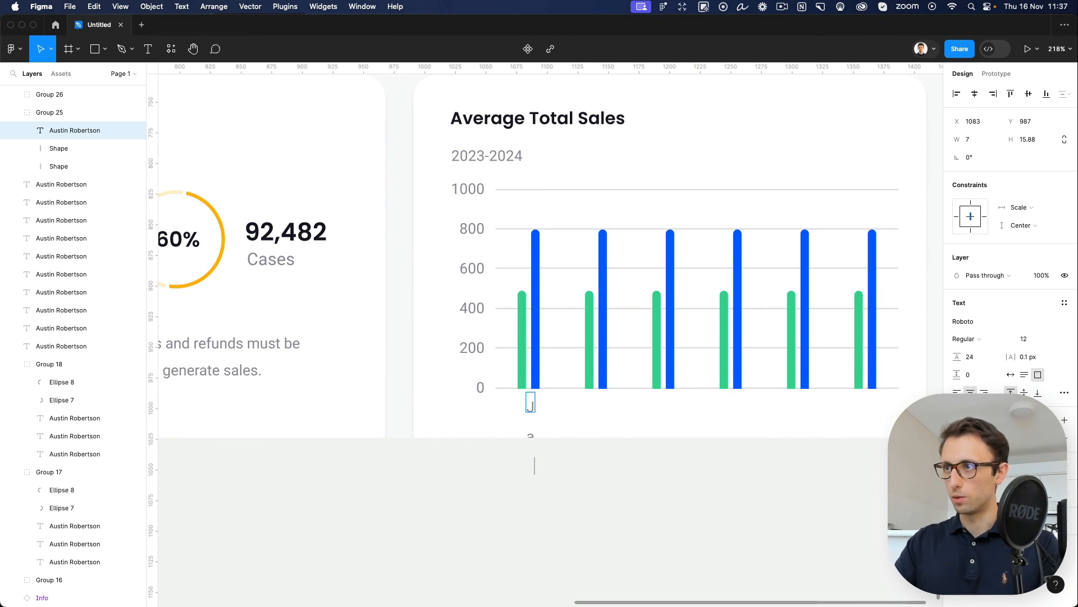
type("n")
left_click(1010, 375)
key("Escape")
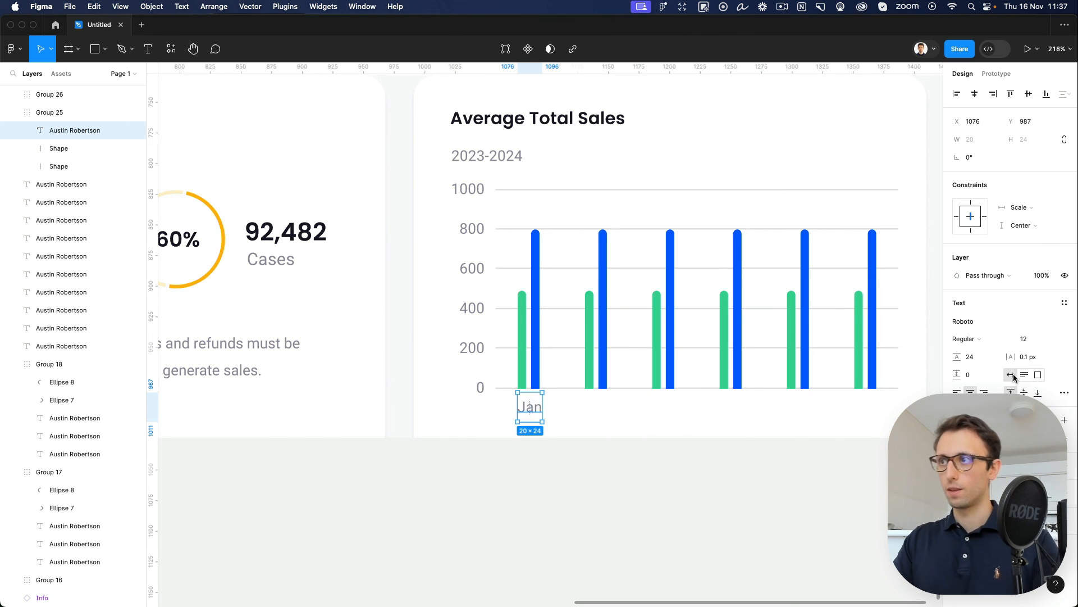
Step: Duplicate the "Jan" label five times so that each remaining bar pair has a label beneath it
left_click_drag(529, 416, 599, 413, "alt")
key("super+d")
key("super+d")
key("super+d")
key("super+d")
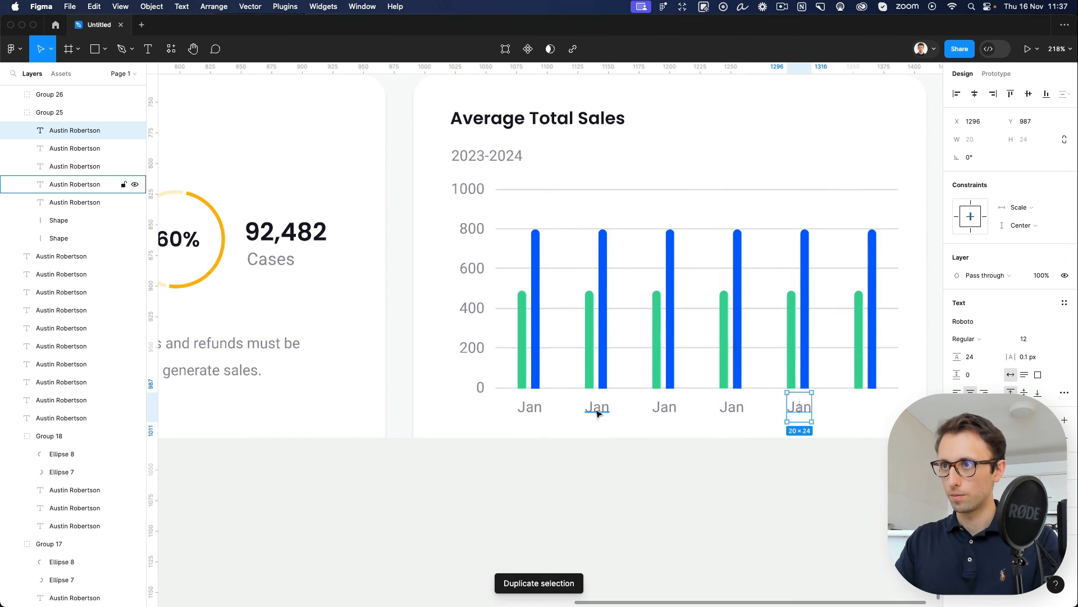
Step: Rename the five duplicated month labels in order as Feb, Mar, Apr, May and Jun
double_click(585, 408)
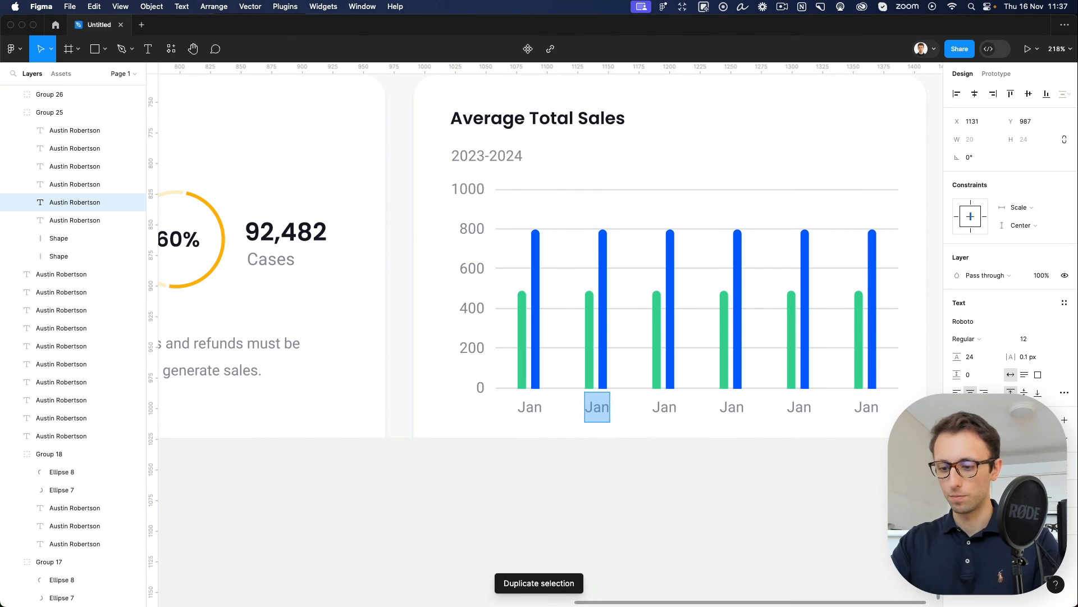
type("Feb")
double_click(666, 408)
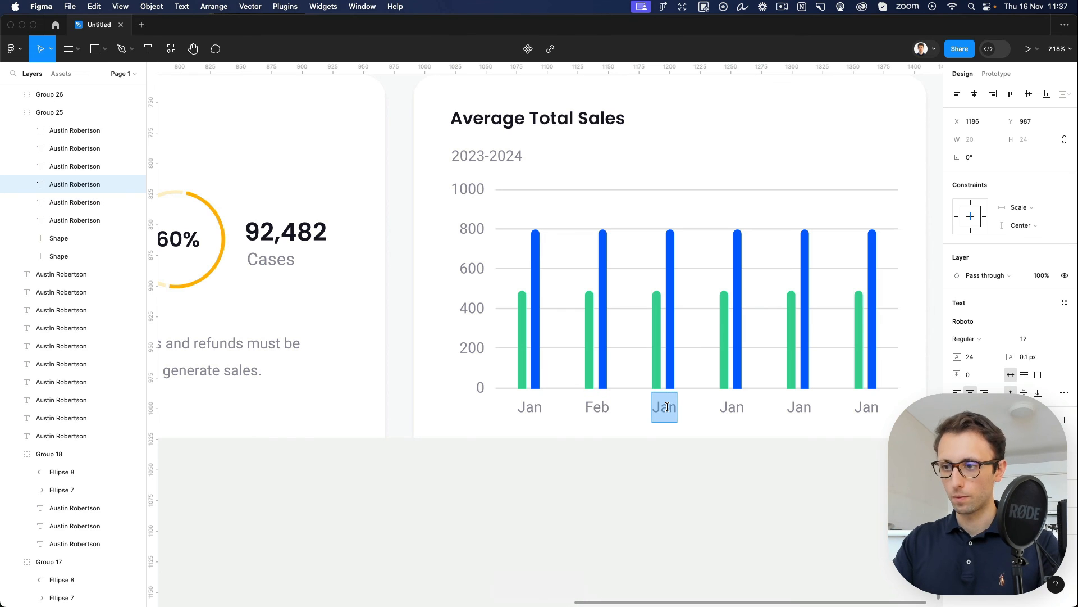
type("Mar")
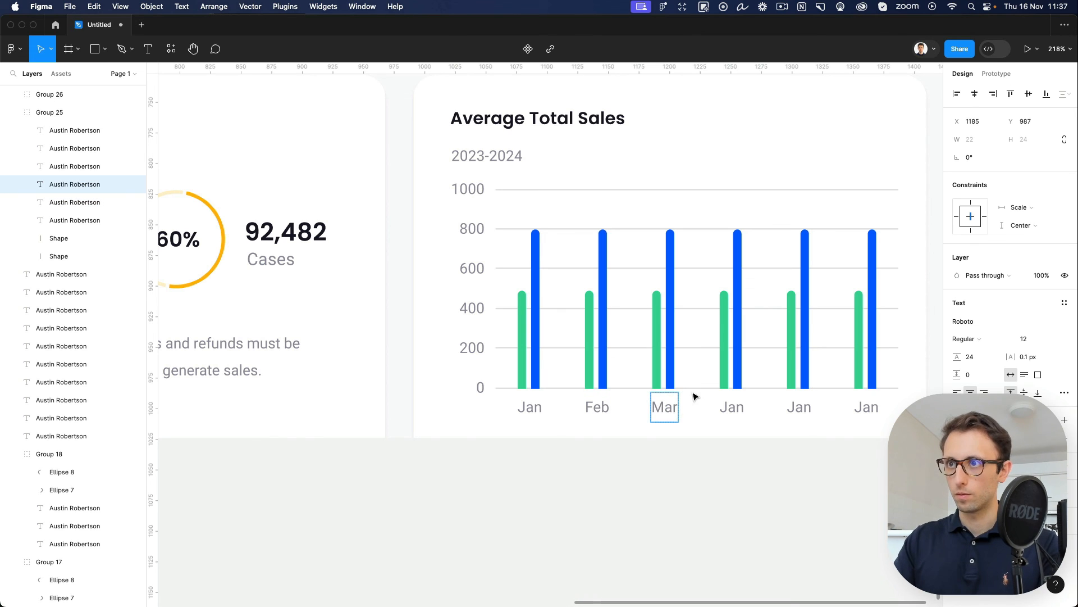
double_click(741, 406)
type("Apr")
double_click(798, 406)
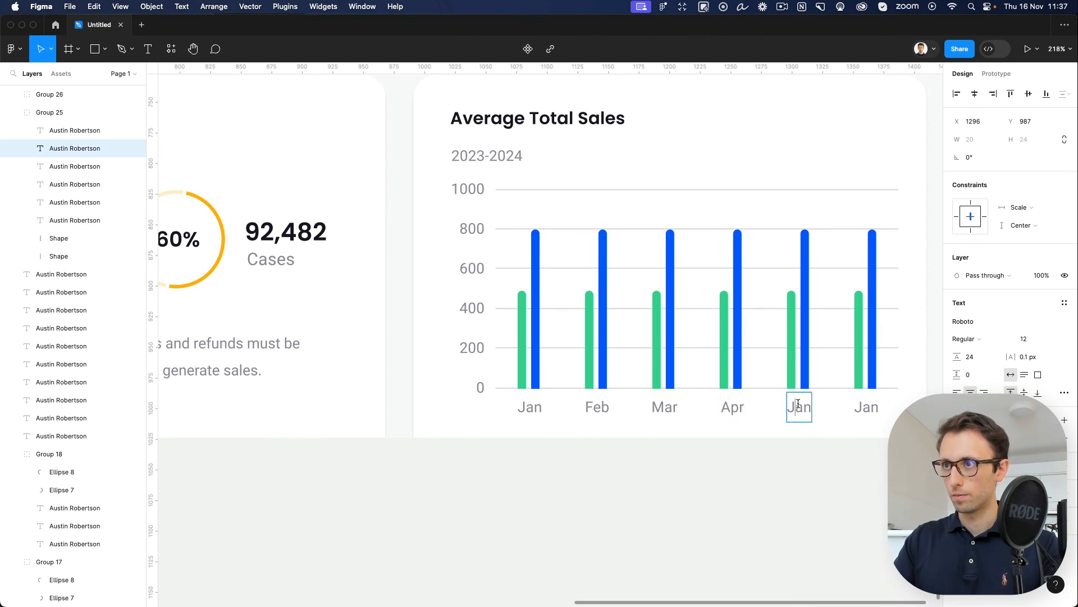
type("May")
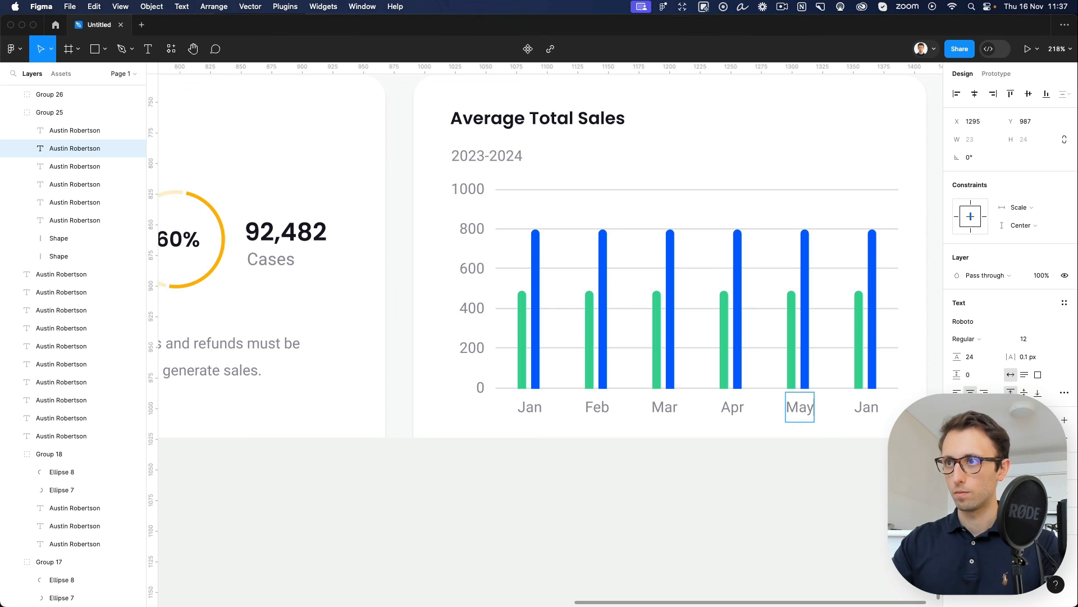
double_click(868, 404)
type("Jun")
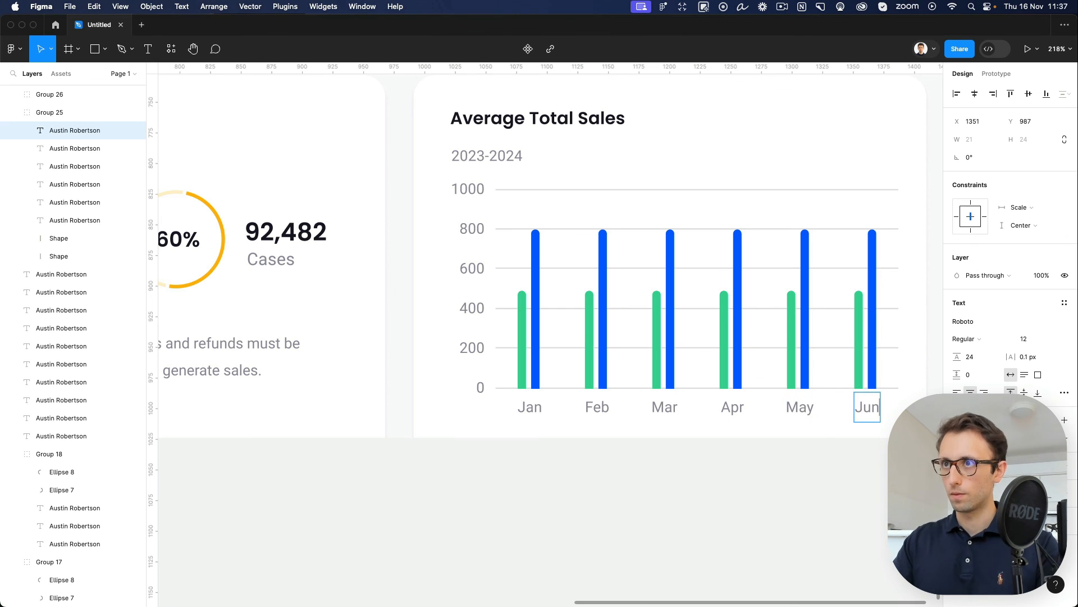
key("Escape")
key("Escape")
Step: Vary the bar heights: stretch the Feb pair to nearly 1000 and Jun above 900, and shrink Mar below 500 and May below 600
scroll(727, 363, "down", 3)
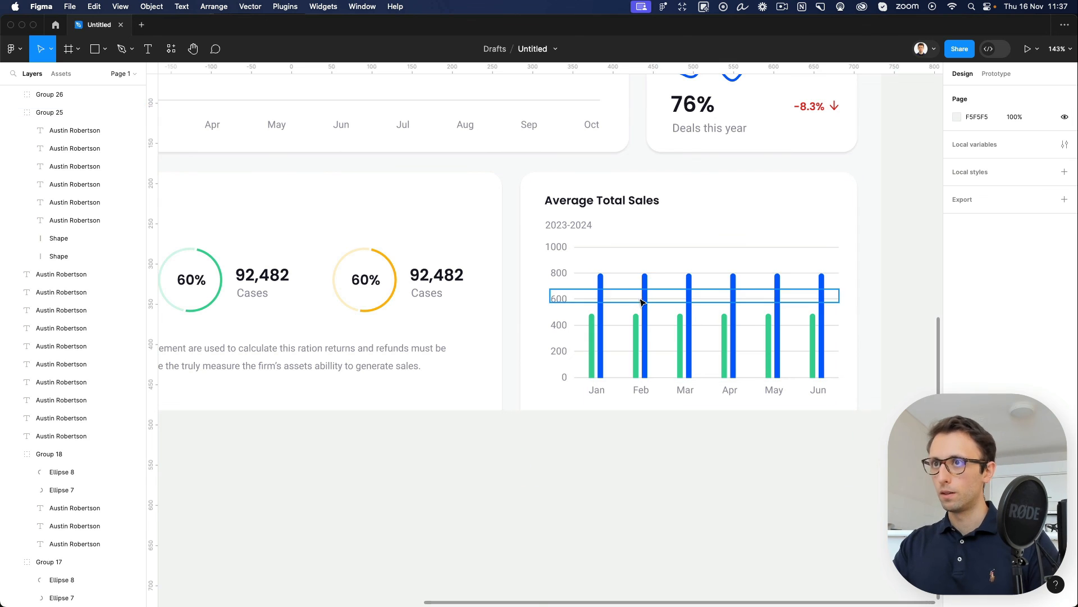
left_click(641, 326)
left_click_drag(641, 275, 688, 315)
left_click(690, 301)
left_click(779, 317)
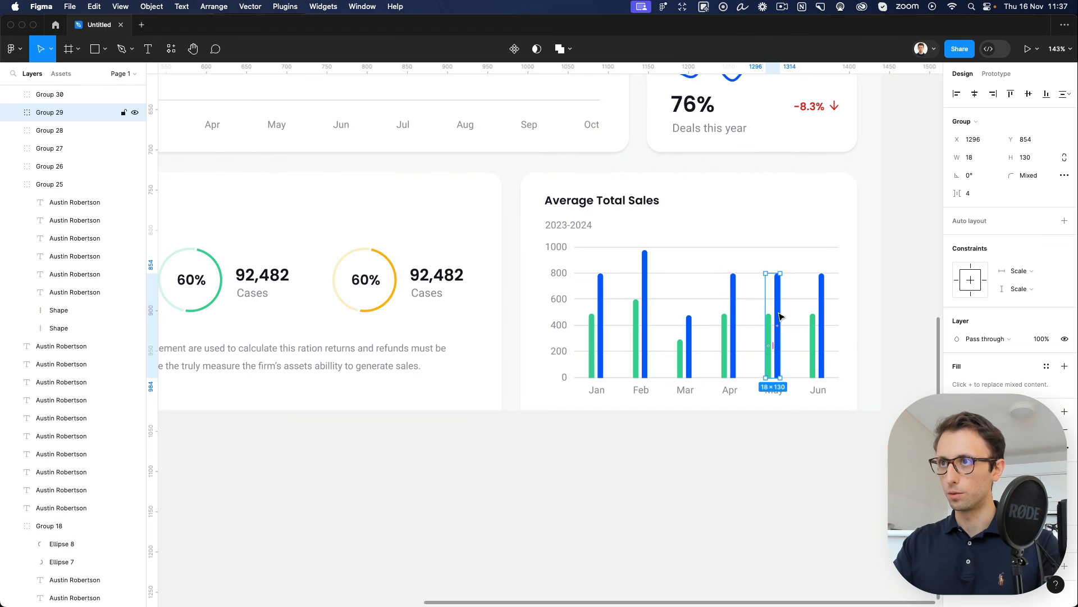
left_click_drag(778, 274, 778, 309)
left_click(822, 307)
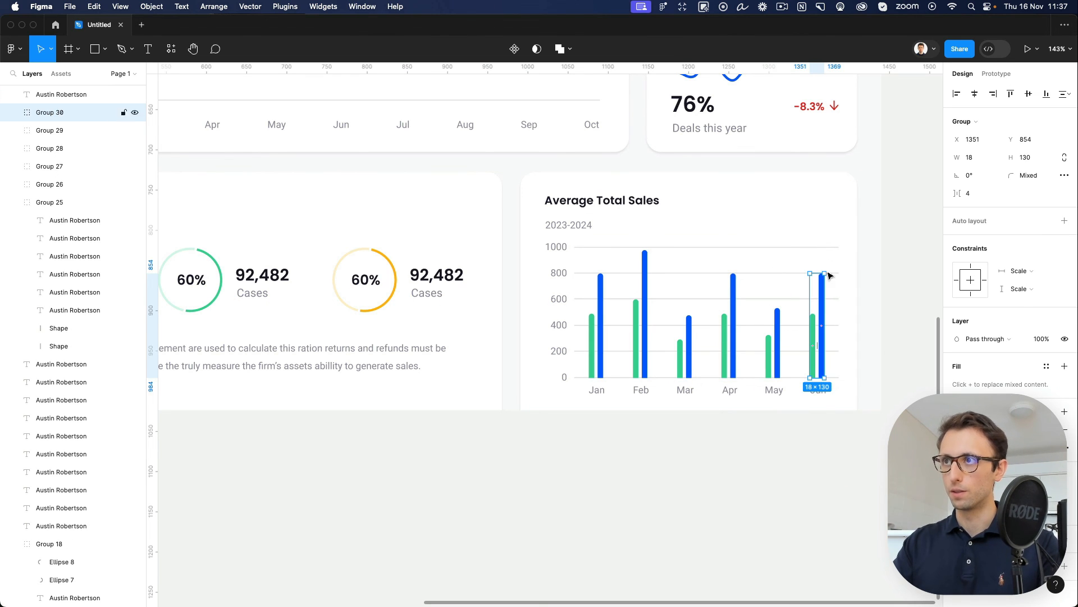
left_click_drag(822, 274, 820, 259)
left_click(872, 246)
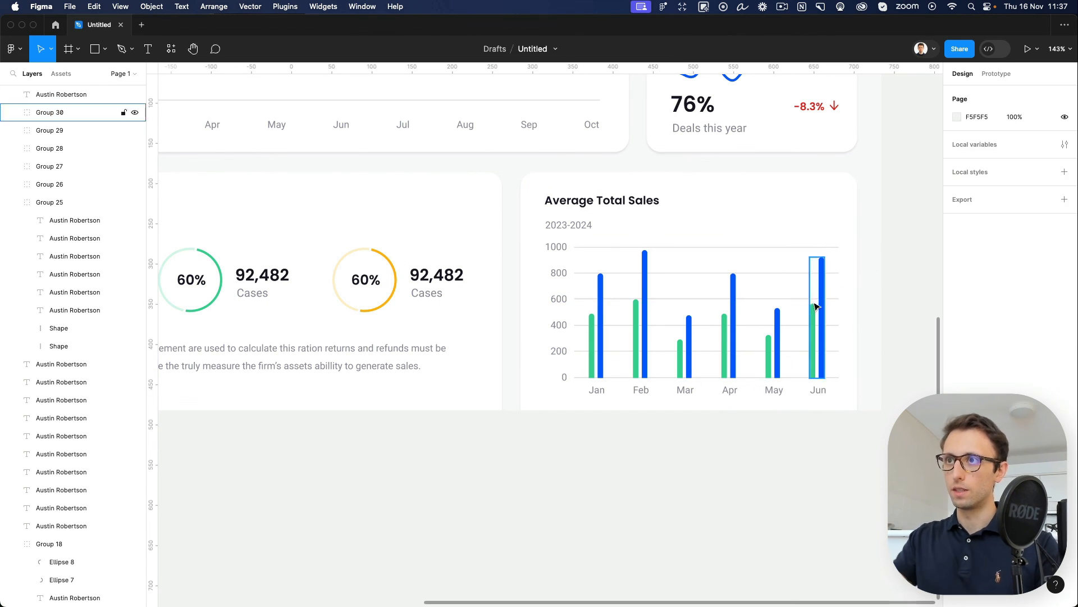
scroll(700, 316, "down", 6)
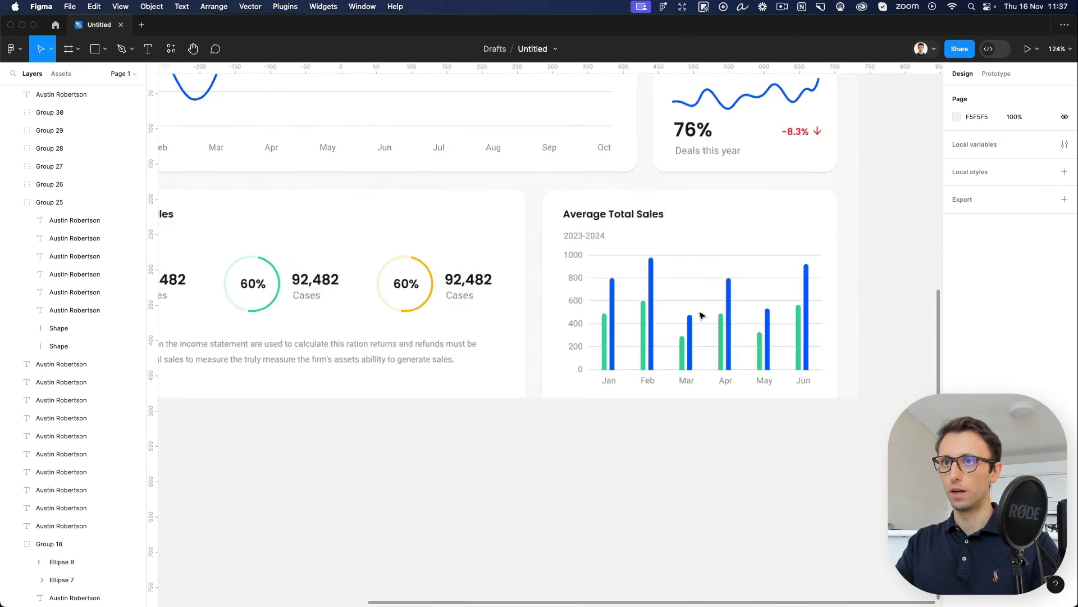
scroll(700, 316, "up", 5)
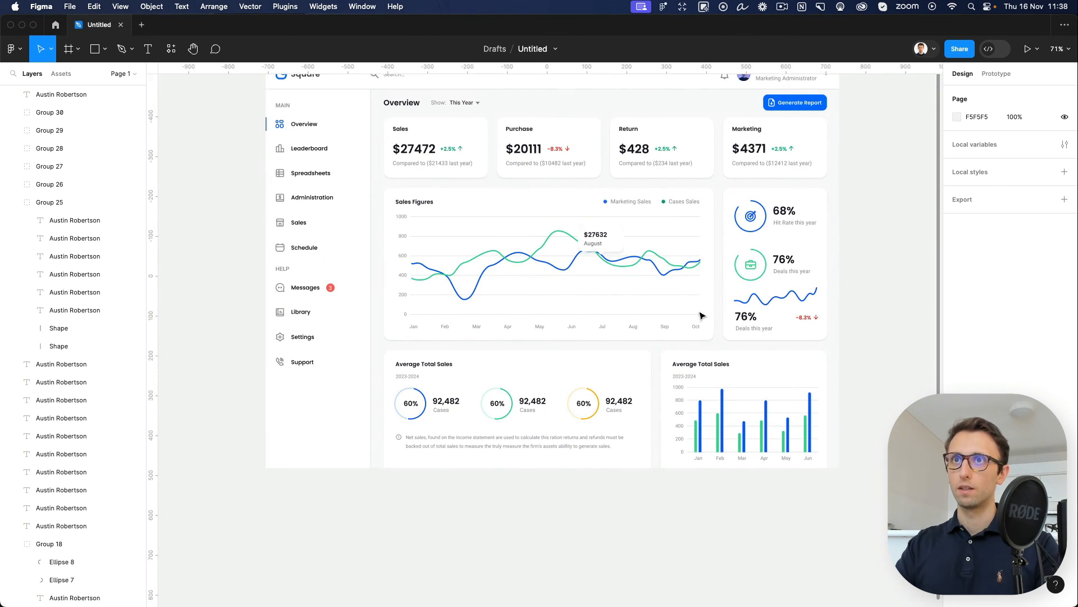
scroll(701, 315, "up", 2)
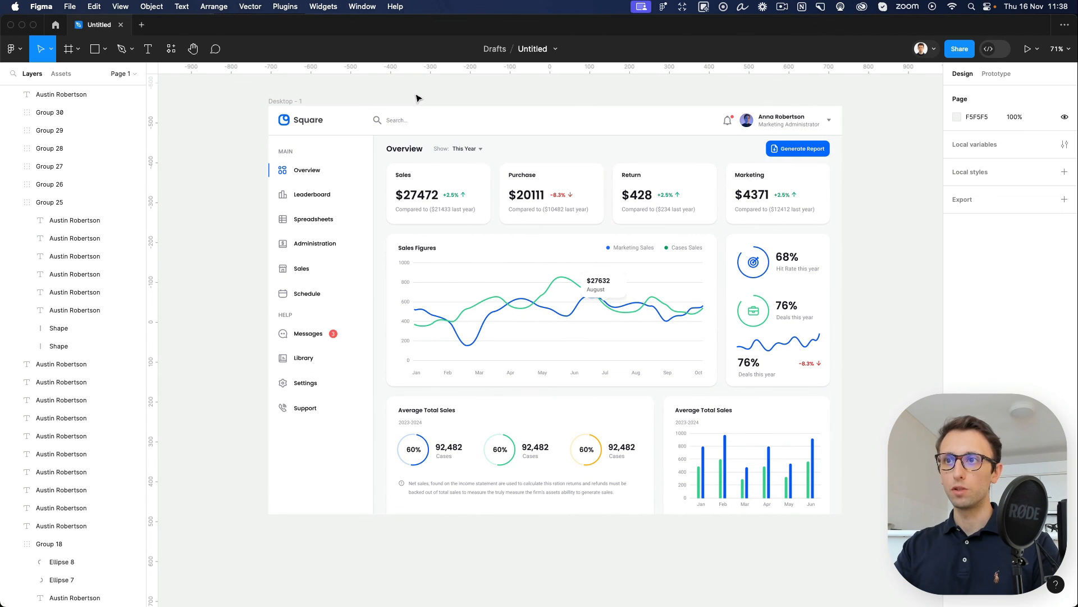
scroll(423, 107, "up", 2)
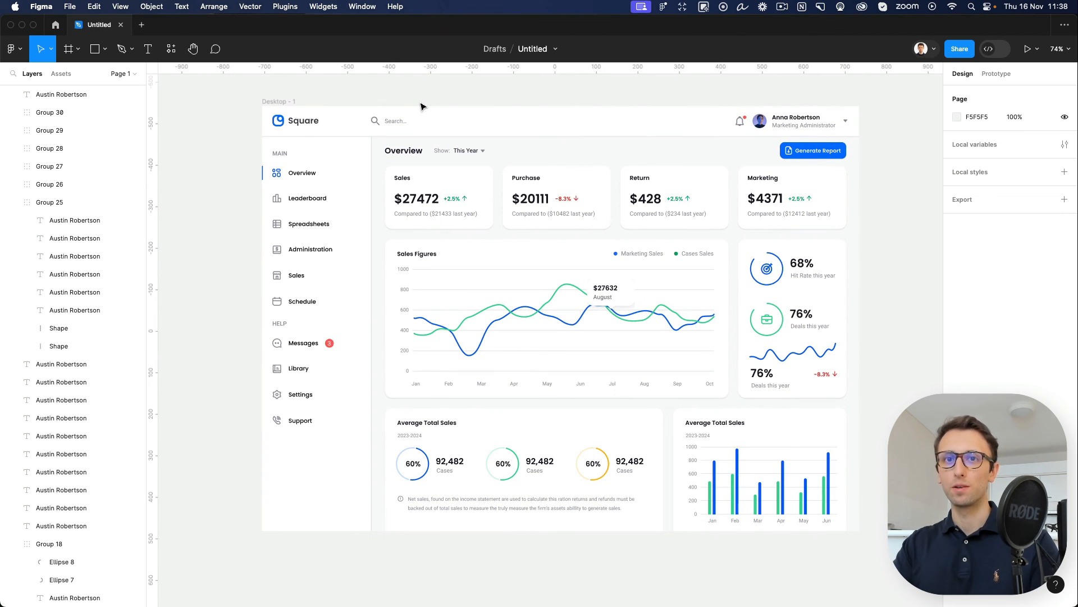